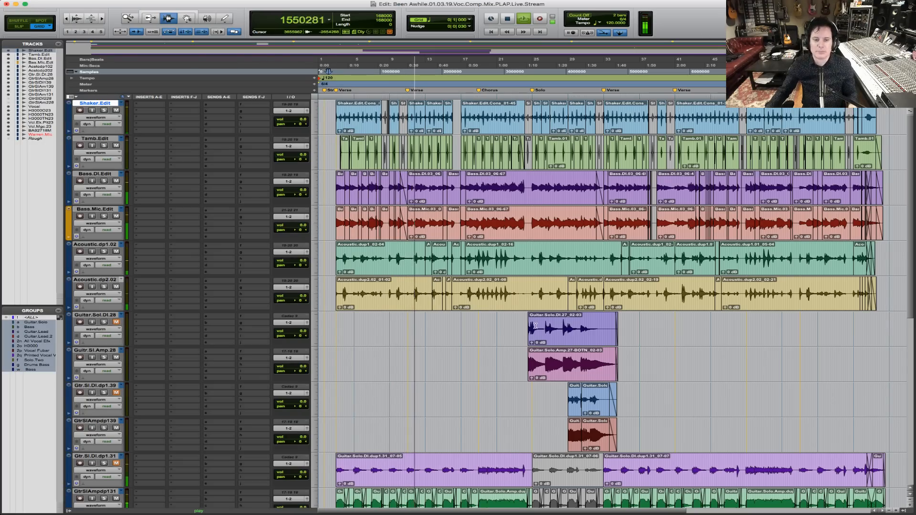
Solo the two acoustic guitar tracks, panning Acoustic.dp1.02 100 left and Acoustic.dp2.02 100 right.
{"action": "scroll", "coordinate": [458, 363], "scroll_direction": "down", "scroll_amount": 3}
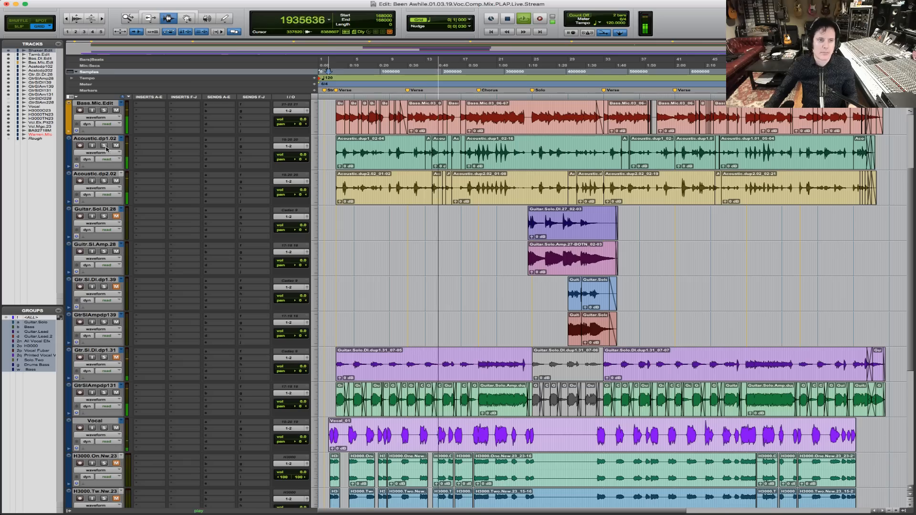
{"action": "left_click", "coordinate": [104, 146]}
{"action": "left_click_drag", "start_coordinate": [288, 159], "coordinate": [247, 160]}
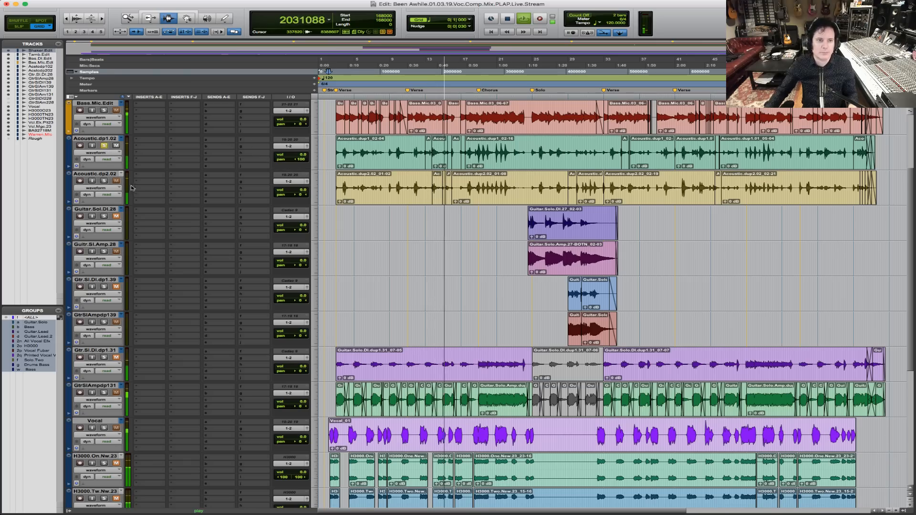
{"action": "left_click", "coordinate": [104, 181]}
{"action": "left_click_drag", "start_coordinate": [301, 196], "coordinate": [387, 198]}
Add the bass pair and the dp1.31 guitar DI and amp tracks to the solo, lowering that guitar pair to about -7 dB.
{"action": "key", "text": "F5"}
{"action": "left_click_drag", "start_coordinate": [425, 153], "coordinate": [499, 153]}
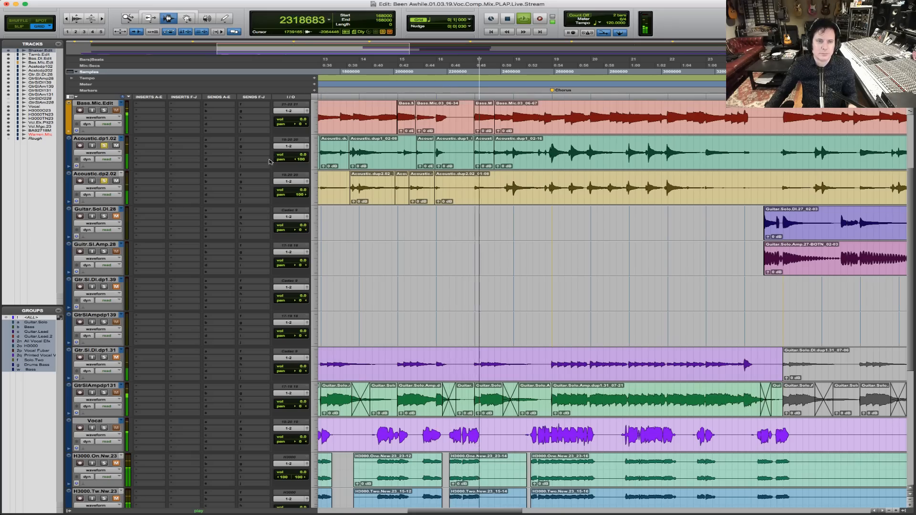
{"action": "scroll", "coordinate": [472, 225], "scroll_direction": "up", "scroll_amount": 3}
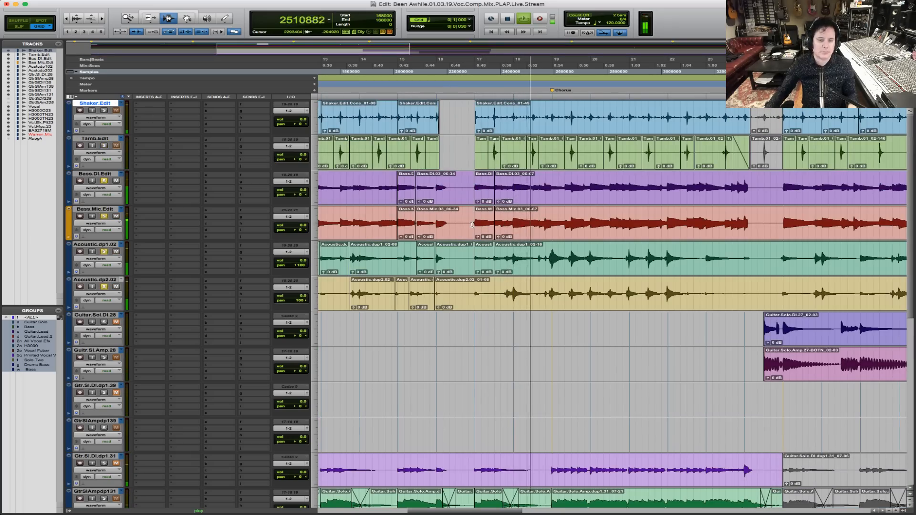
{"action": "scroll", "coordinate": [112, 203], "scroll_direction": "down", "scroll_amount": 8}
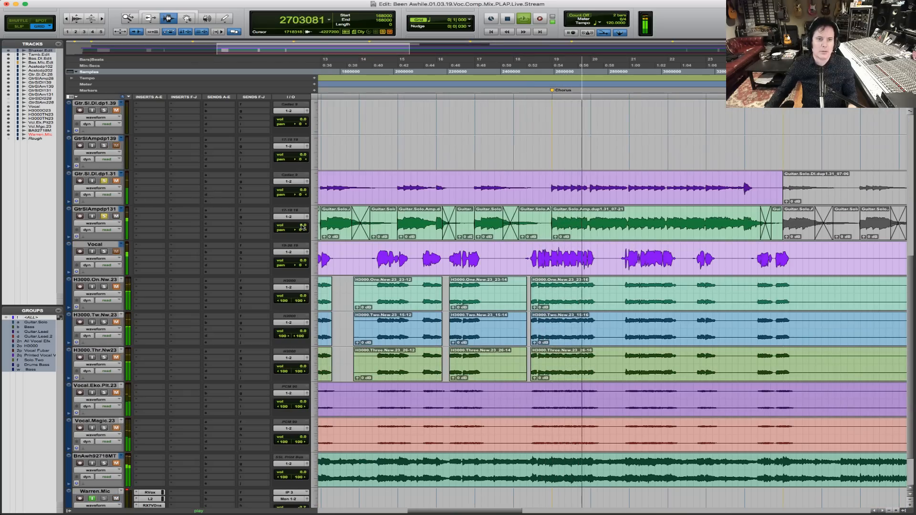
{"action": "left_click_drag", "start_coordinate": [301, 221], "coordinate": [301, 231]}
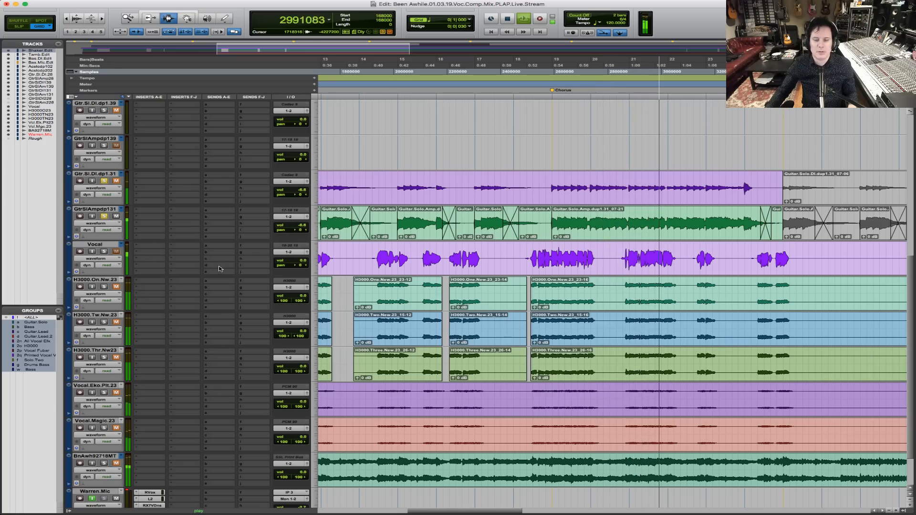
Solo the .28 and dp1.39 lead guitar DI and amp pairs and examine their clips through the Solo section during playback.
{"action": "scroll", "coordinate": [220, 269], "scroll_direction": "up", "scroll_amount": 6}
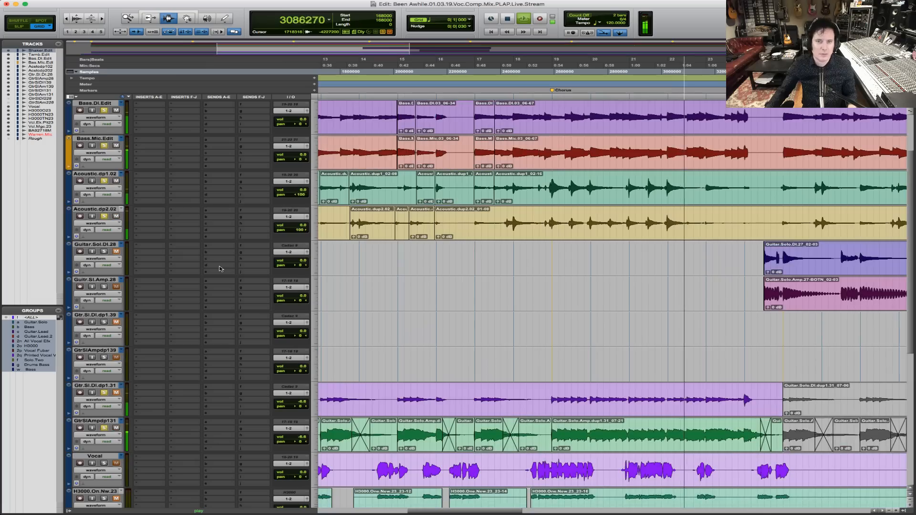
{"action": "scroll", "coordinate": [191, 277], "scroll_direction": "up", "scroll_amount": 1}
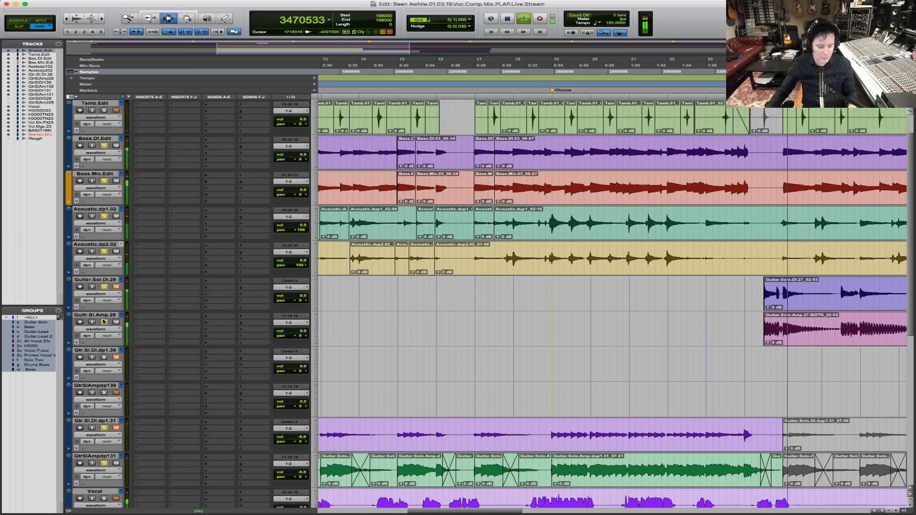
{"action": "key", "text": "r"}
{"action": "key", "text": "r"}
{"action": "key", "text": "r"}
{"action": "key", "text": "F5"}
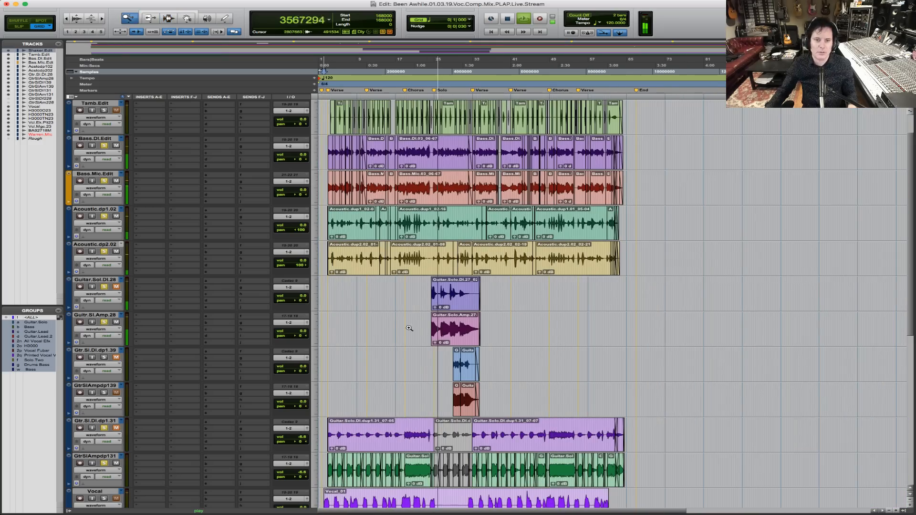
{"action": "left_click_drag", "start_coordinate": [409, 329], "coordinate": [584, 328]}
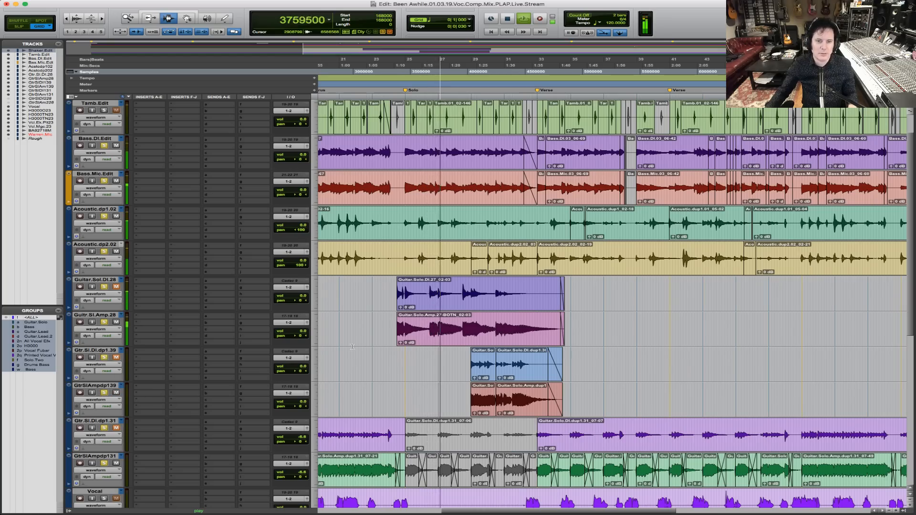
{"action": "left_click_drag", "start_coordinate": [352, 345], "coordinate": [734, 334]}
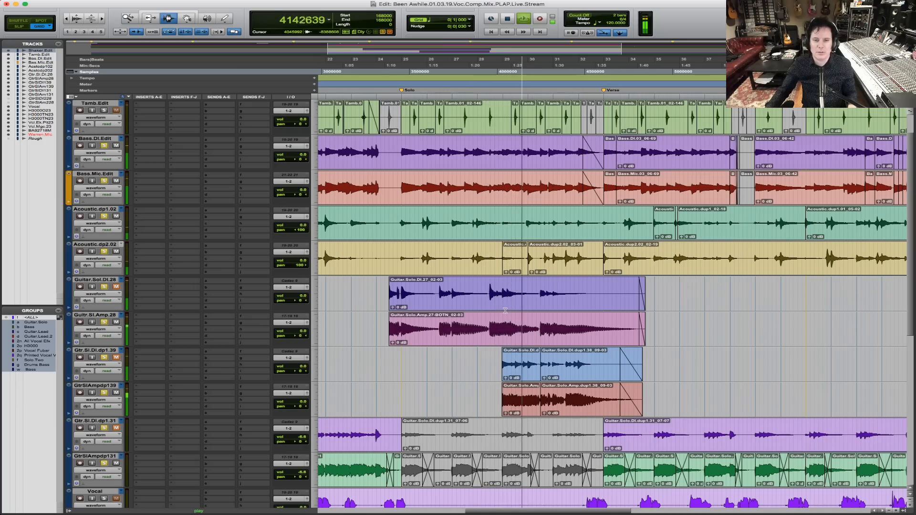
{"action": "left_click_drag", "start_coordinate": [475, 375], "coordinate": [779, 296]}
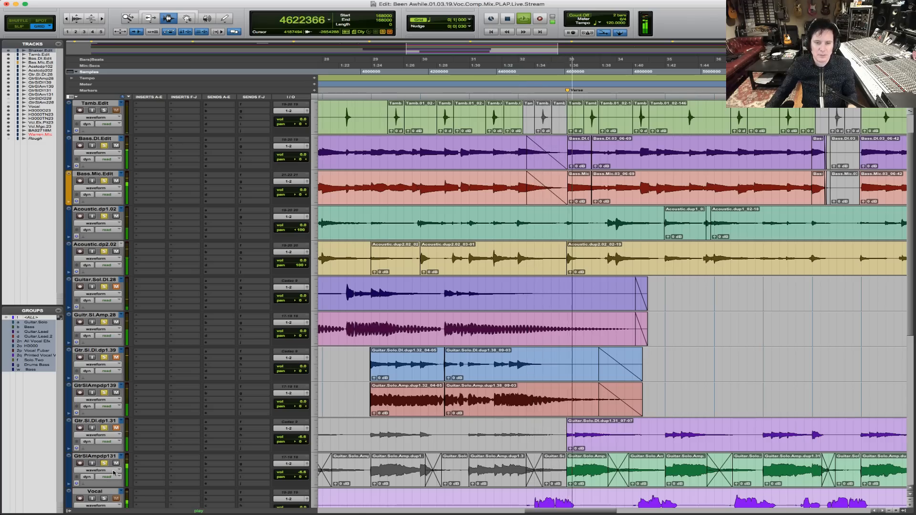
Add Shaker.Edit, Tamb.Edit and Vocal to the soloed tracks while the song keeps playing.
{"action": "key", "text": "r"}
{"action": "key", "text": "r"}
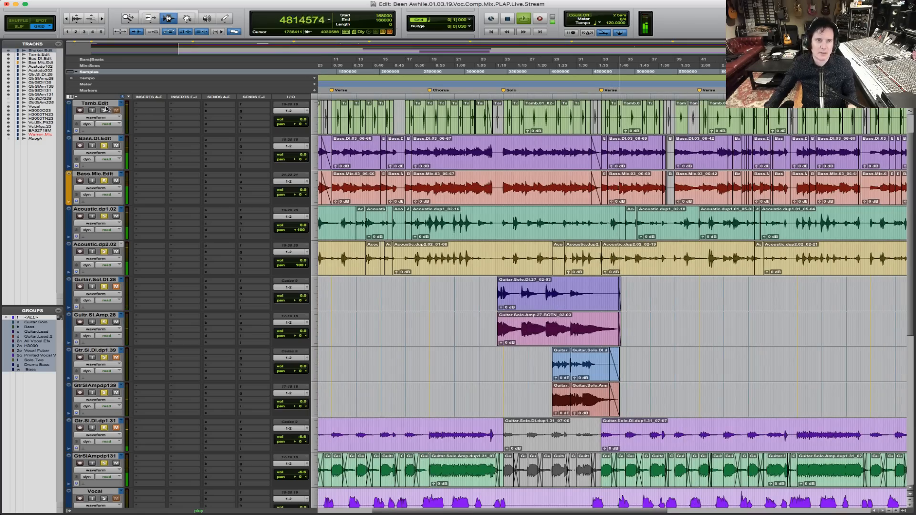
{"action": "scroll", "coordinate": [143, 106], "scroll_direction": "up", "scroll_amount": 1}
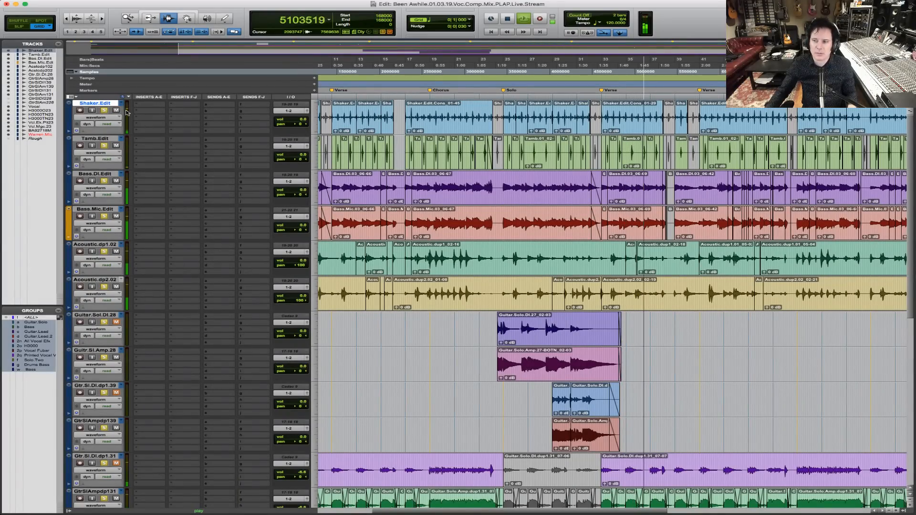
{"action": "scroll", "coordinate": [582, 329], "scroll_direction": "down", "scroll_amount": 4}
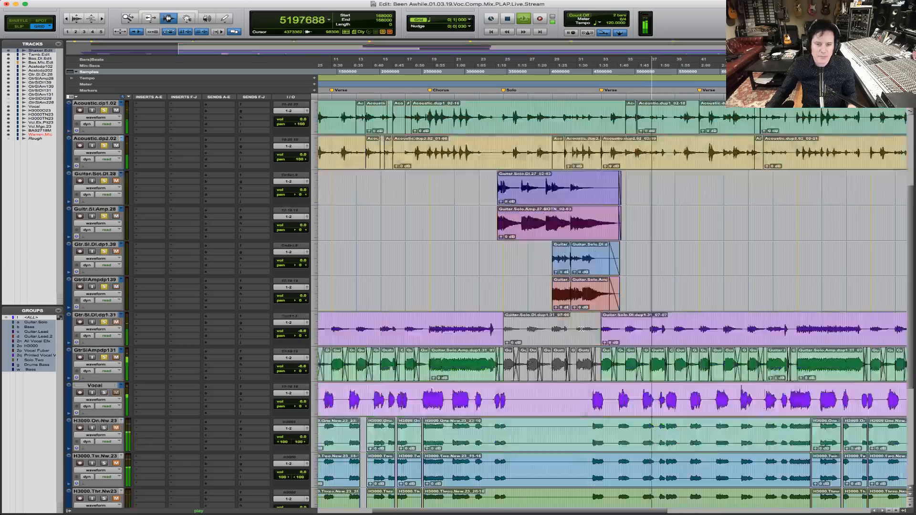
{"action": "scroll", "coordinate": [581, 330], "scroll_direction": "down", "scroll_amount": 4}
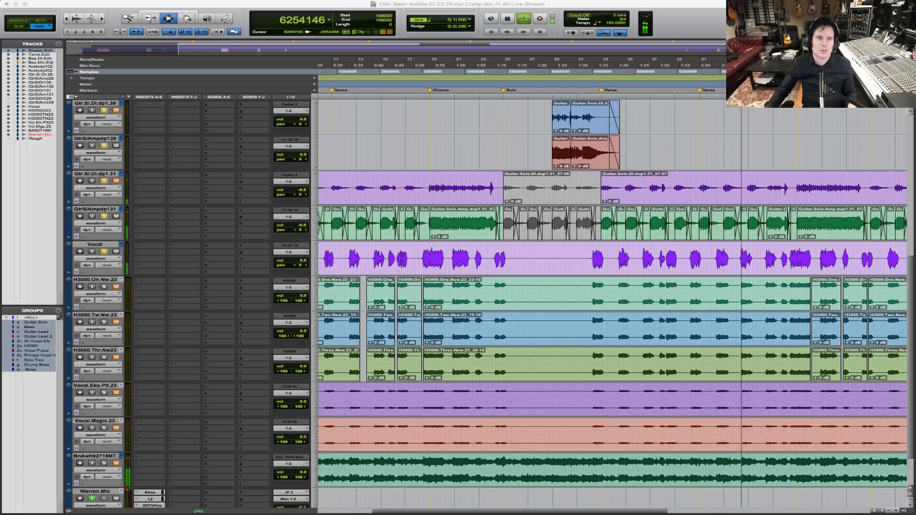
Play the full arrangement with all solos off, stop playback and return the edit cursor to sample 96000.
{"action": "left_click", "coordinate": [750, 220]}
{"action": "key", "text": "alt+a"}
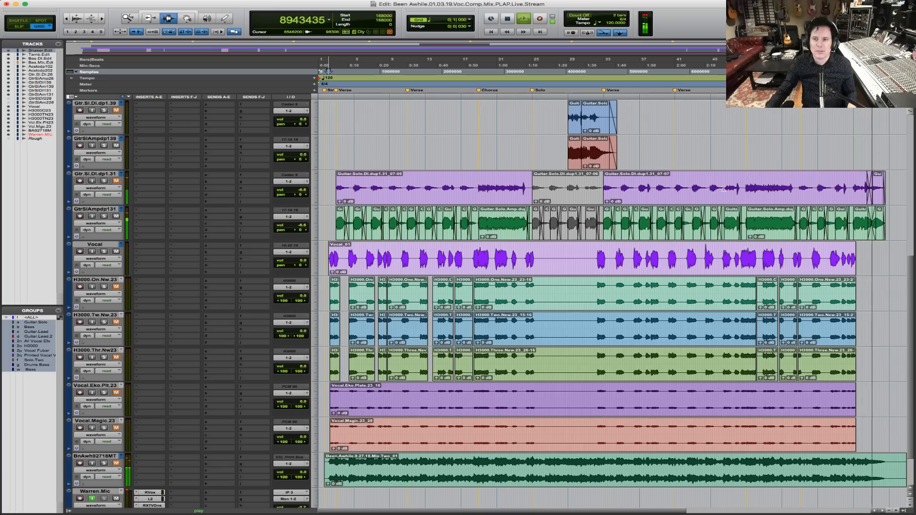
{"action": "key", "text": "space"}
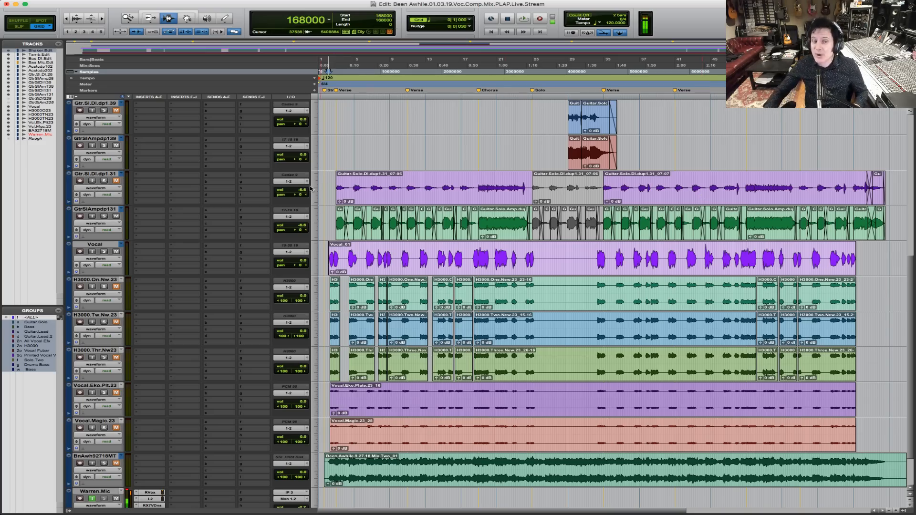
{"action": "left_click", "coordinate": [325, 187]}
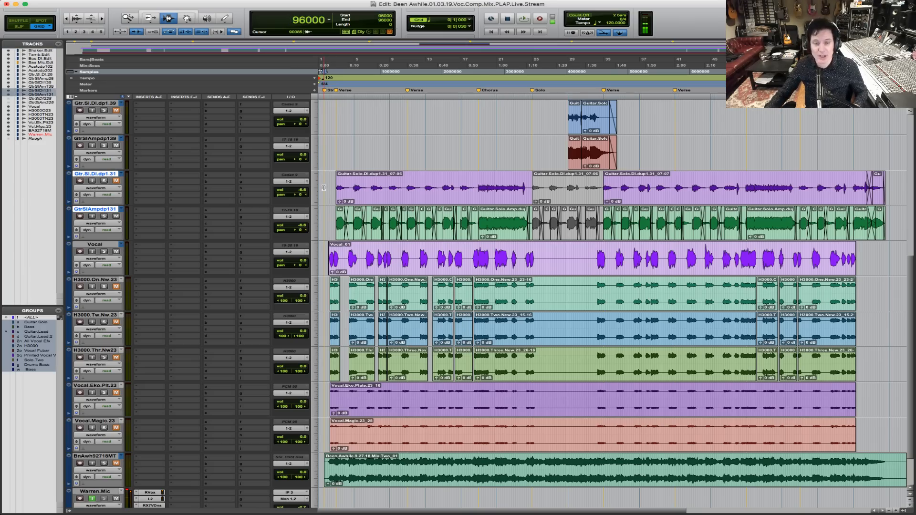
Select the chorus section of the Shaker.Edit track, starting at the Chorus marker at sample 2592000.
{"action": "scroll", "coordinate": [324, 191], "scroll_direction": "up", "scroll_amount": 10}
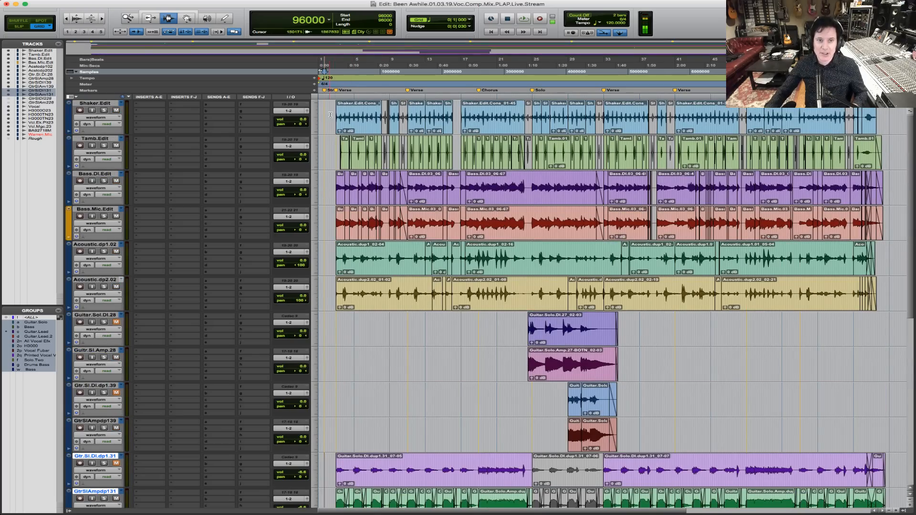
{"action": "key", "text": "F5"}
{"action": "left_click_drag", "start_coordinate": [444, 113], "coordinate": [669, 109]}
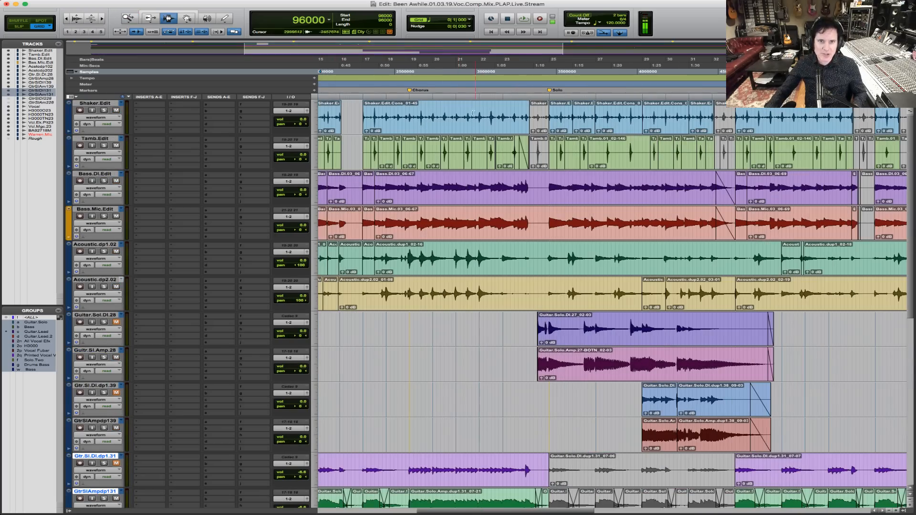
{"action": "left_click_drag", "start_coordinate": [414, 121], "coordinate": [519, 120]}
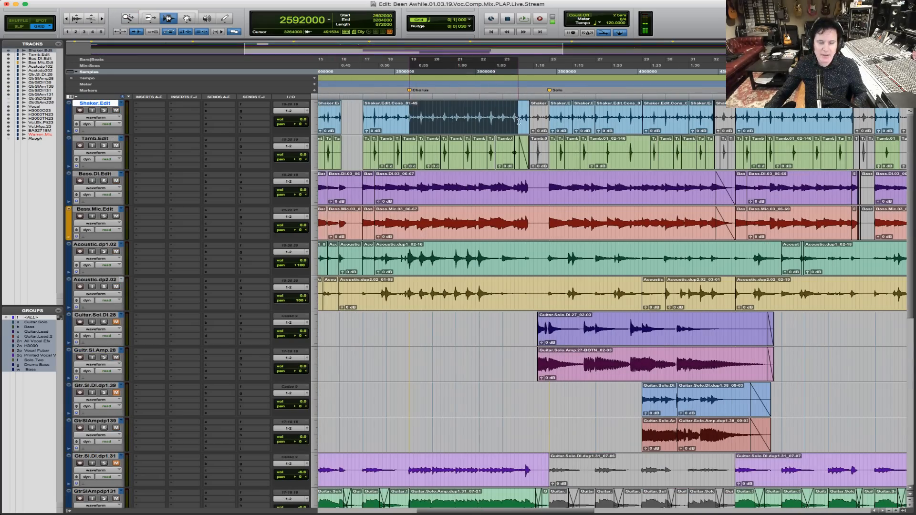
Play the selected chorus with Shaker.Edit and Tamb.Edit soloed, inspect their hits, then stop playback and clear the solos.
{"action": "left_click", "coordinate": [104, 110]}
{"action": "key", "text": "space"}
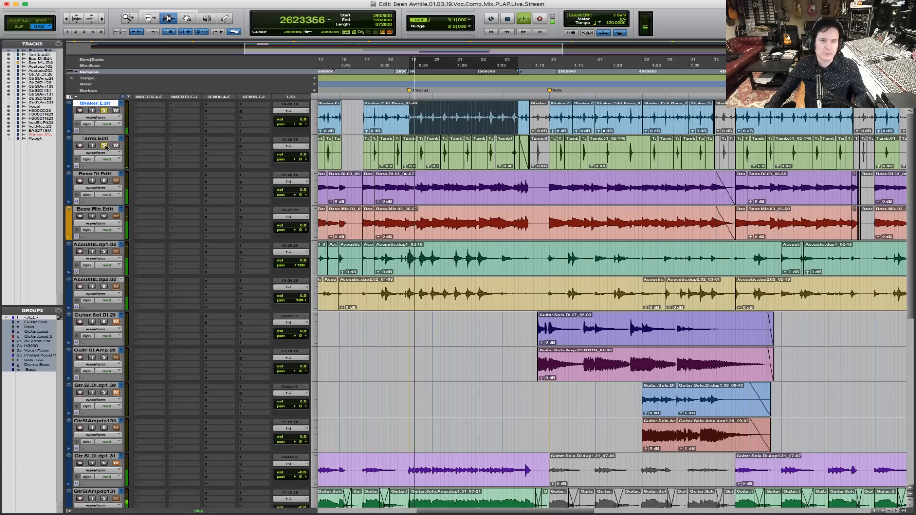
{"action": "left_click", "coordinate": [104, 145]}
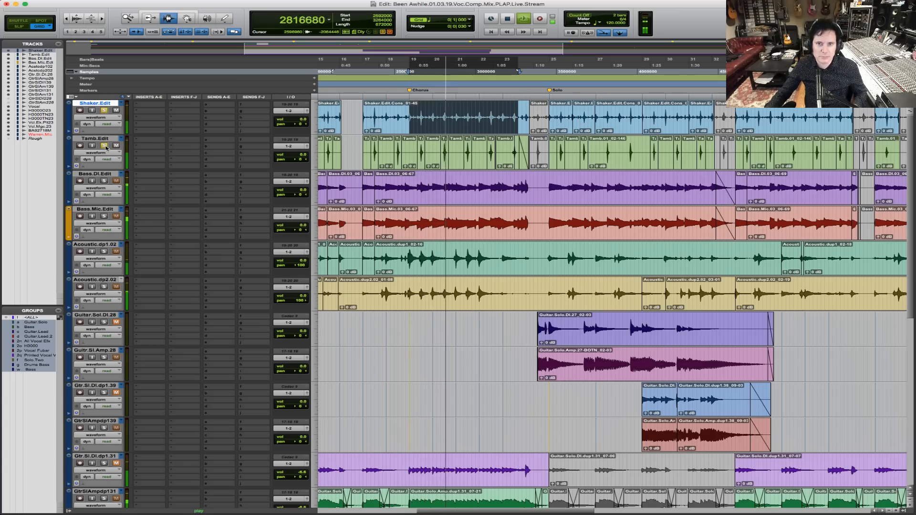
{"action": "key", "text": "F5"}
{"action": "left_click_drag", "start_coordinate": [430, 144], "coordinate": [645, 224]}
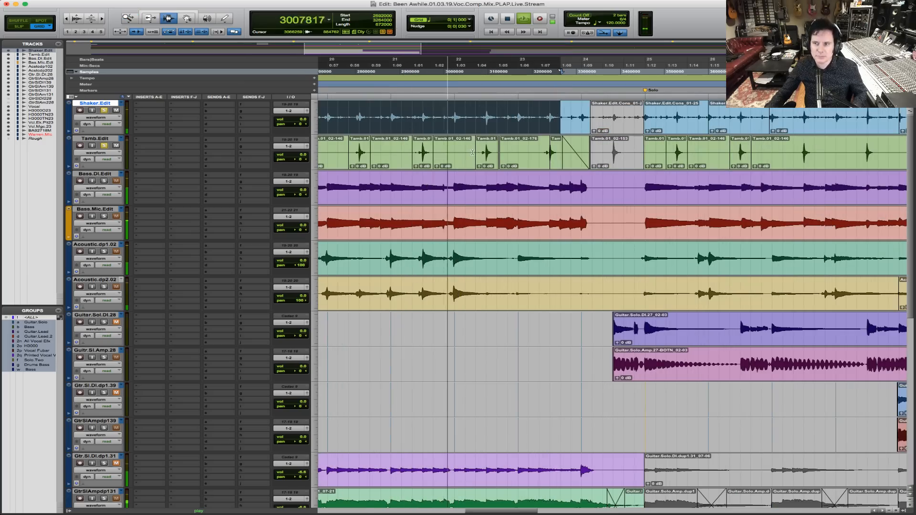
{"action": "key", "text": "space"}
{"action": "left_click", "coordinate": [104, 110], "text": "alt"}
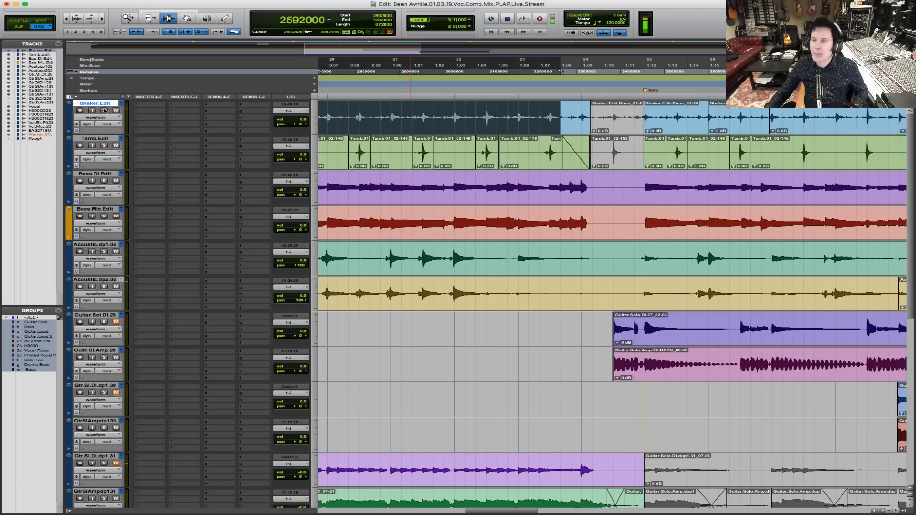
Show the whole arrangement and place the edit cursor at sample 96000 near the song's start.
{"action": "key", "text": "r"}
{"action": "key", "text": "r"}
{"action": "key", "text": "r"}
{"action": "key", "text": "r"}
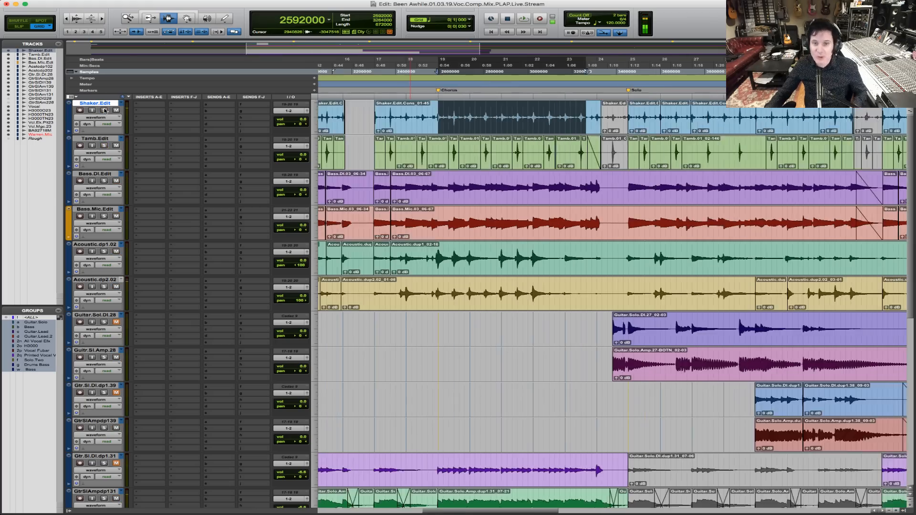
{"action": "key", "text": "F5"}
{"action": "left_click_drag", "start_coordinate": [589, 156], "coordinate": [319, 154]}
{"action": "left_click", "coordinate": [323, 116]}
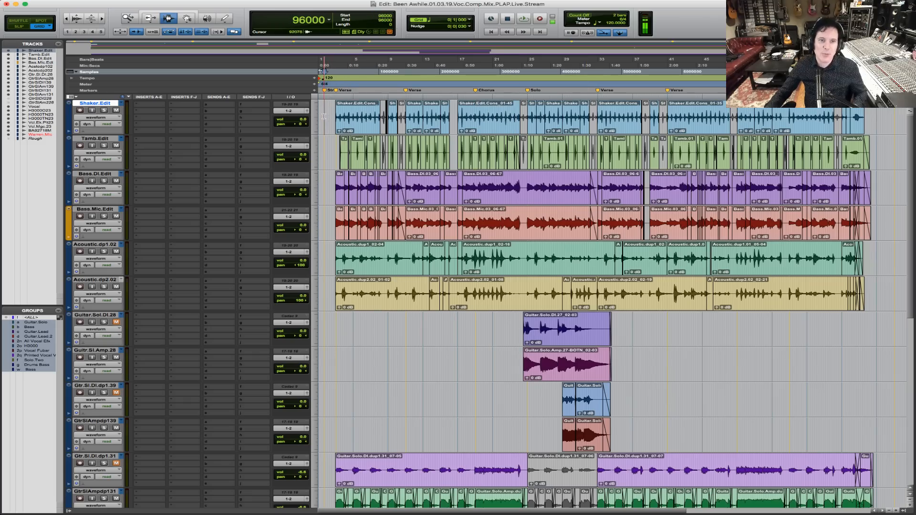
{"action": "key", "text": "F5"}
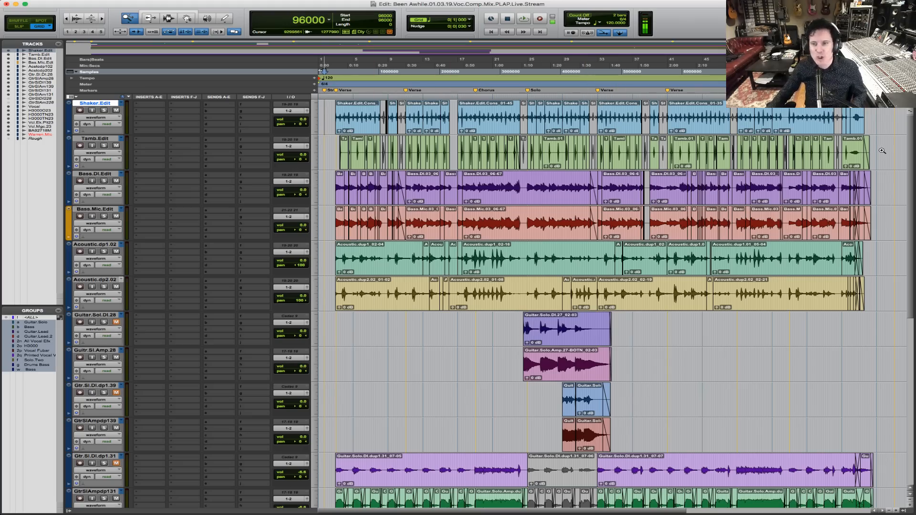
{"action": "left_click_drag", "start_coordinate": [882, 151], "coordinate": [319, 152]}
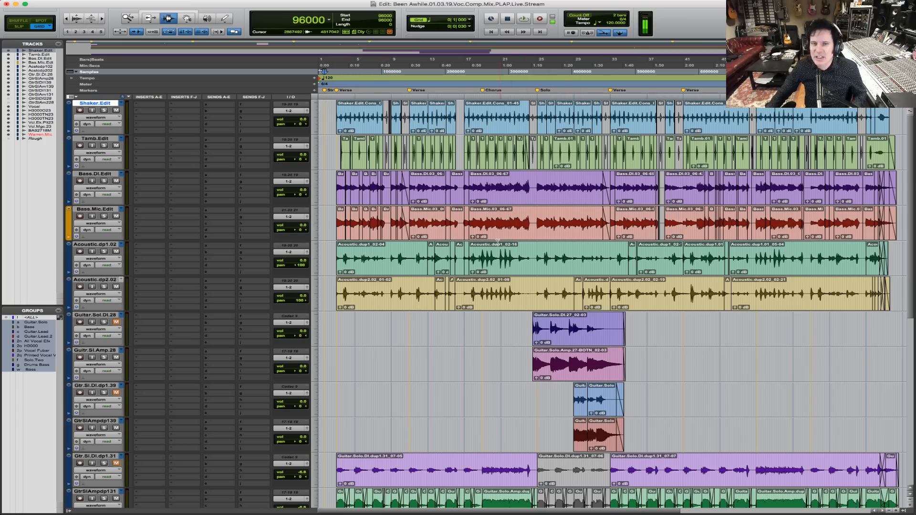
Play from sample 2520000, just before the Chorus marker, and examine the chorus waveforms of the percussion, bass and acoustic tracks up close.
{"action": "key", "text": "F5"}
{"action": "left_click_drag", "start_coordinate": [430, 197], "coordinate": [764, 197]}
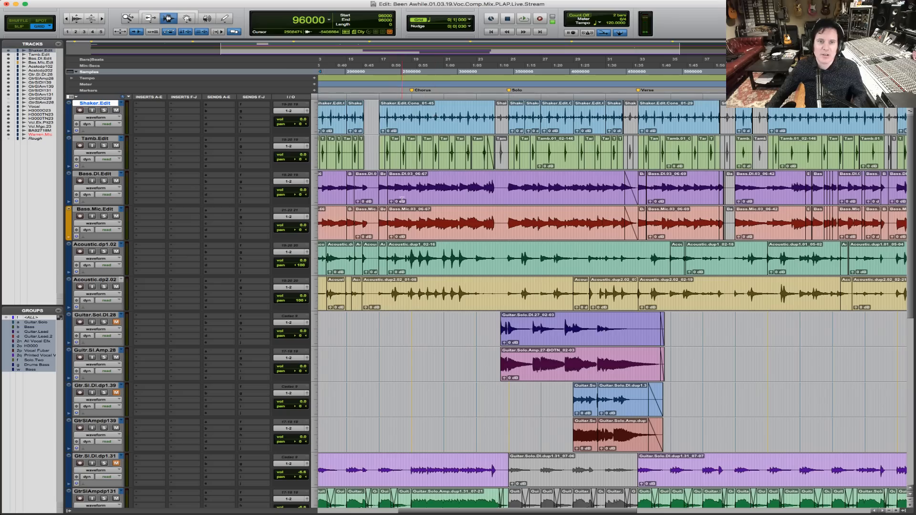
{"action": "left_click", "coordinate": [402, 119]}
{"action": "key", "text": "space"}
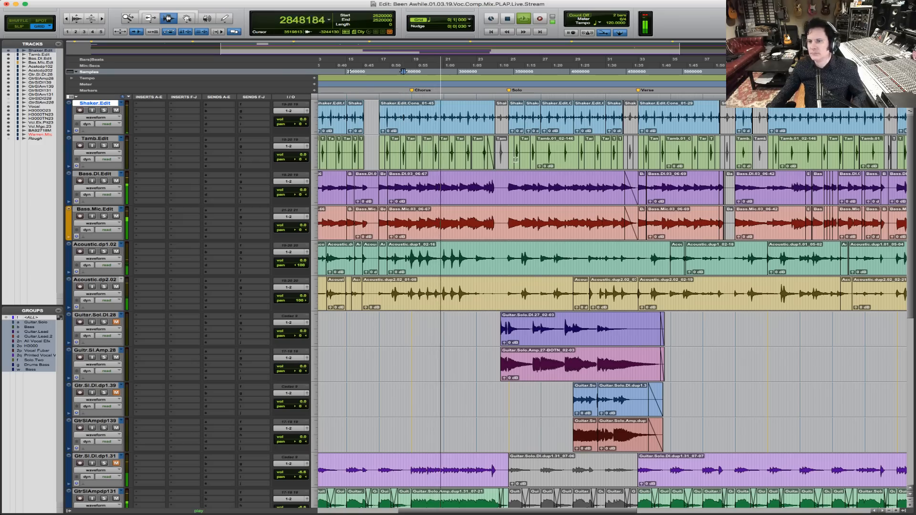
{"action": "left_click_drag", "start_coordinate": [363, 143], "coordinate": [571, 139]}
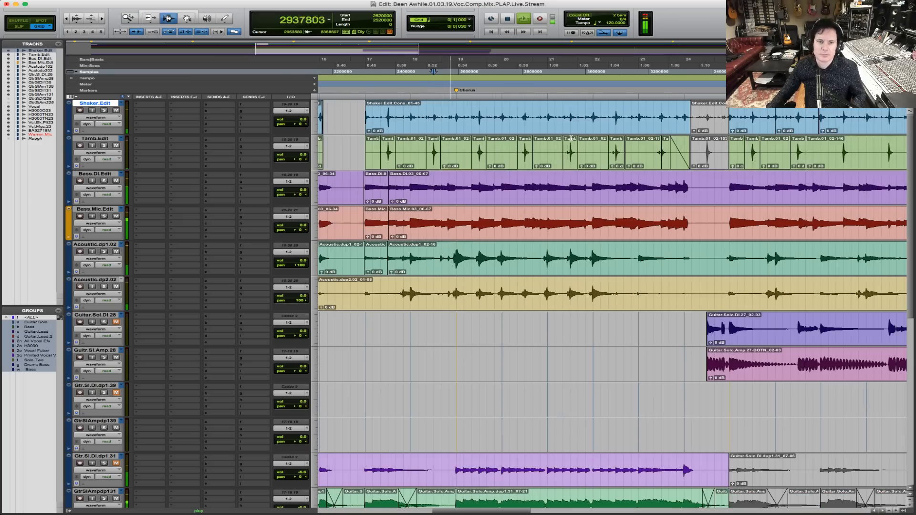
{"action": "left_click_drag", "start_coordinate": [428, 187], "coordinate": [695, 256]}
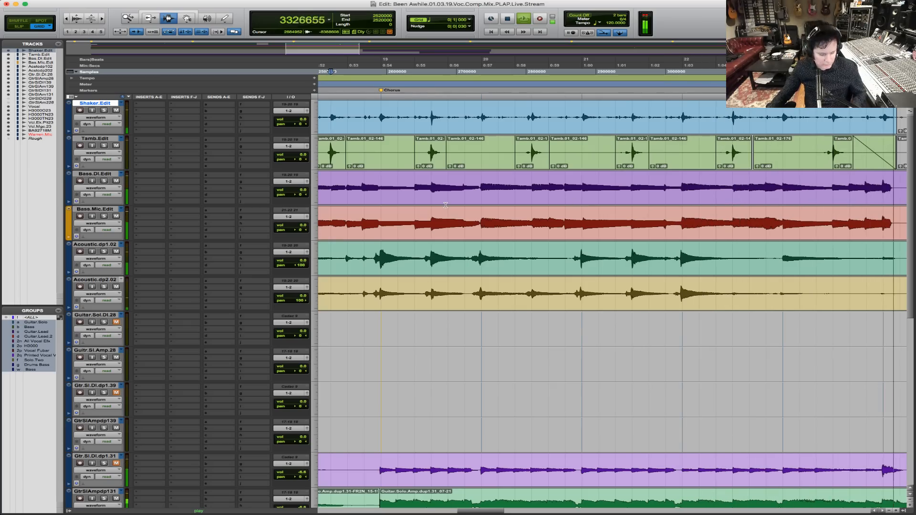
{"action": "scroll", "coordinate": [445, 205], "scroll_direction": "down", "scroll_amount": 3}
{"action": "scroll", "coordinate": [527, 193], "scroll_direction": "up", "scroll_amount": 4}
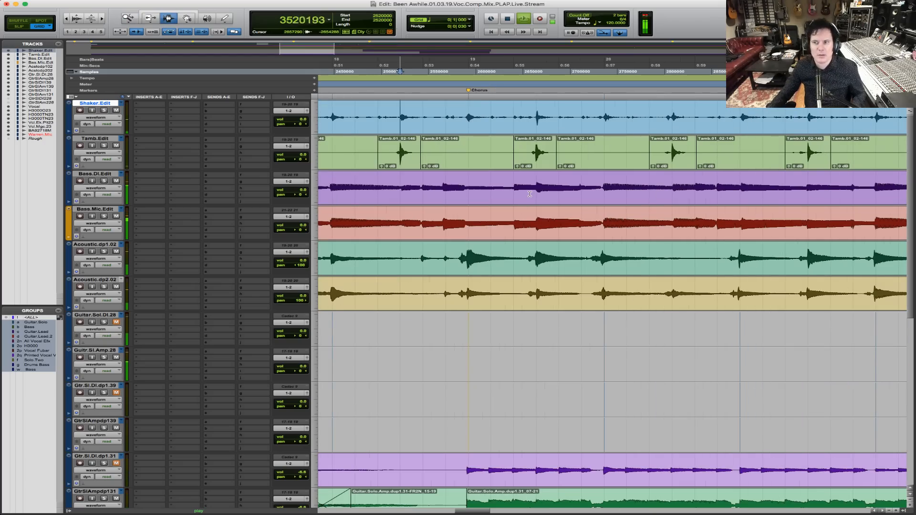
Place the edit cursor on the two bass tracks at sample 3432000, just before the Solo marker, and stop playback.
{"action": "scroll", "coordinate": [529, 193], "scroll_direction": "down", "scroll_amount": 6}
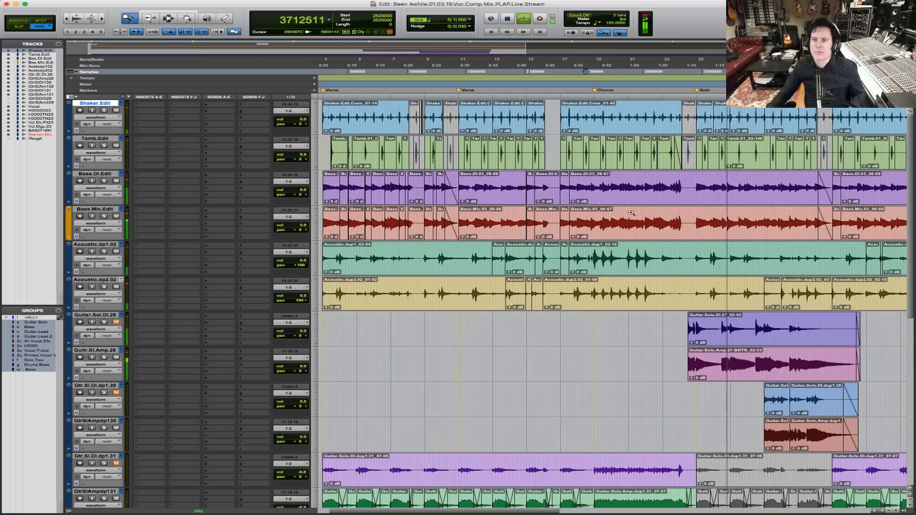
{"action": "scroll", "coordinate": [532, 201], "scroll_direction": "down", "scroll_amount": 3}
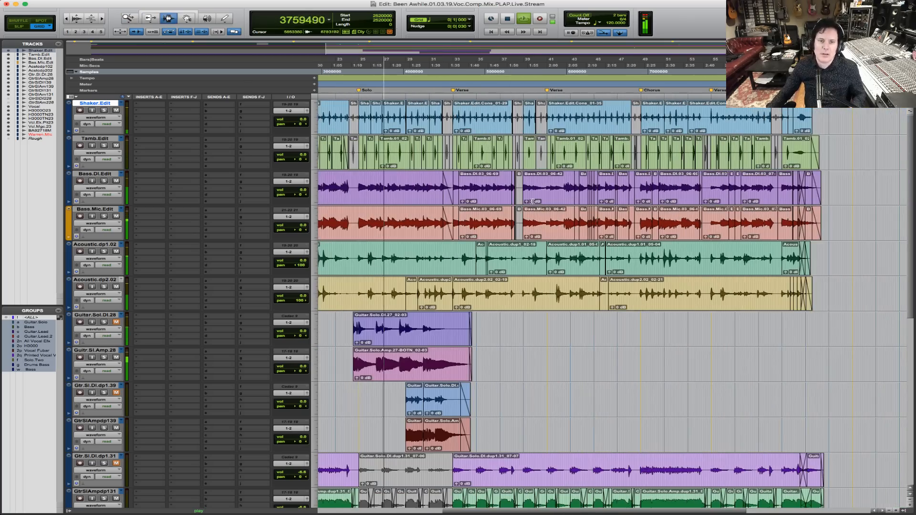
{"action": "left_click", "coordinate": [357, 200]}
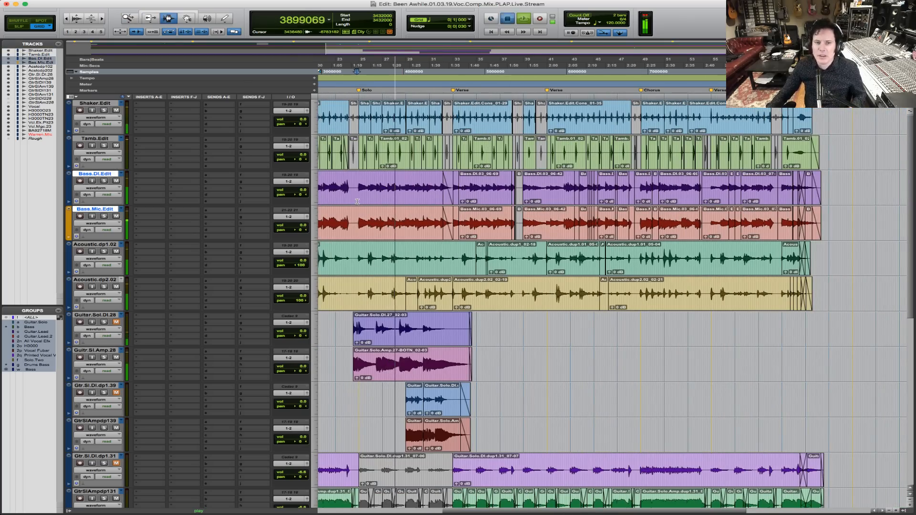
{"action": "key", "text": "space"}
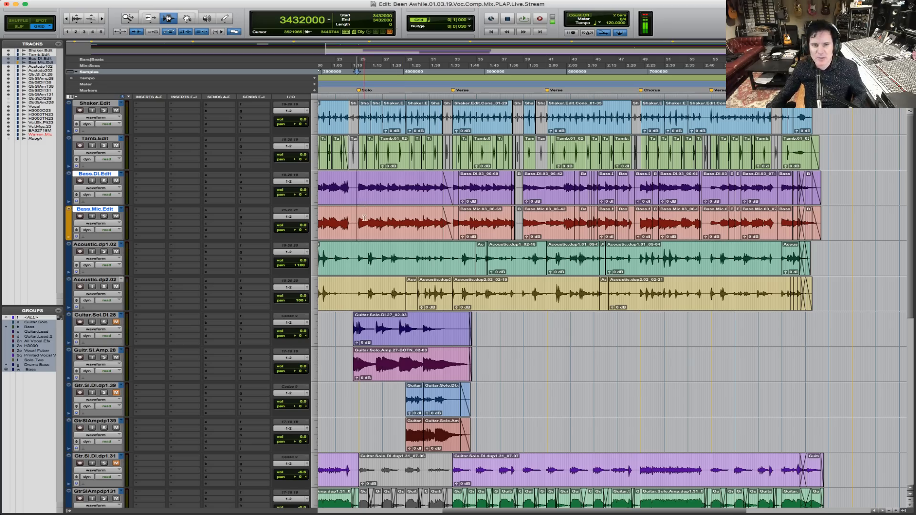
Select the solo section of Bass.DI.Edit and Bass.Mic.Edit from sample 3600000 to 4104000.
{"action": "key", "text": "r"}
{"action": "key", "text": "r"}
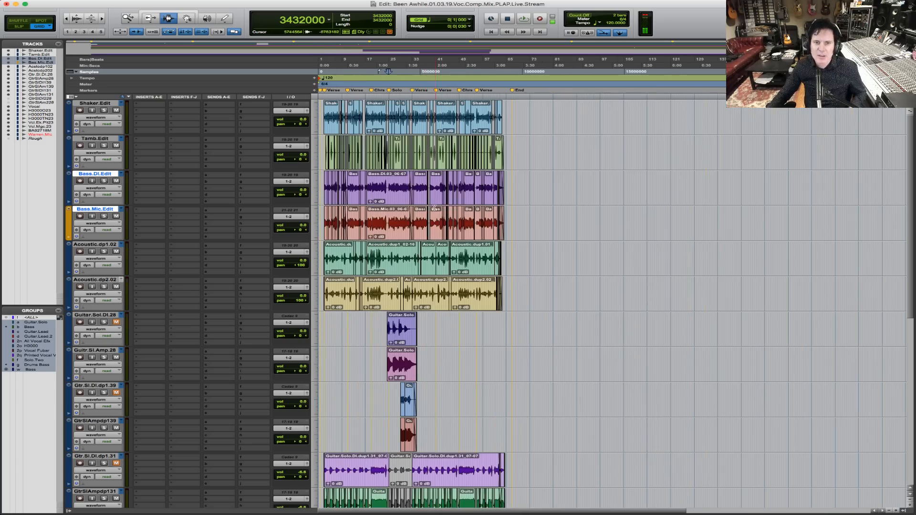
{"action": "key", "text": "F5"}
{"action": "left_click_drag", "start_coordinate": [353, 194], "coordinate": [600, 193]}
{"action": "key", "text": "F7"}
{"action": "key", "text": "t"}
{"action": "key", "text": "t"}
{"action": "left_click_drag", "start_coordinate": [412, 190], "coordinate": [794, 205]}
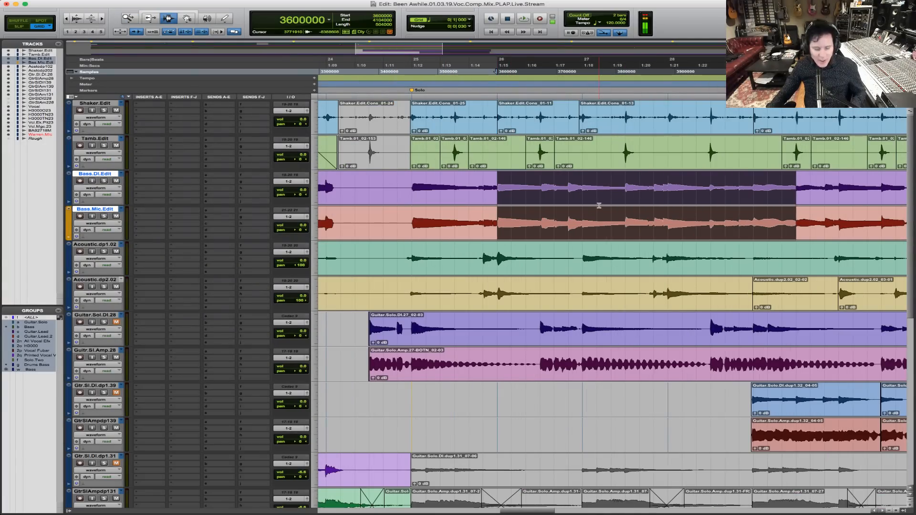
Place the edit cursor on the two bass tracks at sample 2400000, ahead of the Chorus marker.
{"action": "key", "text": "super+bracketleft"}
{"action": "key", "text": "super+bracketleft"}
{"action": "key", "text": "F5"}
{"action": "left_click_drag", "start_coordinate": [374, 193], "coordinate": [547, 190]}
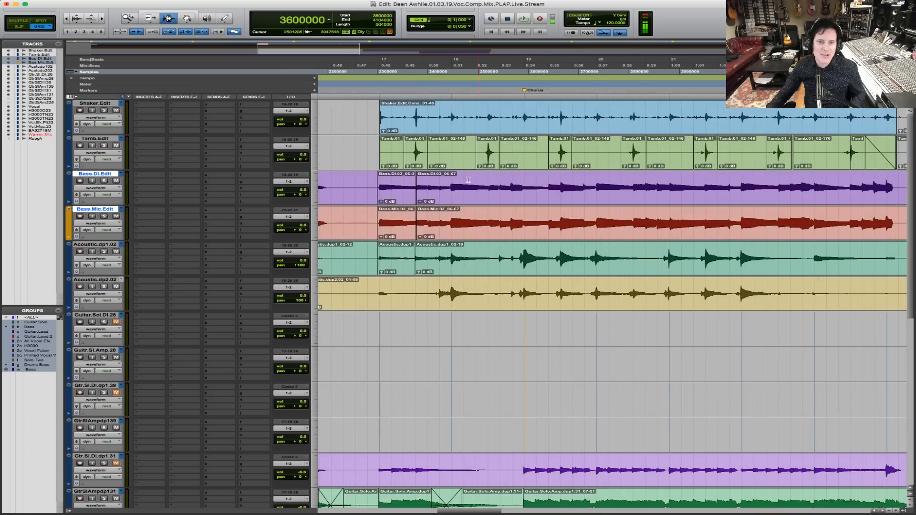
{"action": "key", "text": "F5"}
{"action": "left_click_drag", "start_coordinate": [668, 188], "coordinate": [420, 187]}
{"action": "left_click", "coordinate": [356, 186]}
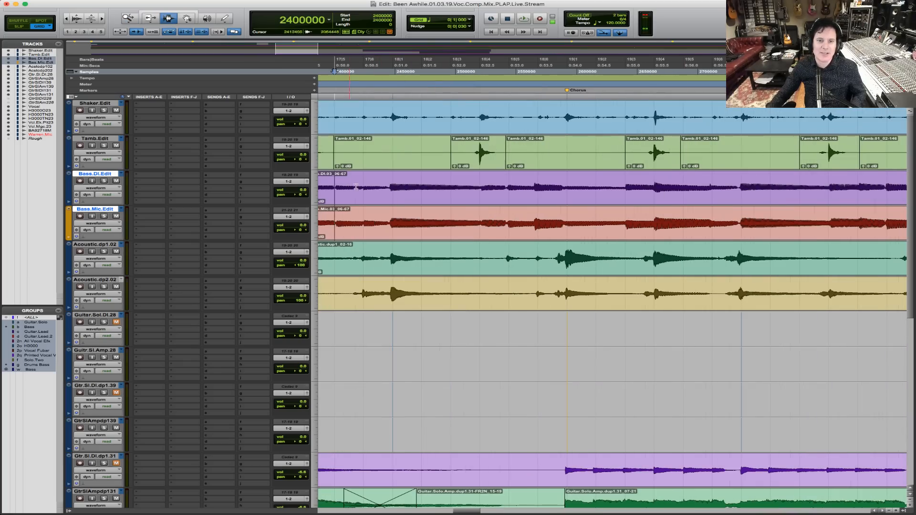
Separate the bass note from its transient at sample 2445878 to sample 2520000 on both bass tracks and quantize it to the grid.
{"action": "key", "text": "Tab"}
{"action": "key", "text": "Tab"}
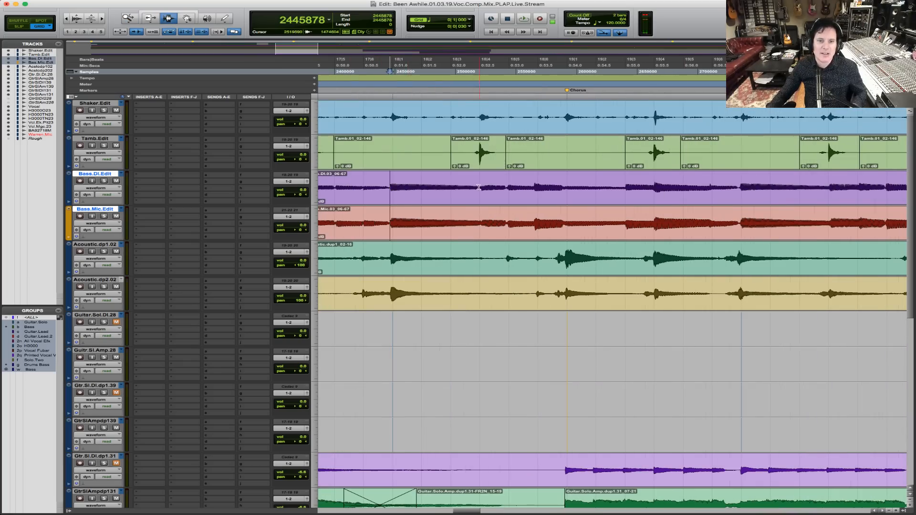
{"action": "left_click", "coordinate": [479, 193], "text": "shift"}
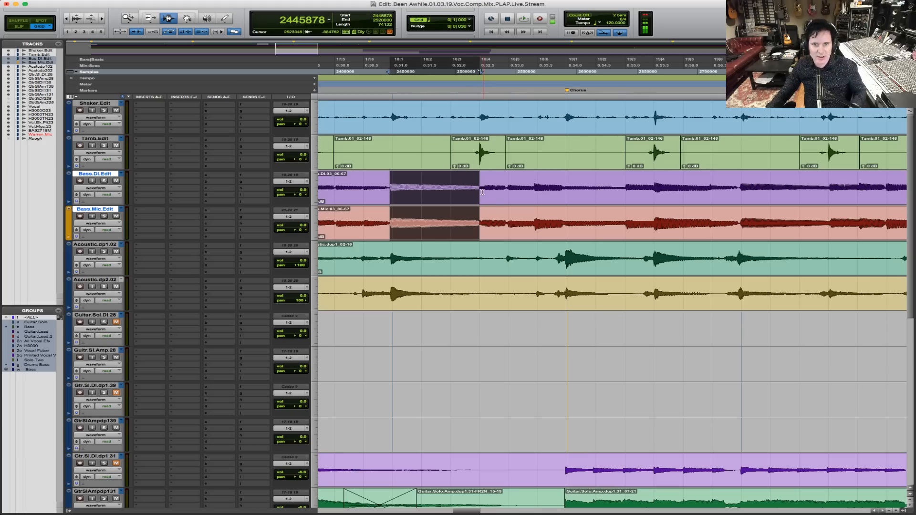
{"action": "key", "text": "super+e"}
{"action": "key", "text": "super+0"}
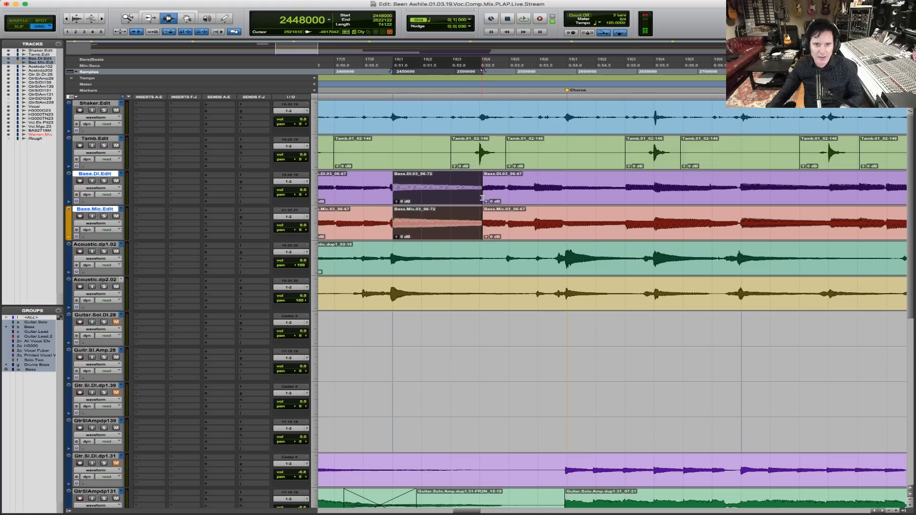
Trim the clip edges around the quantized bass note, with its end at sample 2520000 and its start in Slip mode at sample 2445553.
{"action": "key", "text": "F6"}
{"action": "left_click", "coordinate": [483, 195]}
{"action": "key", "text": "F5"}
{"action": "left_click_drag", "start_coordinate": [374, 192], "coordinate": [432, 201]}
{"action": "key", "text": "F2"}
{"action": "key", "text": "super+z"}
Play the edited bass passage from sample 2273778 into the chorus and stop playback.
{"action": "key", "text": "r"}
{"action": "key", "text": "r"}
{"action": "key", "text": "r"}
{"action": "key", "text": "r"}
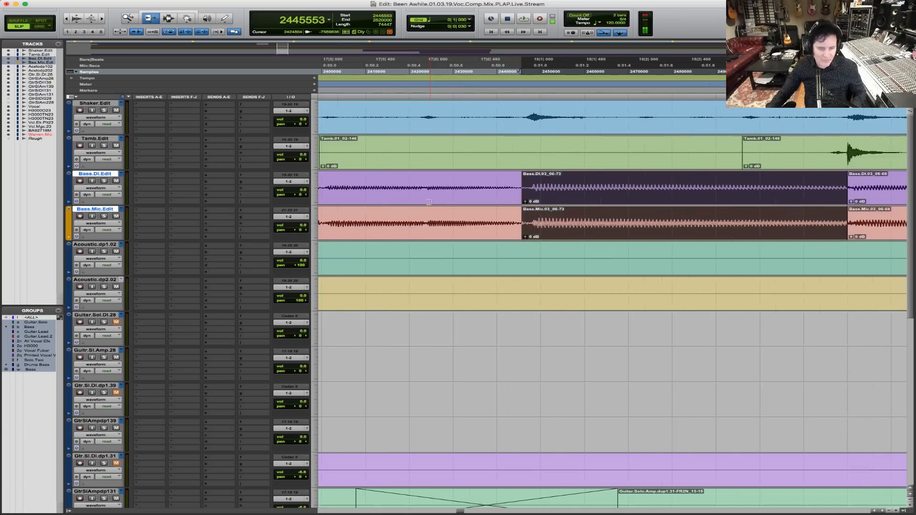
{"action": "key", "text": "F7"}
{"action": "left_click", "coordinate": [507, 205]}
{"action": "key", "text": "space"}
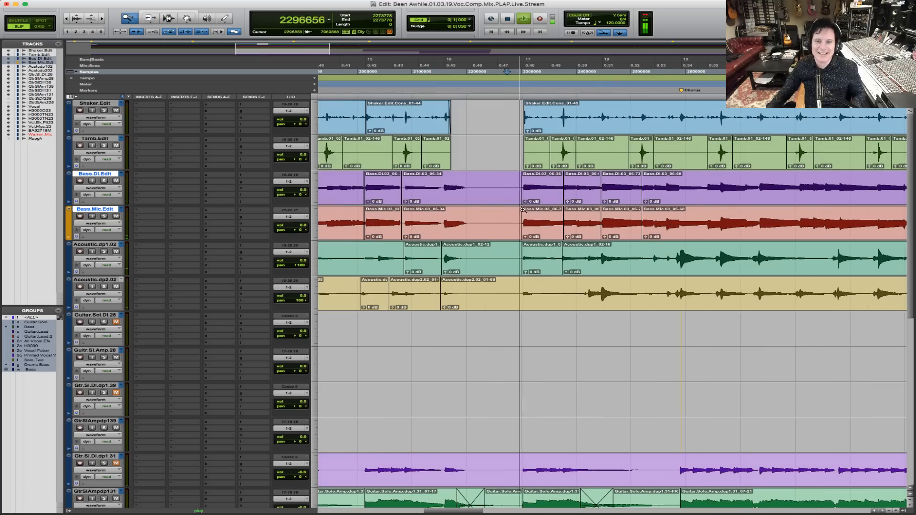
{"action": "key", "text": "t"}
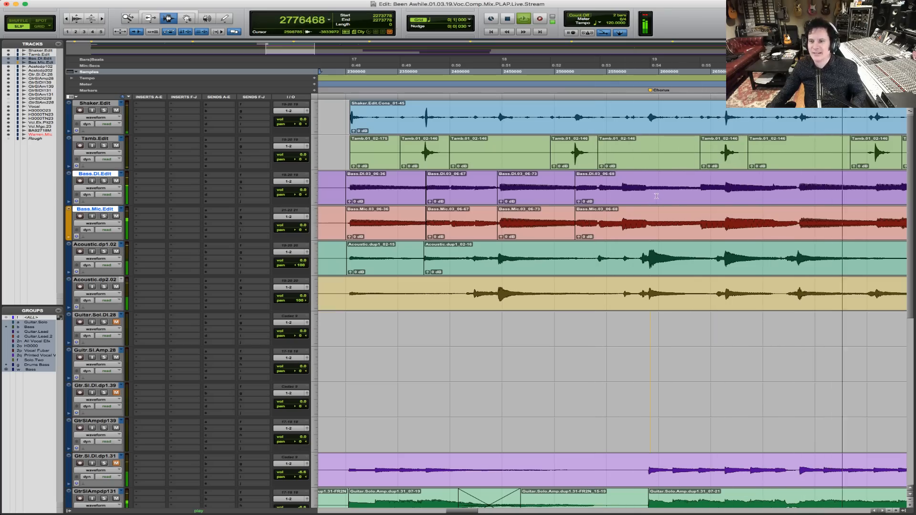
{"action": "key", "text": "space"}
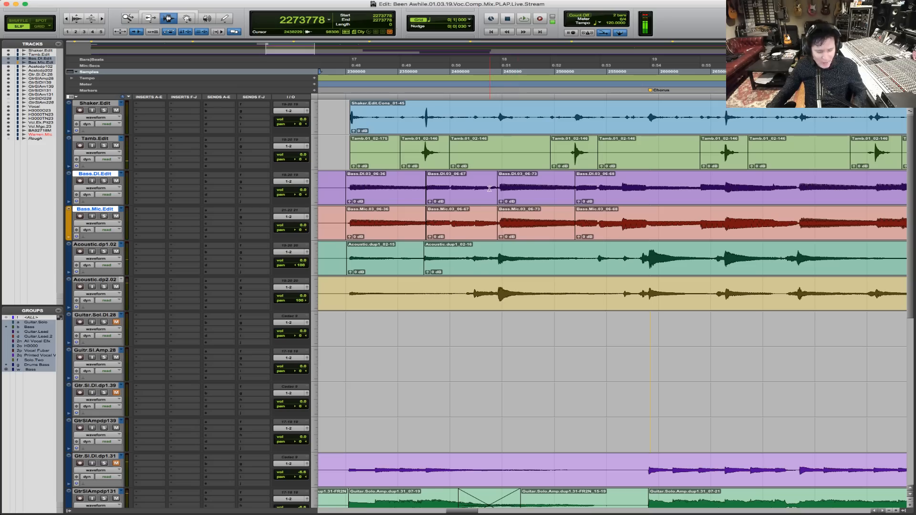
Return to Grid mode and select the chorus on Shaker.Edit from sample 2592000 to 3336000.
{"action": "key", "text": "super+bracketleft"}
{"action": "key", "text": "super+bracketleft"}
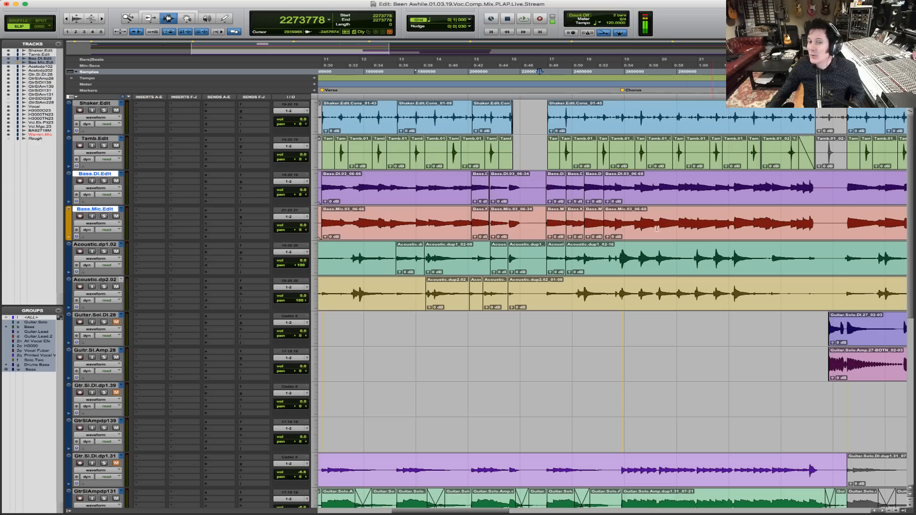
{"action": "key", "text": "F4"}
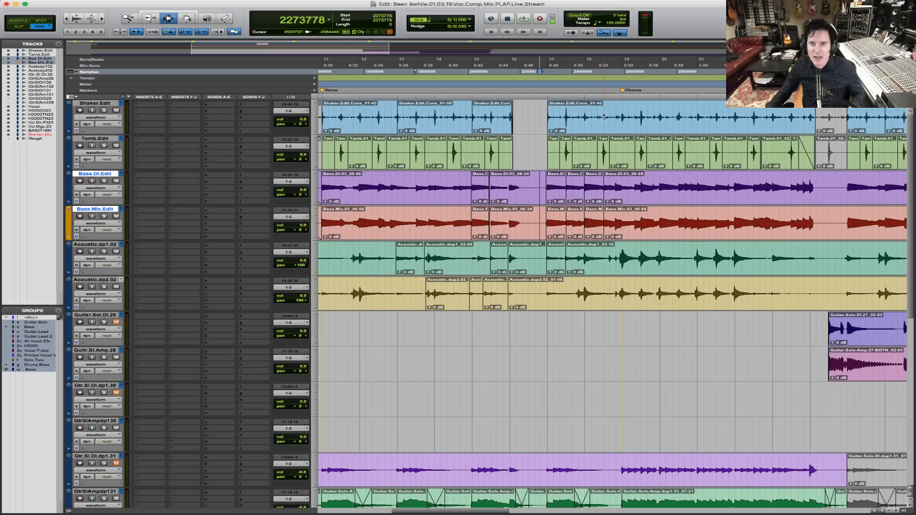
{"action": "left_click", "coordinate": [610, 114]}
{"action": "key", "text": "F5"}
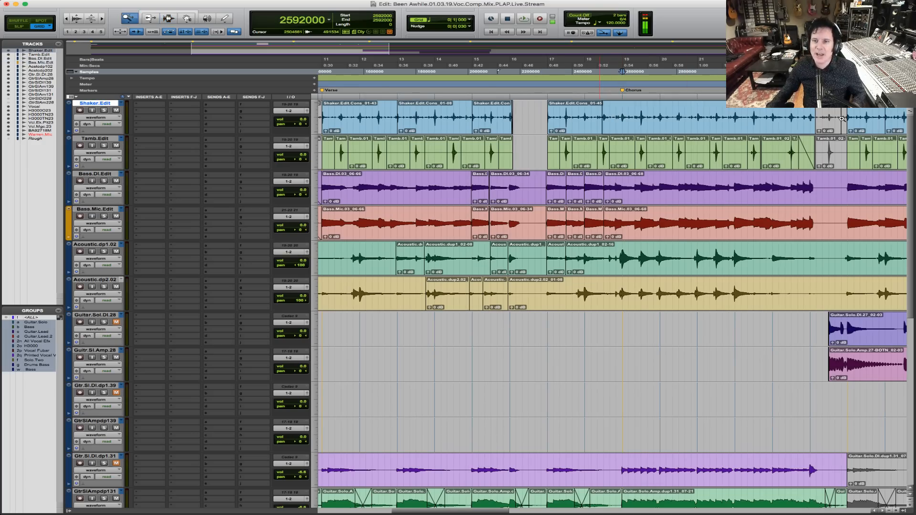
{"action": "left_click", "coordinate": [610, 113]}
{"action": "left_click_drag", "start_coordinate": [370, 111], "coordinate": [838, 115]}
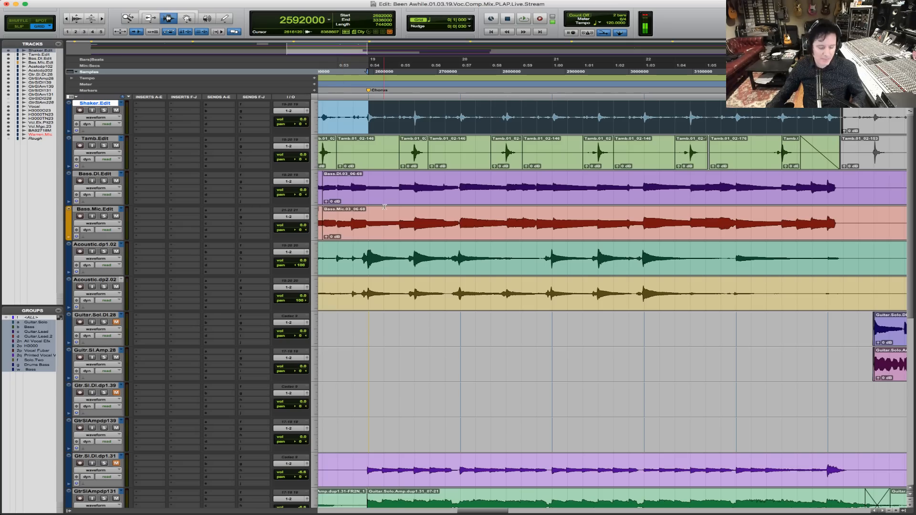
Select samples 2880000 to 3024000 of the chorus on the Gtr.Sl.DI.dp1.31 and GtrSlAmpdp131 tracks.
{"action": "key", "text": "r"}
{"action": "key", "text": "r"}
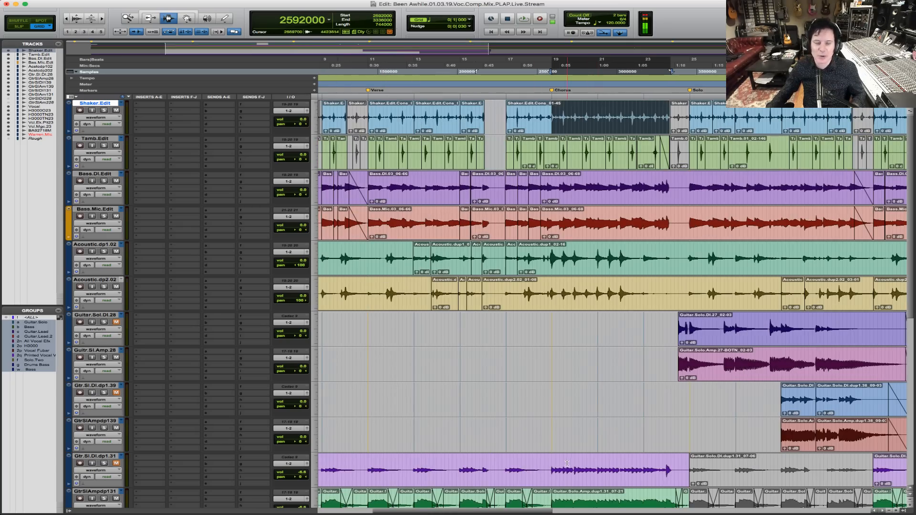
{"action": "scroll", "coordinate": [567, 464], "scroll_direction": "down", "scroll_amount": 4}
{"action": "key", "text": "F5"}
{"action": "left_click_drag", "start_coordinate": [526, 347], "coordinate": [719, 333]}
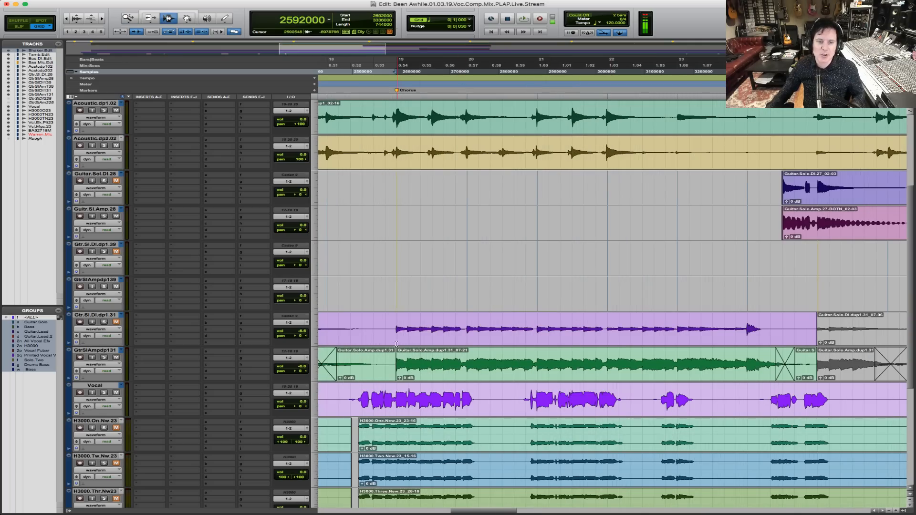
{"action": "left_click_drag", "start_coordinate": [396, 343], "coordinate": [607, 346]}
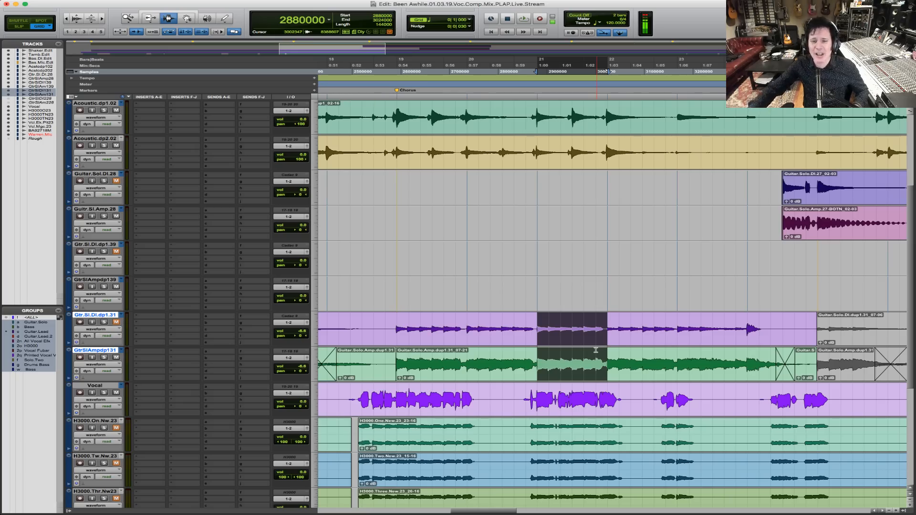
Place the edit cursor on the guitar pair at sample 2568000 and on Acoustic.dp2.02 at sample 2304000, before the chorus.
{"action": "key", "text": "r"}
{"action": "key", "text": "r"}
{"action": "key", "text": "F5"}
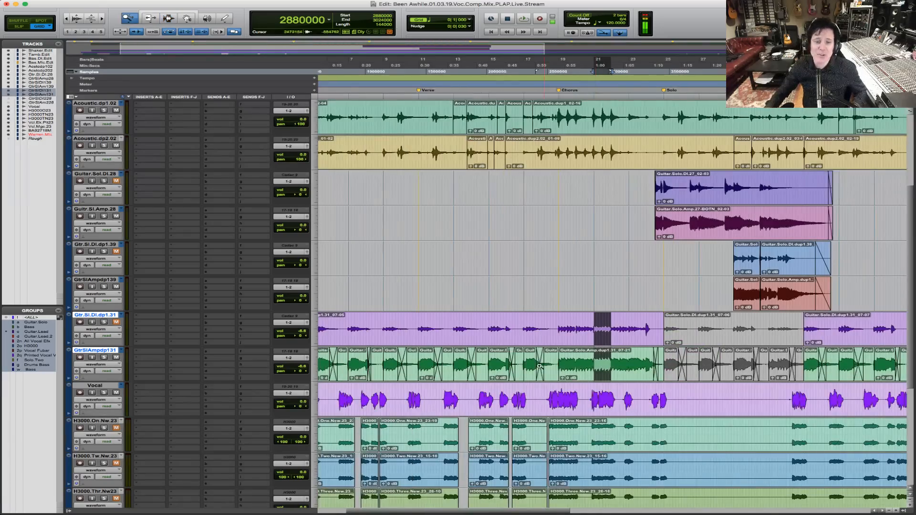
{"action": "left_click", "coordinate": [493, 341]}
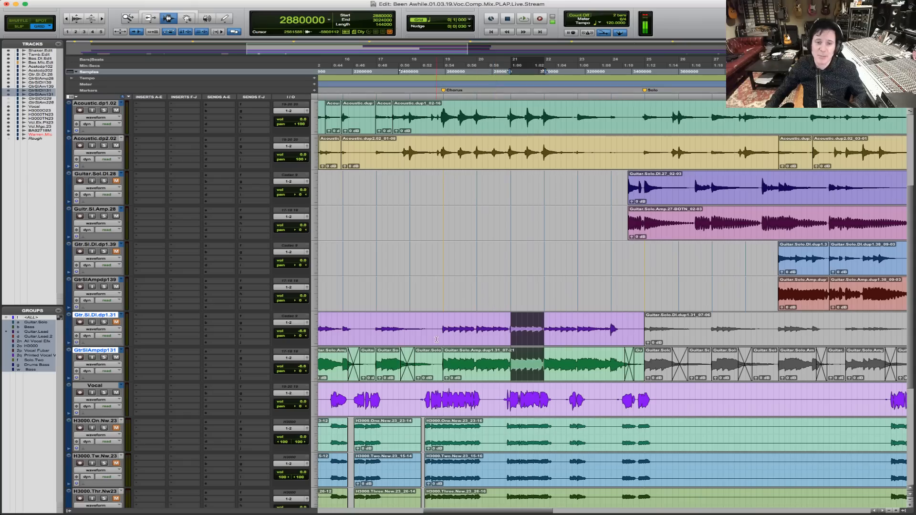
{"action": "left_click", "coordinate": [436, 339]}
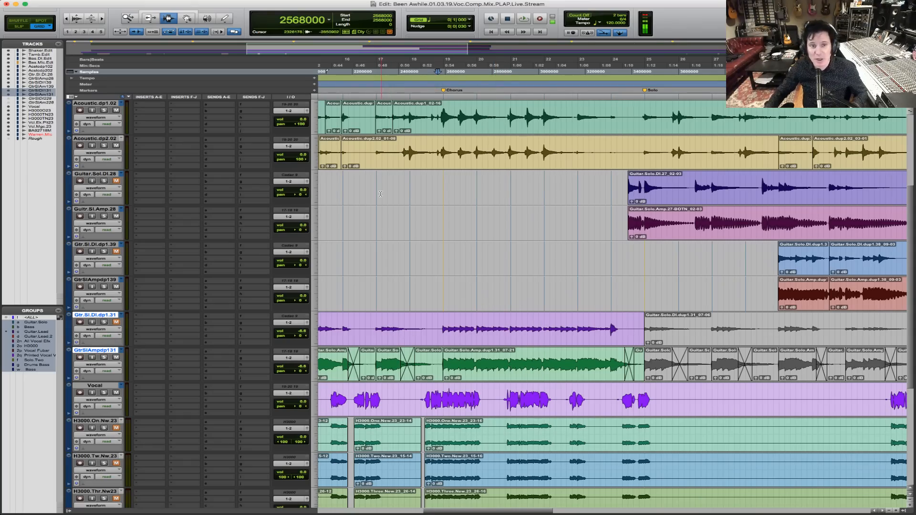
{"action": "left_click", "coordinate": [377, 141]}
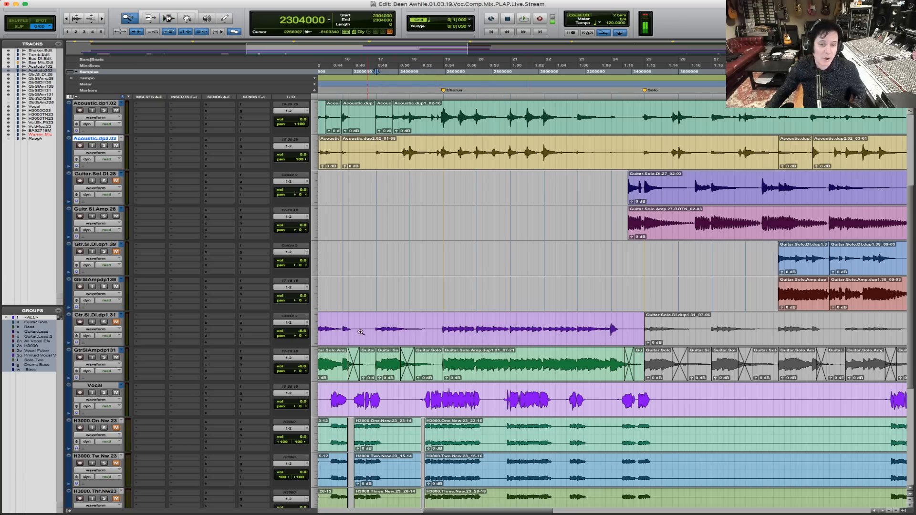
Play from sample 2520000 while briefly soloing the Gtr.Sl.DI.dp1.31 and GtrSlAmpdp131 pair, clear the solo and stop playback.
{"action": "left_click", "coordinate": [432, 334]}
{"action": "key", "text": "super+bracketright"}
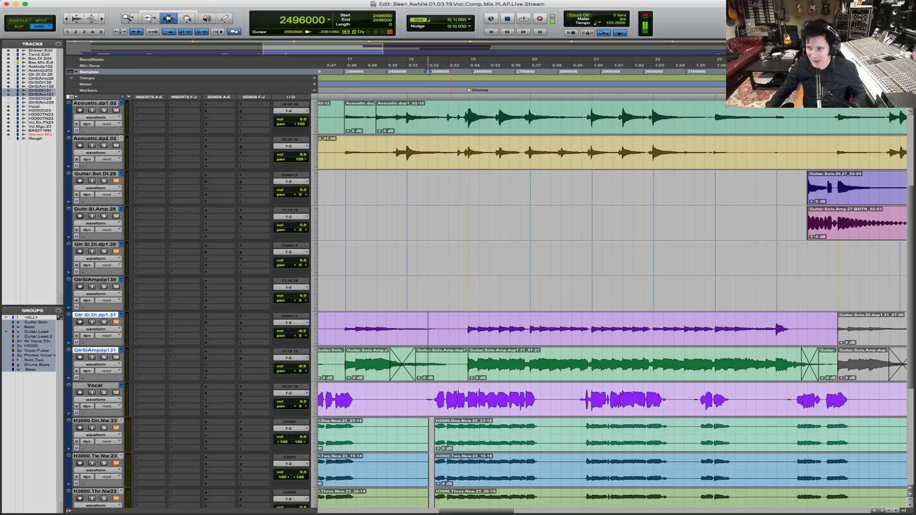
{"action": "left_click", "coordinate": [441, 330]}
{"action": "key", "text": "space"}
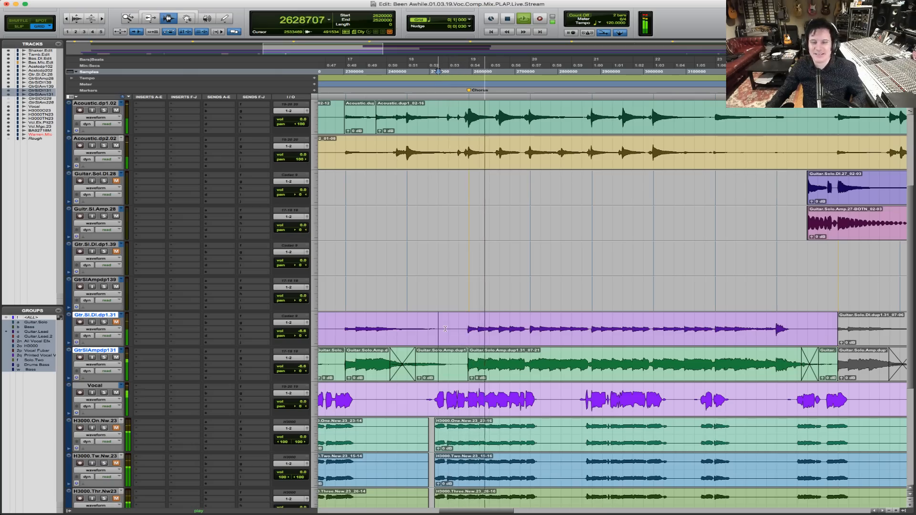
{"action": "left_click", "coordinate": [104, 358]}
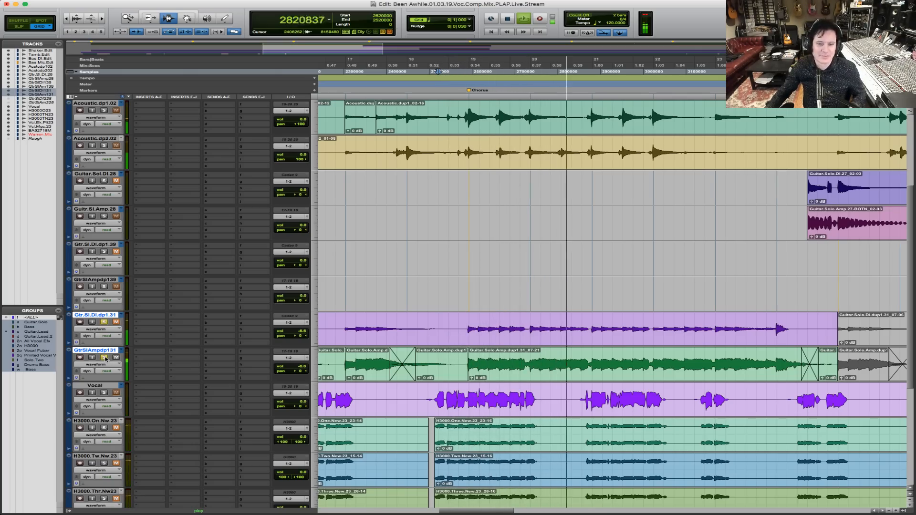
{"action": "left_click", "coordinate": [104, 357]}
{"action": "key", "text": "space"}
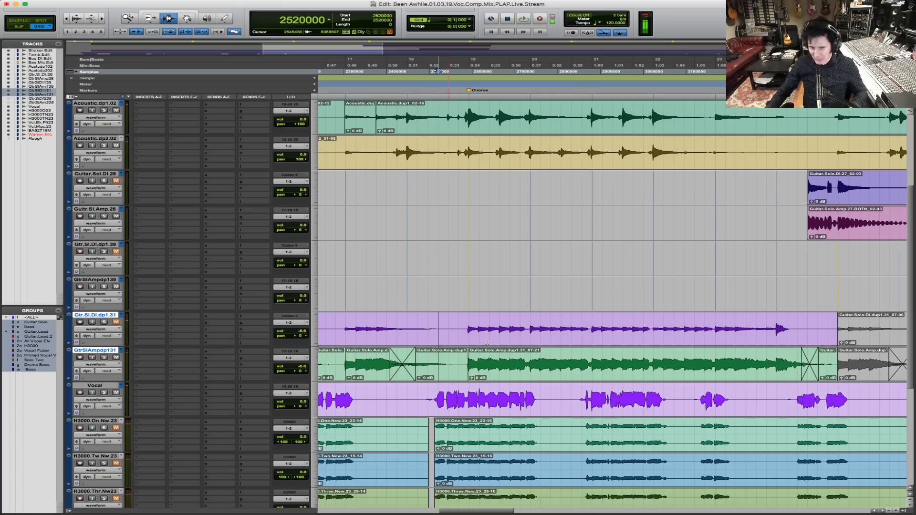
Play from the Chorus marker at sample 2592000 on through the solo section, stop playback and show the whole arrangement.
{"action": "left_click", "coordinate": [468, 363]}
{"action": "key", "text": "space"}
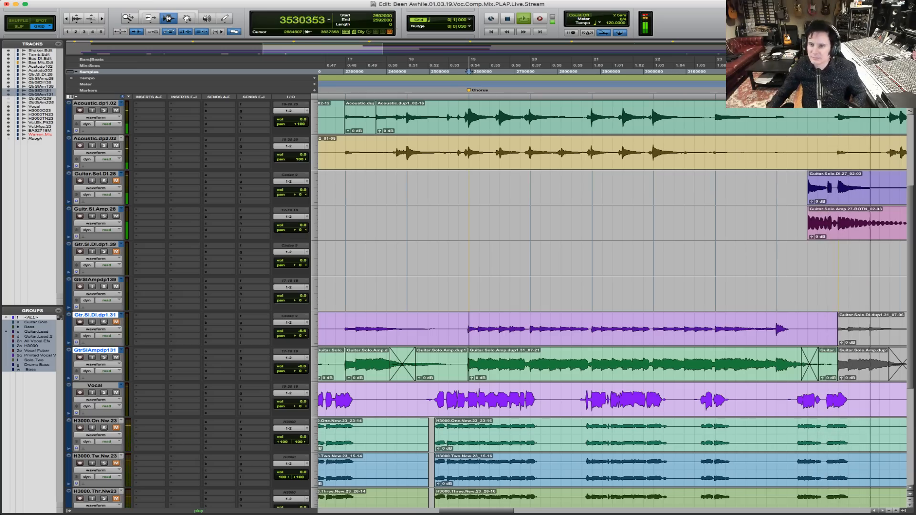
{"action": "key", "text": "r"}
{"action": "key", "text": "r"}
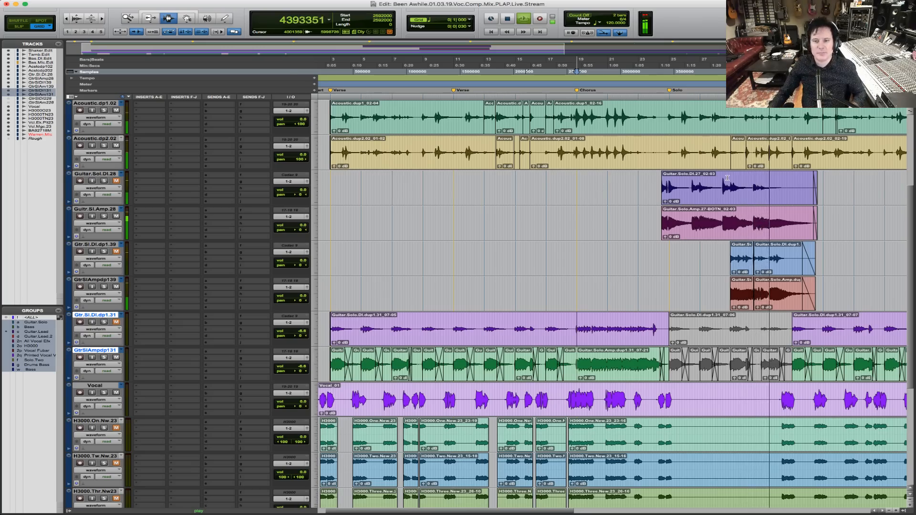
{"action": "key", "text": "r"}
{"action": "key", "text": "r"}
{"action": "key", "text": "space"}
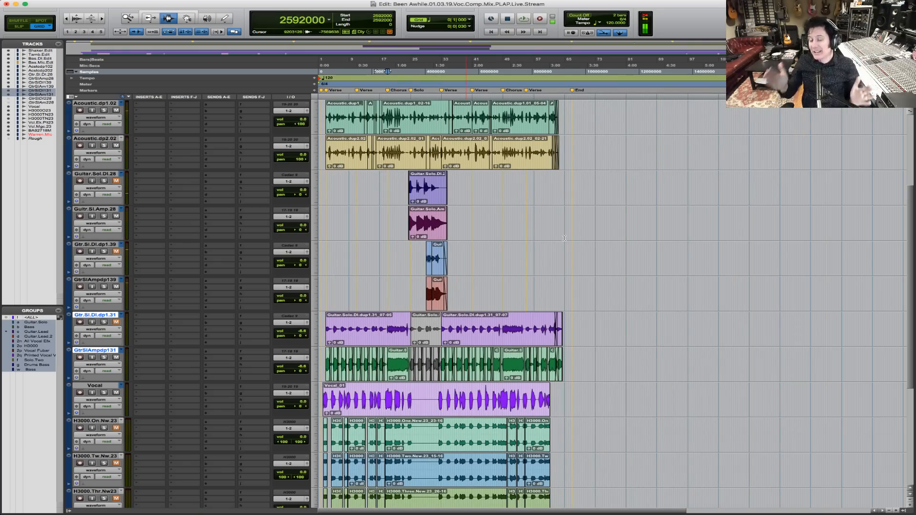
{"action": "key", "text": "F5"}
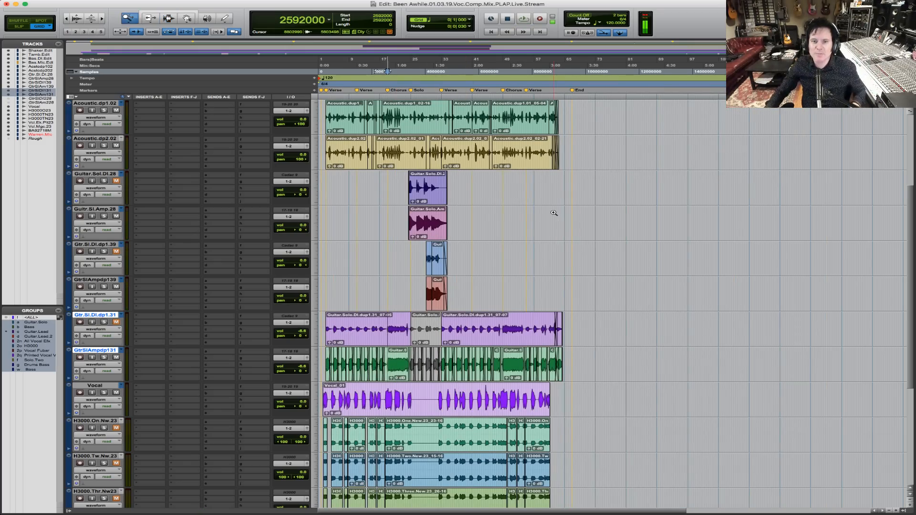
{"action": "left_click_drag", "start_coordinate": [594, 216], "coordinate": [18, 198]}
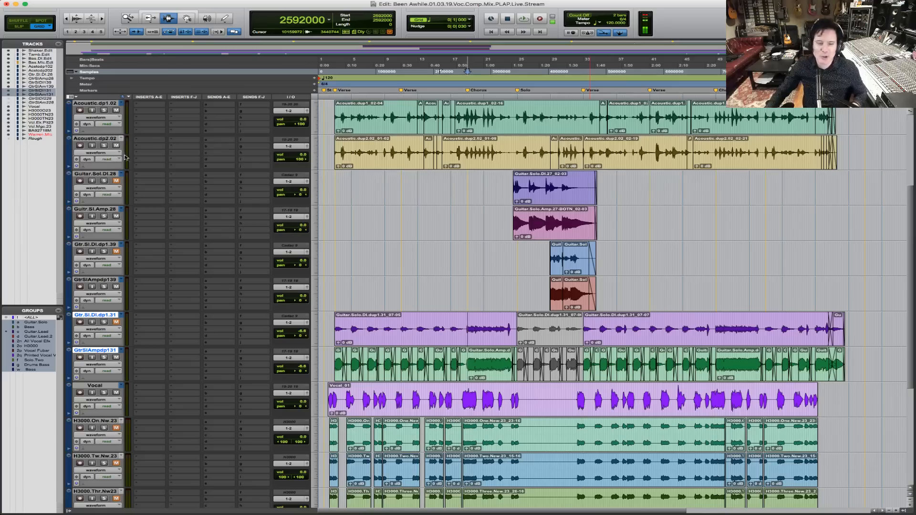
Select all the clips on Acoustic.dp1.02 and Acoustic.dp2.02 and solo both tracks.
{"action": "left_click", "coordinate": [324, 133]}
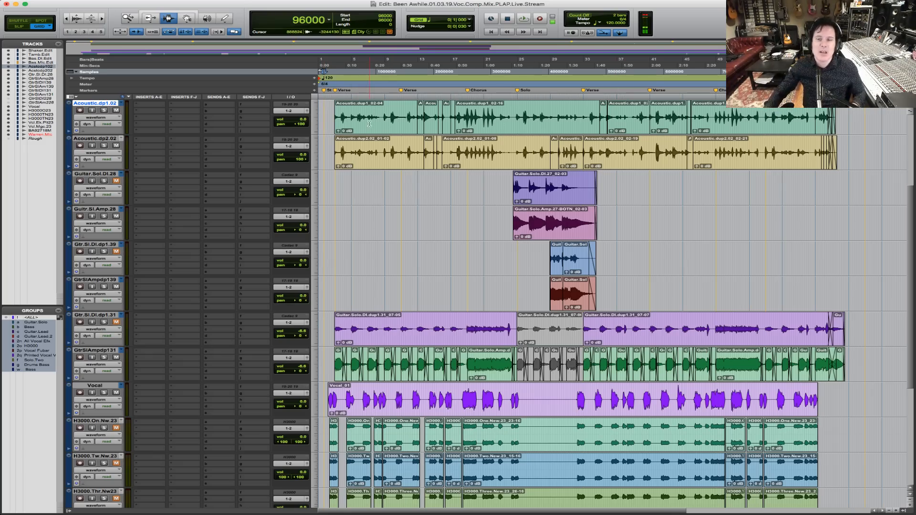
{"action": "scroll", "coordinate": [384, 143], "scroll_direction": "up", "scroll_amount": 5}
{"action": "triple_click", "coordinate": [360, 261]}
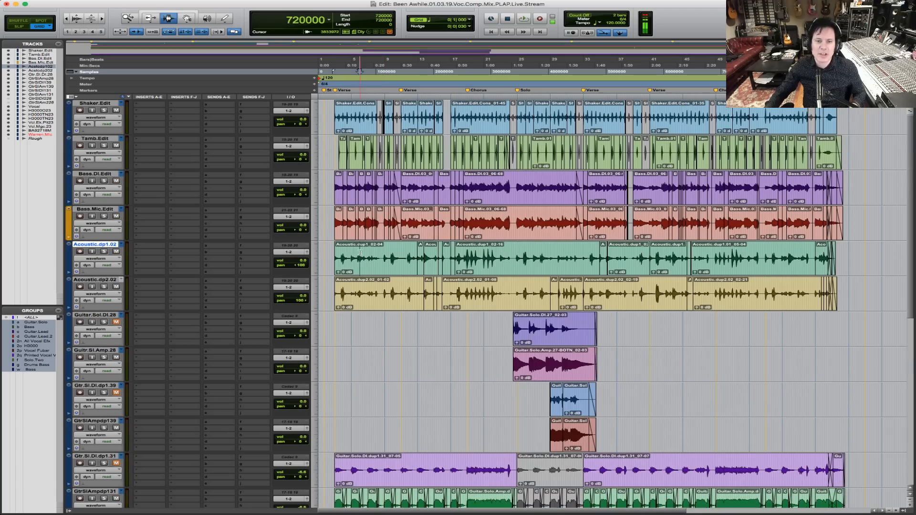
{"action": "left_click", "coordinate": [359, 291], "text": "shift"}
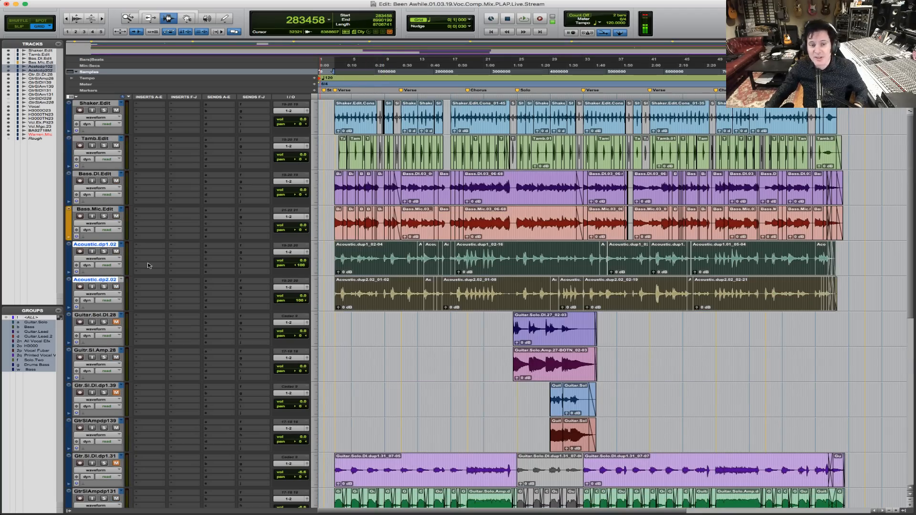
{"action": "left_click", "coordinate": [103, 252]}
Solo the Vocal track as well, add its Vocal_01 clip to the selection and play from the selection start.
{"action": "scroll", "coordinate": [402, 445], "scroll_direction": "down", "scroll_amount": 10}
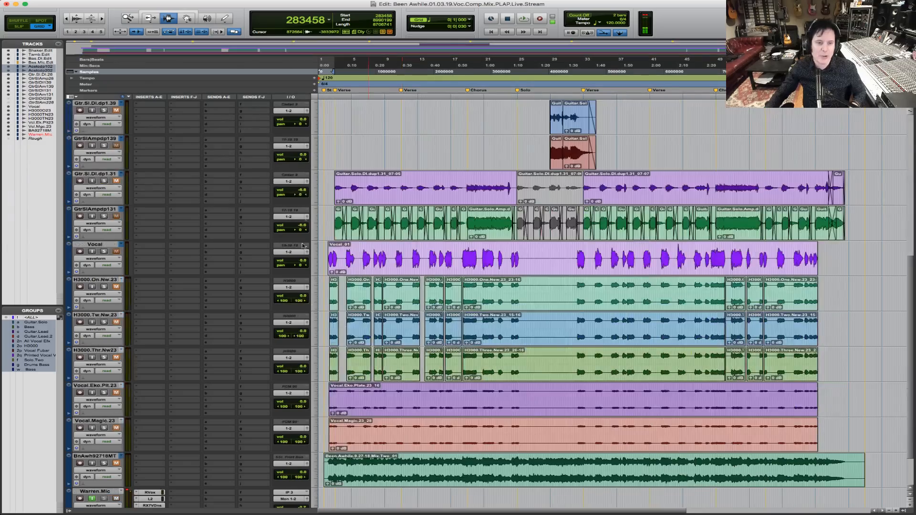
{"action": "left_click", "coordinate": [104, 251]}
{"action": "double_click", "coordinate": [369, 262], "text": "shift"}
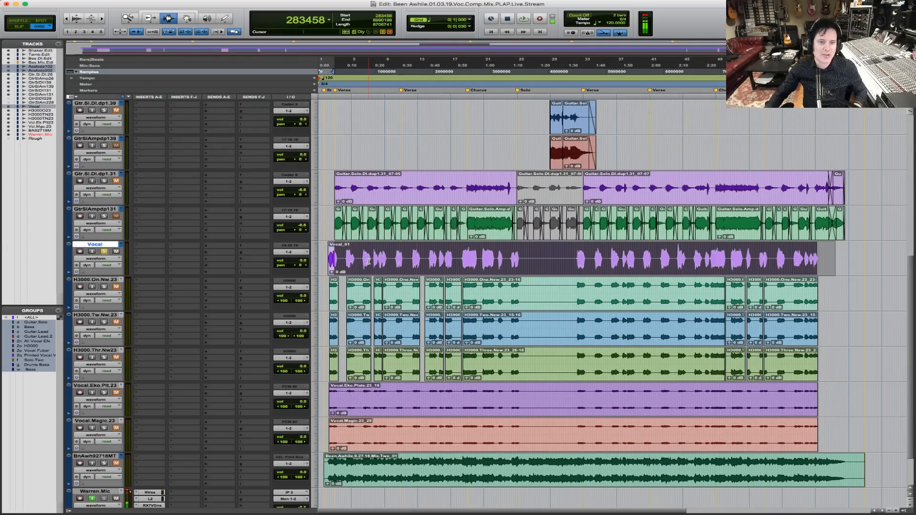
{"action": "key", "text": "space"}
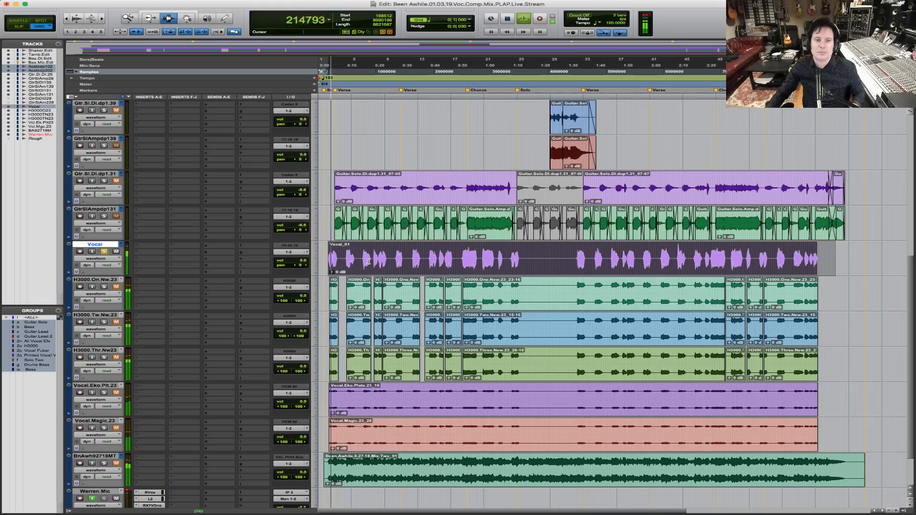
Examine the acoustic guitar clips around the second Verse marker while the soloed tracks play.
{"action": "key", "text": "F5"}
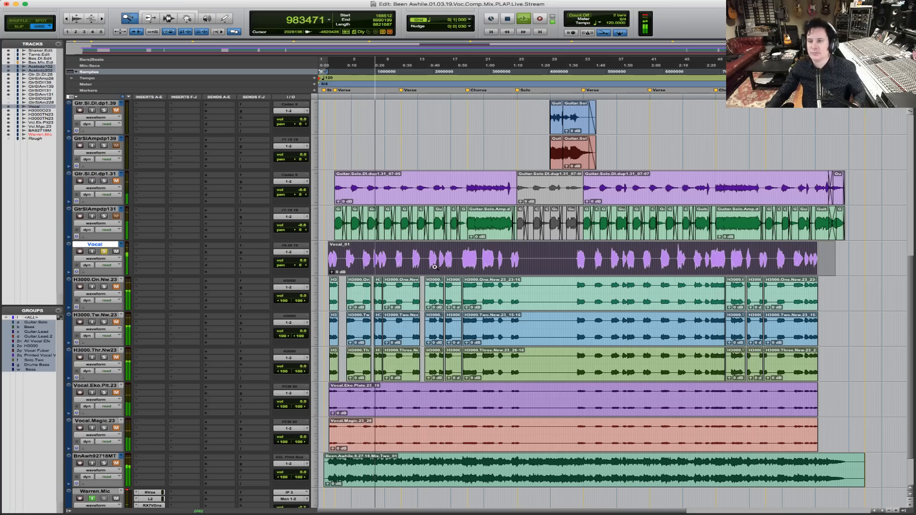
{"action": "scroll", "coordinate": [427, 250], "scroll_direction": "up", "scroll_amount": 7}
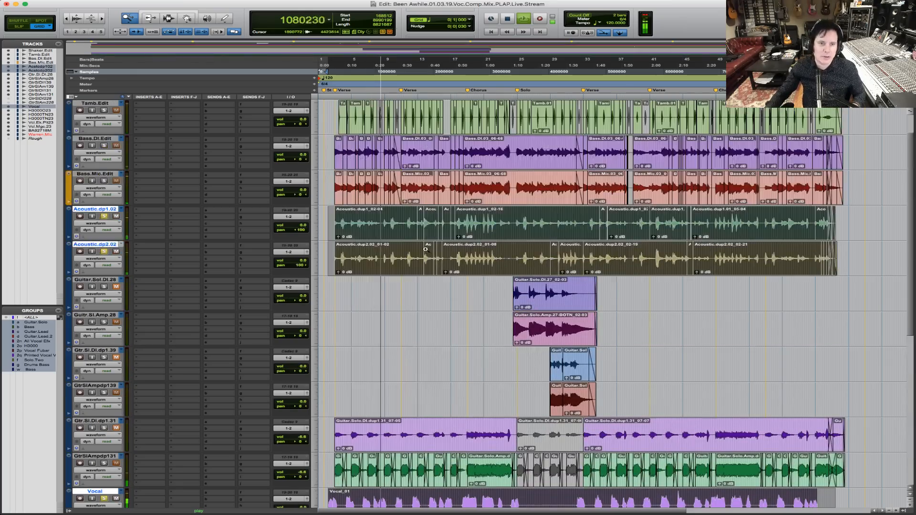
{"action": "left_click", "coordinate": [460, 244]}
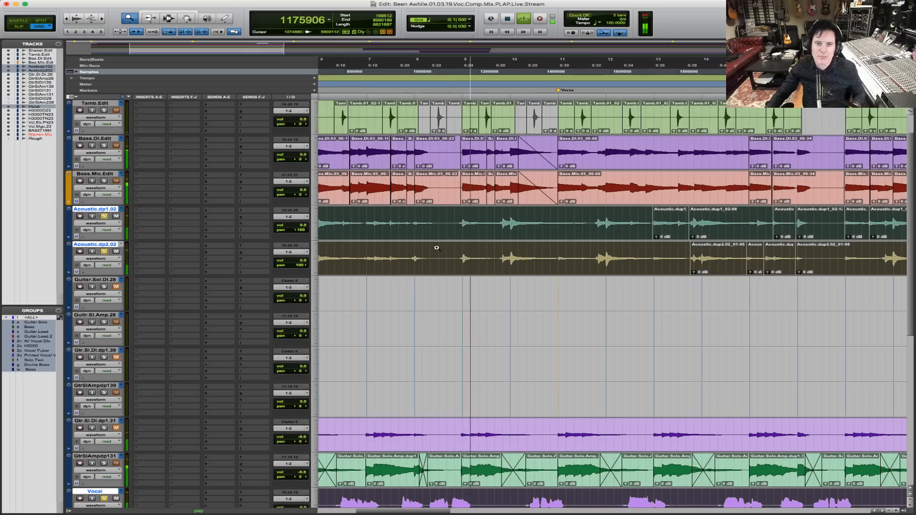
{"action": "key", "text": "super+bracketright"}
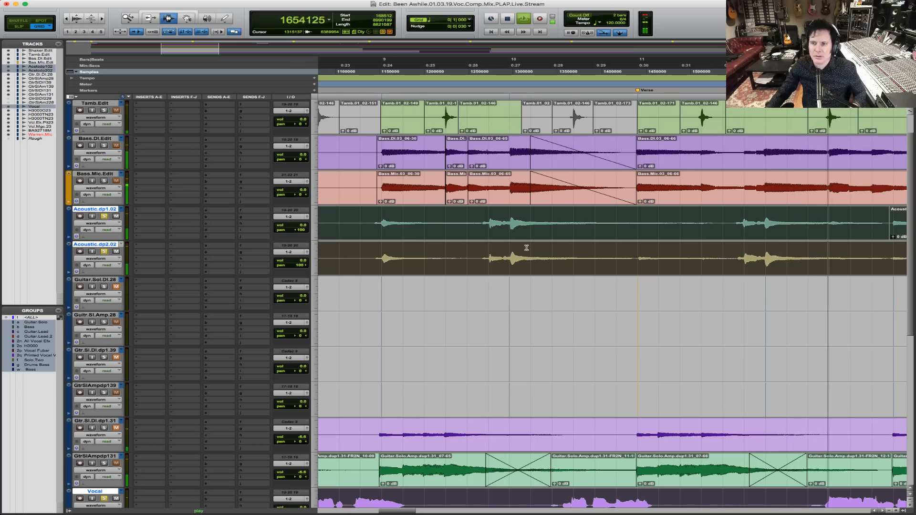
{"action": "key", "text": "r"}
{"action": "key", "text": "r"}
{"action": "key", "text": "r"}
{"action": "key", "text": "r"}
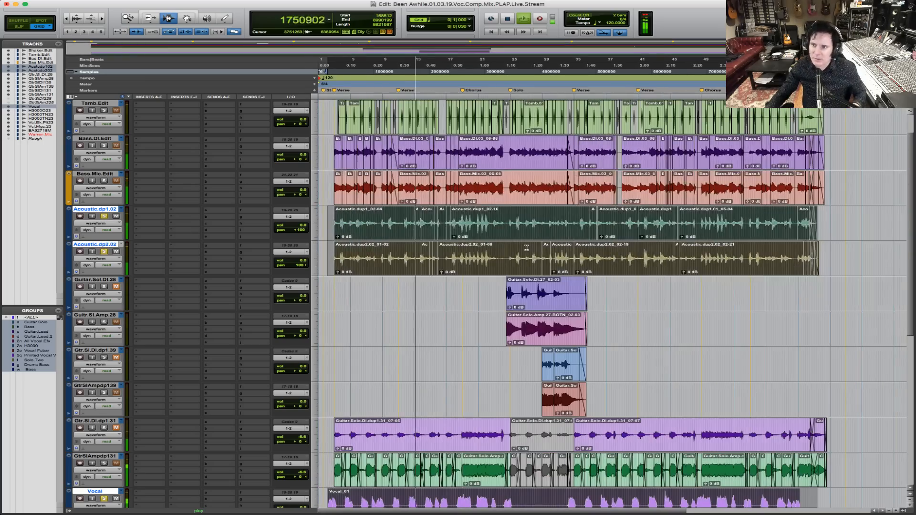
Examine the acoustic guitar edits leading into the Chorus marker, down to the start of clip Acoustic.dup1_02-16.
{"action": "key", "text": "F5"}
{"action": "left_click_drag", "start_coordinate": [415, 230], "coordinate": [547, 241]}
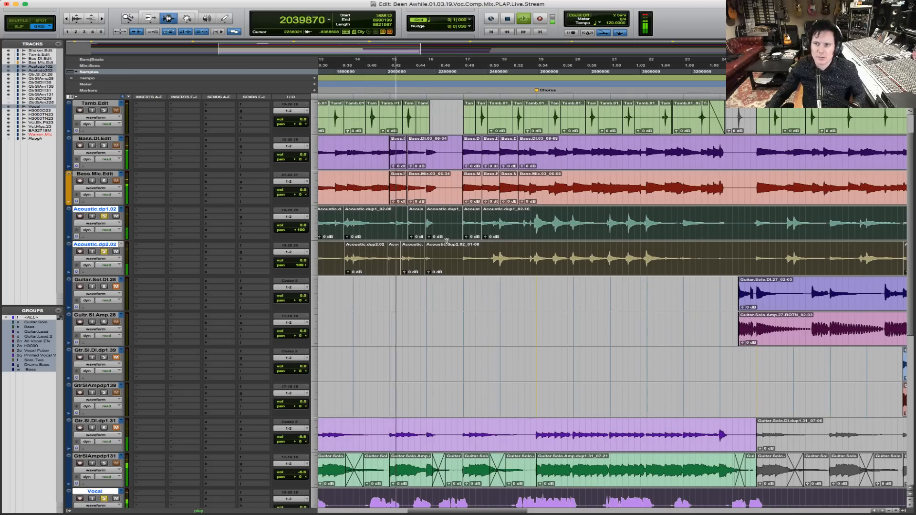
{"action": "key", "text": "F5"}
{"action": "left_click_drag", "start_coordinate": [404, 256], "coordinate": [609, 248]}
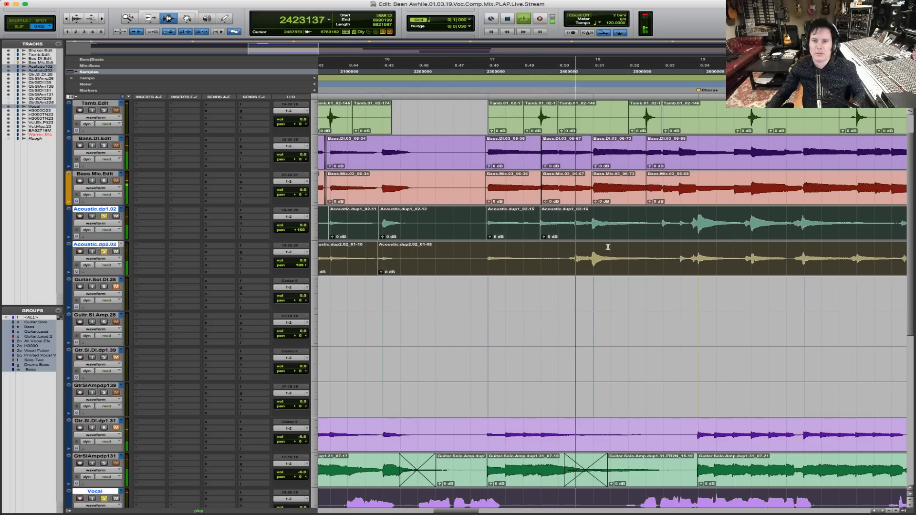
{"action": "key", "text": "F5"}
{"action": "left_click_drag", "start_coordinate": [534, 225], "coordinate": [573, 228]}
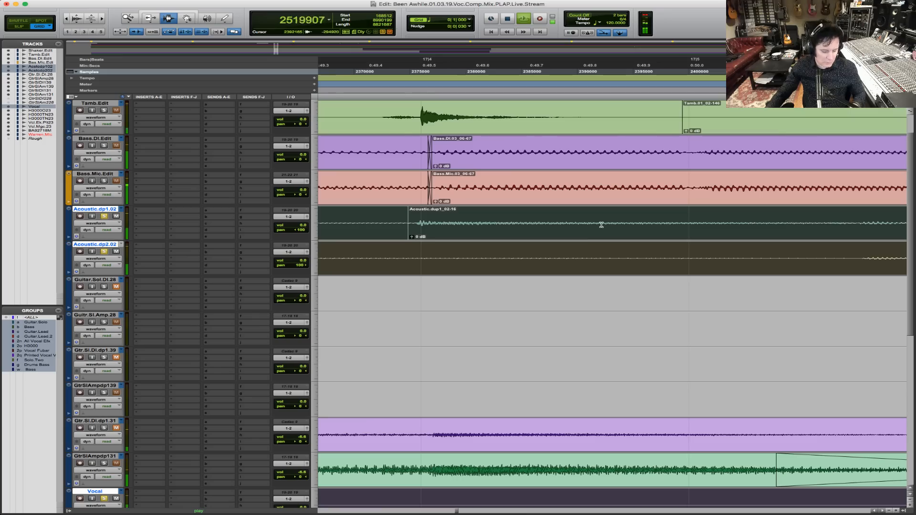
Place the edit cursor on Acoustic.dp2.02 at sample 8832000 near the song's end and switch to Slip mode.
{"action": "key", "text": "r"}
{"action": "key", "text": "r"}
{"action": "key", "text": "r"}
{"action": "key", "text": "r"}
{"action": "key", "text": "r"}
{"action": "key", "text": "r"}
{"action": "key", "text": "r"}
{"action": "key", "text": "r"}
{"action": "key", "text": "r"}
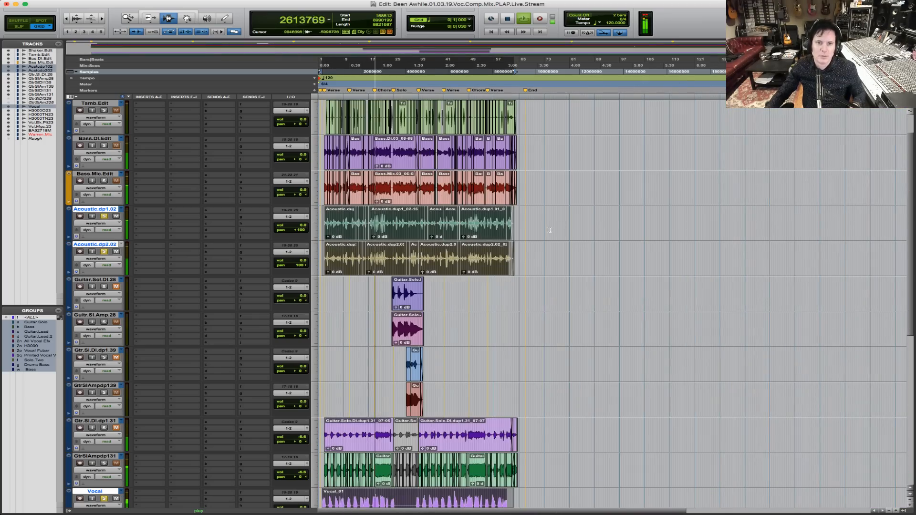
{"action": "left_click_drag", "start_coordinate": [562, 224], "coordinate": [182, 211]}
{"action": "key", "text": "F5"}
{"action": "left_click_drag", "start_coordinate": [733, 224], "coordinate": [845, 213]}
{"action": "key", "text": "F5"}
{"action": "left_click_drag", "start_coordinate": [430, 224], "coordinate": [687, 220]}
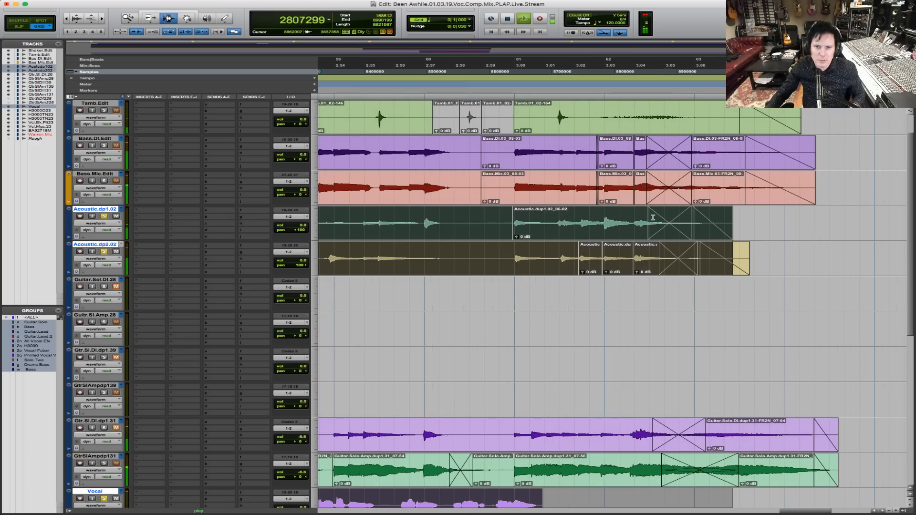
{"action": "left_click", "coordinate": [638, 253]}
{"action": "key", "text": "F2"}
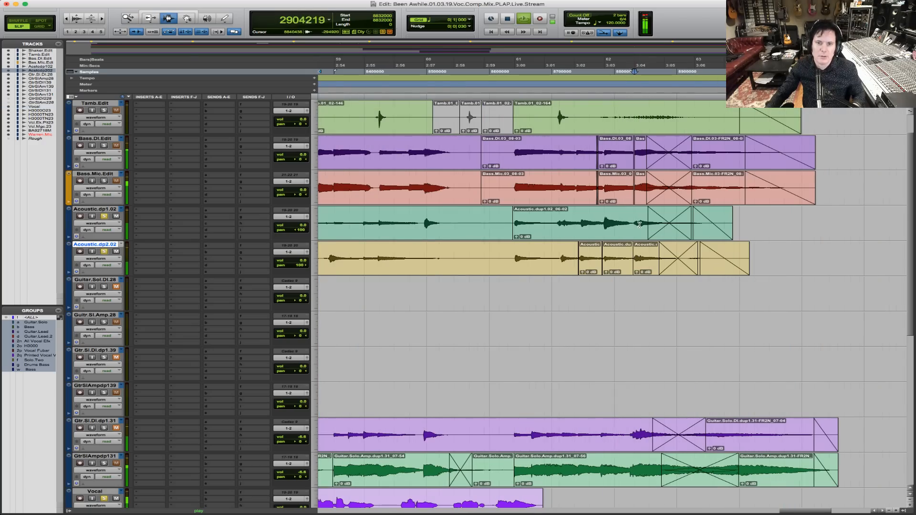
Include Acoustic.dp1.02 and extend the selection on both acoustic tracks back to sample 1393294, before the second Verse marker.
{"action": "key", "text": "shift+p"}
{"action": "key", "text": "r"}
{"action": "key", "text": "r"}
{"action": "key", "text": "r"}
{"action": "key", "text": "r"}
{"action": "key", "text": "r"}
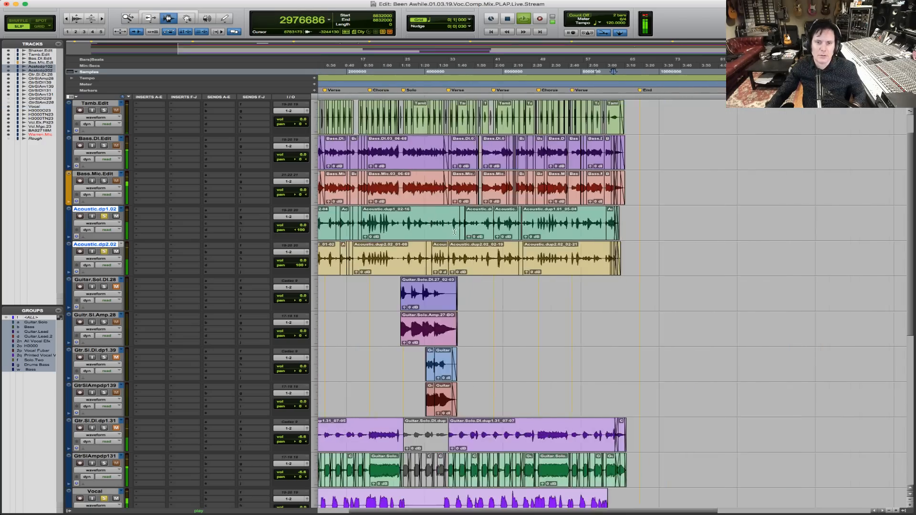
{"action": "key", "text": "F5"}
{"action": "left_click_drag", "start_coordinate": [320, 234], "coordinate": [378, 234]}
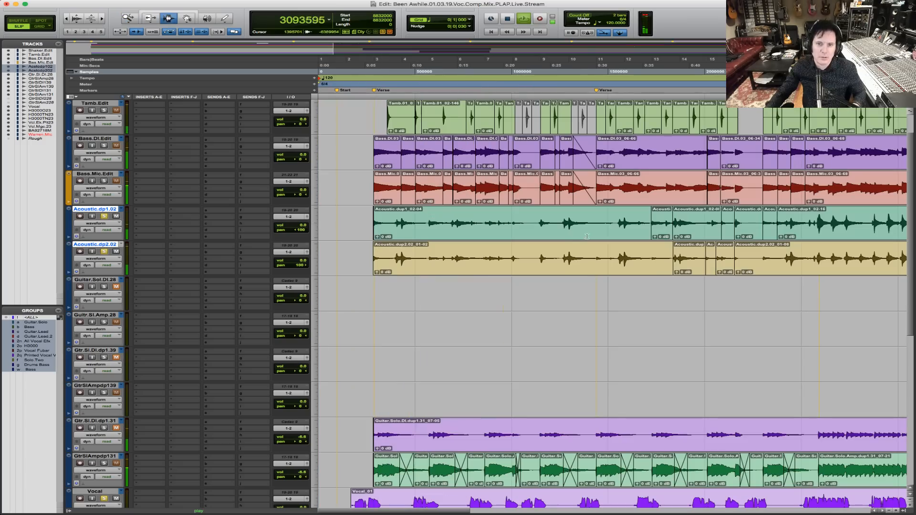
{"action": "left_click", "coordinate": [587, 236], "text": "shift"}
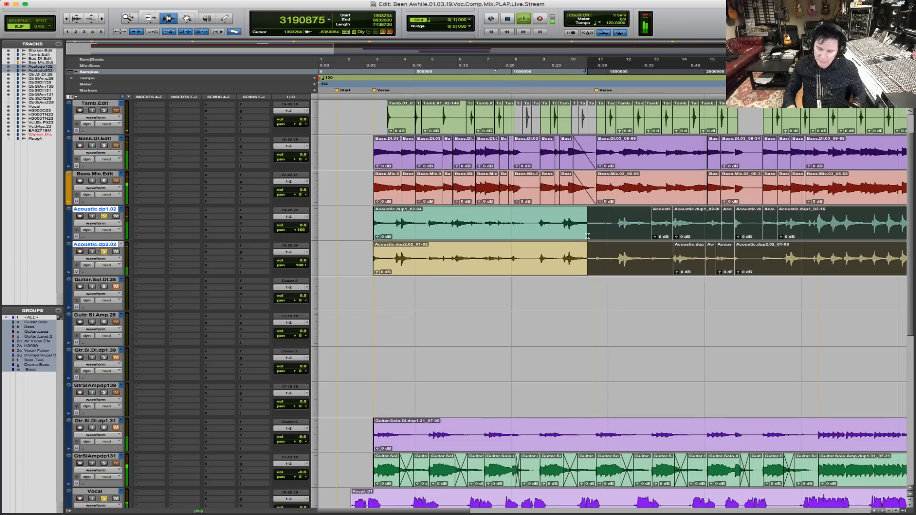
Try to smooth the selected acoustic clips with Beat Detective's Edit Smoothing set to Fill And Crossfade.
{"action": "key", "text": "super+8"}
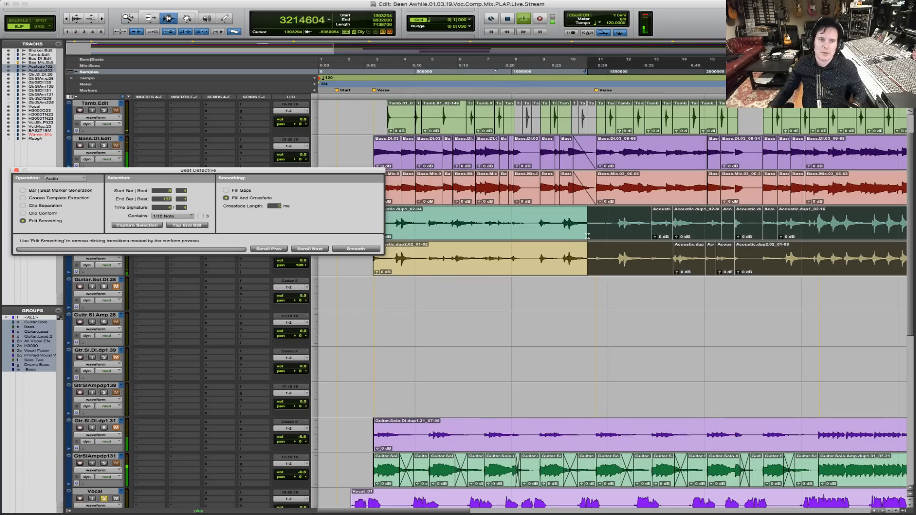
{"action": "left_click", "coordinate": [357, 249]}
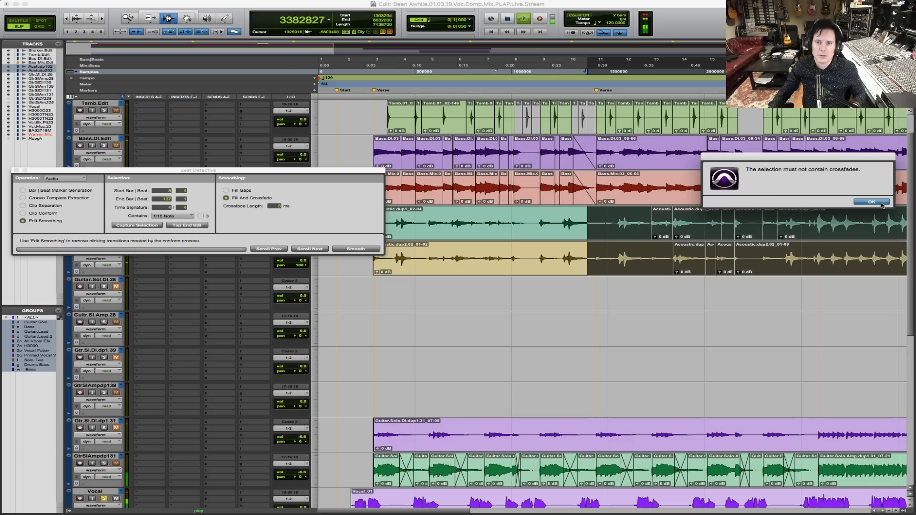
{"action": "left_click", "coordinate": [880, 203]}
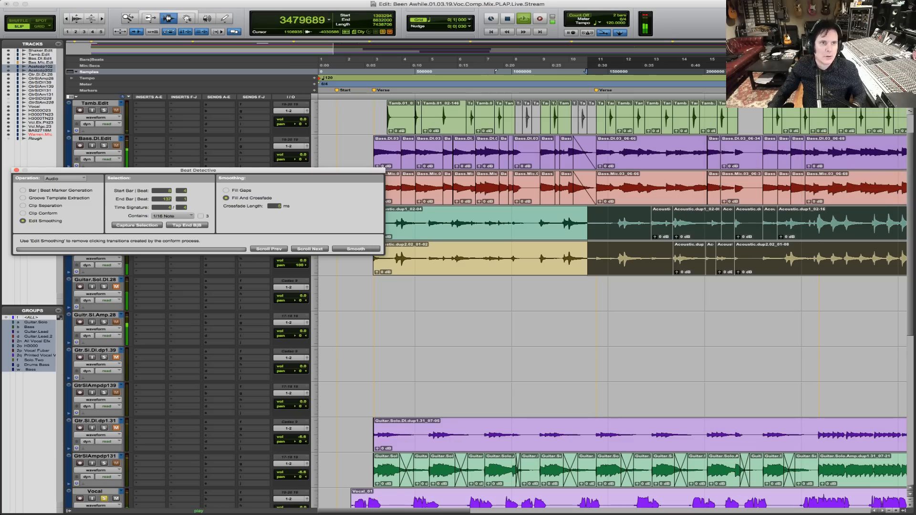
Delete the fades in the acoustic selection and apply Beat Detective's Fill And Crossfade smoothing.
{"action": "left_click", "coordinate": [205, 0]}
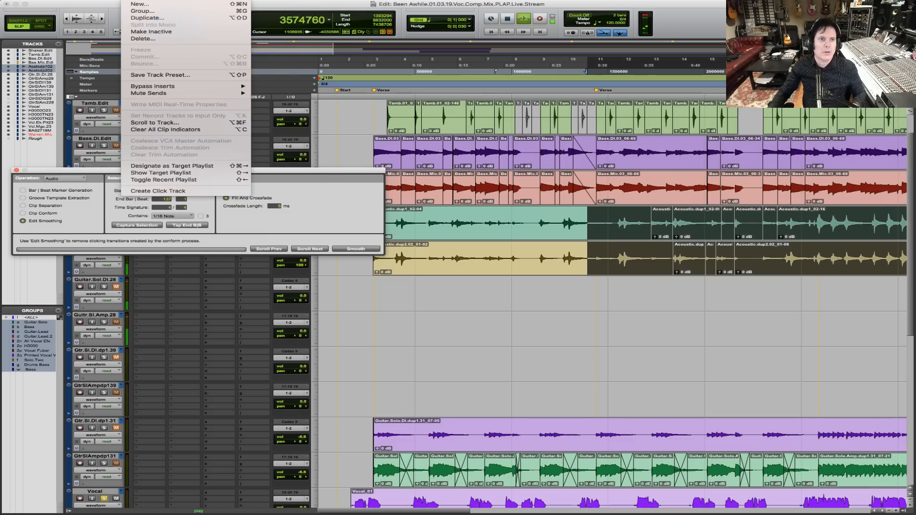
{"action": "mouse_move", "coordinate": [88, 0]}
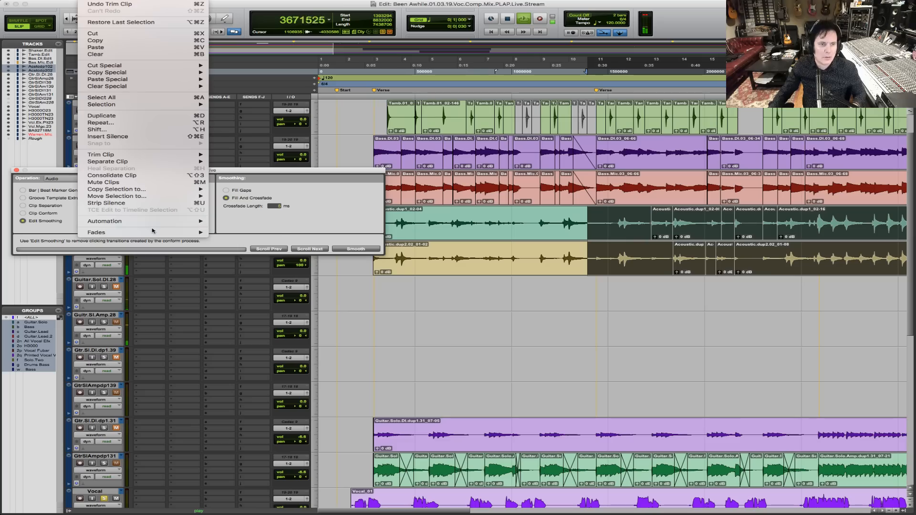
{"action": "mouse_move", "coordinate": [154, 233]}
{"action": "left_click", "coordinate": [237, 239]}
{"action": "left_click", "coordinate": [357, 250]}
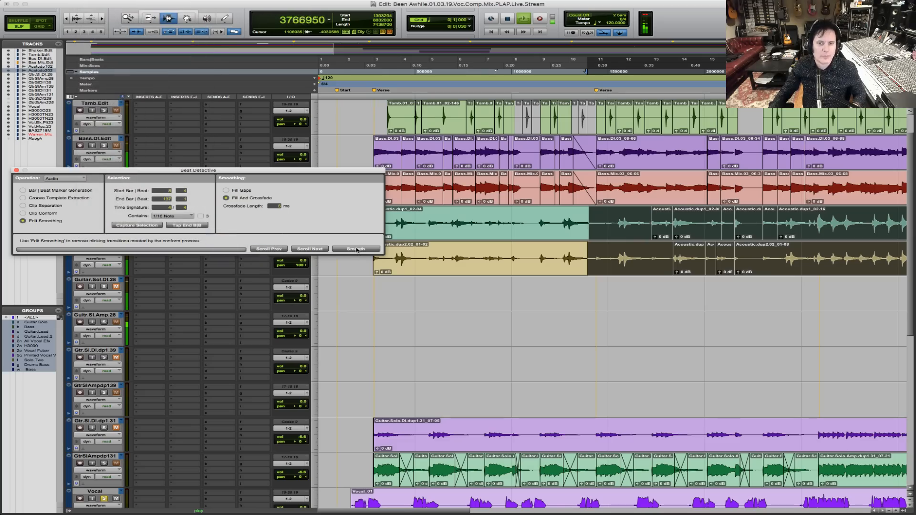
Stop playback with the edit cursor at sample 1395701 on Acoustic.dp1.02 and close Beat Detective.
{"action": "left_click", "coordinate": [588, 219]}
{"action": "key", "text": "space"}
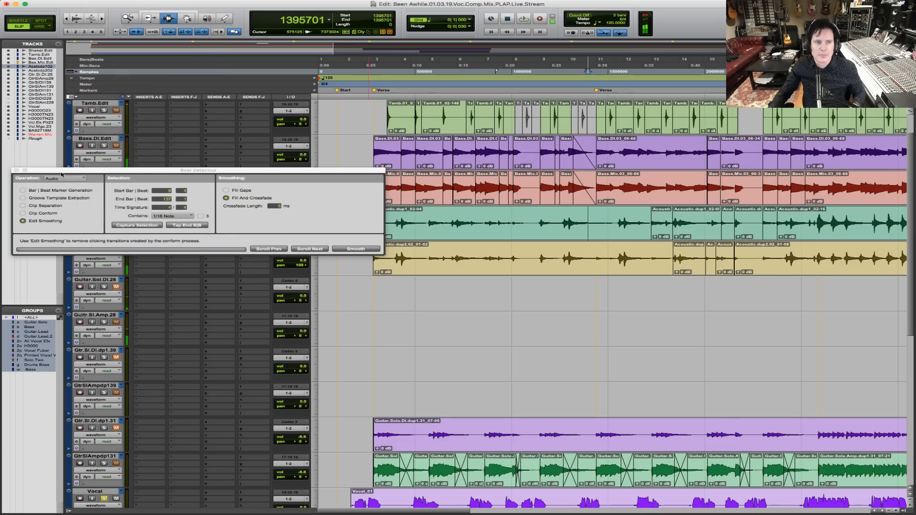
{"action": "left_click", "coordinate": [17, 171]}
Select samples 1720690 to 1753491 on Acoustic.dp1.02 and examine the edits on both acoustic tracks before the chorus.
{"action": "key", "text": "F5"}
{"action": "left_click_drag", "start_coordinate": [626, 224], "coordinate": [726, 222]}
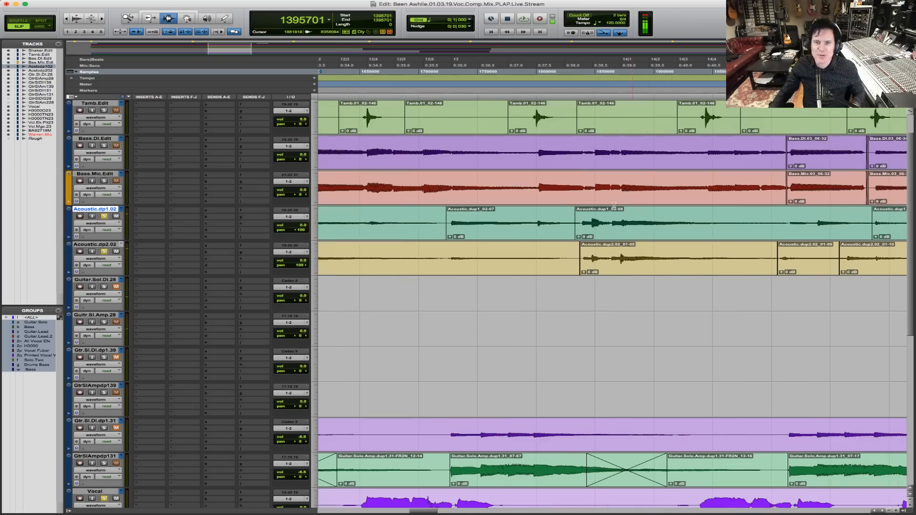
{"action": "key", "text": "F5"}
{"action": "left_click_drag", "start_coordinate": [425, 215], "coordinate": [642, 221]}
{"action": "key", "text": "r"}
{"action": "key", "text": "r"}
{"action": "key", "text": "r"}
{"action": "key", "text": "r"}
{"action": "key", "text": "F5"}
{"action": "left_click_drag", "start_coordinate": [710, 223], "coordinate": [851, 223]}
{"action": "key", "text": "F5"}
{"action": "left_click_drag", "start_coordinate": [604, 257], "coordinate": [650, 256]}
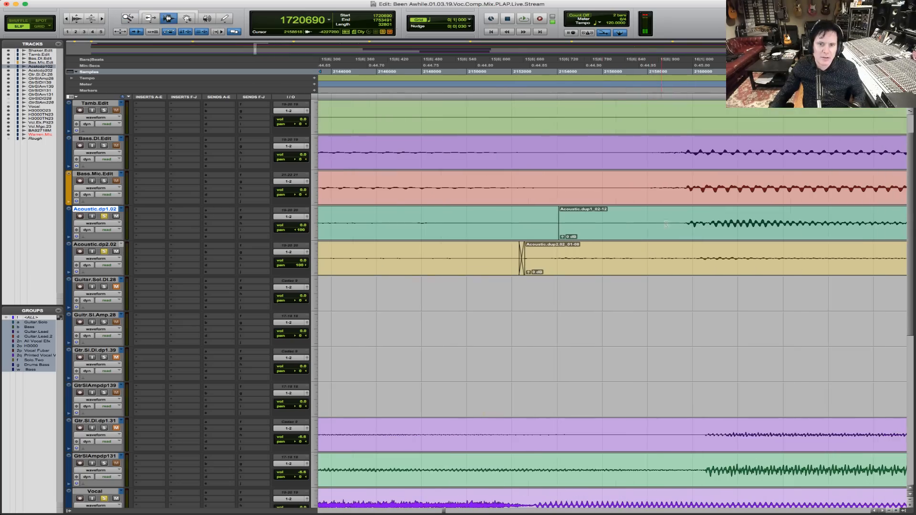
Extend the Acoustic.dp1.02 selection to sample 8724232, inside clip Acoustic.dup1.02_06-02 near the song's end.
{"action": "key", "text": "r"}
{"action": "key", "text": "r"}
{"action": "key", "text": "r"}
{"action": "key", "text": "r"}
{"action": "key", "text": "r"}
{"action": "key", "text": "r"}
{"action": "key", "text": "r"}
{"action": "key", "text": "r"}
{"action": "key", "text": "r"}
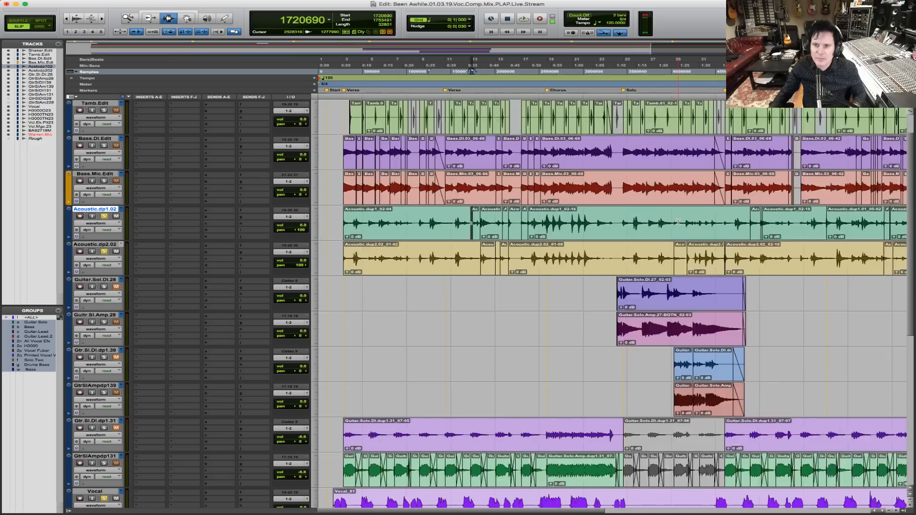
{"action": "key", "text": "F5"}
{"action": "left_click_drag", "start_coordinate": [677, 224], "coordinate": [727, 225]}
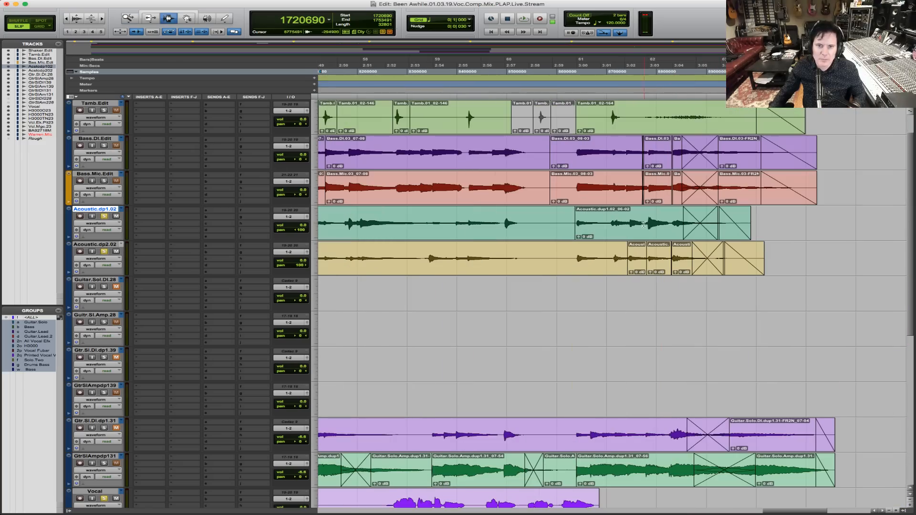
{"action": "left_click", "coordinate": [618, 226], "text": "shift"}
Try to smooth the edits in the Acoustic.dp1.02 selection with Beat Detective's Fill And Crossfade option.
{"action": "key", "text": "super+8"}
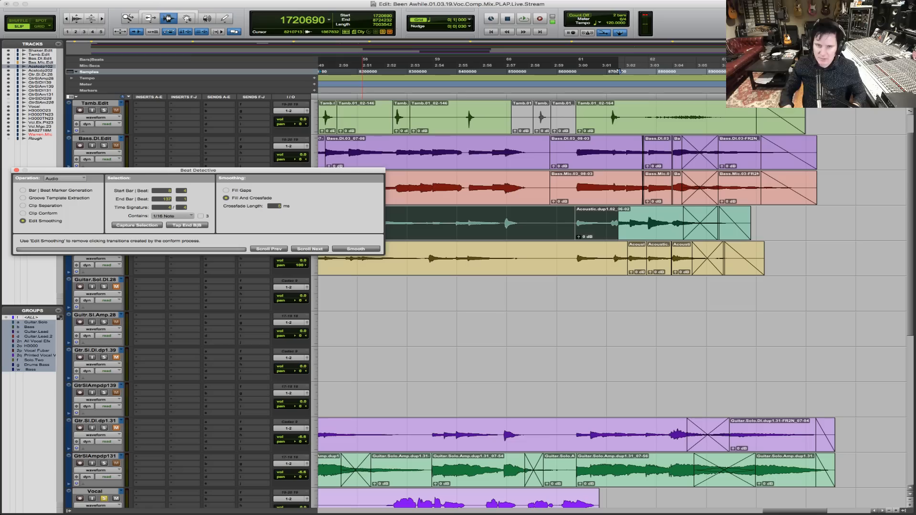
{"action": "left_click", "coordinate": [355, 250]}
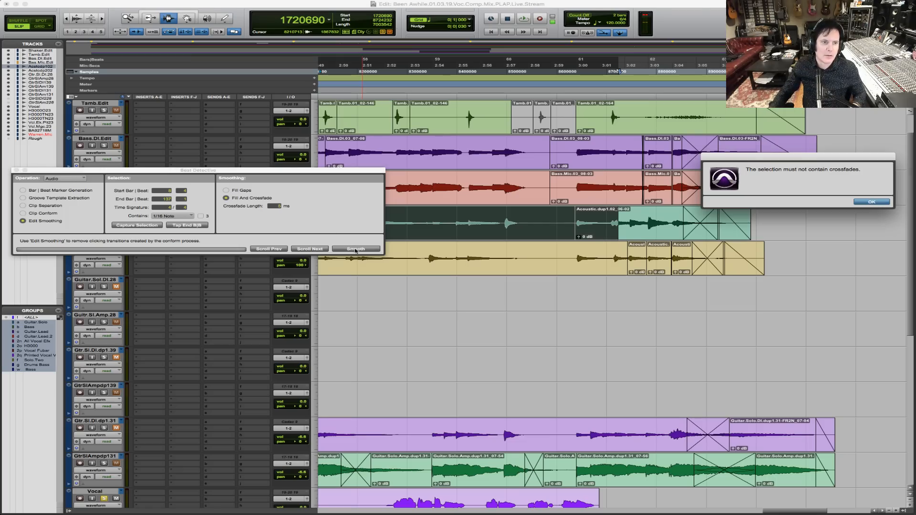
{"action": "left_click", "coordinate": [871, 201]}
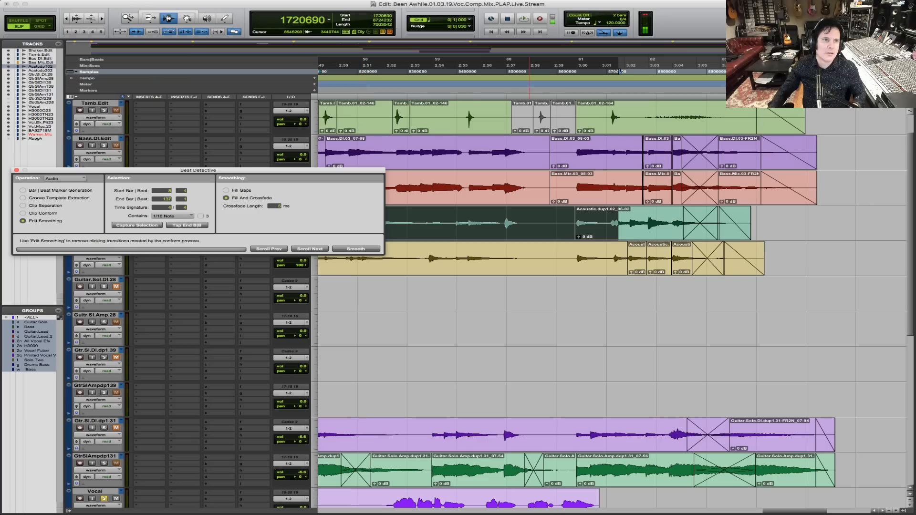
Try again to smooth the edits in the Acoustic.dp1.02 selection with Beat Detective's Fill And Crossfade option.
{"action": "left_click", "coordinate": [62, 0]}
{"action": "mouse_move", "coordinate": [86, 0]}
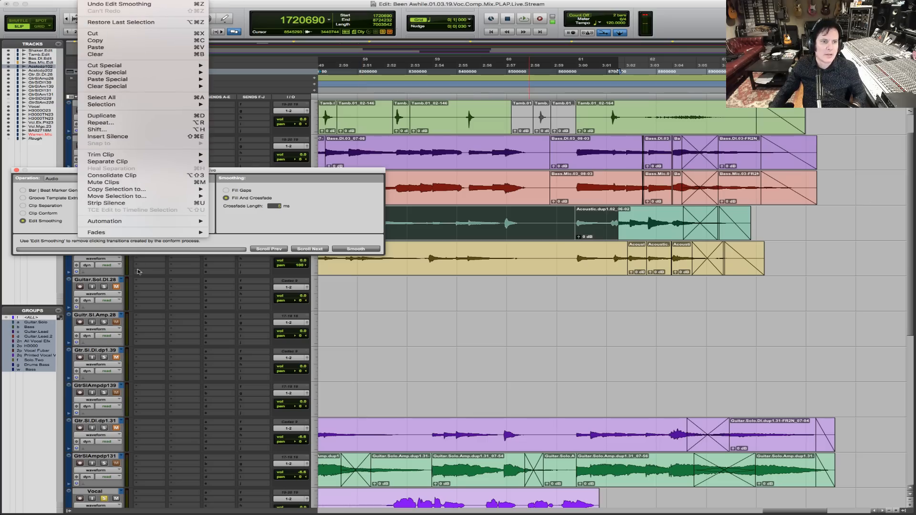
{"action": "mouse_move", "coordinate": [143, 232]}
{"action": "left_click", "coordinate": [244, 239]}
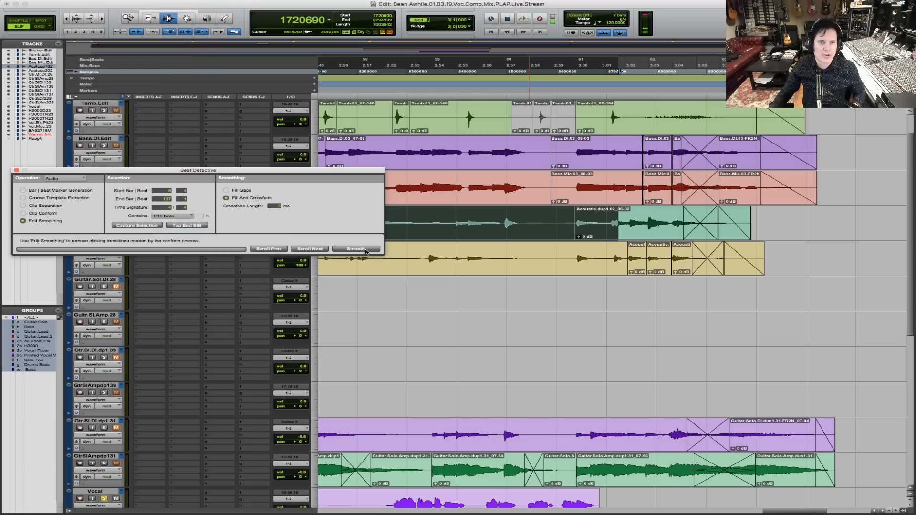
{"action": "left_click", "coordinate": [366, 250]}
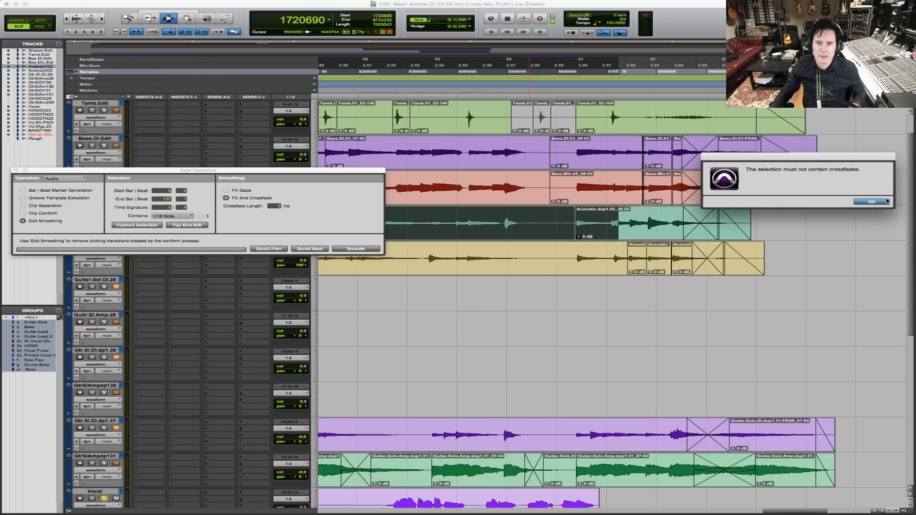
{"action": "left_click", "coordinate": [877, 201]}
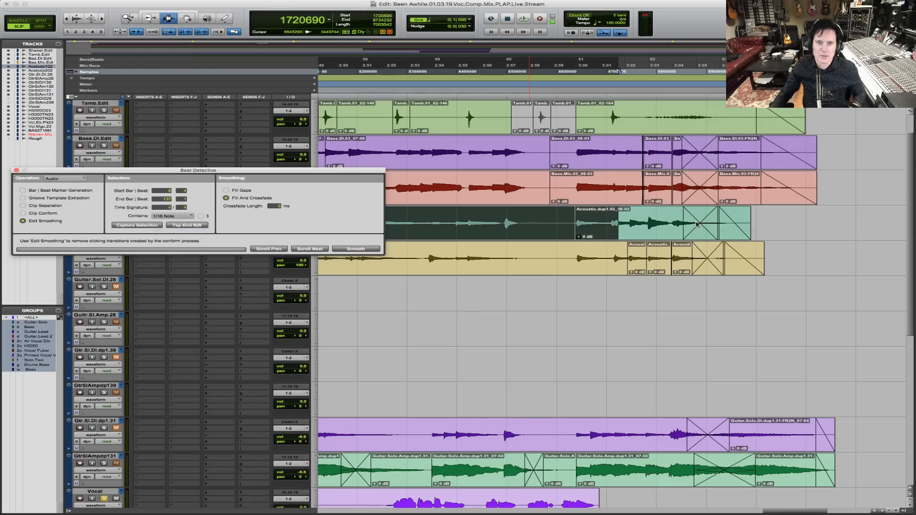
Examine the crossfade just before clip Acoustic.dup1.02_06-02 near the song's end and close Beat Detective.
{"action": "key", "text": "F5"}
{"action": "left_click_drag", "start_coordinate": [564, 225], "coordinate": [598, 225]}
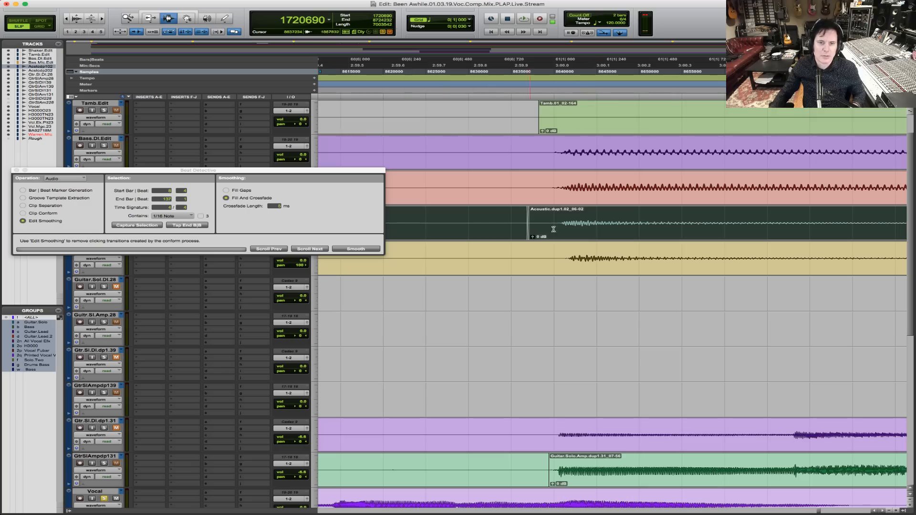
{"action": "key", "text": "F5"}
{"action": "left_click_drag", "start_coordinate": [516, 231], "coordinate": [567, 230]}
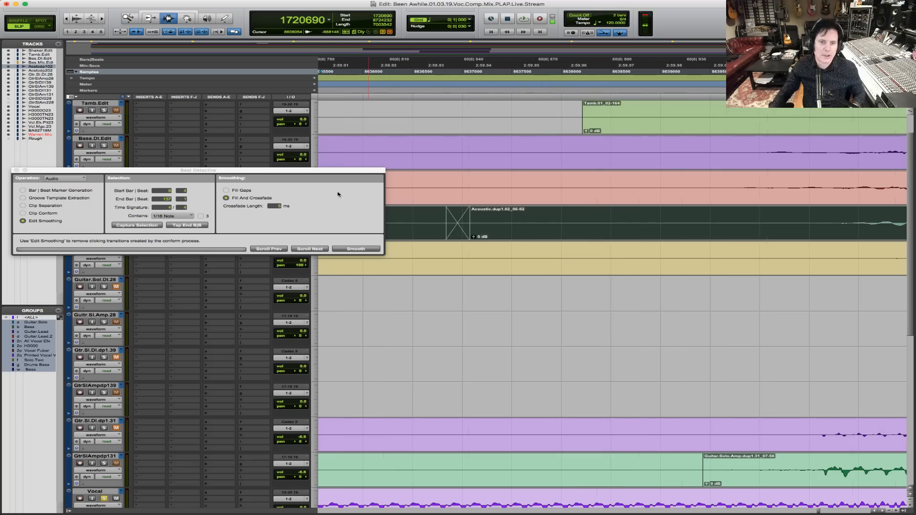
{"action": "left_click", "coordinate": [17, 170]}
Select every clip on the Acoustic.dp1.02 track and examine its edits across the song.
{"action": "key", "text": "r"}
{"action": "key", "text": "r"}
{"action": "key", "text": "r"}
{"action": "key", "text": "r"}
{"action": "key", "text": "r"}
{"action": "key", "text": "r"}
{"action": "key", "text": "r"}
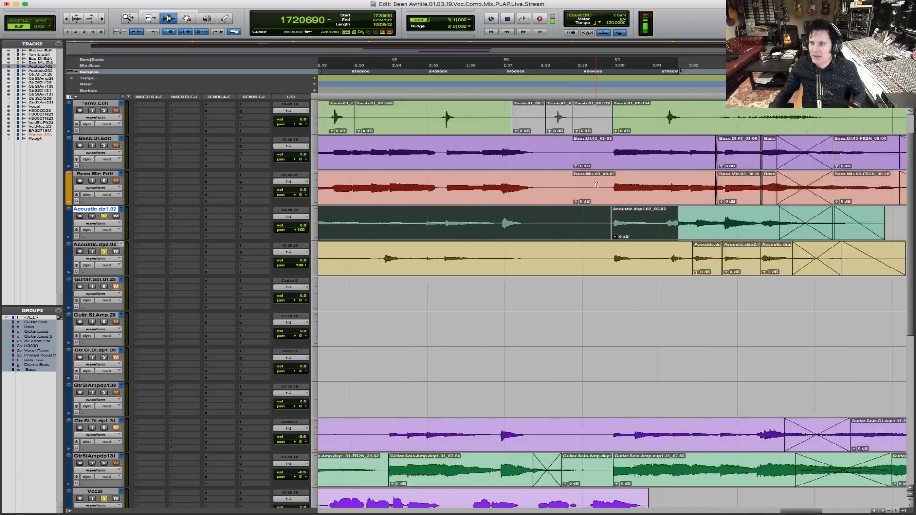
{"action": "key", "text": "r"}
{"action": "key", "text": "r"}
{"action": "key", "text": "r"}
{"action": "key", "text": "r"}
{"action": "key", "text": "F5"}
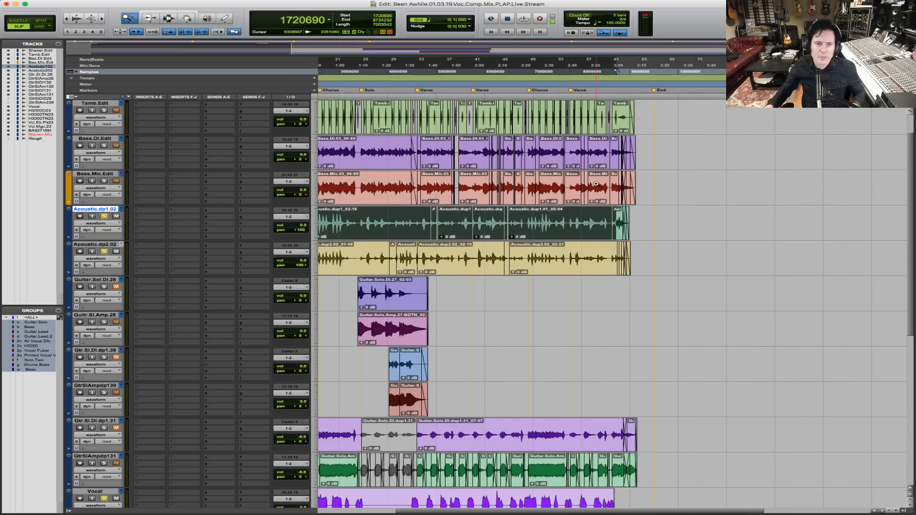
{"action": "left_click_drag", "start_coordinate": [704, 233], "coordinate": [443, 216]}
{"action": "triple_click", "coordinate": [374, 229]}
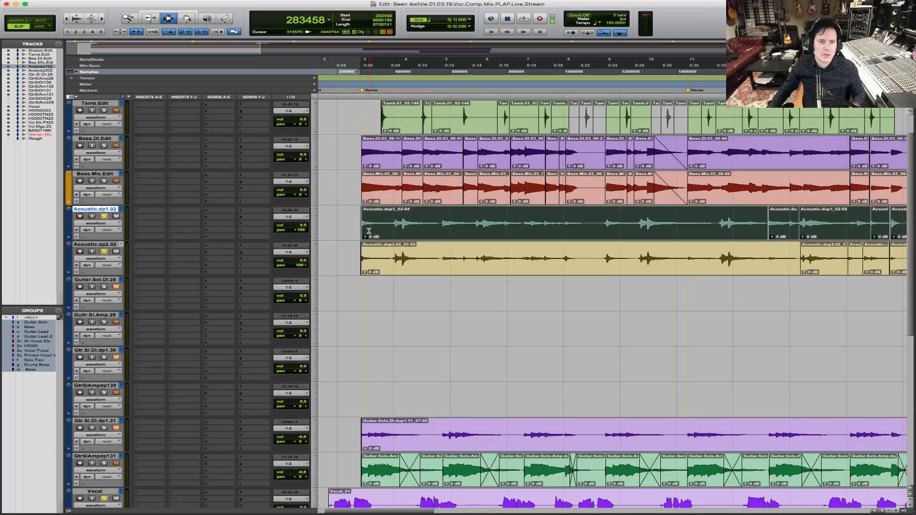
Play the acoustic guitars twice from sample 287428 at the start of the first verse, stopping after each pass.
{"action": "key", "text": "F5"}
{"action": "left_click_drag", "start_coordinate": [356, 224], "coordinate": [417, 219]}
{"action": "left_click", "coordinate": [386, 225]}
{"action": "key", "text": "space"}
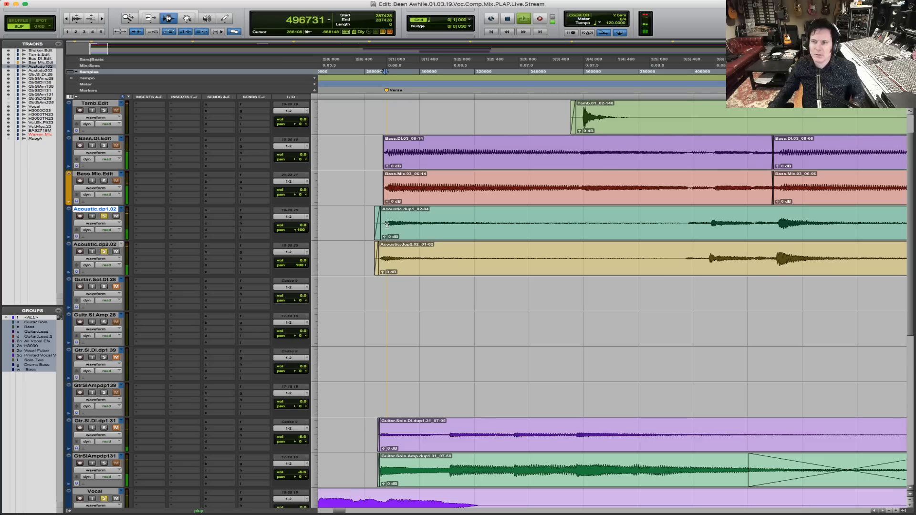
{"action": "key", "text": "r"}
{"action": "key", "text": "r"}
{"action": "key", "text": "r"}
{"action": "key", "text": "r"}
{"action": "key", "text": "F5"}
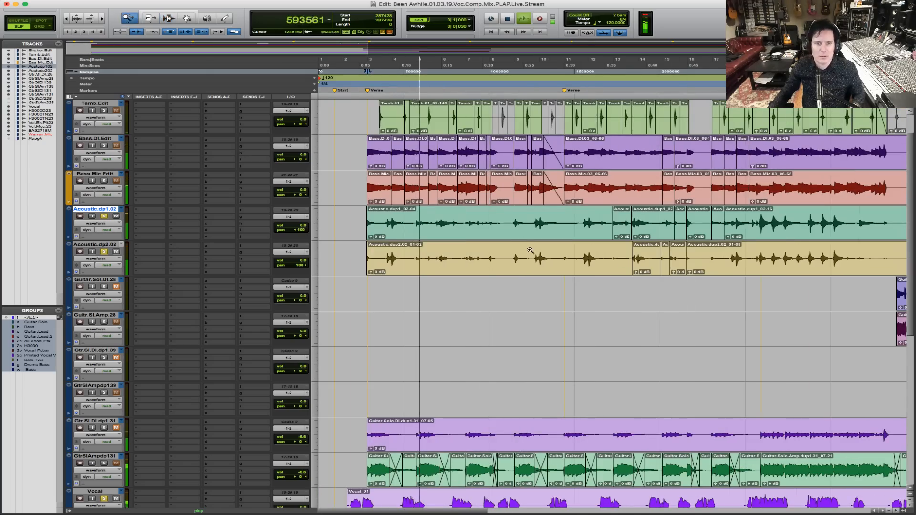
{"action": "key", "text": "space"}
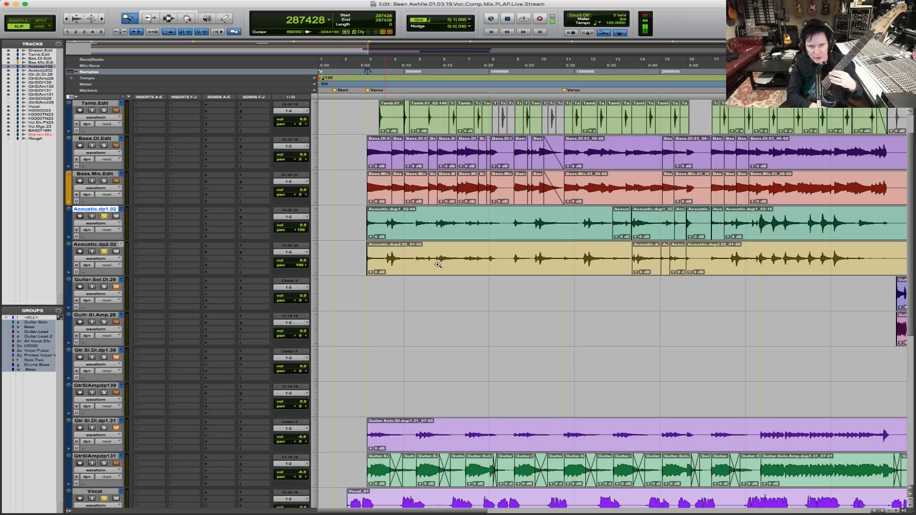
{"action": "key", "text": "space"}
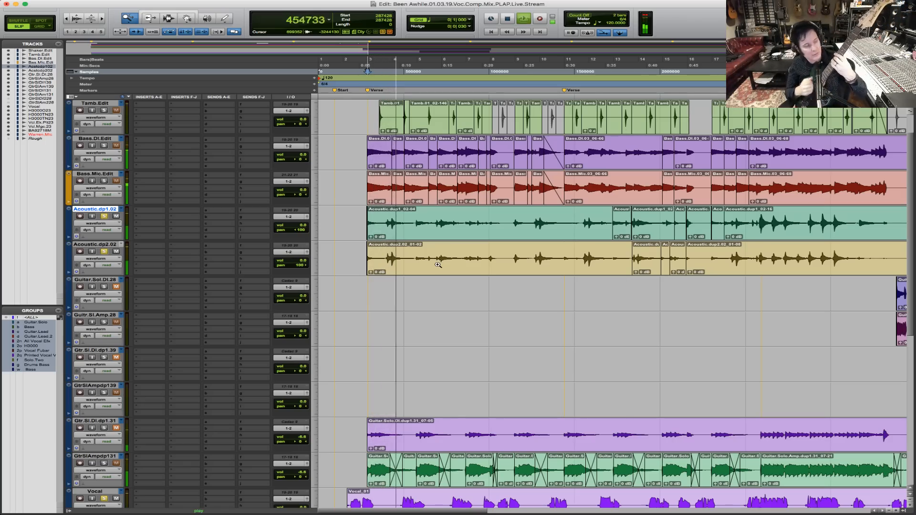
{"action": "key", "text": "space"}
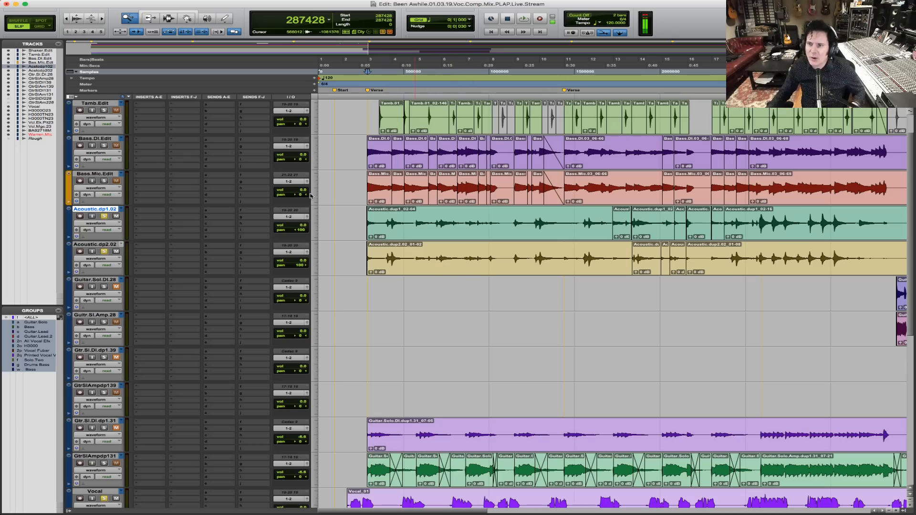
Place the edit cursor at sample 288449 on Acoustic.dp1.02 and clear the active track solos.
{"action": "key", "text": "F7"}
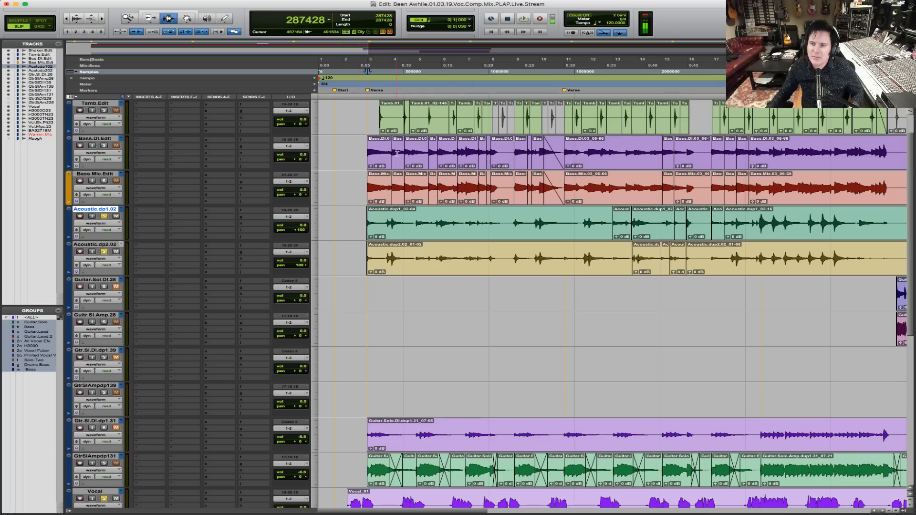
{"action": "left_click", "coordinate": [367, 219]}
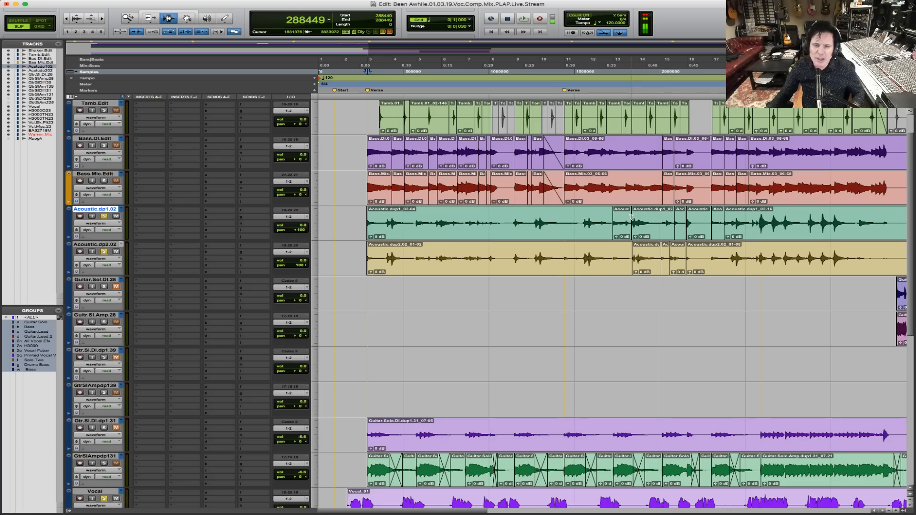
{"action": "key", "text": "F5"}
{"action": "left_click", "coordinate": [104, 217]}
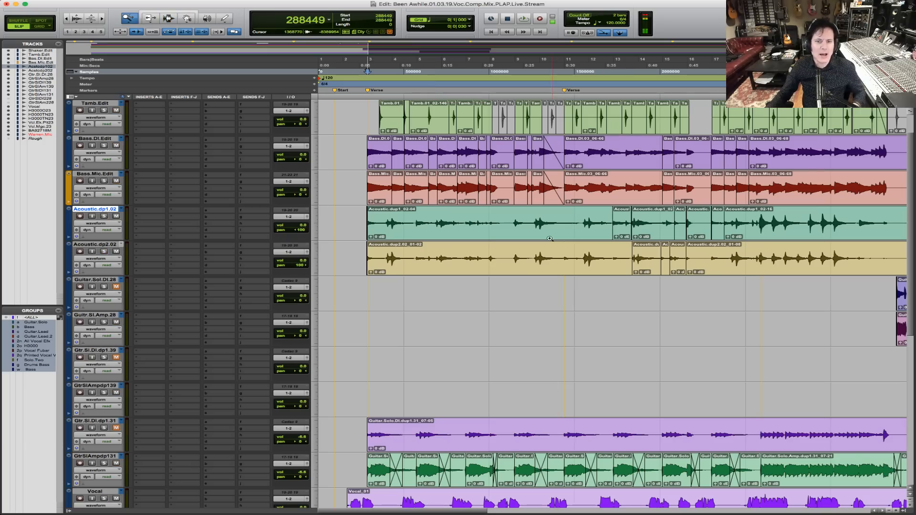
Add Acoustic.dp2.02 to the track selection and route both acoustic tracks' outputs to stereo Bus 1-2.
{"action": "key", "text": "F7"}
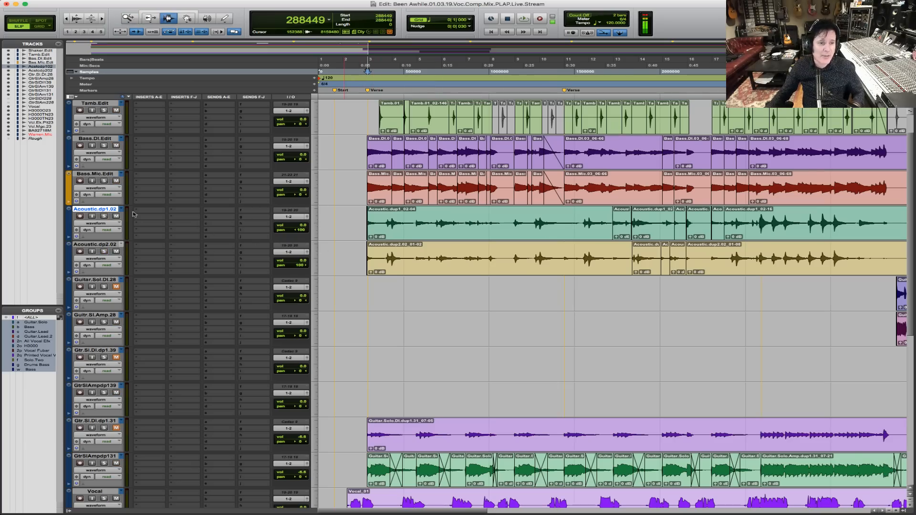
{"action": "left_click", "coordinate": [106, 244], "text": "shift"}
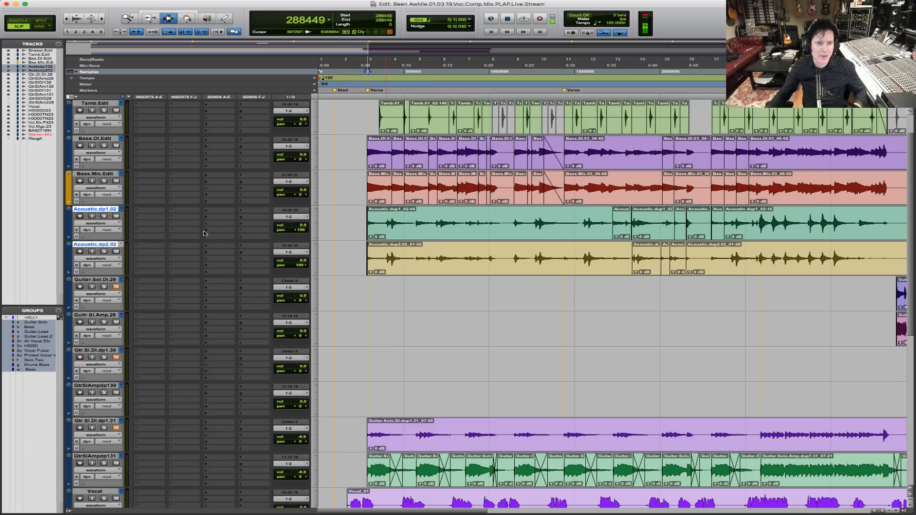
{"action": "left_click", "coordinate": [295, 217]}
{"action": "mouse_move", "coordinate": [305, 224]}
{"action": "mouse_move", "coordinate": [343, 225]}
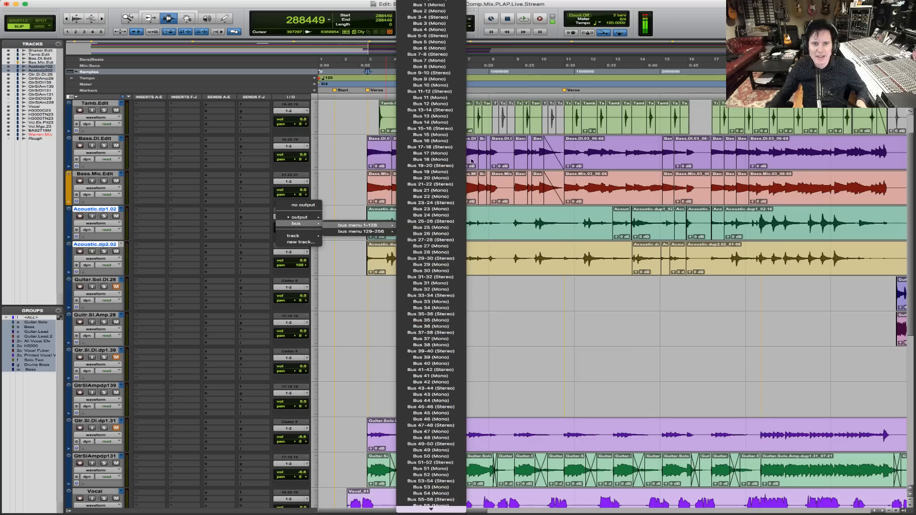
{"action": "left_click", "coordinate": [431, 0], "text": "alt+shift"}
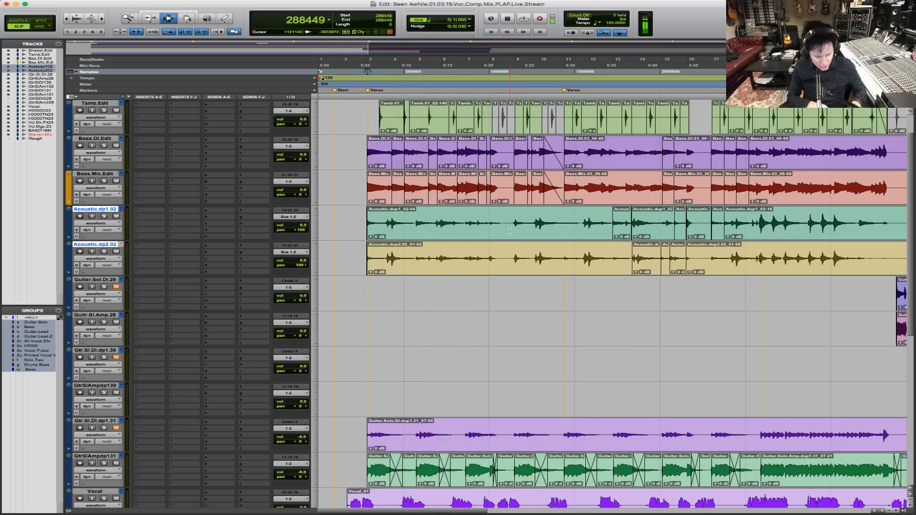
Create a stereo Aux Input track below the acoustic tracks and set its input to Bus 1-2.
{"action": "key", "text": "super+shift+n"}
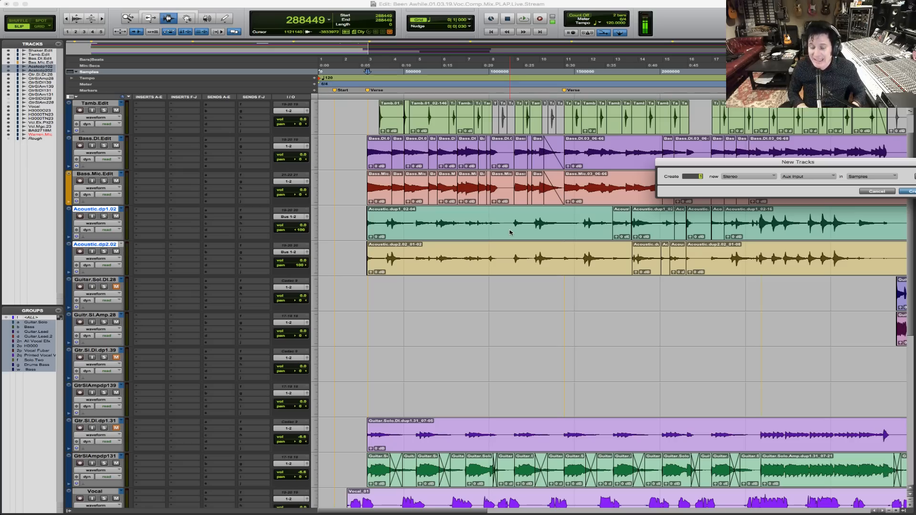
{"action": "key", "text": "Return"}
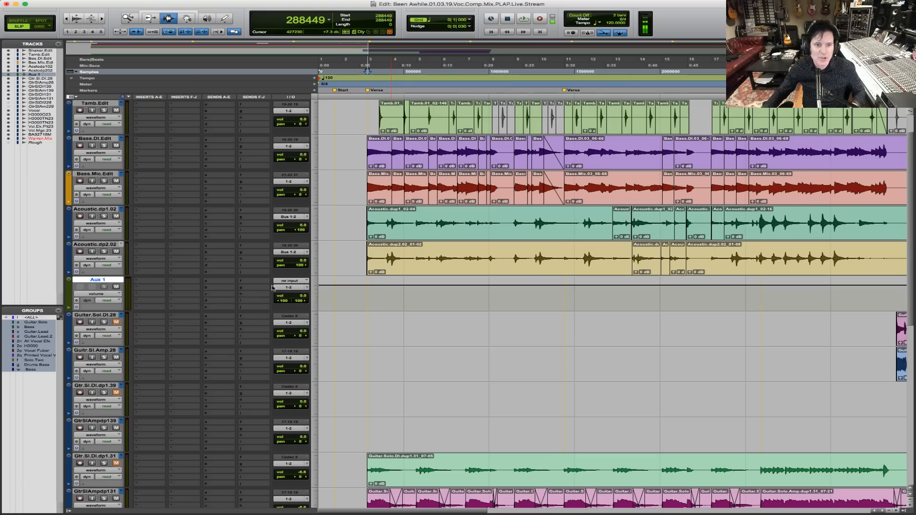
{"action": "left_click", "coordinate": [283, 283]}
{"action": "mouse_move", "coordinate": [296, 302]}
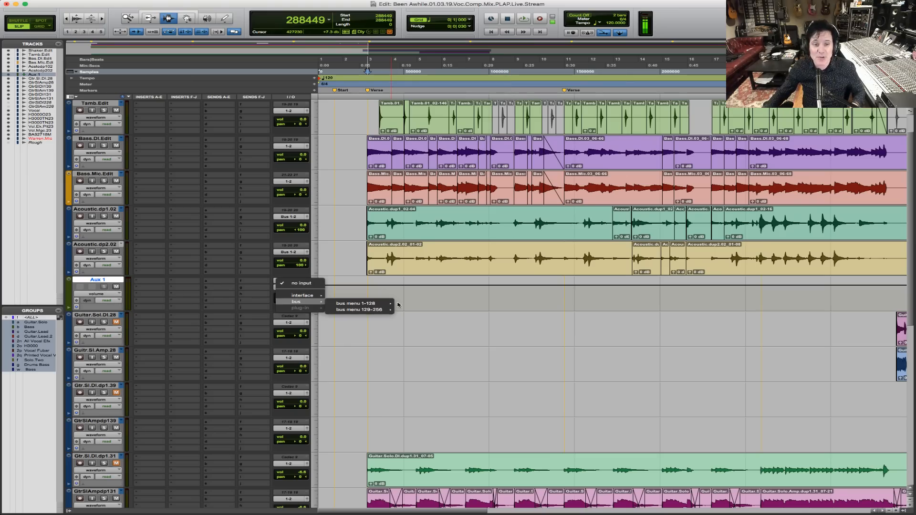
{"action": "mouse_move", "coordinate": [386, 305]}
{"action": "left_click", "coordinate": [428, 118]}
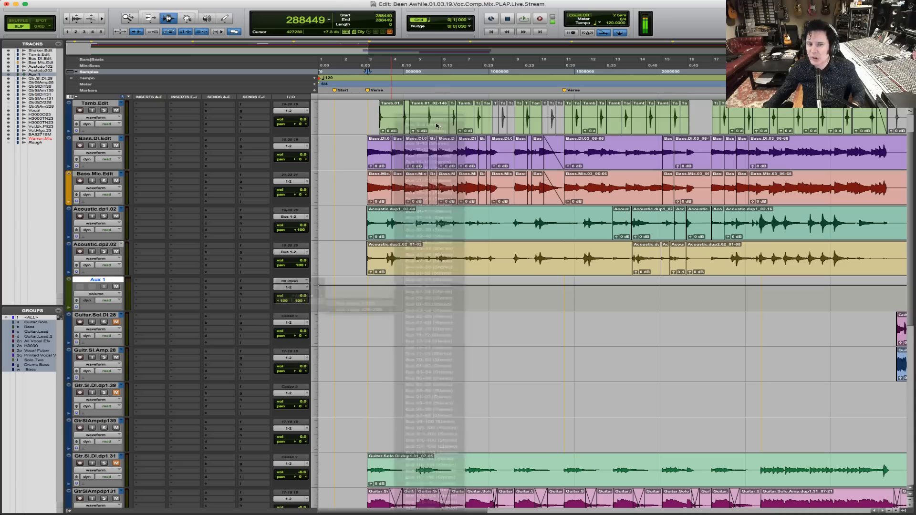
Select all clips on both Acoustic.dp1.02 and Acoustic.dp2.02 and solo Acoustic.dp1.02.
{"action": "left_click", "coordinate": [366, 231]}
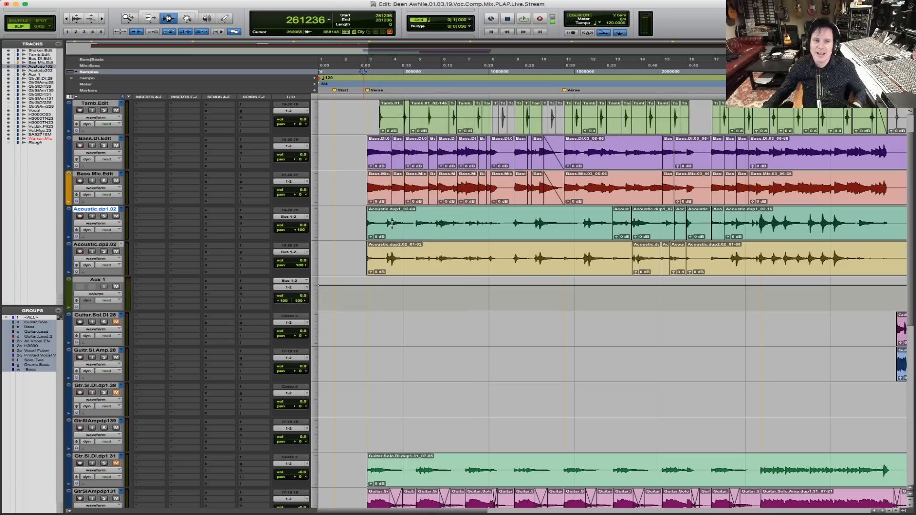
{"action": "triple_click", "coordinate": [399, 236]}
{"action": "left_click", "coordinate": [394, 259], "text": "shift"}
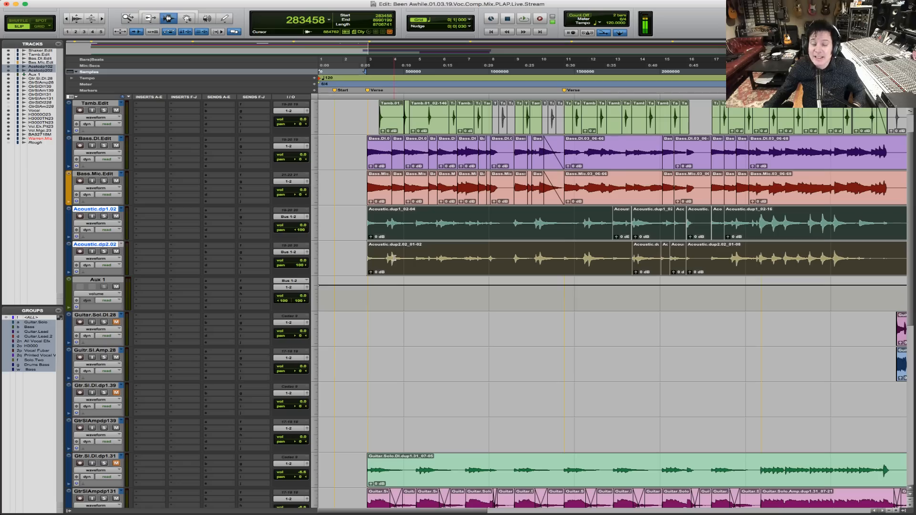
{"action": "left_click", "coordinate": [104, 215]}
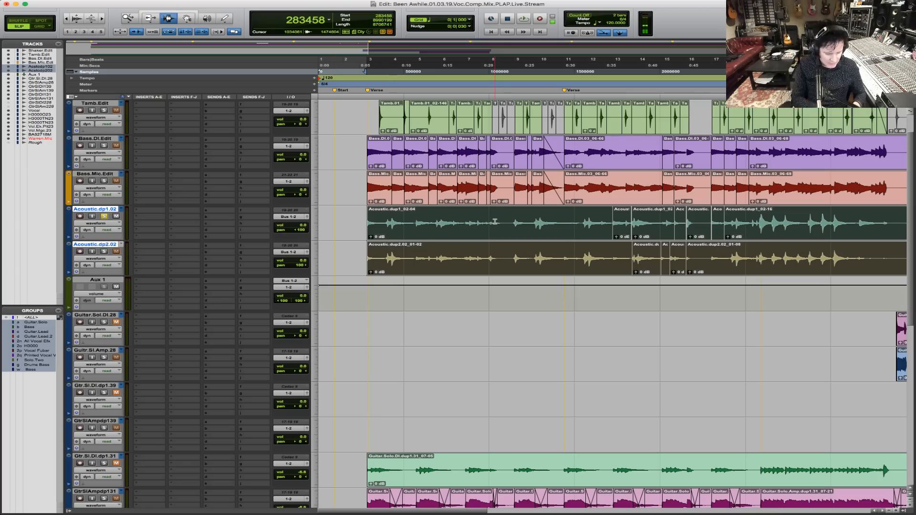
Create a Mix/Edit group named Acoustic from the two acoustic tracks and solo both of them.
{"action": "key", "text": "super+g"}
{"action": "type", "text": "Acoustic"}
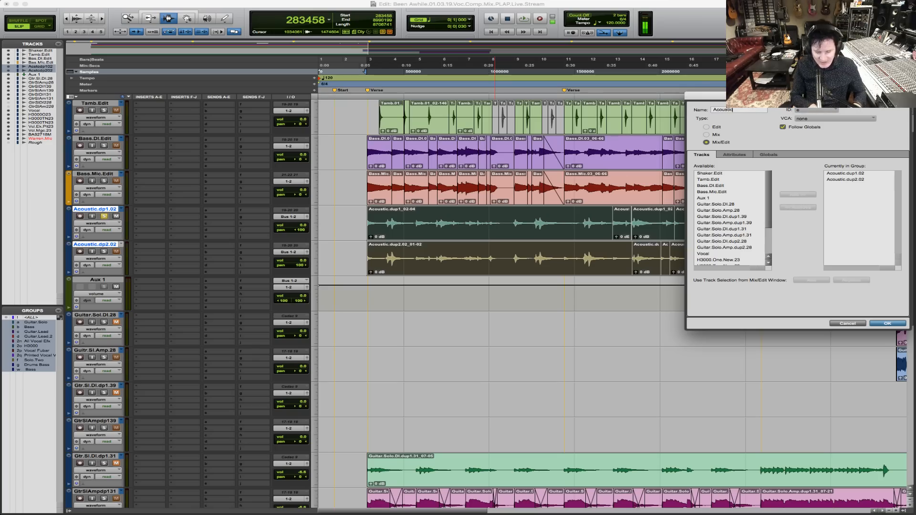
{"action": "key", "text": "Return"}
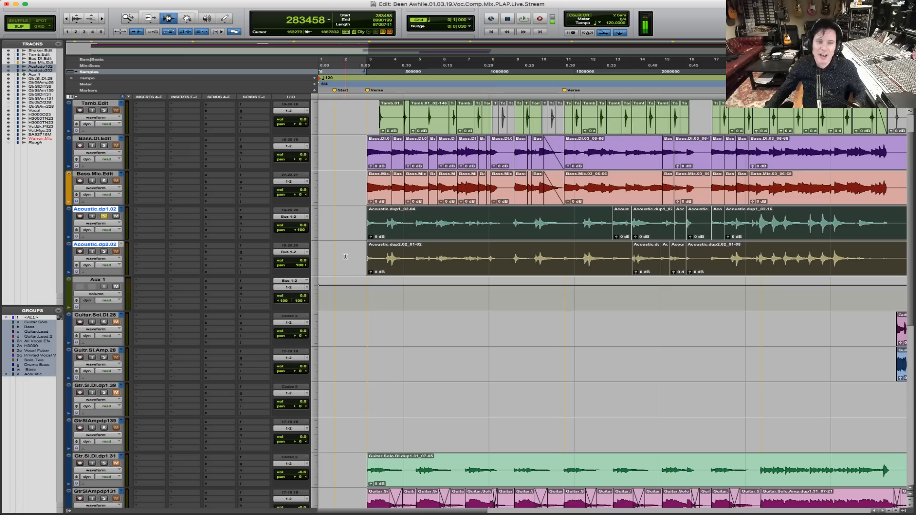
{"action": "left_click", "coordinate": [103, 252]}
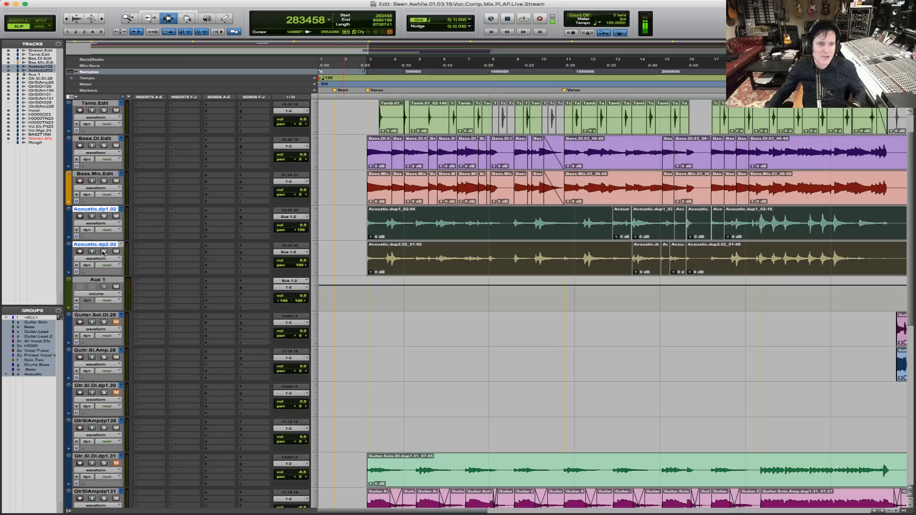
Rename the Aux 1 track as Acoustic Sub.
{"action": "double_click", "coordinate": [108, 277]}
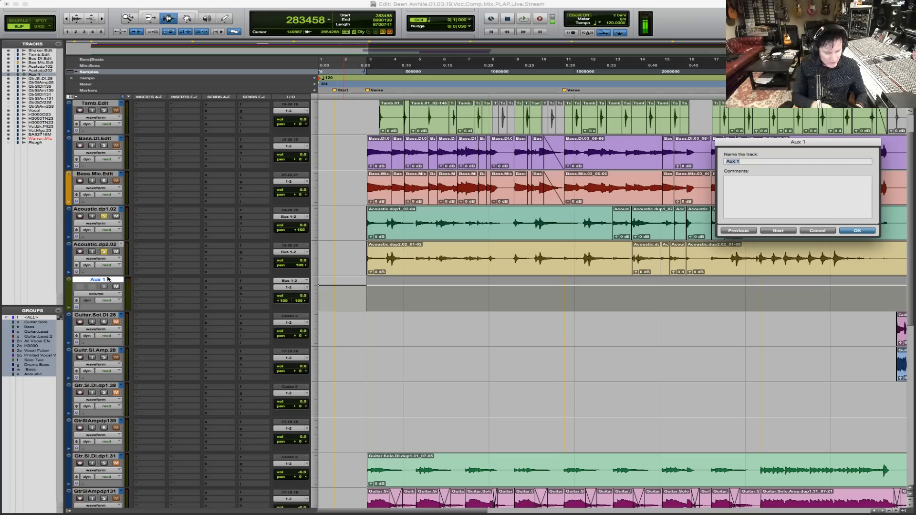
{"action": "type", "text": "Acoustic"}
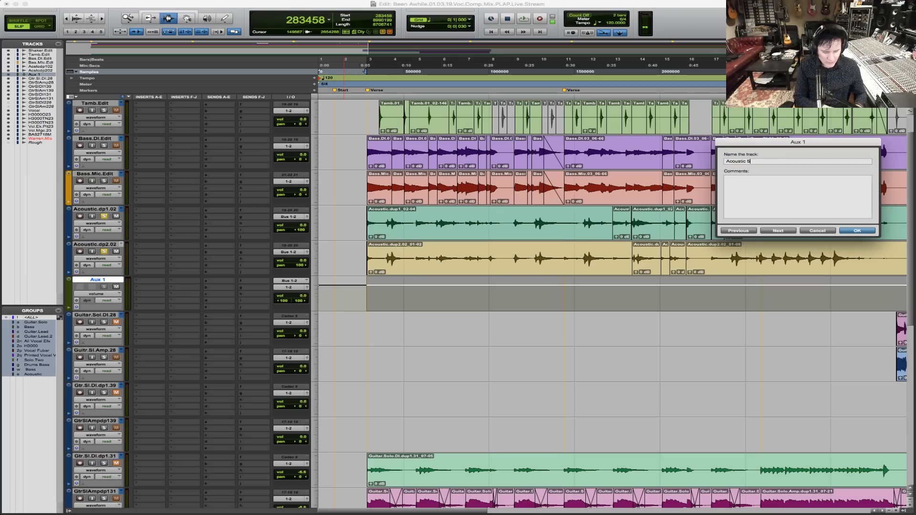
{"action": "key", "text": "Return"}
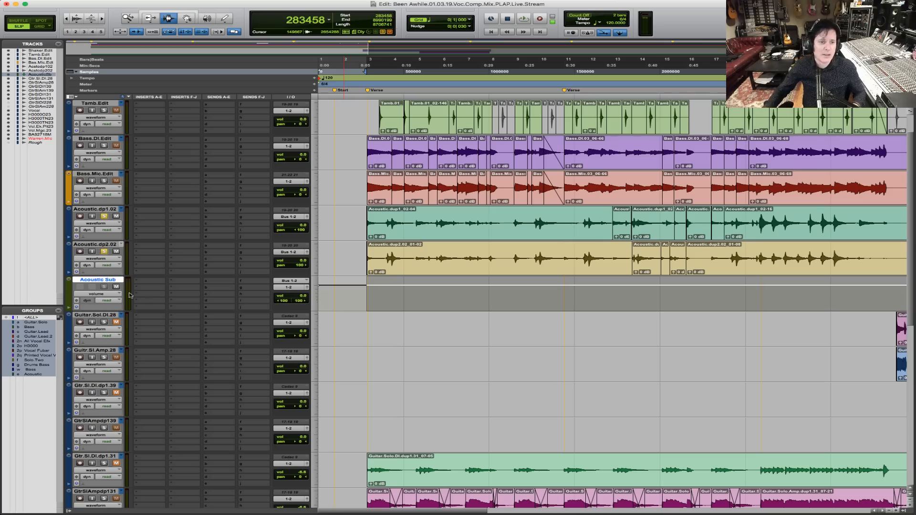
Play back the two soloed acoustic tracks through the Acoustic Sub without any insert.
{"action": "left_click", "coordinate": [157, 285]}
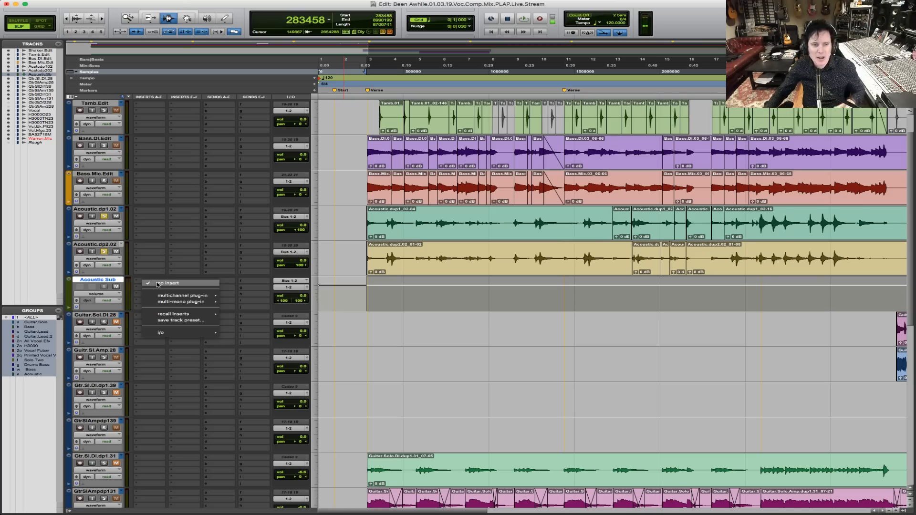
{"action": "left_click", "coordinate": [158, 284]}
{"action": "key", "text": "space"}
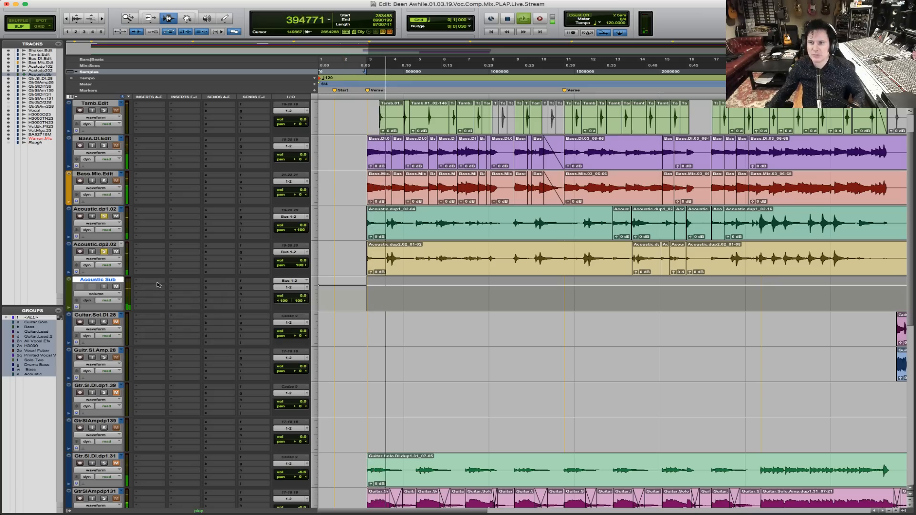
{"action": "key", "text": "space"}
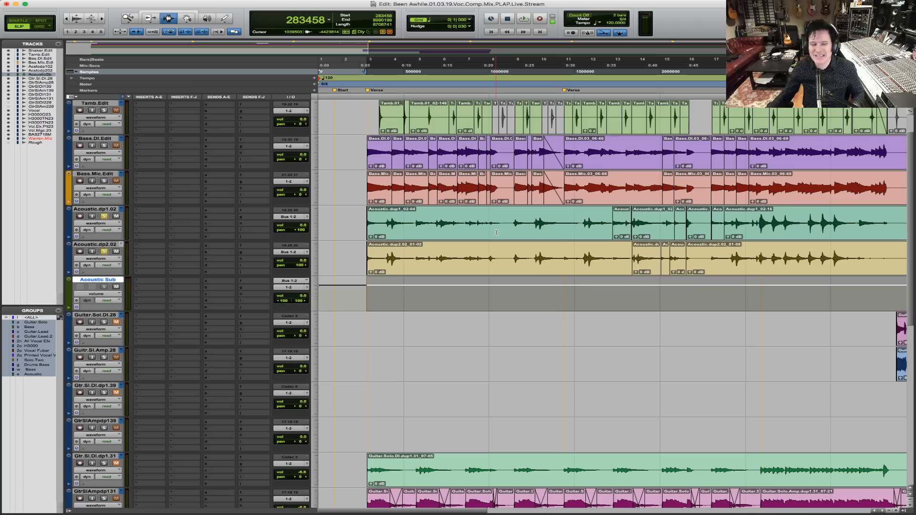
{"action": "key", "text": "space"}
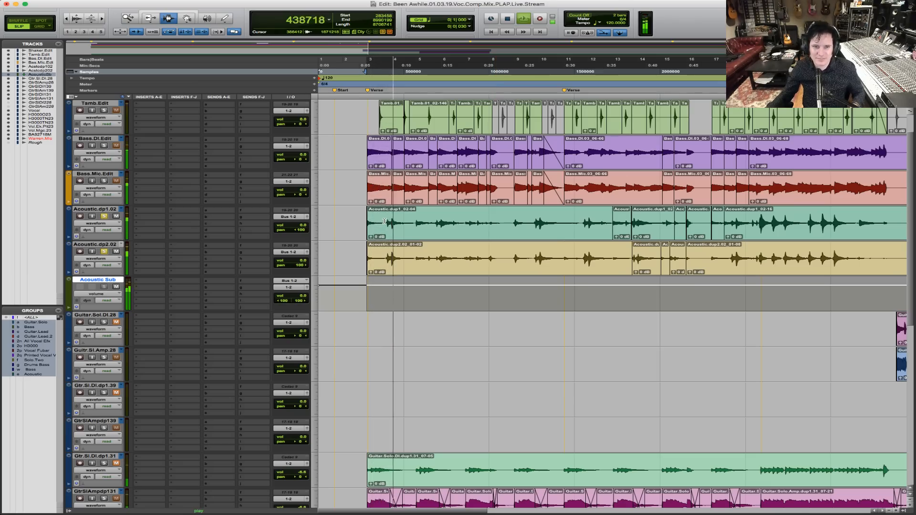
{"action": "key", "text": "space"}
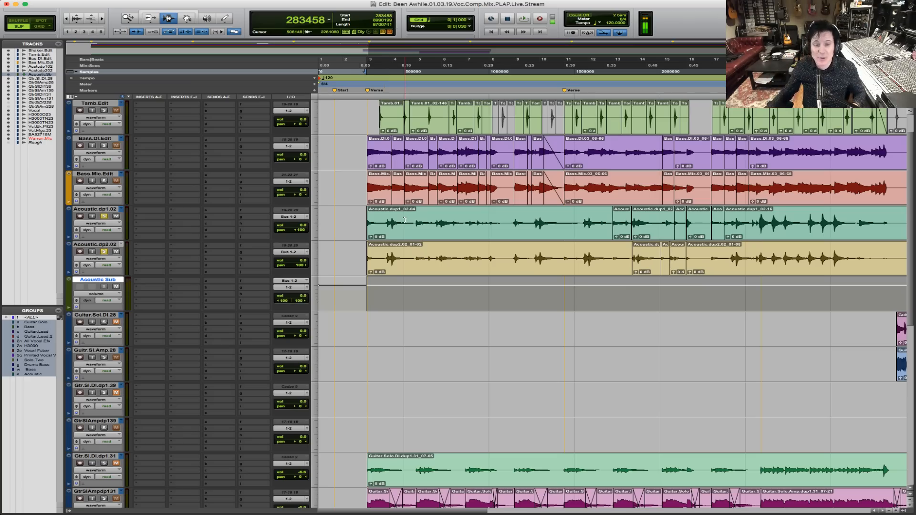
Select all clips on both grouped acoustic tracks and audition them from the start of the selection.
{"action": "triple_click", "coordinate": [405, 213]}
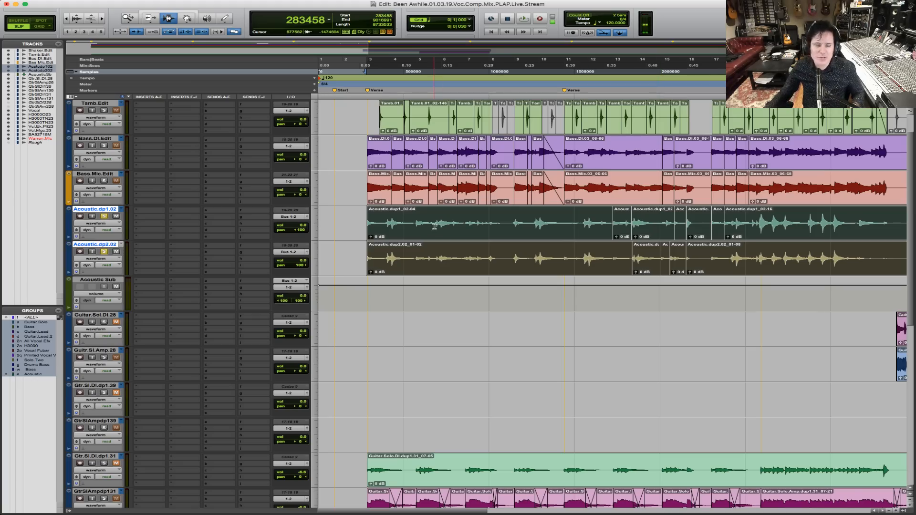
{"action": "key", "text": "space"}
{"action": "key", "text": "space"}
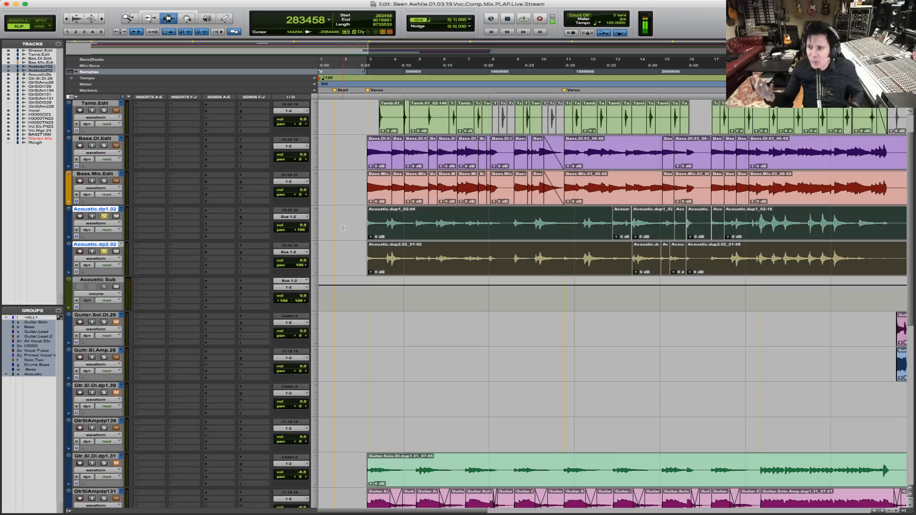
{"action": "key", "text": "space"}
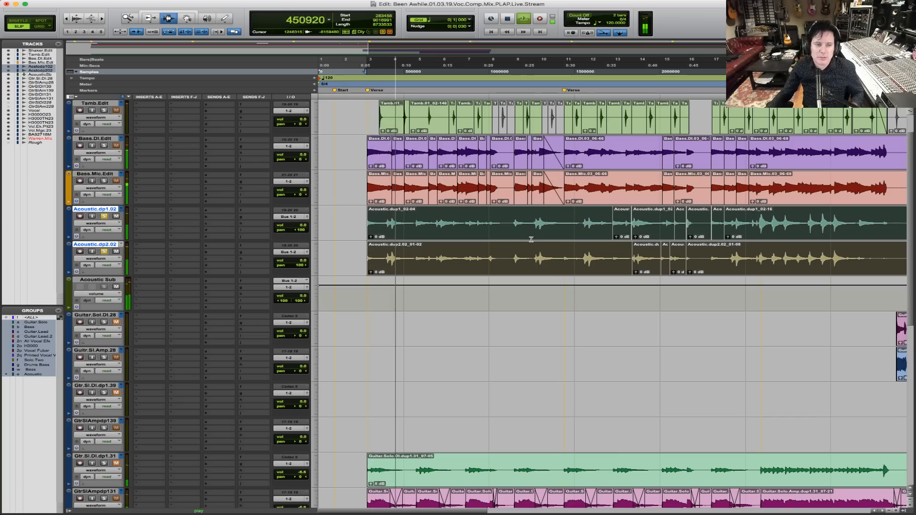
{"action": "key", "text": "space"}
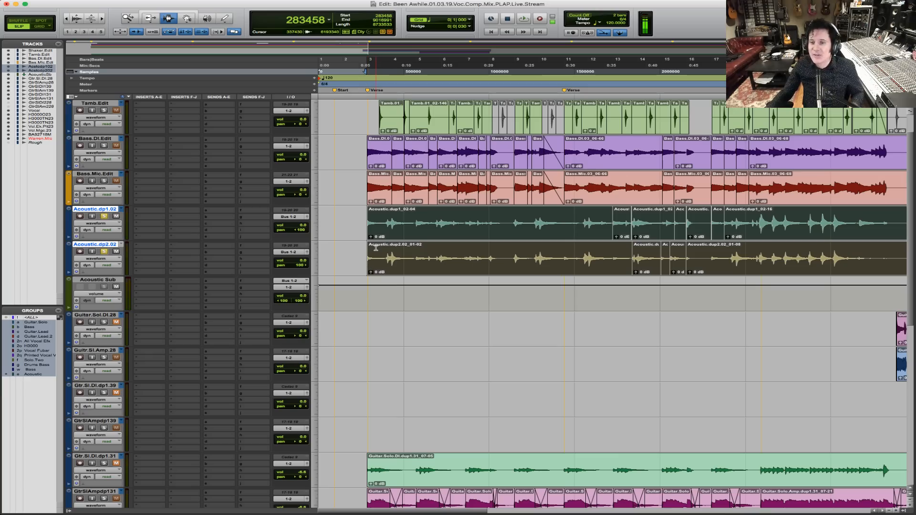
Insert the stereo BF-76 dynamics plug-in as the first insert on the Acoustic Sub track.
{"action": "key", "text": "r"}
{"action": "key", "text": "r"}
{"action": "key", "text": "r"}
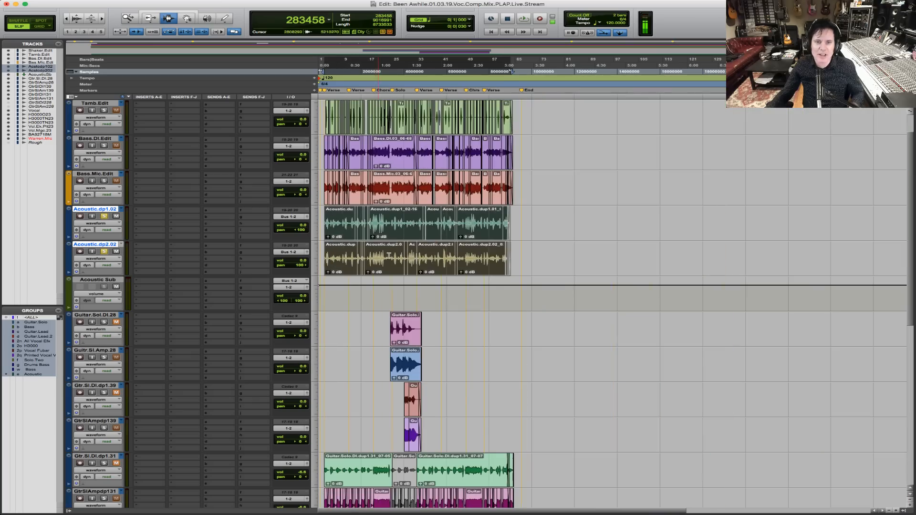
{"action": "key", "text": "F5"}
{"action": "left_click_drag", "start_coordinate": [553, 258], "coordinate": [53, 248]}
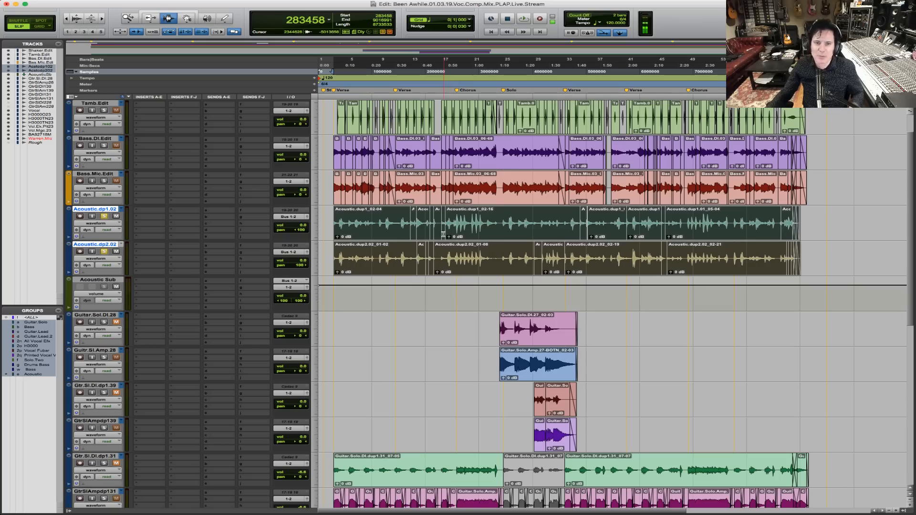
{"action": "left_click", "coordinate": [148, 283]}
{"action": "mouse_move", "coordinate": [176, 295]}
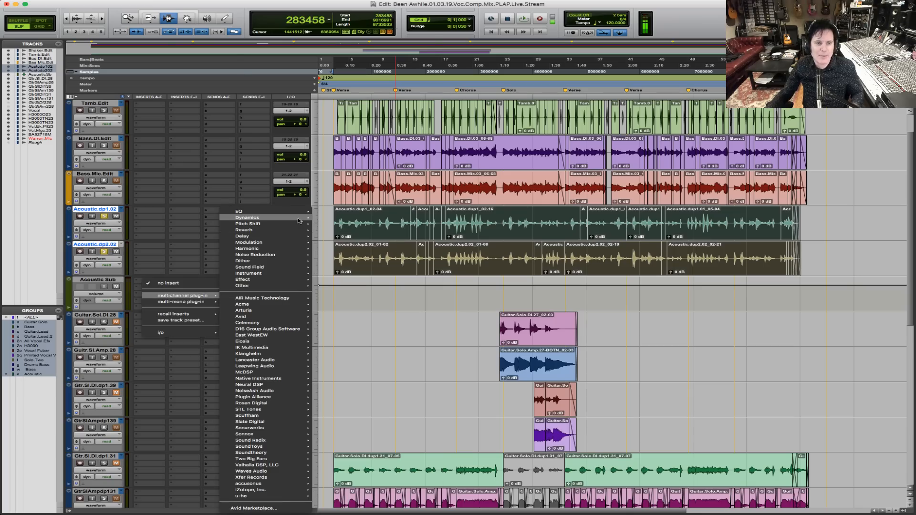
{"action": "mouse_move", "coordinate": [299, 221]}
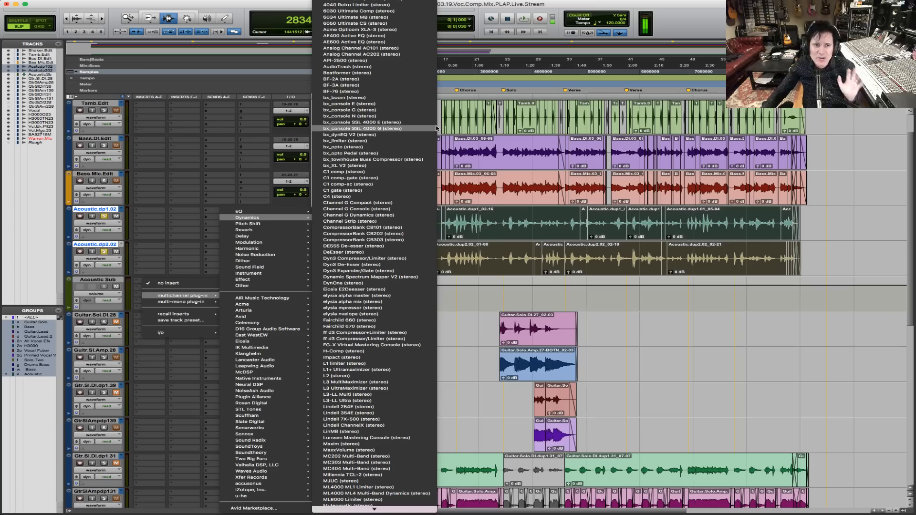
{"action": "left_click", "coordinate": [387, 91]}
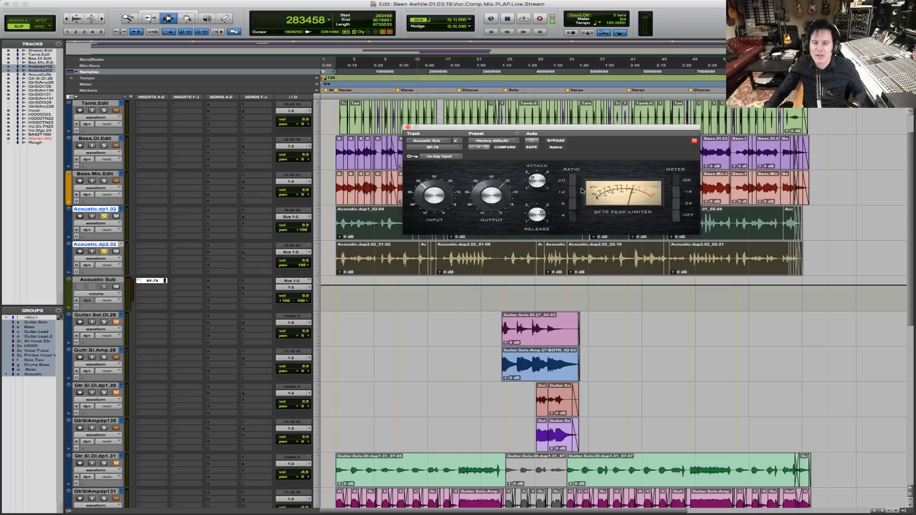
Preview the BF-76, move its window clear of the acoustic tracks and set the playback start at sample 2513759.
{"action": "key", "text": "space"}
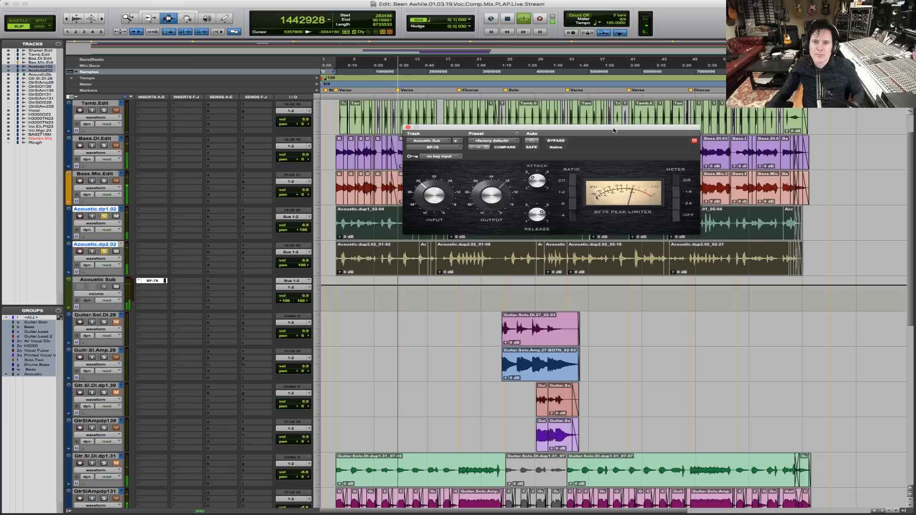
{"action": "key", "text": "space"}
{"action": "left_click_drag", "start_coordinate": [607, 126], "coordinate": [572, 67]}
{"action": "key", "text": "F5"}
{"action": "left_click_drag", "start_coordinate": [511, 216], "coordinate": [349, 220]}
{"action": "left_click", "coordinate": [707, 227]}
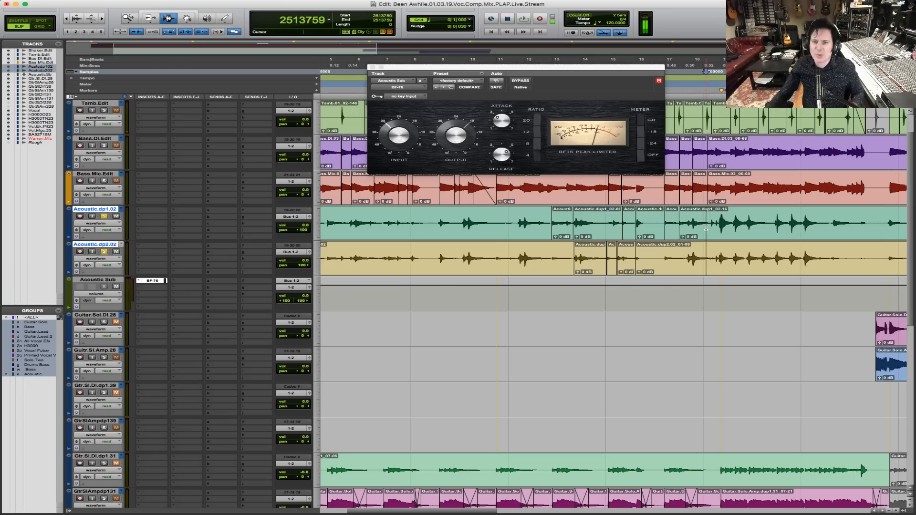
Audition the louder acoustic passage twice with the BF-76 active at its factory default settings.
{"action": "key", "text": "space"}
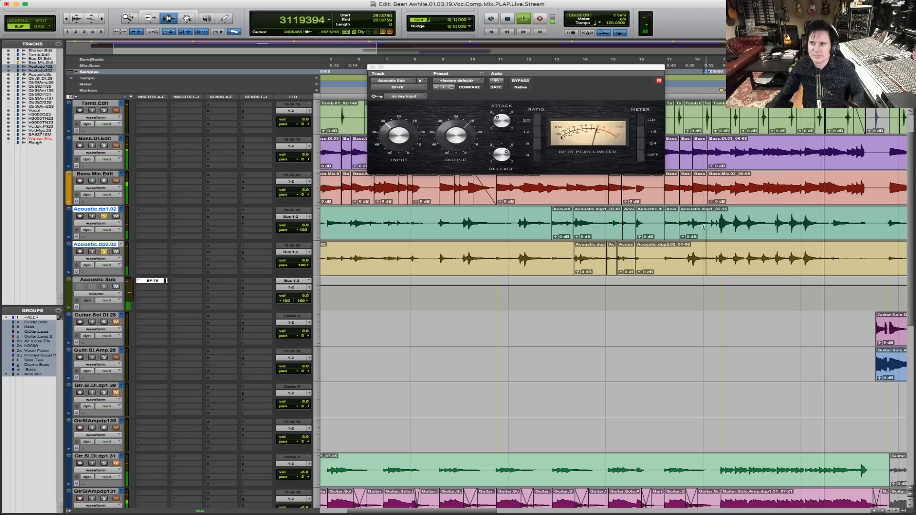
{"action": "key", "text": "space"}
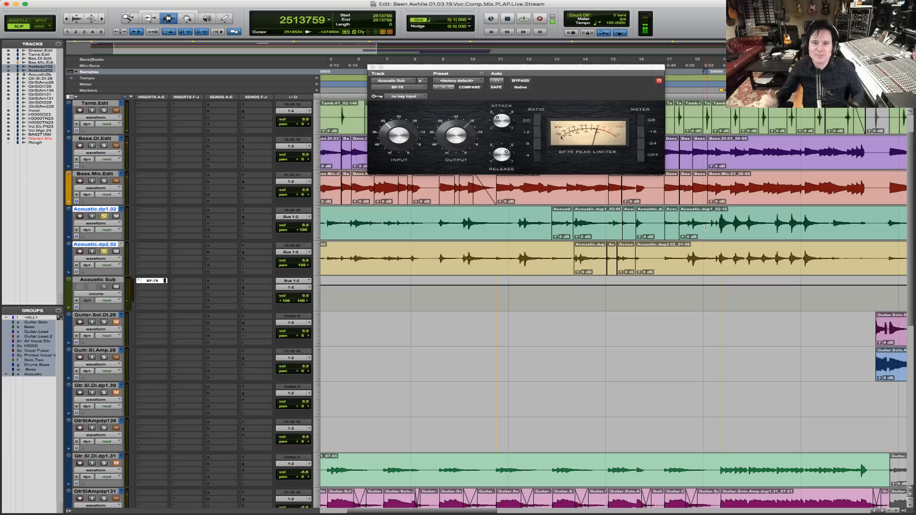
{"action": "key", "text": "space"}
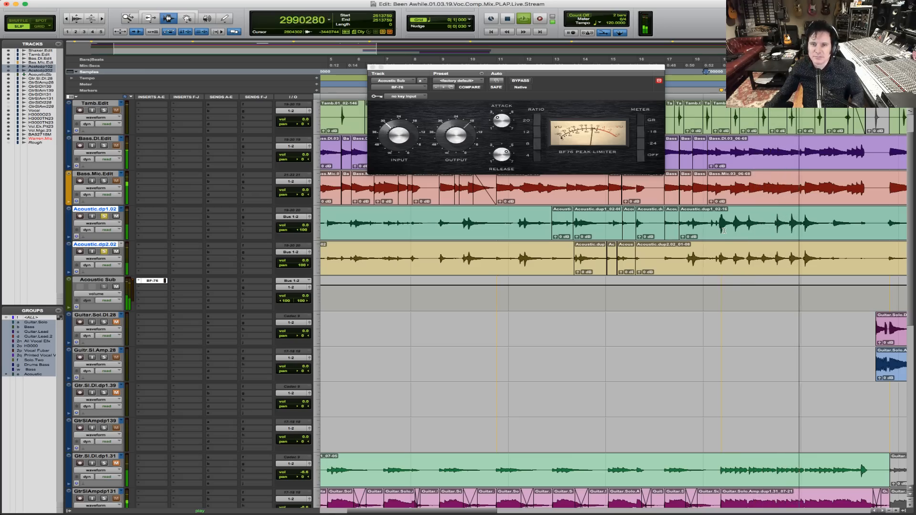
{"action": "key", "text": "space"}
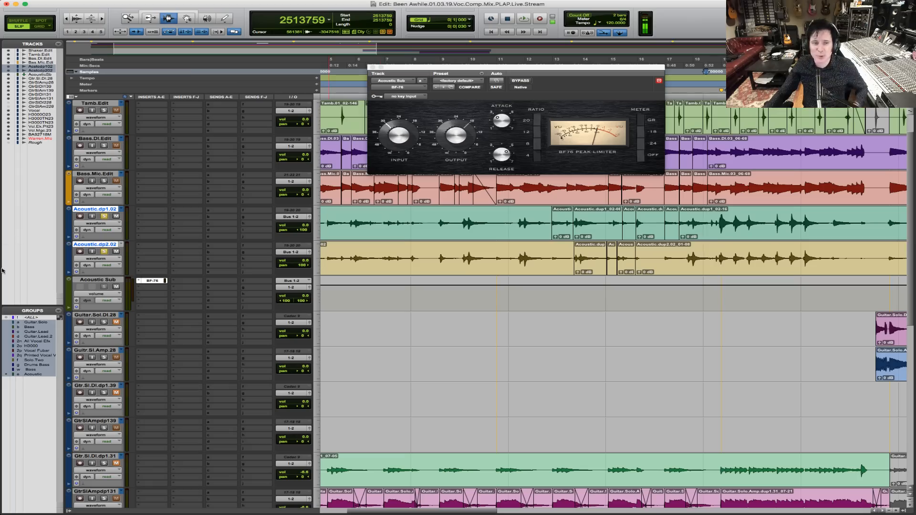
Bypass the BF-76 and add the stereo IK Multimedia TR5 Black 76 as the second insert on Acoustic Sub.
{"action": "left_click", "coordinate": [157, 282], "text": "super"}
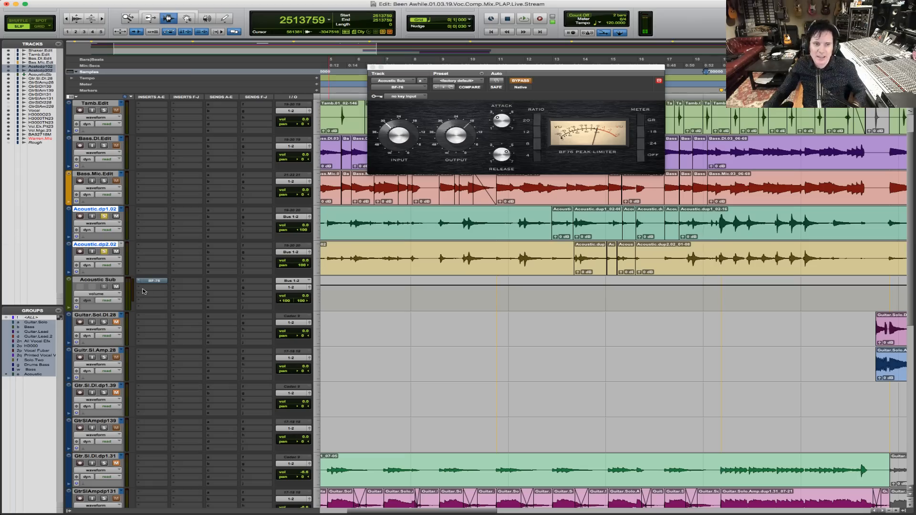
{"action": "left_click", "coordinate": [145, 289]}
{"action": "mouse_move", "coordinate": [173, 301]}
{"action": "mouse_move", "coordinate": [291, 304]}
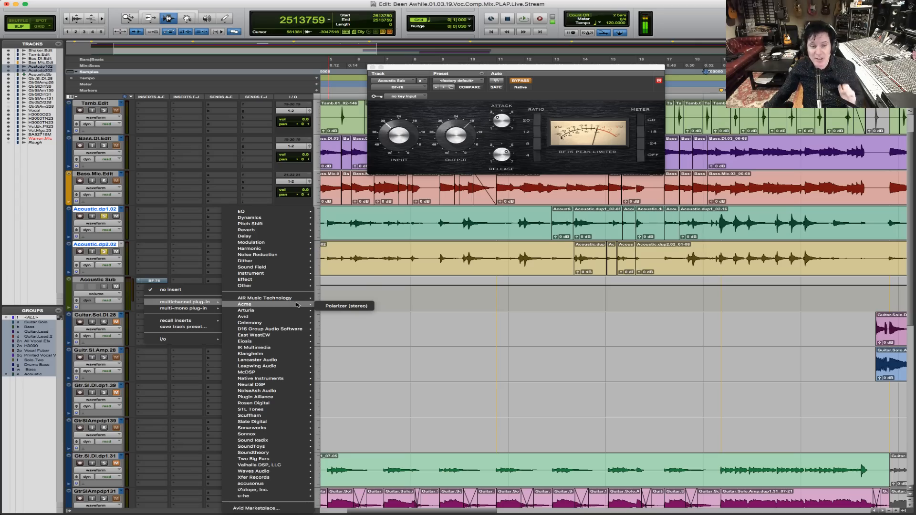
{"action": "mouse_move", "coordinate": [277, 378]}
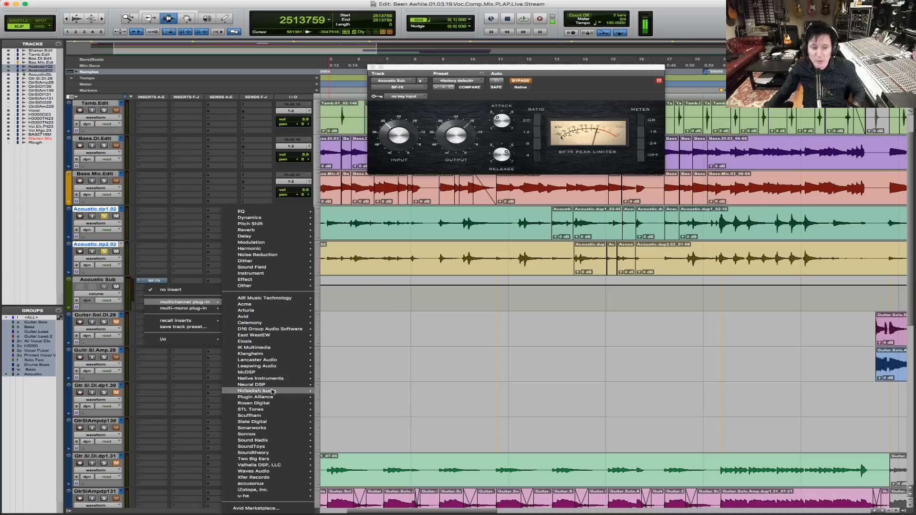
{"action": "mouse_move", "coordinate": [289, 476]}
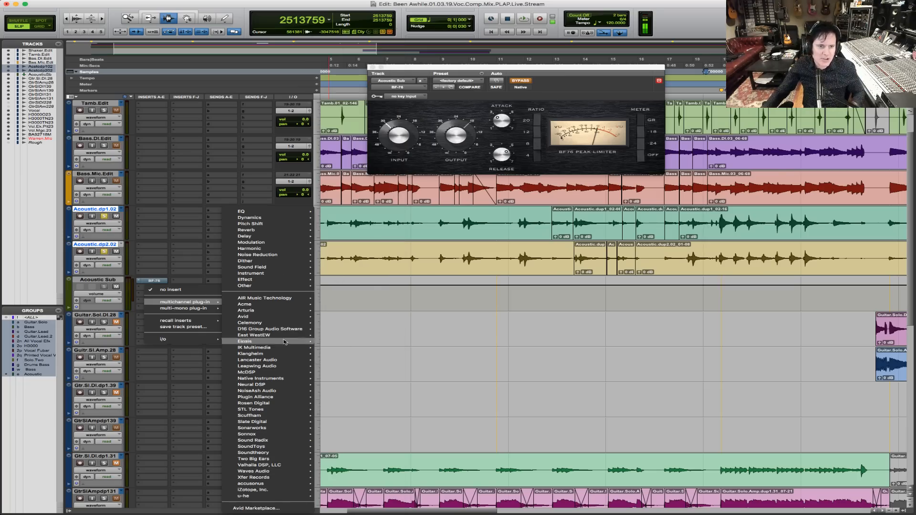
{"action": "mouse_move", "coordinate": [270, 477]}
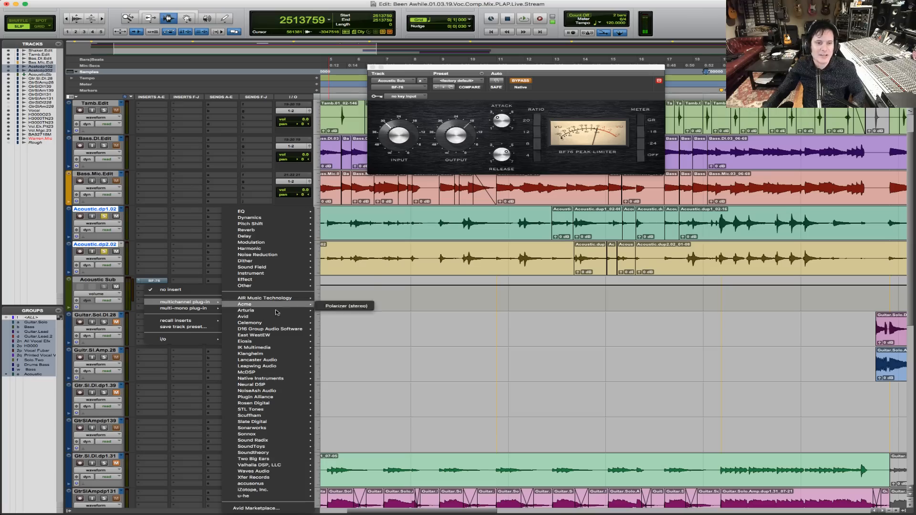
{"action": "mouse_move", "coordinate": [277, 241]}
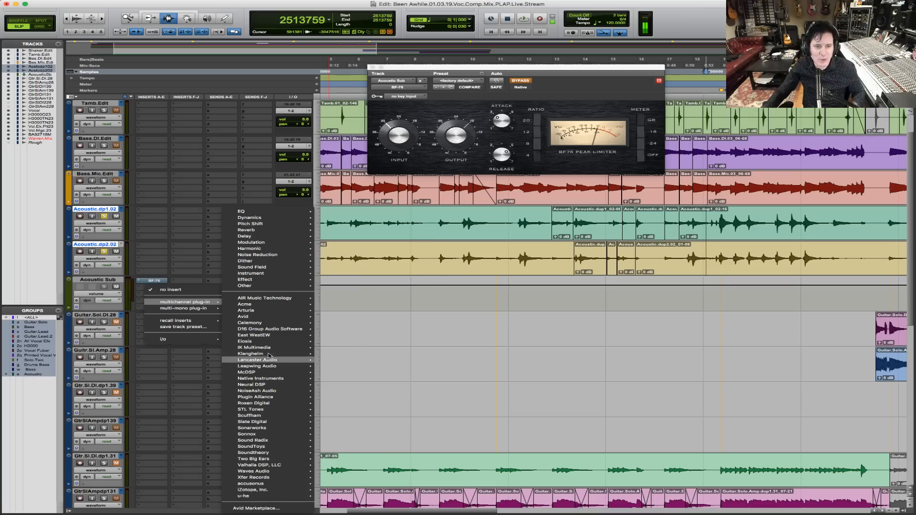
{"action": "mouse_move", "coordinate": [275, 347]}
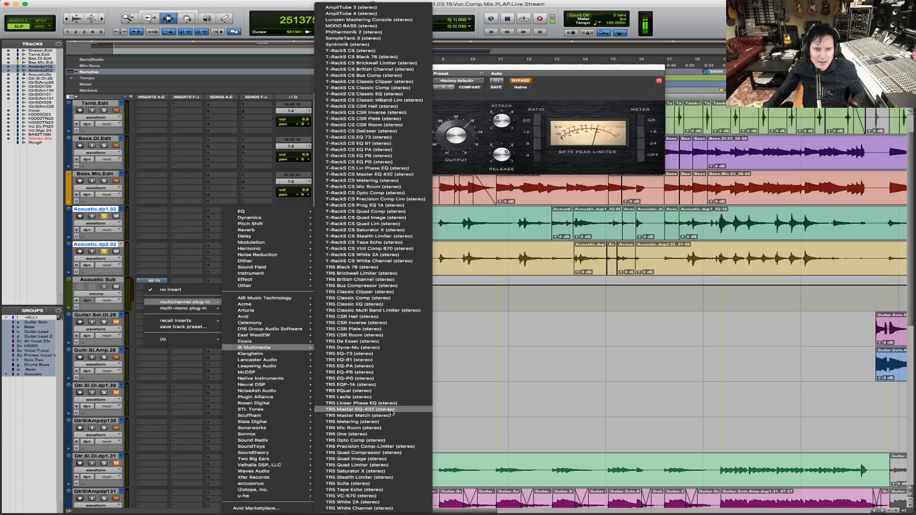
{"action": "left_click", "coordinate": [394, 269]}
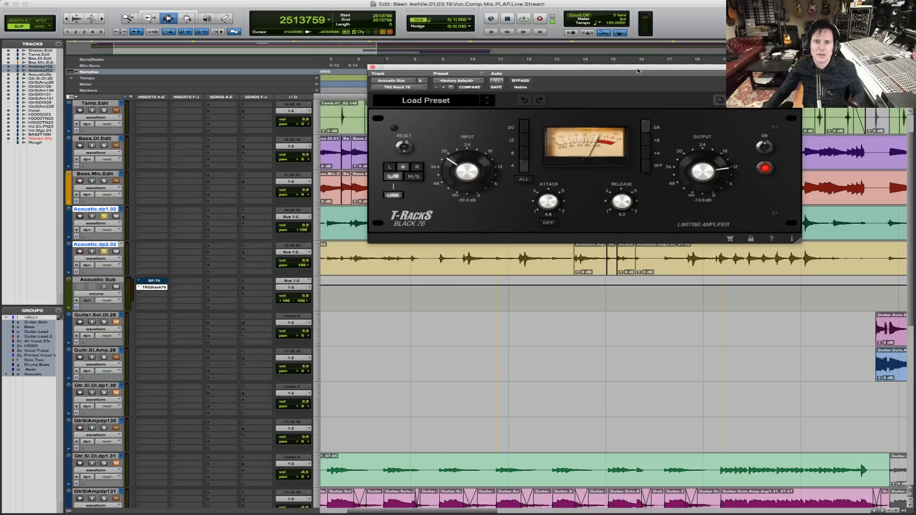
Show the BF-76 and TR5 Black 76 windows together, with the BF-76 above the Black 76.
{"action": "left_click_drag", "start_coordinate": [638, 71], "coordinate": [569, 160]}
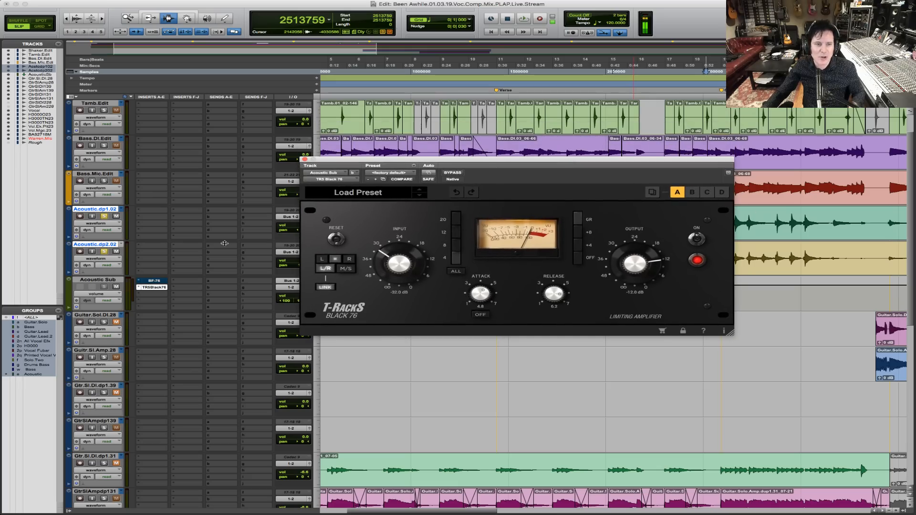
{"action": "left_click", "coordinate": [164, 281]}
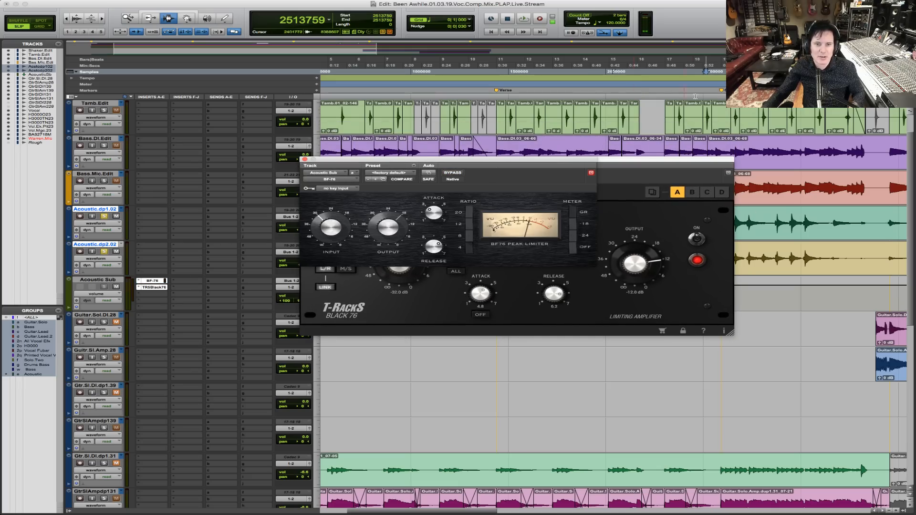
{"action": "left_click_drag", "start_coordinate": [606, 155], "coordinate": [588, 279]}
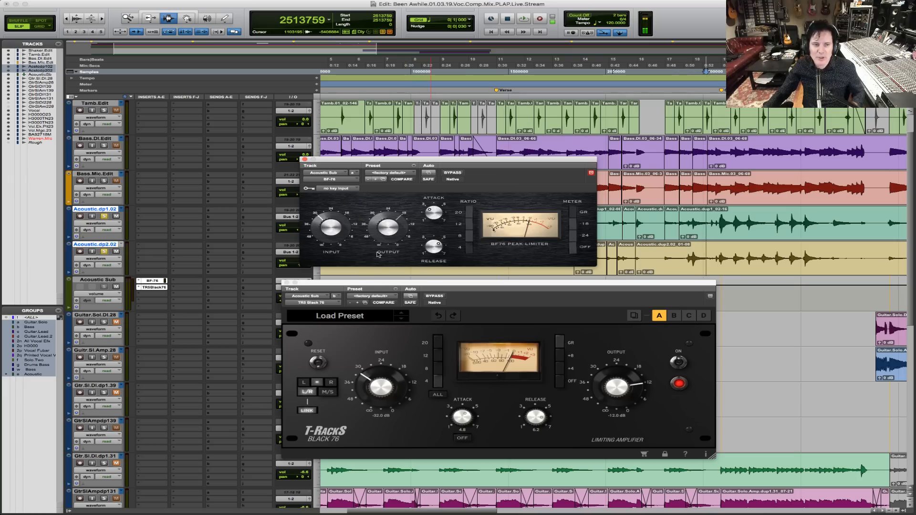
Bypass the BF-76 and audition the acoustics through only the TR5 Black 76 from sample 2432747.
{"action": "left_click", "coordinate": [157, 281], "text": "super"}
{"action": "left_click", "coordinate": [690, 218]}
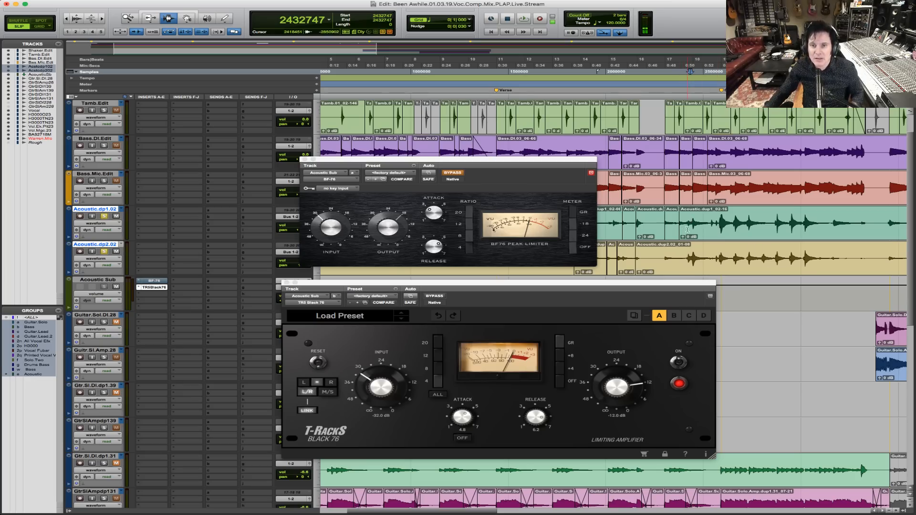
{"action": "key", "text": "space"}
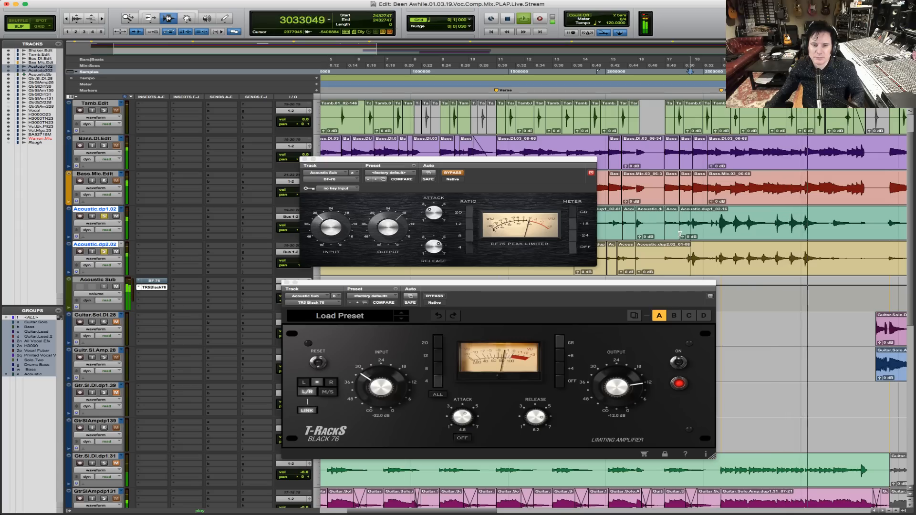
{"action": "key", "text": "space"}
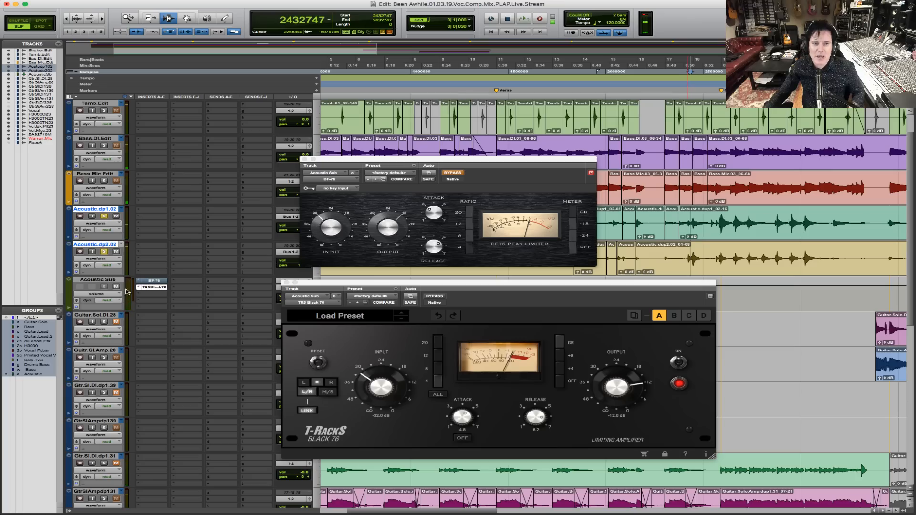
Bypass the TR5 Black 76, reactivate the BF-76 and play the same acoustic passage for comparison.
{"action": "left_click", "coordinate": [161, 288], "text": "super"}
{"action": "left_click", "coordinate": [160, 281], "text": "super"}
{"action": "key", "text": "space"}
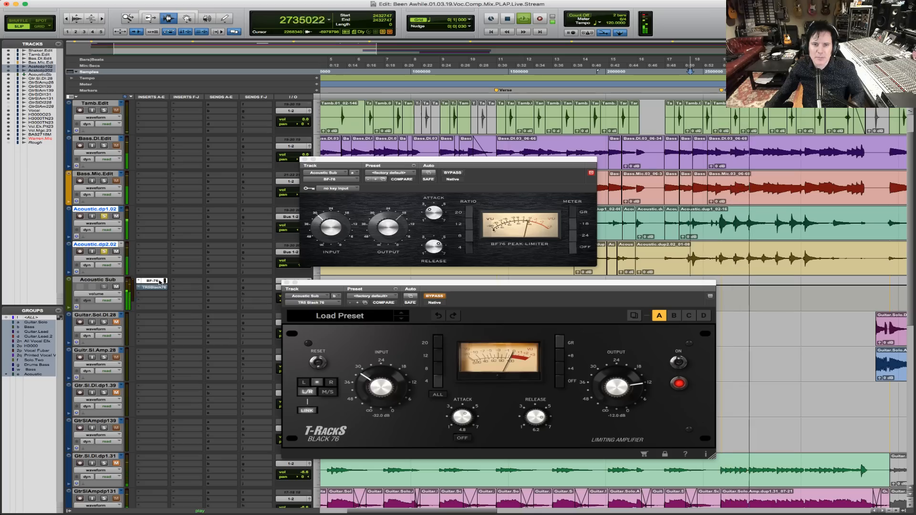
Fine-tune the BF-76 output level on Acoustic Sub and audition the acoustics from sample 2432747.
{"action": "key", "text": "space"}
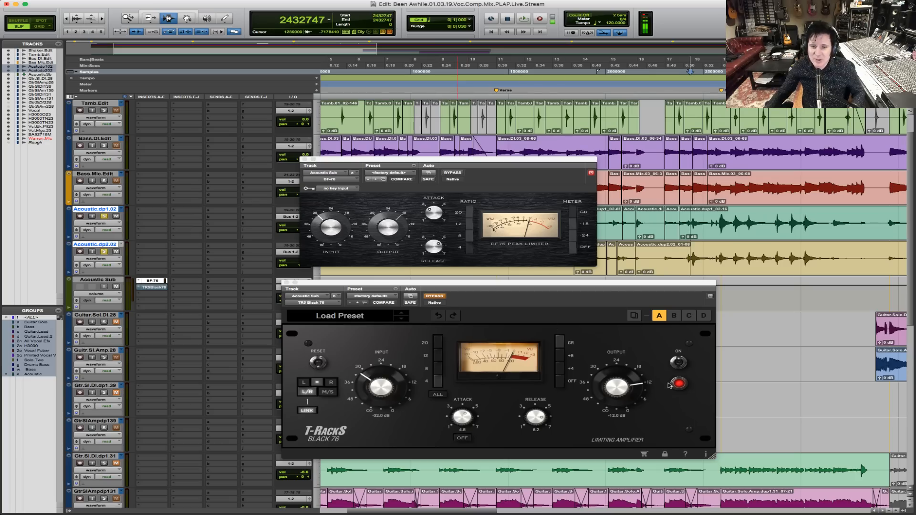
{"action": "left_click", "coordinate": [394, 233]}
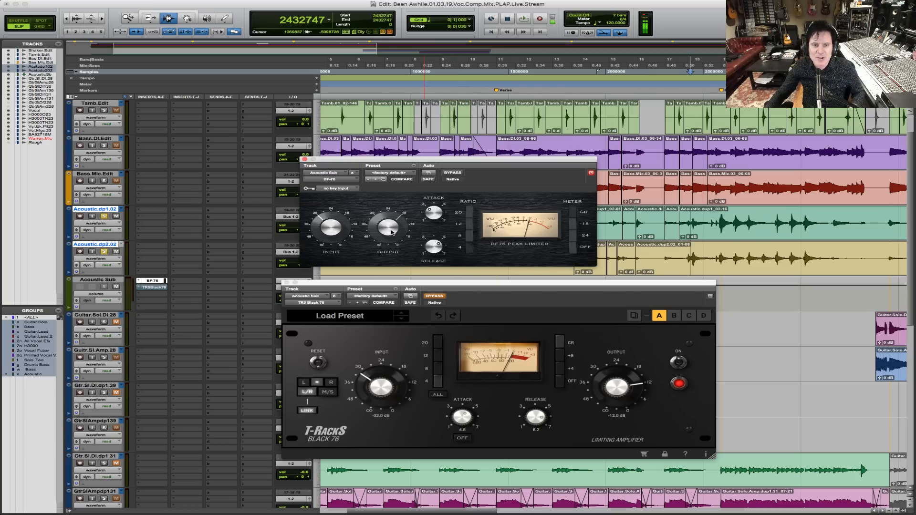
{"action": "left_click_drag", "start_coordinate": [394, 230], "coordinate": [395, 228]}
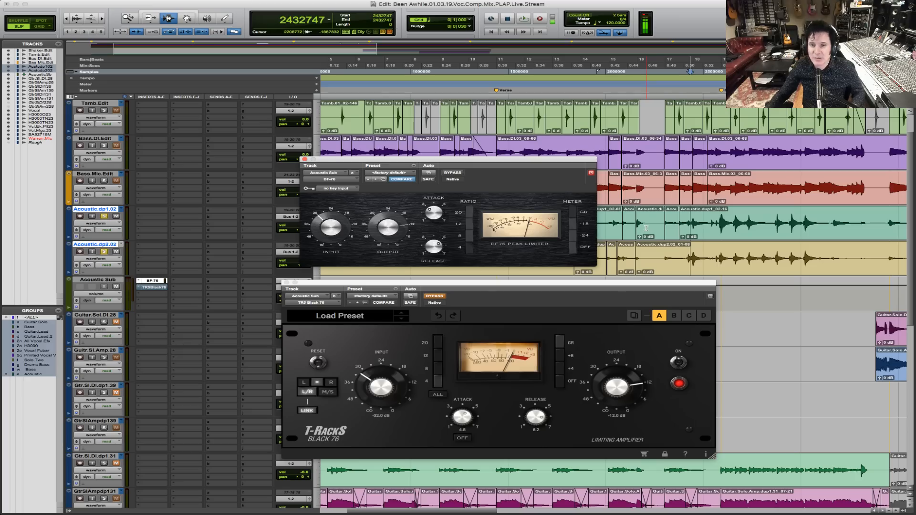
{"action": "key", "text": "space"}
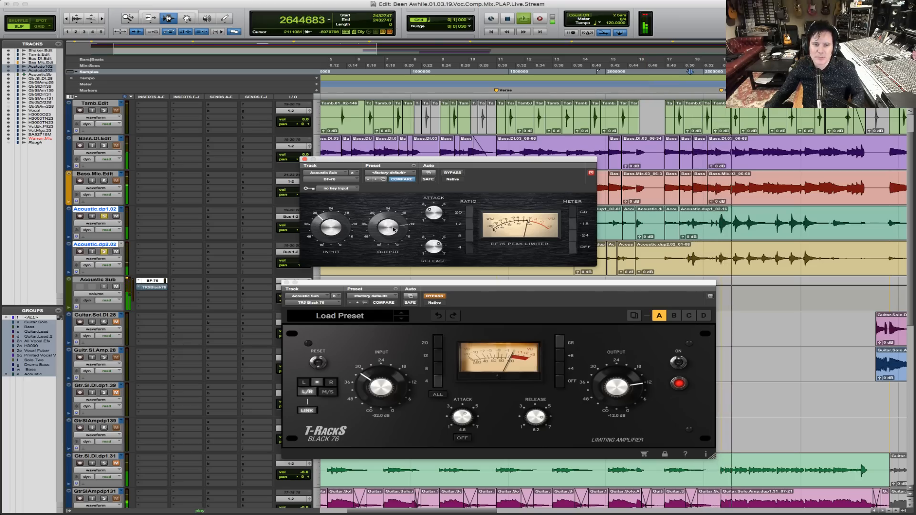
{"action": "key", "text": "space"}
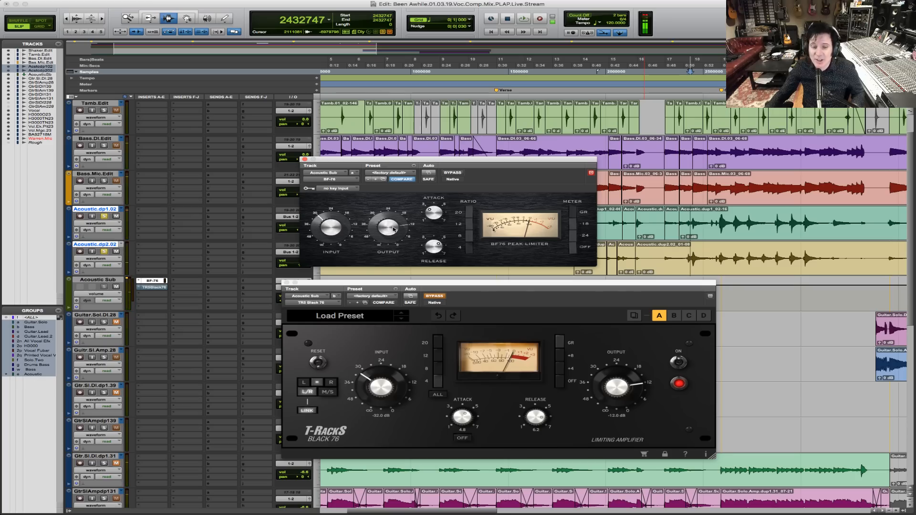
{"action": "key", "text": "space"}
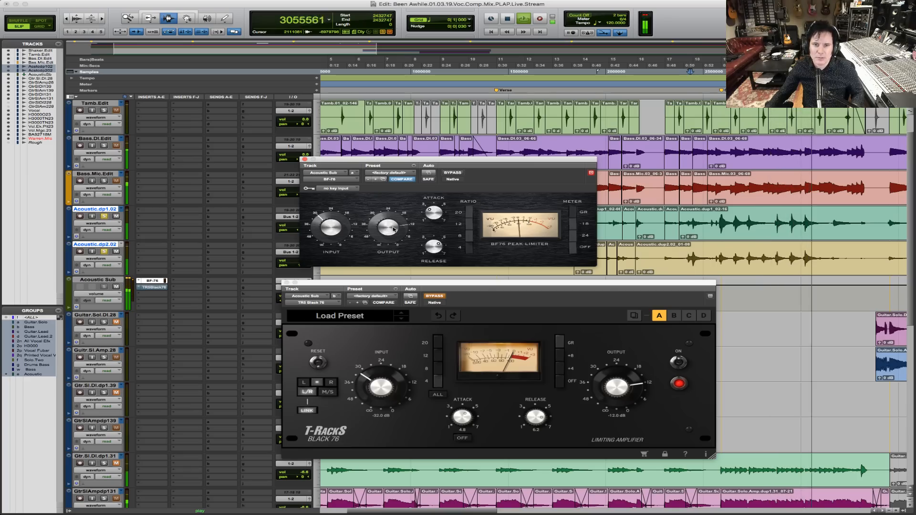
{"action": "key", "text": "space"}
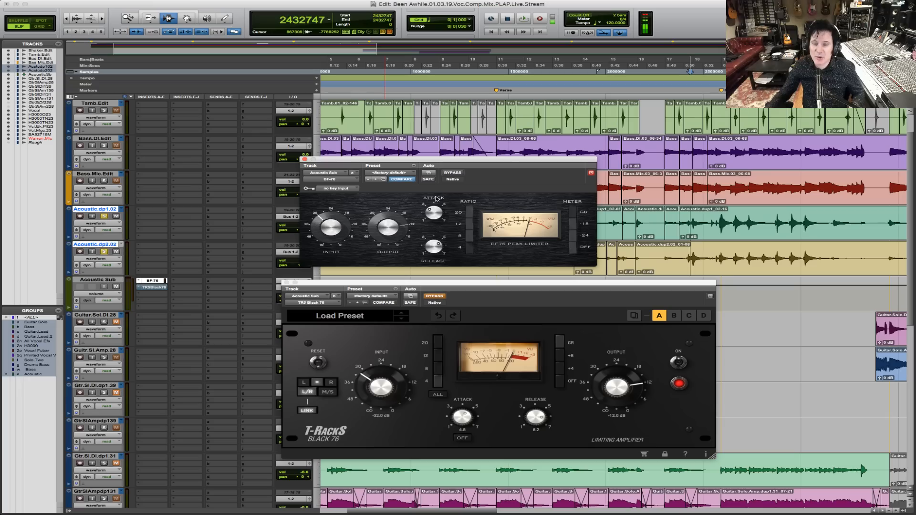
Bypass the BF-76, reactivate the TR5 Black 76 and audition the same acoustic passage.
{"action": "left_click", "coordinate": [454, 172]}
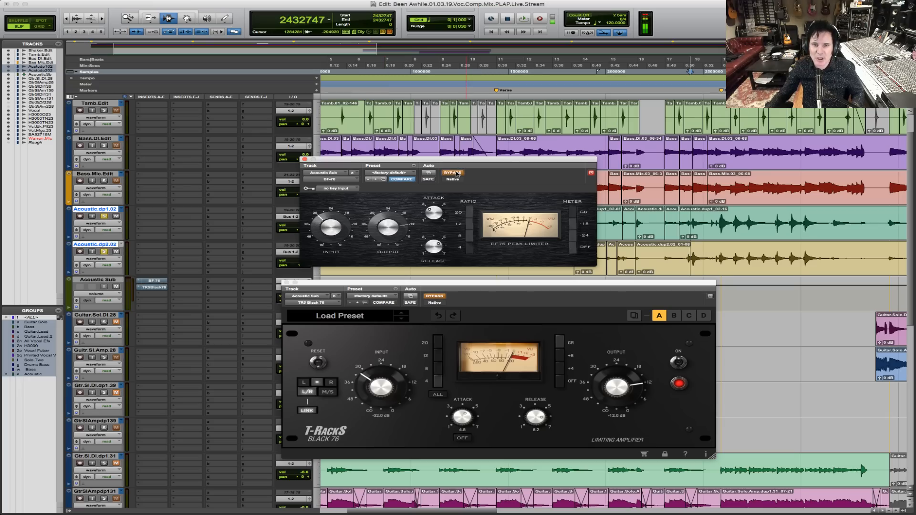
{"action": "left_click", "coordinate": [441, 297]}
{"action": "key", "text": "space"}
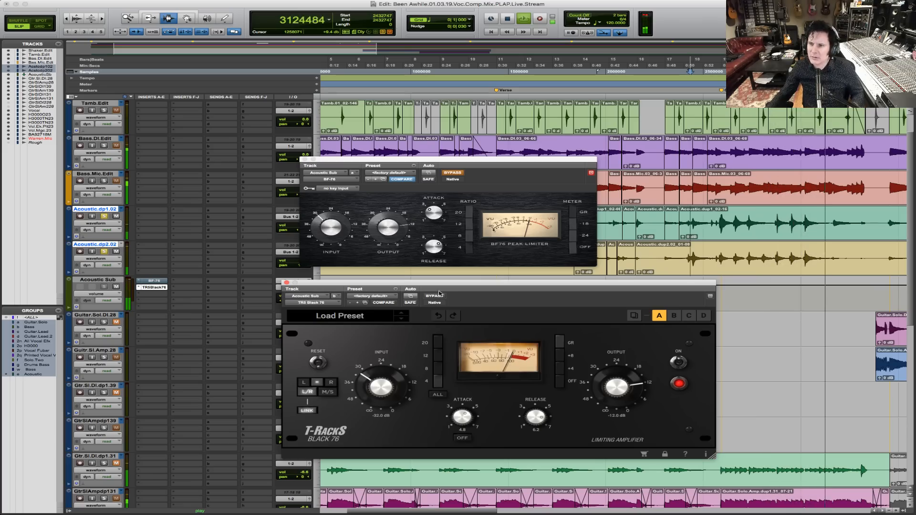
{"action": "key", "text": "space"}
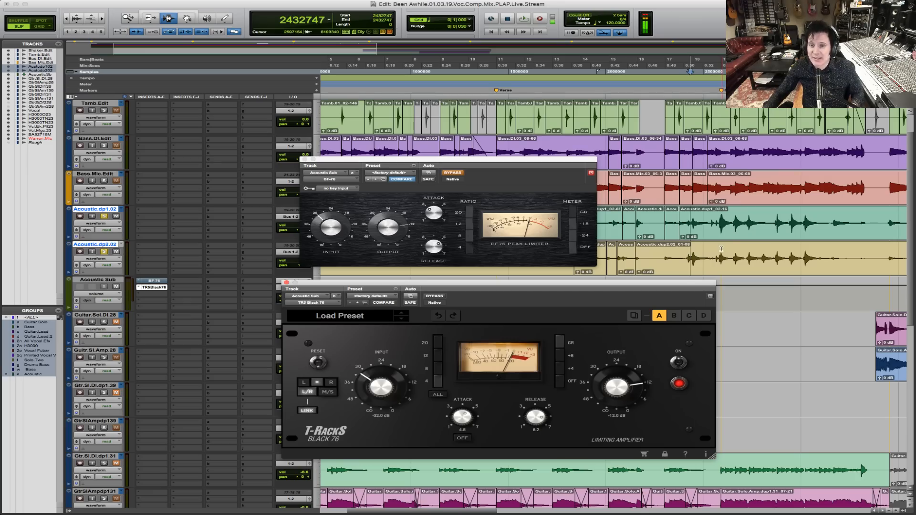
Move the BF-76 window clear of the ruler and acoustic waveforms, and audition the TR5 Black 76 from sample 2392233.
{"action": "key", "text": "F5"}
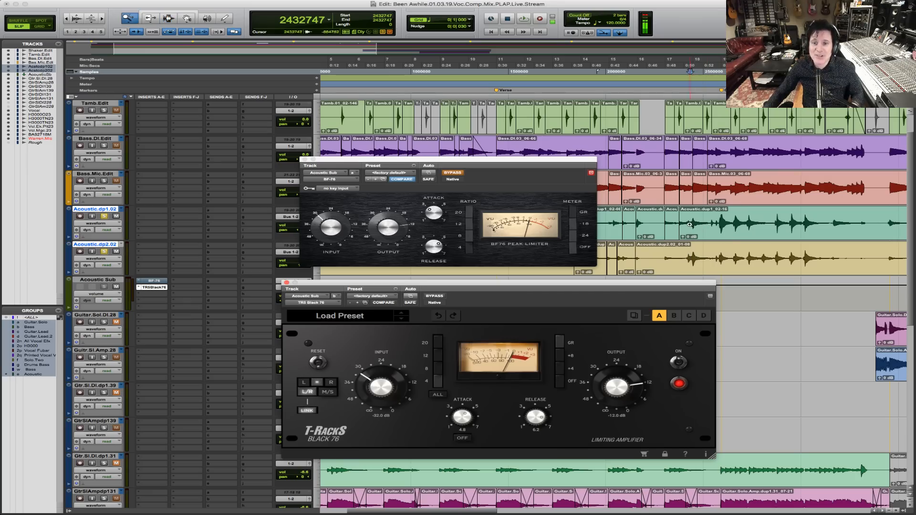
{"action": "left_click_drag", "start_coordinate": [680, 228], "coordinate": [825, 228]}
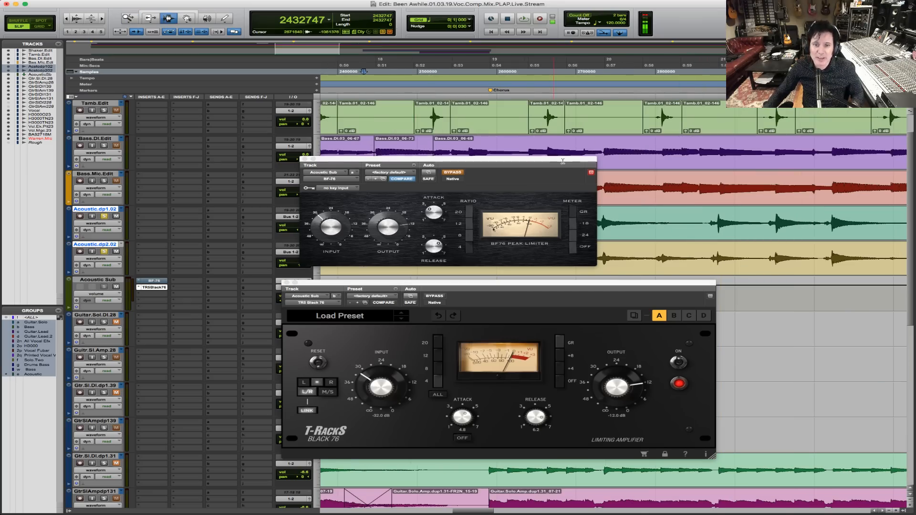
{"action": "left_click_drag", "start_coordinate": [553, 160], "coordinate": [463, 58]}
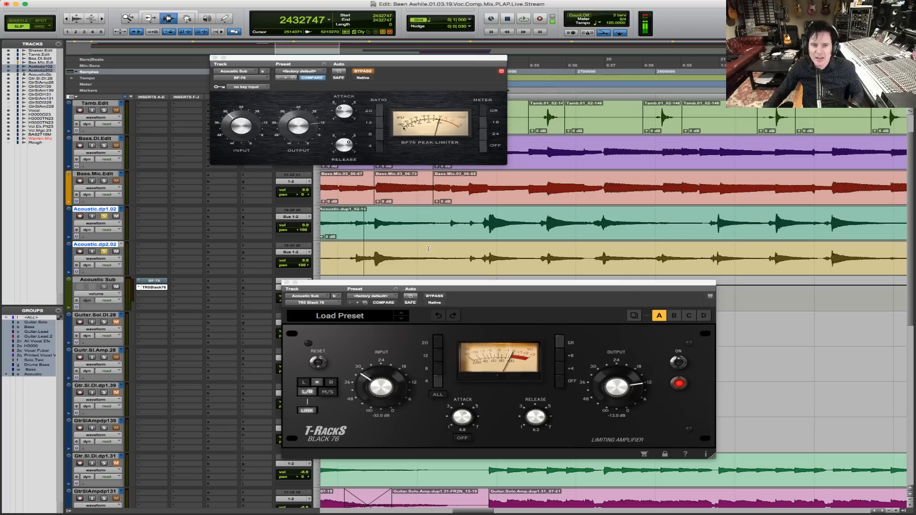
{"action": "key", "text": "r"}
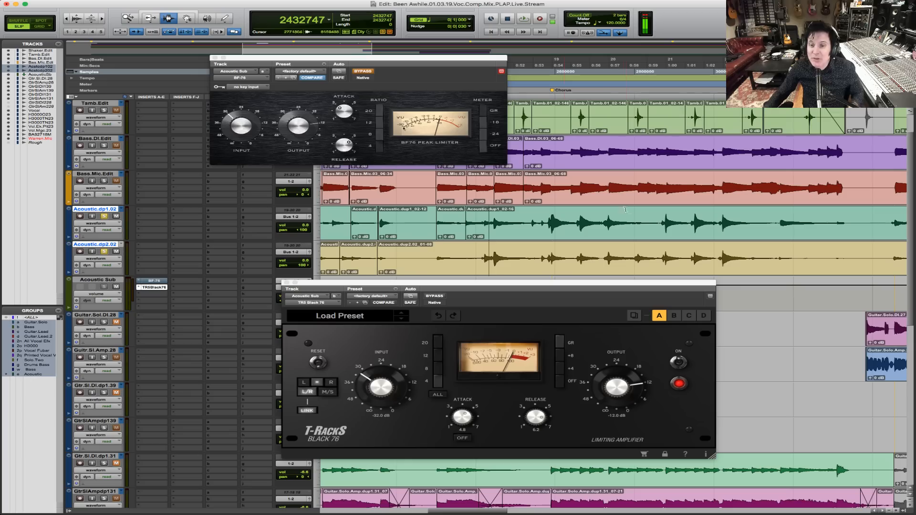
{"action": "left_click", "coordinate": [531, 225]}
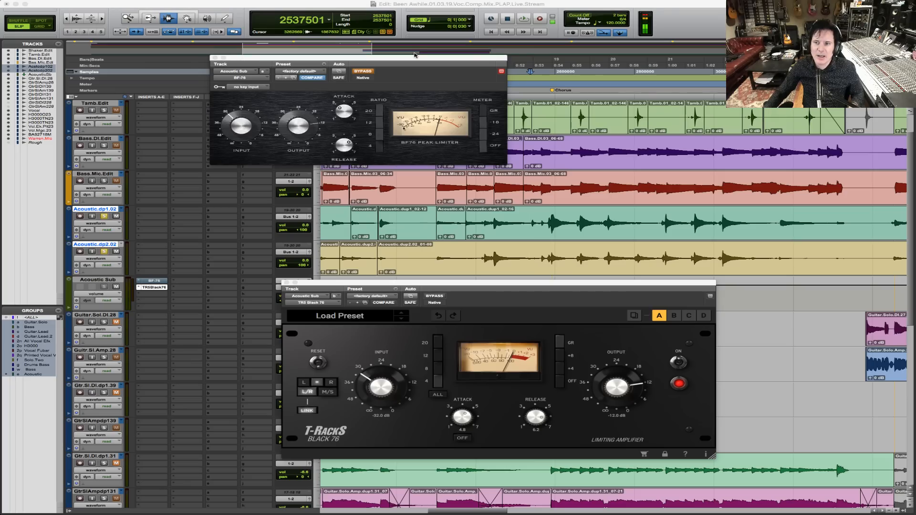
{"action": "left_click", "coordinate": [463, 230]}
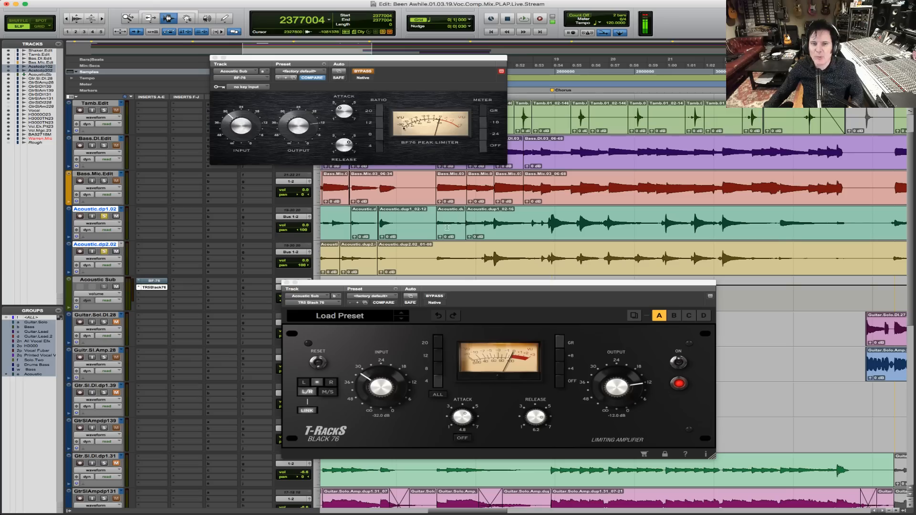
{"action": "left_click", "coordinate": [471, 222]}
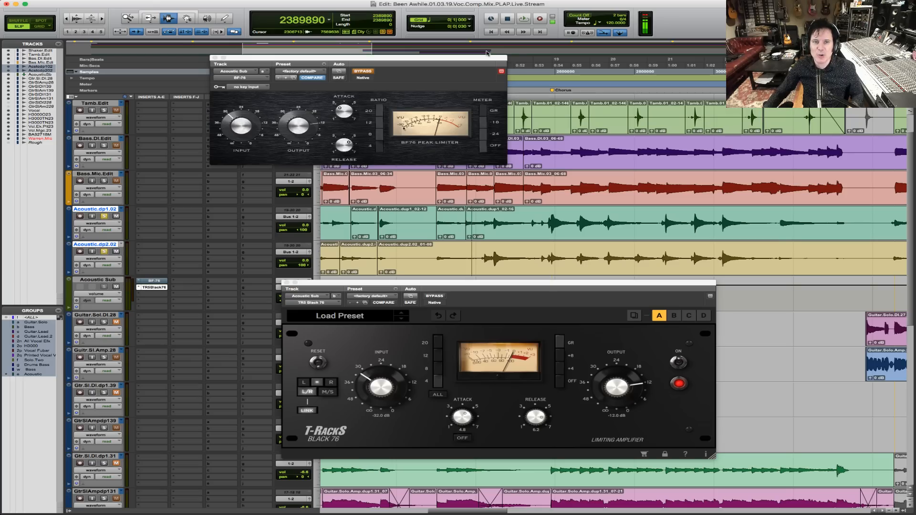
{"action": "left_click_drag", "start_coordinate": [487, 56], "coordinate": [521, 109]}
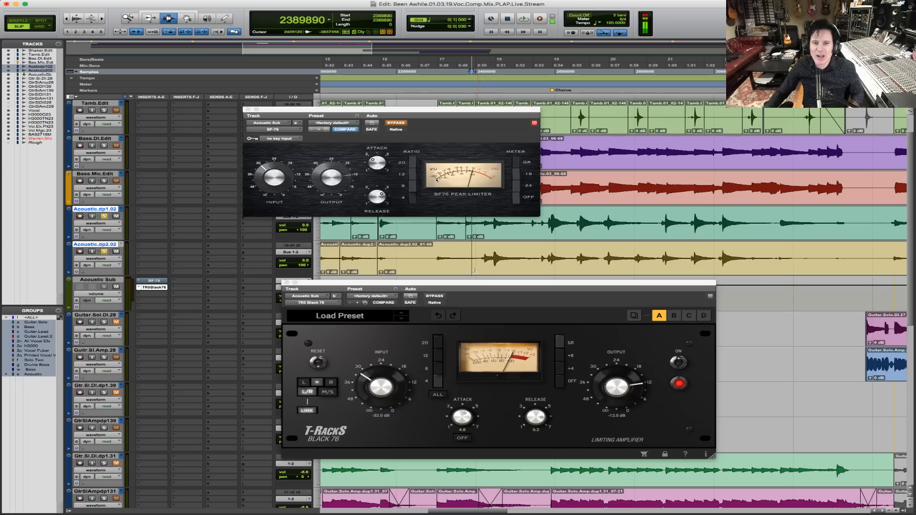
{"action": "left_click", "coordinate": [472, 228]}
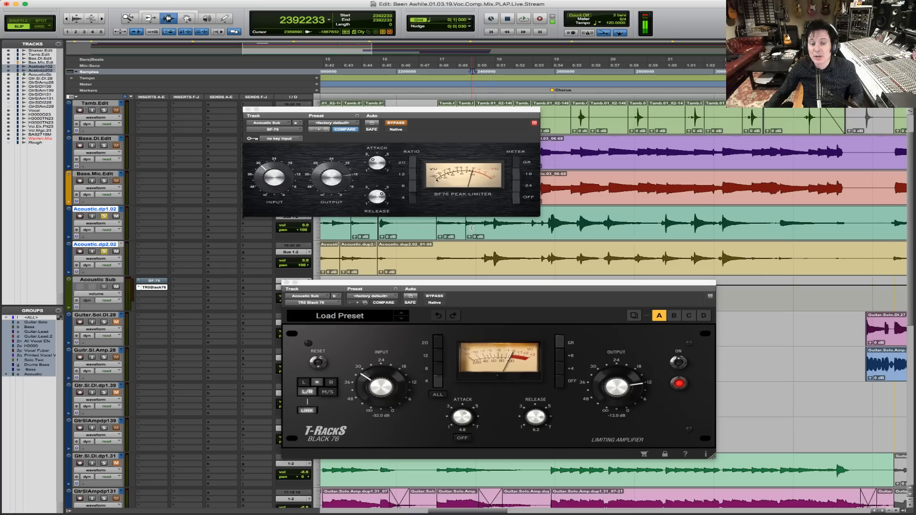
{"action": "key", "text": "space"}
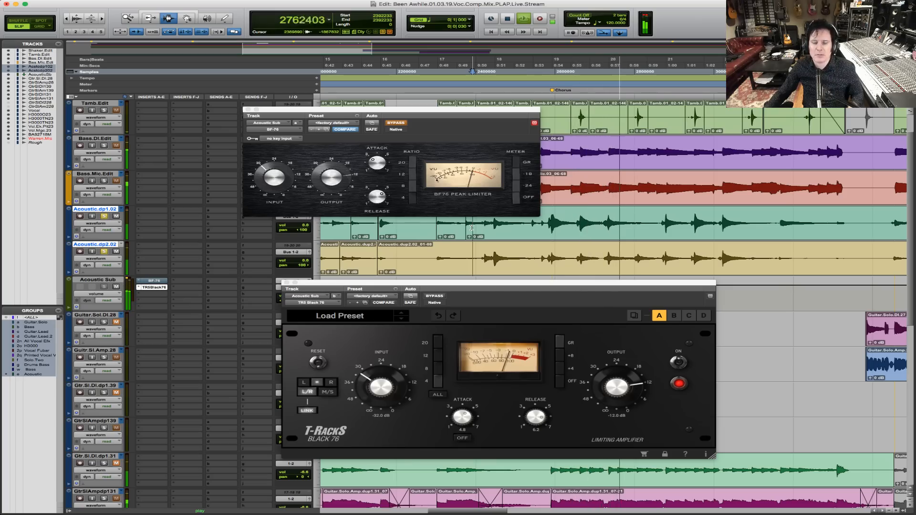
{"action": "key", "text": "space"}
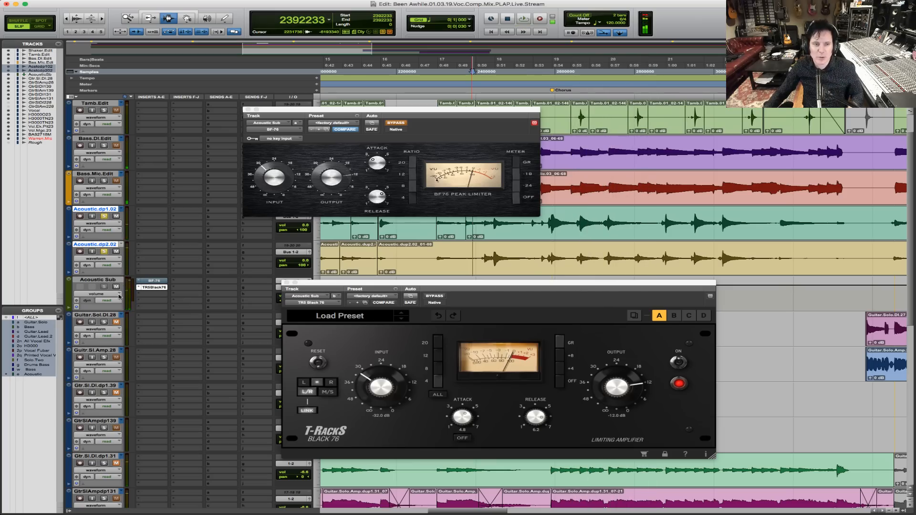
Bypass the TR5 Black 76, reactivate the BF-76 and play the acoustics from sample 2392233.
{"action": "left_click", "coordinate": [149, 288], "text": "super"}
{"action": "left_click", "coordinate": [161, 281], "text": "super"}
{"action": "key", "text": "space"}
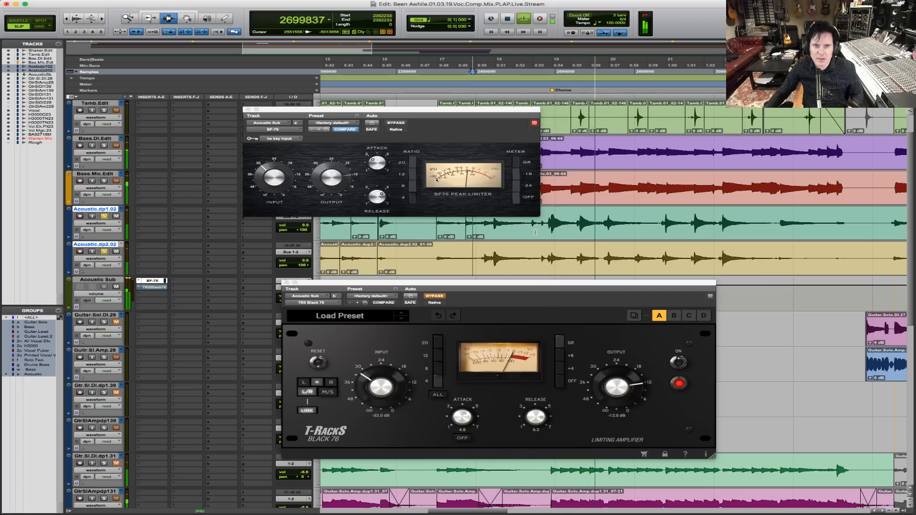
Select samples 2543359 to 2830380 on both acoustic tracks and audition them through only the TR5 Black 76.
{"action": "left_click_drag", "start_coordinate": [533, 225], "coordinate": [646, 226]}
{"action": "key", "text": "space"}
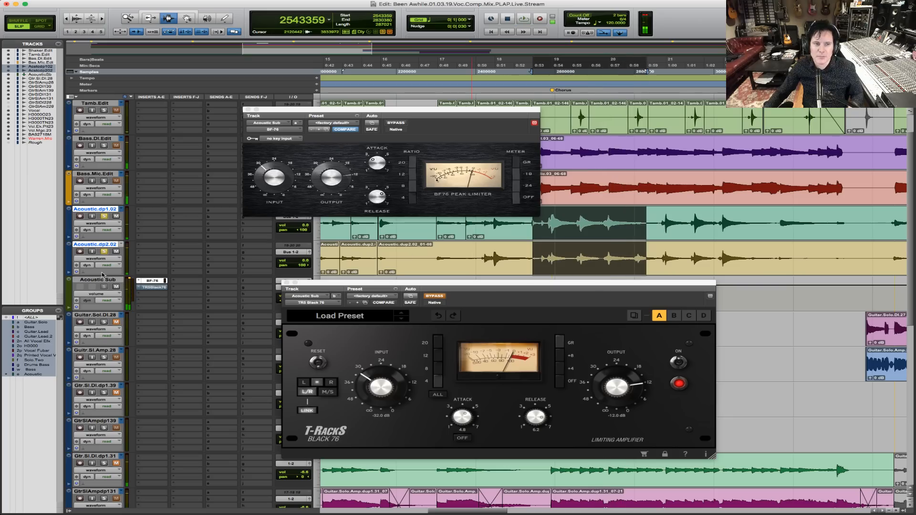
{"action": "left_click", "coordinate": [158, 288], "text": "super"}
{"action": "left_click", "coordinate": [157, 281], "text": "super"}
{"action": "key", "text": "space"}
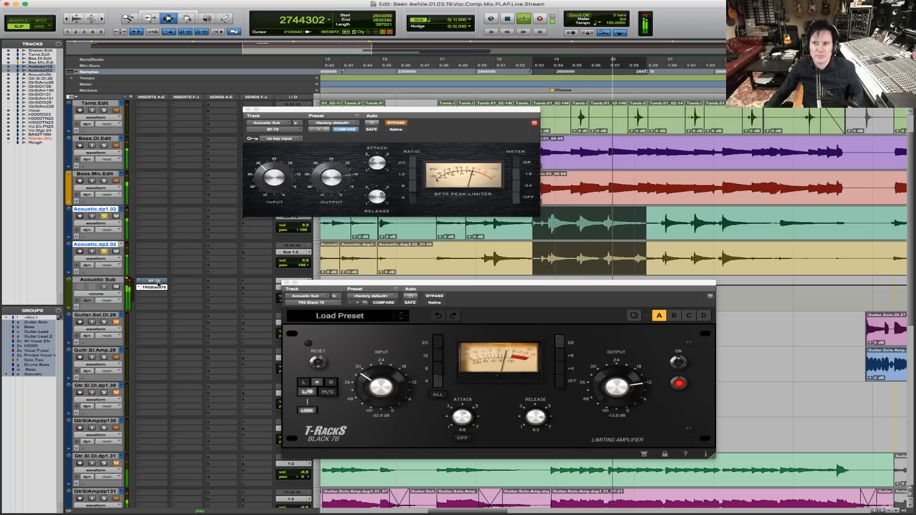
{"action": "key", "text": "space"}
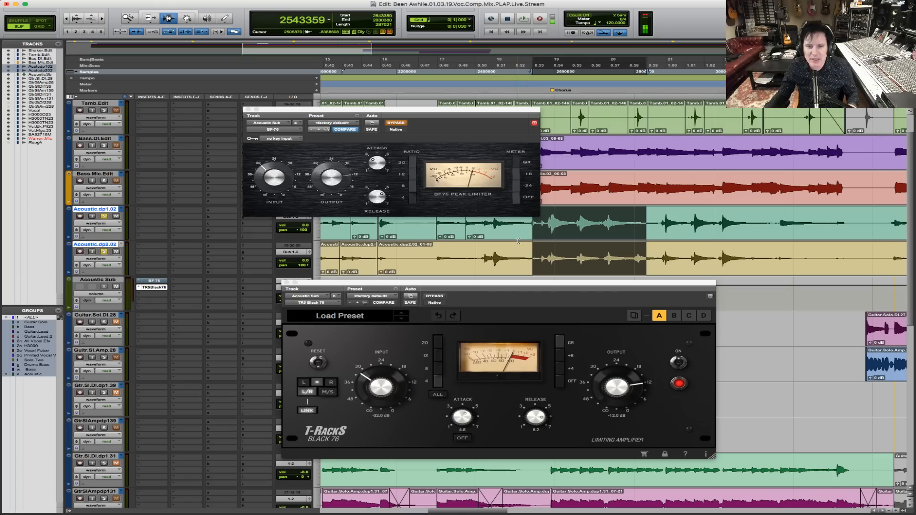
{"action": "key", "text": "space"}
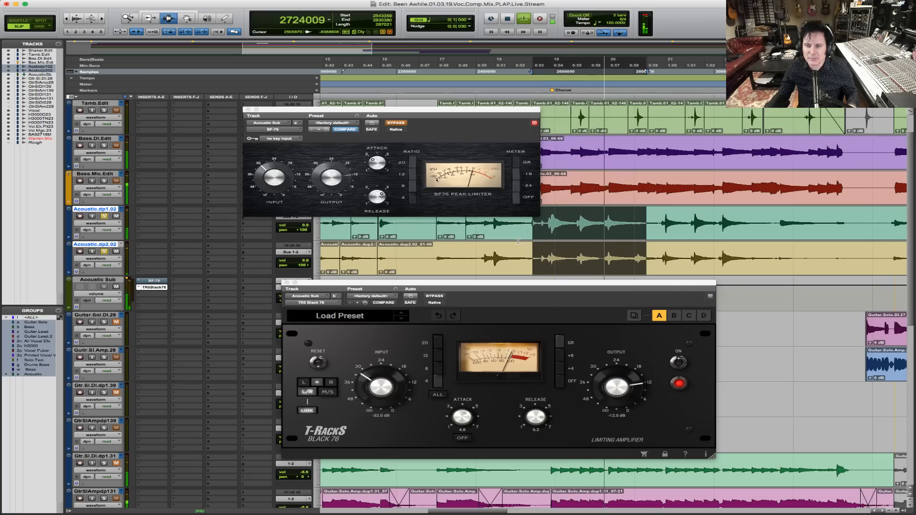
{"action": "key", "text": "space"}
Switch Acoustic Sub from the TR5 Black 76 to the BF-76 and audition the selected acoustic passage.
{"action": "left_click", "coordinate": [160, 288], "text": "super"}
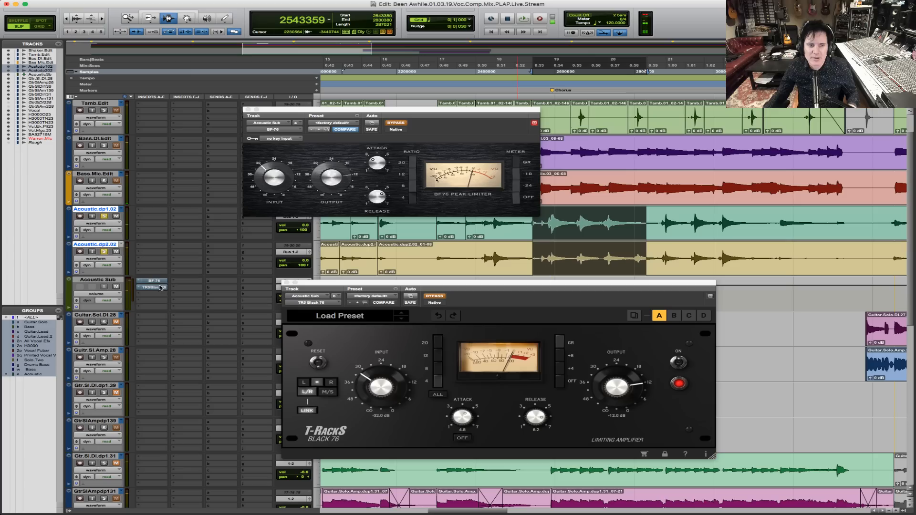
{"action": "left_click", "coordinate": [160, 282], "text": "super"}
{"action": "key", "text": "space"}
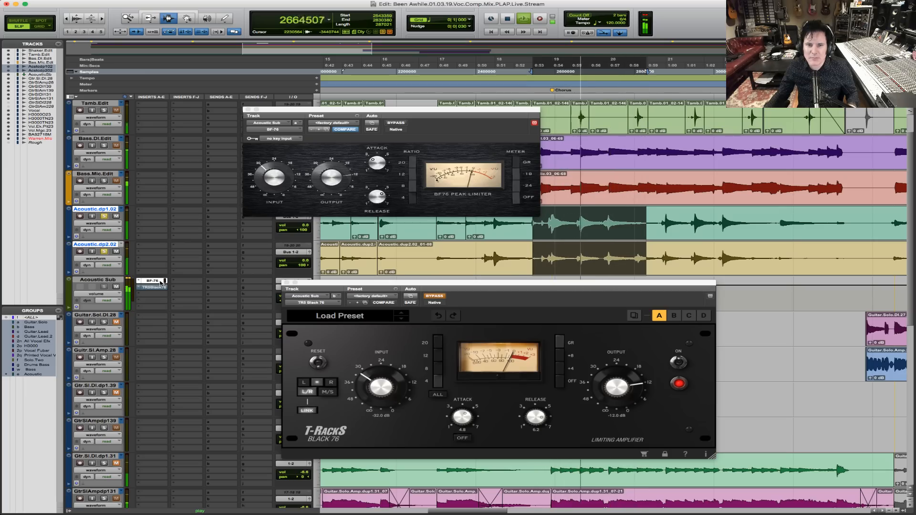
{"action": "key", "text": "space"}
Switch Acoustic Sub back to only the TR5 Black 76 and replay the selected passage.
{"action": "left_click", "coordinate": [161, 283], "text": "super"}
{"action": "left_click", "coordinate": [163, 288], "text": "super"}
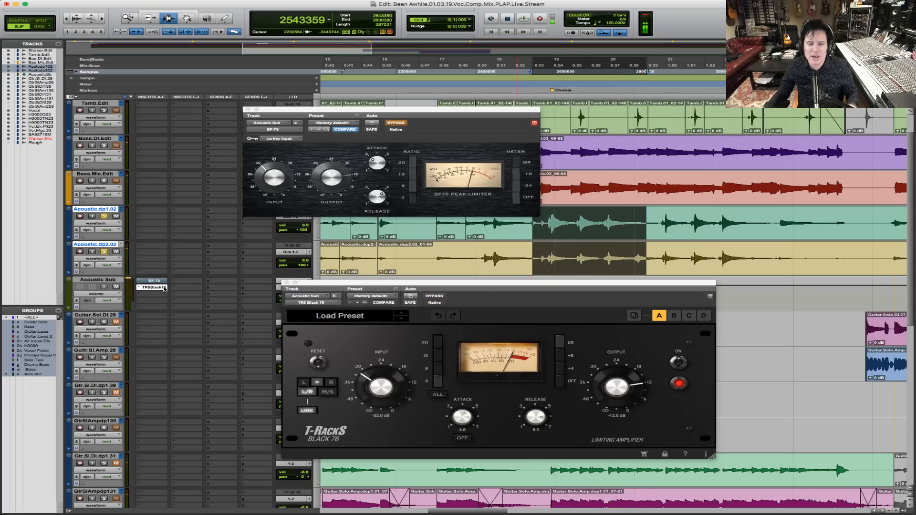
{"action": "key", "text": "space"}
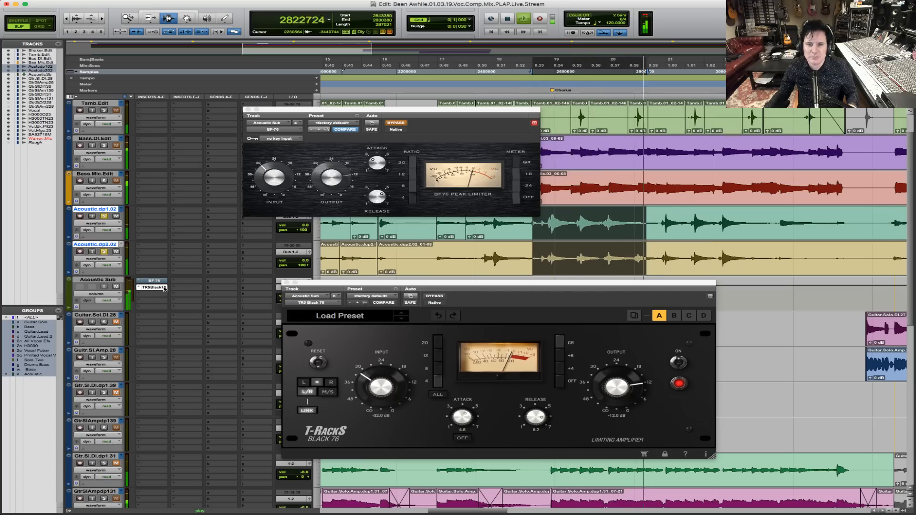
{"action": "key", "text": "space"}
Select the longer acoustic passage from sample 2562103 to 3153718 and play it through the TR5 Black 76.
{"action": "left_click", "coordinate": [524, 228]}
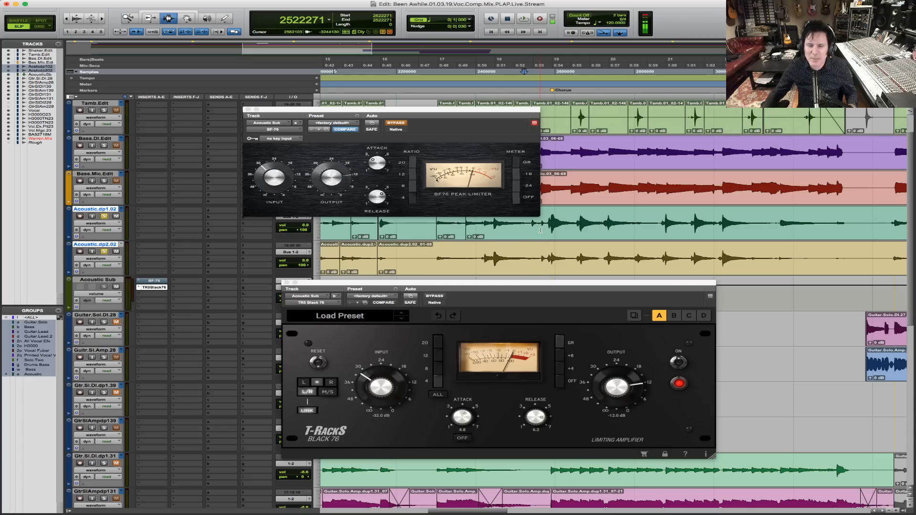
{"action": "left_click_drag", "start_coordinate": [540, 228], "coordinate": [775, 236]}
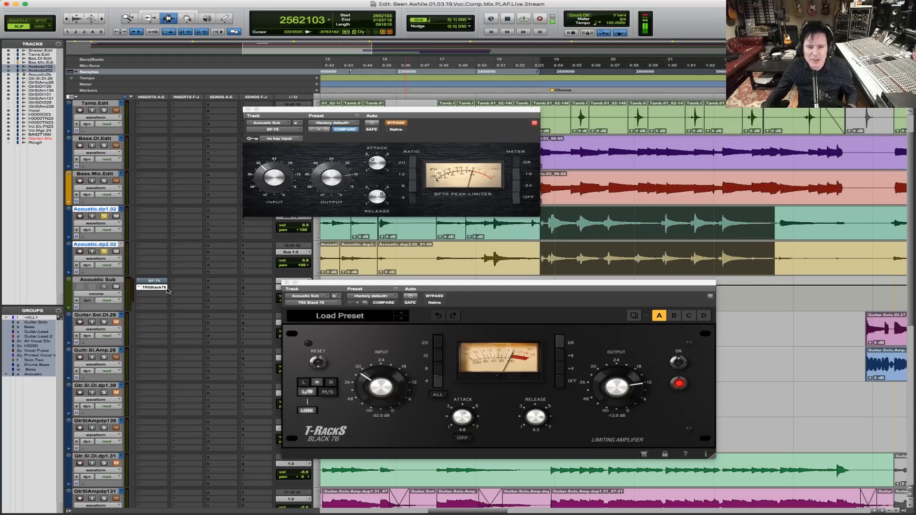
{"action": "key", "text": "space"}
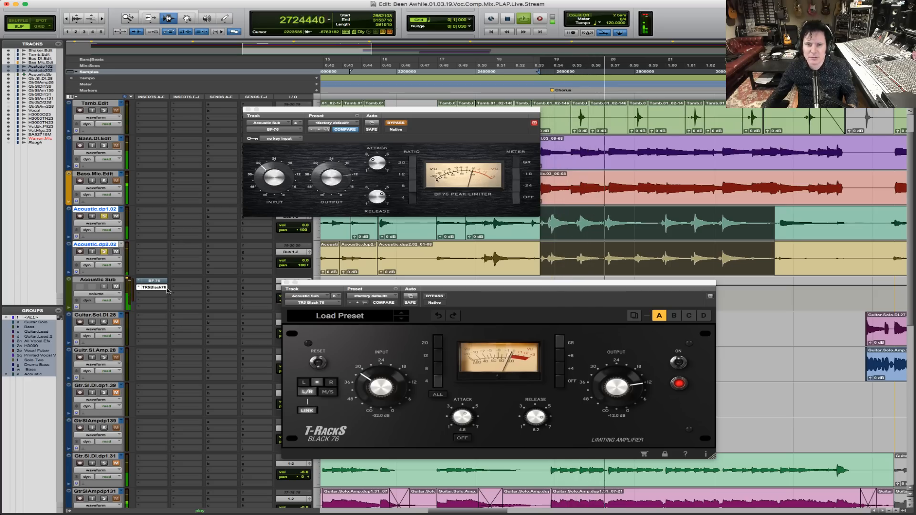
Bypass the TR5 Black 76, reactivate the BF-76 and play the longer selection for comparison.
{"action": "left_click", "coordinate": [166, 288], "text": "super"}
{"action": "key", "text": "space"}
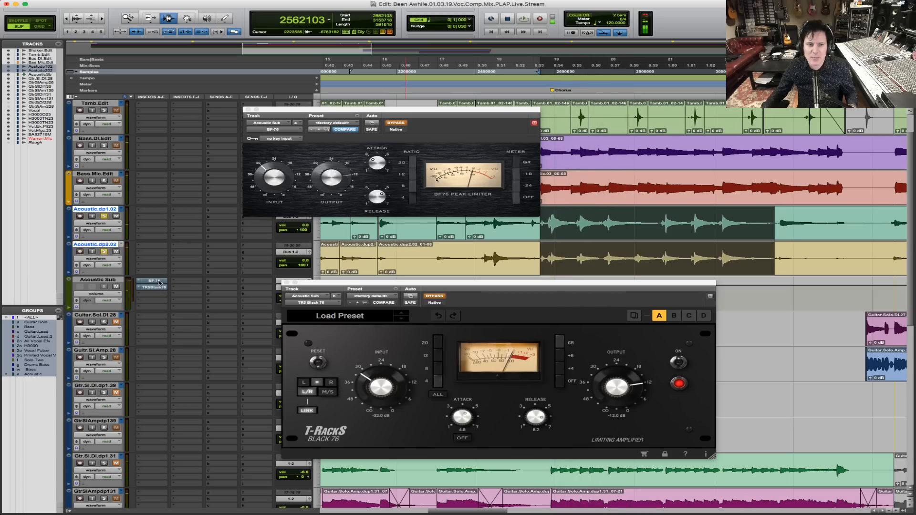
{"action": "left_click", "coordinate": [158, 282], "text": "super"}
{"action": "key", "text": "space"}
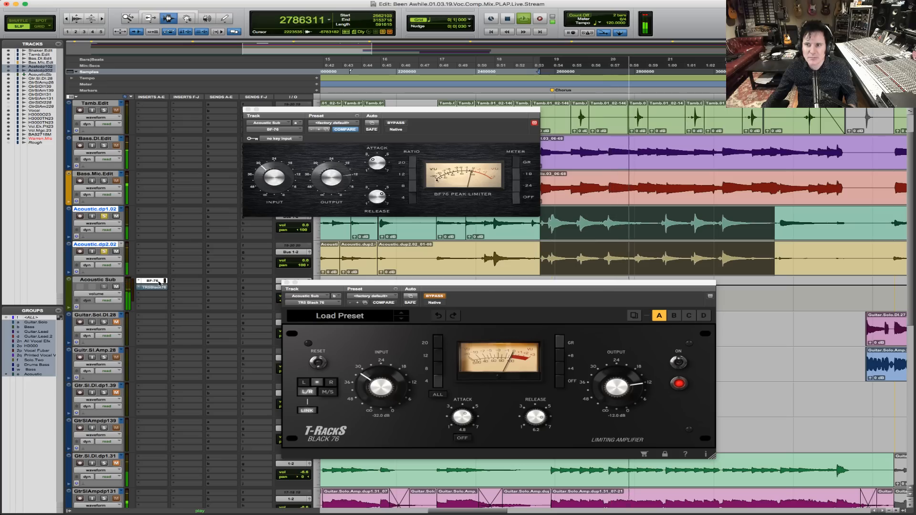
Stop playback, place the cursor at sample 2565617 and audition the acoustic guitars with the BF-76 bypassed.
{"action": "key", "text": "space"}
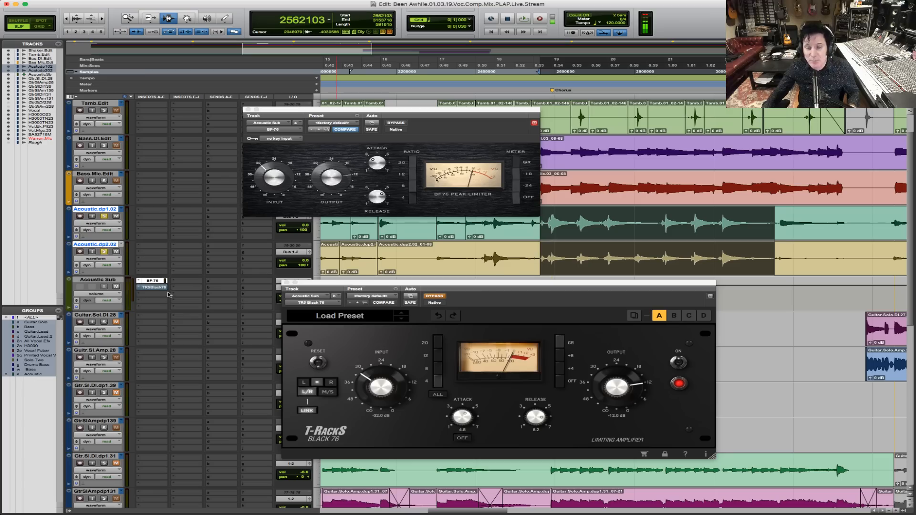
{"action": "left_click", "coordinate": [542, 237]}
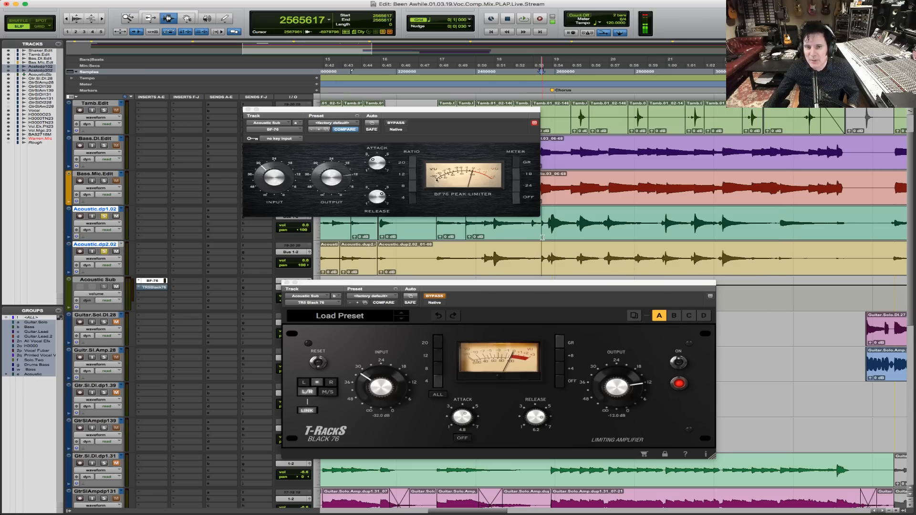
{"action": "left_click", "coordinate": [403, 124]}
{"action": "key", "text": "space"}
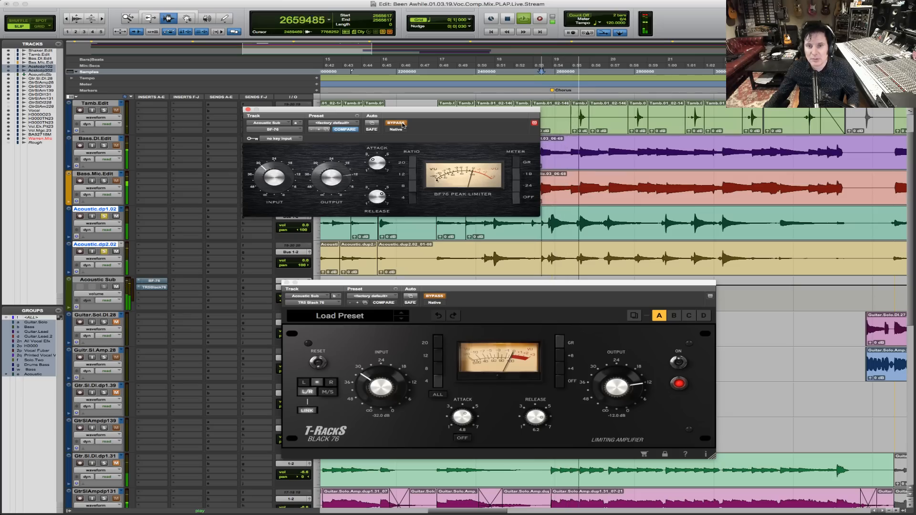
Reactivate the BF-76 on Acoustic Sub and replay the acoustics from the same point.
{"action": "key", "text": "space"}
{"action": "left_click", "coordinate": [404, 124]}
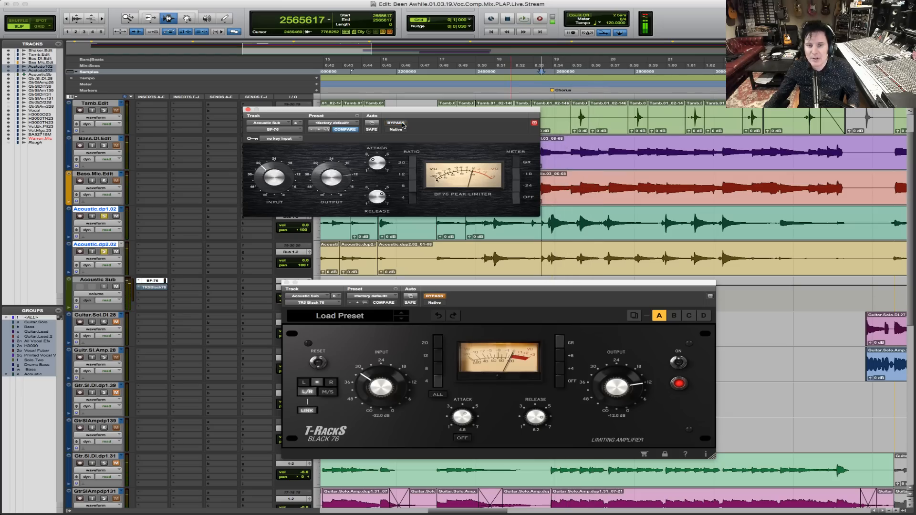
{"action": "key", "text": "space"}
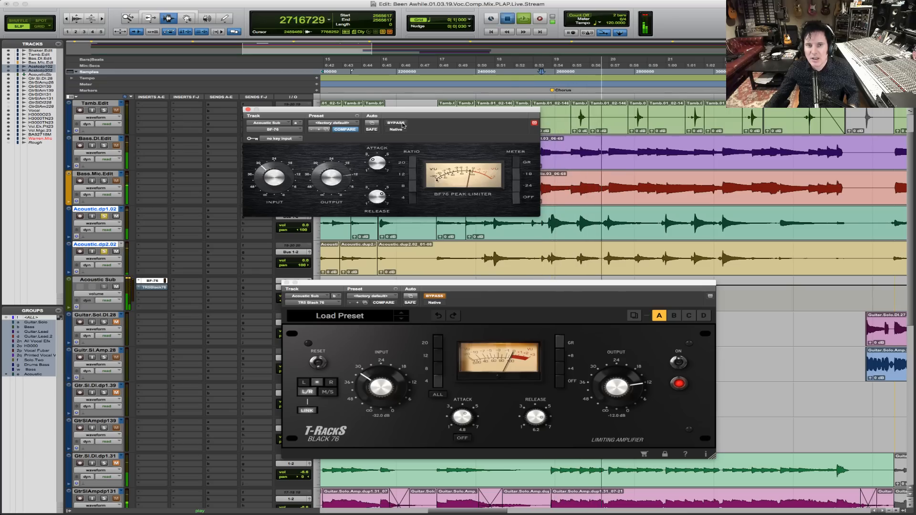
{"action": "key", "text": "space"}
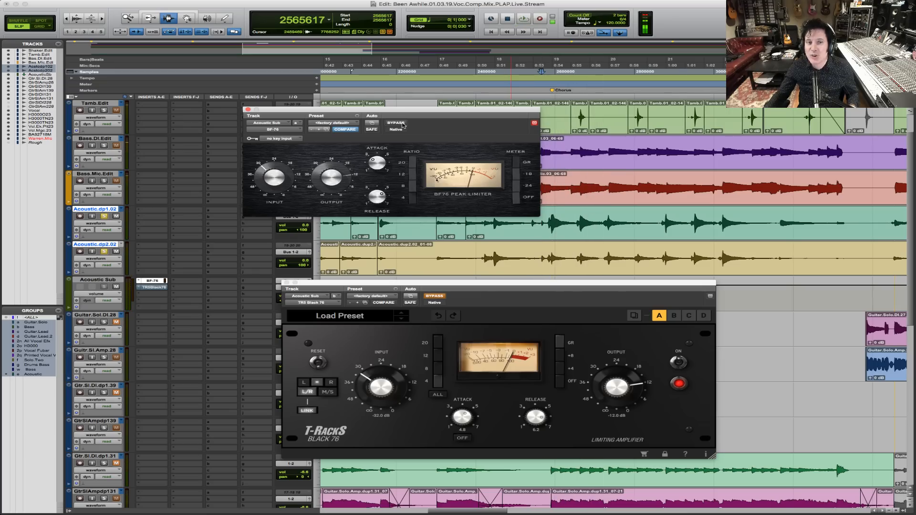
Bypass the BF-76 and play the acoustics from sample 2565617 with both compressors bypassed.
{"action": "left_click", "coordinate": [396, 123]}
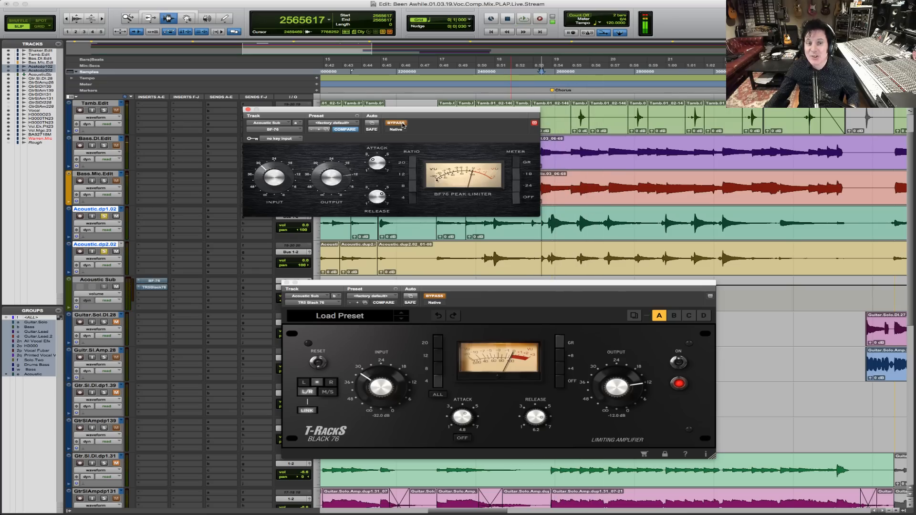
{"action": "left_click", "coordinate": [435, 297]}
{"action": "left_click", "coordinate": [436, 297]}
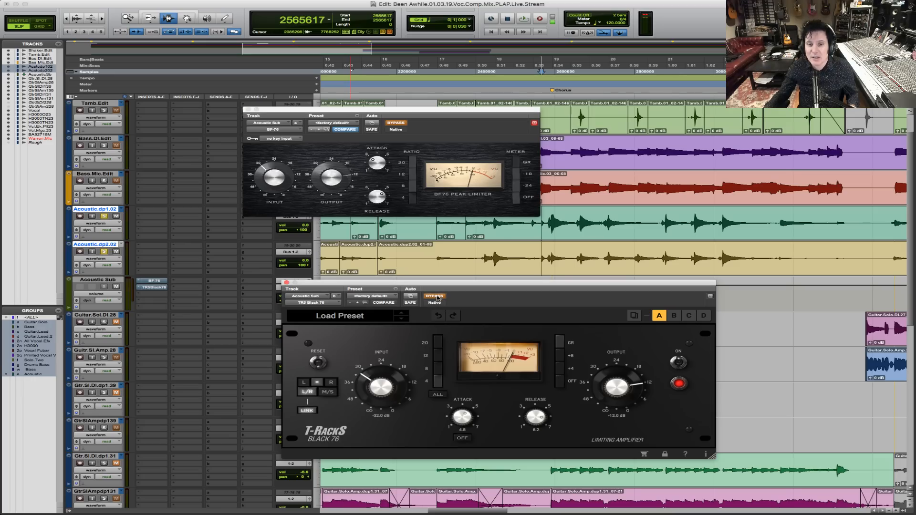
{"action": "key", "text": "space"}
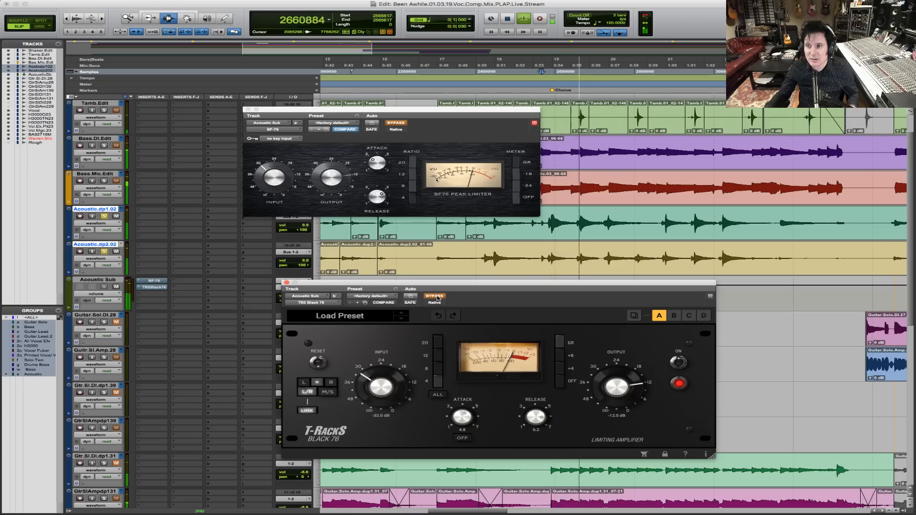
{"action": "key", "text": "space"}
Reactivate the TR5 Black 76 on Acoustic Sub and audition the passage through it twice.
{"action": "left_click", "coordinate": [436, 297]}
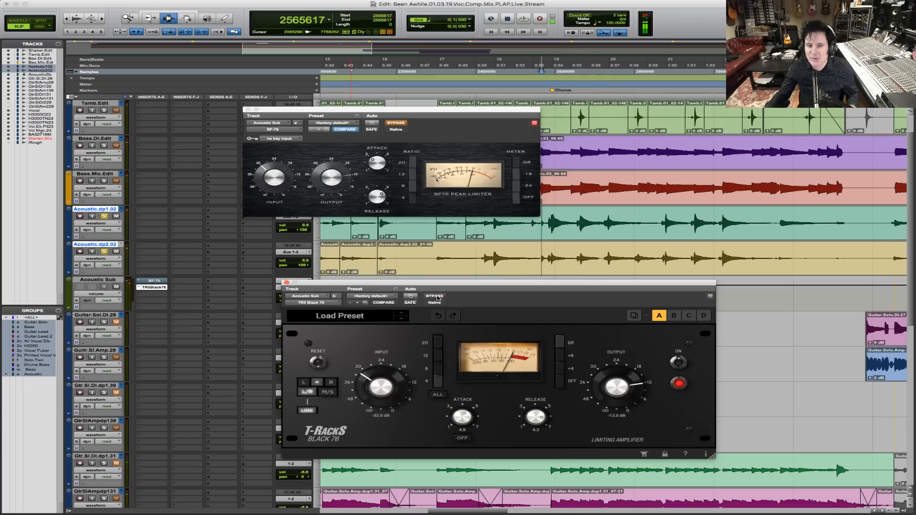
{"action": "key", "text": "space"}
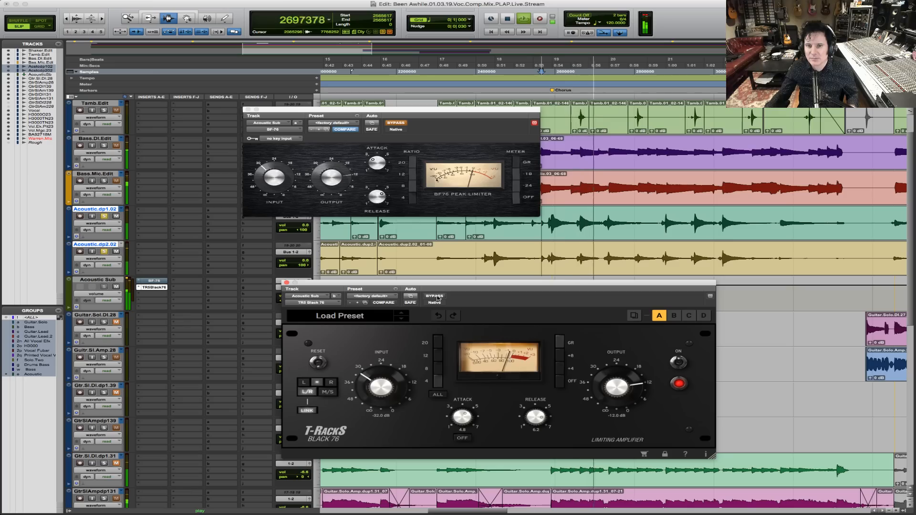
{"action": "key", "text": "space"}
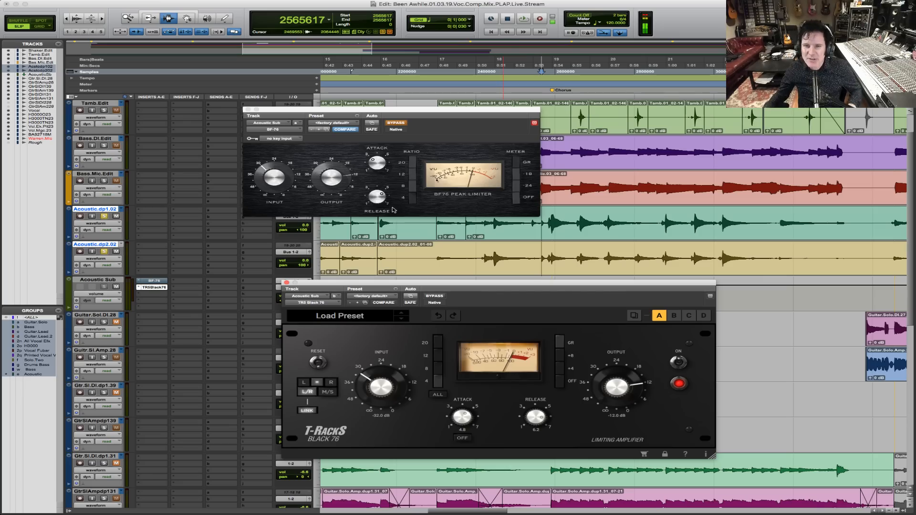
{"action": "key", "text": "space"}
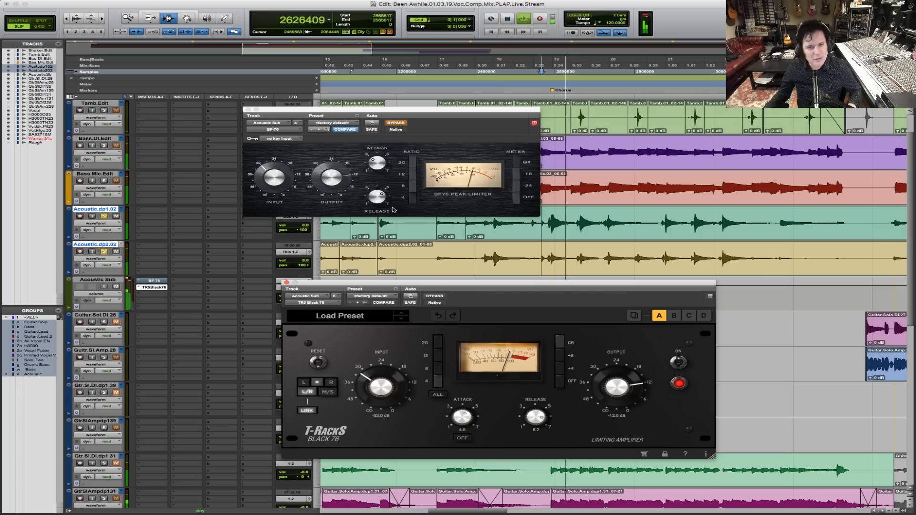
{"action": "key", "text": "space"}
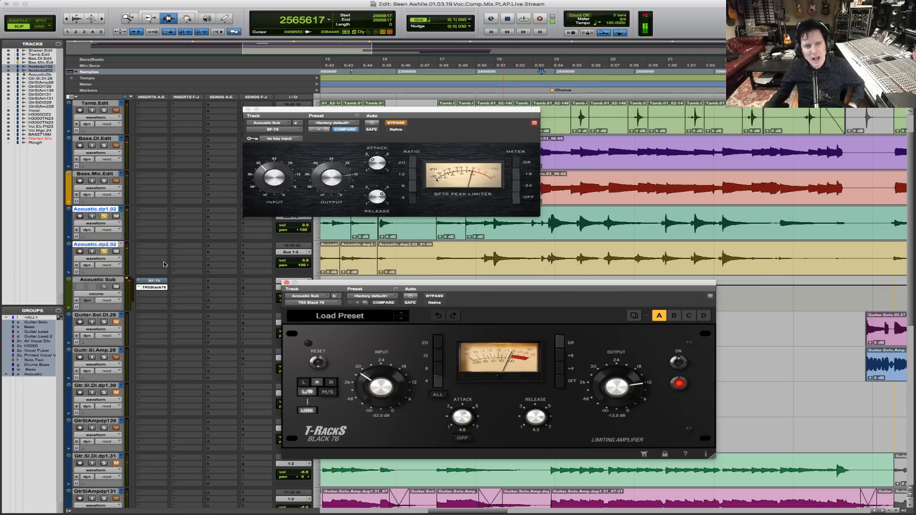
Make the BF-76 insert on Acoustic Sub inactive and close both compressor windows.
{"action": "left_click", "coordinate": [154, 281], "text": "ctrl+super"}
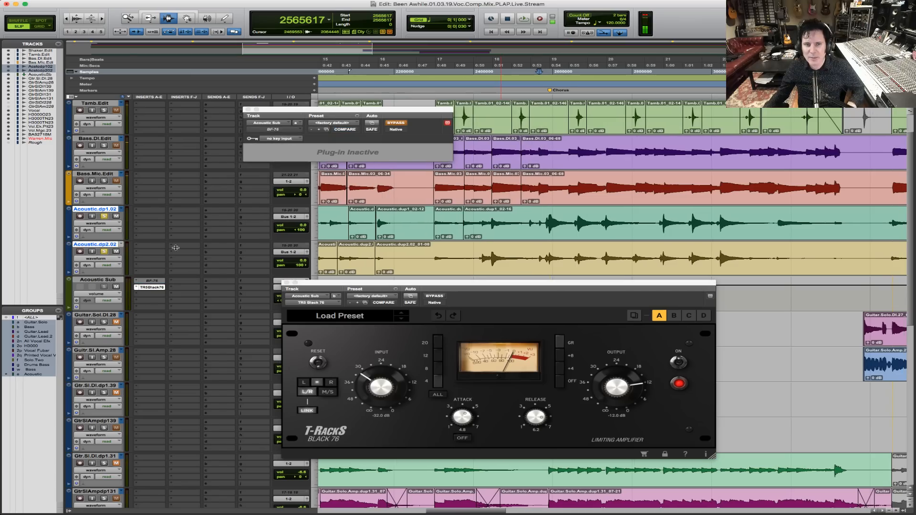
{"action": "left_click", "coordinate": [246, 110]}
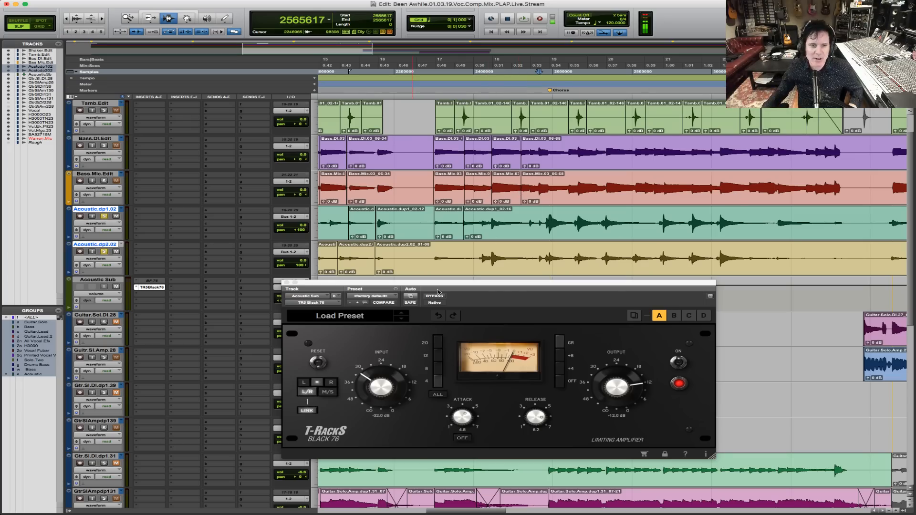
{"action": "left_click", "coordinate": [286, 283]}
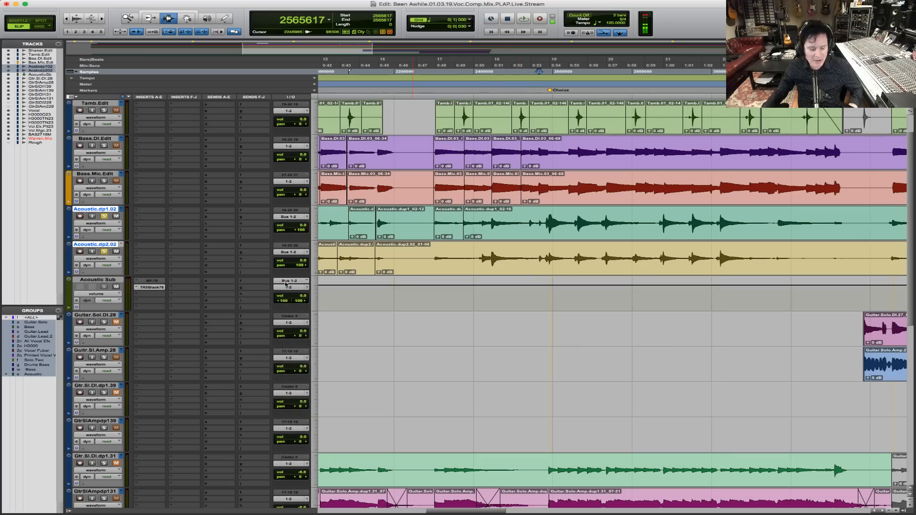
Show the whole song arrangement and select the entire clip on the Vocal track.
{"action": "key", "text": "r"}
{"action": "key", "text": "r"}
{"action": "key", "text": "r"}
{"action": "key", "text": "F5"}
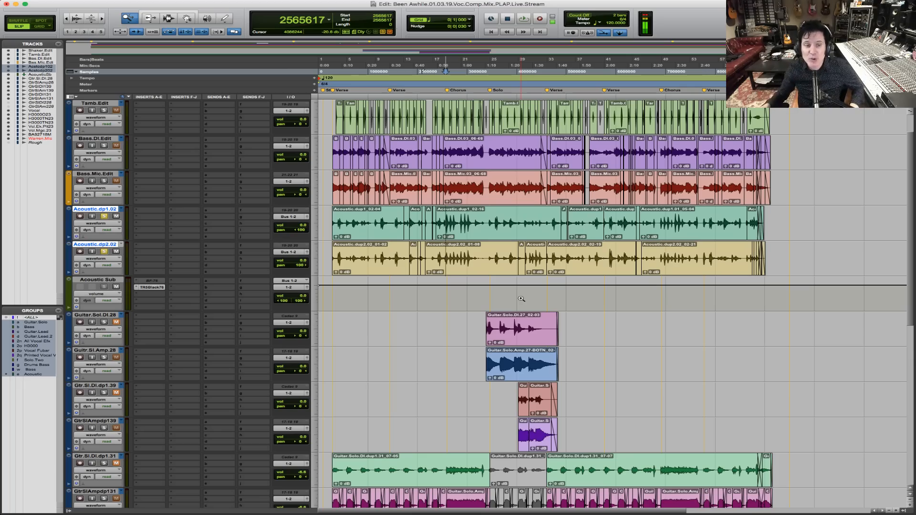
{"action": "left_click_drag", "start_coordinate": [473, 344], "coordinate": [223, 308]}
{"action": "key", "text": "r"}
{"action": "key", "text": "r"}
{"action": "key", "text": "F5"}
{"action": "scroll", "coordinate": [490, 383], "scroll_direction": "down", "scroll_amount": 10}
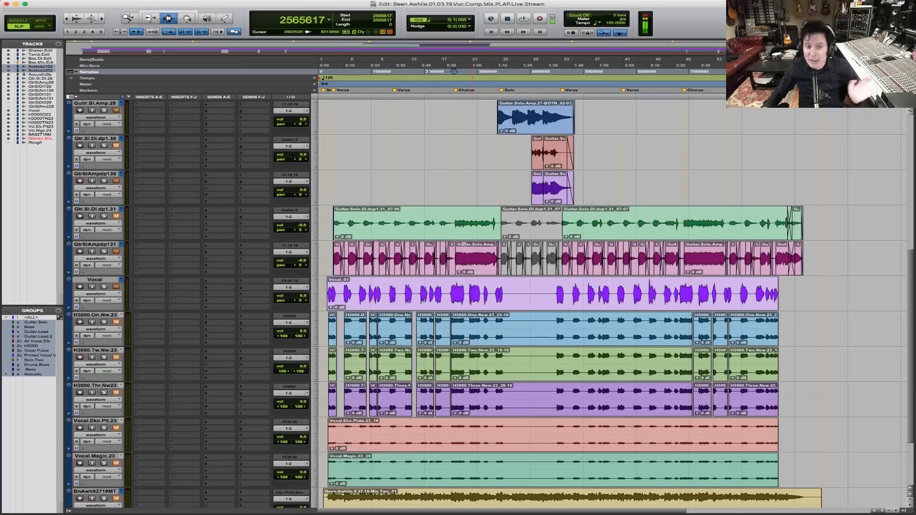
{"action": "double_click", "coordinate": [394, 300]}
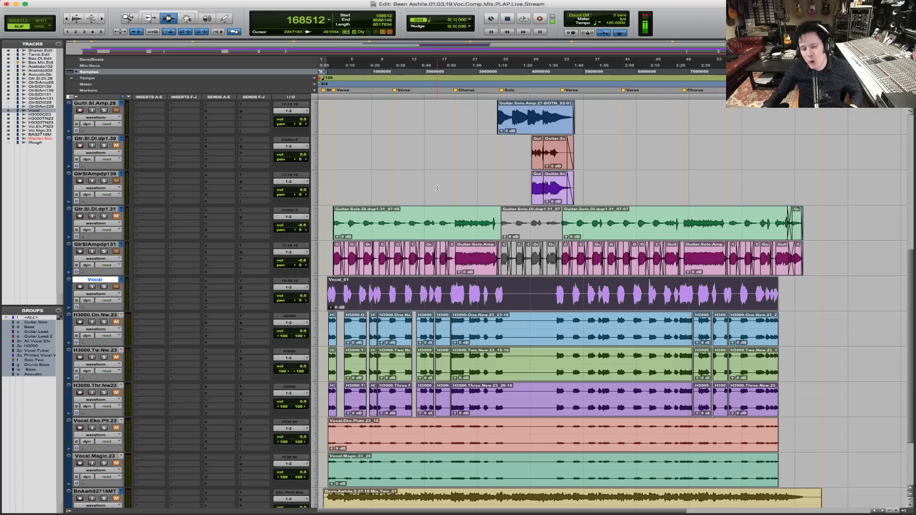
Insert a stereo REQ 2 equalizer below the TR5 Black 76 on Acoustic Sub and set its low band to high-pass.
{"action": "scroll", "coordinate": [437, 188], "scroll_direction": "up", "scroll_amount": 10}
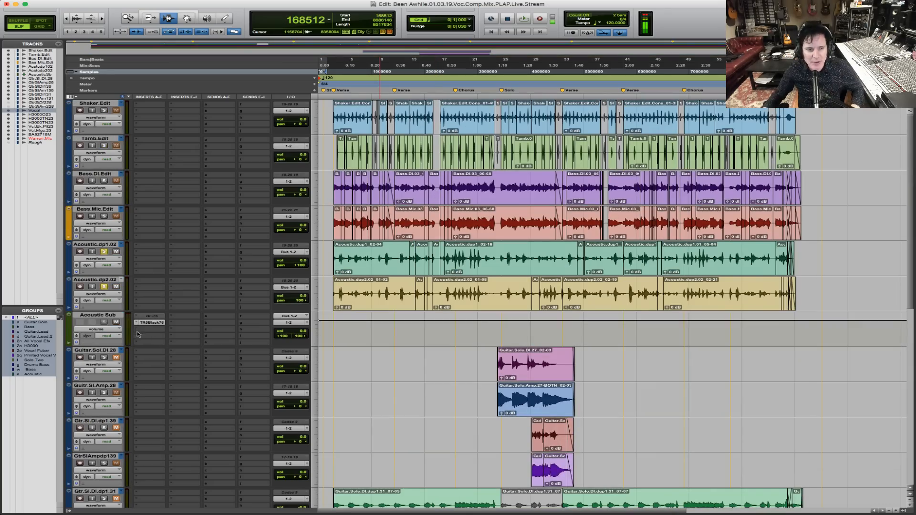
{"action": "left_click", "coordinate": [139, 333]}
{"action": "mouse_move", "coordinate": [162, 343]}
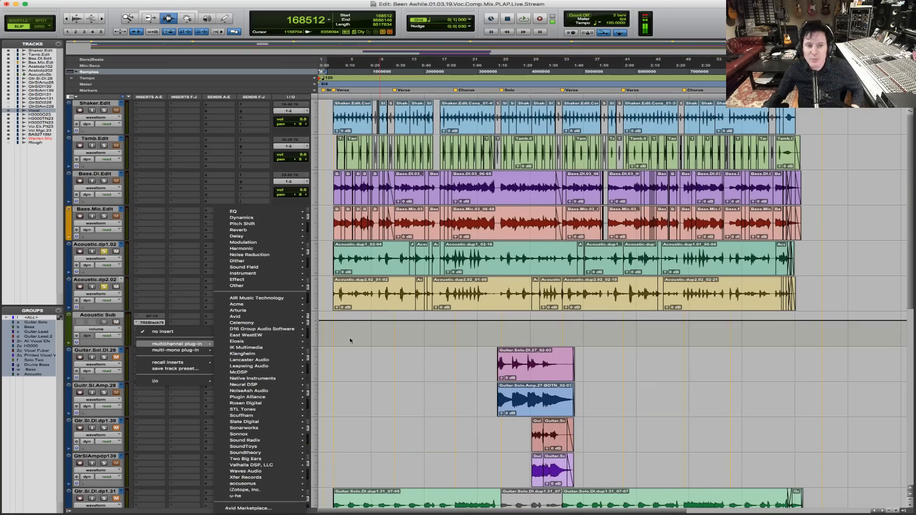
{"action": "mouse_move", "coordinate": [287, 212]}
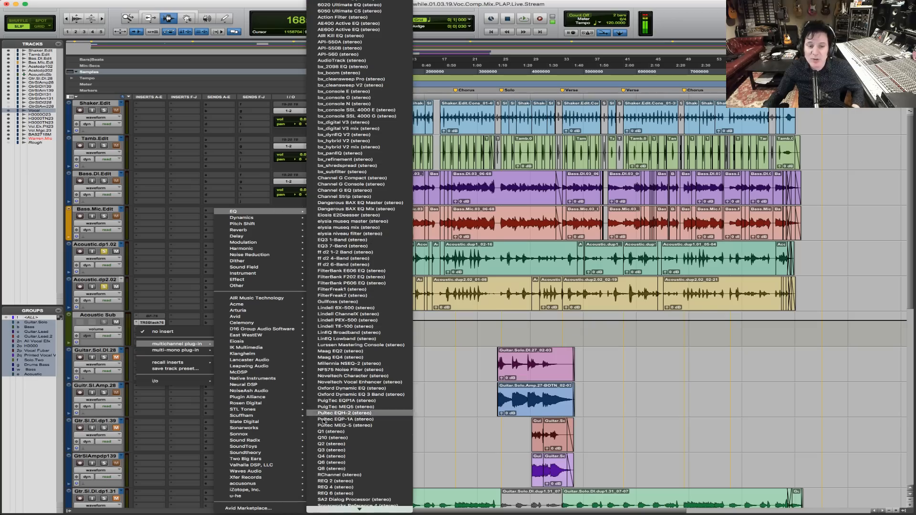
{"action": "left_click", "coordinate": [335, 481]}
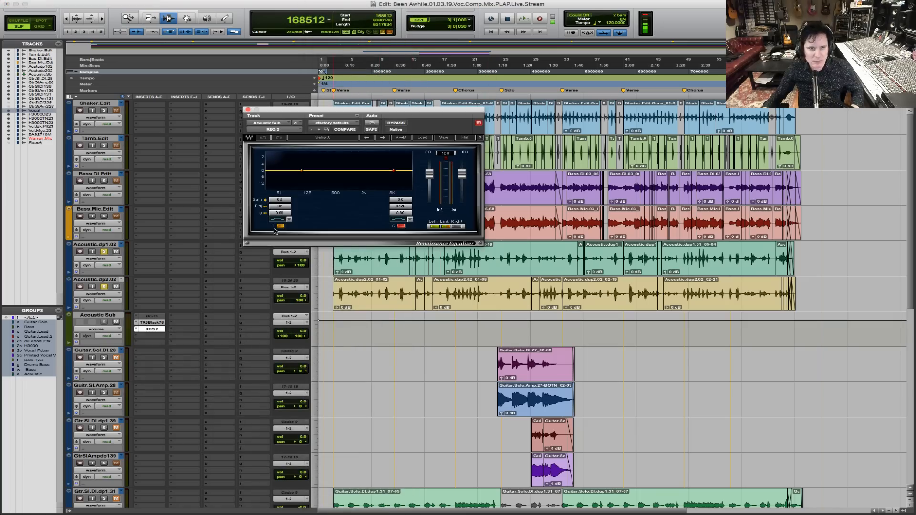
{"action": "left_click", "coordinate": [281, 221]}
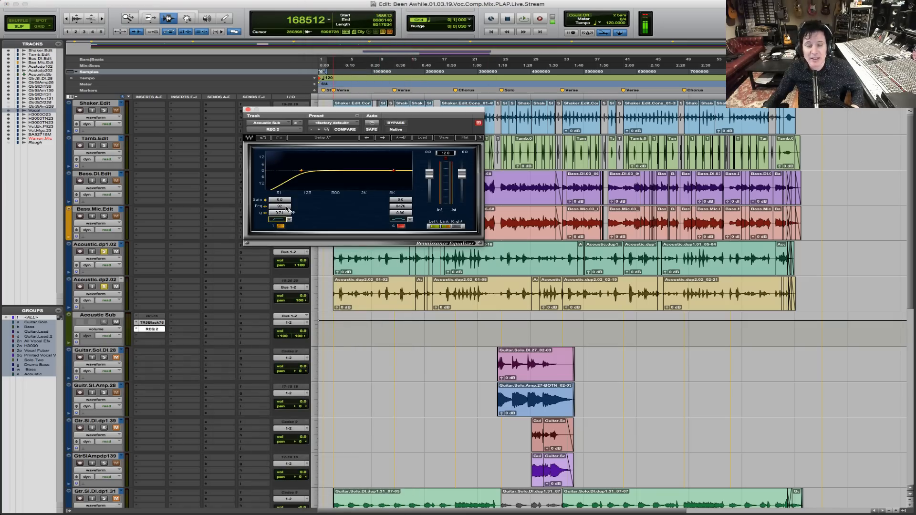
Play the acoustics from sample 289676 and compare them with the REQ 2 active, bypassed and active again.
{"action": "left_click", "coordinate": [342, 260]}
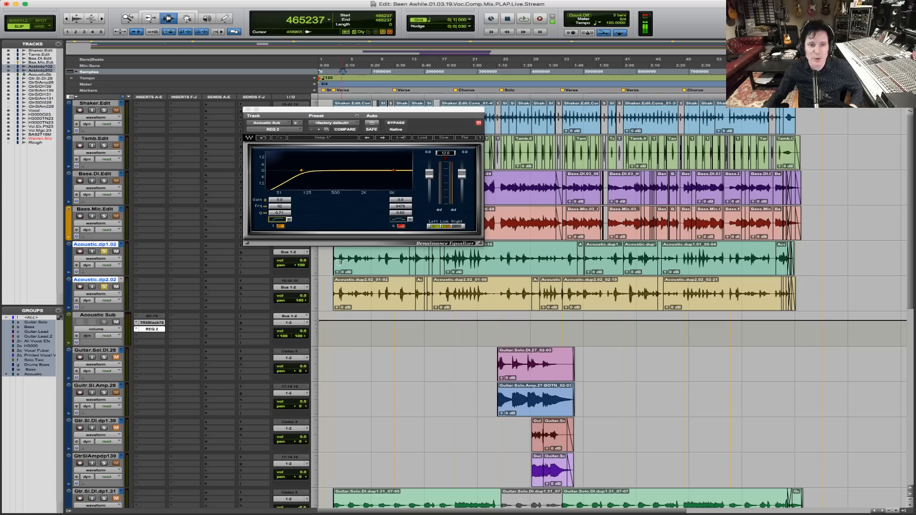
{"action": "key", "text": "space"}
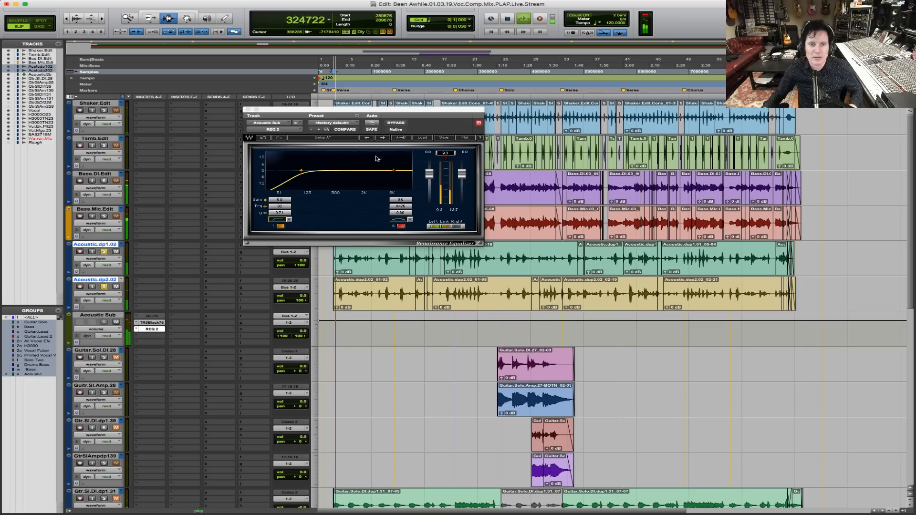
{"action": "left_click", "coordinate": [397, 123]}
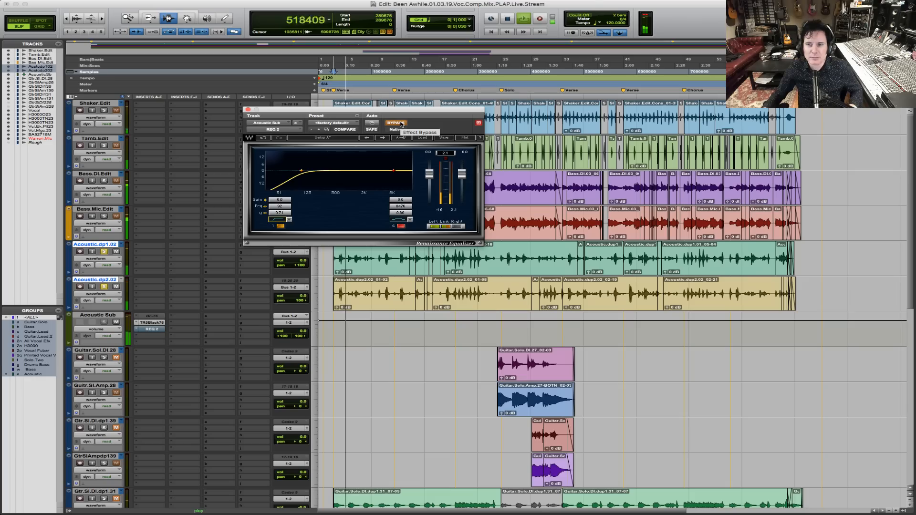
{"action": "left_click", "coordinate": [397, 124]}
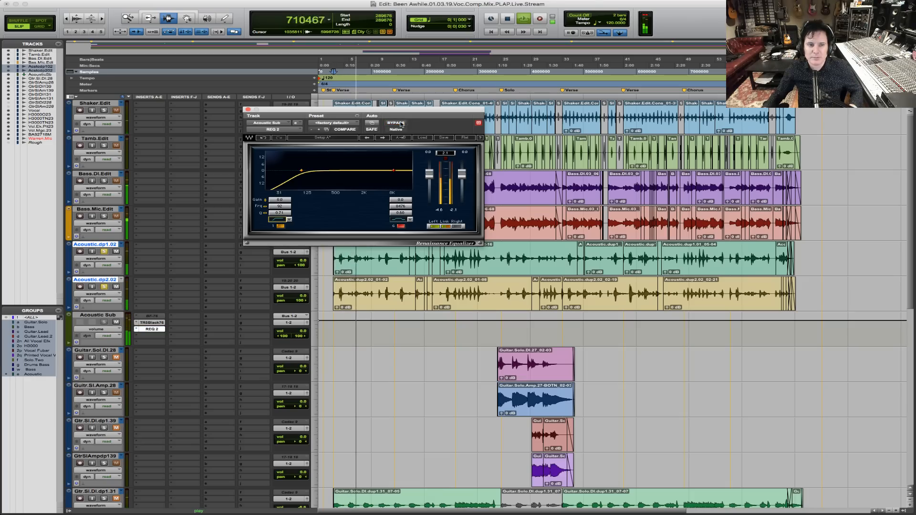
{"action": "key", "text": "space"}
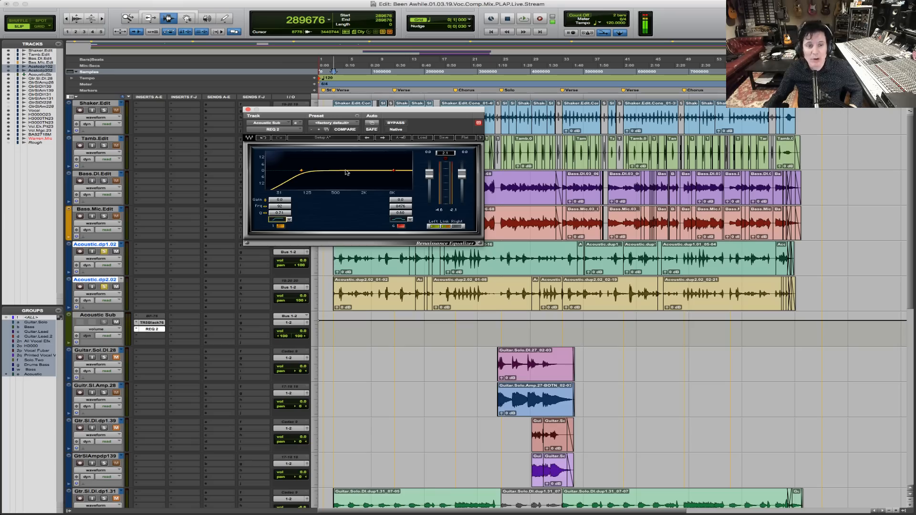
Unsolo the two grouped acoustic guitar tracks and close the REQ 2 window.
{"action": "left_click", "coordinate": [104, 287]}
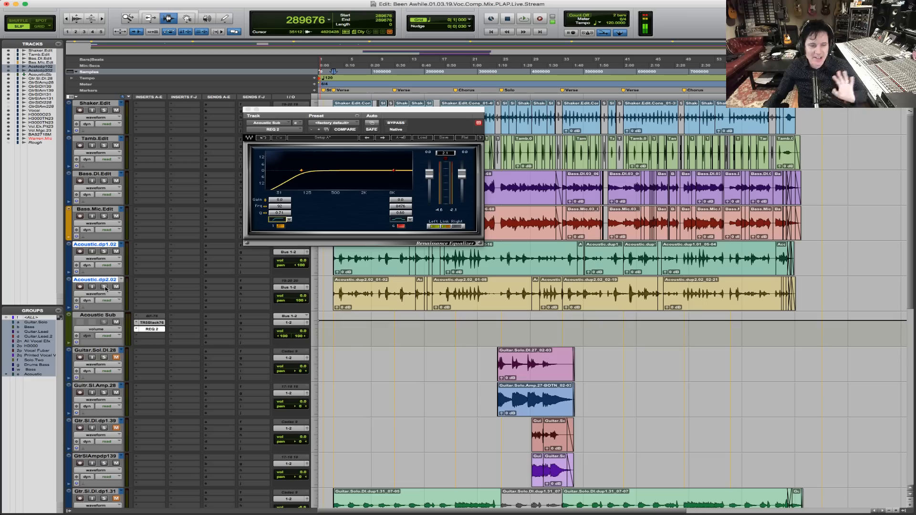
{"action": "left_click", "coordinate": [248, 110]}
{"action": "left_click", "coordinate": [331, 253]}
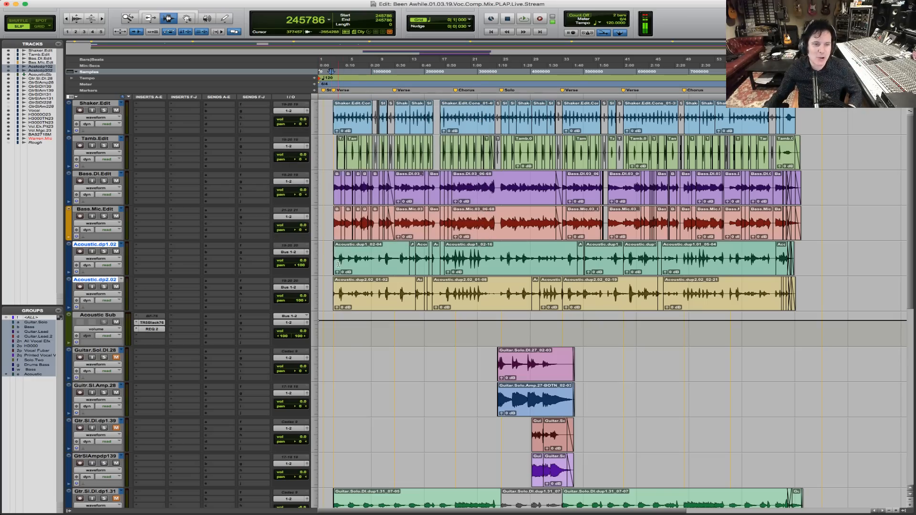
Select the full clip on the Vocal track and solo that track.
{"action": "scroll", "coordinate": [354, 326], "scroll_direction": "down", "scroll_amount": 7}
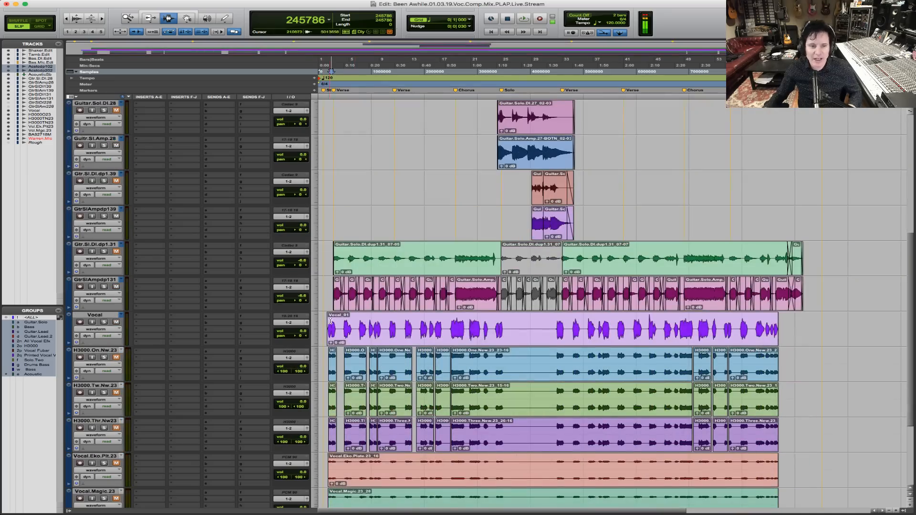
{"action": "left_click", "coordinate": [95, 315]}
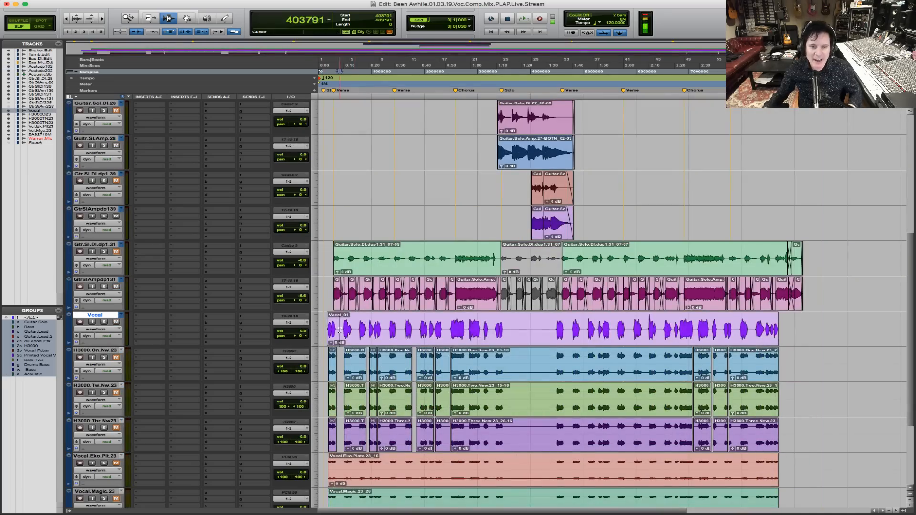
{"action": "left_click", "coordinate": [104, 323]}
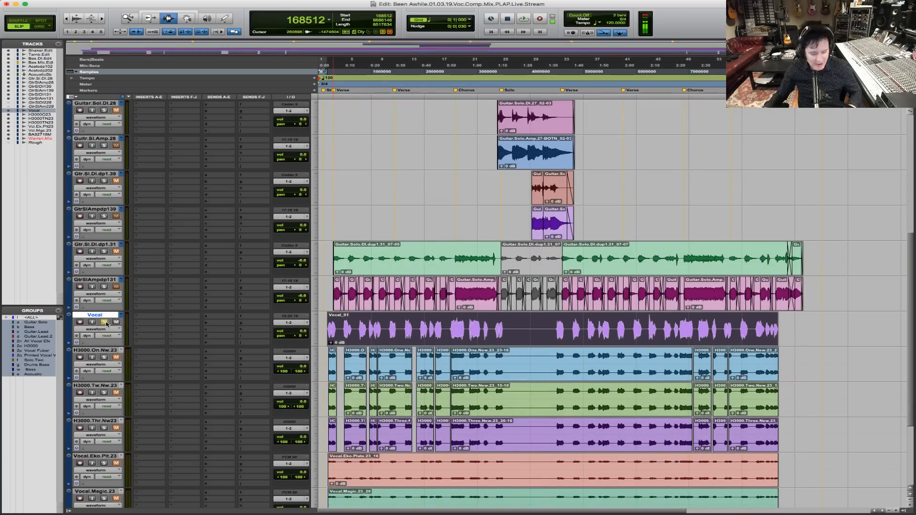
Play the soloed vocal from sample 168512 with the waveforms enlarged around the first verse.
{"action": "key", "text": "super+["}
{"action": "key", "text": "F5"}
{"action": "left_click_drag", "start_coordinate": [568, 336], "coordinate": [174, 311]}
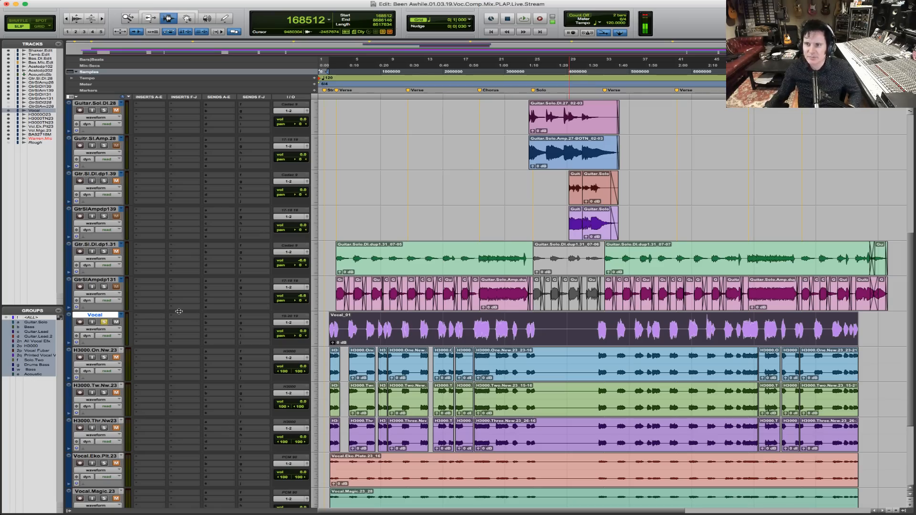
{"action": "key", "text": "space"}
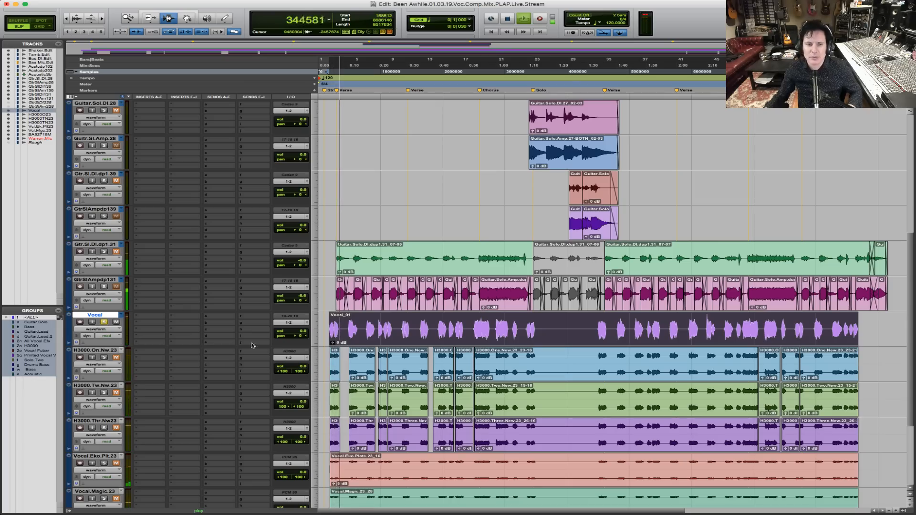
{"action": "key", "text": "t"}
{"action": "key", "text": "t"}
{"action": "key", "text": "t"}
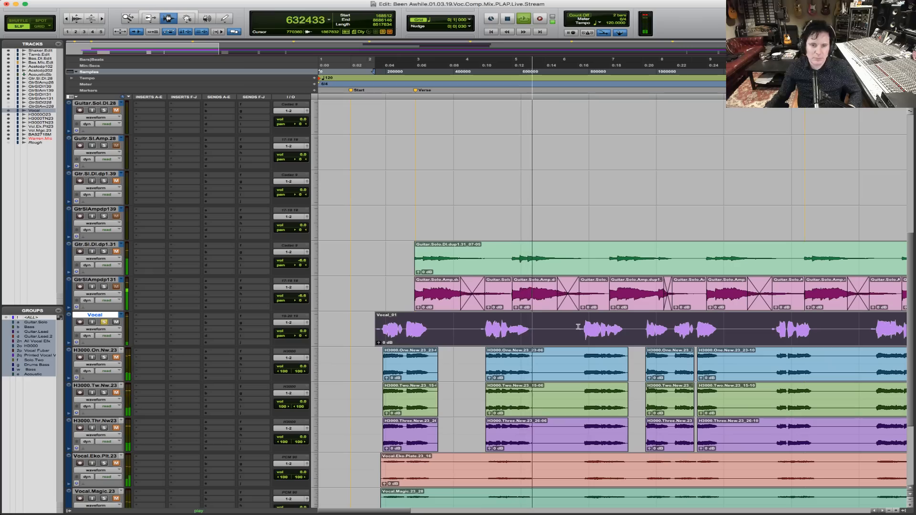
{"action": "key", "text": "space"}
{"action": "key", "text": "F6"}
{"action": "left_click", "coordinate": [579, 328]}
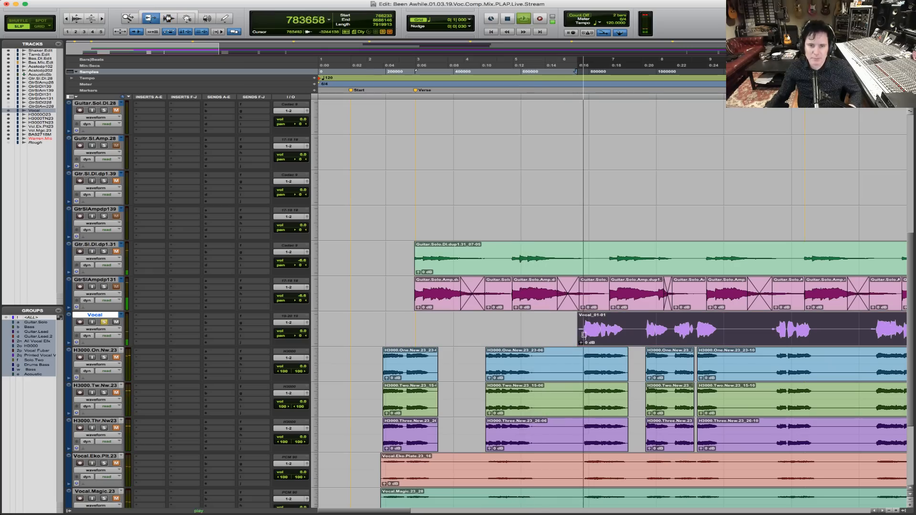
{"action": "key", "text": "F7"}
{"action": "key", "text": "super+z"}
Play the vocal from sample 766233 and again from sample 2476158, just before the chorus.
{"action": "left_click", "coordinate": [577, 333]}
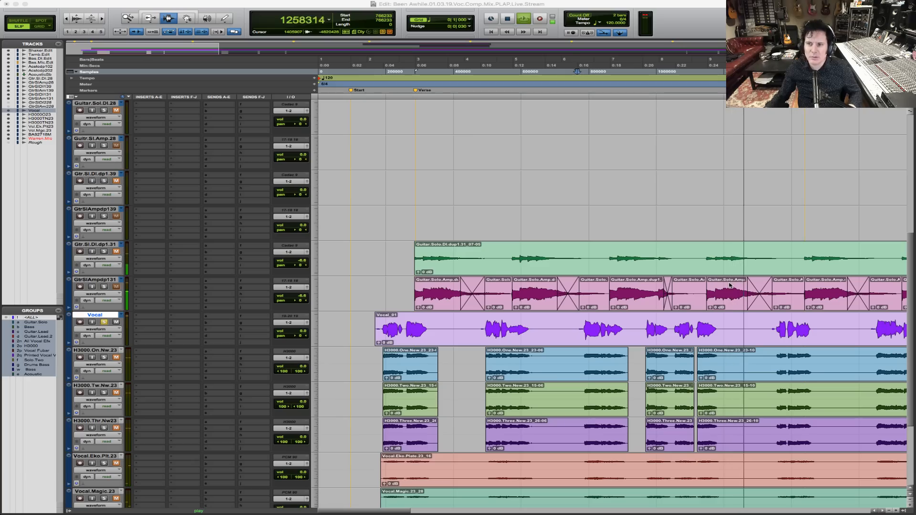
{"action": "key", "text": "super+s"}
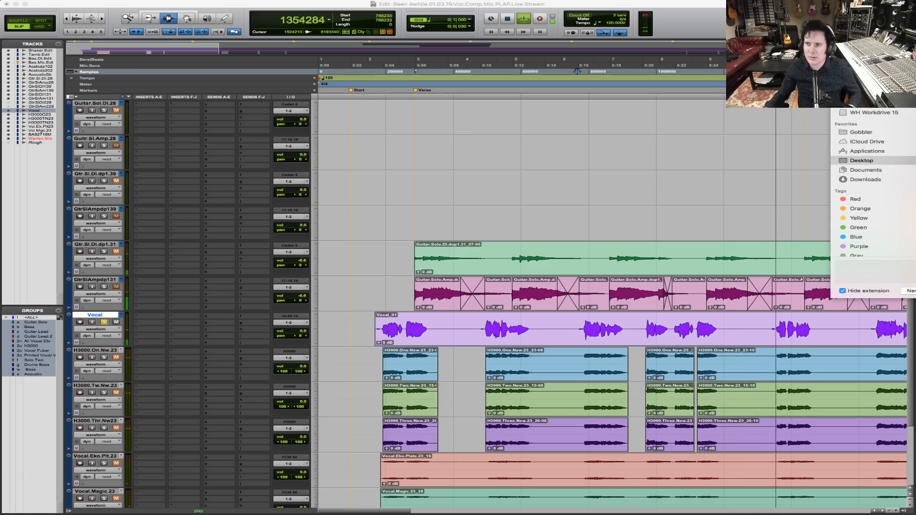
{"action": "key", "text": "Escape"}
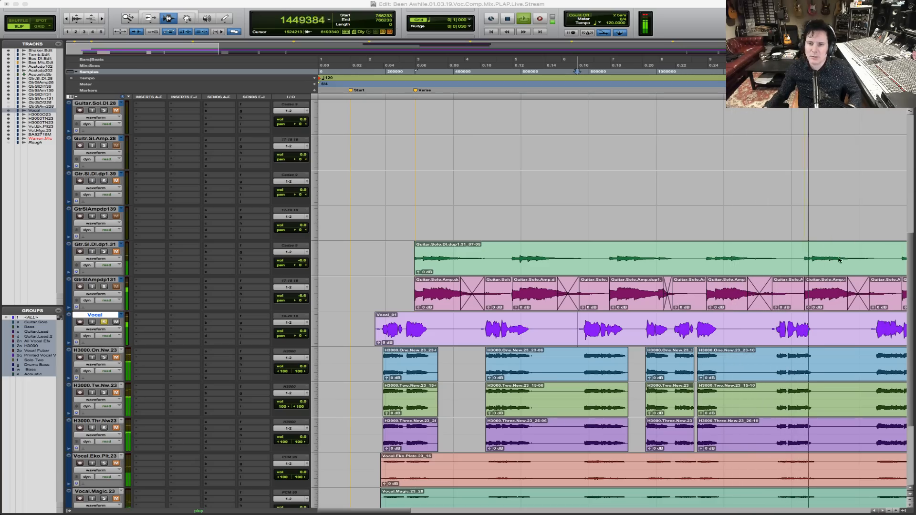
{"action": "left_click", "coordinate": [814, 261]}
{"action": "key", "text": "r"}
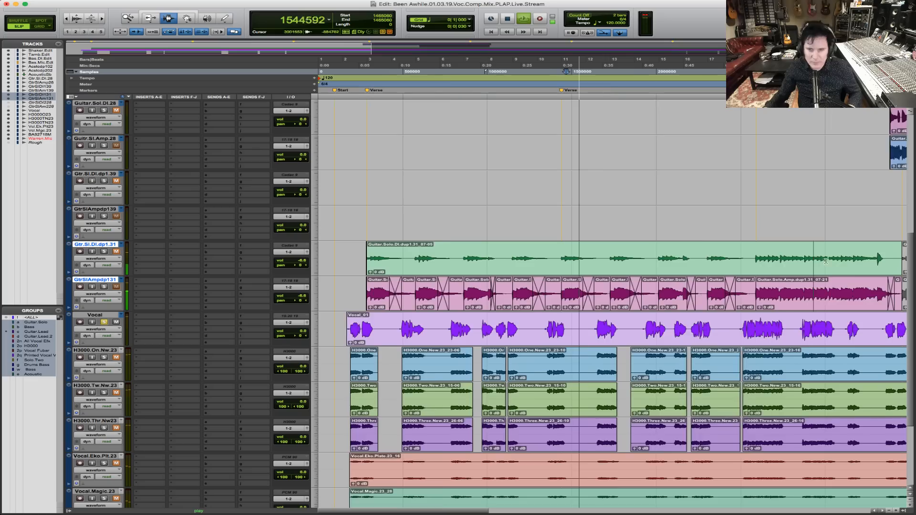
{"action": "key", "text": "r"}
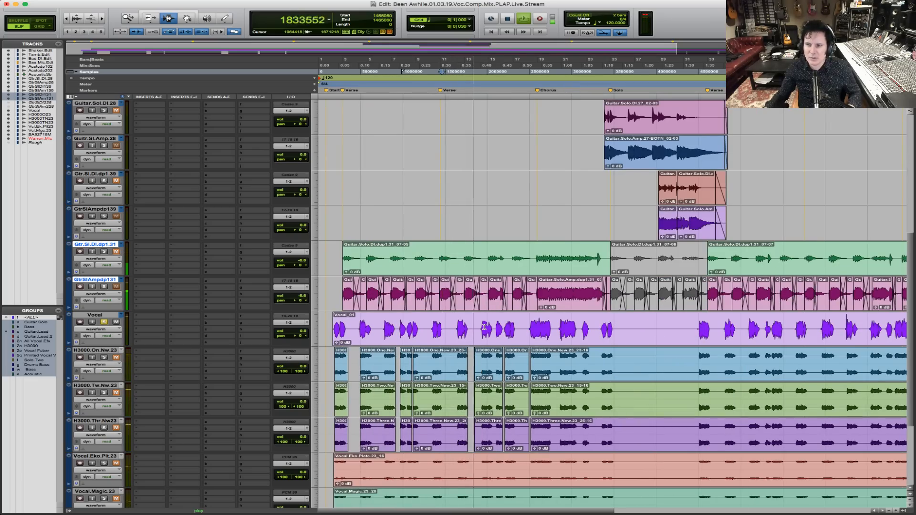
{"action": "left_click", "coordinate": [529, 329]}
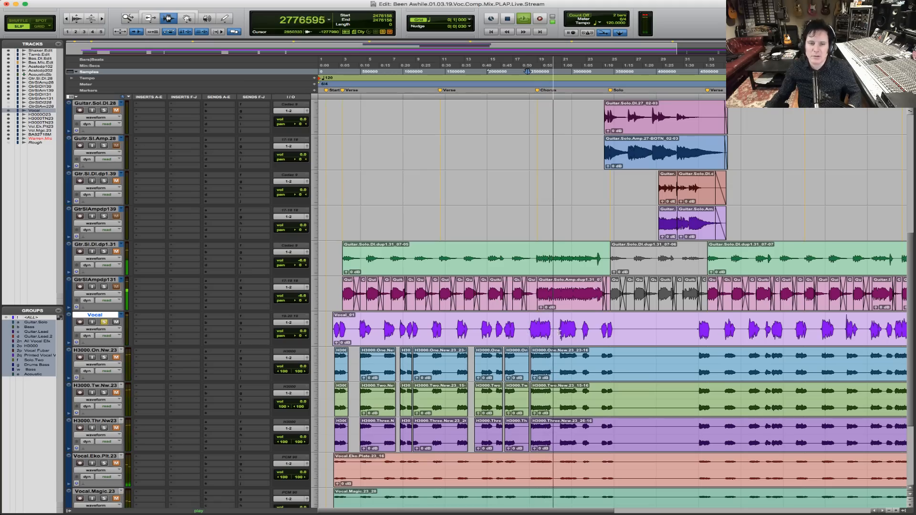
{"action": "key", "text": "space"}
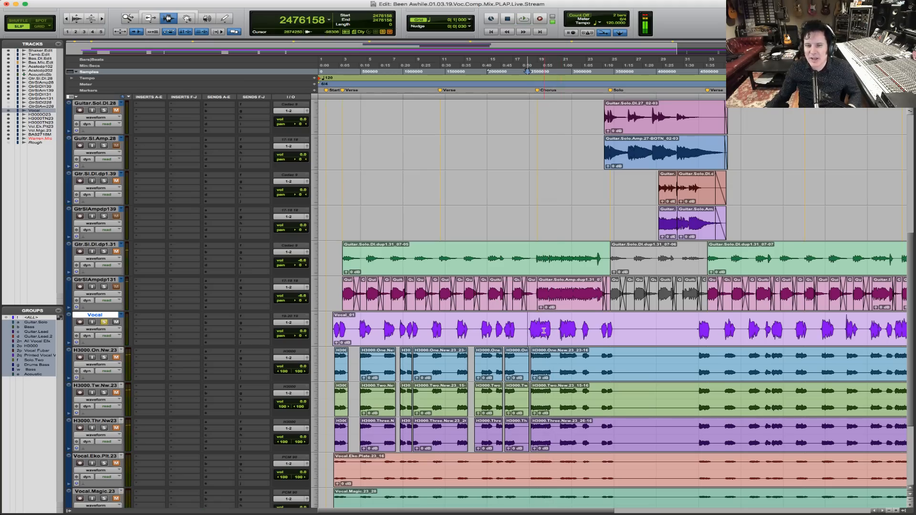
Play the vocal's chorus phrase from sample 2539733 and stop near its end.
{"action": "key", "text": "F5"}
{"action": "left_click_drag", "start_coordinate": [519, 332], "coordinate": [578, 336]}
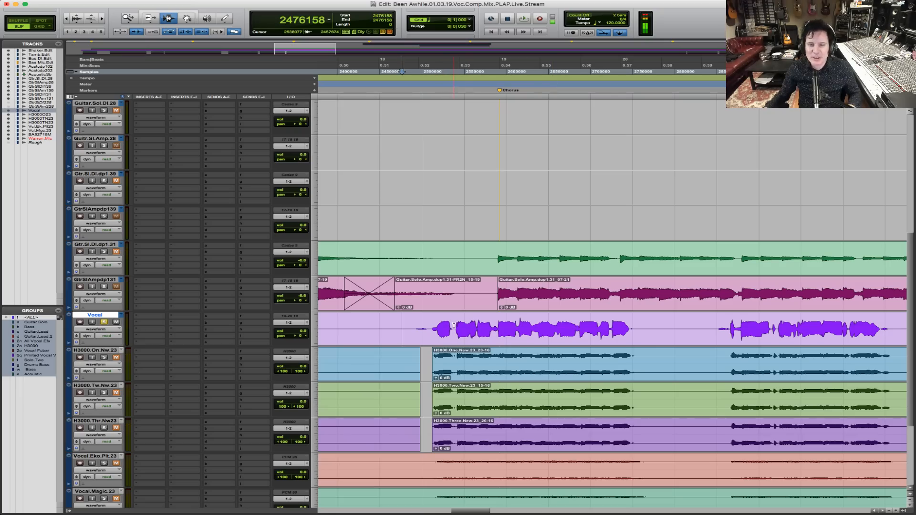
{"action": "left_click", "coordinate": [455, 326]}
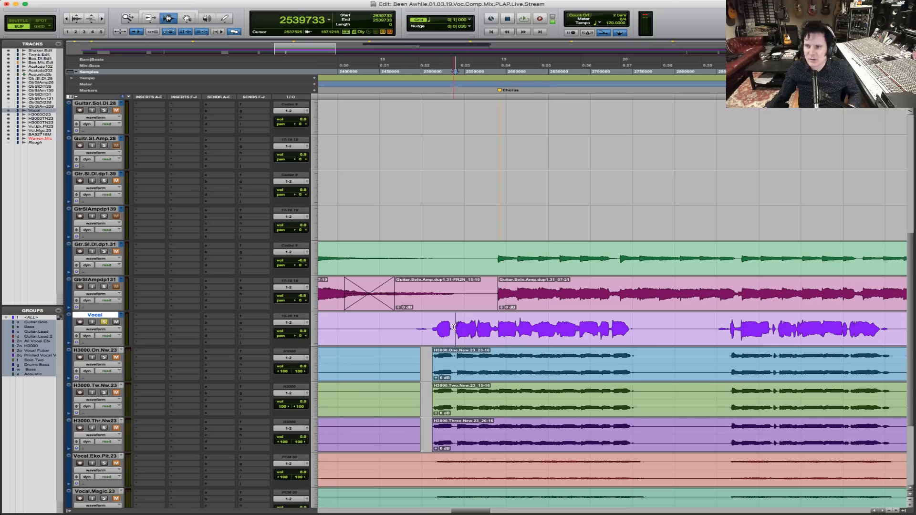
{"action": "key", "text": "space"}
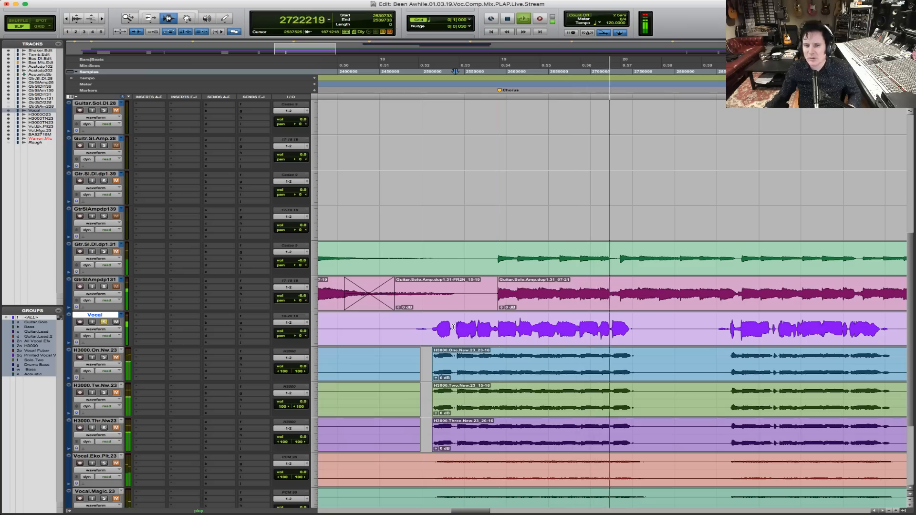
{"action": "key", "text": "space"}
Play the vocal's chorus entry several times from sample 2489501, stopping after each pass.
{"action": "left_click", "coordinate": [413, 328]}
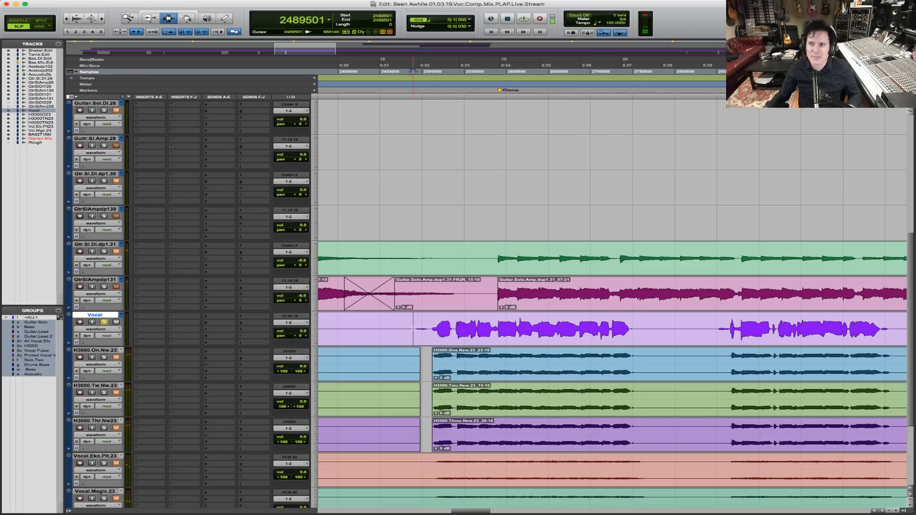
{"action": "key", "text": "space"}
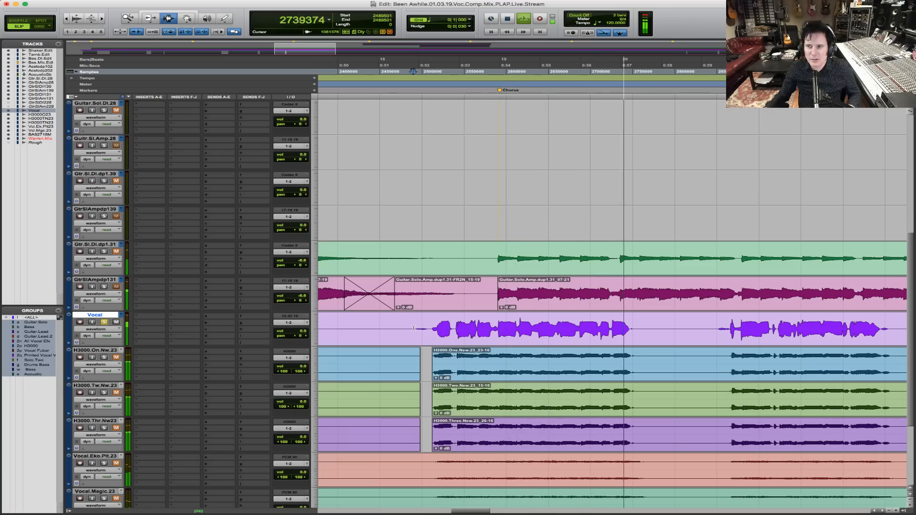
{"action": "key", "text": "space"}
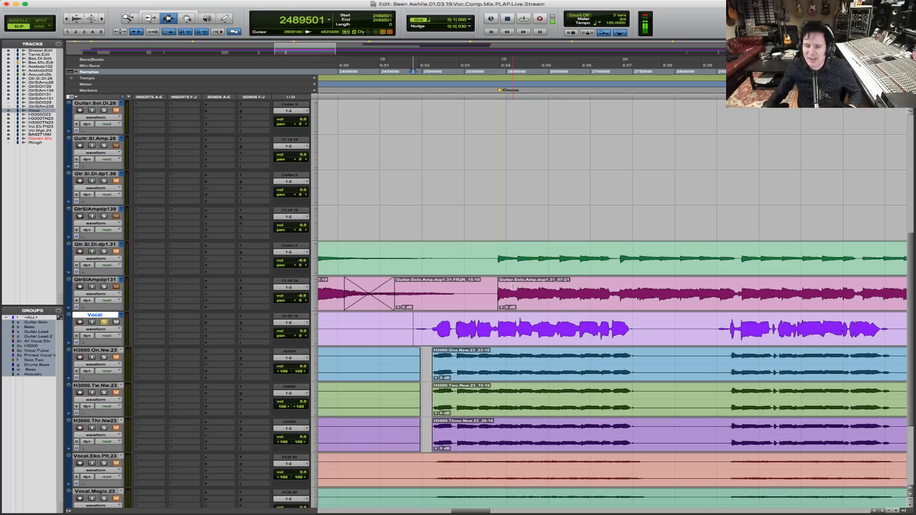
{"action": "key", "text": "space"}
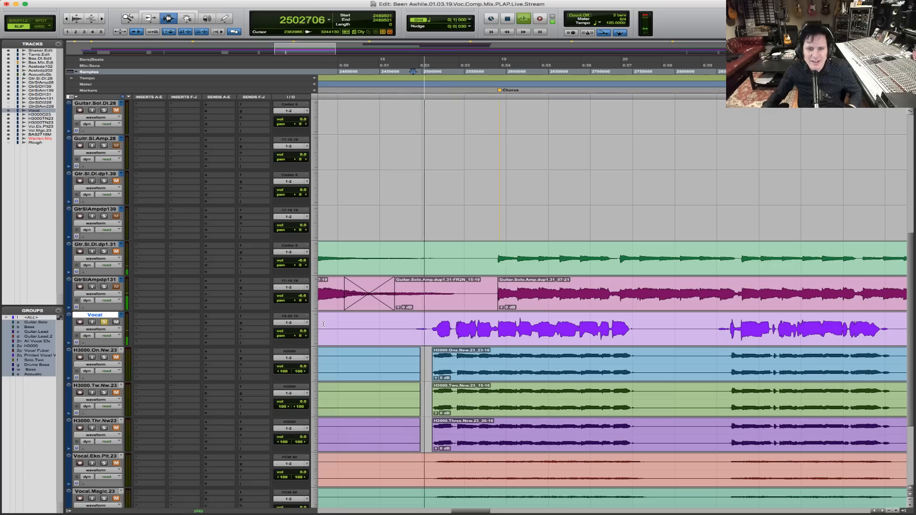
{"action": "key", "text": "space"}
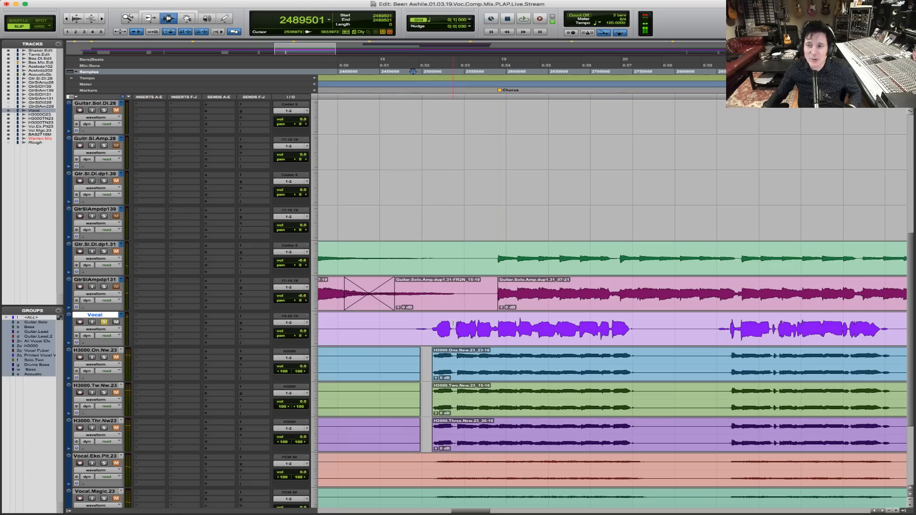
{"action": "key", "text": "space"}
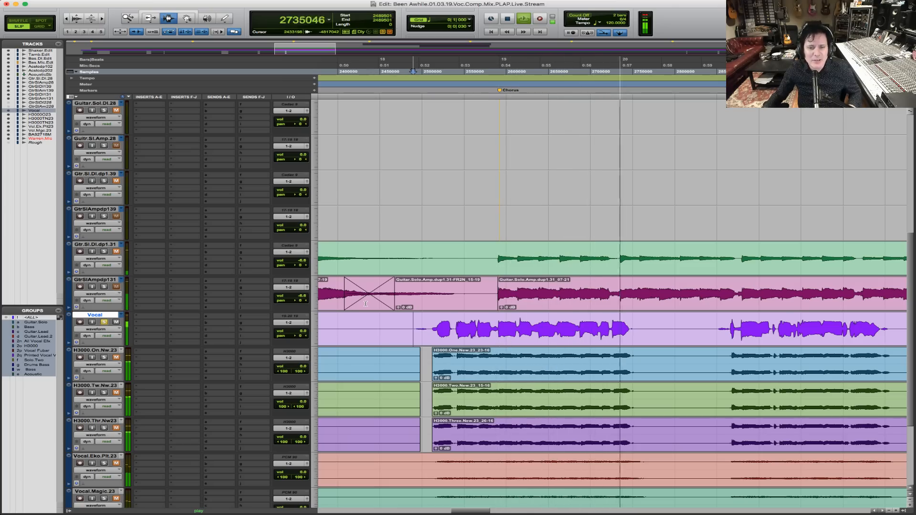
{"action": "key", "text": "space"}
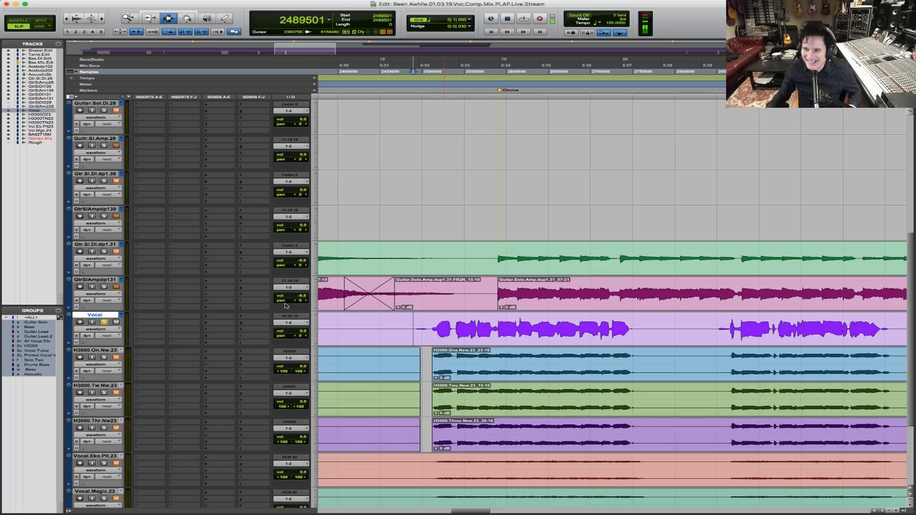
{"action": "key", "text": "space"}
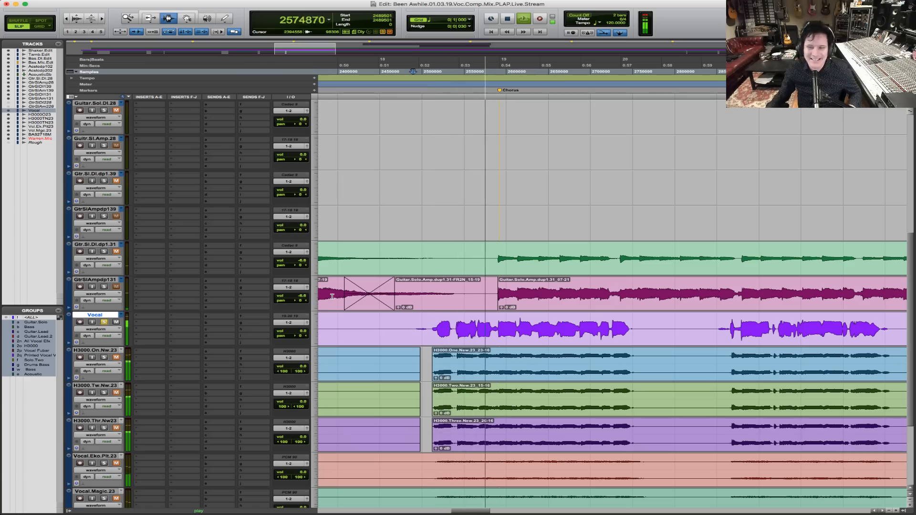
{"action": "key", "text": "space"}
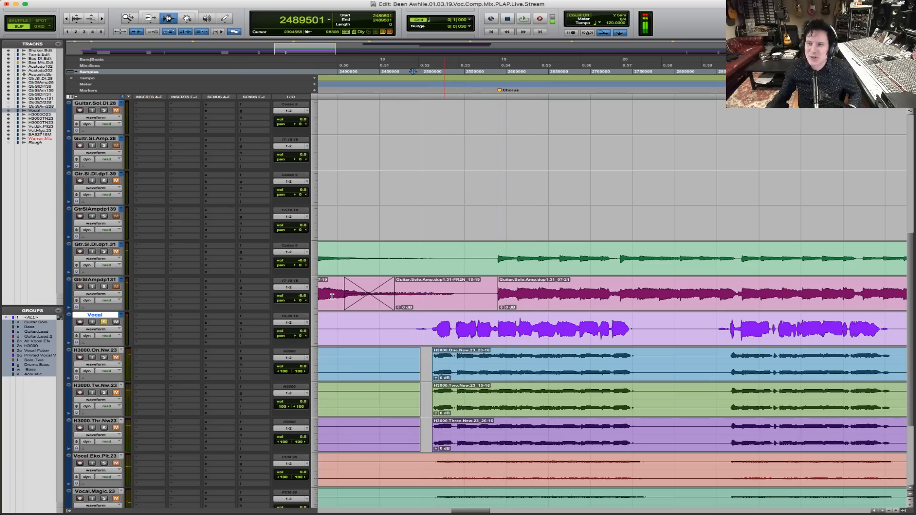
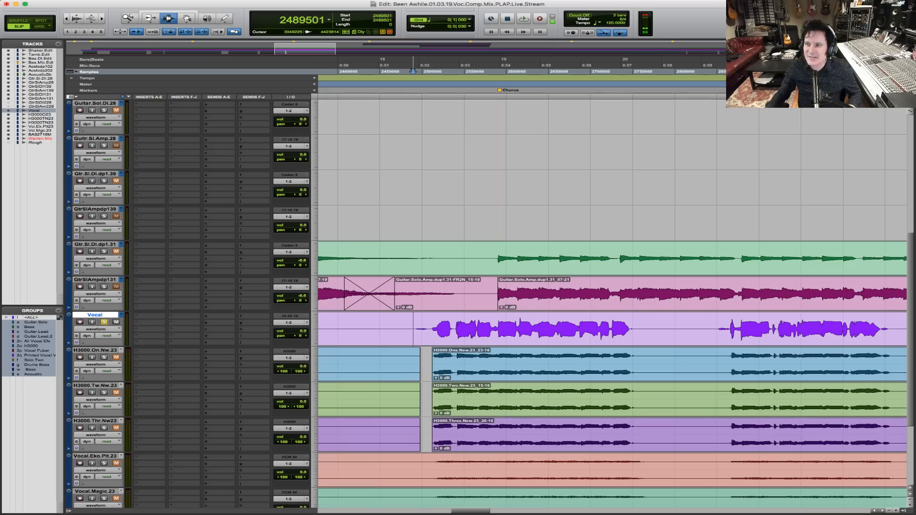
Set the playback start on the Vocal track to sample 2484533, just before the chorus phrase.
{"action": "key", "text": "super+Tab"}
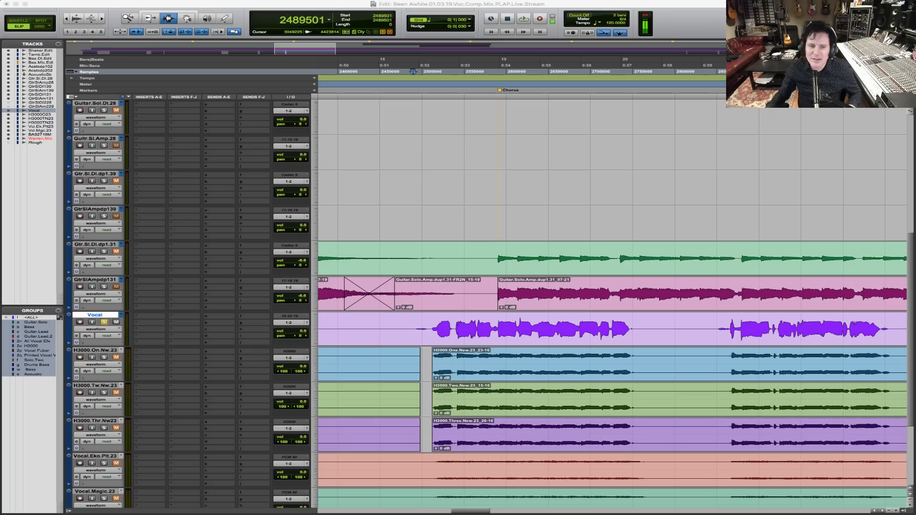
{"action": "left_click", "coordinate": [409, 325]}
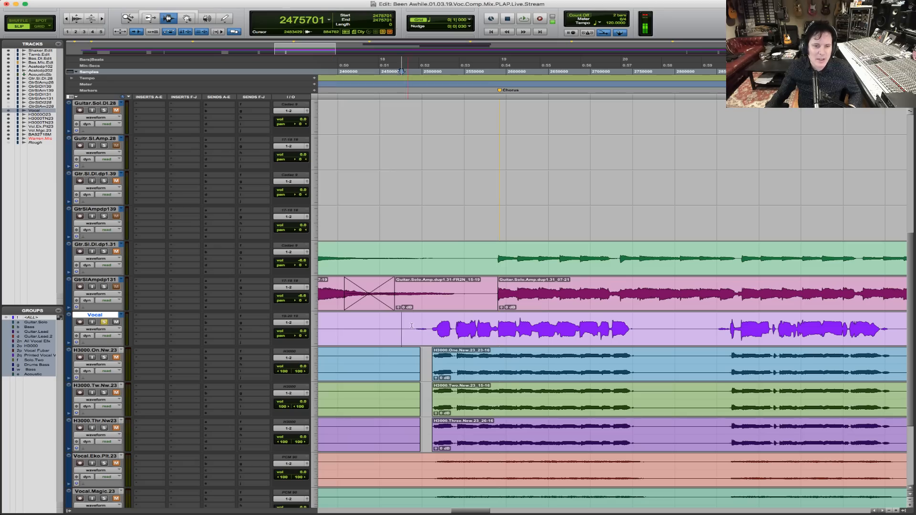
{"action": "left_click", "coordinate": [409, 326]}
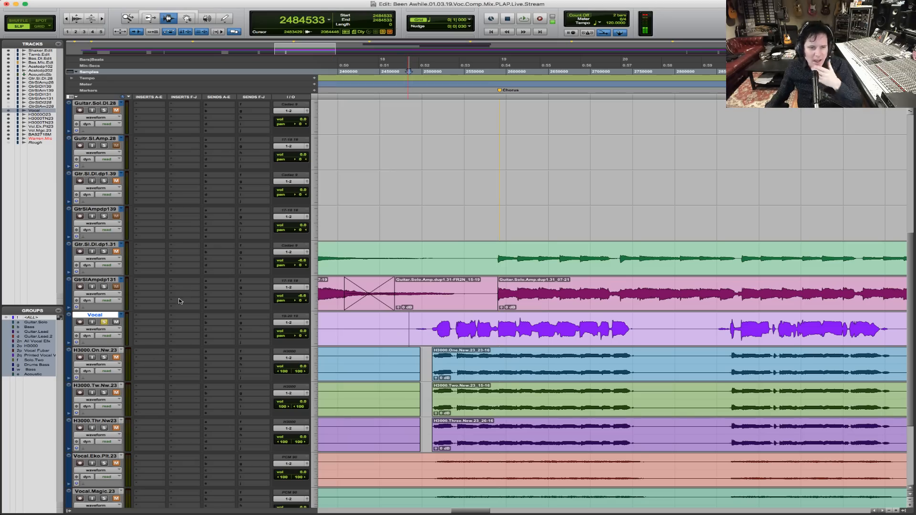
Insert a mono TR5 Black 76 compressor from IK Multimedia in the first insert slot of the Vocal track.
{"action": "left_click", "coordinate": [154, 319]}
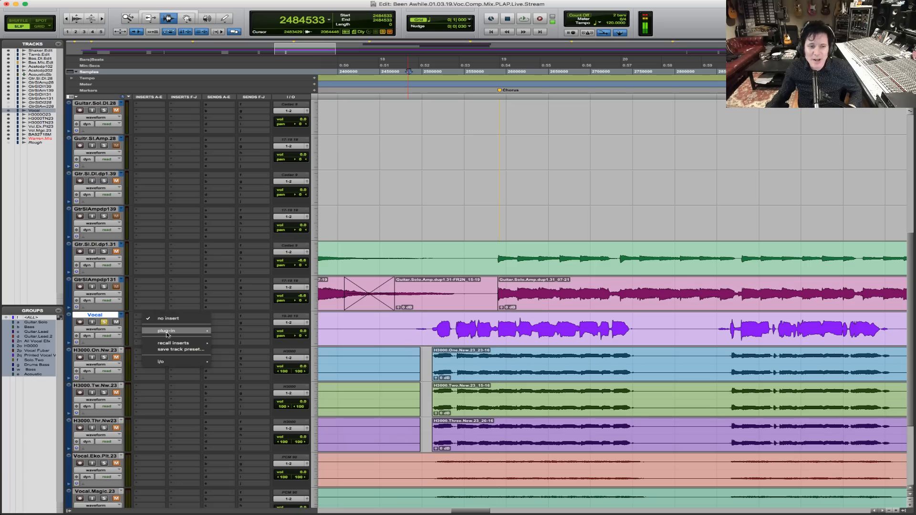
{"action": "mouse_move", "coordinate": [168, 331]}
{"action": "mouse_move", "coordinate": [256, 410]}
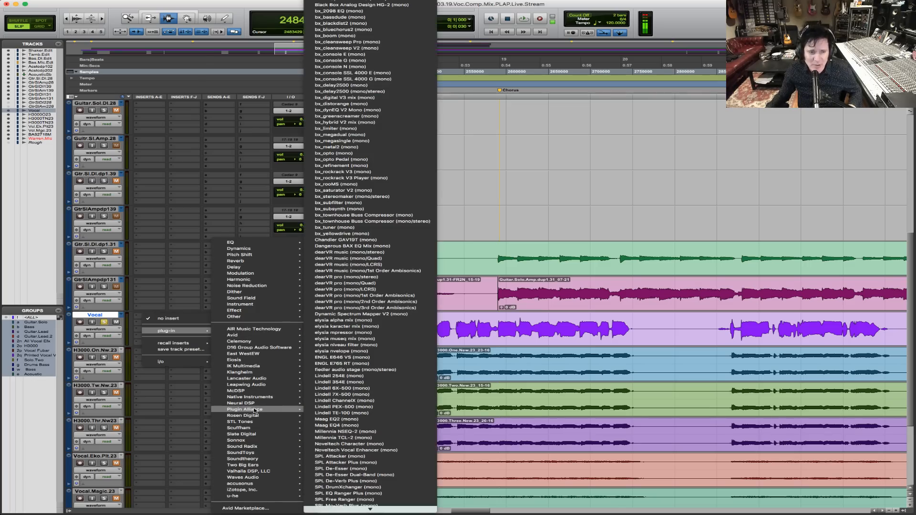
{"action": "mouse_move", "coordinate": [263, 367]}
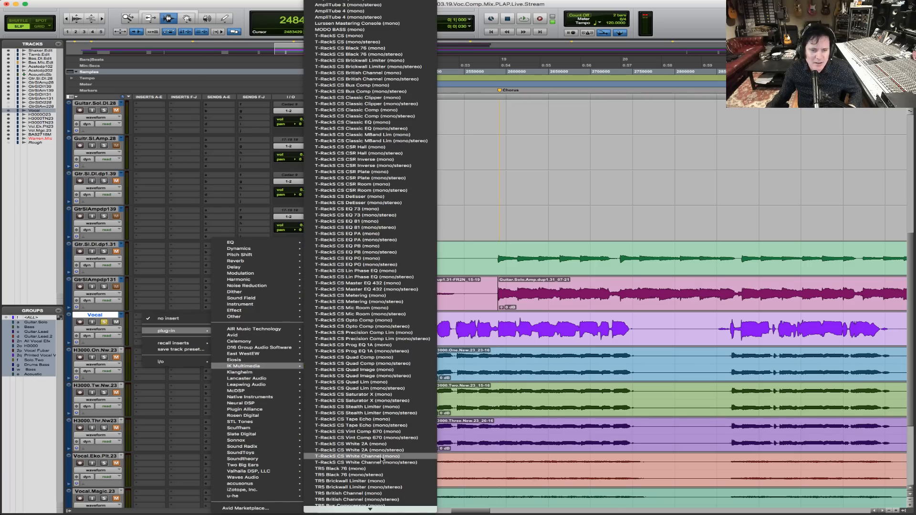
{"action": "left_click", "coordinate": [384, 470]}
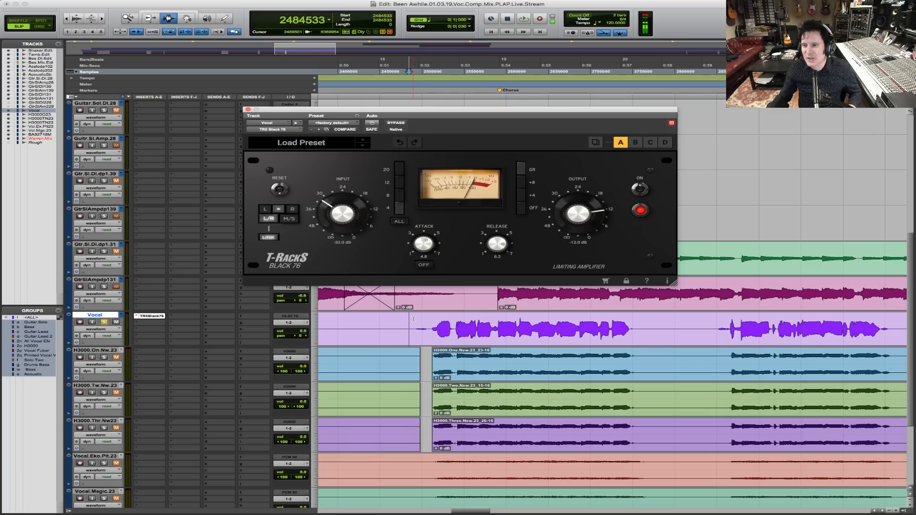
Play the vocal's chorus phrase twice through the TR5 Black 76 at its default settings.
{"action": "key", "text": "space"}
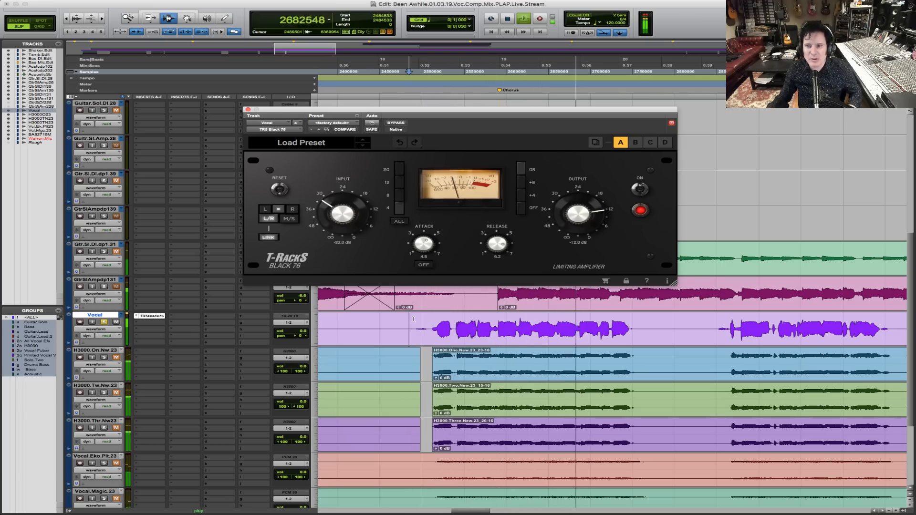
{"action": "key", "text": "space"}
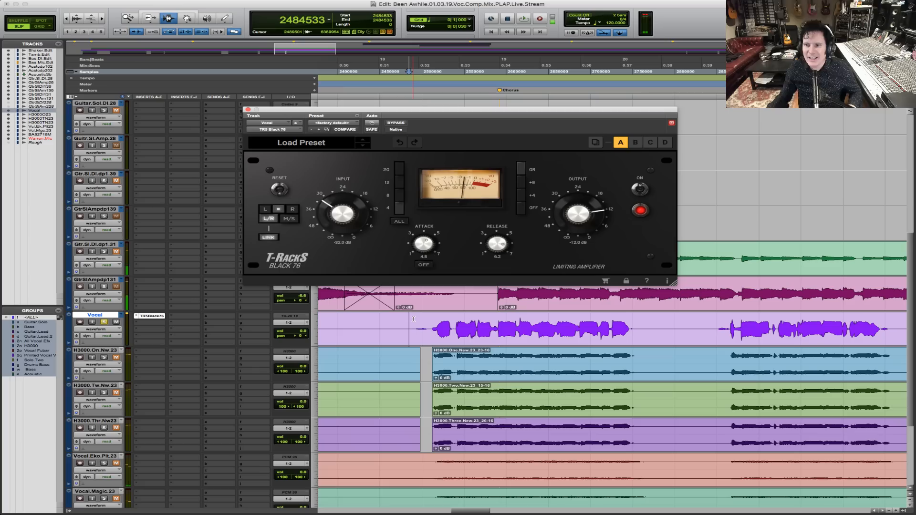
{"action": "key", "text": "space"}
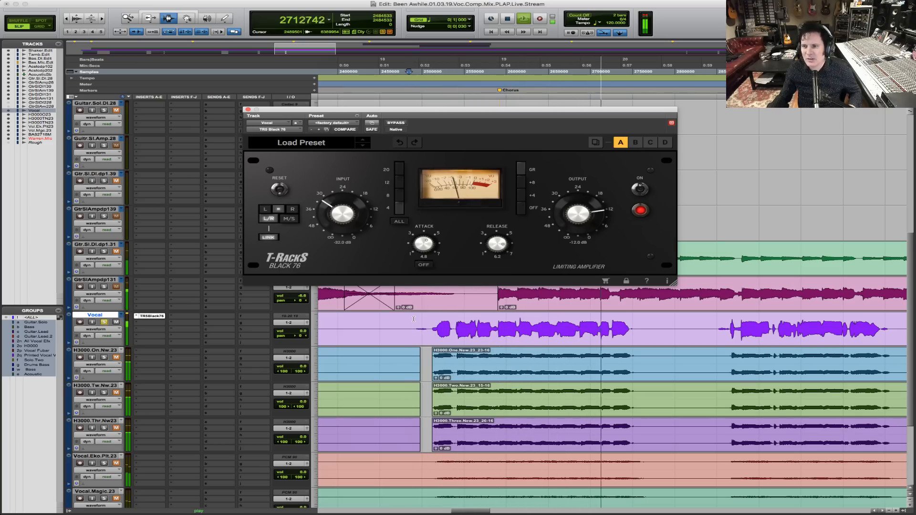
{"action": "key", "text": "space"}
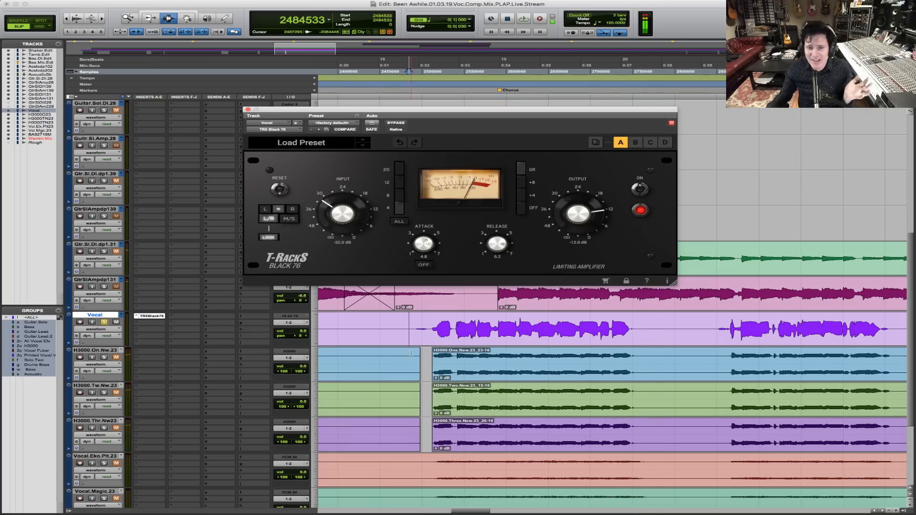
Move the Vocal's TR5 Black 76 to the second insert slot and solo the two acoustic guitar tracks.
{"action": "left_click", "coordinate": [155, 319]}
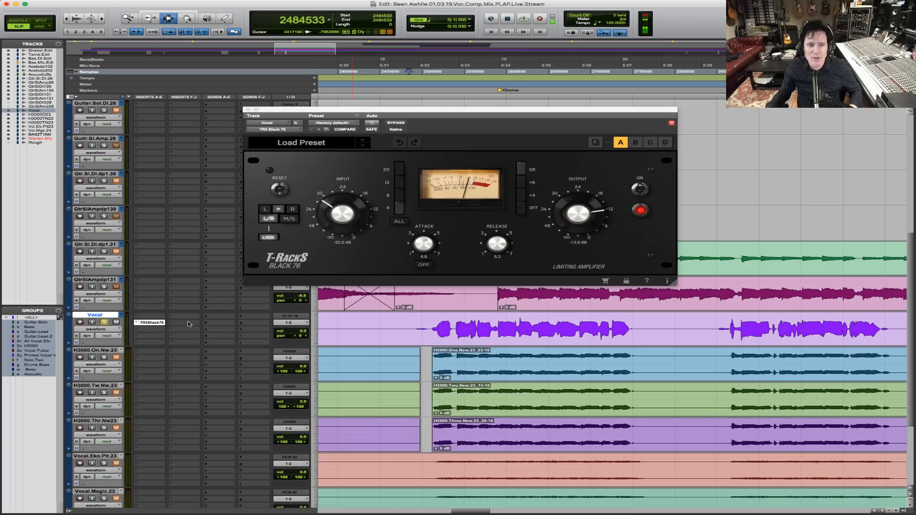
{"action": "scroll", "coordinate": [214, 226], "scroll_direction": "up", "scroll_amount": 3}
{"action": "scroll", "coordinate": [214, 226], "scroll_direction": "up", "scroll_amount": 5}
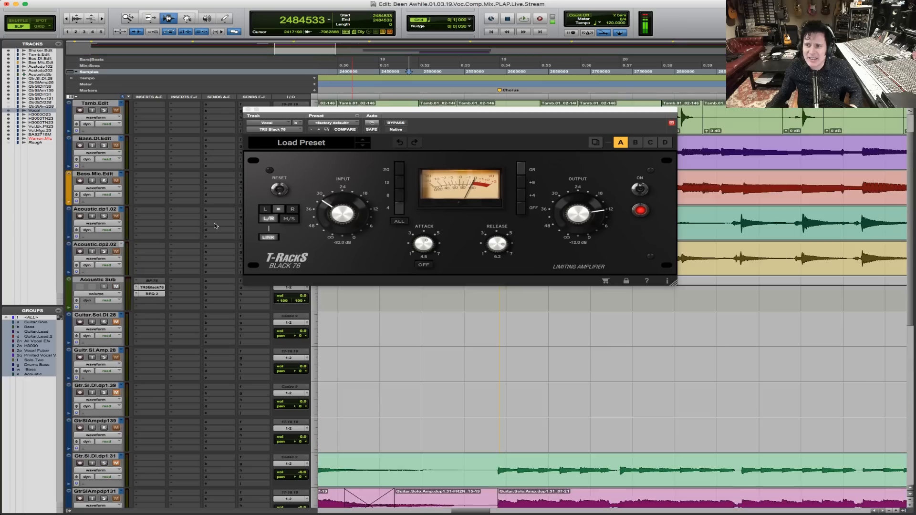
{"action": "scroll", "coordinate": [215, 226], "scroll_direction": "up", "scroll_amount": 1}
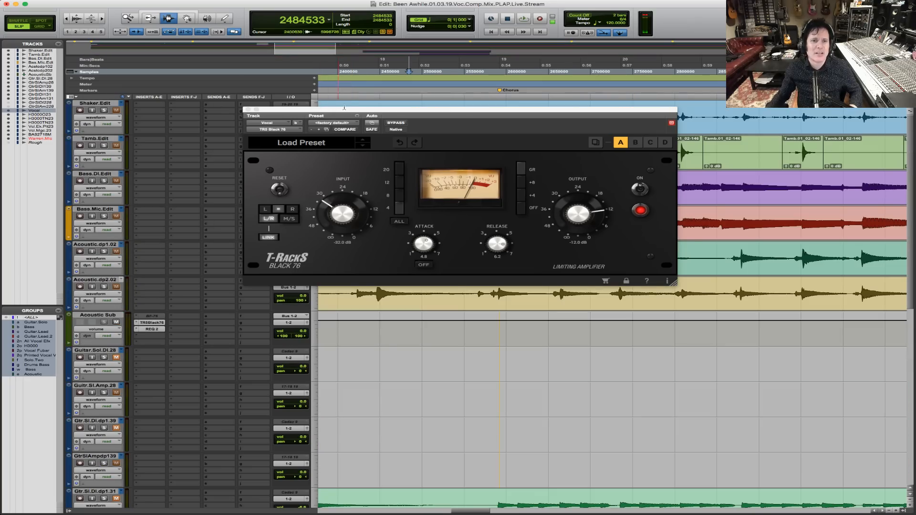
{"action": "left_click_drag", "start_coordinate": [344, 107], "coordinate": [378, 291]}
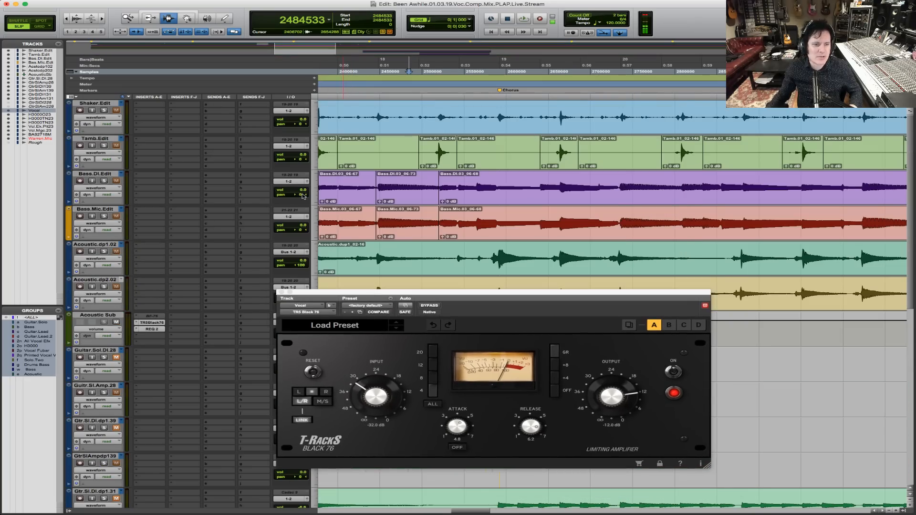
{"action": "scroll", "coordinate": [303, 197], "scroll_direction": "down", "scroll_amount": 8}
{"action": "scroll", "coordinate": [302, 197], "scroll_direction": "up", "scroll_amount": 8}
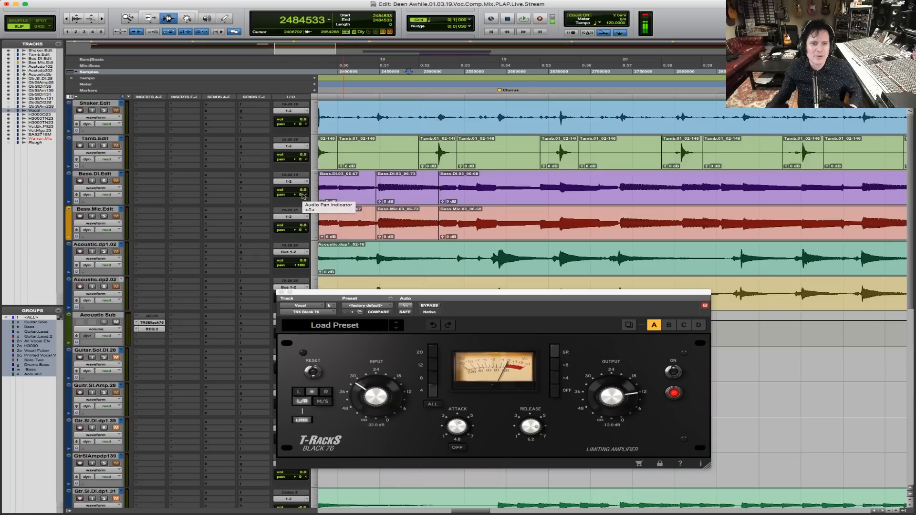
{"action": "left_click", "coordinate": [104, 252]}
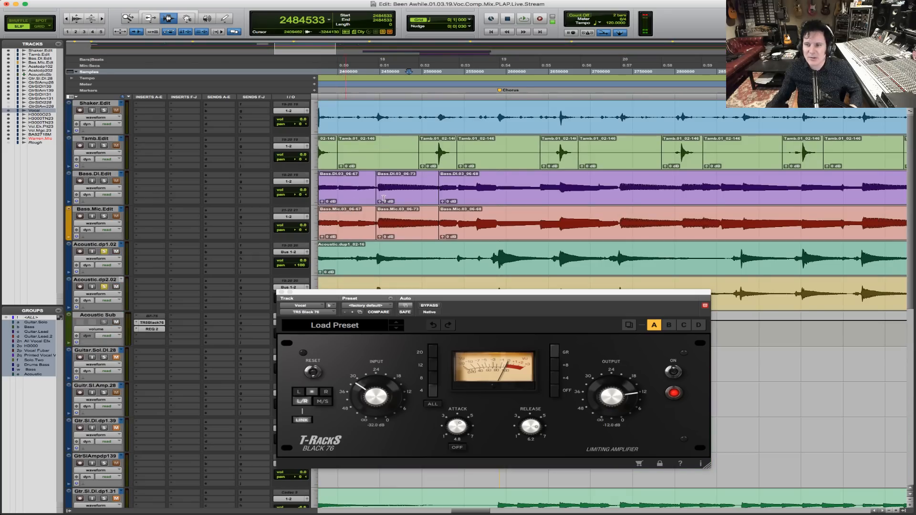
Play the compressed vocal together with the acoustic guitars from sample 2484533, keeping the Vocal track and compressor in view.
{"action": "key", "text": "space"}
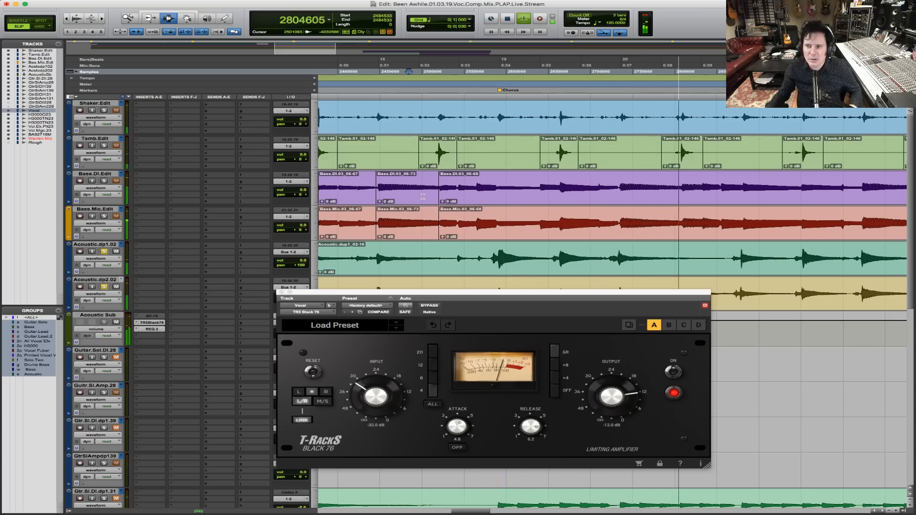
{"action": "scroll", "coordinate": [470, 145], "scroll_direction": "down", "scroll_amount": 3}
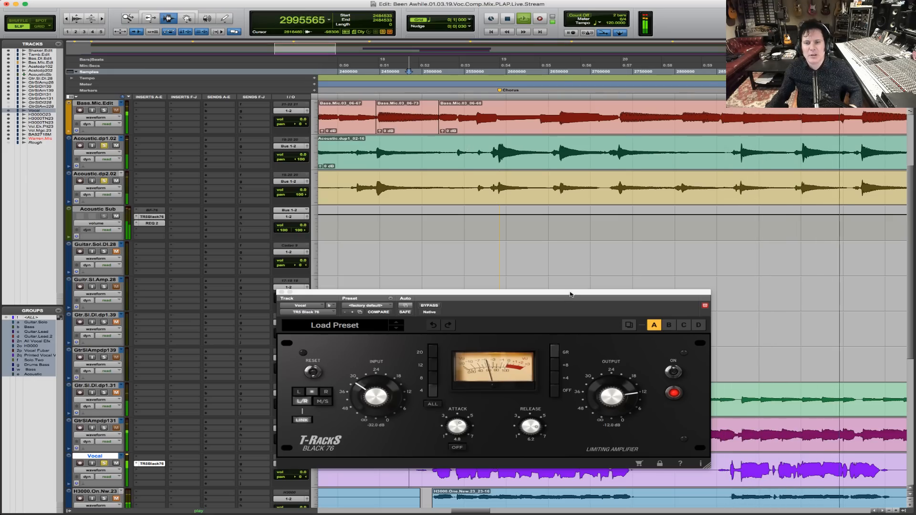
{"action": "left_click_drag", "start_coordinate": [470, 291], "coordinate": [411, 94]}
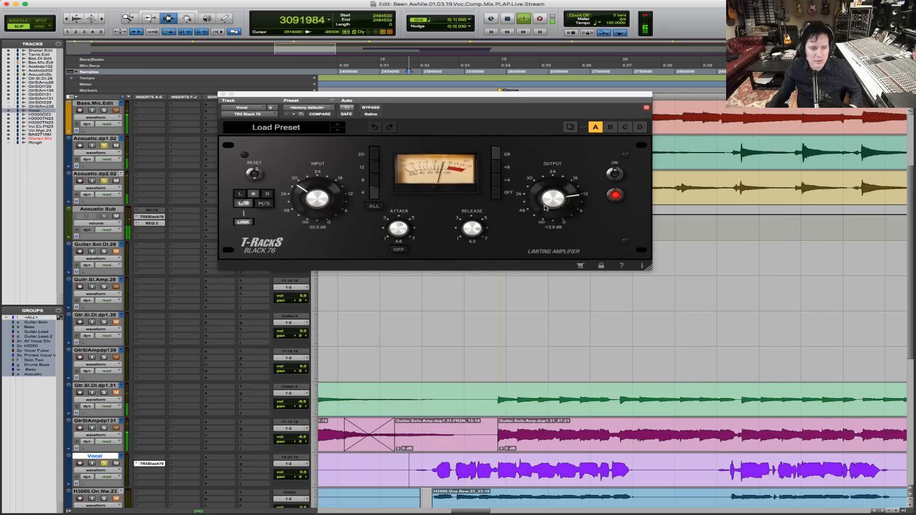
Stop playback and set the playback start on the Vocal track to sample 3094222, between phrases before the solo.
{"action": "key", "text": "r"}
{"action": "key", "text": "r"}
{"action": "key", "text": "r"}
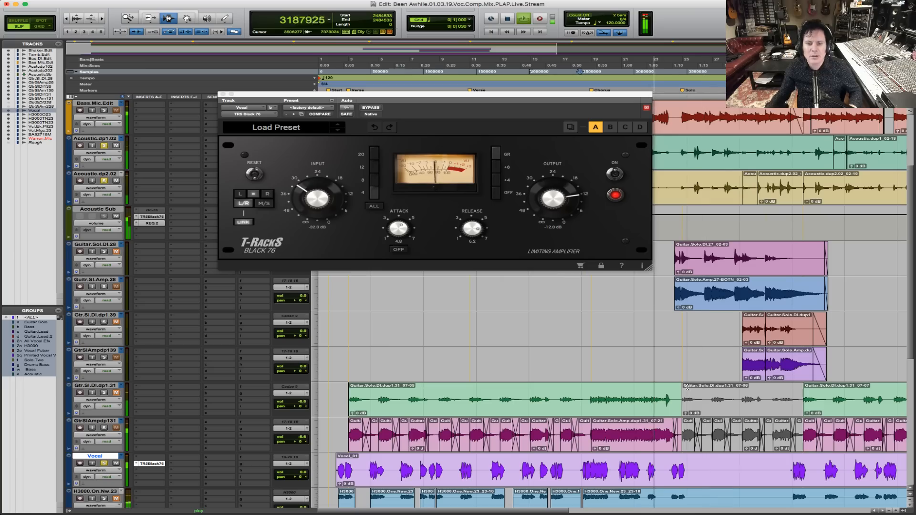
{"action": "key", "text": "F5"}
{"action": "left_click_drag", "start_coordinate": [559, 479], "coordinate": [895, 479]}
{"action": "key", "text": "space"}
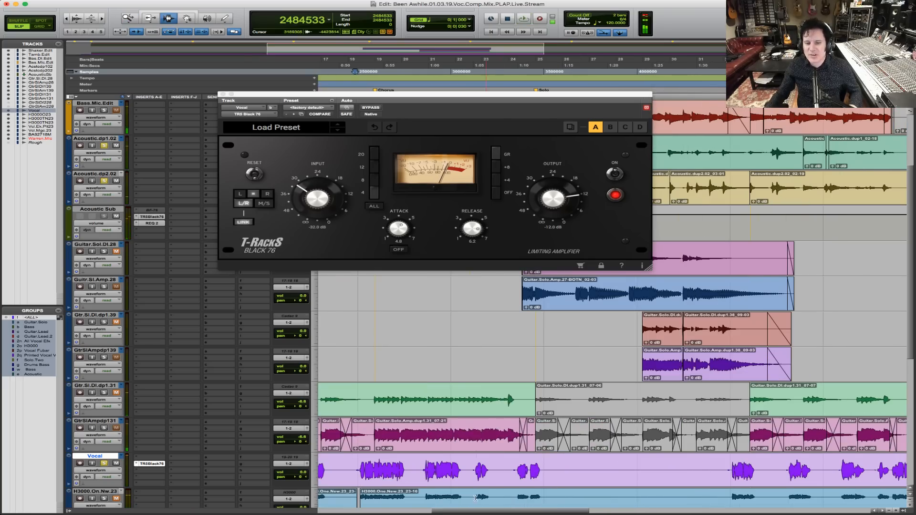
{"action": "key", "text": "F5"}
{"action": "left_click_drag", "start_coordinate": [445, 477], "coordinate": [574, 477]}
{"action": "left_click", "coordinate": [427, 470]}
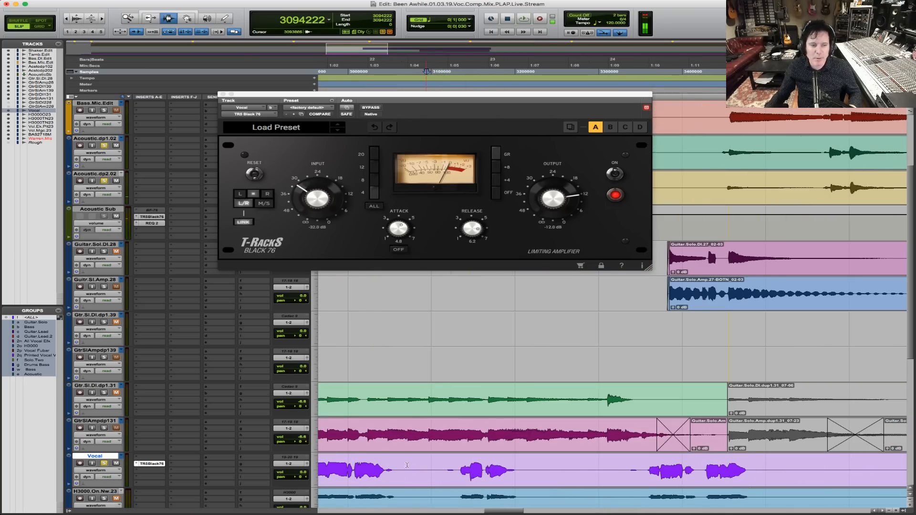
Bypass the Vocal's TR5 Black 76 and move it to the third insert slot.
{"action": "left_click", "coordinate": [144, 464], "text": "super"}
{"action": "left_click_drag", "start_coordinate": [149, 475], "coordinate": [149, 471]}
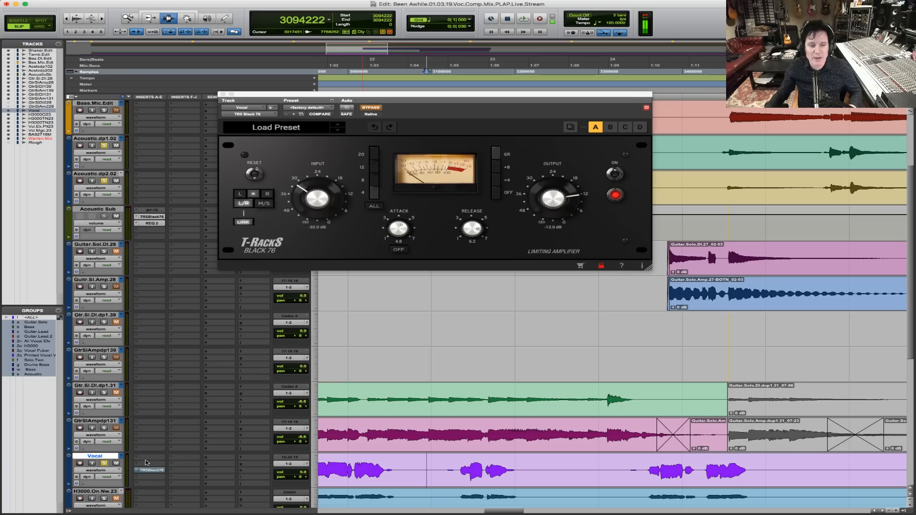
Insert a mono REQ 2 in the Vocal's first insert slot and switch its first band to a high-pass filter.
{"action": "left_click", "coordinate": [145, 461]}
{"action": "mouse_move", "coordinate": [167, 472]}
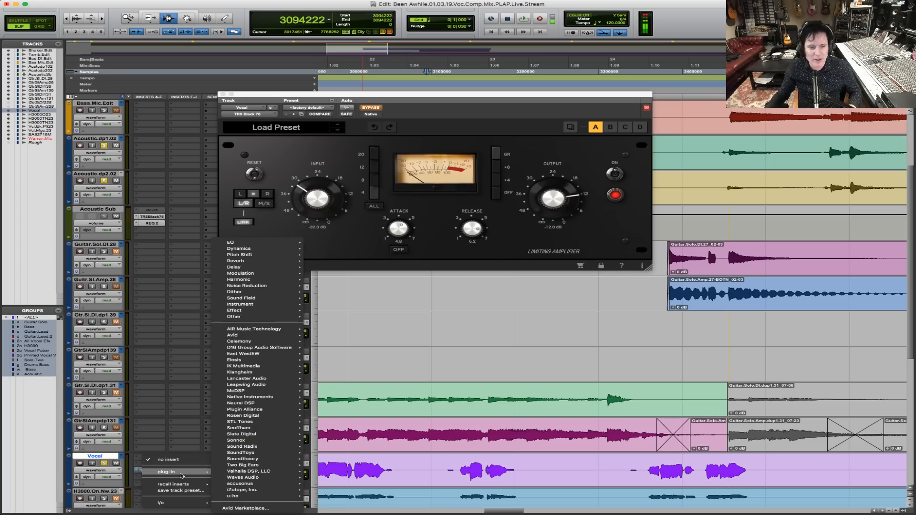
{"action": "mouse_move", "coordinate": [231, 395]}
{"action": "mouse_move", "coordinate": [270, 242]}
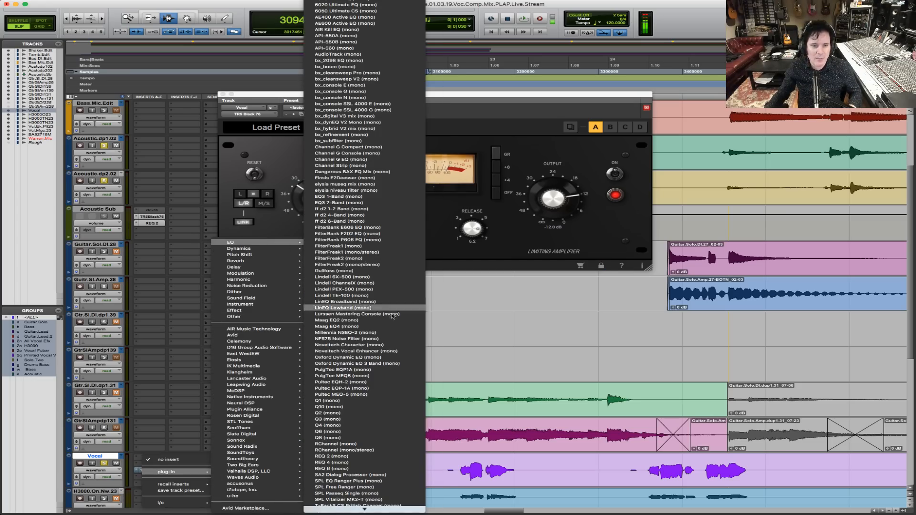
{"action": "left_click", "coordinate": [392, 458]}
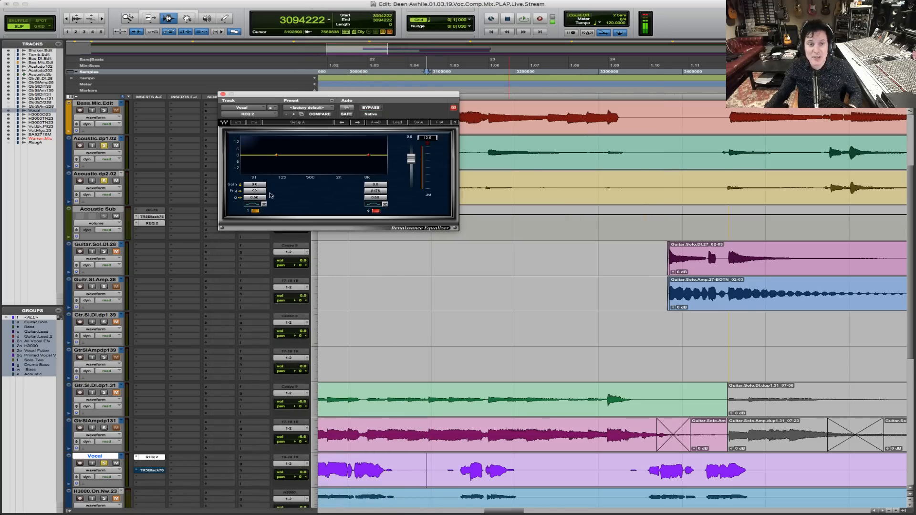
{"action": "left_click", "coordinate": [257, 206]}
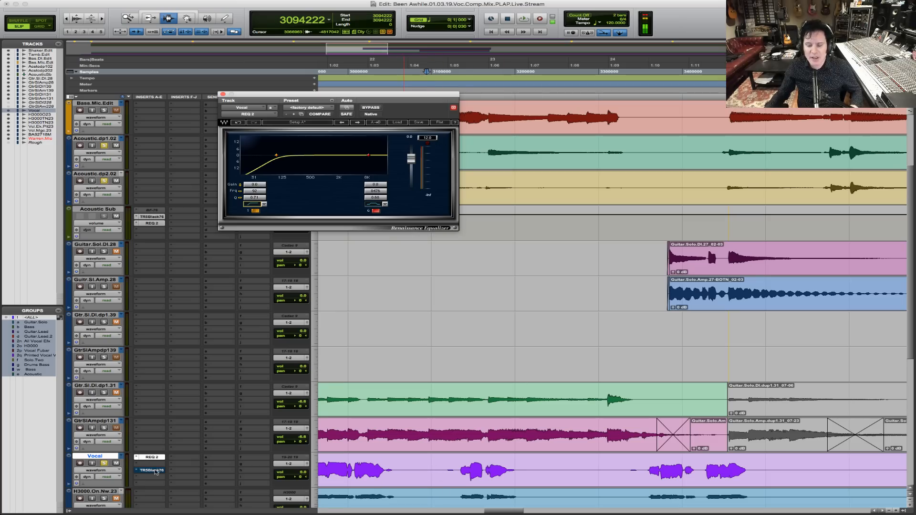
Play the vocal from sample 3094222 with the TR5 Black 76 bypassed and again with it enabled.
{"action": "key", "text": "space"}
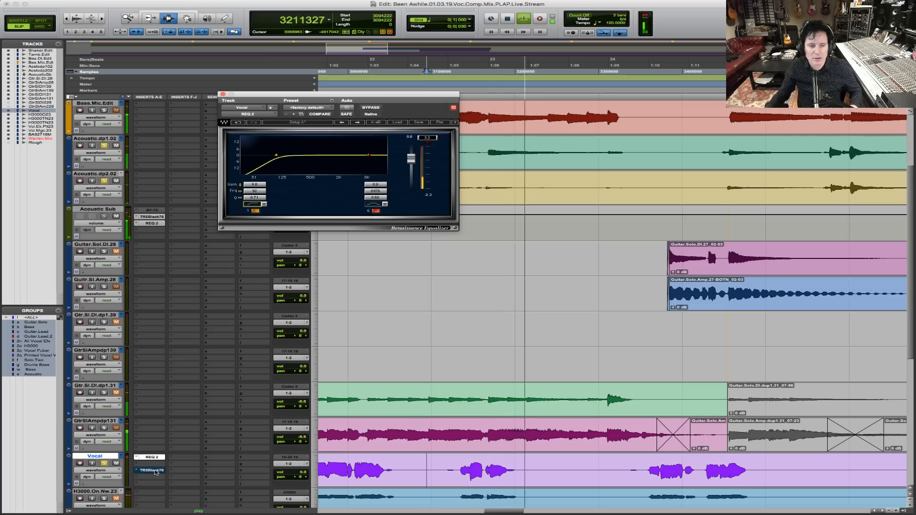
{"action": "key", "text": "space"}
{"action": "left_click", "coordinate": [158, 472], "text": "super"}
{"action": "key", "text": "space"}
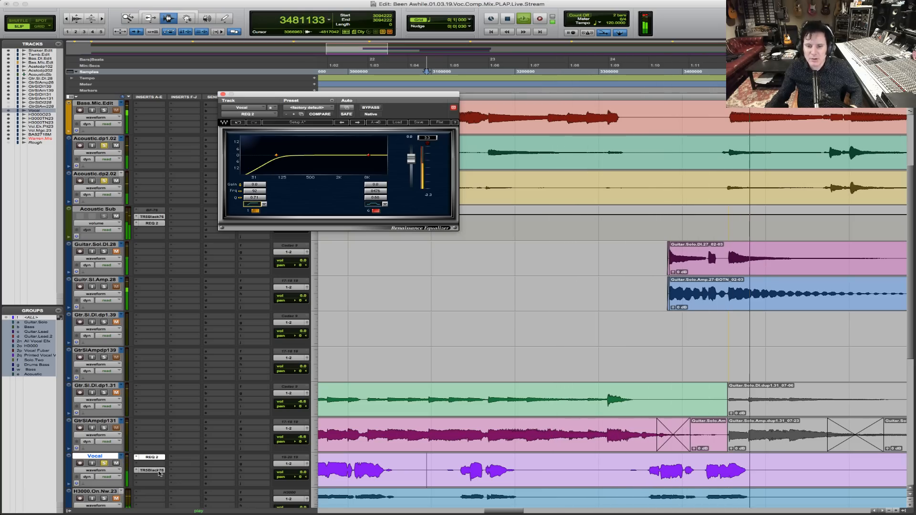
Magnify the waveform height of all audio tracks to examine the quiet passages, and stop playback.
{"action": "key", "text": "super+alt+bracketright"}
{"action": "key", "text": "super+alt+bracketright"}
{"action": "key", "text": "super+alt+bracketright"}
{"action": "key", "text": "super+alt+bracketright"}
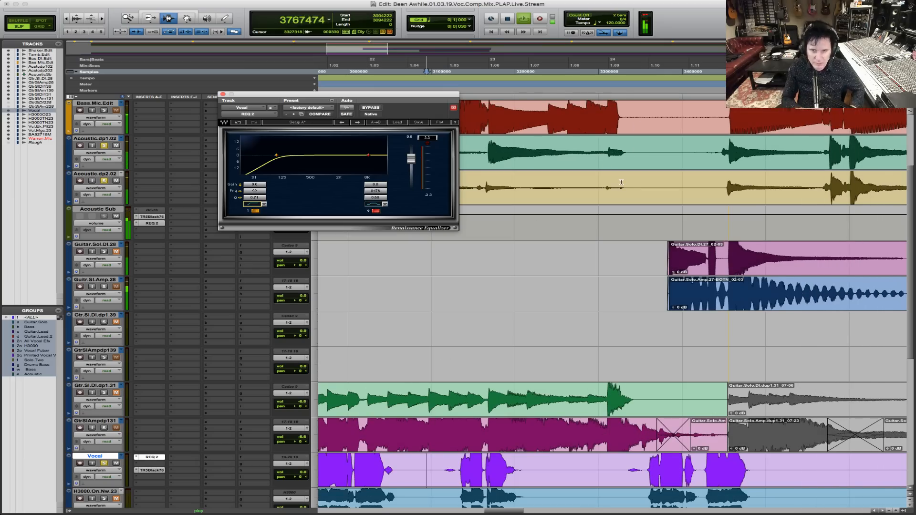
{"action": "key", "text": "super+alt+bracketright"}
{"action": "key", "text": "super+alt+bracketright"}
{"action": "key", "text": "space"}
Audition the acoustic guitars' quiet gap just before the solo from sample 3335199.
{"action": "key", "text": "F5"}
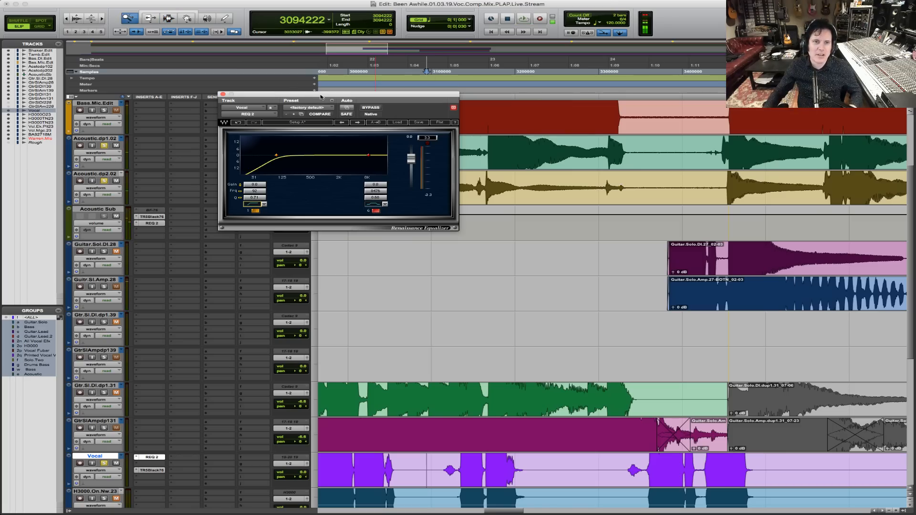
{"action": "left_click_drag", "start_coordinate": [309, 94], "coordinate": [304, 259]}
{"action": "key", "text": "F5"}
{"action": "left_click_drag", "start_coordinate": [601, 149], "coordinate": [761, 152]}
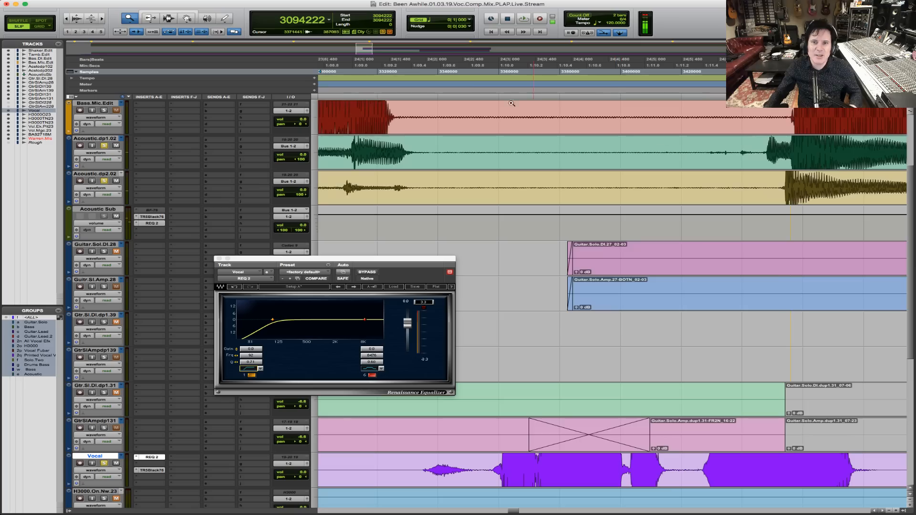
{"action": "left_click", "coordinate": [423, 154]}
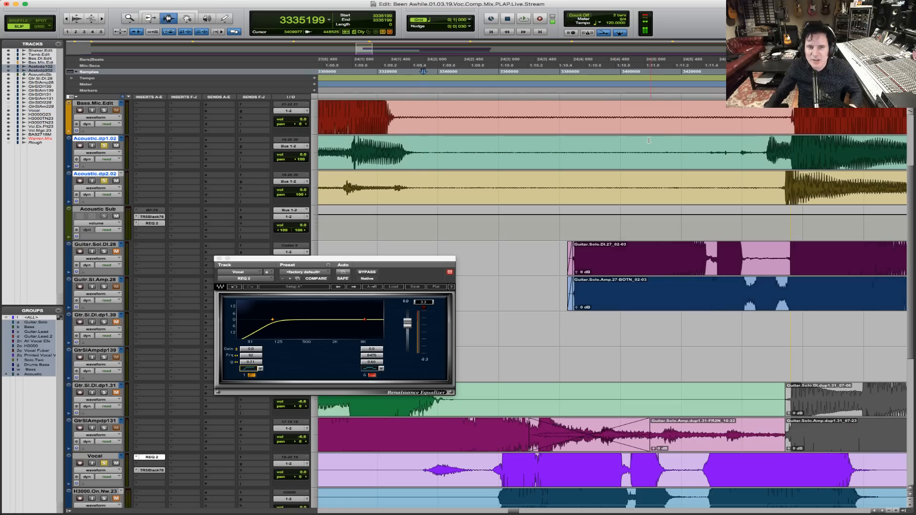
{"action": "key", "text": "space"}
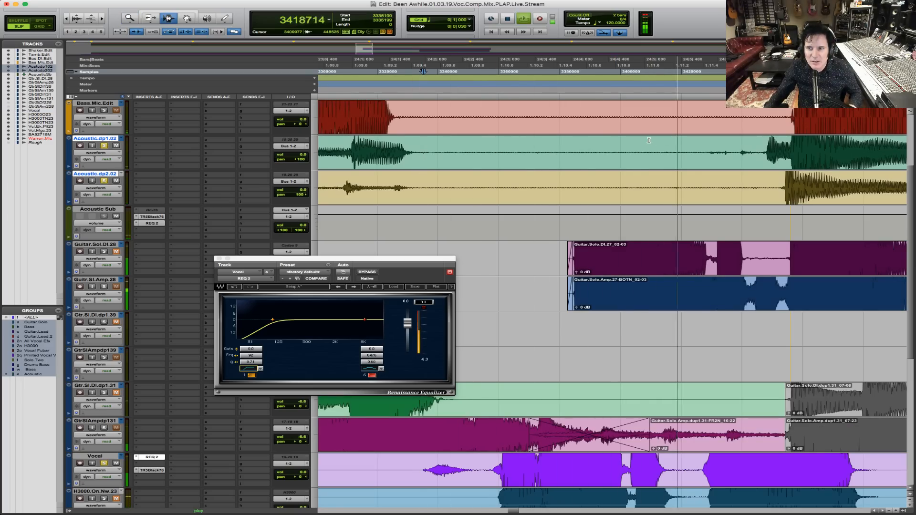
{"action": "key", "text": "space"}
Separate and mute the quiet gap from sample 3335199 on both acoustic tracks, and fade out the preceding clips from sample 3332140.
{"action": "left_click", "coordinate": [762, 157], "text": "shift"}
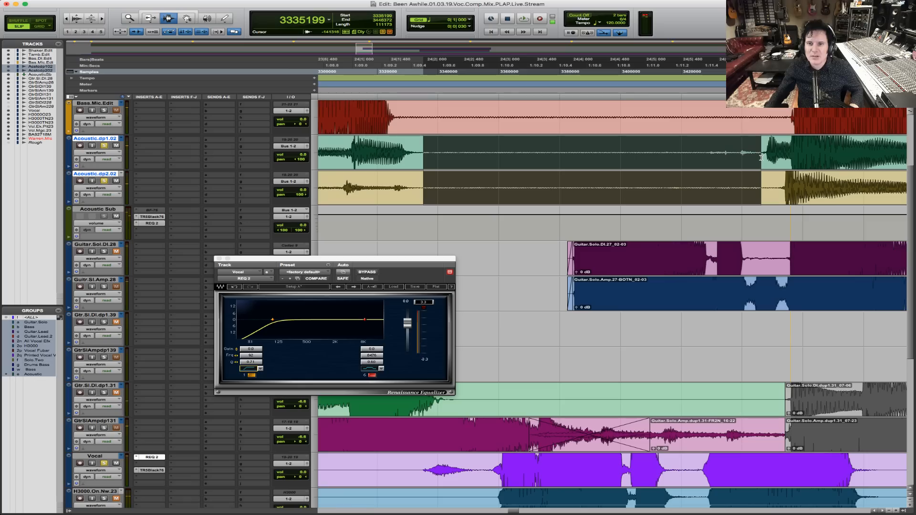
{"action": "key", "text": "super+e"}
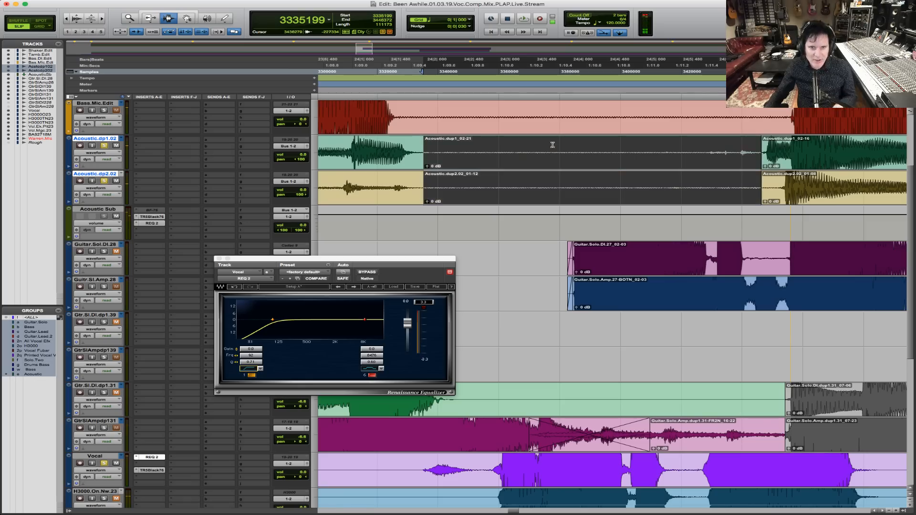
{"action": "left_click", "coordinate": [413, 148]}
{"action": "key", "text": "g"}
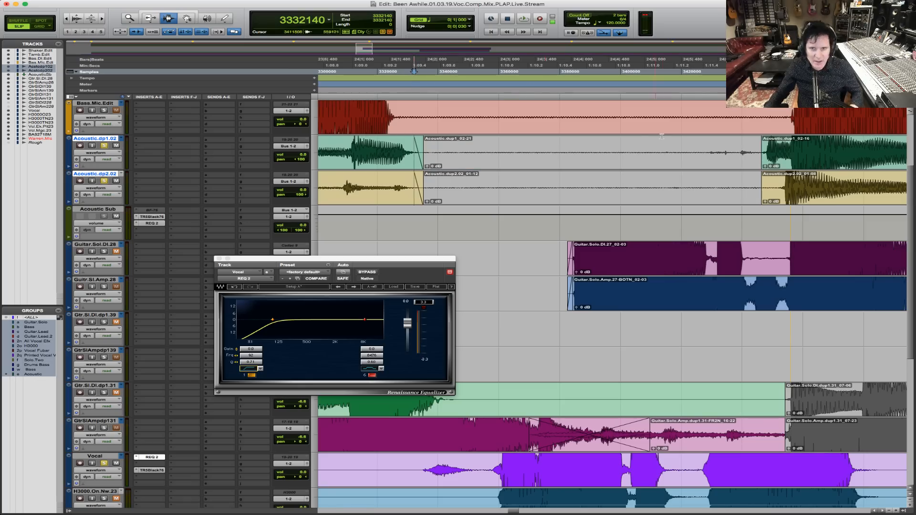
Suspend the groups and fade in the clips after the gap, to sample 3451724 on Acoustic.dp2.02 and 3447289 on Acoustic.dp1.02.
{"action": "key", "text": "super+shift+g"}
{"action": "left_click", "coordinate": [768, 187]}
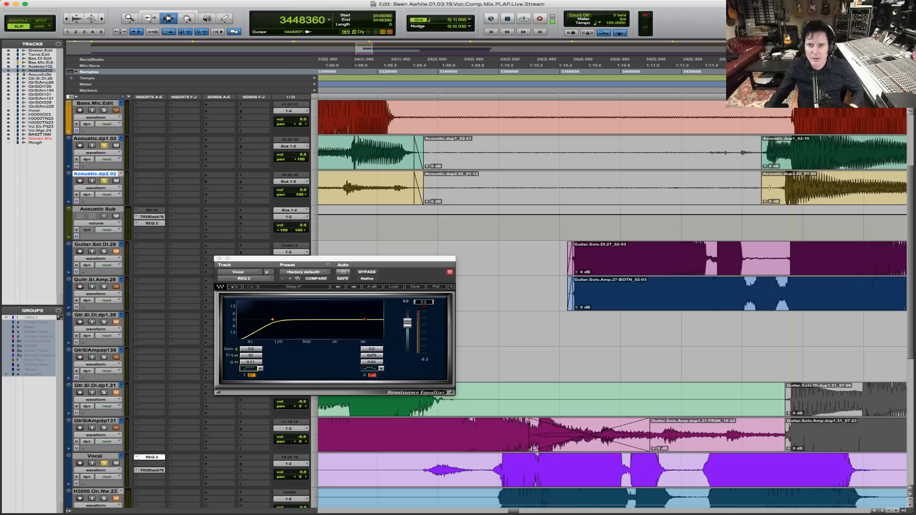
{"action": "left_click", "coordinate": [776, 188]}
{"action": "key", "text": "d"}
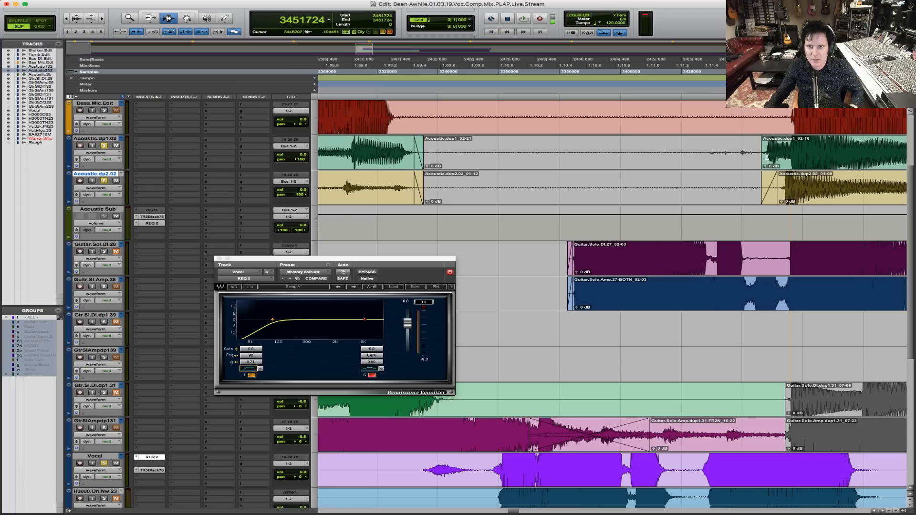
{"action": "left_click", "coordinate": [767, 156]}
{"action": "key", "text": "d"}
Play the vocal and acoustics from sample 3160563 through the edited gap into the solo, and show the whole song.
{"action": "key", "text": "r"}
{"action": "key", "text": "r"}
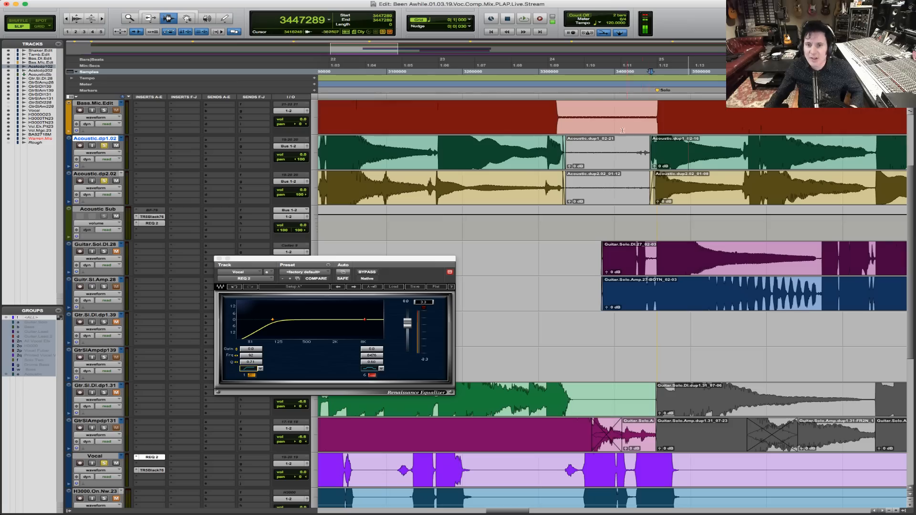
{"action": "left_click", "coordinate": [433, 148]}
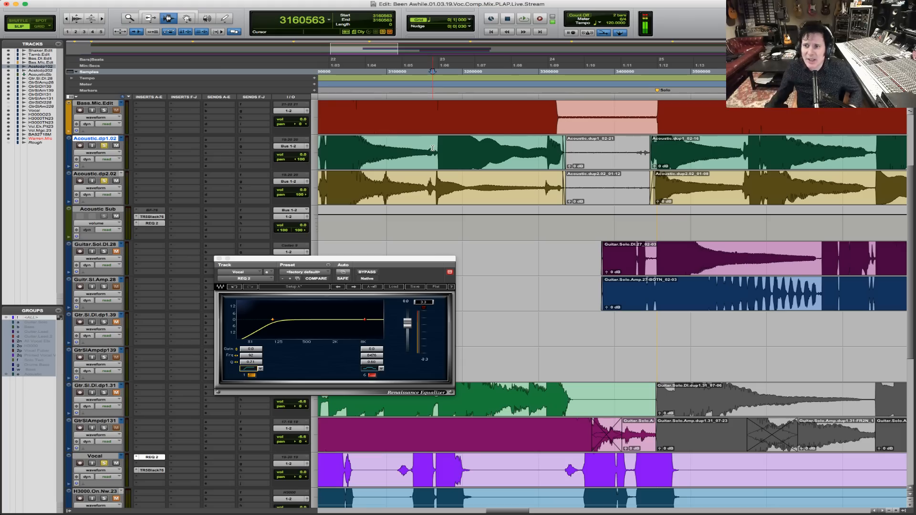
{"action": "key", "text": "space"}
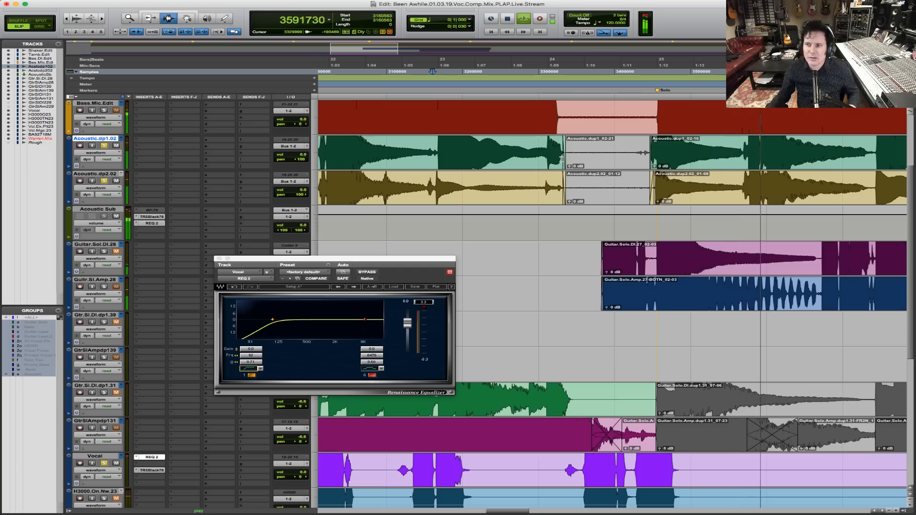
{"action": "double_click", "coordinate": [134, 20]}
{"action": "key", "text": "space"}
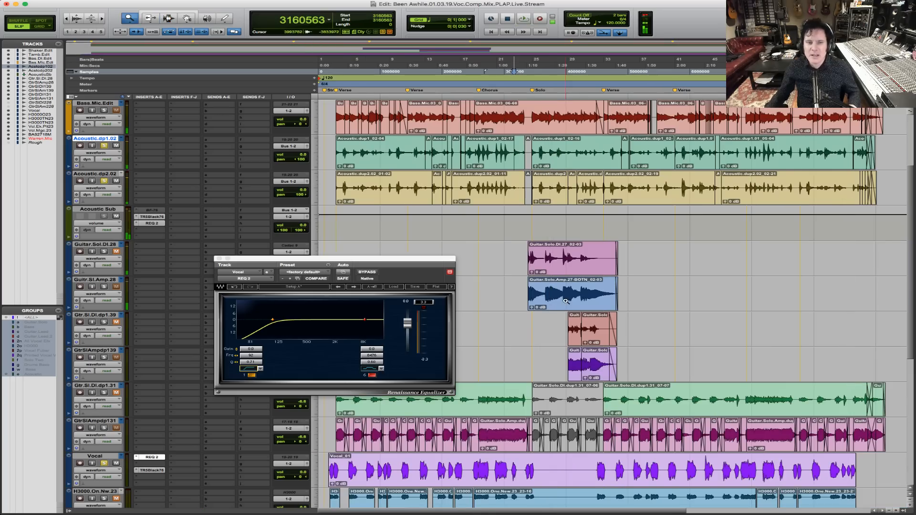
Close the vocal's REQ 2 window and try to move the Acoustic Sub's BF-76 onto the Vocal track.
{"action": "left_click", "coordinate": [219, 259]}
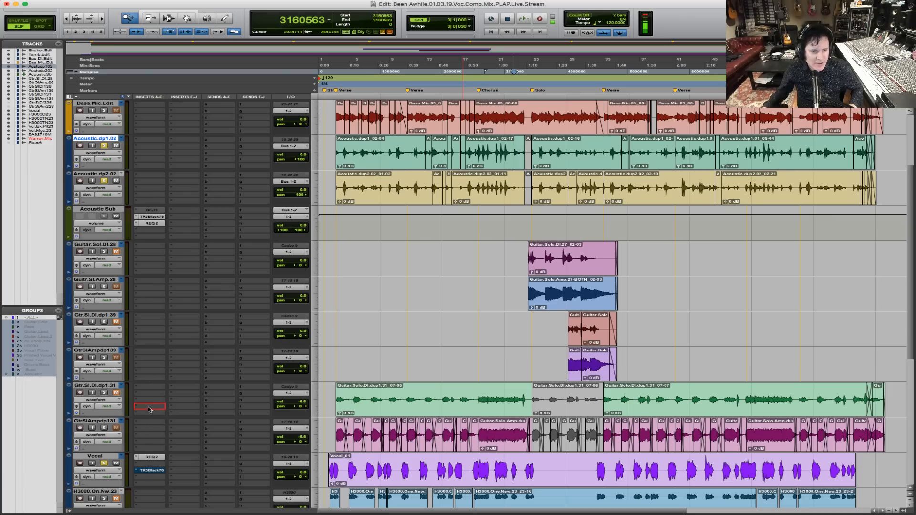
{"action": "left_click_drag", "start_coordinate": [150, 409], "coordinate": [155, 428]}
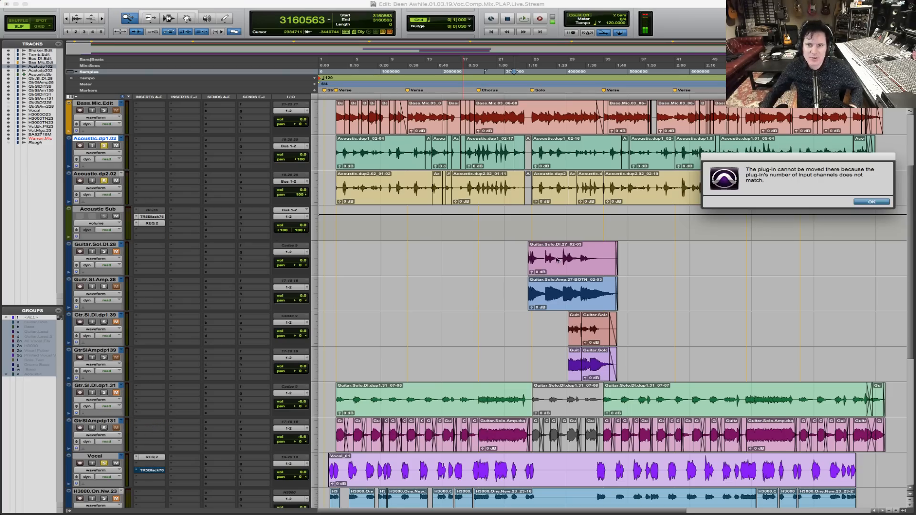
{"action": "left_click", "coordinate": [872, 201]}
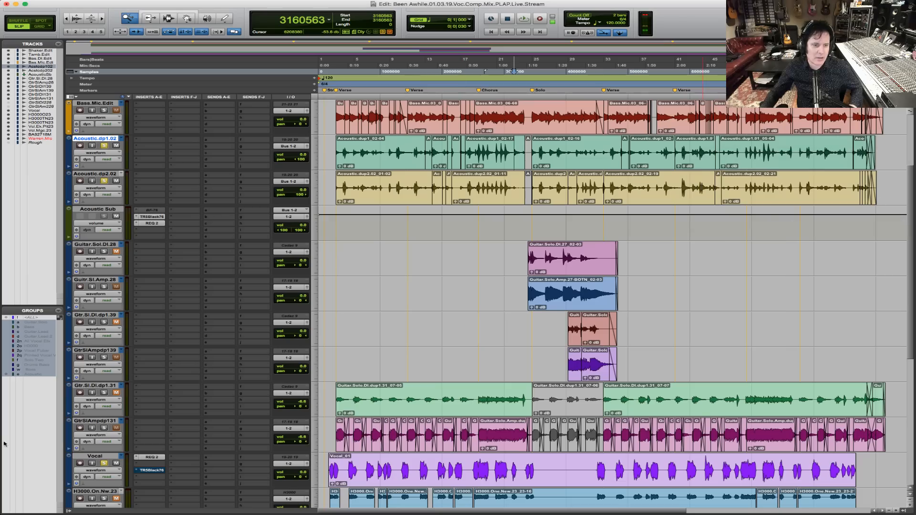
Insert the Avid BF-76 (mono) between REQ 2 and TR5 Black 76 on the Vocal track and adjust its output.
{"action": "left_click", "coordinate": [136, 470]}
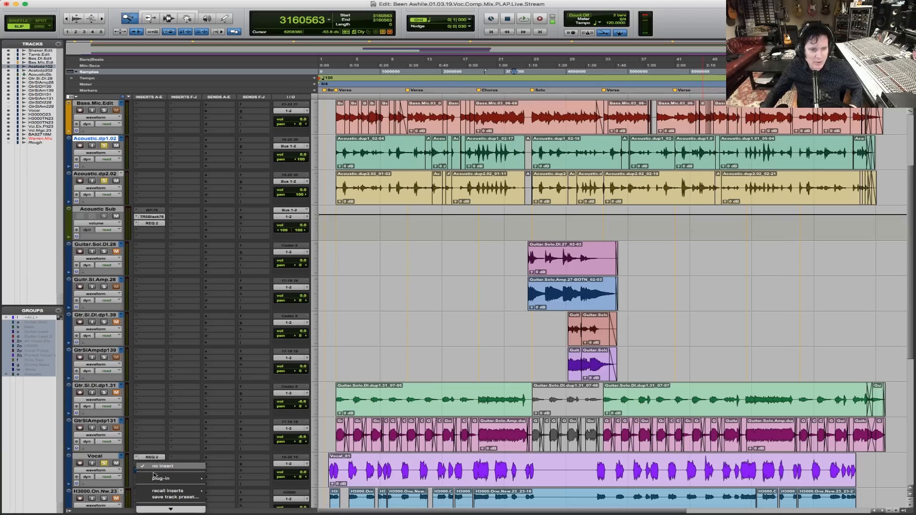
{"action": "mouse_move", "coordinate": [154, 479]}
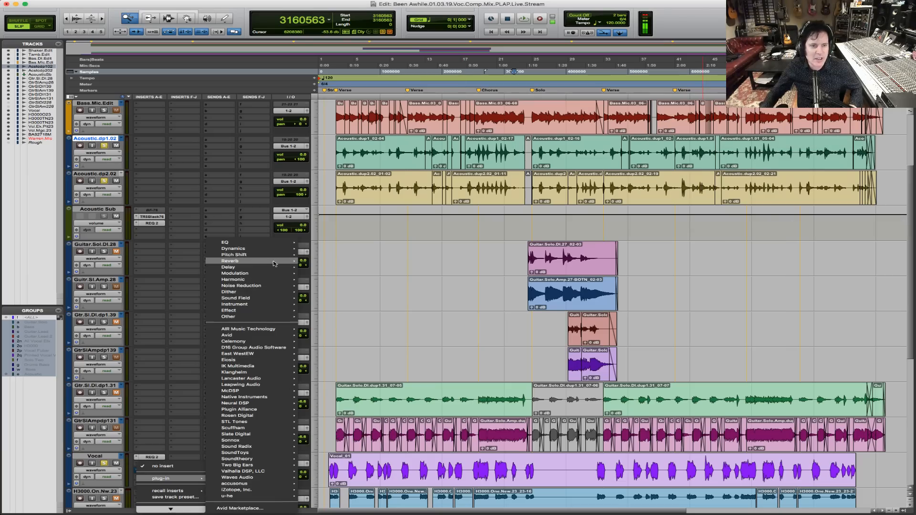
{"action": "mouse_move", "coordinate": [270, 275]}
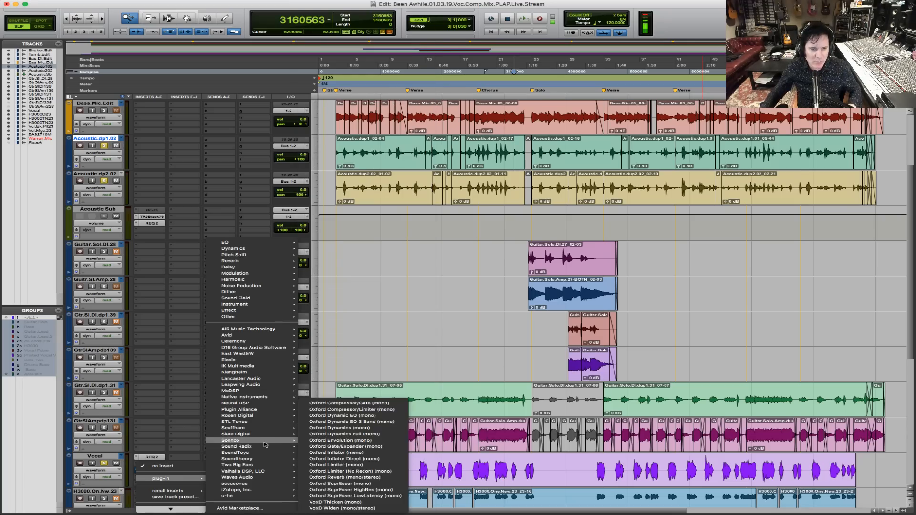
{"action": "mouse_move", "coordinate": [270, 333]}
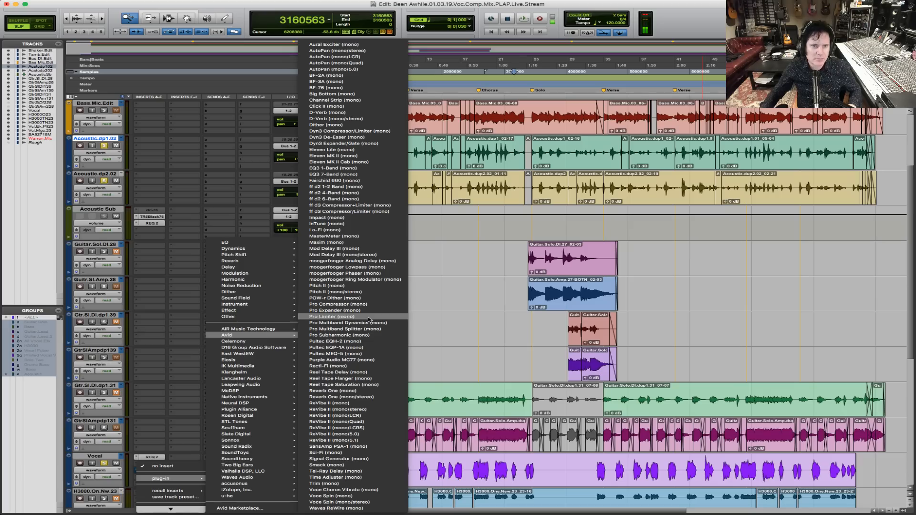
{"action": "left_click", "coordinate": [354, 88]}
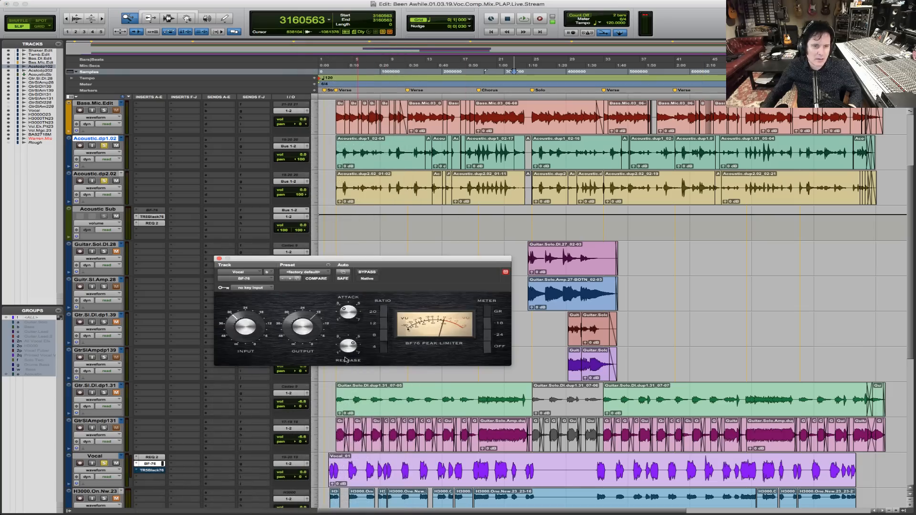
{"action": "left_click", "coordinate": [315, 324]}
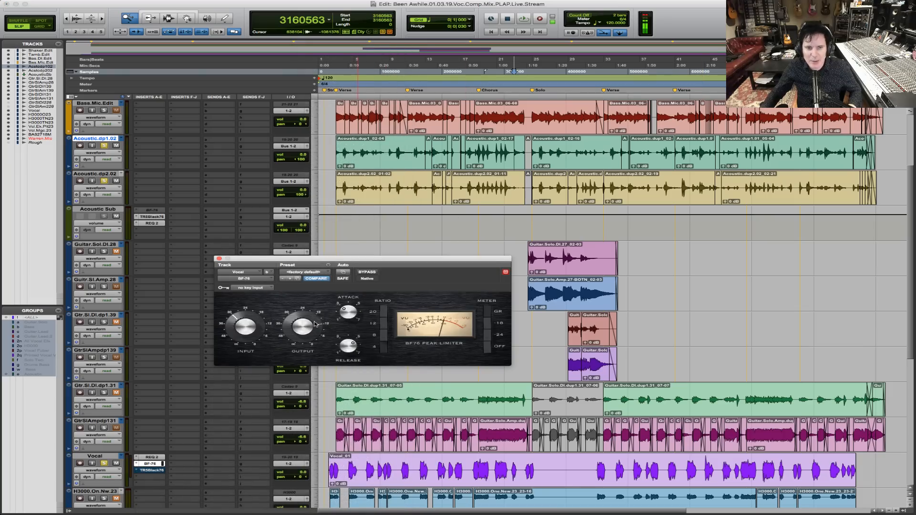
Audition the vocal with the BF-76 against the acoustics from sample 2469839 through the chorus into the solo.
{"action": "key", "text": "space"}
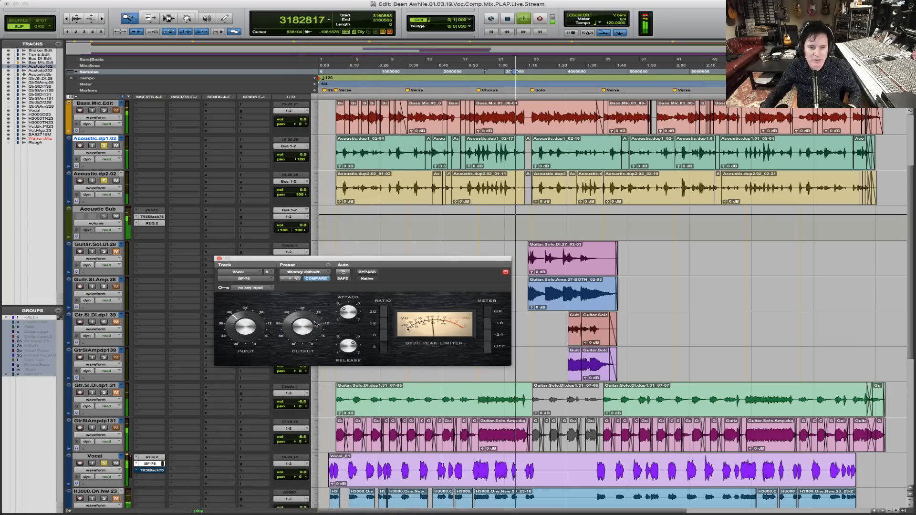
{"action": "key", "text": "space"}
{"action": "left_click", "coordinate": [471, 473]}
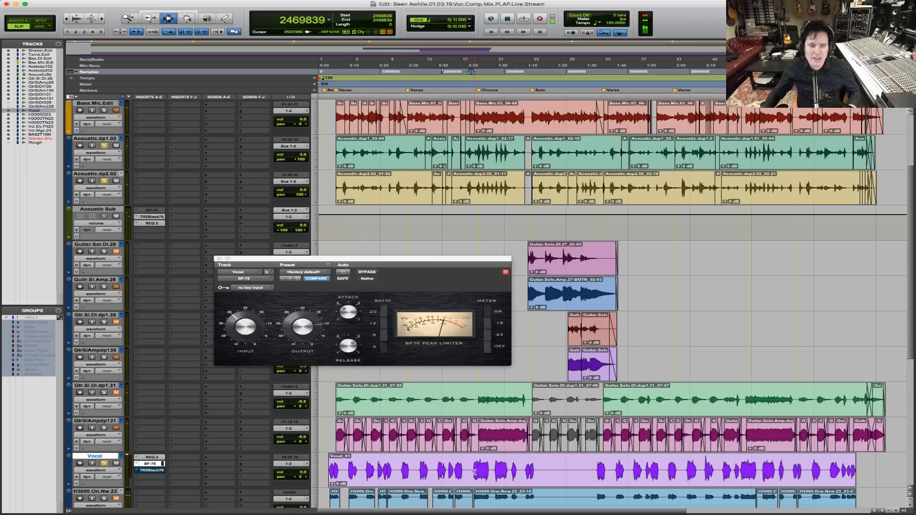
{"action": "key", "text": "space"}
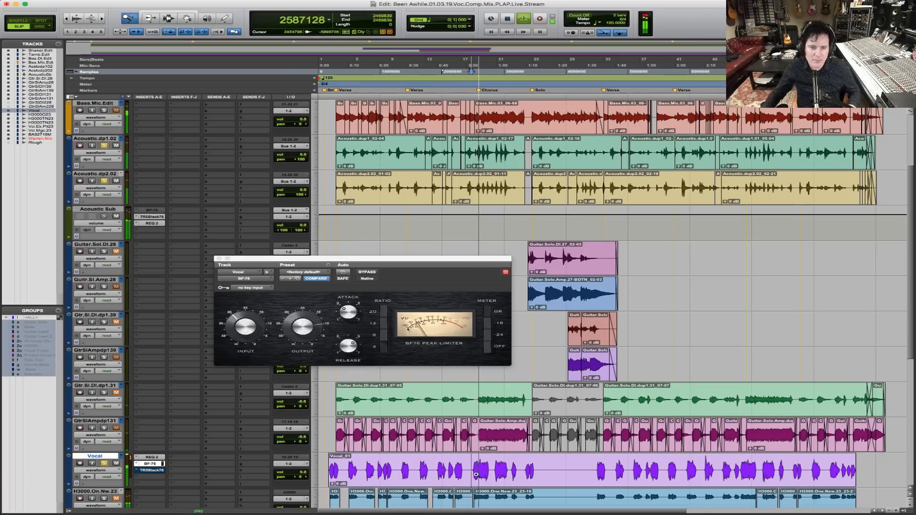
{"action": "left_click_drag", "start_coordinate": [459, 464], "coordinate": [607, 479]}
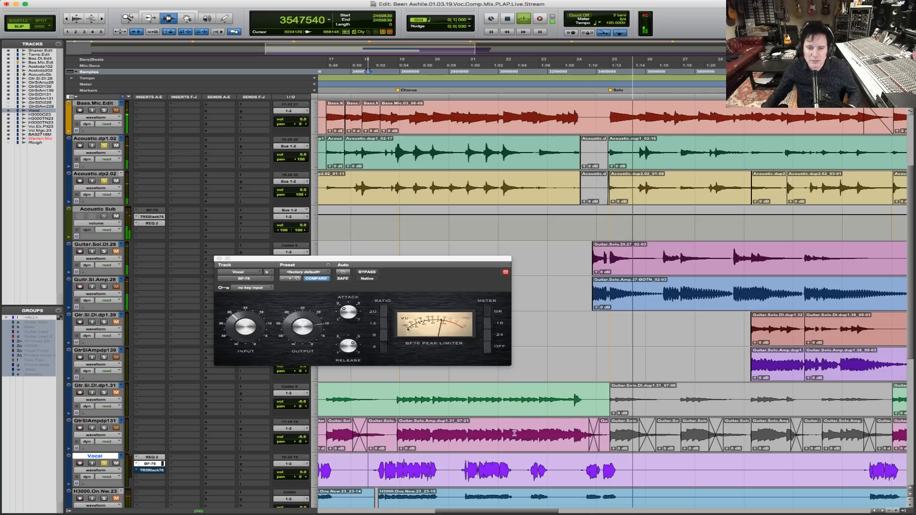
{"action": "key", "text": "space"}
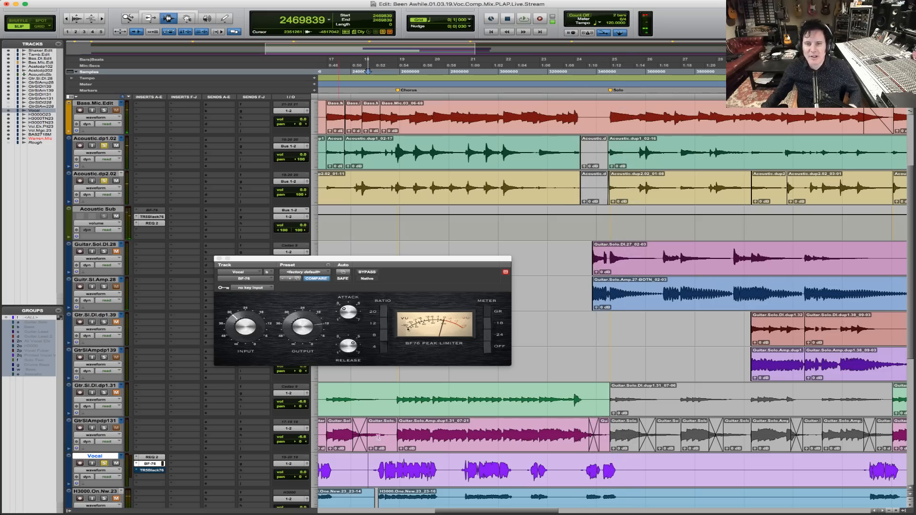
Bypass the BF-76 insert on the Vocal track and play the passage leading into the Chorus.
{"action": "left_click", "coordinate": [158, 464], "text": "super"}
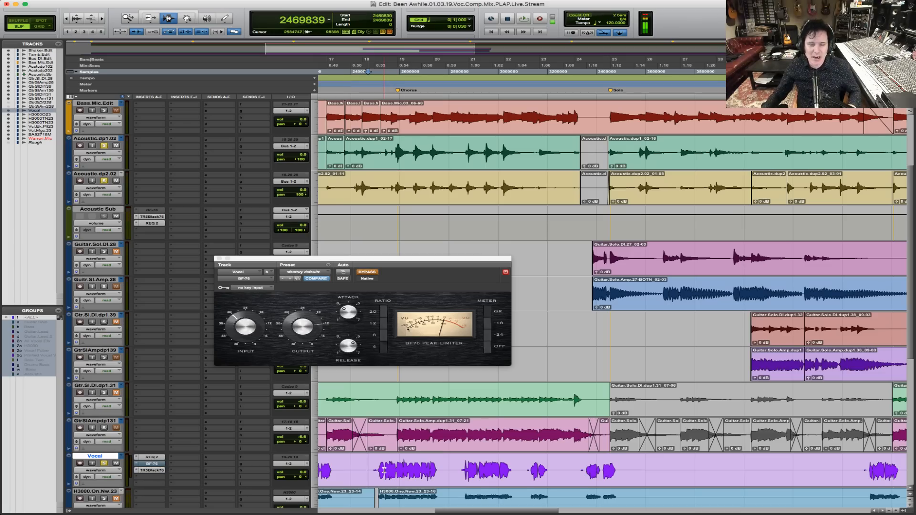
{"action": "key", "text": "space"}
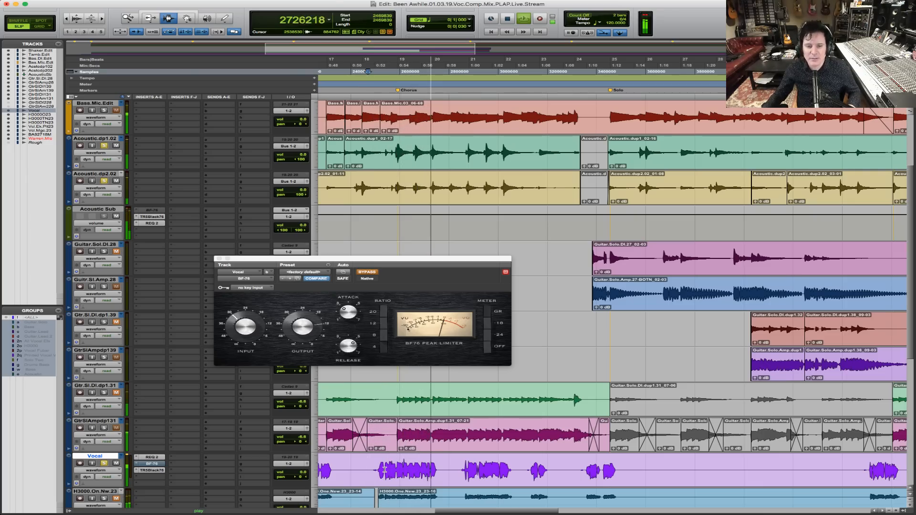
{"action": "key", "text": "space"}
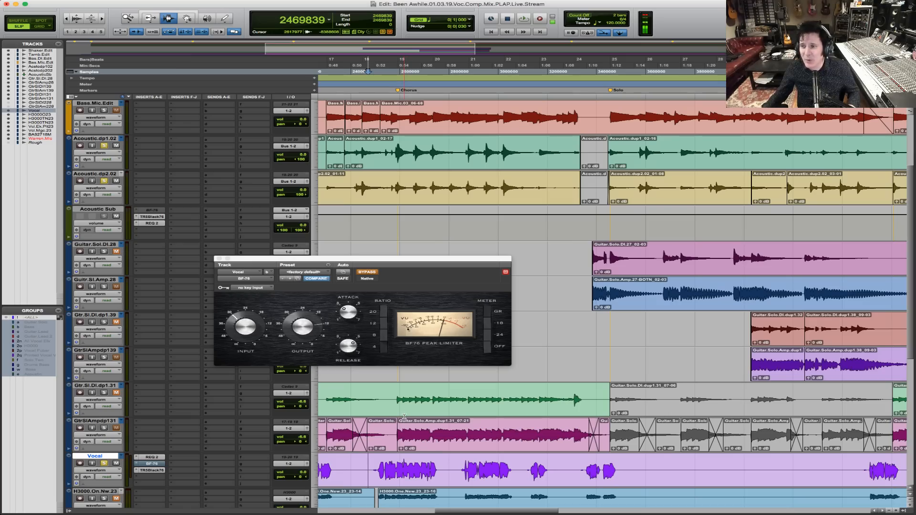
Select the Chorus clip on the GtrSlAmpdp131 track, extend to the DI track above, and place the cursor just before the Chorus.
{"action": "left_click", "coordinate": [446, 437]}
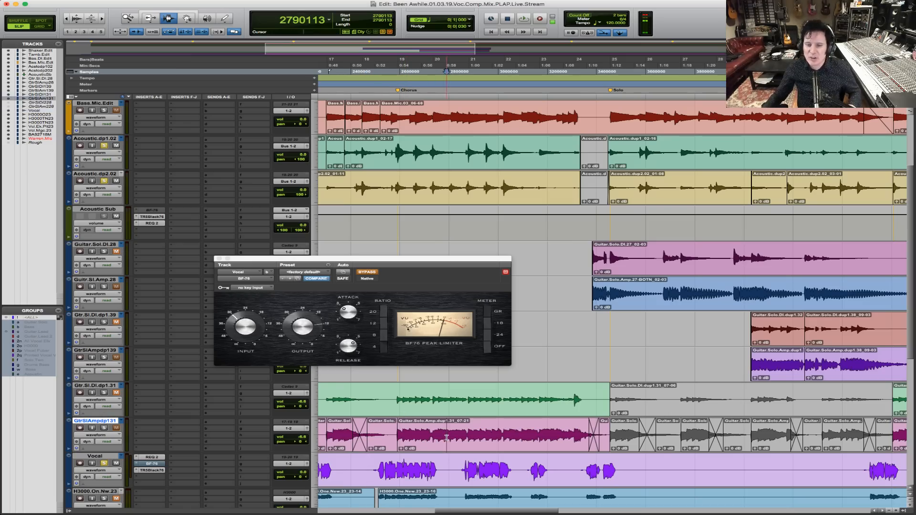
{"action": "double_click", "coordinate": [446, 438]}
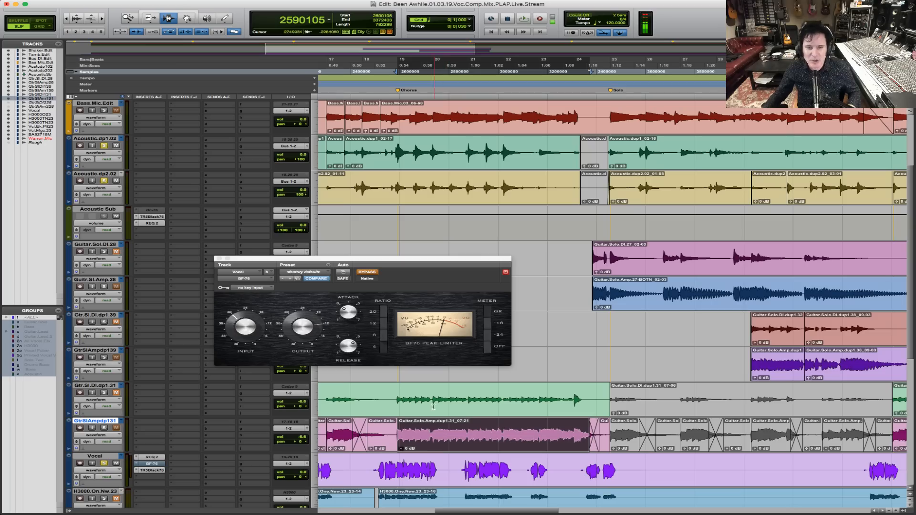
{"action": "left_click_drag", "start_coordinate": [407, 399], "coordinate": [736, 400]}
{"action": "key", "text": "F5"}
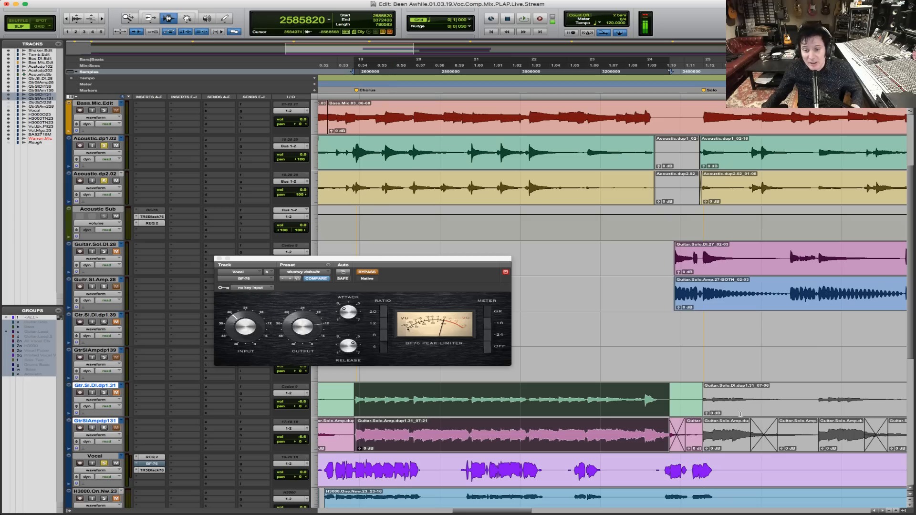
{"action": "left_click", "coordinate": [352, 397]}
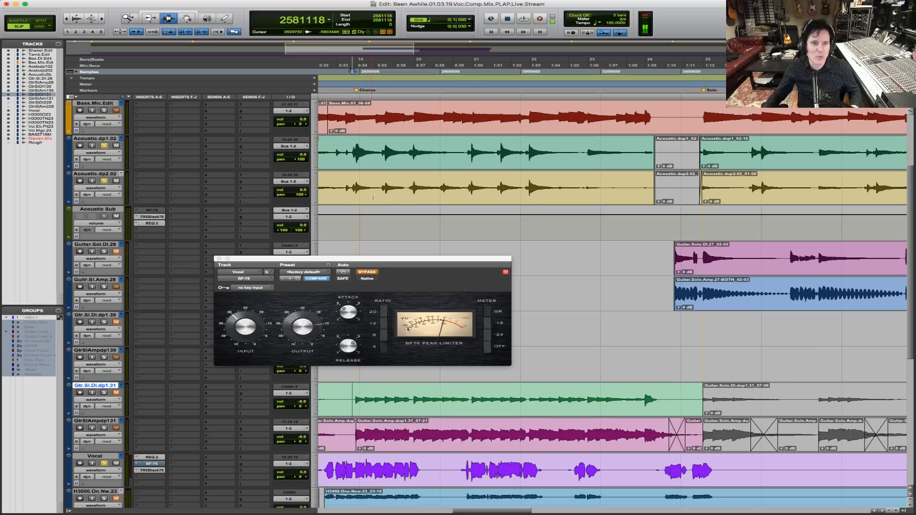
Make the BF-76 insert on the Vocal track inactive.
{"action": "scroll", "coordinate": [418, 214], "scroll_direction": "up", "scroll_amount": 3}
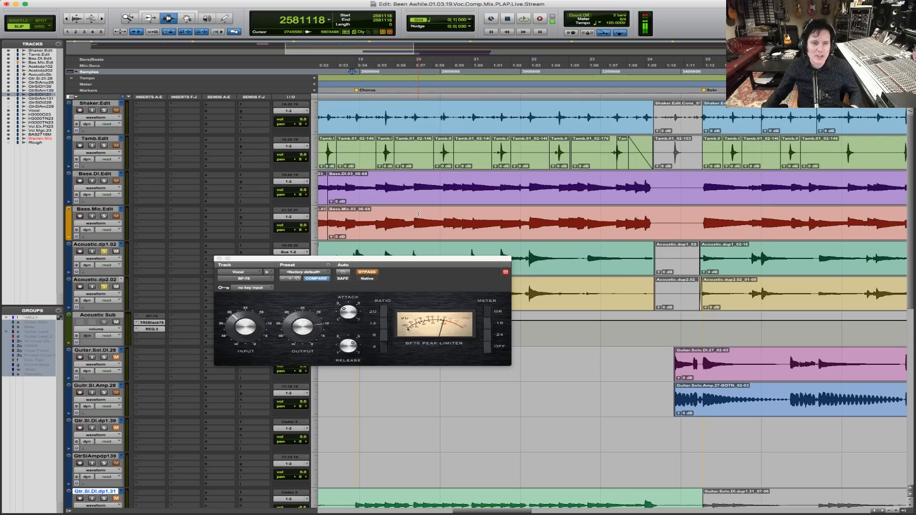
{"action": "scroll", "coordinate": [418, 214], "scroll_direction": "down", "scroll_amount": 4}
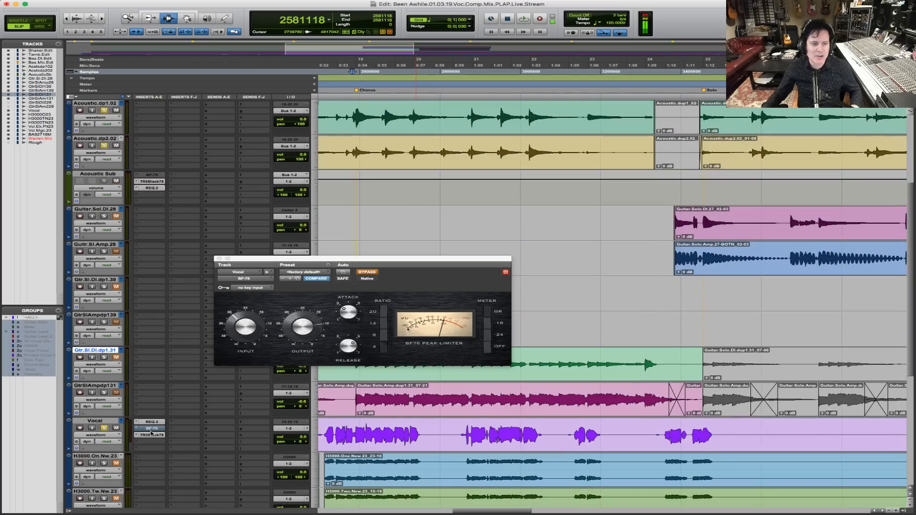
{"action": "left_click", "coordinate": [155, 430], "text": "ctrl+super"}
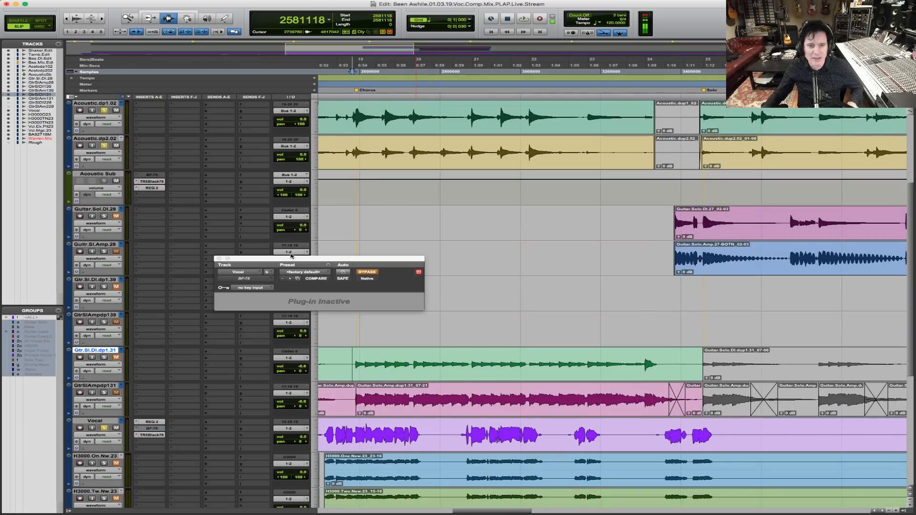
Place the cursor on the Shaker.Edit track just before the Chorus marker and start playback from there.
{"action": "scroll", "coordinate": [448, 316], "scroll_direction": "up", "scroll_amount": 4}
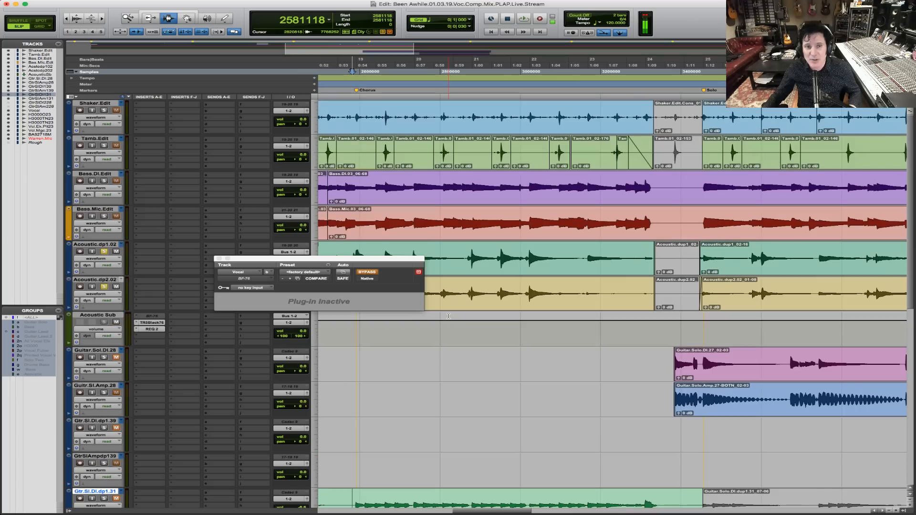
{"action": "key", "text": "r"}
{"action": "key", "text": "r"}
{"action": "key", "text": "r"}
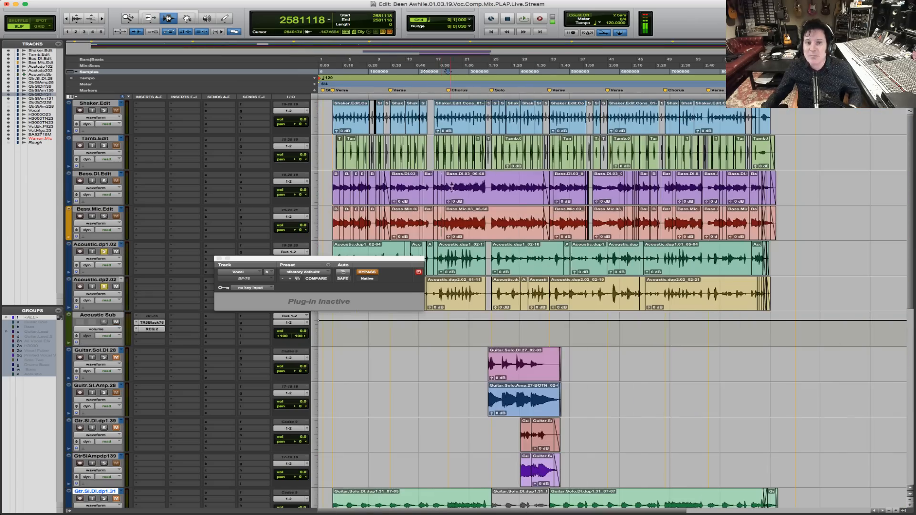
{"action": "key", "text": "F5"}
{"action": "left_click_drag", "start_coordinate": [389, 142], "coordinate": [649, 168]}
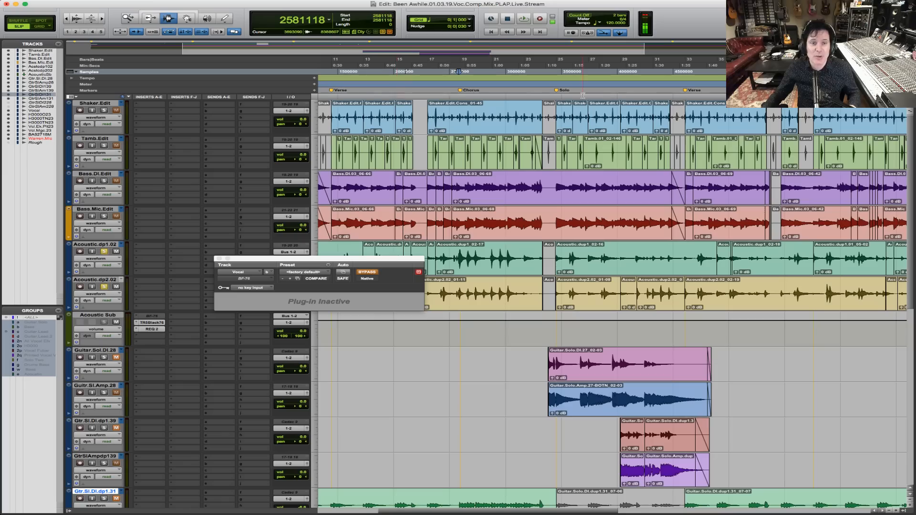
{"action": "left_click", "coordinate": [494, 127]}
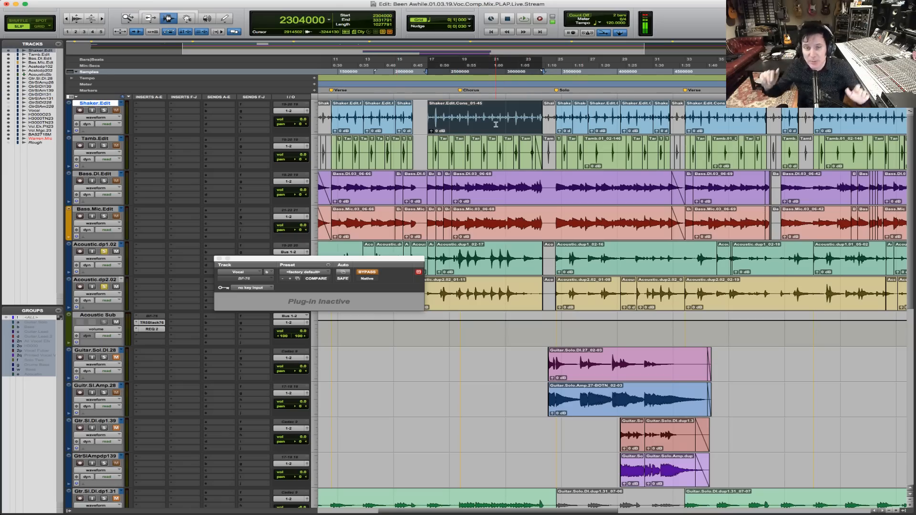
{"action": "key", "text": "F5"}
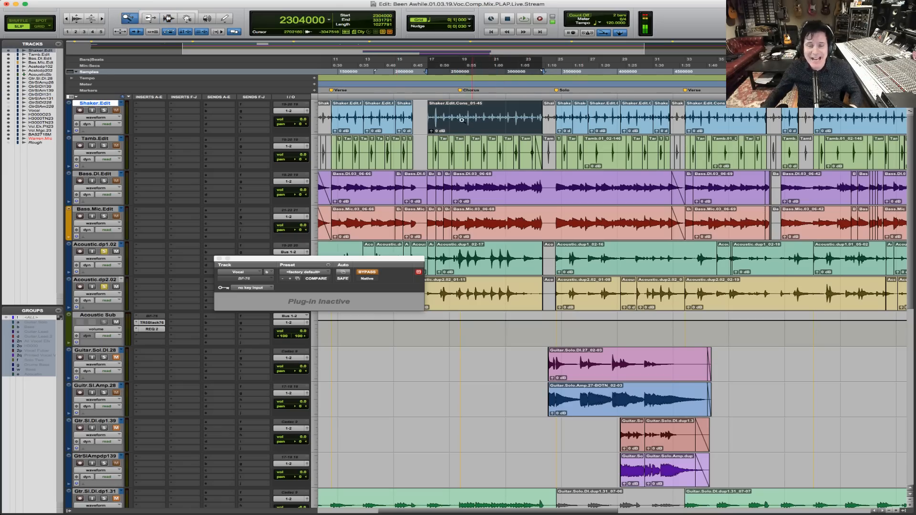
{"action": "left_click_drag", "start_coordinate": [435, 114], "coordinate": [602, 129]}
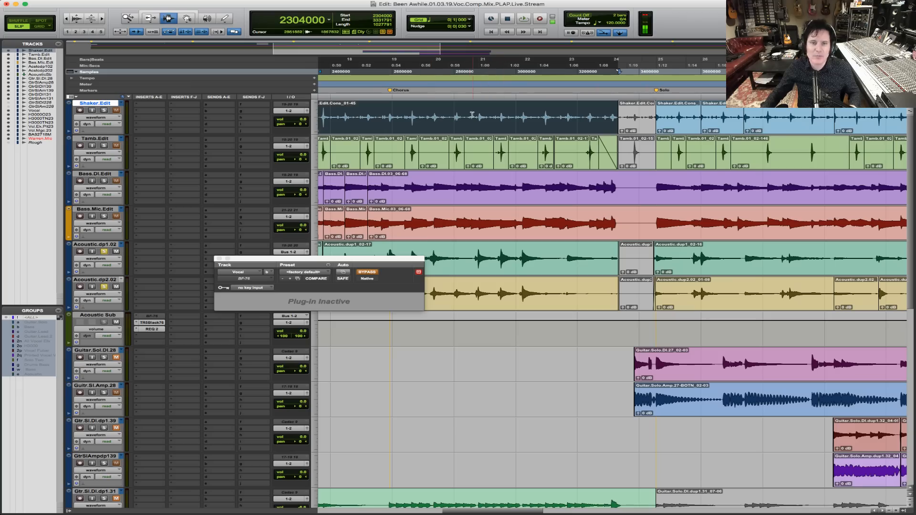
{"action": "left_click", "coordinate": [582, 268]}
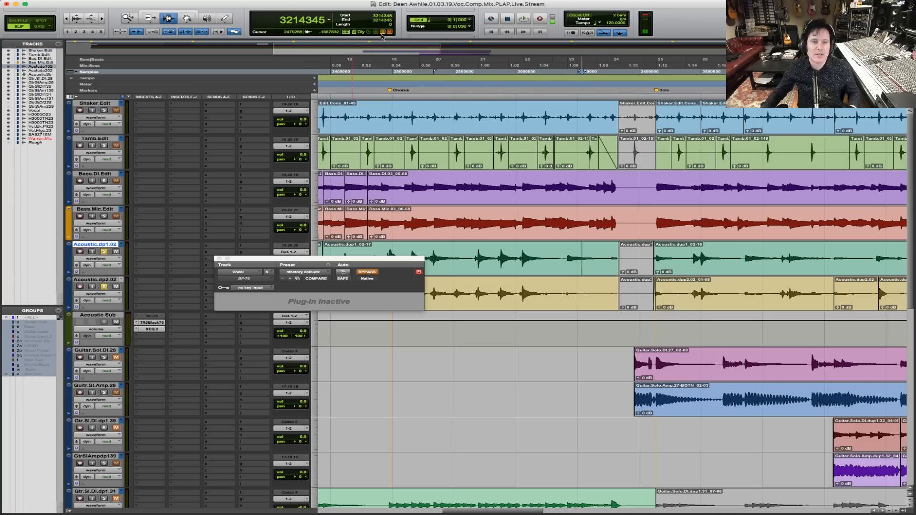
{"action": "left_click", "coordinate": [386, 114]}
{"action": "key", "text": "space"}
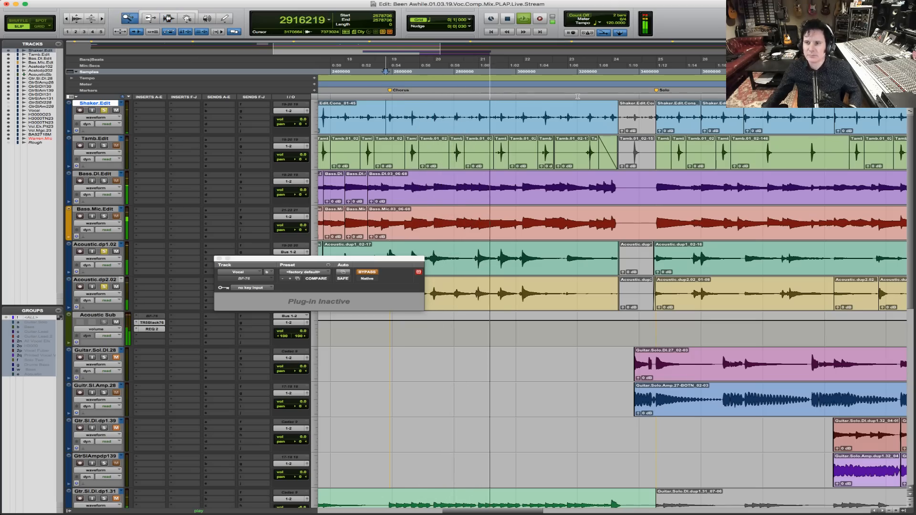
Set the grid value to a 1/8 note and the main time scale to Bars|Beats.
{"action": "left_click_drag", "start_coordinate": [374, 119], "coordinate": [599, 118]}
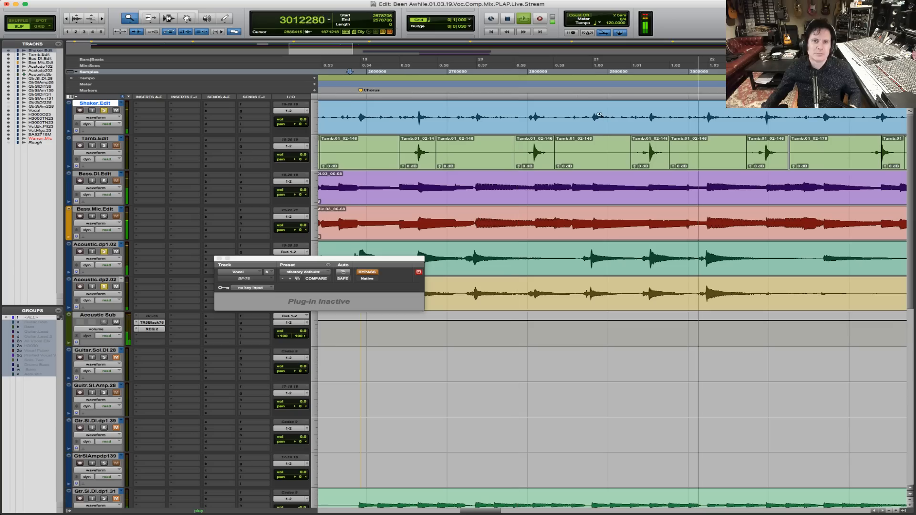
{"action": "left_click", "coordinate": [470, 20]}
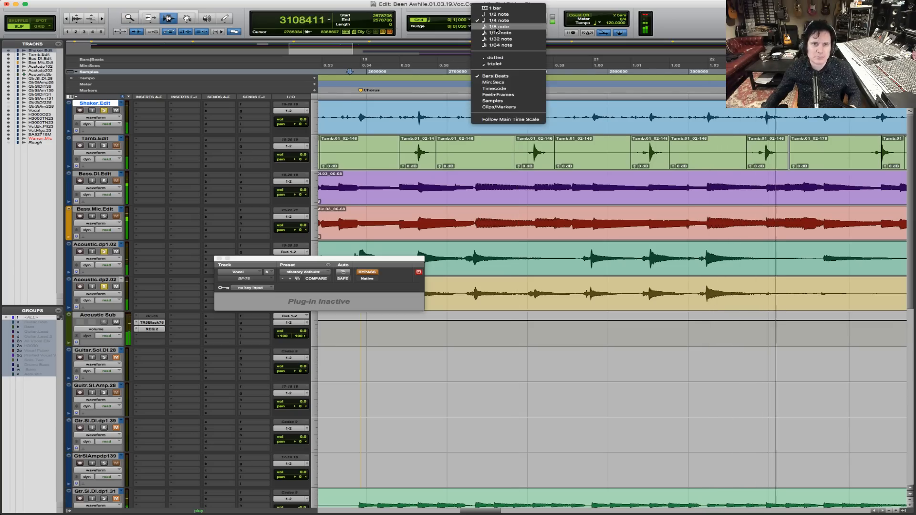
{"action": "left_click", "coordinate": [502, 116]}
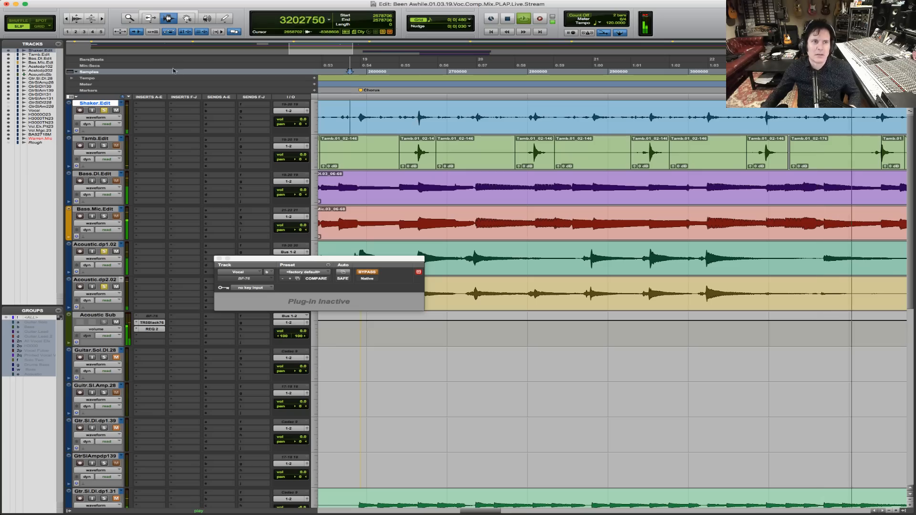
{"action": "left_click", "coordinate": [149, 61]}
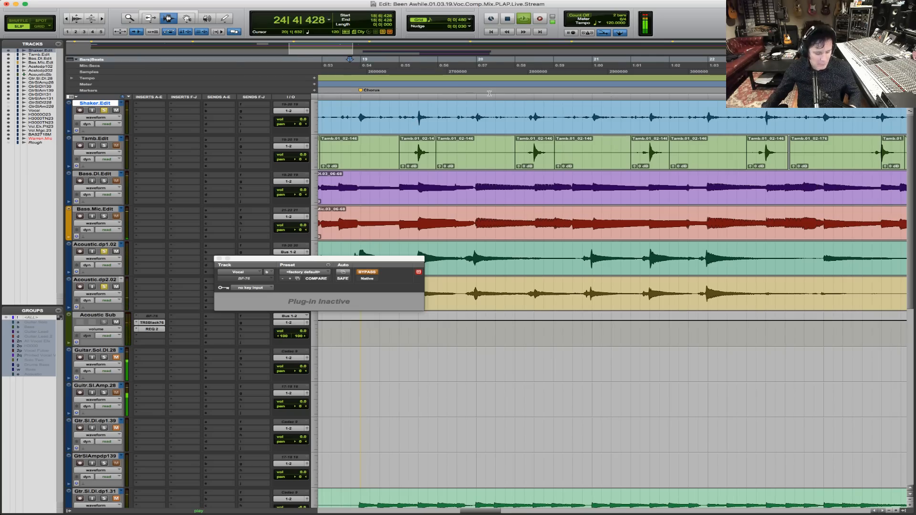
Stop playback and frame the section from just before the Chorus into the Solo.
{"action": "key", "text": "r"}
{"action": "key", "text": "r"}
{"action": "key", "text": "r"}
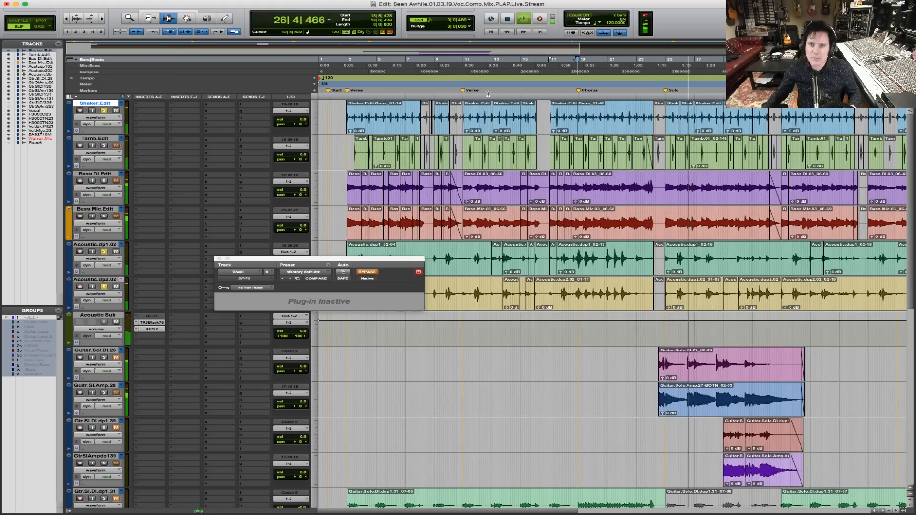
{"action": "key", "text": "space"}
{"action": "key", "text": "F5"}
{"action": "left_click_drag", "start_coordinate": [560, 114], "coordinate": [751, 112]}
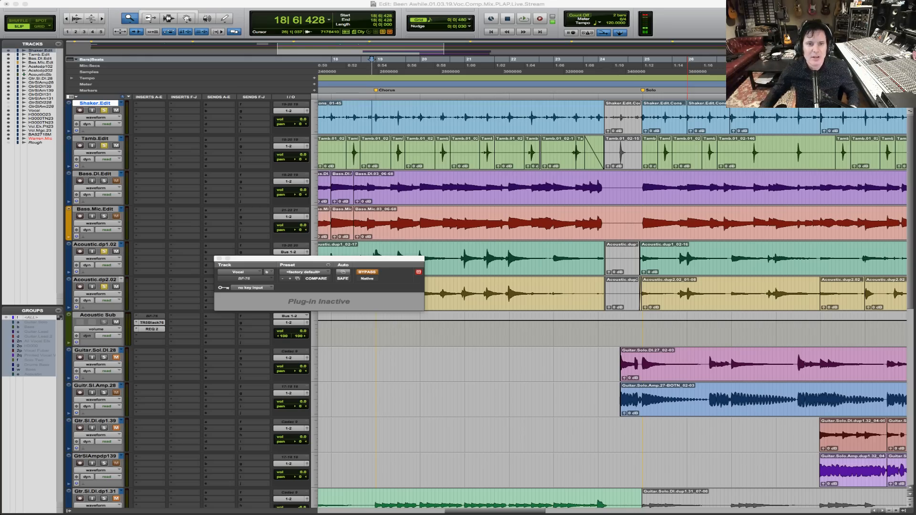
{"action": "left_click", "coordinate": [368, 188]}
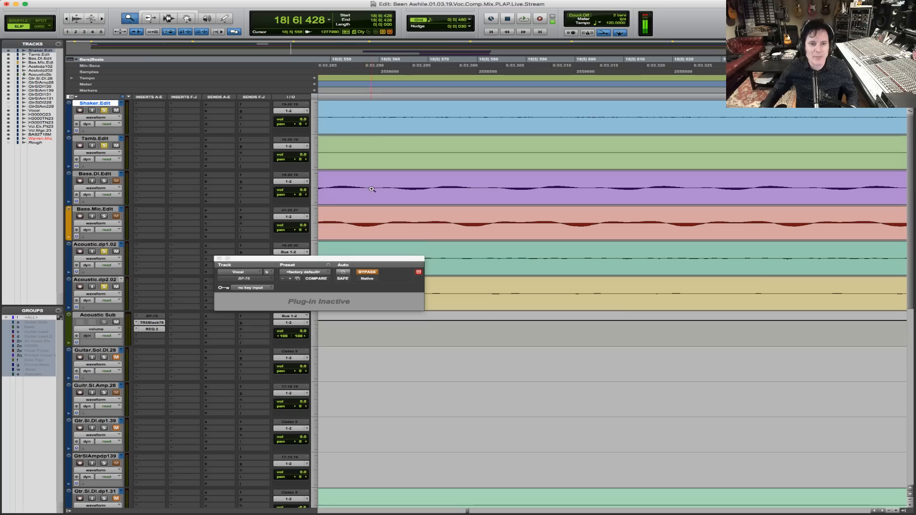
{"action": "key", "text": "r"}
{"action": "key", "text": "r"}
{"action": "key", "text": "r"}
{"action": "key", "text": "r"}
{"action": "key", "text": "r"}
{"action": "key", "text": "r"}
{"action": "key", "text": "r"}
{"action": "key", "text": "r"}
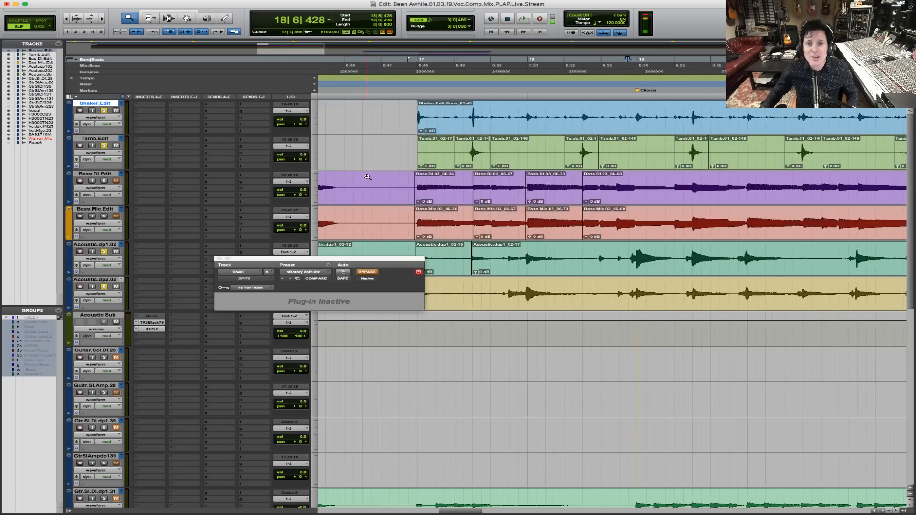
{"action": "key", "text": "r"}
{"action": "key", "text": "r"}
Place the cursor on the Bass.DI.Edit track just before the Chorus marker.
{"action": "key", "text": "F5"}
{"action": "left_click_drag", "start_coordinate": [587, 189], "coordinate": [848, 189]}
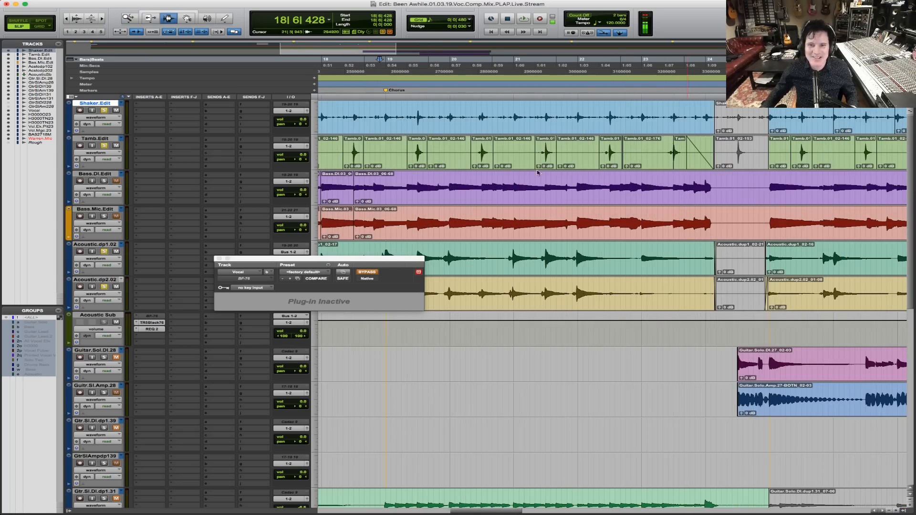
{"action": "left_click", "coordinate": [371, 183]}
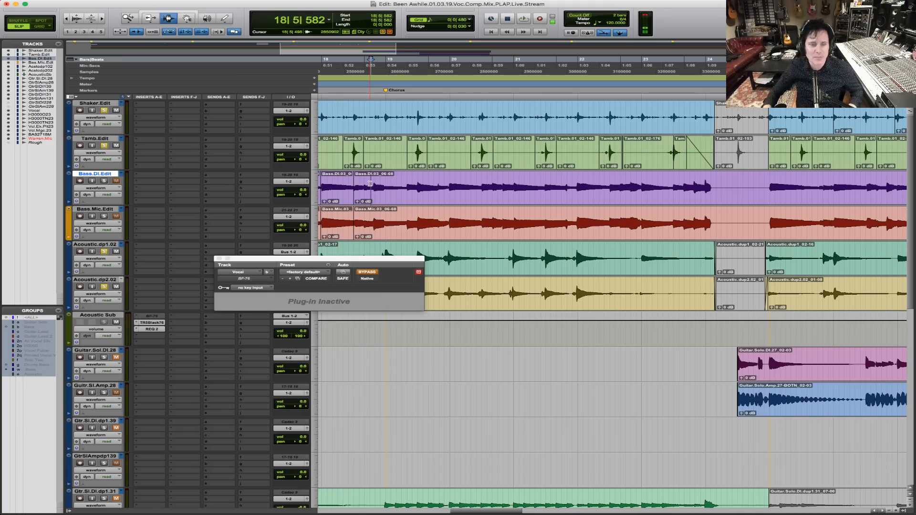
Place the cursor across the Bass.DI.Edit and Bass.Mic.Edit tracks near the start of the first Verse and play from there.
{"action": "key", "text": "r"}
{"action": "key", "text": "r"}
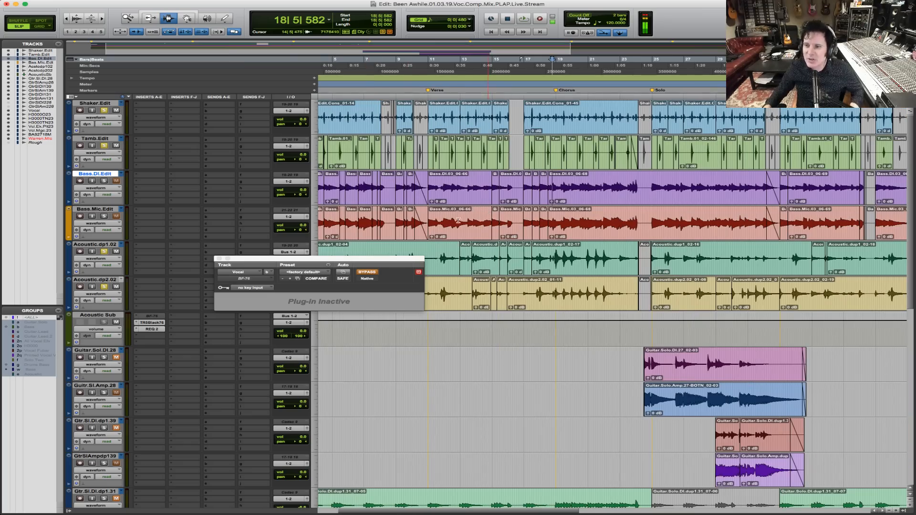
{"action": "key", "text": "F5"}
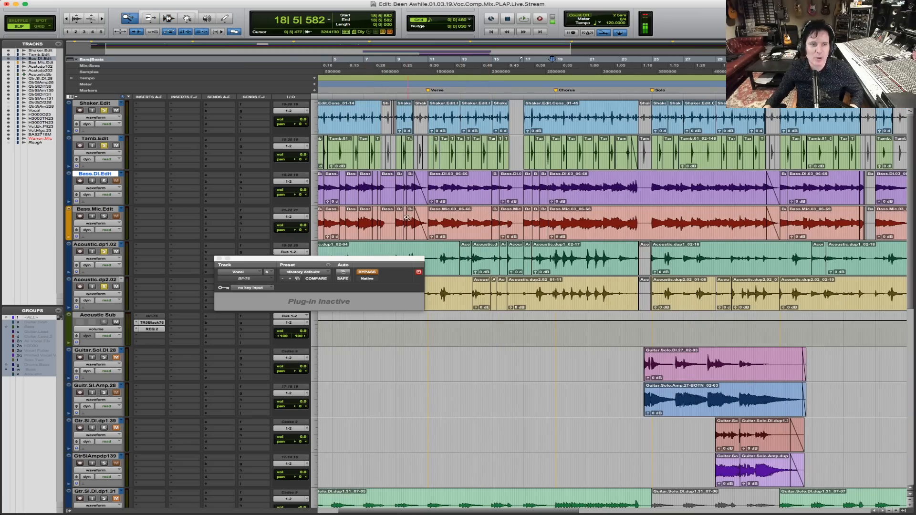
{"action": "key", "text": "r"}
{"action": "key", "text": "r"}
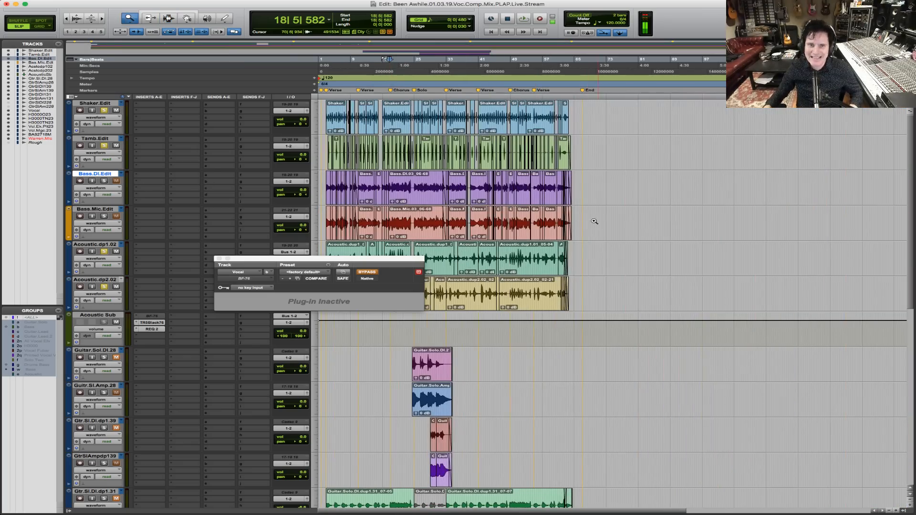
{"action": "left_click_drag", "start_coordinate": [598, 221], "coordinate": [200, 186]}
{"action": "key", "text": "F7"}
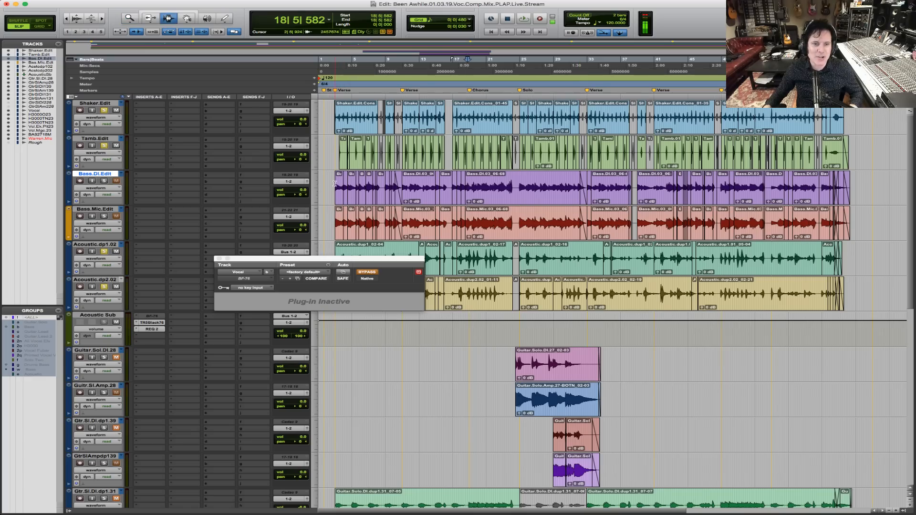
{"action": "left_click", "coordinate": [333, 190]}
{"action": "left_click", "coordinate": [344, 208]}
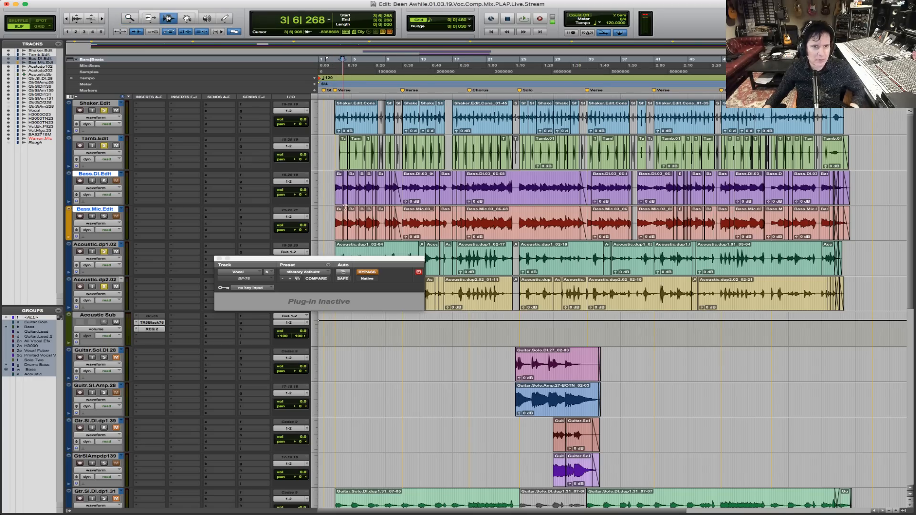
{"action": "key", "text": "space"}
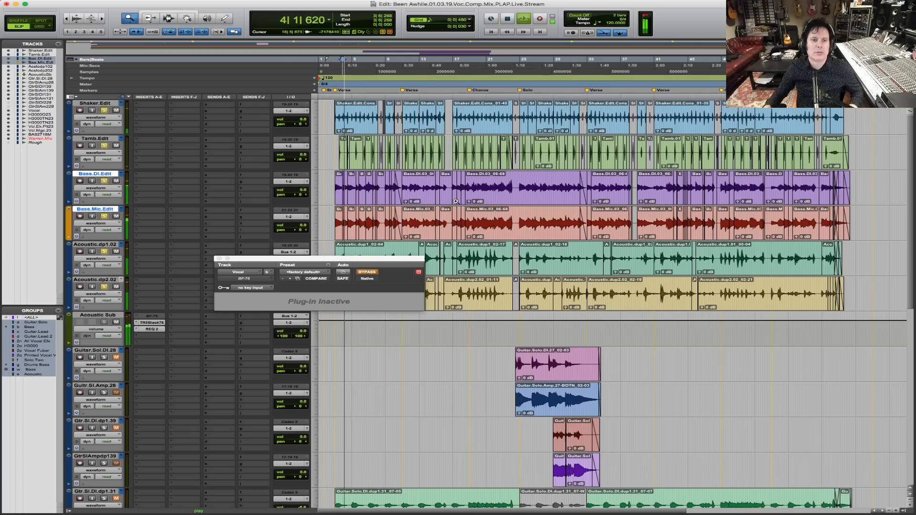
{"action": "key", "text": "F5"}
{"action": "left_click_drag", "start_coordinate": [456, 217], "coordinate": [319, 139]}
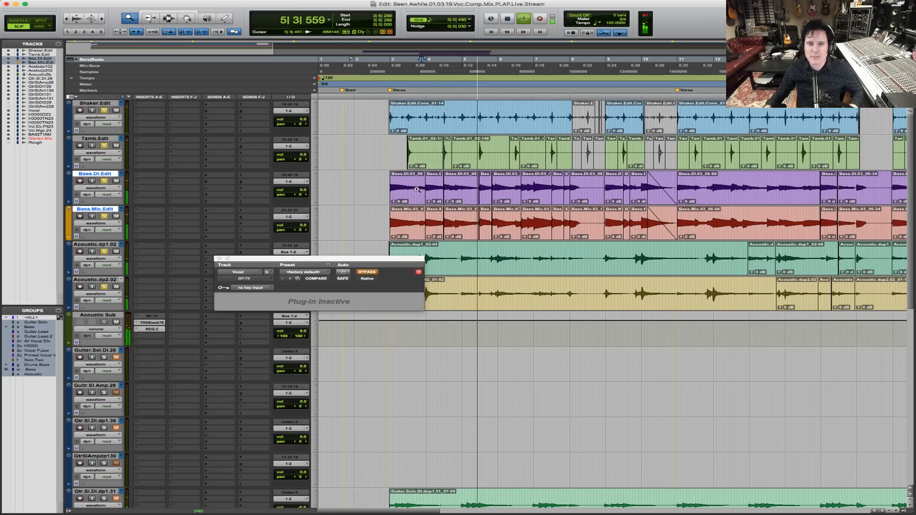
Examine the clip boundaries on Bass.DI.Edit and Bass.Mic.Edit up close through the first Verse during playback.
{"action": "key", "text": "F5"}
{"action": "left_click_drag", "start_coordinate": [486, 202], "coordinate": [631, 202]}
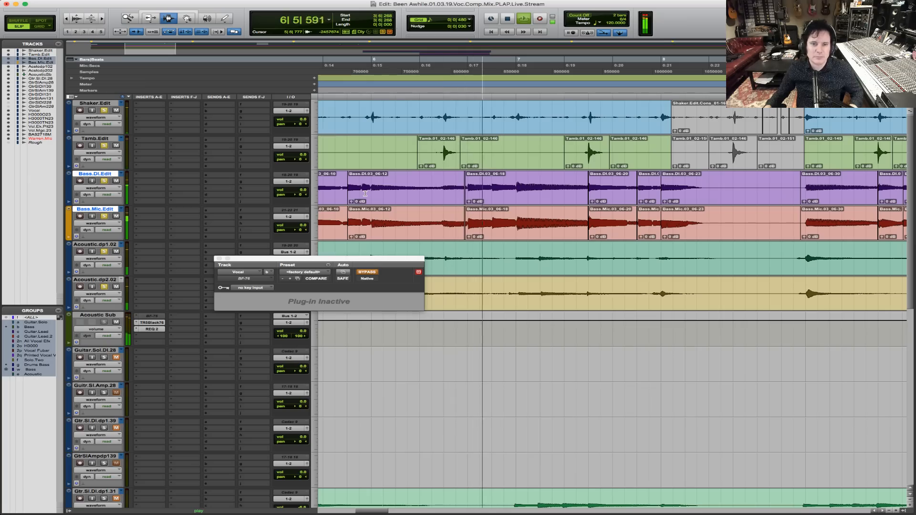
{"action": "key", "text": "F5"}
{"action": "left_click_drag", "start_coordinate": [443, 186], "coordinate": [605, 184]}
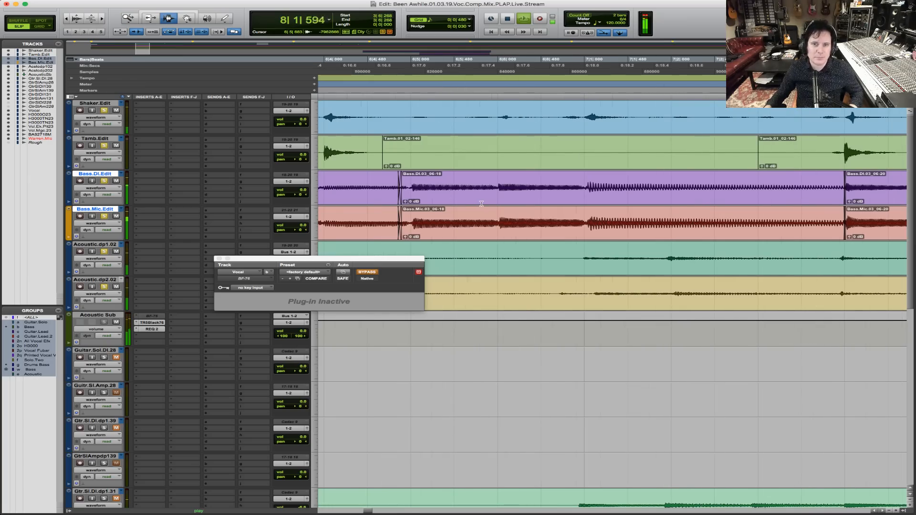
{"action": "key", "text": "r"}
{"action": "key", "text": "r"}
{"action": "key", "text": "r"}
{"action": "key", "text": "r"}
{"action": "key", "text": "r"}
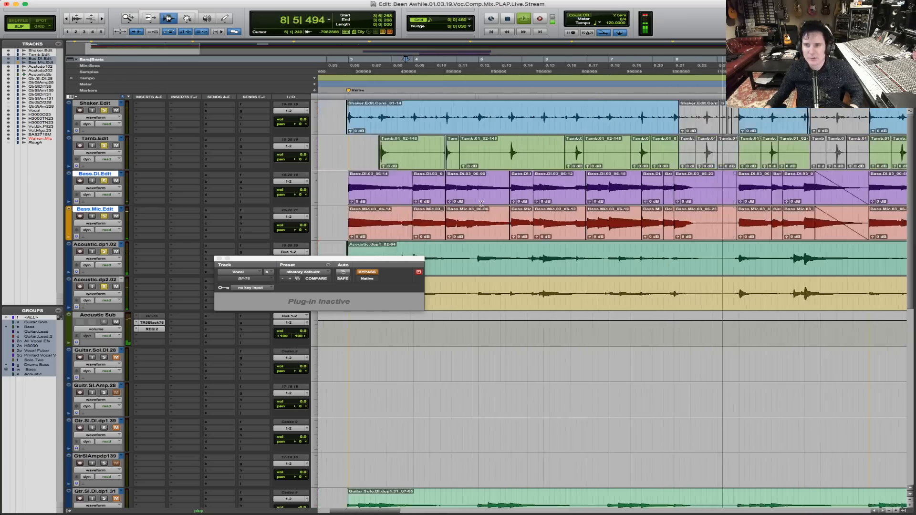
Crossfade the clip boundary on both bass tracks just before beat 5 of bar 9.
{"action": "key", "text": "F5"}
{"action": "left_click_drag", "start_coordinate": [428, 201], "coordinate": [570, 105]}
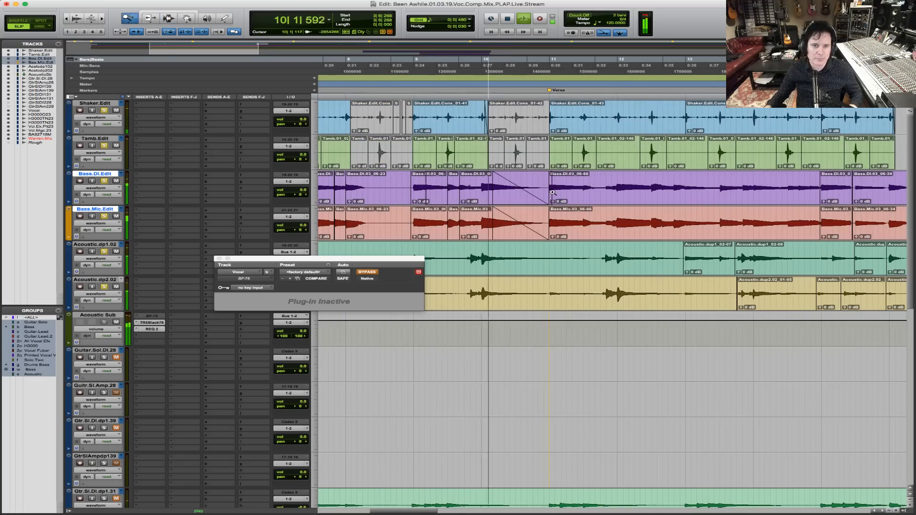
{"action": "key", "text": "t"}
{"action": "key", "text": "t"}
{"action": "key", "text": "t"}
{"action": "key", "text": "t"}
{"action": "key", "text": "t"}
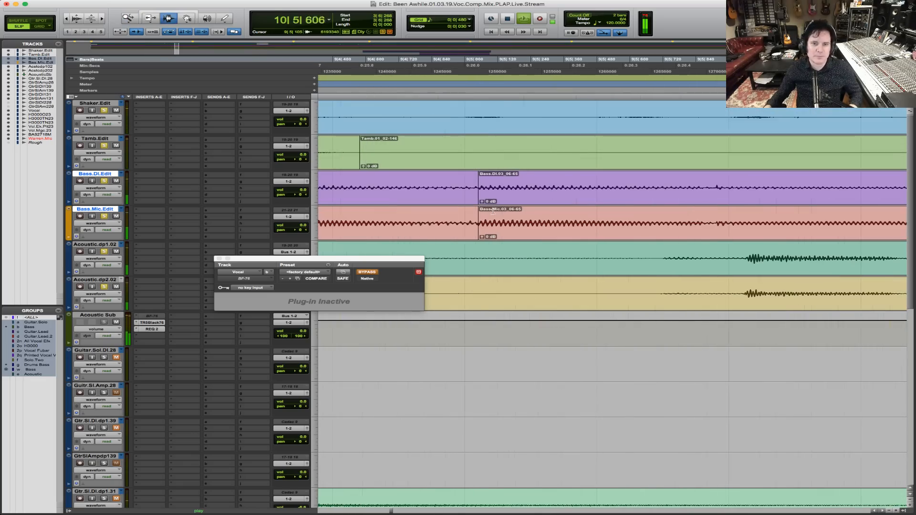
{"action": "left_click_drag", "start_coordinate": [493, 211], "coordinate": [462, 207]}
{"action": "left_click", "coordinate": [459, 208]}
{"action": "key", "text": "F7"}
{"action": "key", "text": "f"}
{"action": "key", "text": "r"}
{"action": "key", "text": "r"}
{"action": "key", "text": "r"}
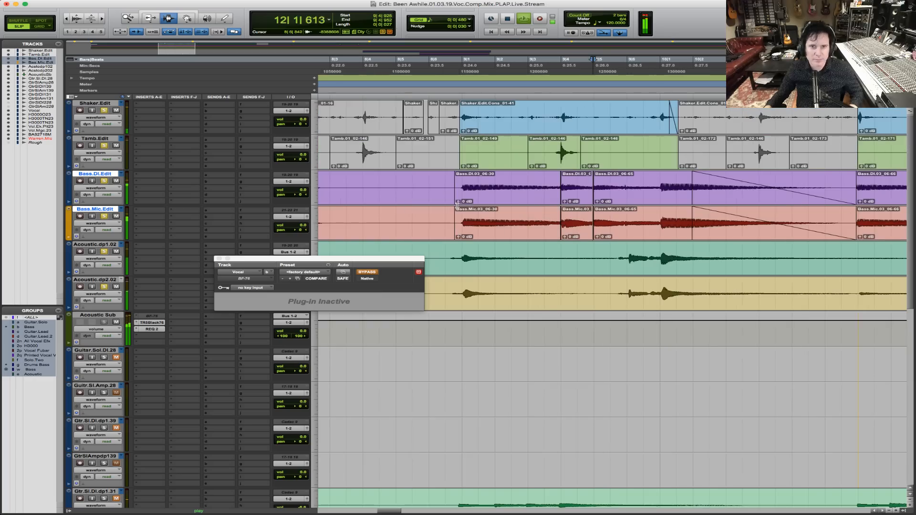
Place the cursor on the bass tracks just before the second Verse marker and play from there.
{"action": "key", "text": "r"}
{"action": "key", "text": "F5"}
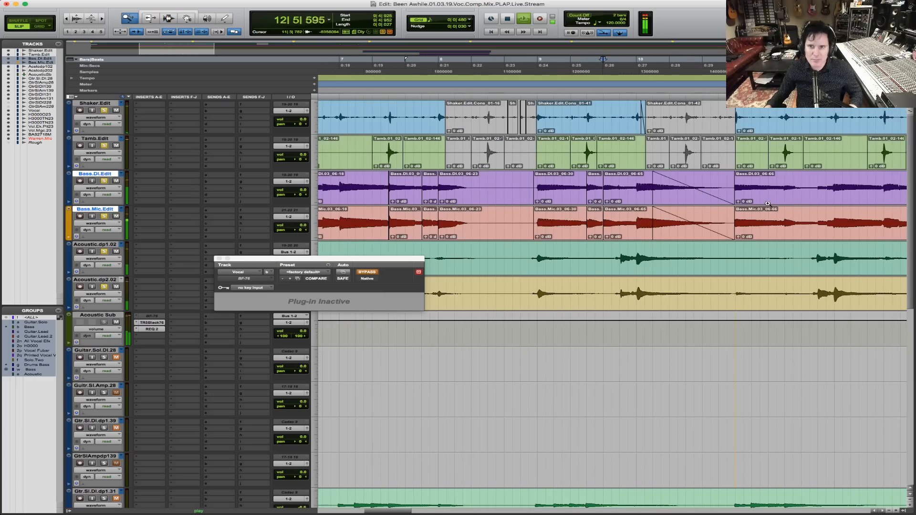
{"action": "left_click_drag", "start_coordinate": [709, 195], "coordinate": [900, 188]}
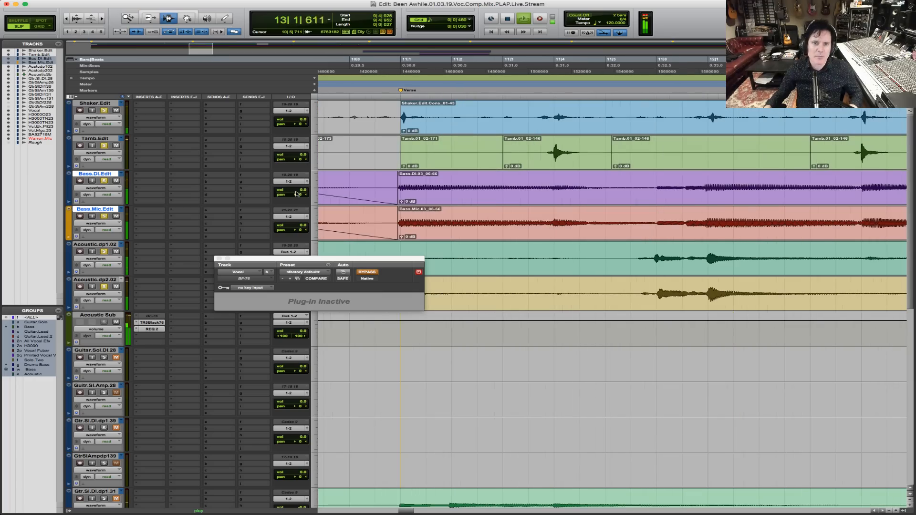
{"action": "left_click", "coordinate": [367, 190]}
{"action": "key", "text": "space"}
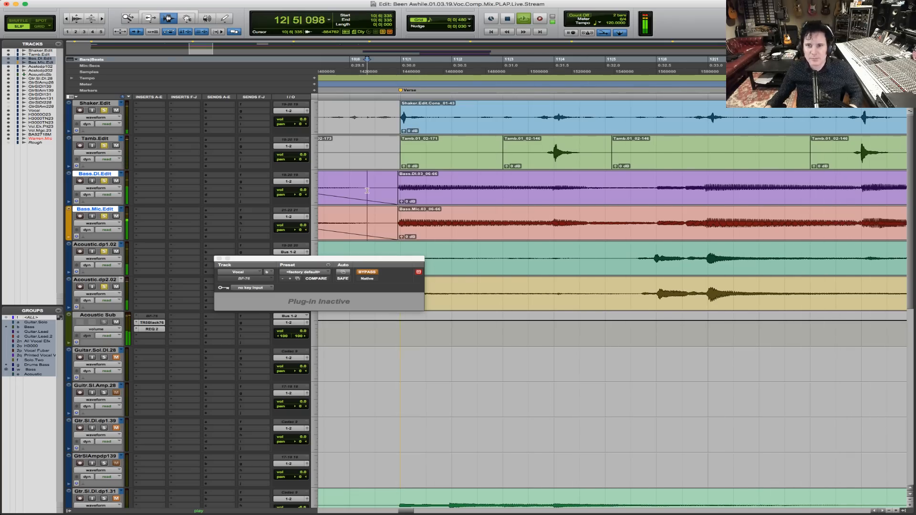
Separate the clips on both bass tracks late in bar 14 and quantize the newly split pair to the grid.
{"action": "key", "text": "r"}
{"action": "key", "text": "r"}
{"action": "scroll", "coordinate": [375, 195], "scroll_direction": "right", "scroll_amount": 5}
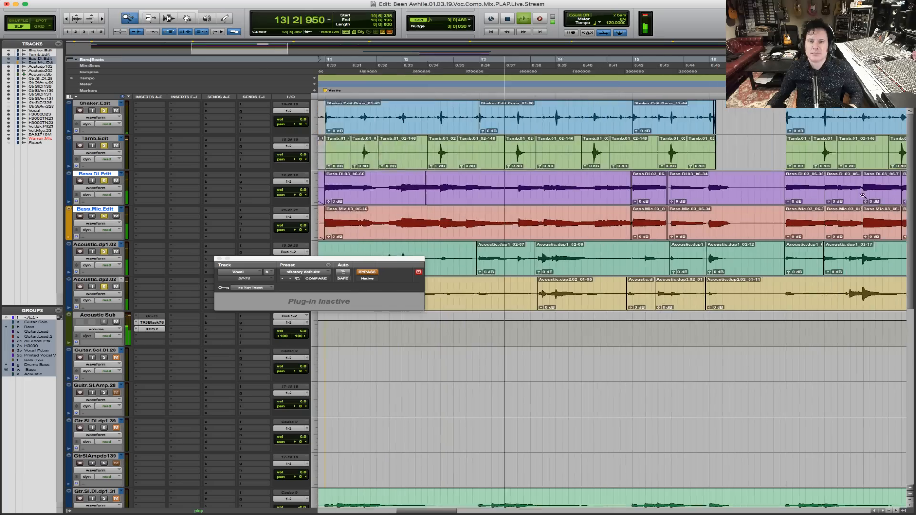
{"action": "left_click_drag", "start_coordinate": [390, 193], "coordinate": [607, 216]}
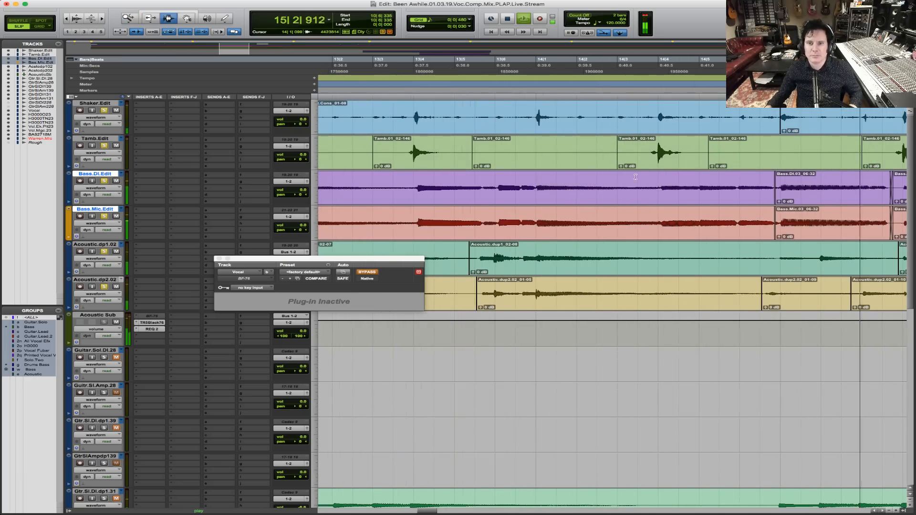
{"action": "left_click_drag", "start_coordinate": [624, 195], "coordinate": [884, 192]}
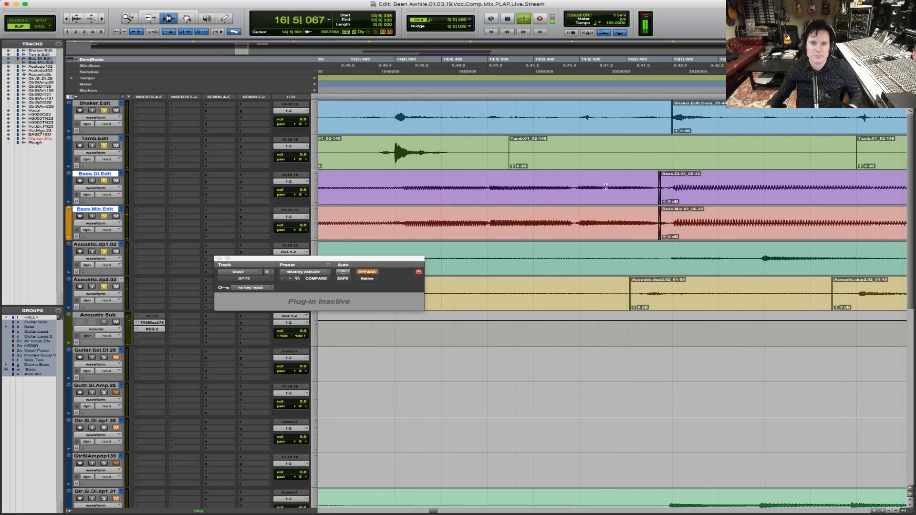
{"action": "left_click", "coordinate": [575, 189]}
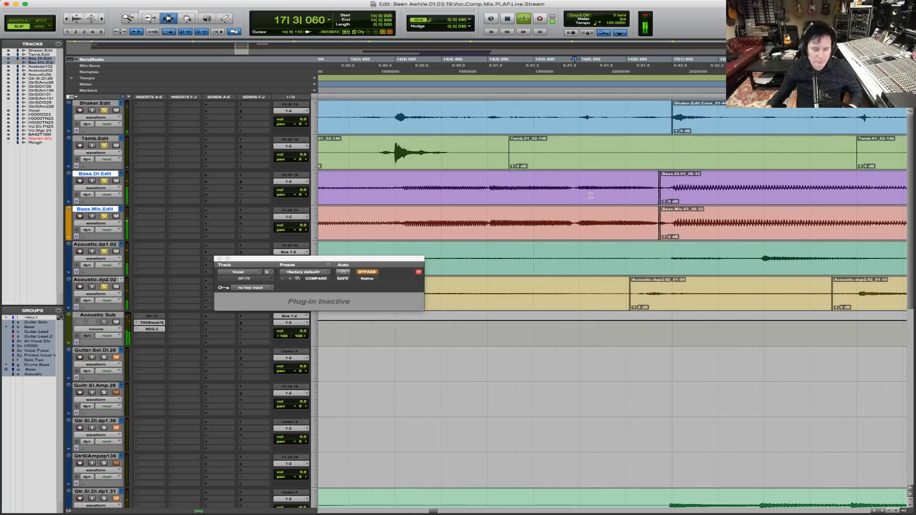
{"action": "key", "text": "b"}
{"action": "double_click", "coordinate": [589, 196]}
{"action": "key", "text": "super+0"}
{"action": "key", "text": "F6"}
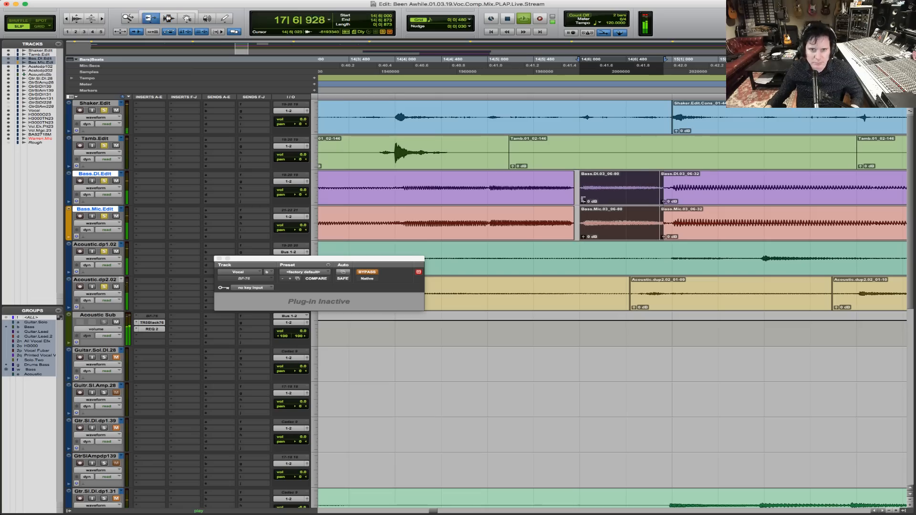
Trim the start of the quantized bass clips earlier to close the gap before them.
{"action": "mouse_move", "coordinate": [583, 199]}
{"action": "left_mouse_down"}
{"action": "mouse_move", "coordinate": [573, 199]}
{"action": "mouse_move", "coordinate": [581, 194]}
{"action": "left_mouse_up"}
{"action": "key", "text": "F5"}
{"action": "key", "text": "F6"}
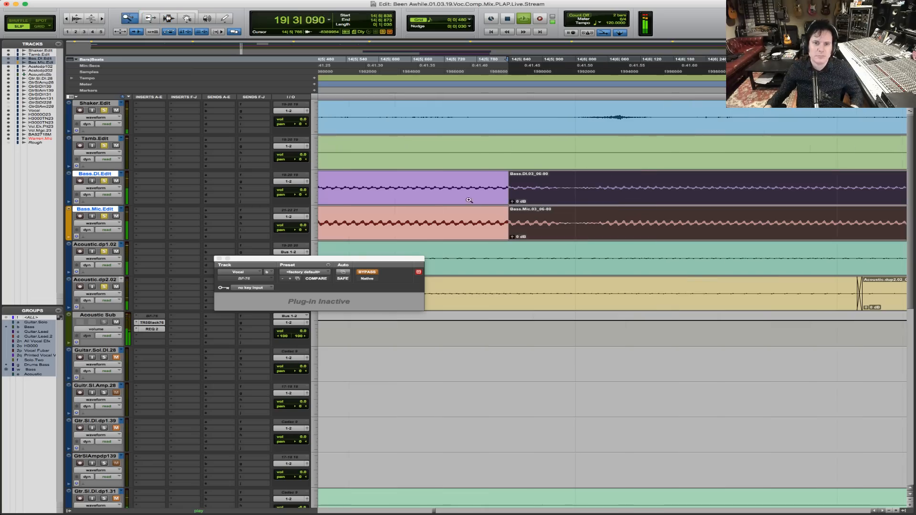
{"action": "left_click", "coordinate": [522, 222]}
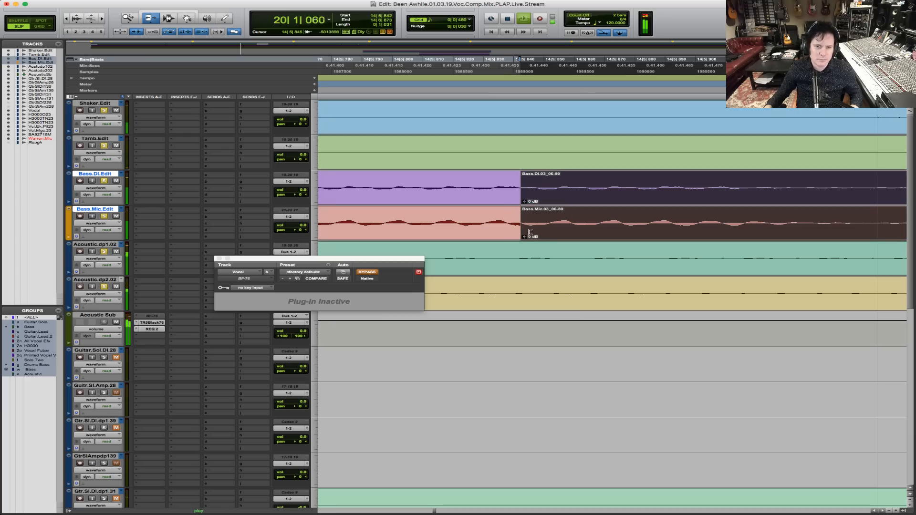
{"action": "key", "text": "F8"}
{"action": "left_click_drag", "start_coordinate": [539, 231], "coordinate": [510, 221]}
Crossfade the start of the quantized bass clips with the preceding clips on both bass tracks.
{"action": "key", "text": "F7"}
{"action": "left_click", "coordinate": [508, 222]}
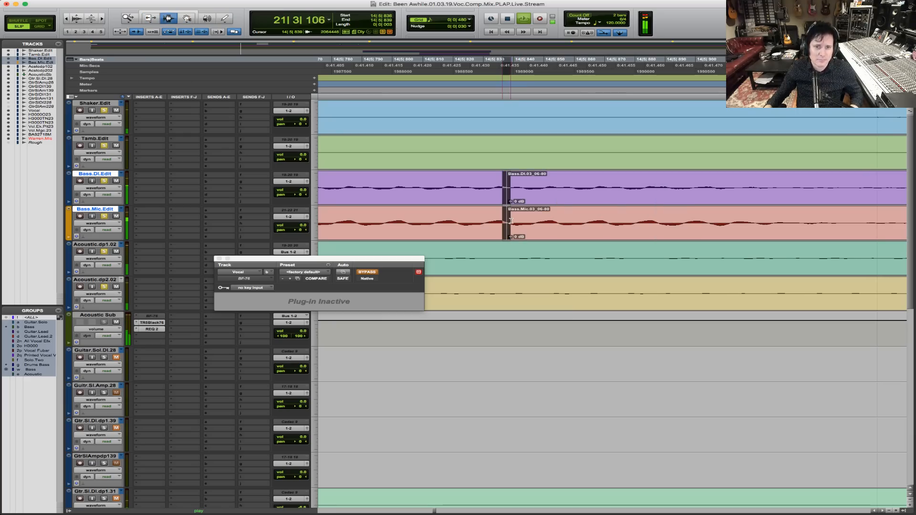
{"action": "key", "text": "f"}
{"action": "key", "text": "r"}
{"action": "key", "text": "r"}
{"action": "key", "text": "r"}
{"action": "key", "text": "r"}
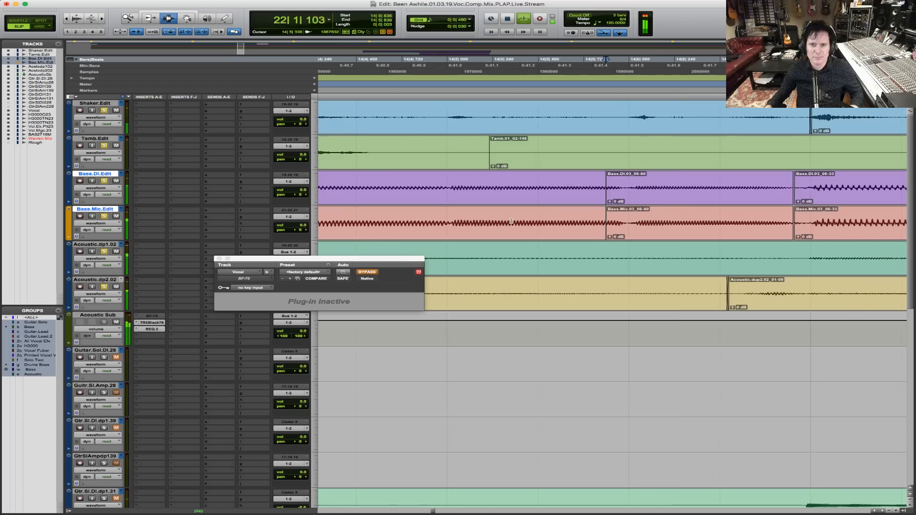
Trim the boundary between the quantized bass clips and the following clips, just ahead of bar 15.
{"action": "key", "text": "F5"}
{"action": "left_click_drag", "start_coordinate": [846, 212], "coordinate": [769, 217]}
{"action": "key", "text": "F6"}
{"action": "left_click_drag", "start_coordinate": [501, 221], "coordinate": [697, 222]}
{"action": "left_click_drag", "start_coordinate": [736, 222], "coordinate": [567, 221]}
Crossfade the trimmed boundary just before bar 15 on both bass tracks.
{"action": "key", "text": "F7"}
{"action": "left_click_drag", "start_coordinate": [577, 221], "coordinate": [553, 221]}
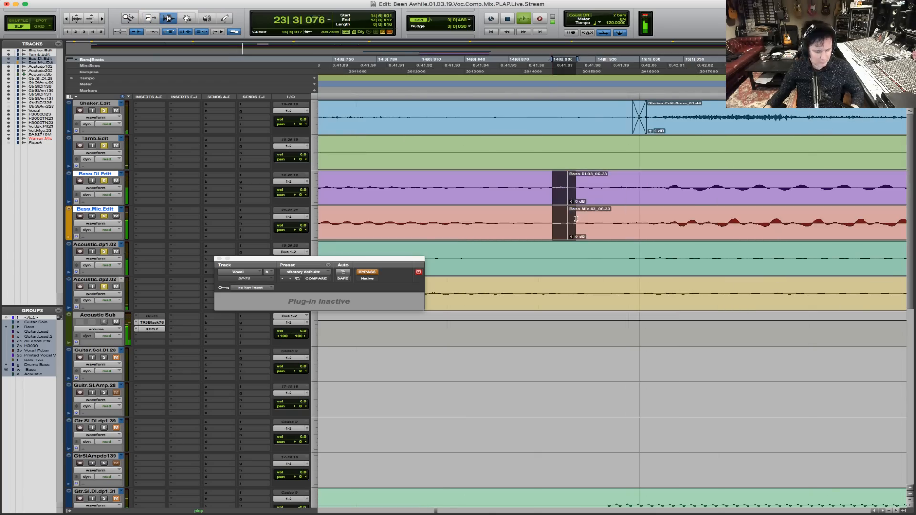
{"action": "key", "text": "f"}
{"action": "key", "text": "r"}
{"action": "key", "text": "r"}
{"action": "key", "text": "r"}
{"action": "key", "text": "r"}
{"action": "key", "text": "r"}
{"action": "key", "text": "r"}
Audition the edited bass passage leading into bar 15, playing from 14|2|789 and again from 14|3|806.
{"action": "left_click", "coordinate": [521, 196]}
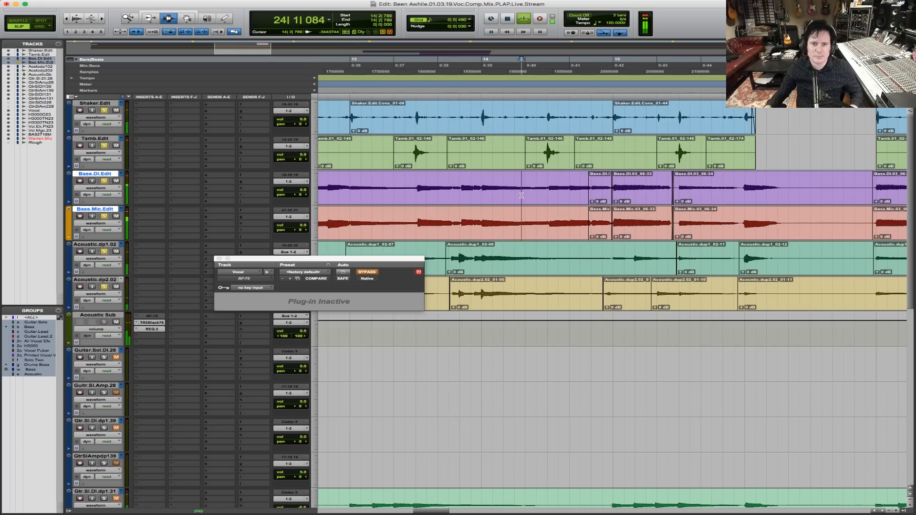
{"action": "key", "text": "space"}
{"action": "key", "text": "space"}
{"action": "key", "text": "F5"}
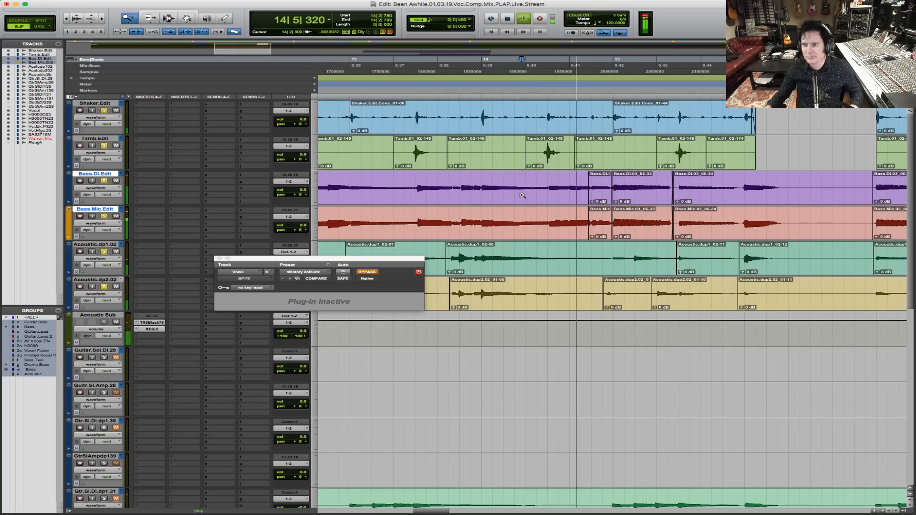
{"action": "key", "text": "F7"}
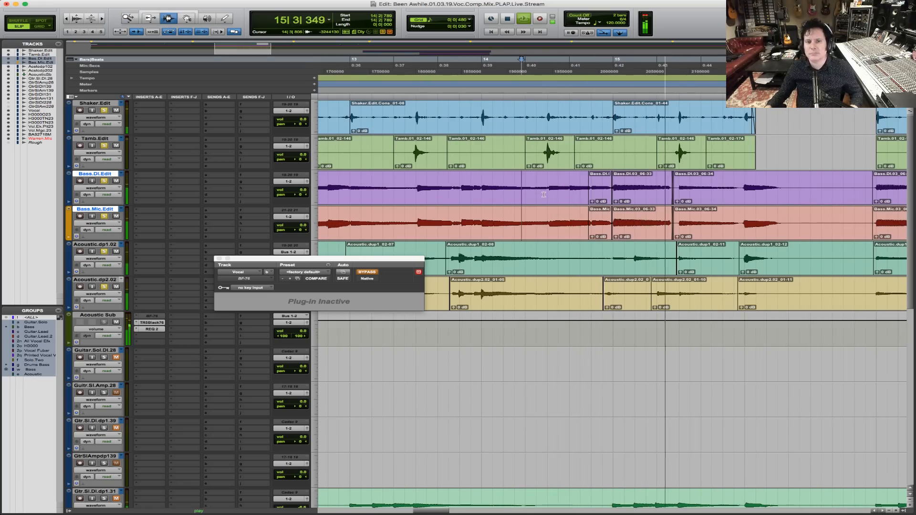
{"action": "left_click", "coordinate": [544, 195]}
{"action": "key", "text": "space"}
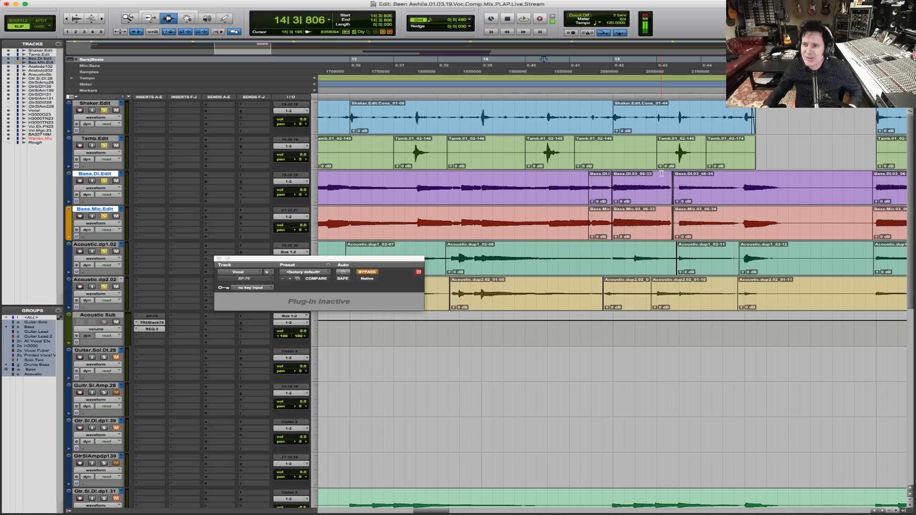
{"action": "key", "text": "space"}
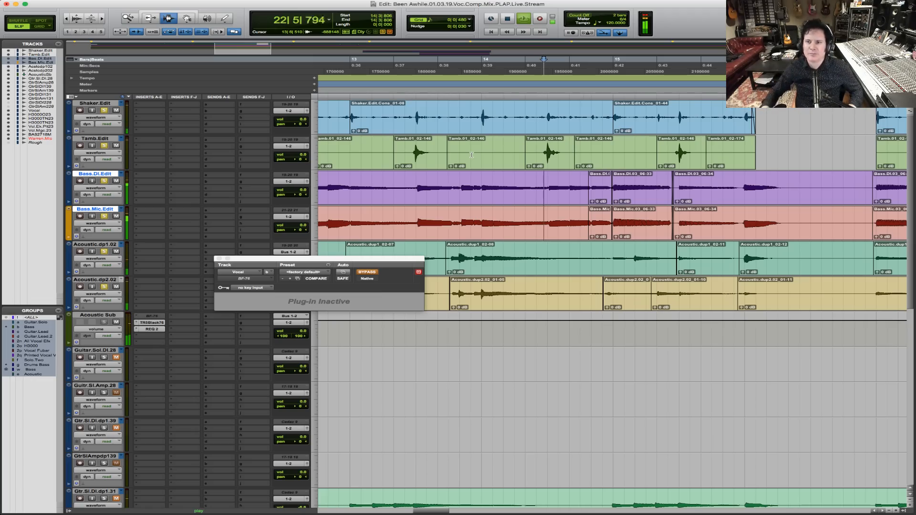
Look over the bass clips around the Chorus and Solo, stop playback and view the whole song.
{"action": "key", "text": "r"}
{"action": "key", "text": "r"}
{"action": "key", "text": "r"}
{"action": "key", "text": "r"}
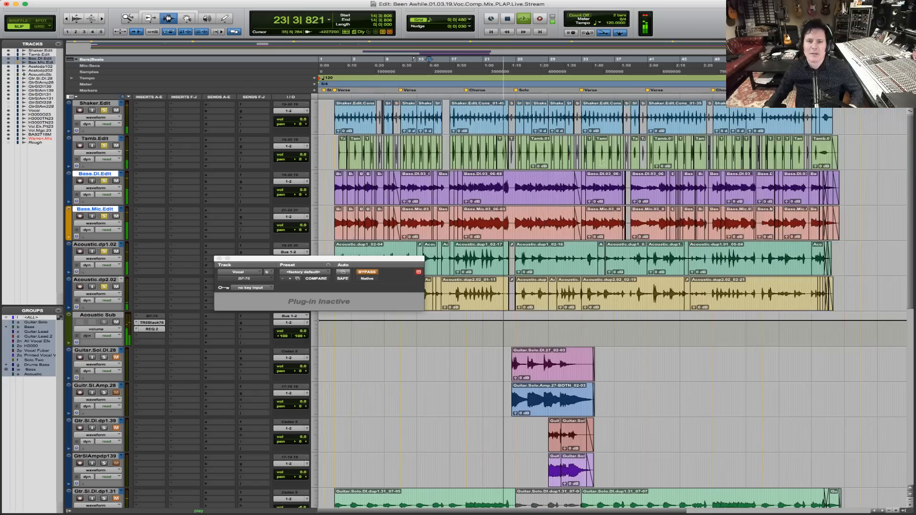
{"action": "key", "text": "F5"}
{"action": "left_click_drag", "start_coordinate": [449, 197], "coordinate": [612, 191]}
{"action": "key", "text": "F5"}
{"action": "left_click_drag", "start_coordinate": [490, 190], "coordinate": [739, 184]}
{"action": "key", "text": "space"}
{"action": "key", "text": "r"}
{"action": "key", "text": "r"}
{"action": "key", "text": "r"}
{"action": "key", "text": "r"}
{"action": "key", "text": "r"}
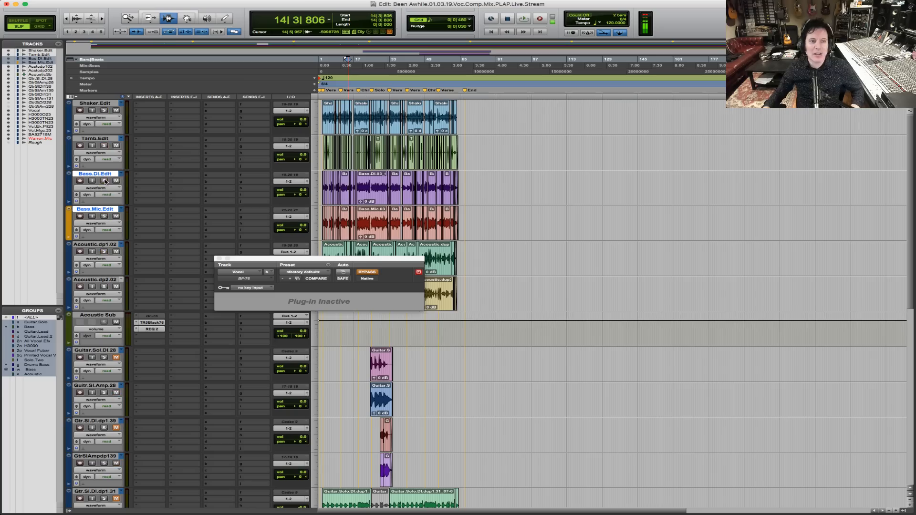
Solo Bass.DI.Edit, select all clips on the two bass tracks and play from the first Verse.
{"action": "key", "text": "F5"}
{"action": "left_click_drag", "start_coordinate": [518, 171], "coordinate": [386, 192]}
{"action": "key", "text": "F5"}
{"action": "left_click", "coordinate": [374, 190]}
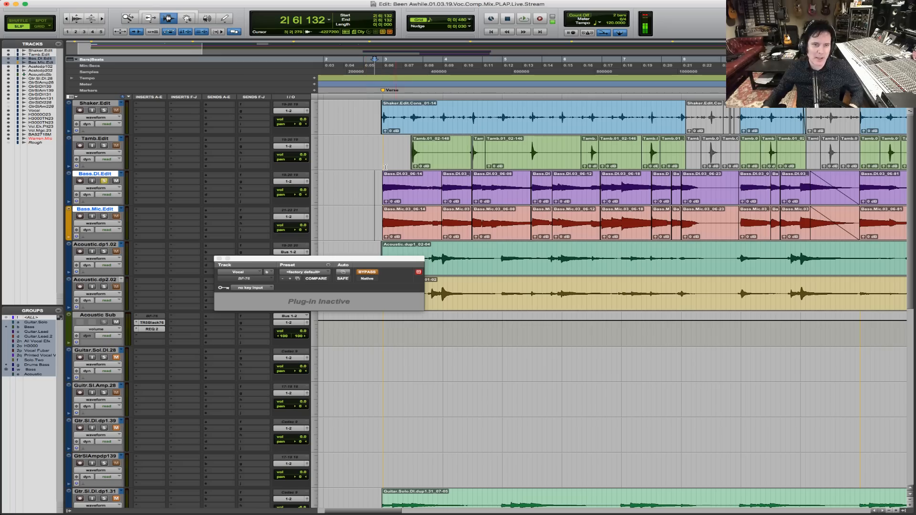
{"action": "triple_click", "coordinate": [387, 183]}
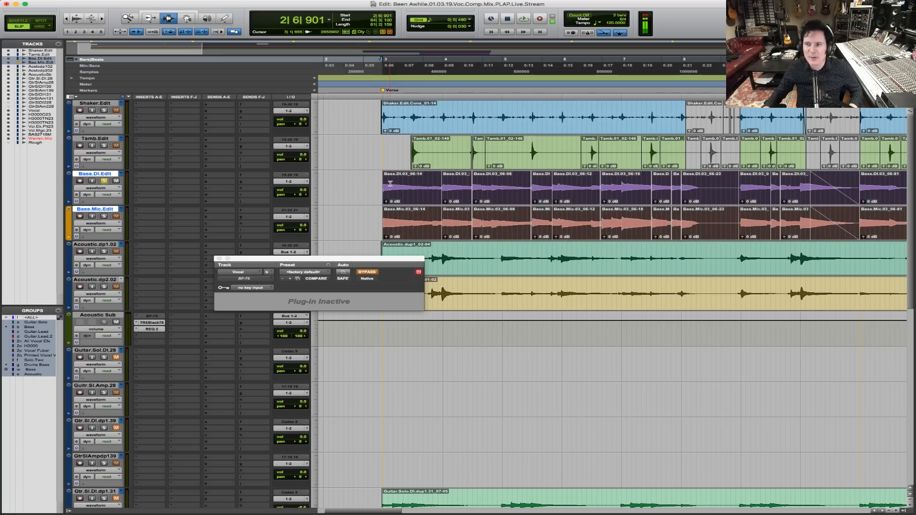
{"action": "key", "text": "space"}
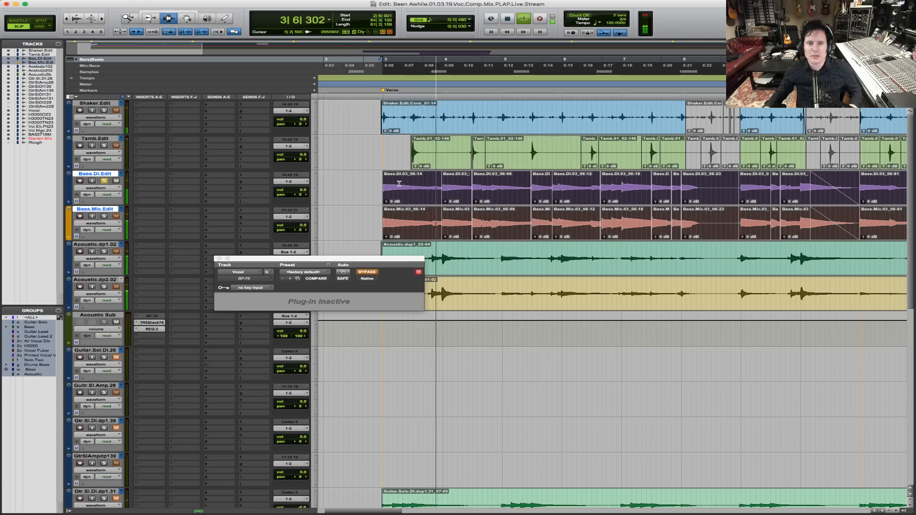
Replay the opening of the soloed bass DI and examine its waveform around bars 3 and 4.
{"action": "key", "text": "t"}
{"action": "key", "text": "t"}
{"action": "key", "text": "space"}
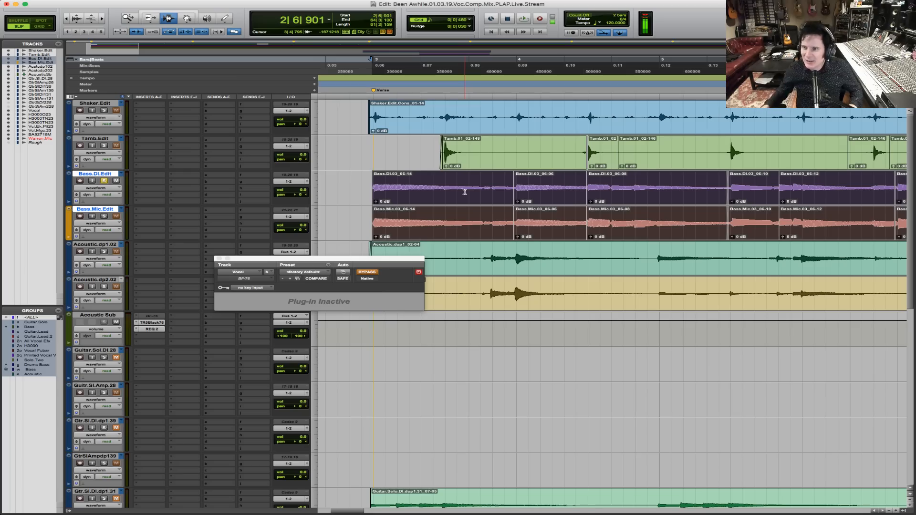
{"action": "key", "text": "space"}
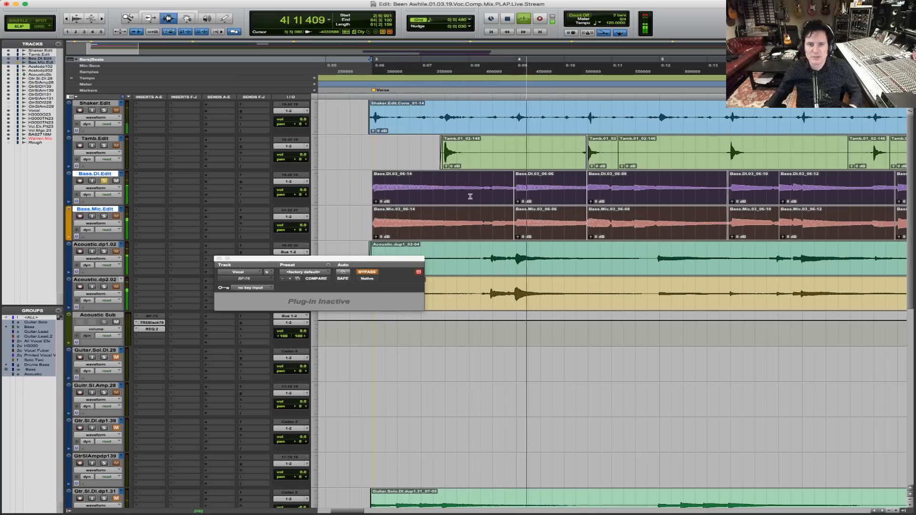
{"action": "key", "text": "space"}
{"action": "key", "text": "F5"}
{"action": "left_click_drag", "start_coordinate": [414, 196], "coordinate": [642, 190]}
{"action": "key", "text": "space"}
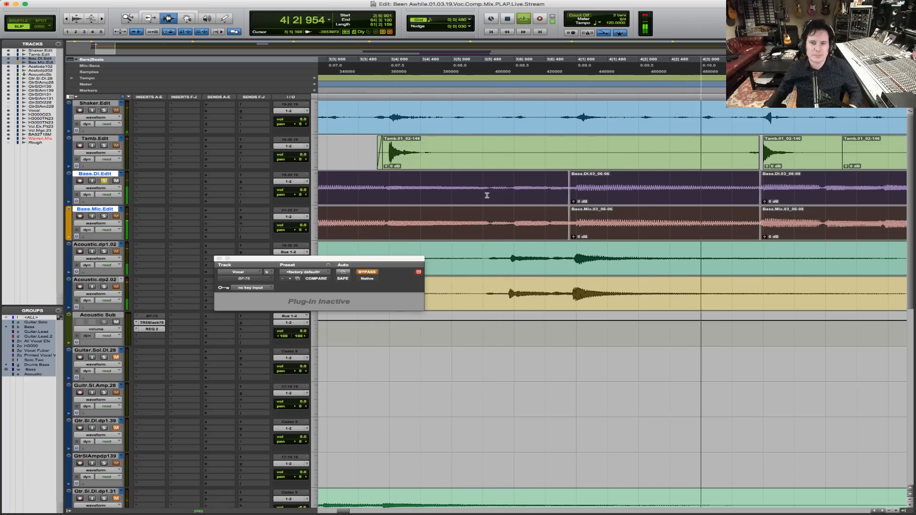
Switch the solo from Bass.DI.Edit to Bass.Mic.Edit and play the opening of the first Verse.
{"action": "key", "text": "r"}
{"action": "key", "text": "r"}
{"action": "key", "text": "r"}
{"action": "key", "text": "r"}
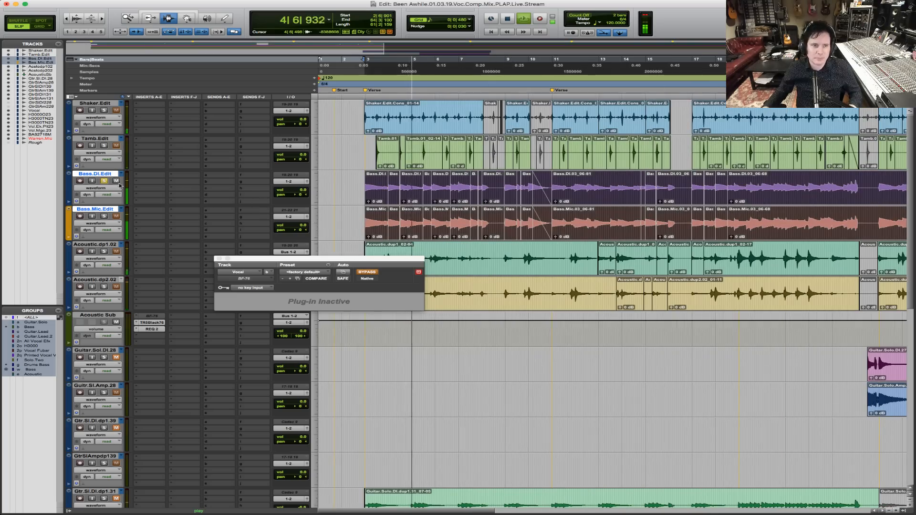
{"action": "key", "text": "space"}
{"action": "left_click", "coordinate": [105, 216]}
{"action": "key", "text": "space"}
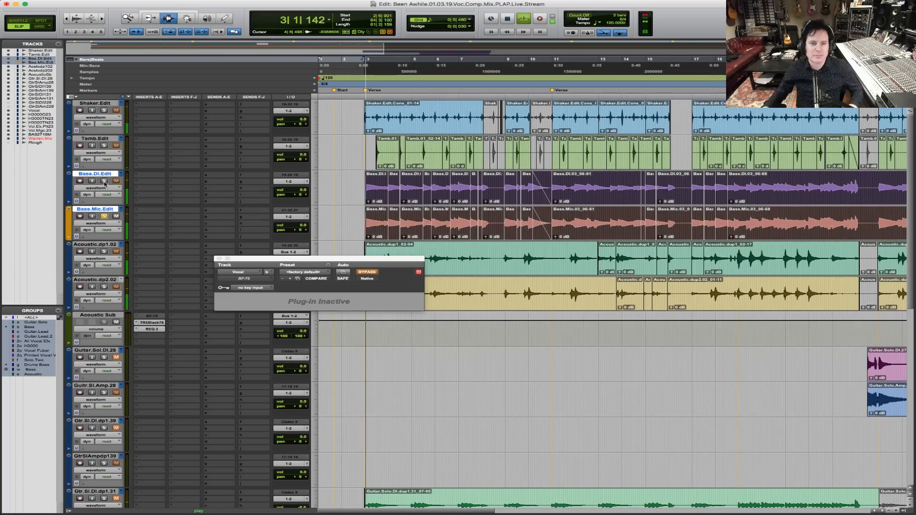
{"action": "key", "text": "t"}
{"action": "key", "text": "t"}
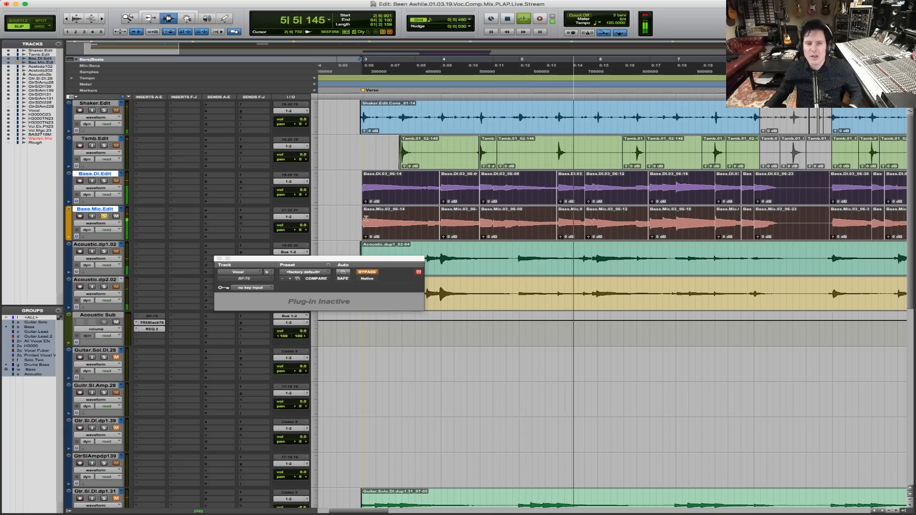
Replay the soloed bass mic several times from the start of the first Verse.
{"action": "key", "text": "space"}
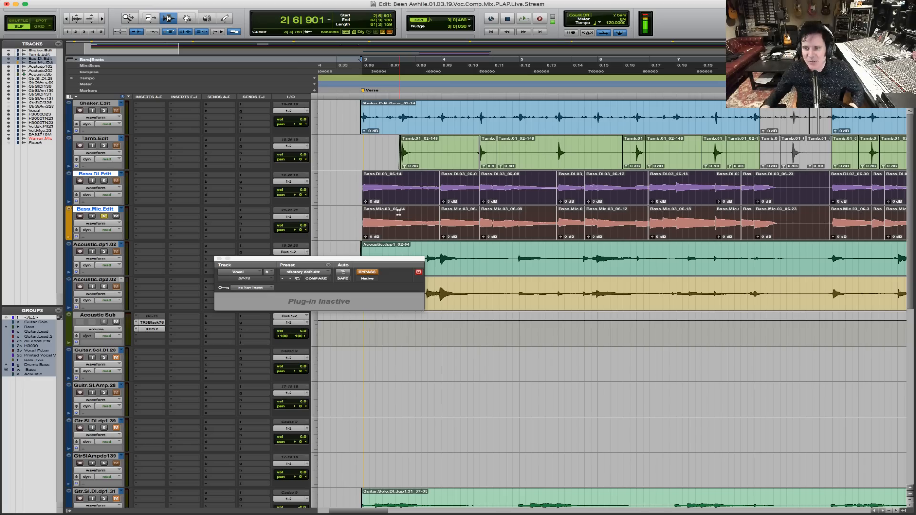
{"action": "key", "text": "space"}
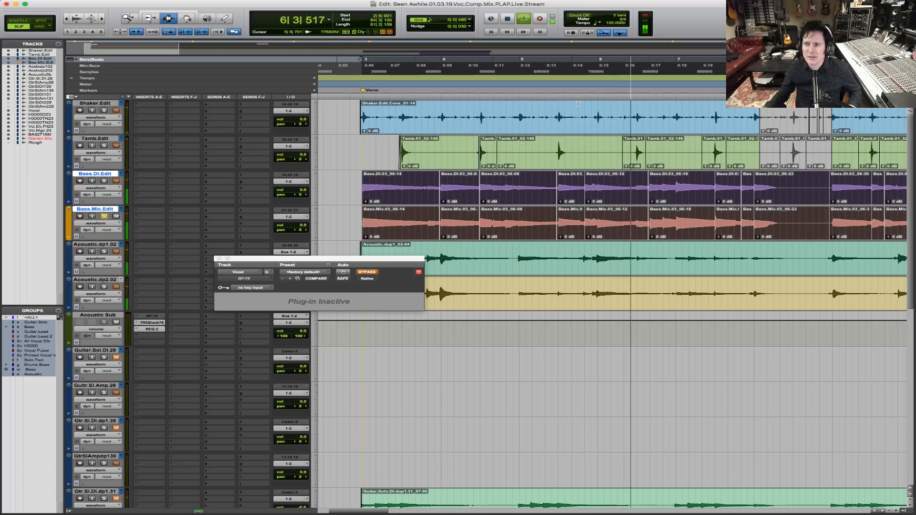
{"action": "key", "text": "space"}
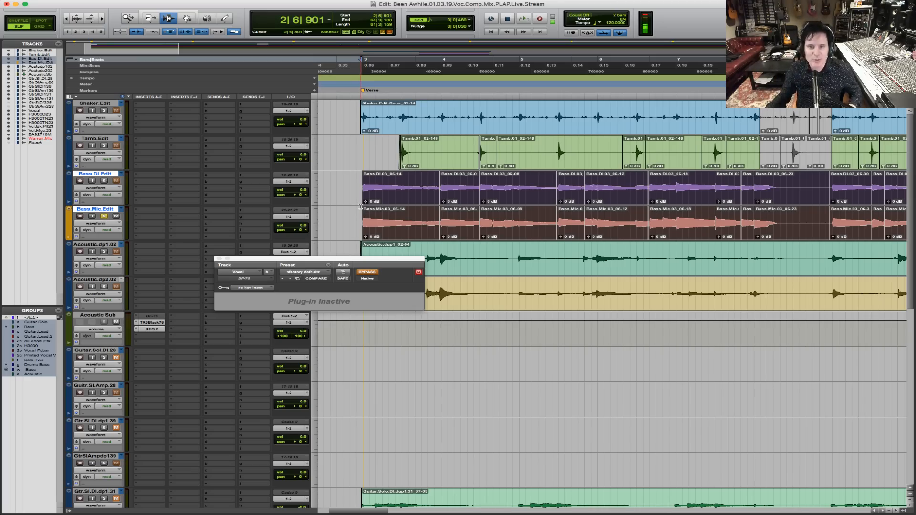
{"action": "key", "text": "space"}
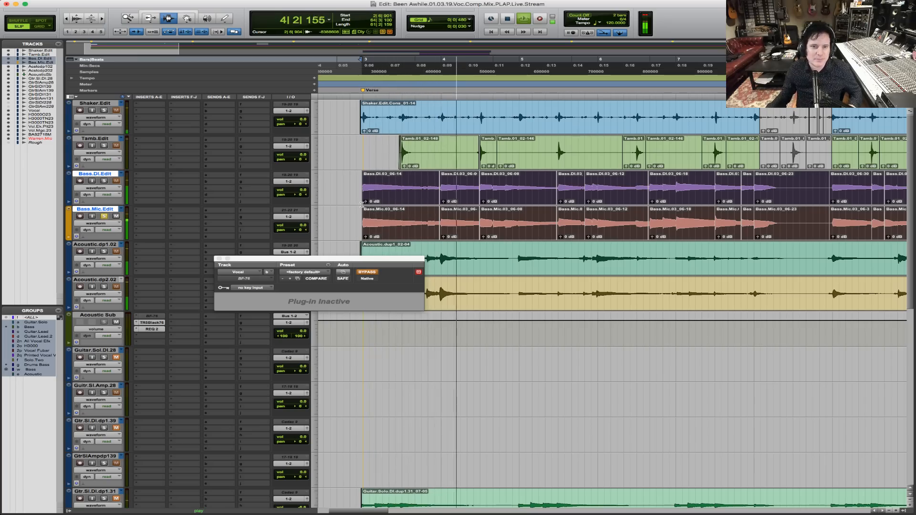
{"action": "key", "text": "space"}
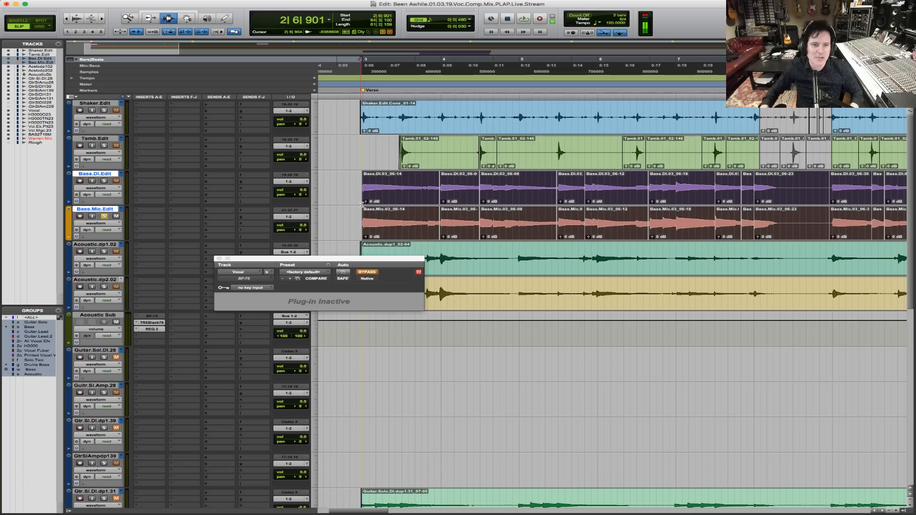
Insert REQ 2 (mono) on Bass.Mic.Edit, set its high band to a low-pass at about 190 Hz and audition the result.
{"action": "left_click", "coordinate": [146, 213]}
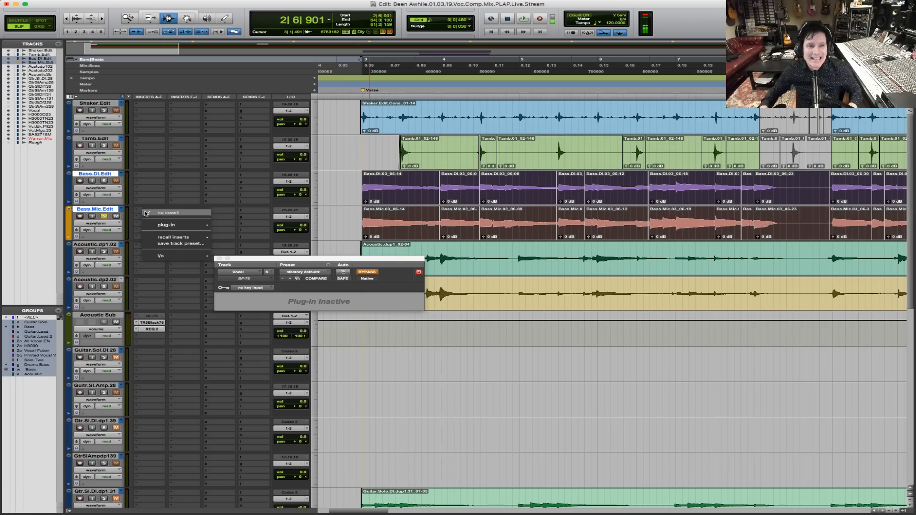
{"action": "mouse_move", "coordinate": [178, 229]}
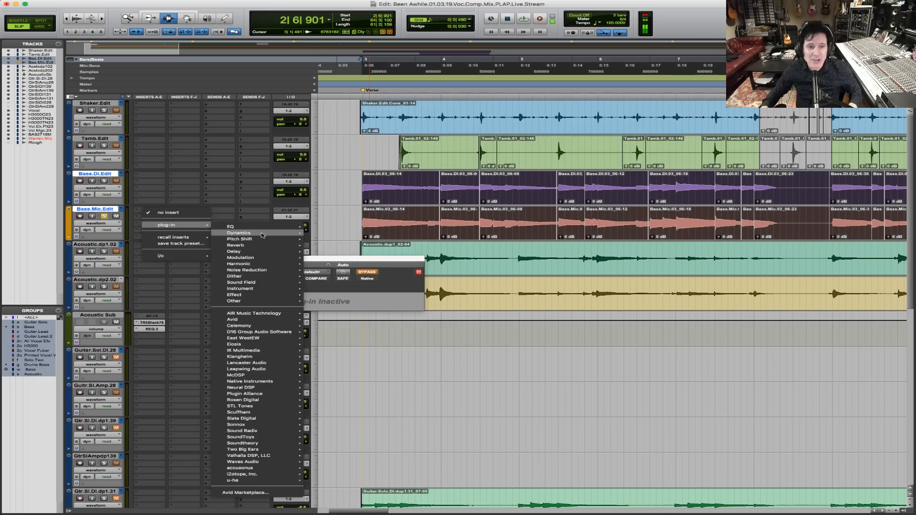
{"action": "mouse_move", "coordinate": [252, 228]}
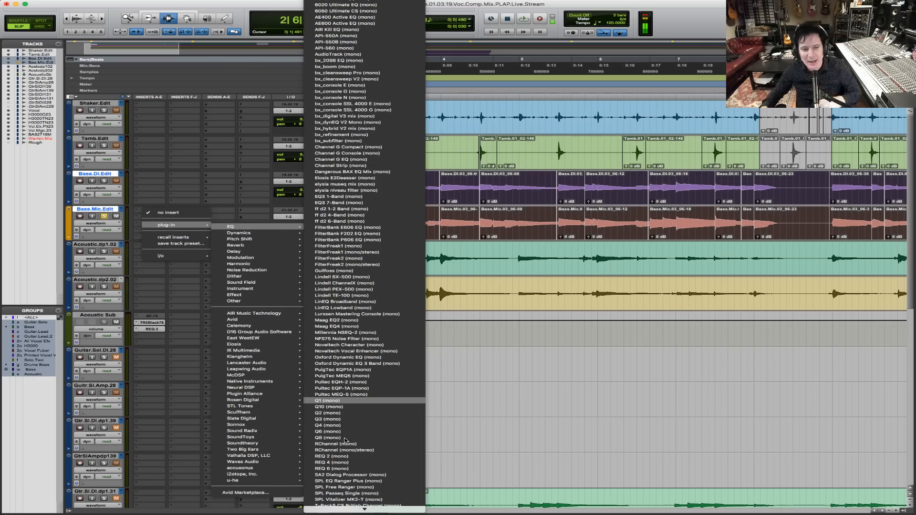
{"action": "left_click", "coordinate": [334, 459]}
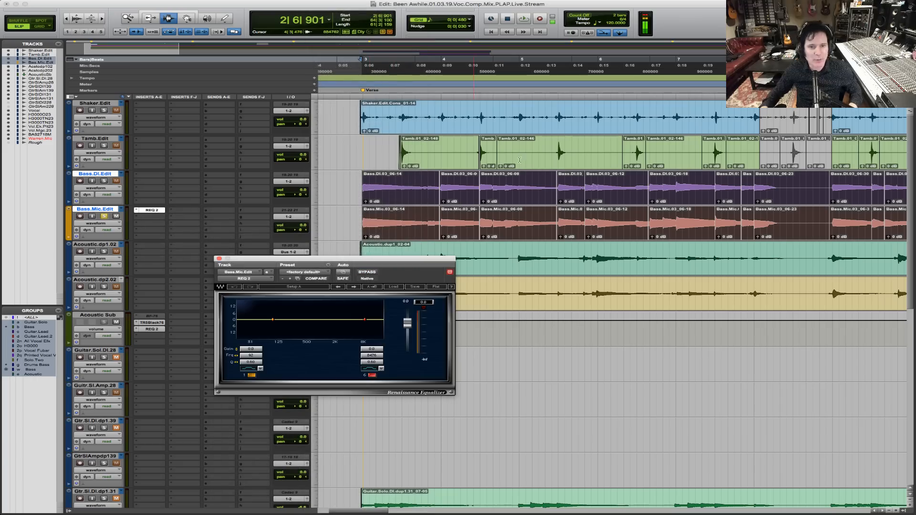
{"action": "left_click_drag", "start_coordinate": [372, 355], "coordinate": [372, 382]}
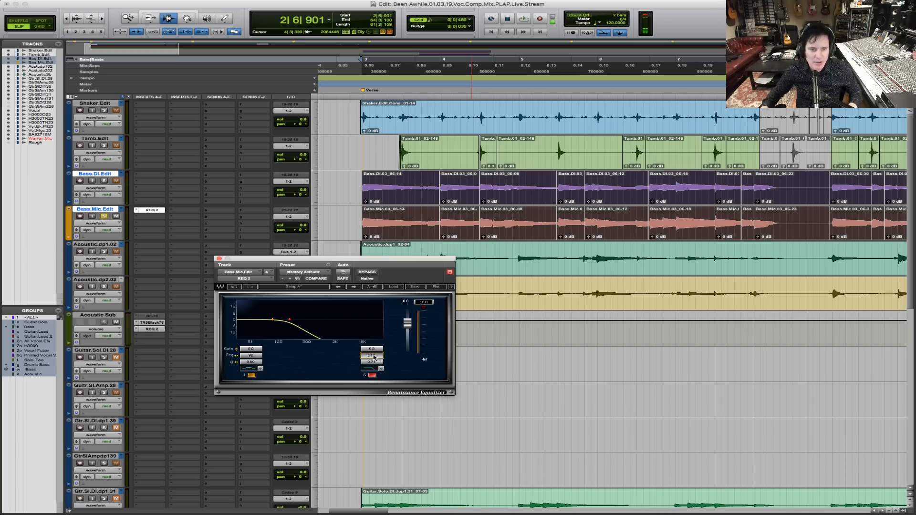
{"action": "key", "text": "space"}
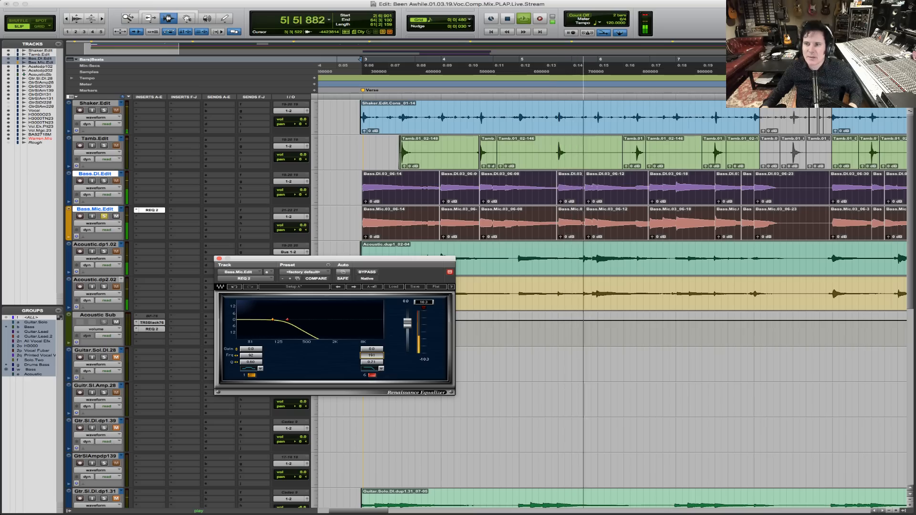
{"action": "key", "text": "space"}
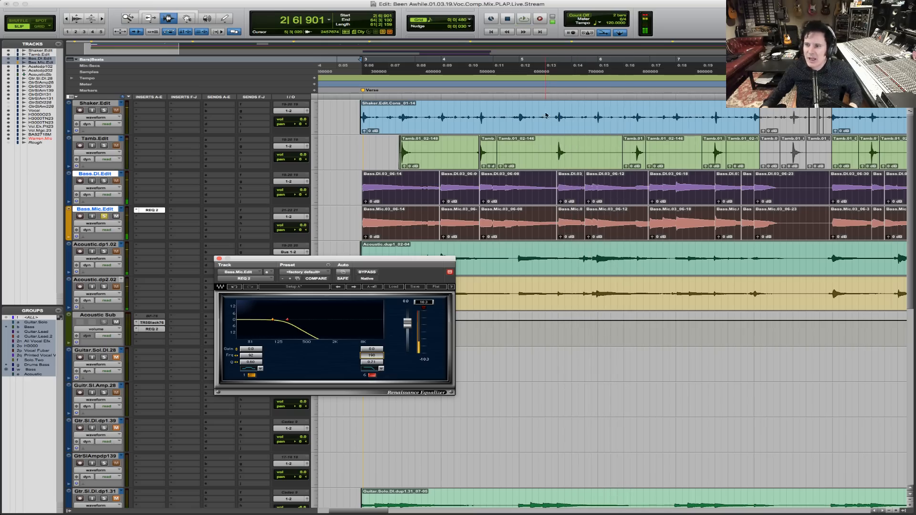
Play the low-passed bass mic through the first Verse and examine the bass clips around bars 8 and 9.
{"action": "key", "text": "super+["}
{"action": "key", "text": "super+["}
{"action": "key", "text": "F5"}
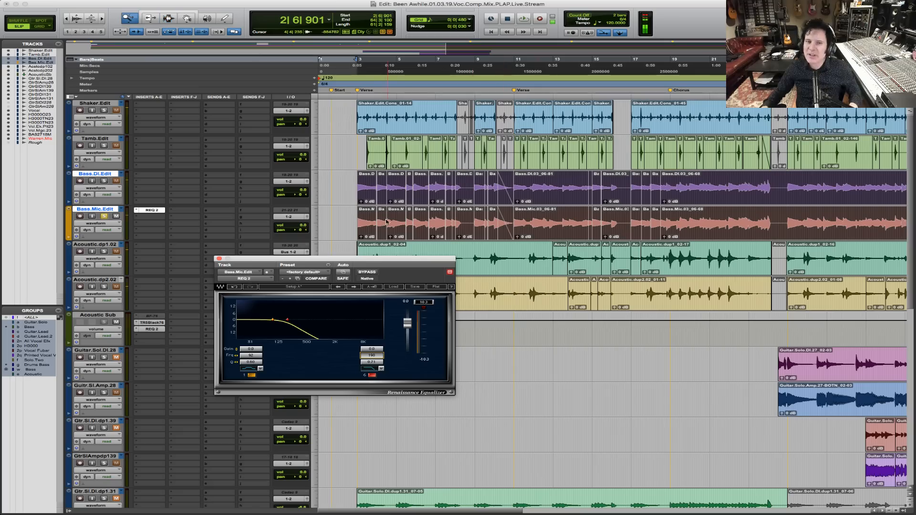
{"action": "left_click", "coordinate": [347, 202]}
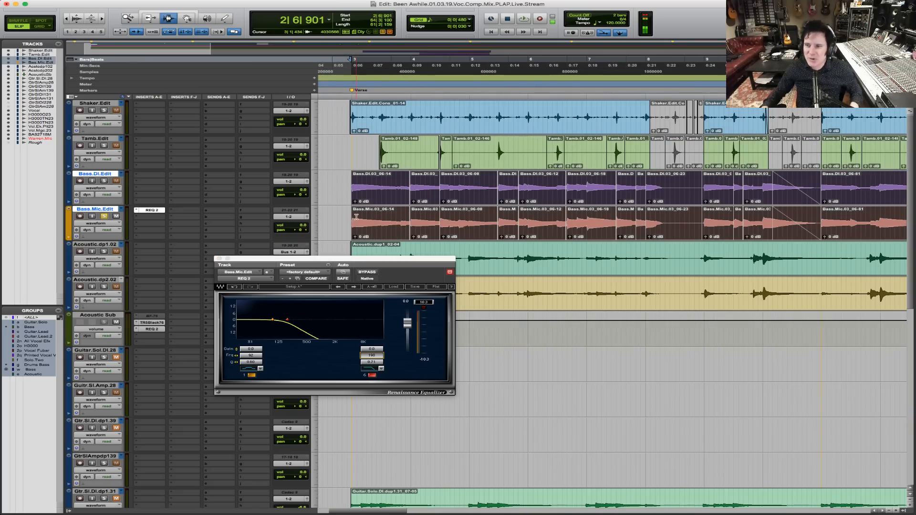
{"action": "key", "text": "space"}
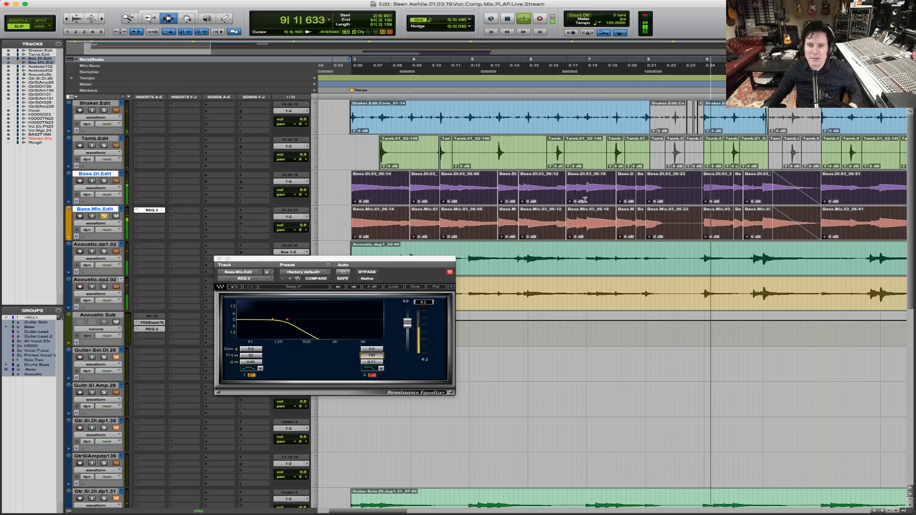
{"action": "left_click_drag", "start_coordinate": [618, 103], "coordinate": [781, 205]}
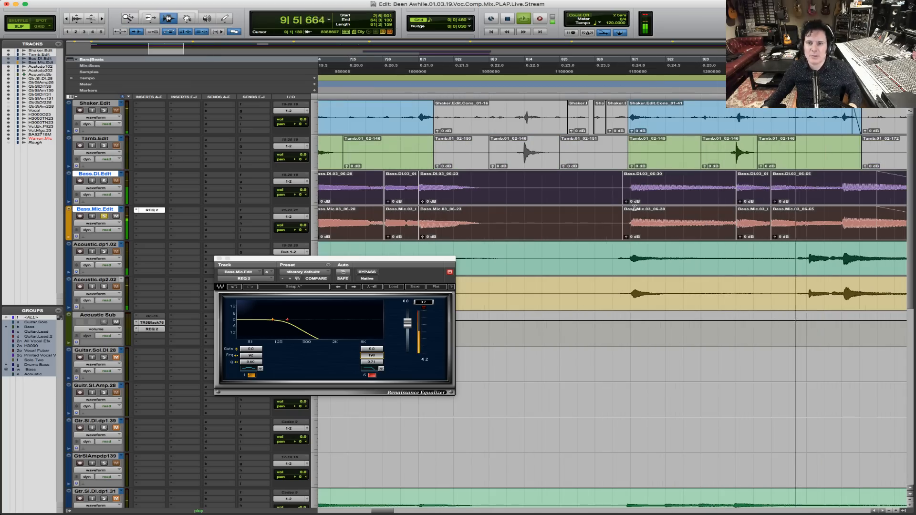
{"action": "key", "text": "r"}
{"action": "key", "text": "r"}
{"action": "key", "text": "space"}
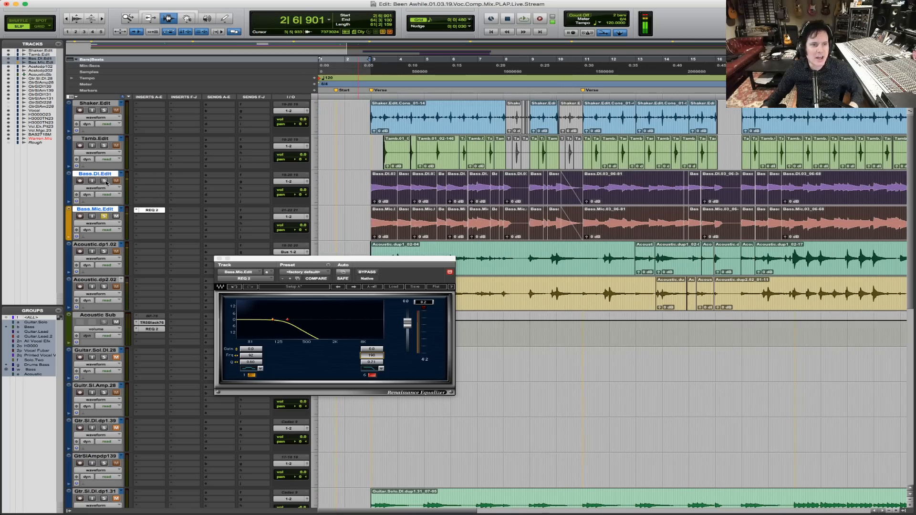
Insert REQ 2 (mono) on Bass.DI.Edit and set its low band to a high-pass at 224 Hz.
{"action": "left_click", "coordinate": [145, 177]}
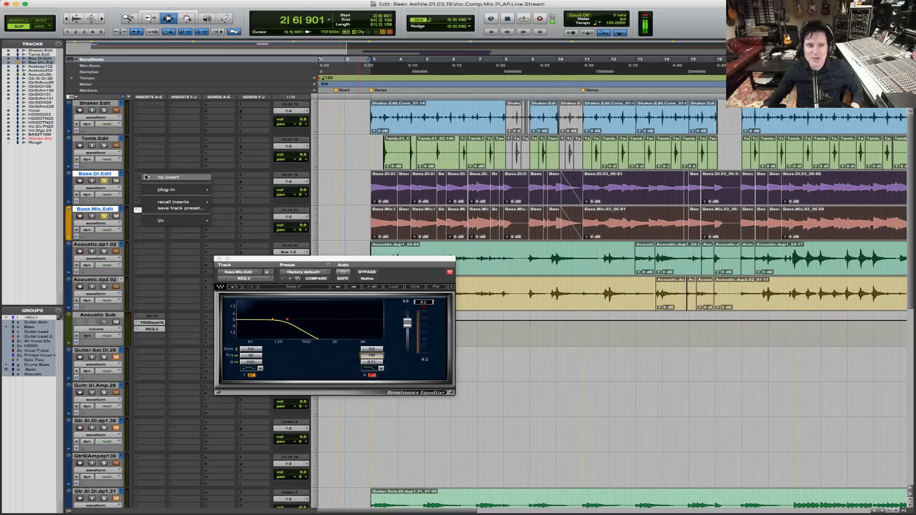
{"action": "mouse_move", "coordinate": [167, 189]}
{"action": "mouse_move", "coordinate": [236, 191]}
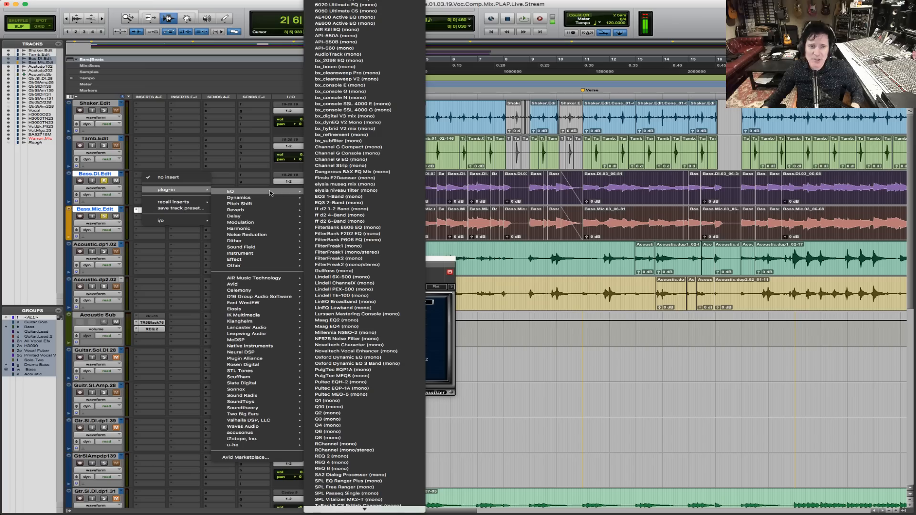
{"action": "left_click", "coordinate": [336, 457]}
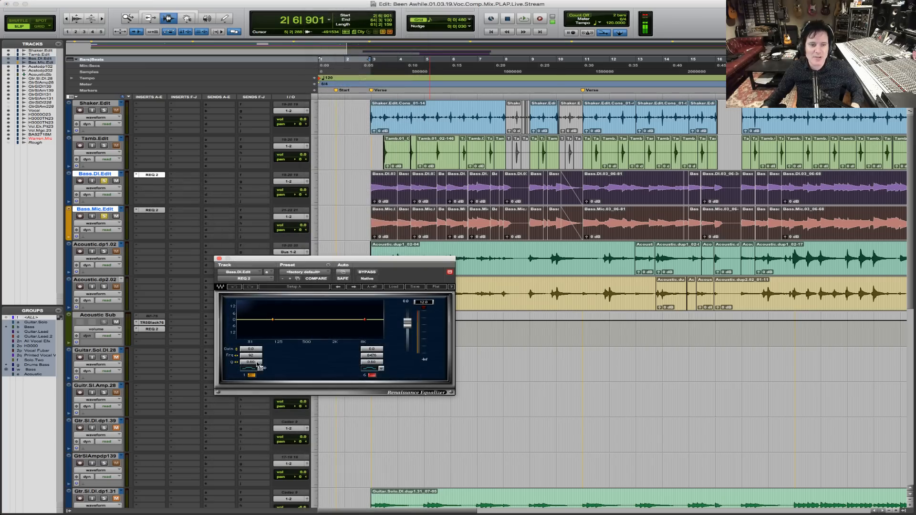
{"action": "left_click", "coordinate": [255, 368]}
{"action": "left_click", "coordinate": [251, 355]}
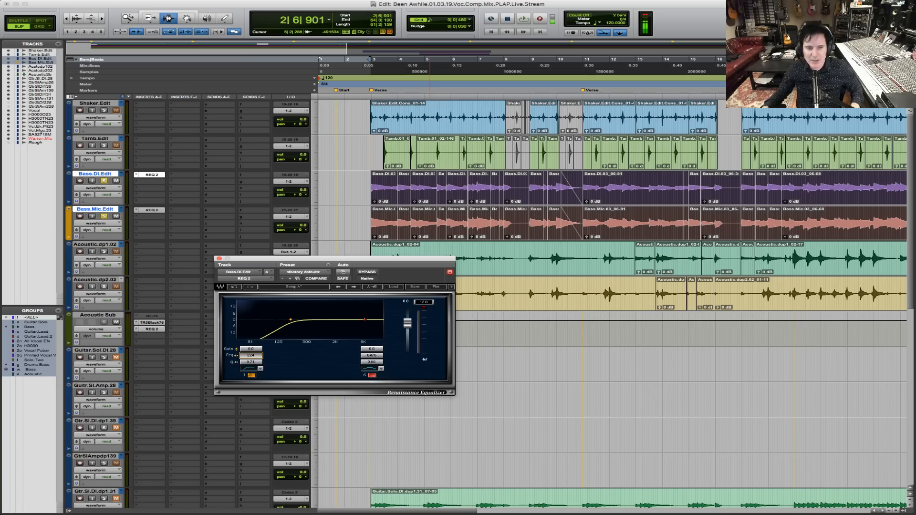
Take Bass.Mic.Edit out of solo and play the high-passed bass DI alone from the first Verse.
{"action": "left_click", "coordinate": [104, 216]}
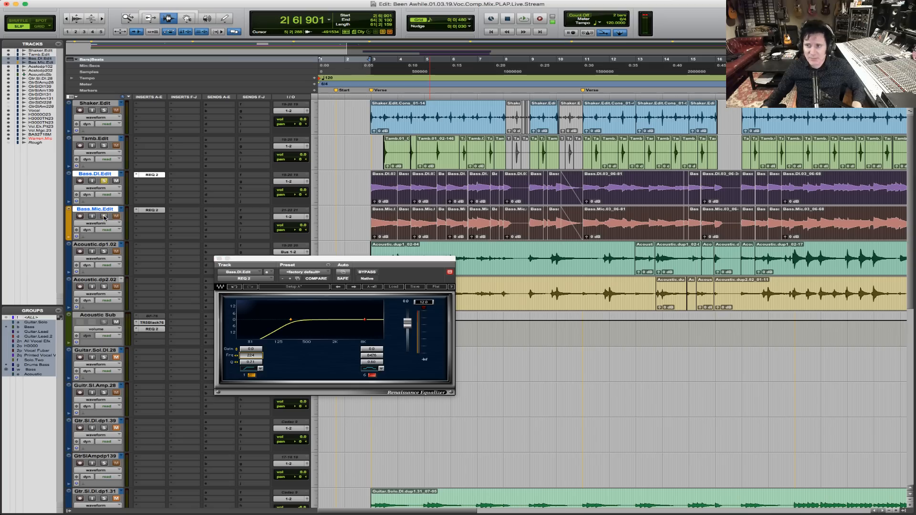
{"action": "key", "text": "space"}
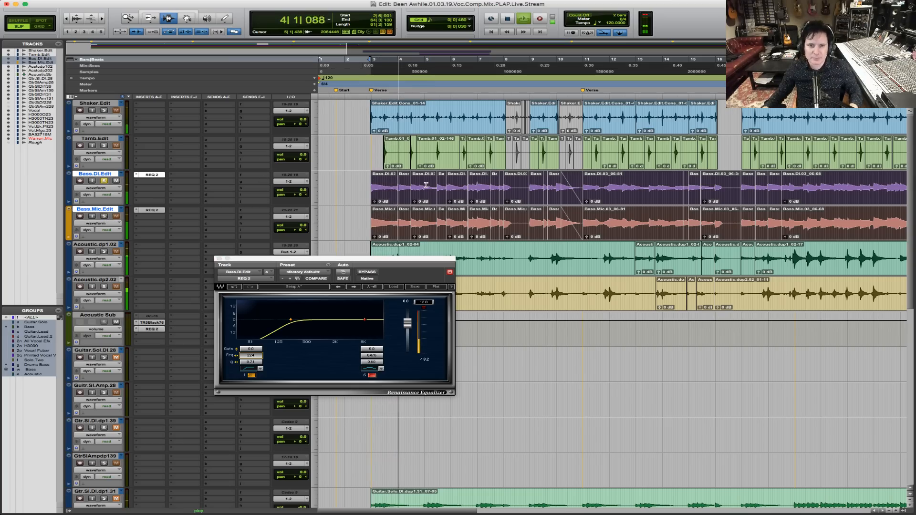
{"action": "key", "text": "super+bracketright"}
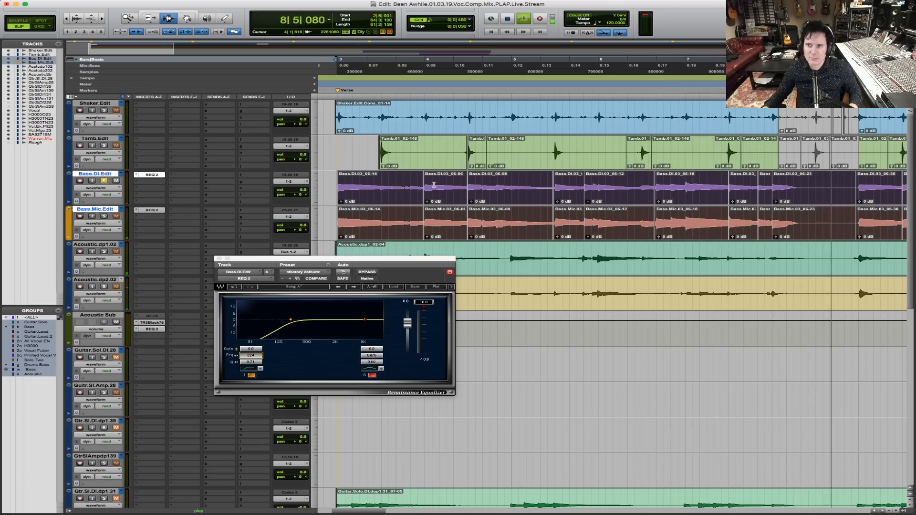
{"action": "key", "text": "space"}
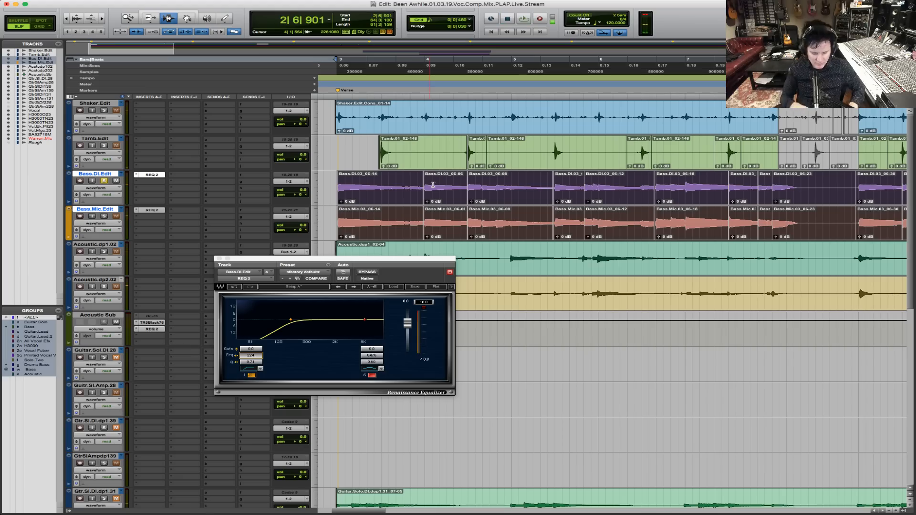
Separate the gap between bass notes in bar 8, from 8|2|890 to the next attack, on both bass tracks and mute it.
{"action": "key", "text": "super+alt+bracketright"}
{"action": "key", "text": "F5"}
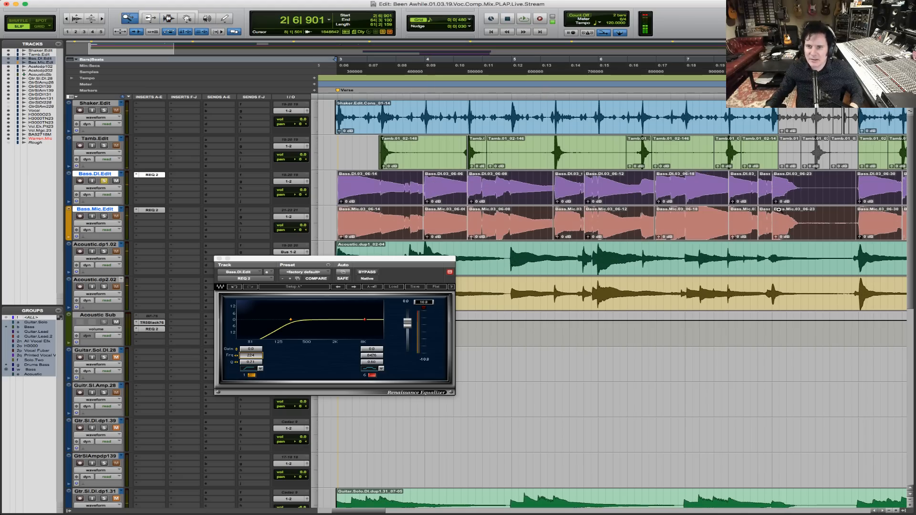
{"action": "left_click_drag", "start_coordinate": [778, 210], "coordinate": [869, 210]}
{"action": "left_click", "coordinate": [429, 204]}
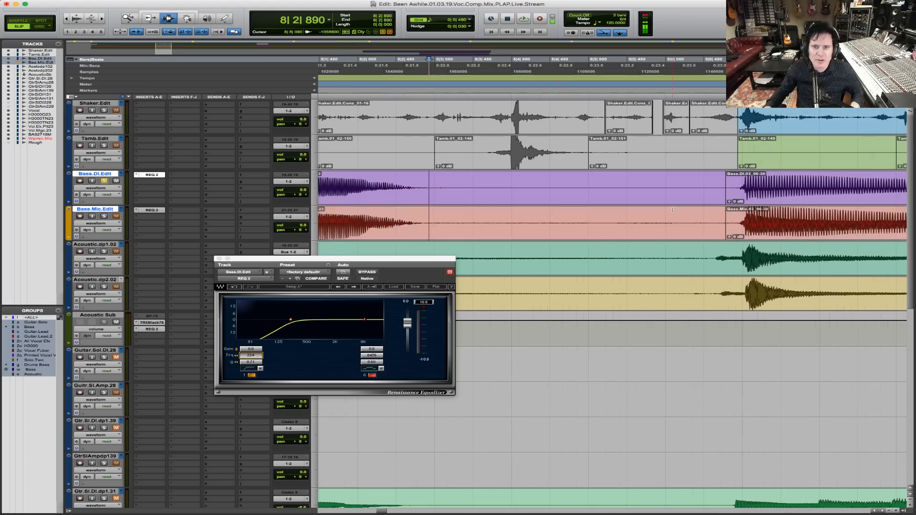
{"action": "left_click", "coordinate": [738, 224], "text": "shift"}
{"action": "key", "text": "super+e"}
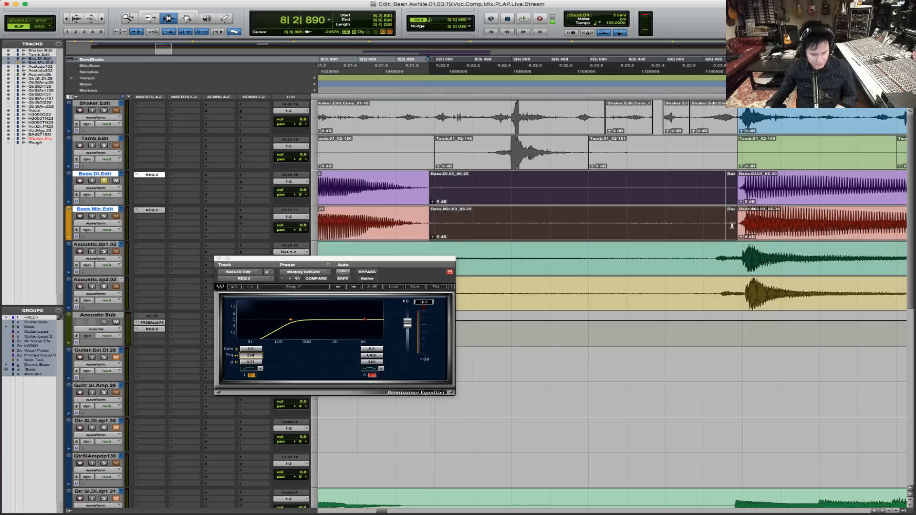
{"action": "key", "text": "super+m"}
Fade out the bass note before the muted gap from 8|2|739 and fade in the next note up to 8|6|931.
{"action": "left_click", "coordinate": [417, 203]}
{"action": "key", "text": "alt+shift+d"}
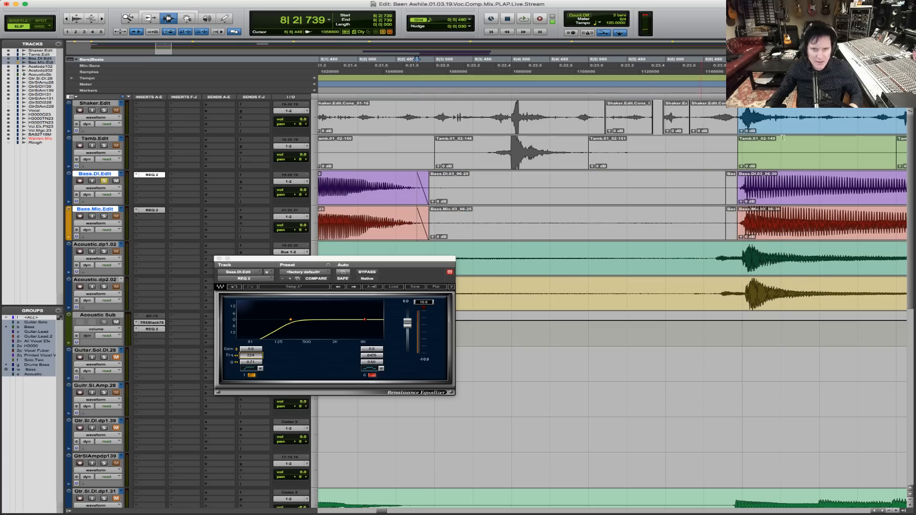
{"action": "left_click", "coordinate": [739, 189]}
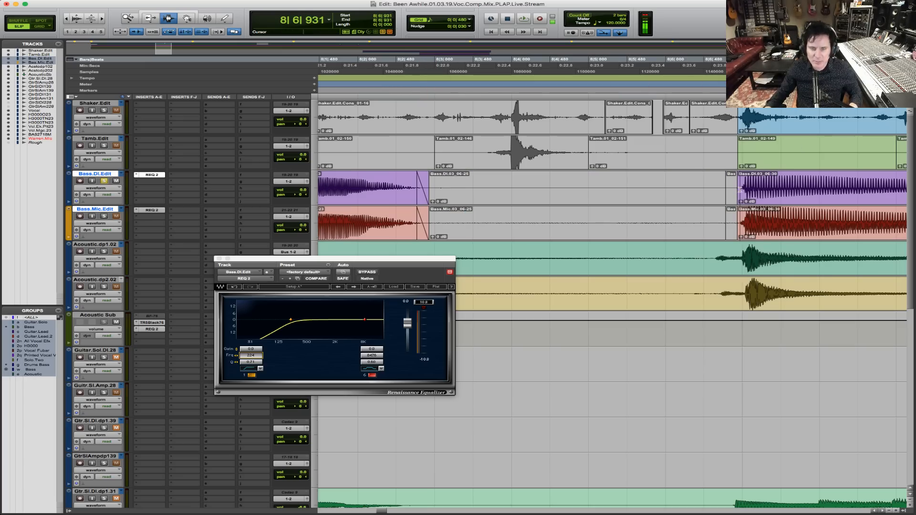
{"action": "key", "text": "d"}
Review the bass clips across the first Verse, place the cursor at 2|6|729 and view the whole song.
{"action": "key", "text": "r"}
{"action": "key", "text": "r"}
{"action": "key", "text": "r"}
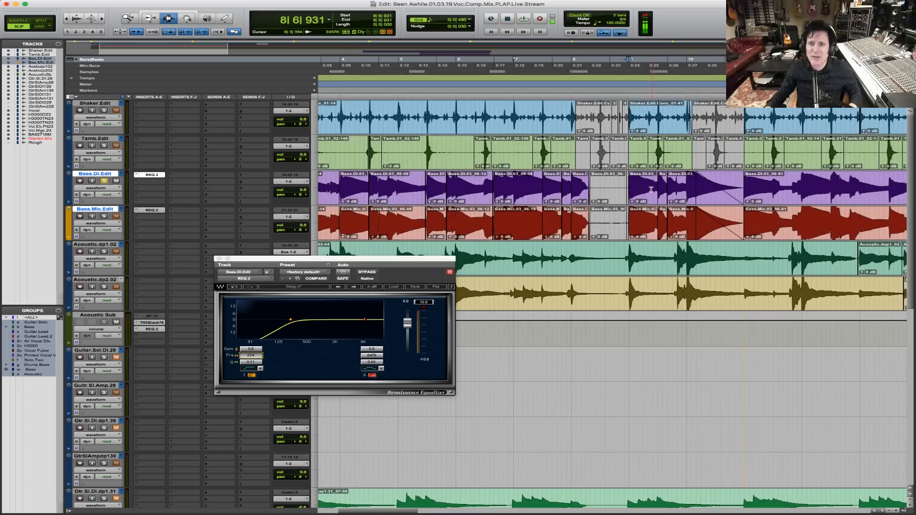
{"action": "key", "text": "r"}
{"action": "key", "text": "r"}
{"action": "key", "text": "F5"}
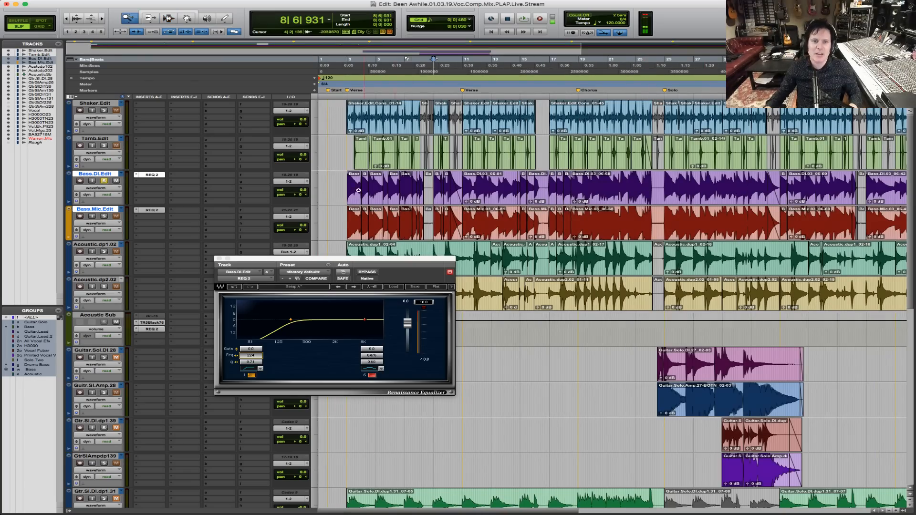
{"action": "left_click_drag", "start_coordinate": [341, 192], "coordinate": [467, 193]}
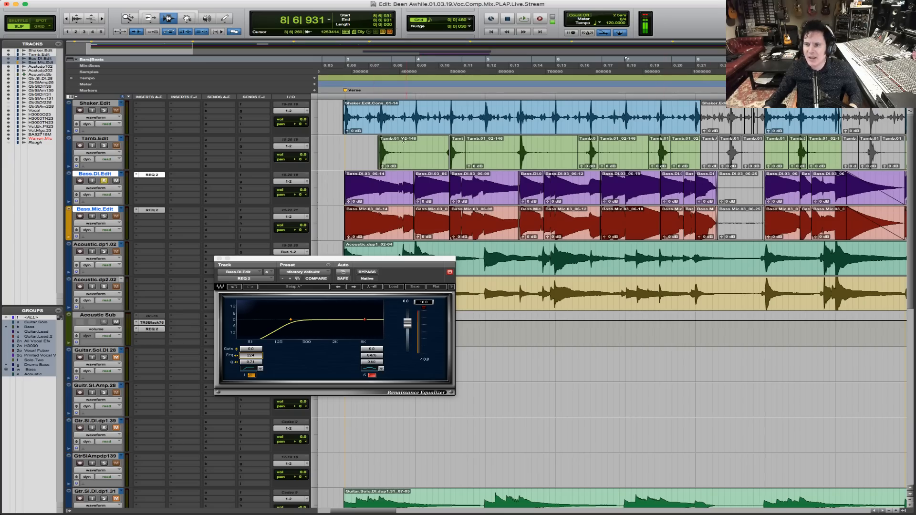
{"action": "left_click", "coordinate": [342, 182]}
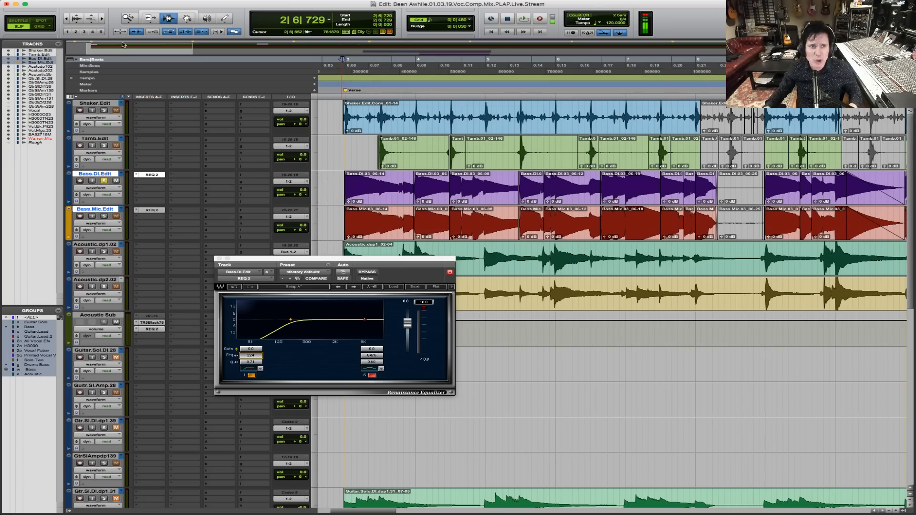
{"action": "double_click", "coordinate": [129, 21]}
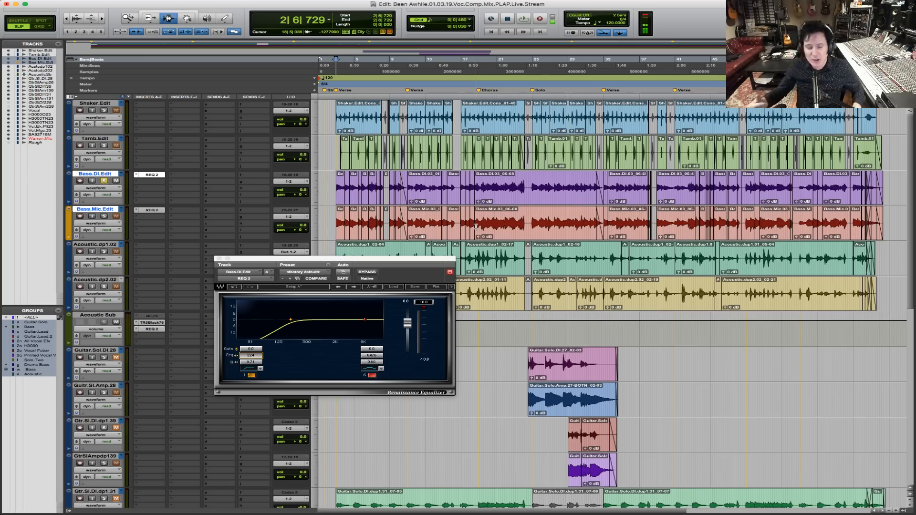
Play the soloed bass DI at the start of the first Verse and select the bass clips from 2|6|901 to bar 8.
{"action": "key", "text": "F5"}
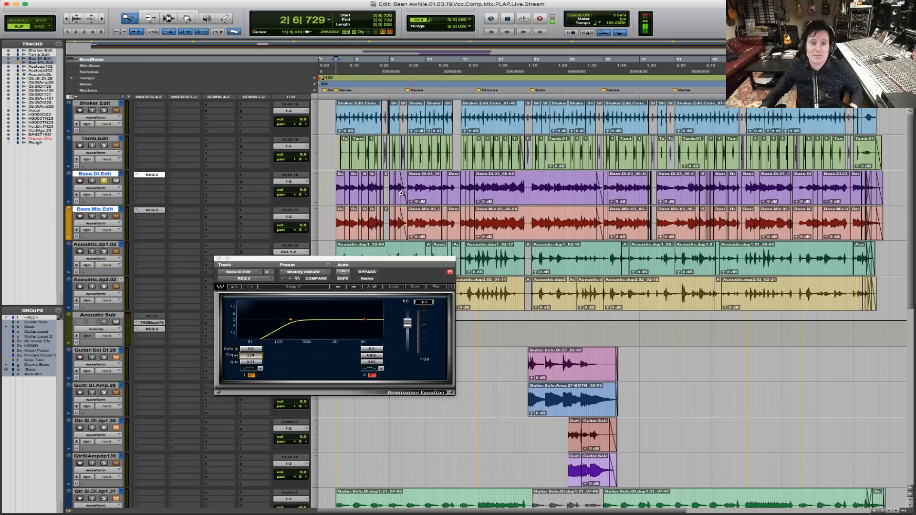
{"action": "left_click_drag", "start_coordinate": [418, 190], "coordinate": [334, 192]}
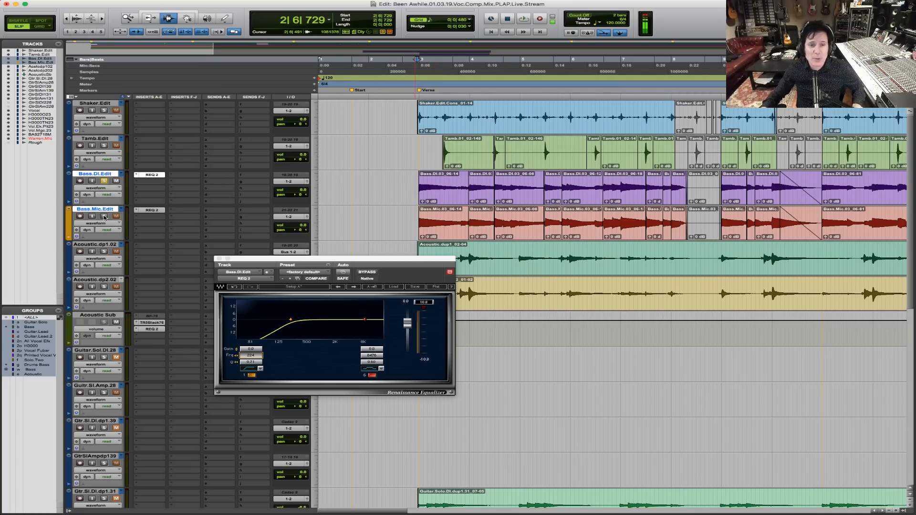
{"action": "key", "text": "space"}
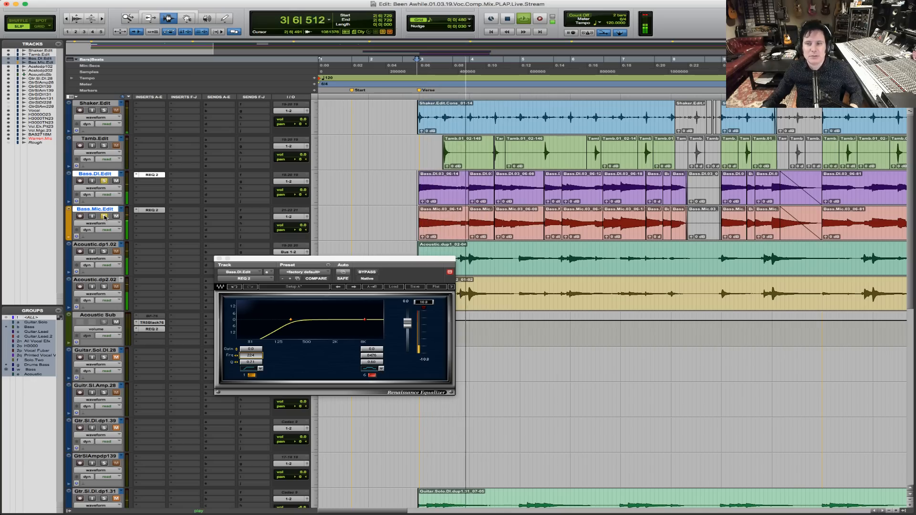
{"action": "key", "text": "space"}
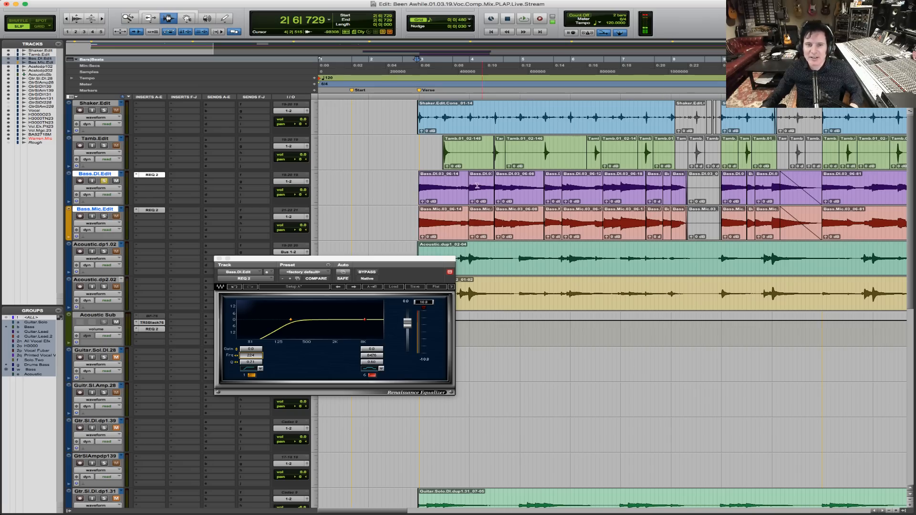
{"action": "double_click", "coordinate": [461, 188]}
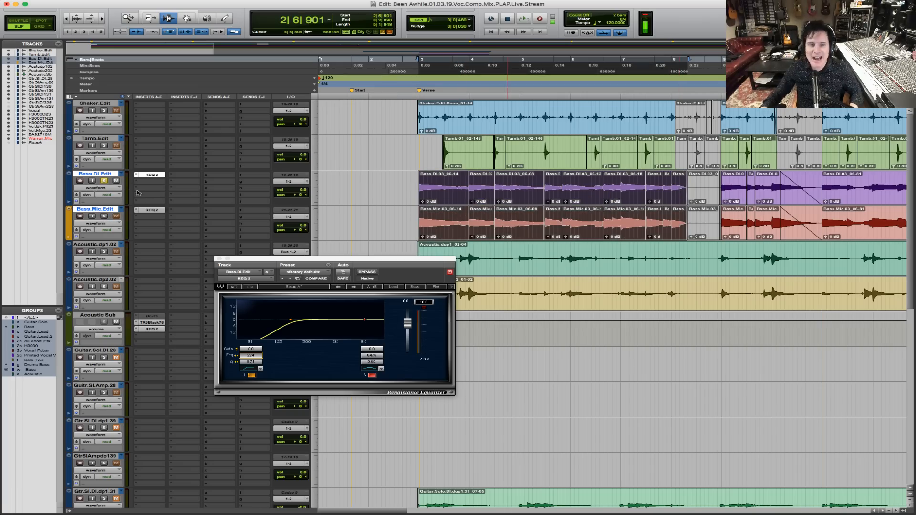
{"action": "key", "text": "space"}
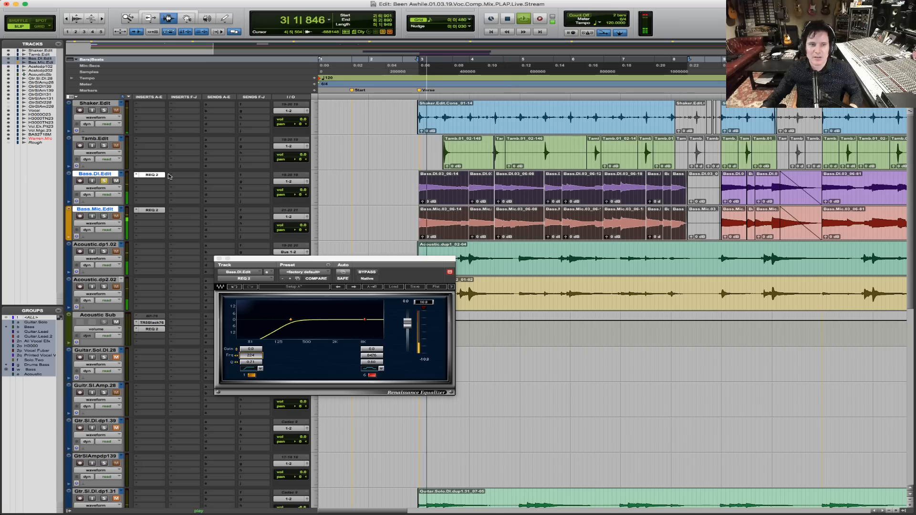
{"action": "key", "text": "space"}
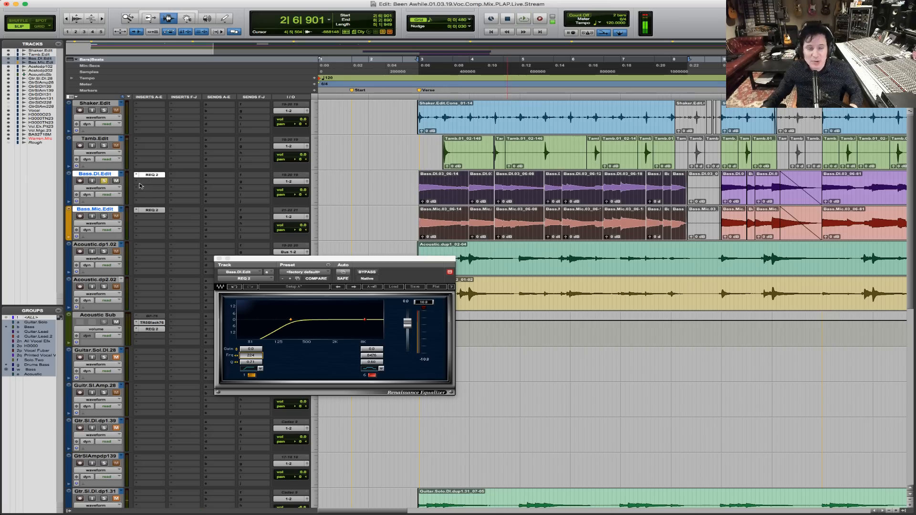
Insert the mono TR5 Black 76 limiter from IK Multimedia after the REQ 2 on Bass.DI.Edit.
{"action": "left_click", "coordinate": [141, 183]}
{"action": "mouse_move", "coordinate": [172, 196]}
{"action": "mouse_move", "coordinate": [250, 214]}
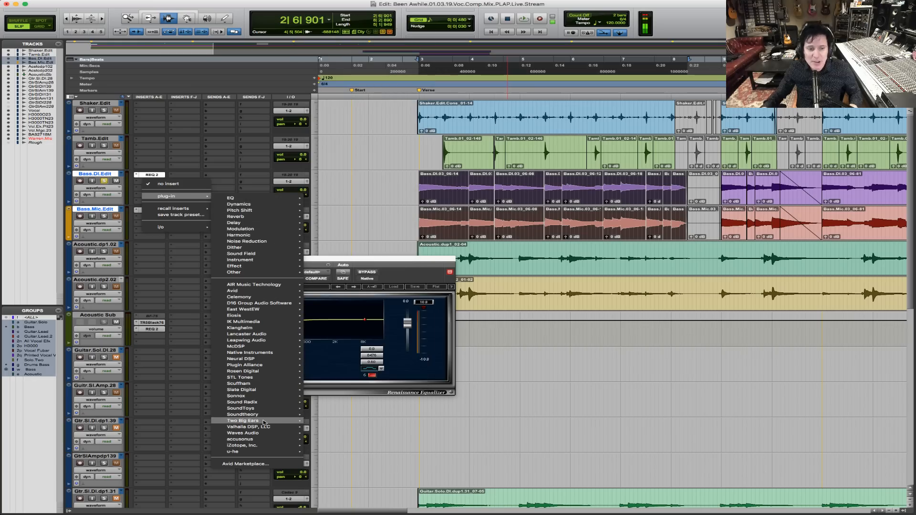
{"action": "mouse_move", "coordinate": [264, 423]}
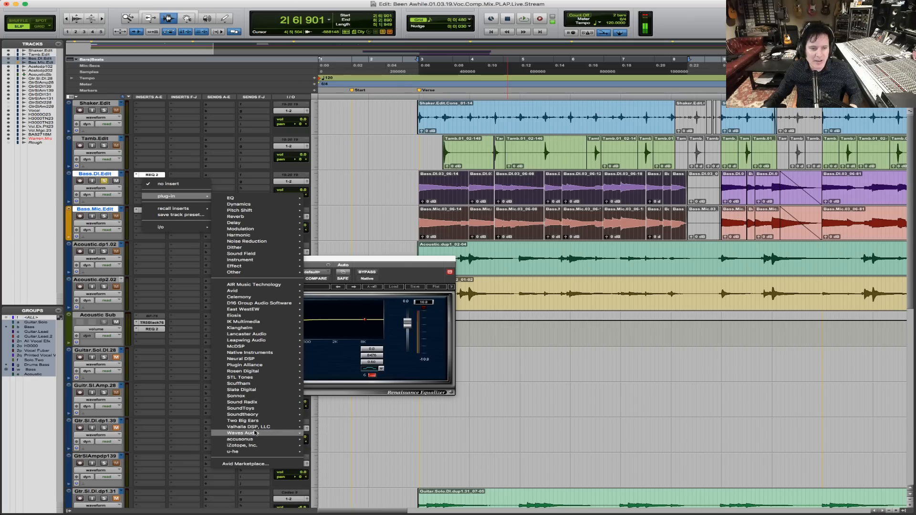
{"action": "mouse_move", "coordinate": [265, 322]}
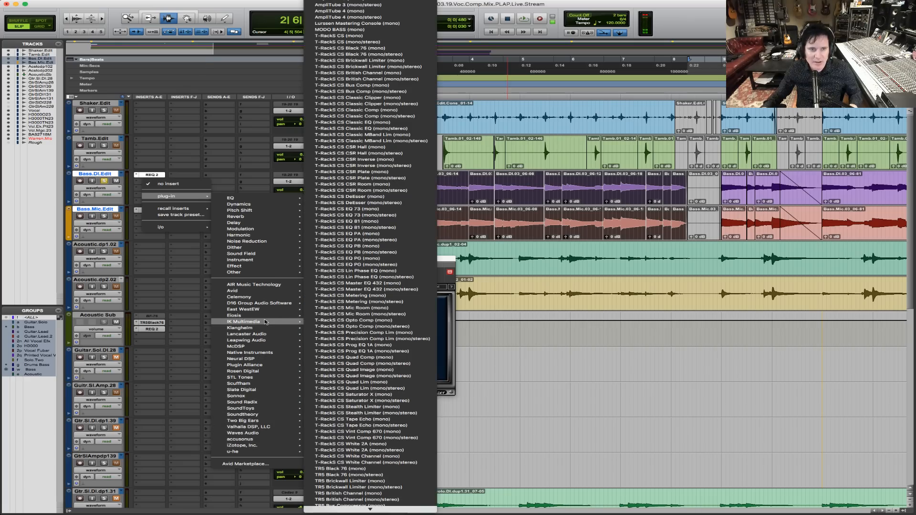
{"action": "left_click", "coordinate": [388, 469]}
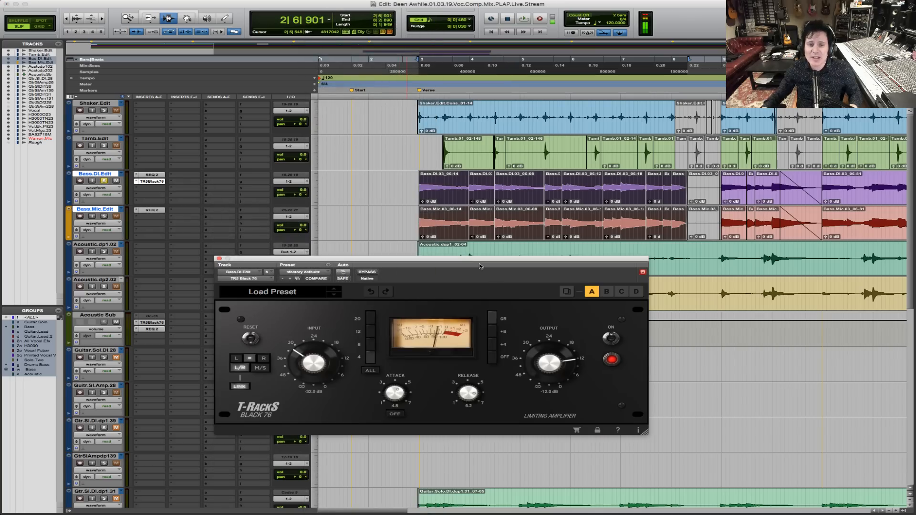
Set the Black 76 input to about -25 dB and its output to about -16 dB while playing the first Verse.
{"action": "key", "text": "space"}
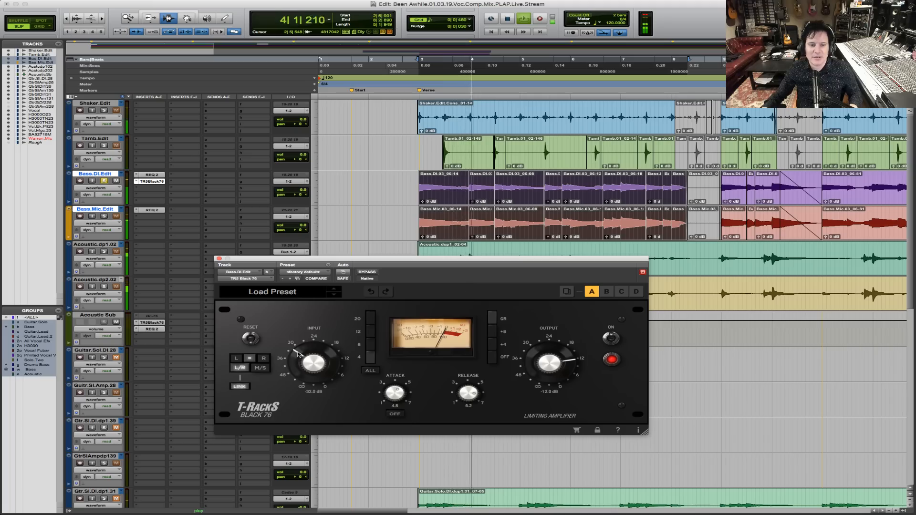
{"action": "left_click_drag", "start_coordinate": [297, 355], "coordinate": [309, 345]}
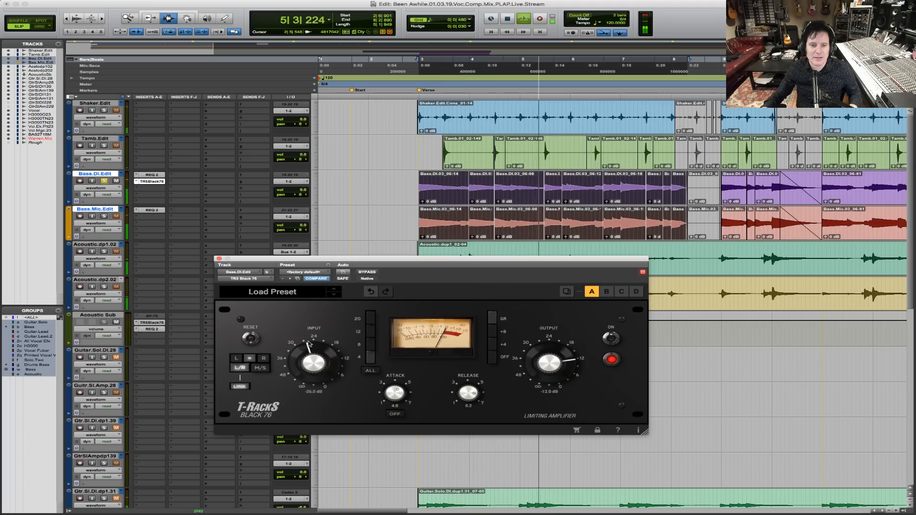
{"action": "left_click", "coordinate": [392, 416]}
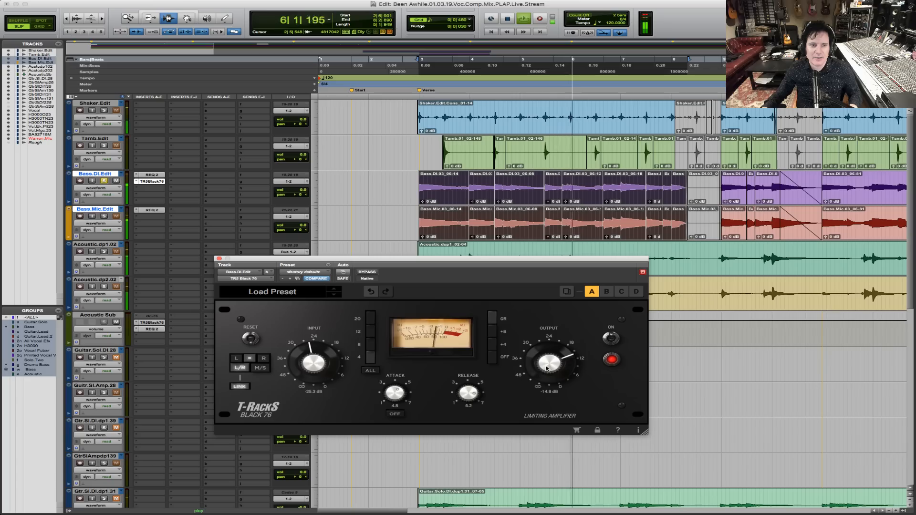
{"action": "left_click_drag", "start_coordinate": [548, 362], "coordinate": [546, 368]}
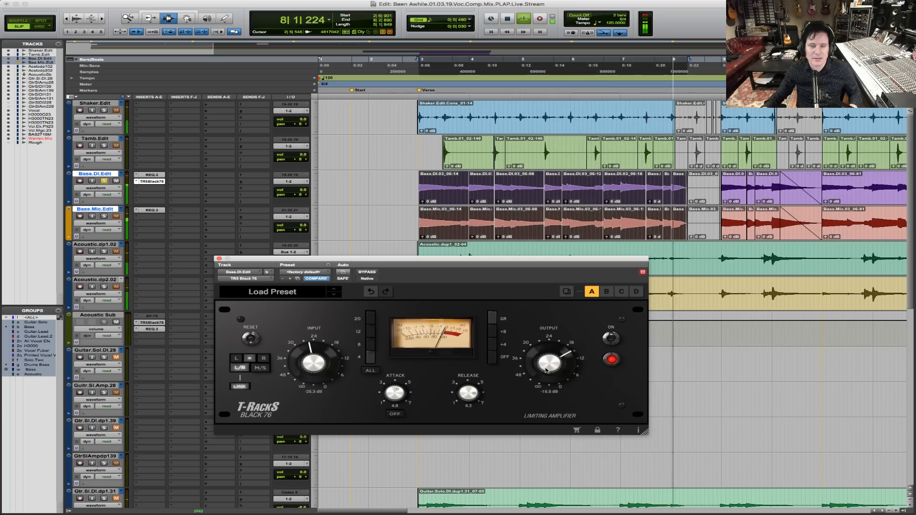
{"action": "key", "text": "space"}
Switch the solo from Bass.DI.Edit to Bass.Mic.Edit and low-pass the DI at about 5.9 kHz in its REQ 2.
{"action": "left_click", "coordinate": [104, 180]}
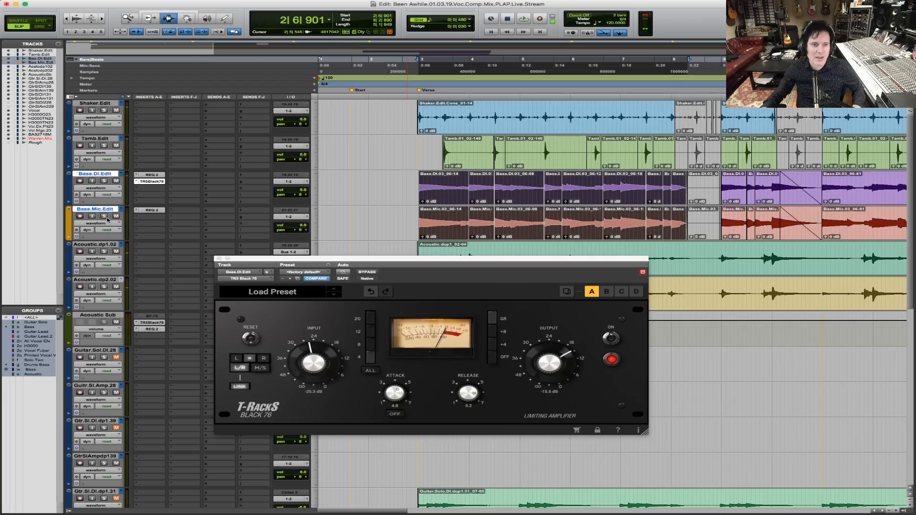
{"action": "left_click", "coordinate": [104, 216]}
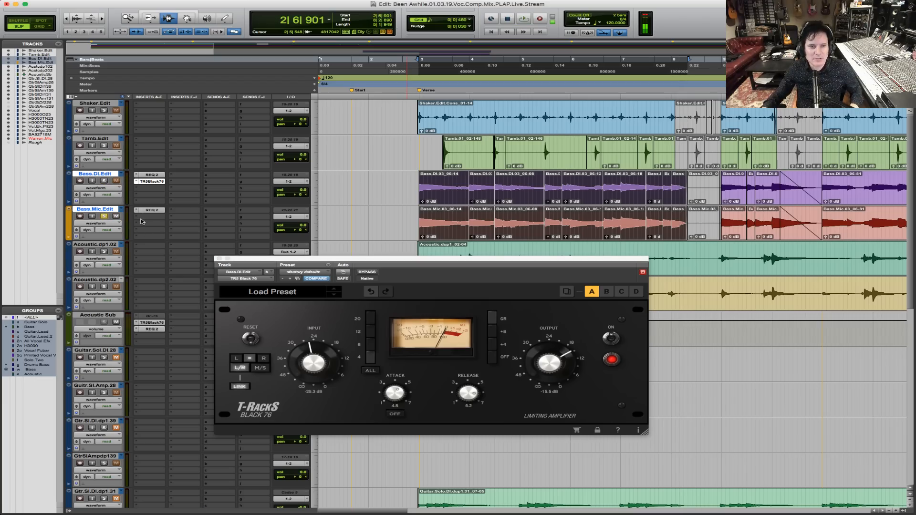
{"action": "left_click", "coordinate": [157, 175]}
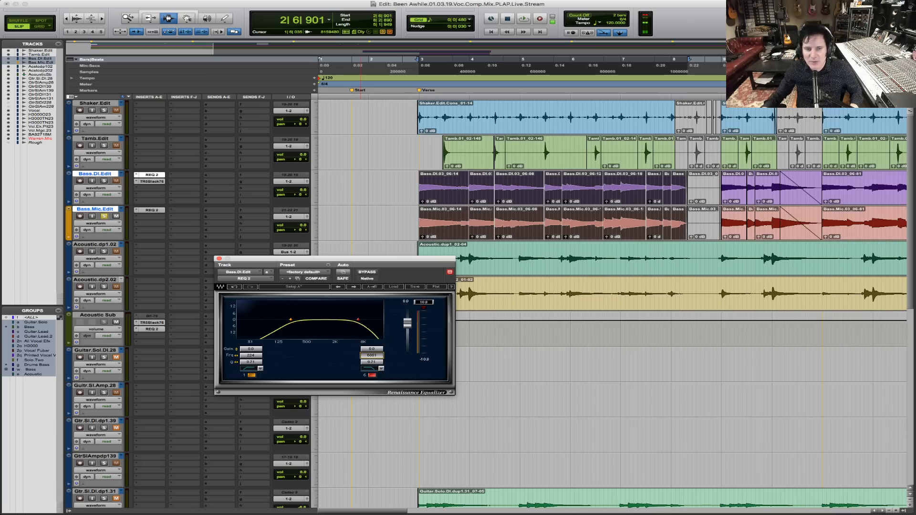
{"action": "left_click_drag", "start_coordinate": [372, 355], "coordinate": [371, 355]}
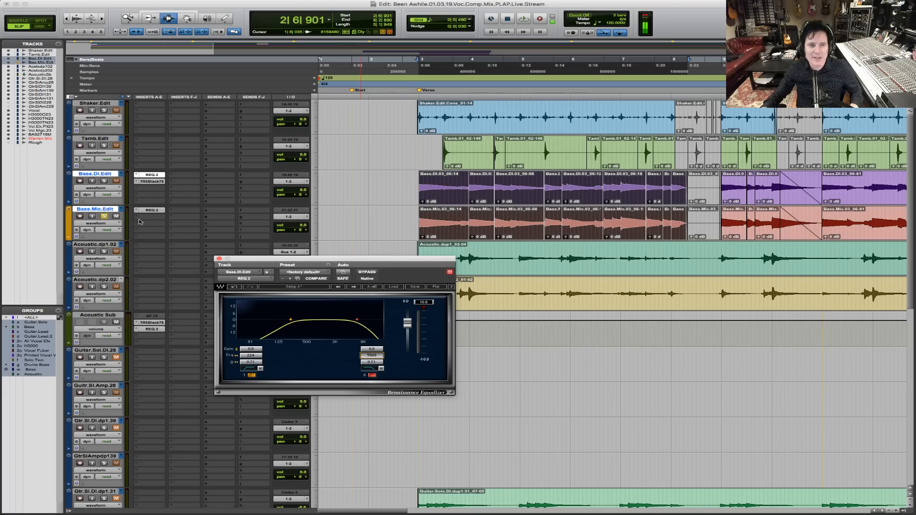
Insert a mono BF-76 compressor after the REQ 2 on Bass.Mic.Edit and raise its output while playing the first Verse.
{"action": "left_click", "coordinate": [152, 223]}
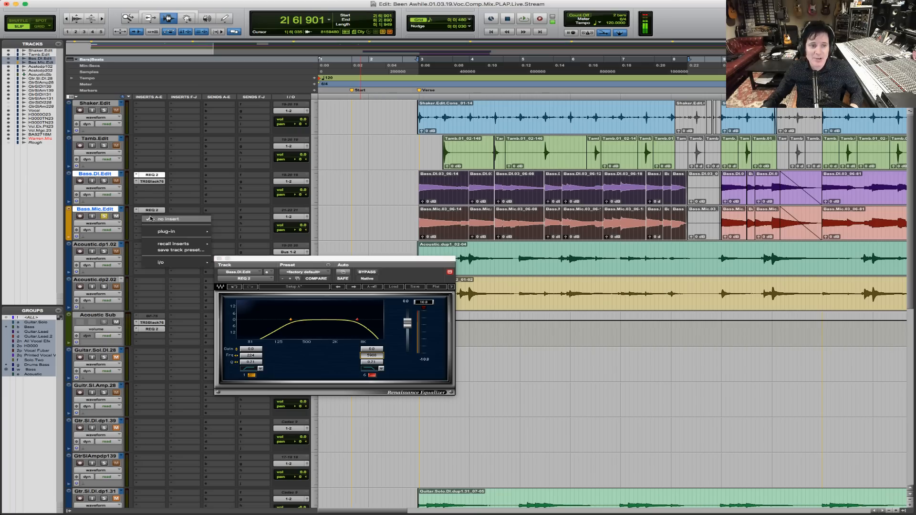
{"action": "mouse_move", "coordinate": [191, 231]}
{"action": "mouse_move", "coordinate": [255, 239]}
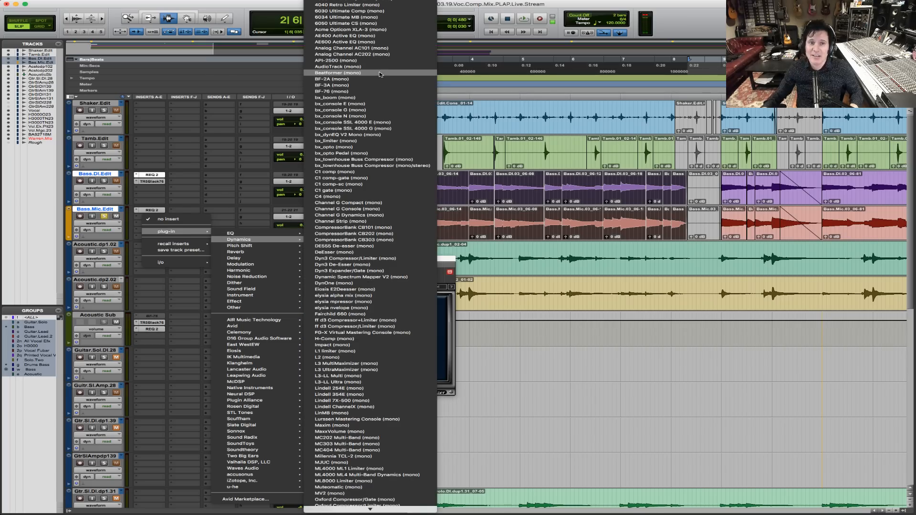
{"action": "left_click", "coordinate": [382, 91]}
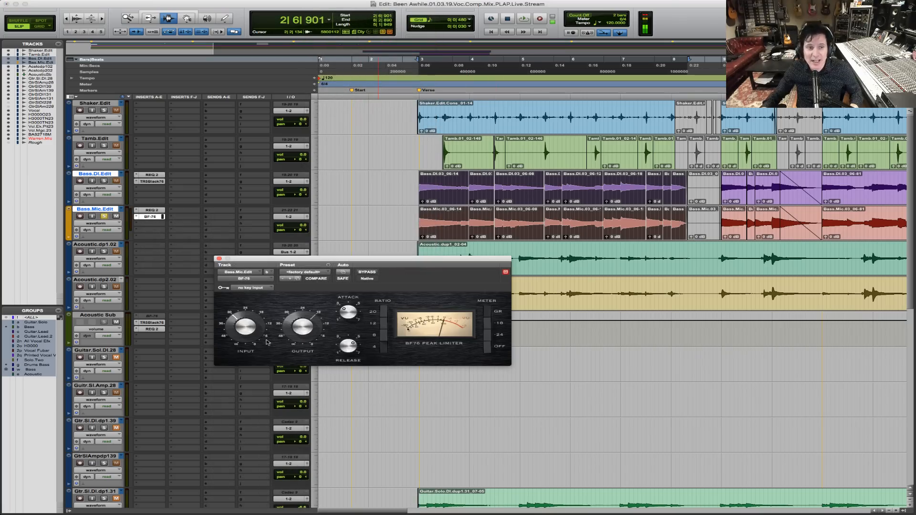
{"action": "key", "text": "space"}
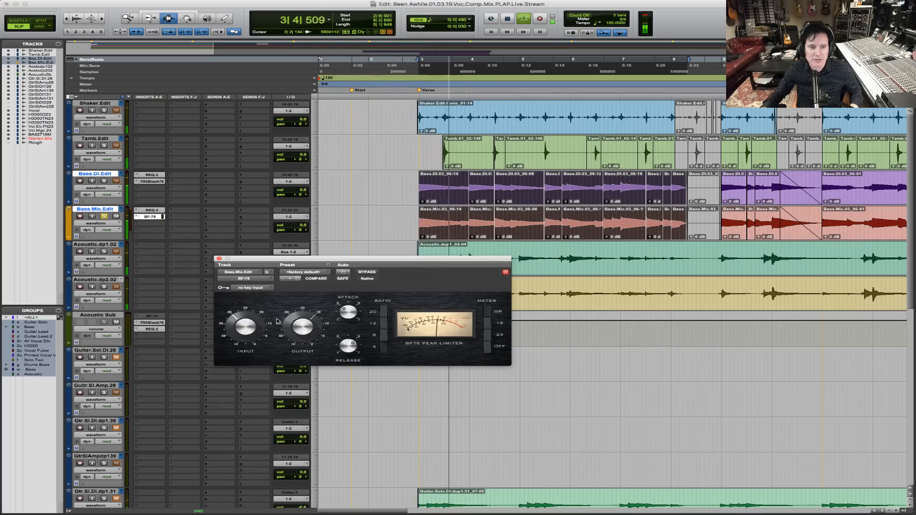
{"action": "left_click_drag", "start_coordinate": [307, 325], "coordinate": [318, 298]}
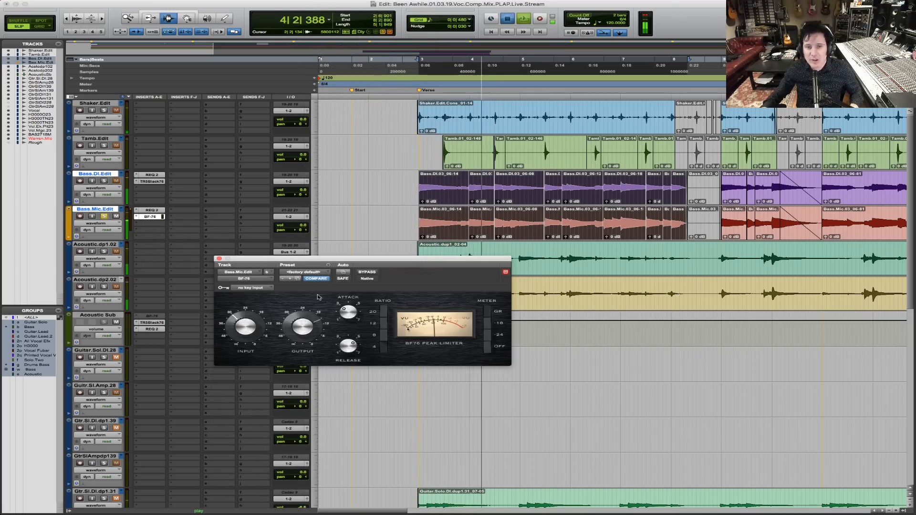
{"action": "key", "text": "space"}
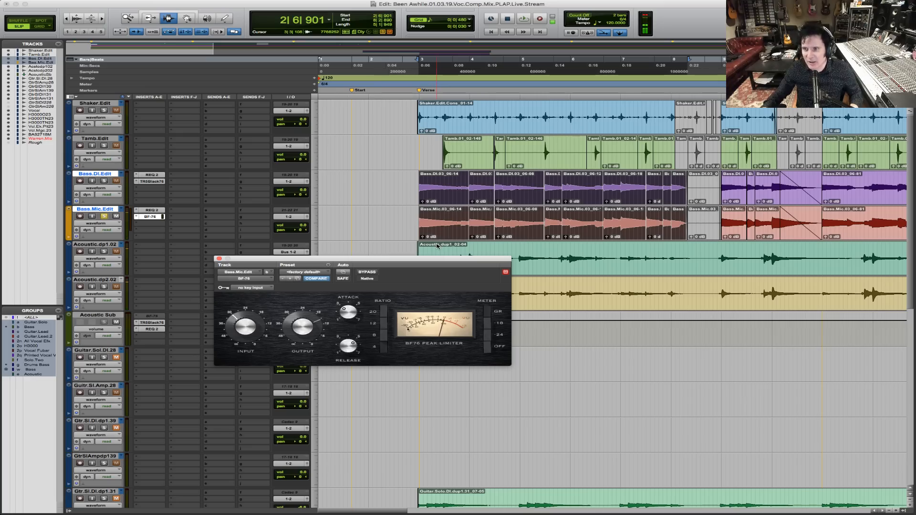
Play the mic track, solo Bass.DI.Edit along with it, and place the cursor at 2|6|279 before the Verse.
{"action": "key", "text": "space"}
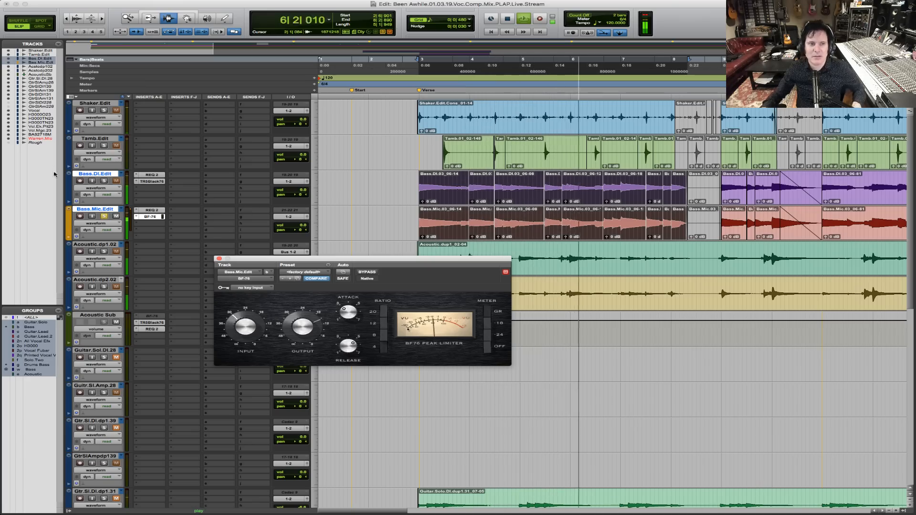
{"action": "left_click", "coordinate": [104, 182]}
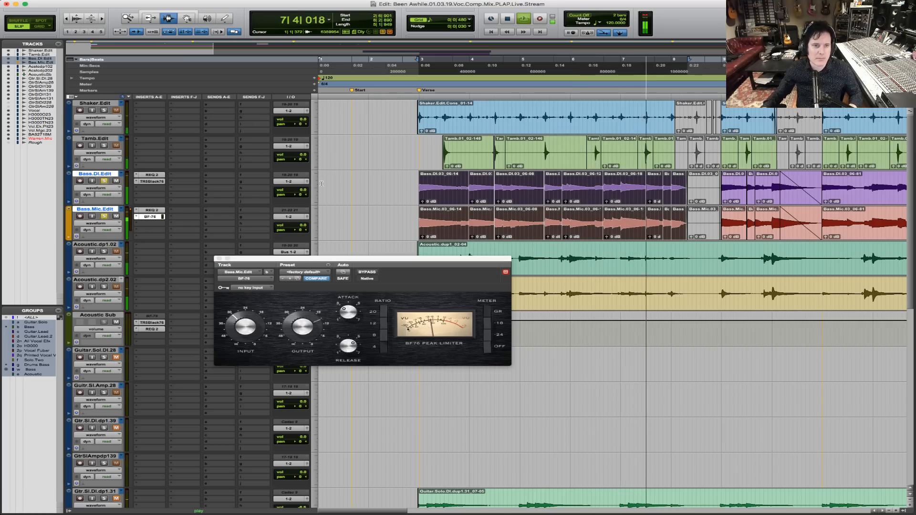
{"action": "key", "text": "space"}
{"action": "left_click", "coordinate": [409, 192]}
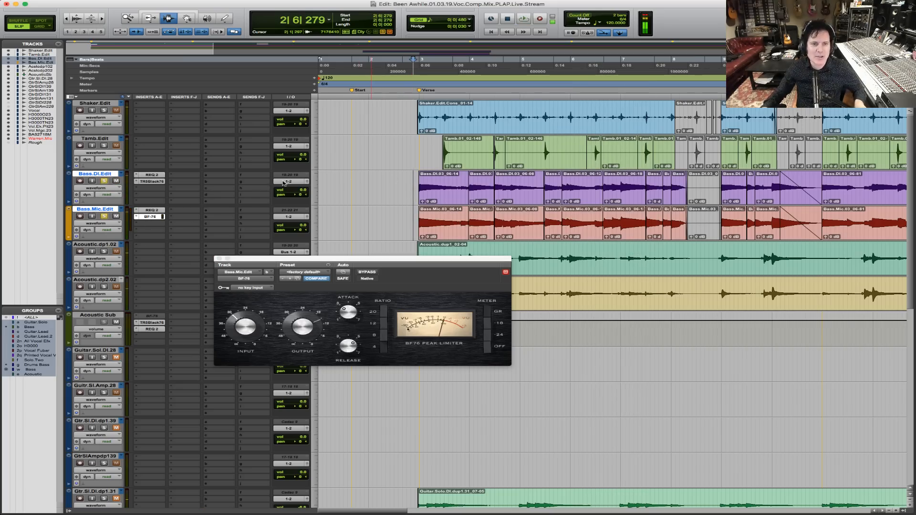
Route the outputs of both selected bass tracks, Bass.DI.Edit and Bass.Mic.Edit, to the mono Bus 3.
{"action": "left_click", "coordinate": [284, 183]}
{"action": "mouse_move", "coordinate": [297, 188]}
{"action": "mouse_move", "coordinate": [363, 190]}
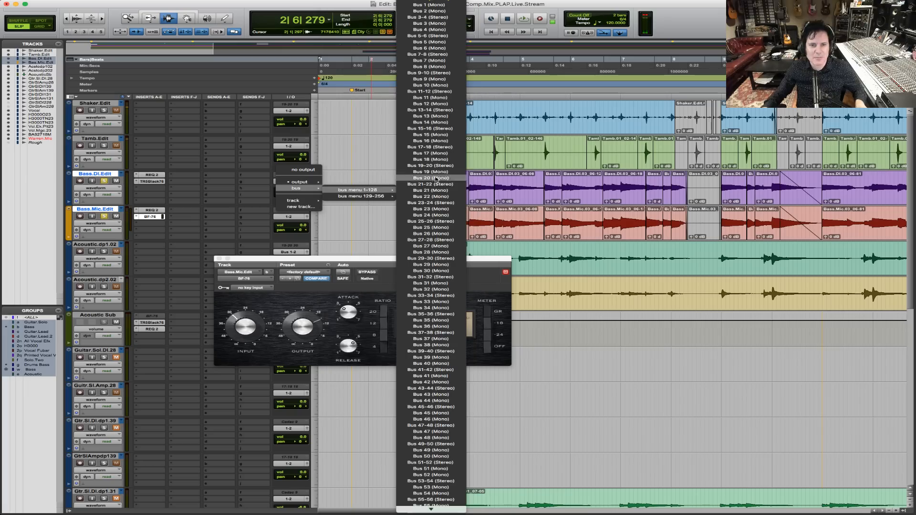
{"action": "left_click", "coordinate": [448, 18], "text": "alt+shift"}
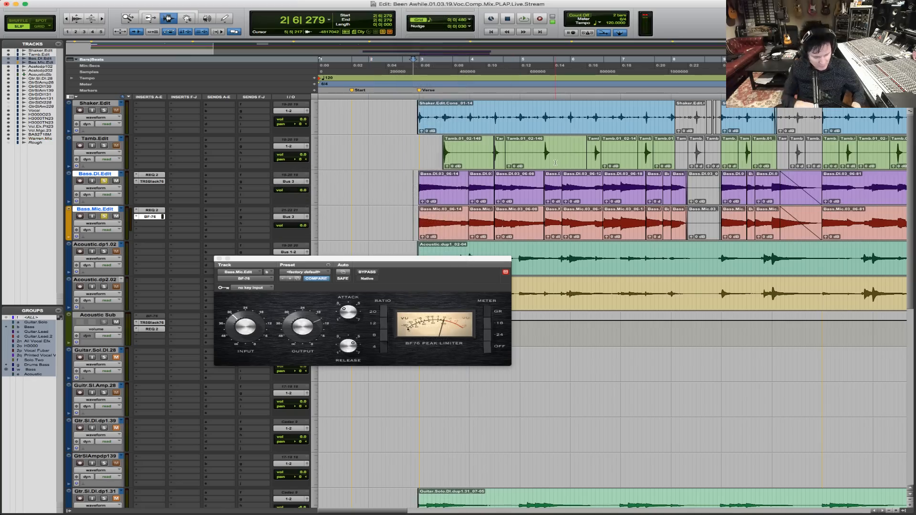
Create a mono aux input track named Bass.Sub below Bass.Mic.Edit, with mono Bus 3 as its input.
{"action": "key", "text": "super+shift+n"}
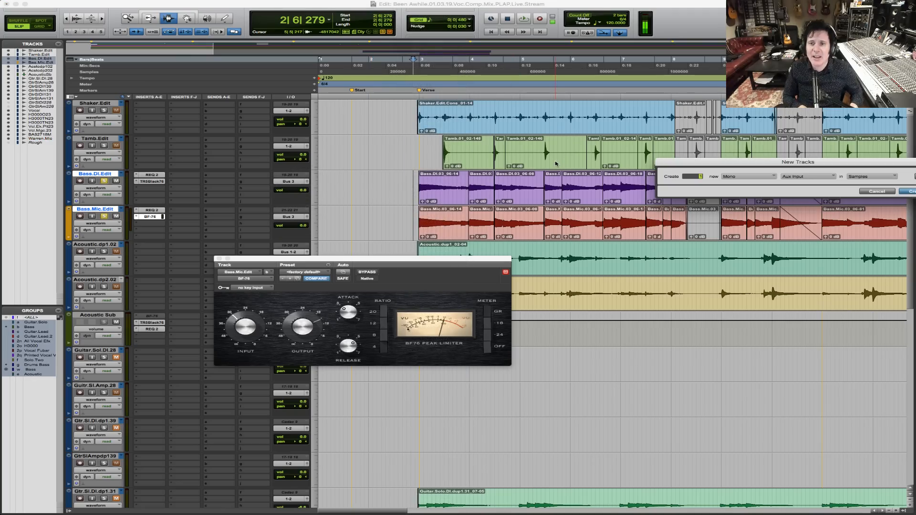
{"action": "key", "text": "Return"}
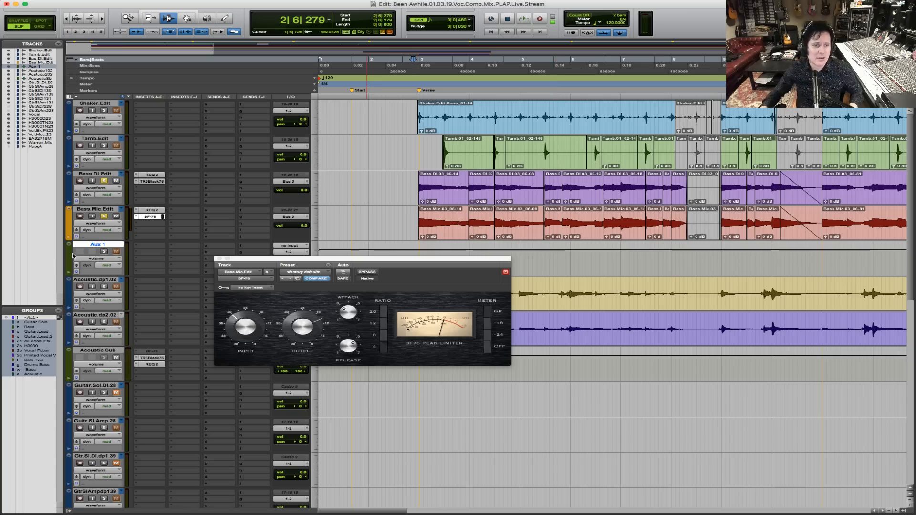
{"action": "left_click", "coordinate": [290, 246]}
{"action": "mouse_move", "coordinate": [296, 266]}
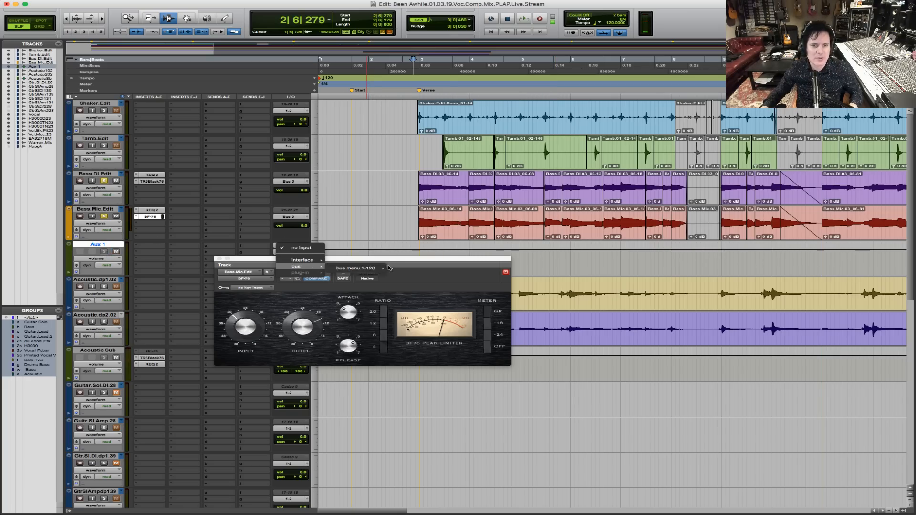
{"action": "mouse_move", "coordinate": [383, 268]}
{"action": "left_click", "coordinate": [419, 12]}
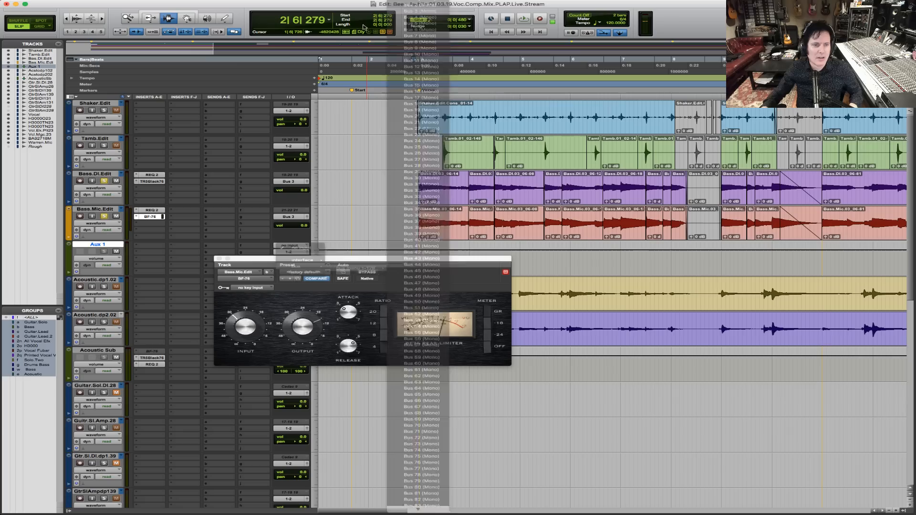
{"action": "double_click", "coordinate": [105, 244]}
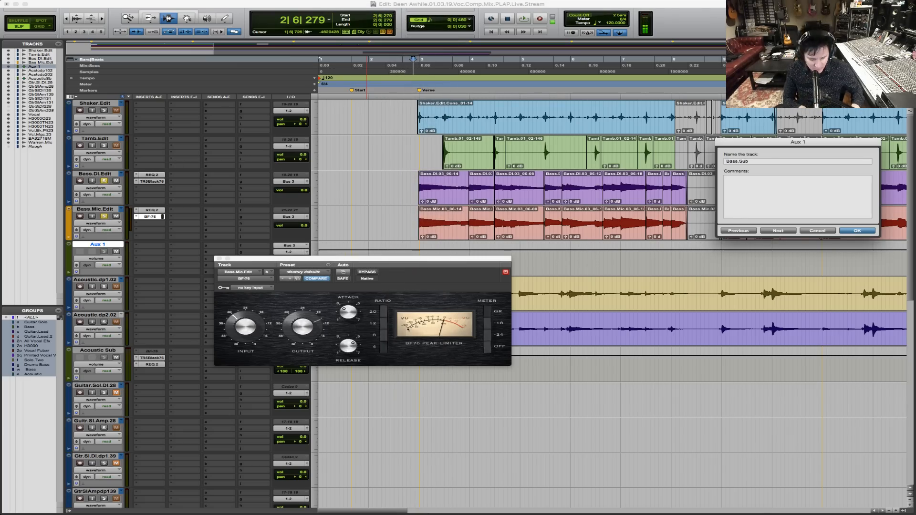
{"action": "key", "text": "Return"}
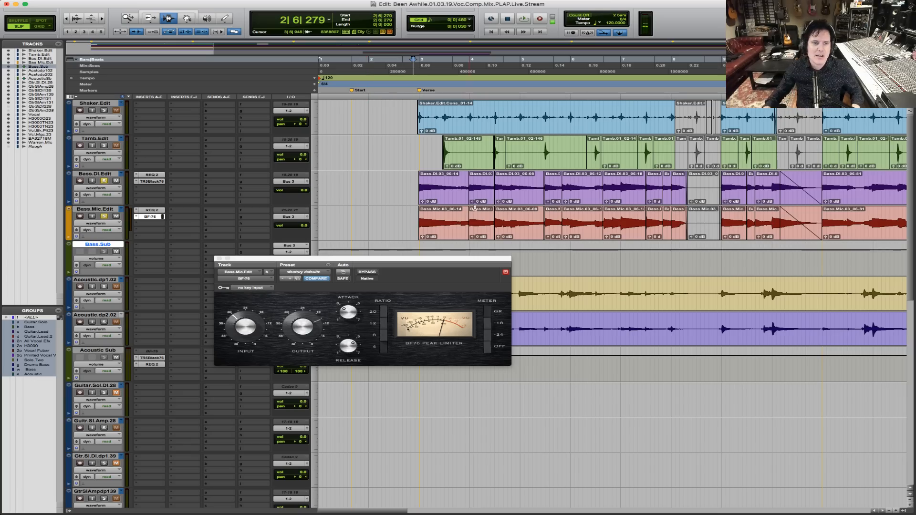
Solo the two acoustic tracks alongside the bass and lower the Bass.Sub volume to about -5.3 dB while playing the first Verse.
{"action": "triple_click", "coordinate": [423, 193]}
{"action": "key", "text": "space"}
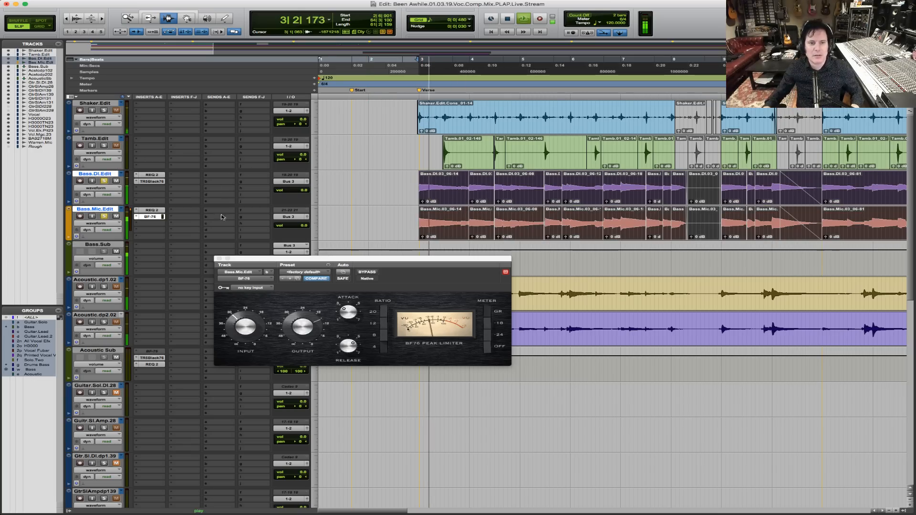
{"action": "left_click", "coordinate": [219, 259]}
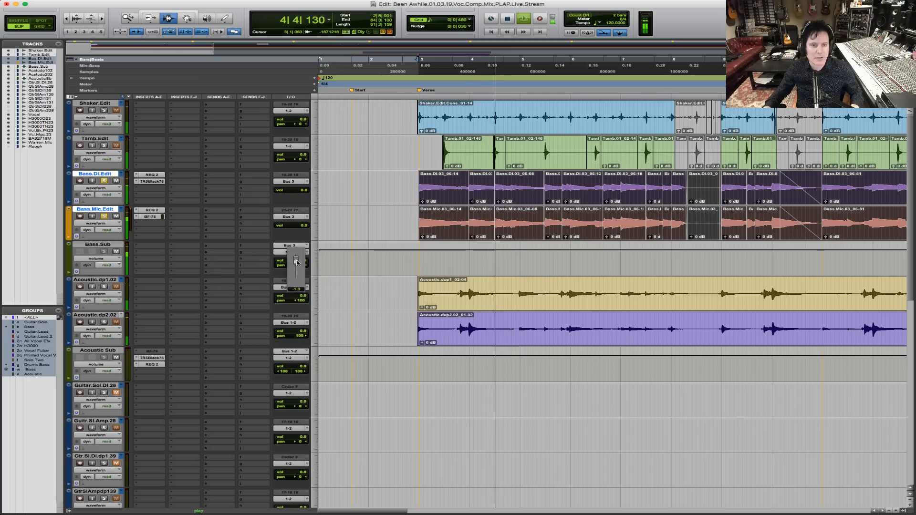
{"action": "left_click", "coordinate": [104, 287]}
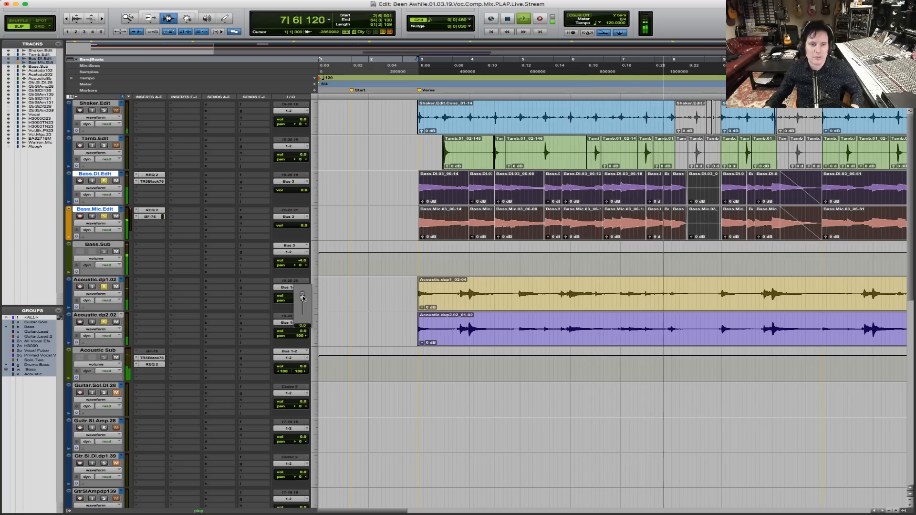
{"action": "left_click_drag", "start_coordinate": [296, 260], "coordinate": [296, 262]}
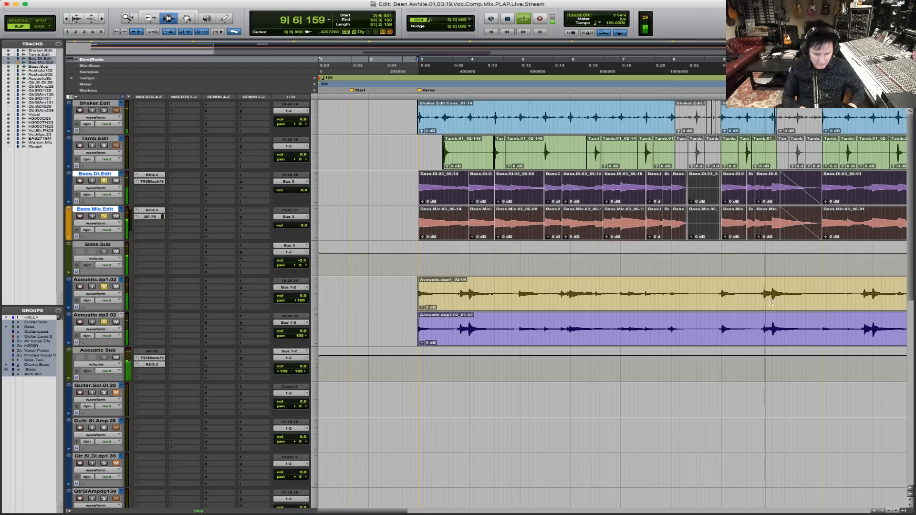
Unmute and solo Shaker.Edit and Tamb.Edit, and play them with the bass and acoustics from 2|6|119.
{"action": "key", "text": "super+alt+bracketright"}
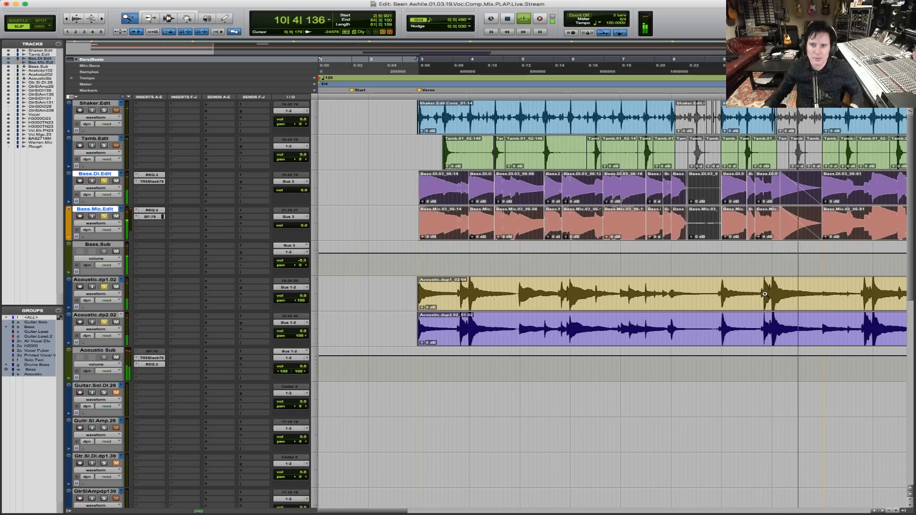
{"action": "key", "text": "space"}
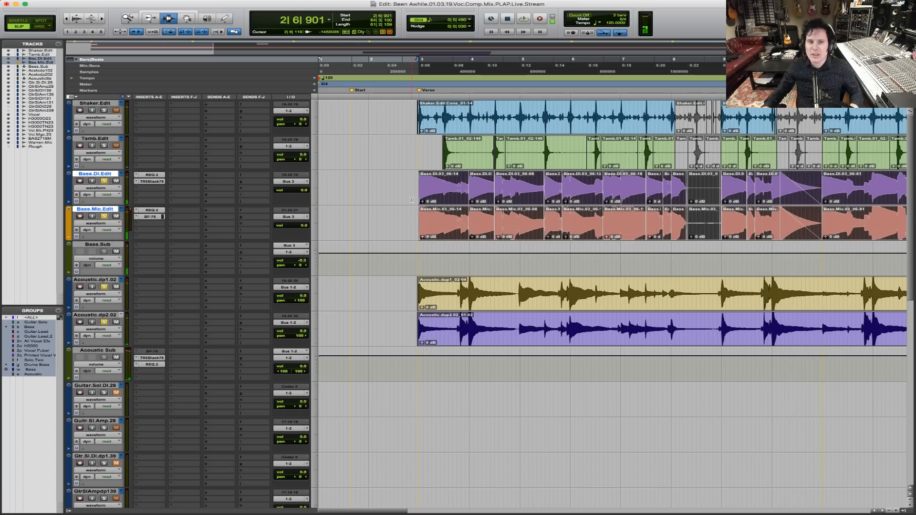
{"action": "left_click", "coordinate": [412, 191]}
{"action": "double_click", "coordinate": [134, 19]}
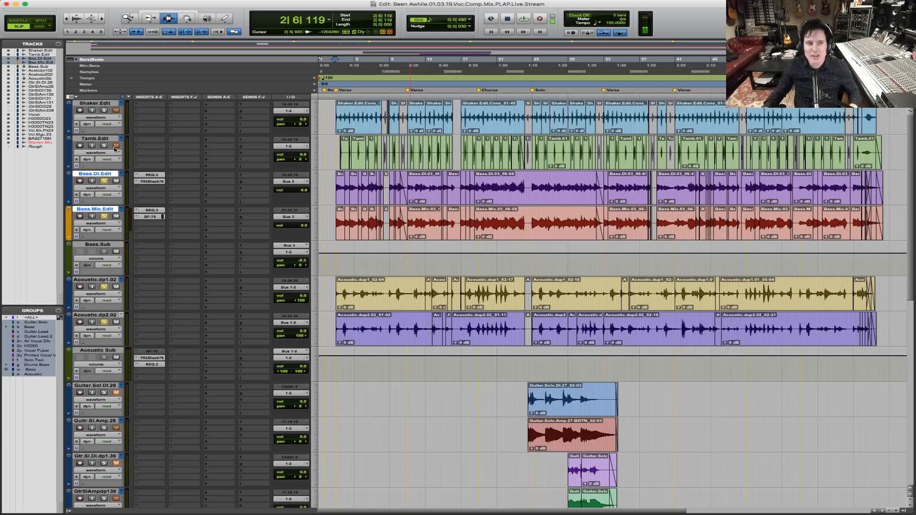
{"action": "left_click", "coordinate": [116, 110]}
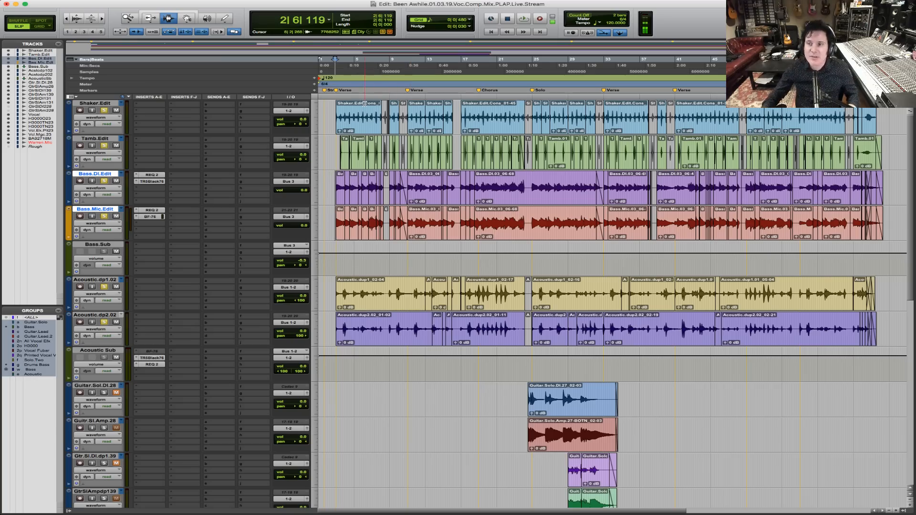
{"action": "key", "text": "space"}
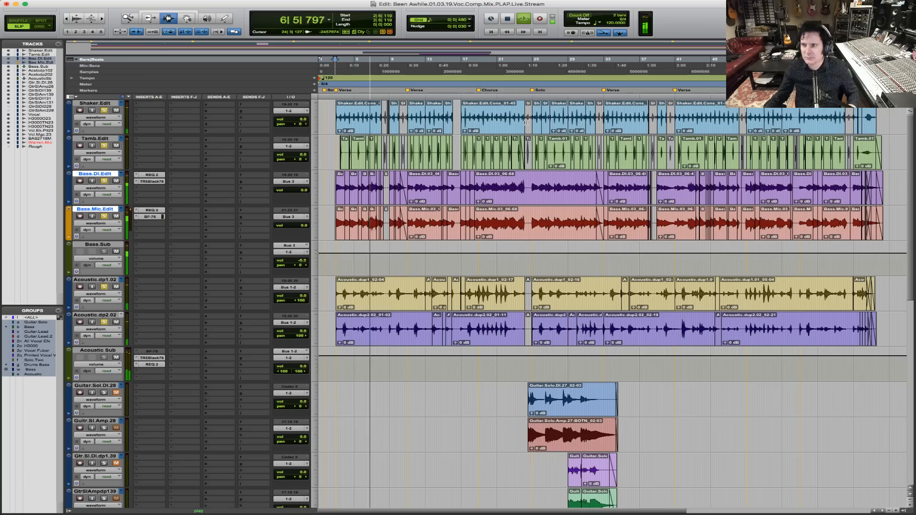
{"action": "key", "text": "space"}
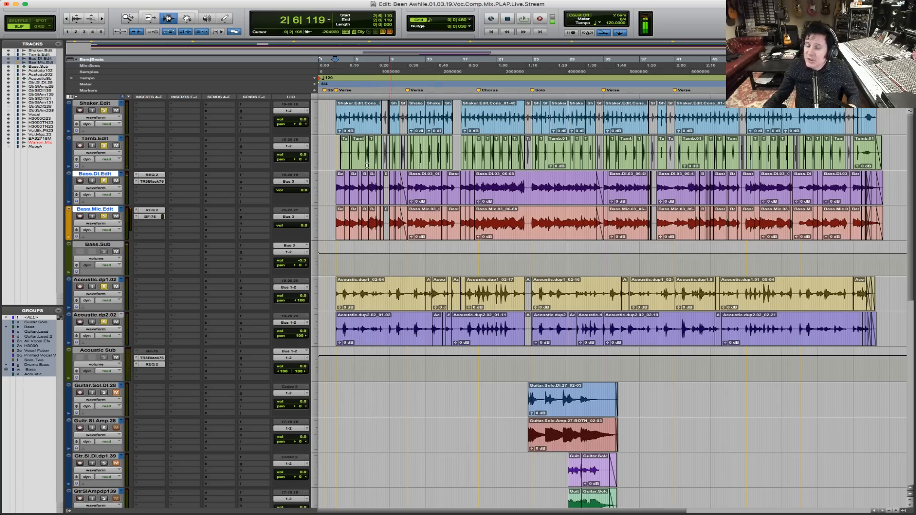
Unmute and solo Vocal, Vocal.Eko.Plt.23 and Vocal.Magic.23, and start playback from 2|6|621 before the first Verse.
{"action": "key", "text": "F5"}
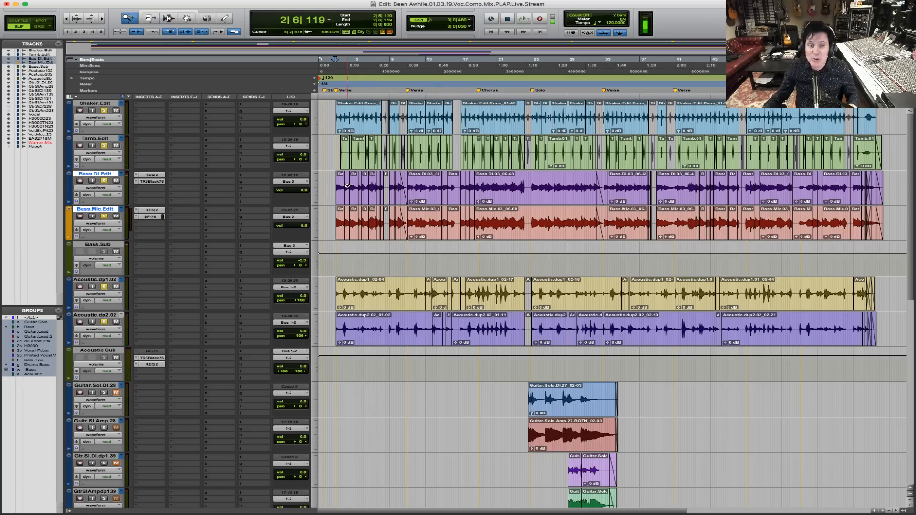
{"action": "left_click_drag", "start_coordinate": [334, 188], "coordinate": [453, 190]}
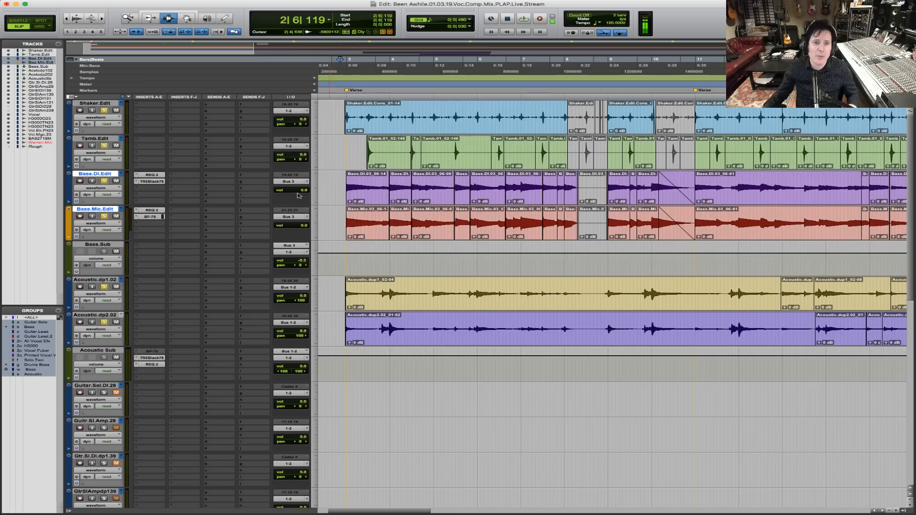
{"action": "left_click", "coordinate": [344, 180]}
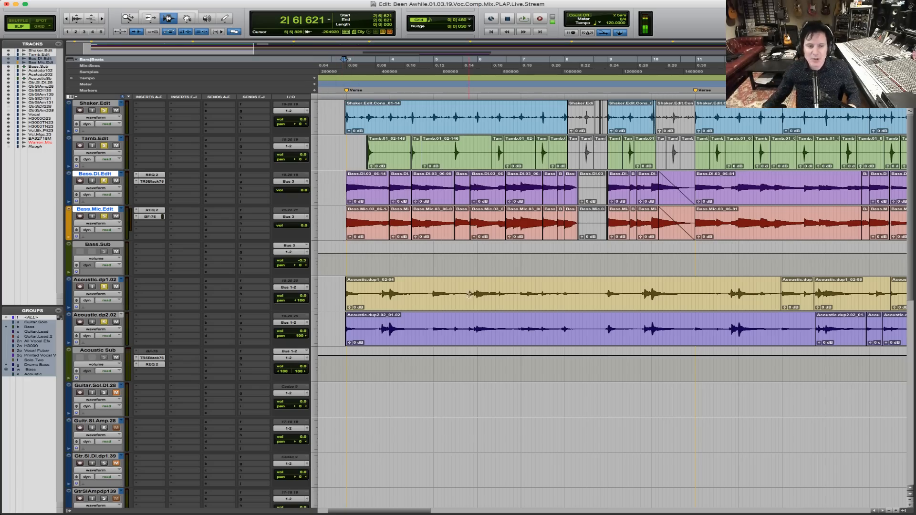
{"action": "scroll", "coordinate": [469, 295], "scroll_direction": "down", "scroll_amount": 10}
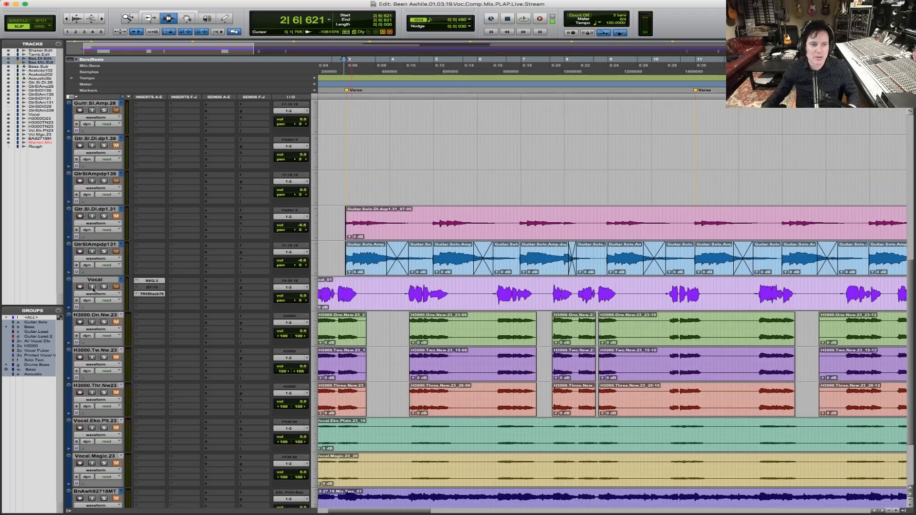
{"action": "left_click", "coordinate": [104, 287]}
{"action": "key", "text": "space"}
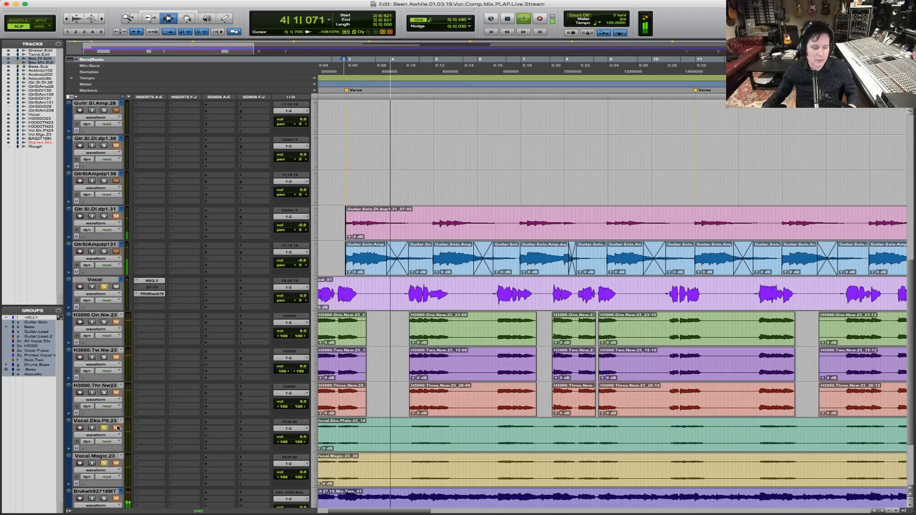
Lower the Vocal.Eko.Plt.23 and Vocal.Magic.23 volumes to about -15.8 dB during playback.
{"action": "left_click_drag", "start_coordinate": [294, 437], "coordinate": [295, 446]}
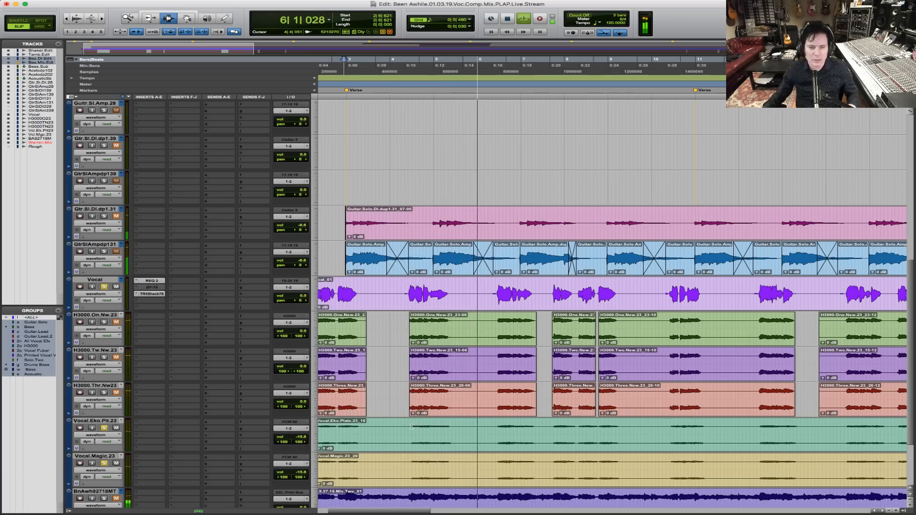
{"action": "scroll", "coordinate": [411, 426], "scroll_direction": "down", "scroll_amount": 3}
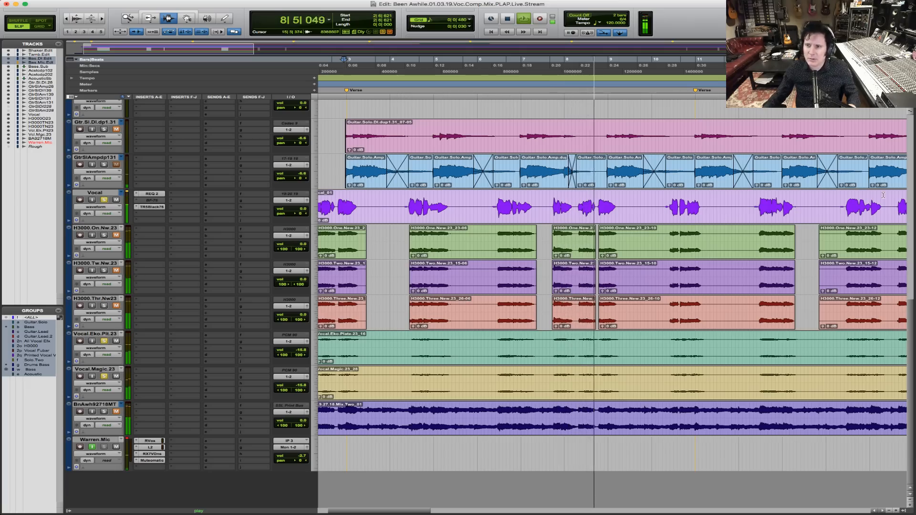
{"action": "key", "text": "space"}
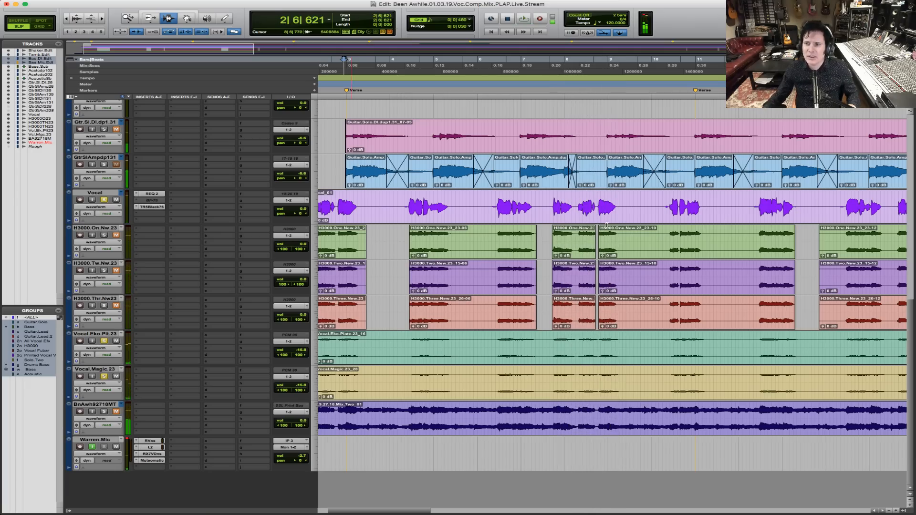
{"action": "key", "text": "super+Tab"}
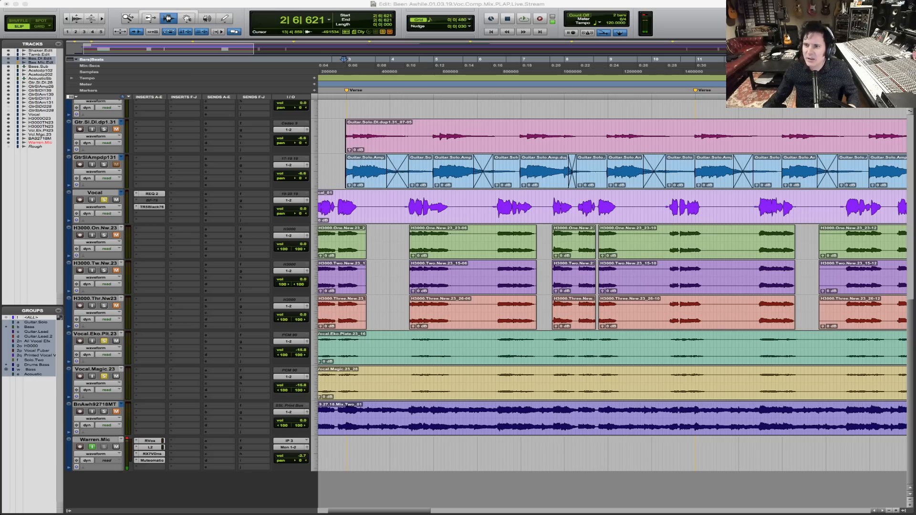
Play the soloed mix from 3|6|881 on the Vocal track through the second Verse into the Chorus.
{"action": "left_click", "coordinate": [391, 207]}
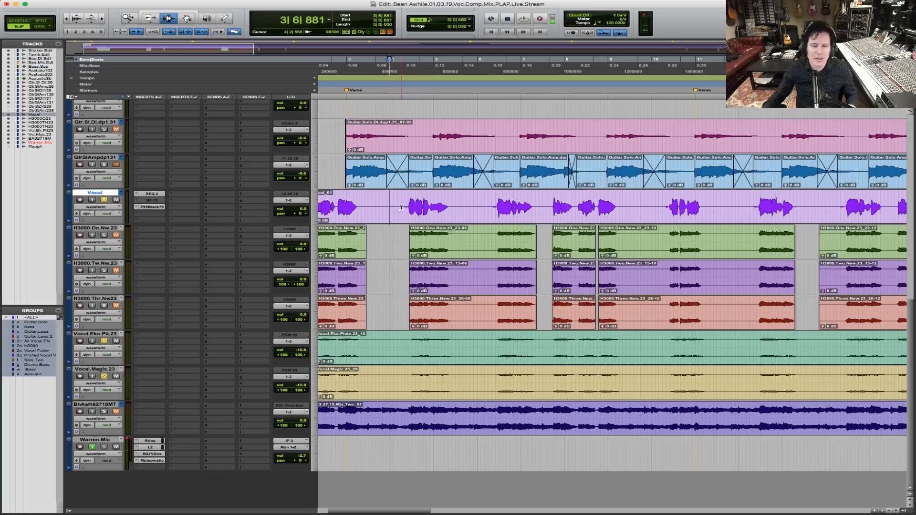
{"action": "key", "text": "space"}
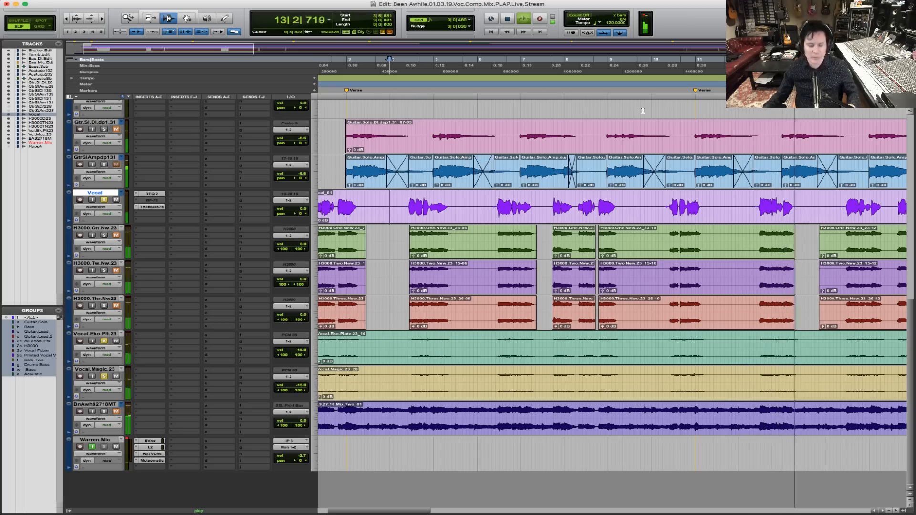
{"action": "key", "text": "r"}
{"action": "key", "text": "r"}
{"action": "key", "text": "F5"}
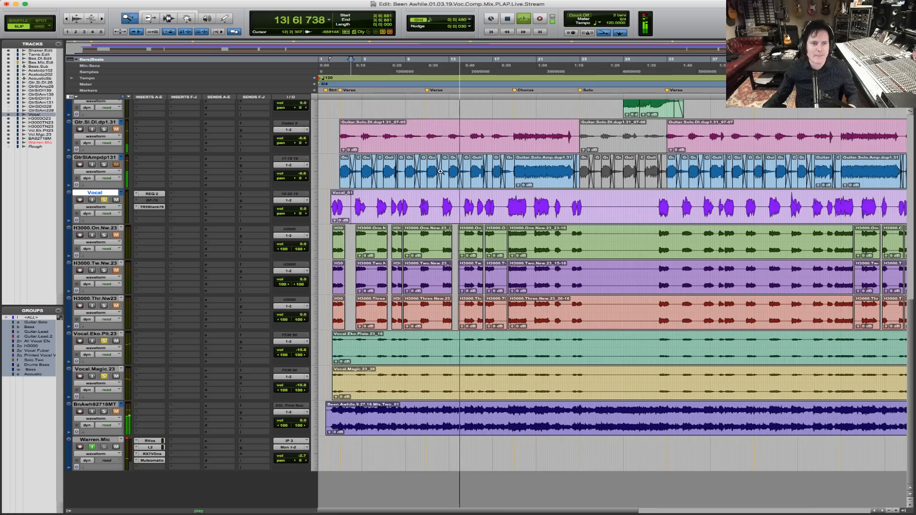
{"action": "left_click_drag", "start_coordinate": [417, 171], "coordinate": [690, 170]}
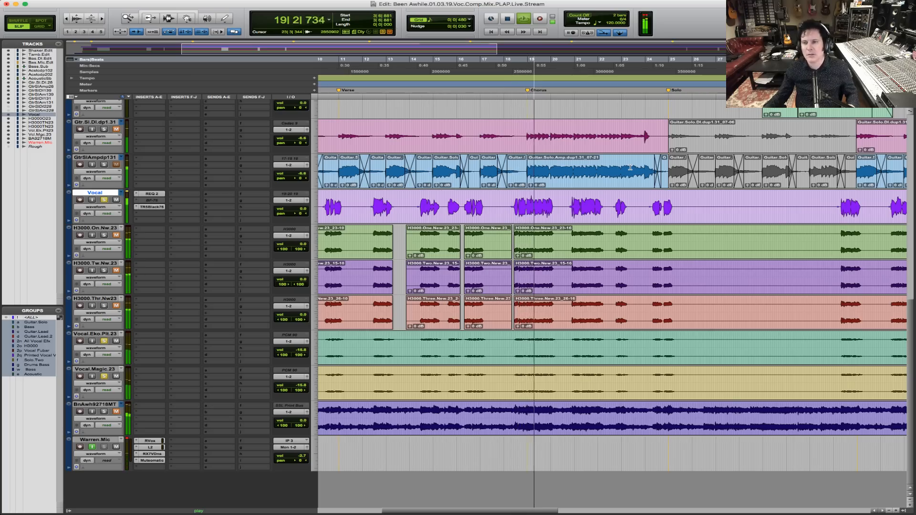
Pan GtrSlAmpdp131 off-centre, solo it with Gtr.Sl.DI.dp1.31, and play the mix from 2|5|540 into the second Verse.
{"action": "left_click", "coordinate": [517, 171]}
{"action": "key", "text": "space"}
{"action": "key", "text": "alt+a"}
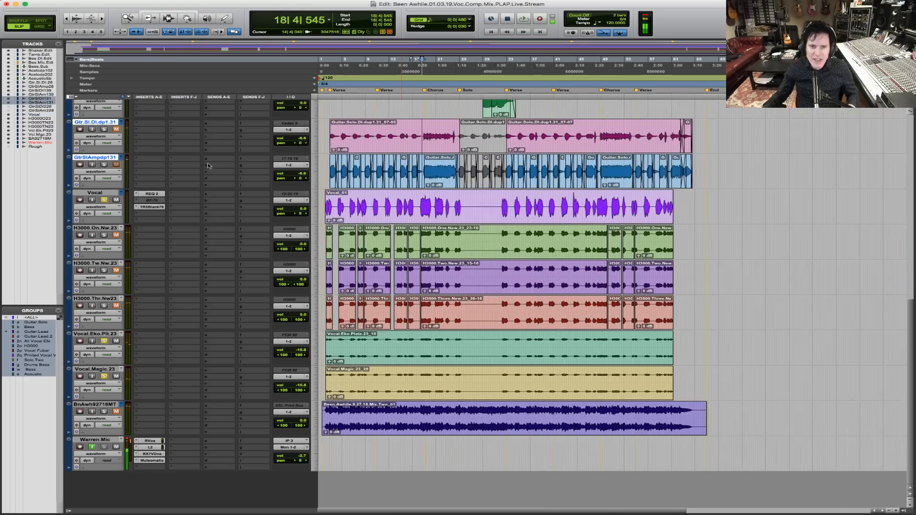
{"action": "left_click", "coordinate": [325, 167]}
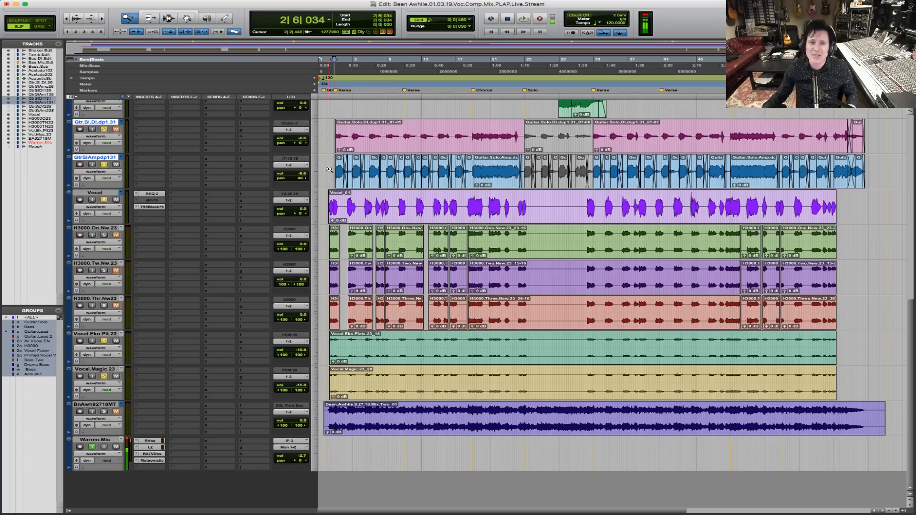
{"action": "left_click_drag", "start_coordinate": [329, 169], "coordinate": [392, 158]}
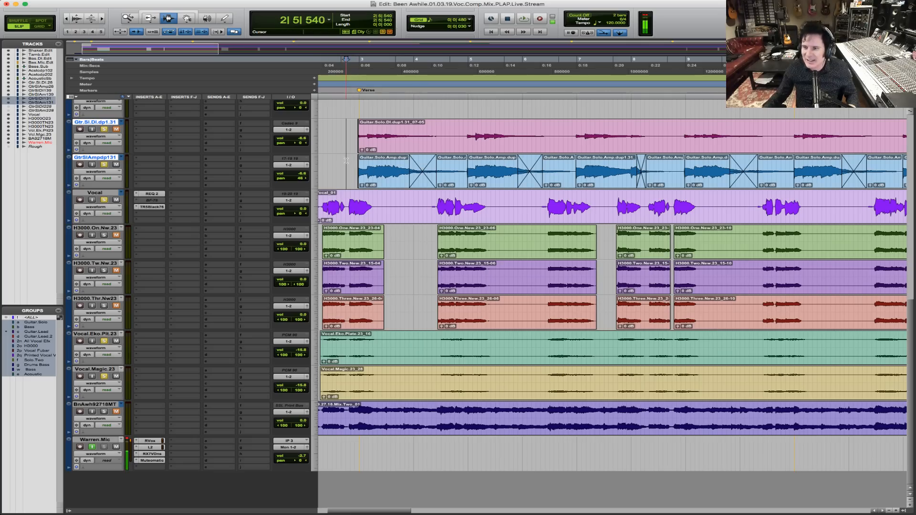
{"action": "key", "text": "space"}
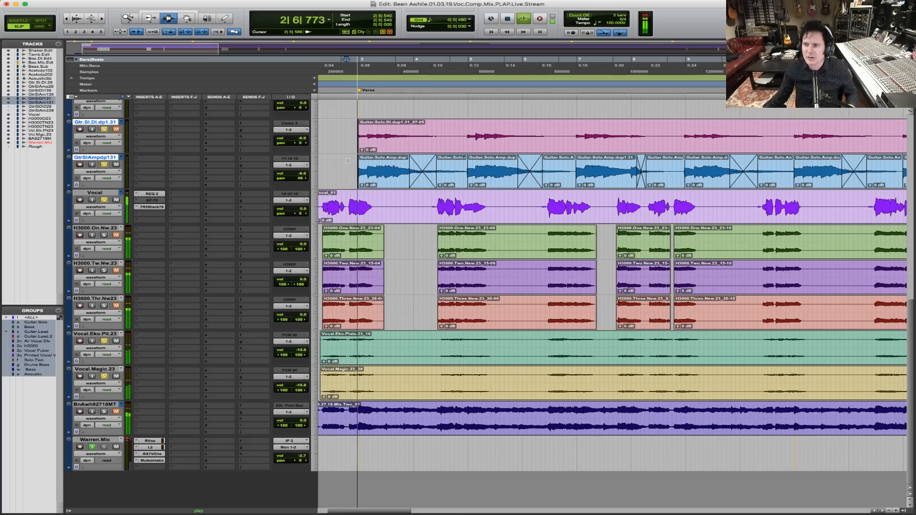
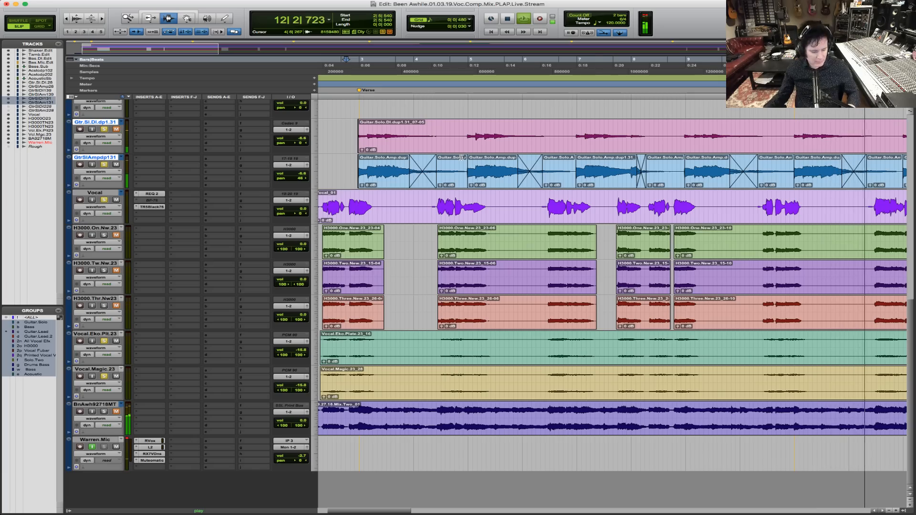
{"action": "key", "text": "super+bracketleft"}
{"action": "key", "text": "super+bracketleft"}
{"action": "key", "text": "super+bracketleft"}
{"action": "key", "text": "F5"}
{"action": "left_click_drag", "start_coordinate": [386, 216], "coordinate": [464, 217]}
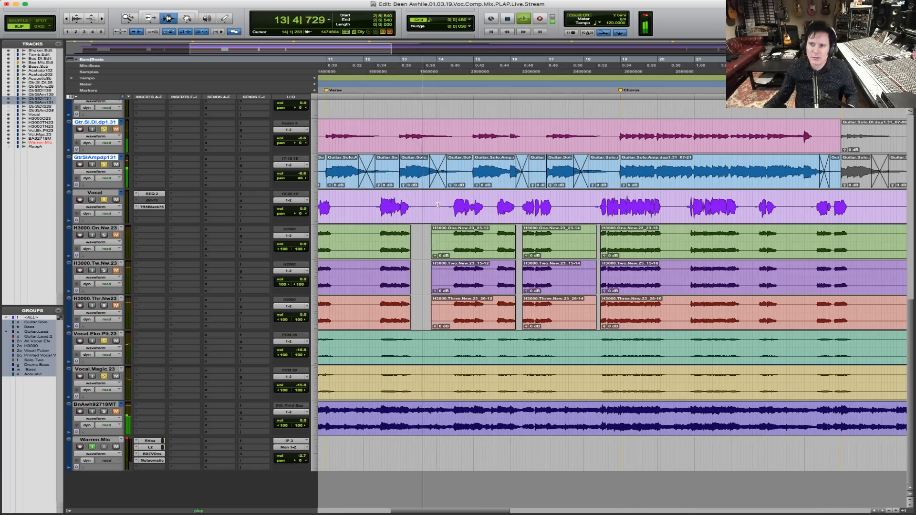
Split the Bass.DI.Edit and Bass.Mic.Edit clips where the notes die out near 16|3, and mute the silent section before bar 17.
{"action": "scroll", "coordinate": [255, 189], "scroll_direction": "up", "scroll_amount": 10}
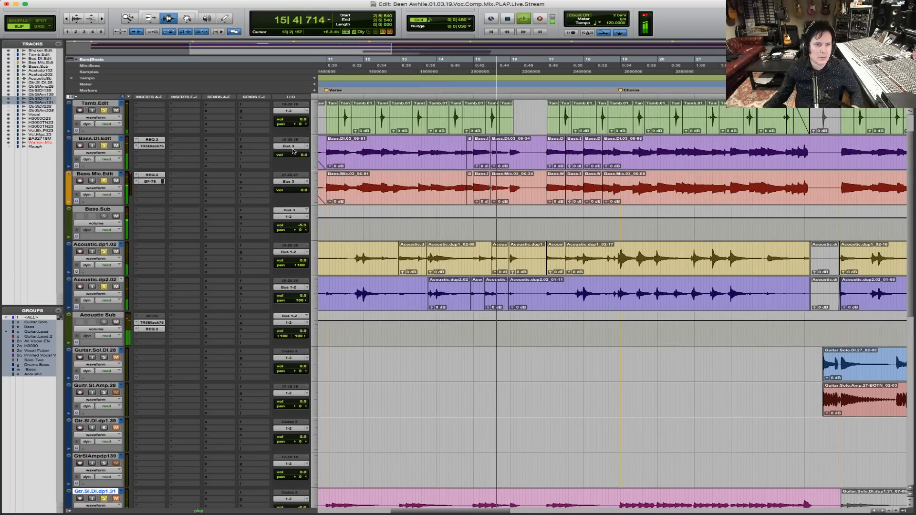
{"action": "left_click_drag", "start_coordinate": [293, 151], "coordinate": [305, 189]}
{"action": "left_click_drag", "start_coordinate": [513, 146], "coordinate": [617, 183]}
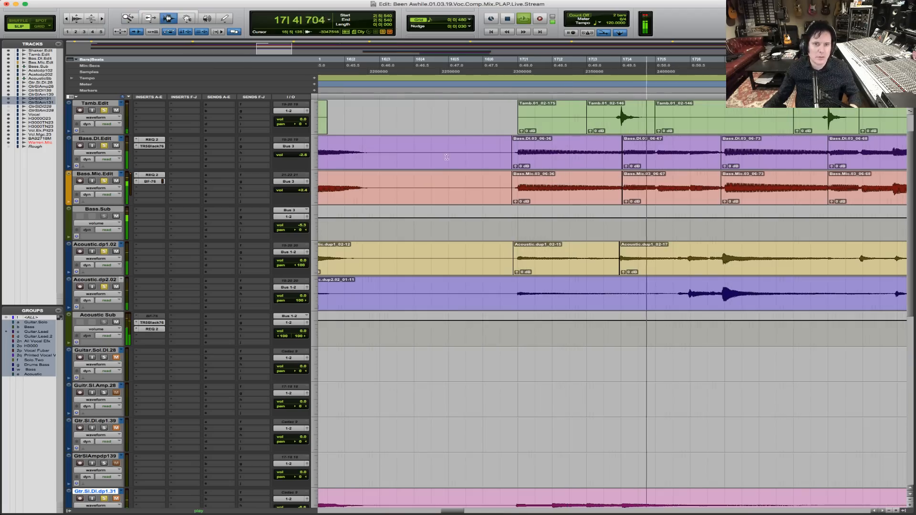
{"action": "key", "text": "super+alt+bracketright"}
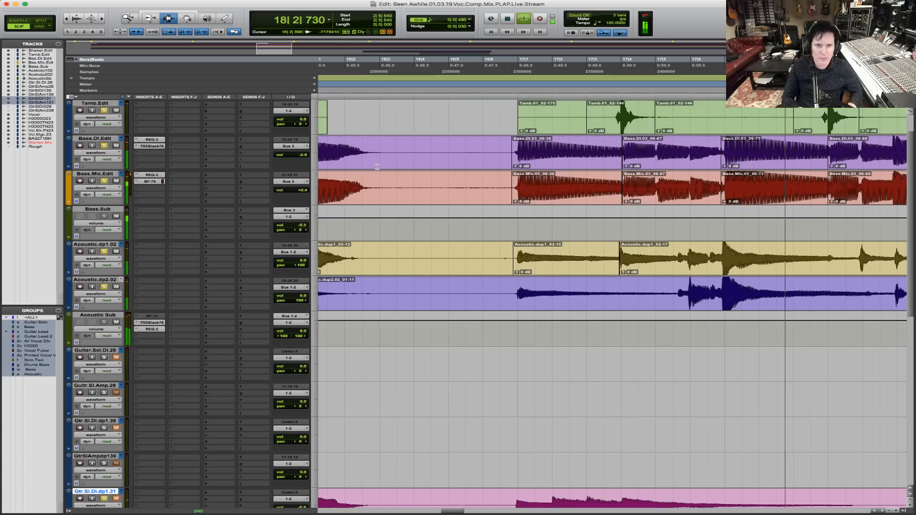
{"action": "left_click", "coordinate": [382, 166]}
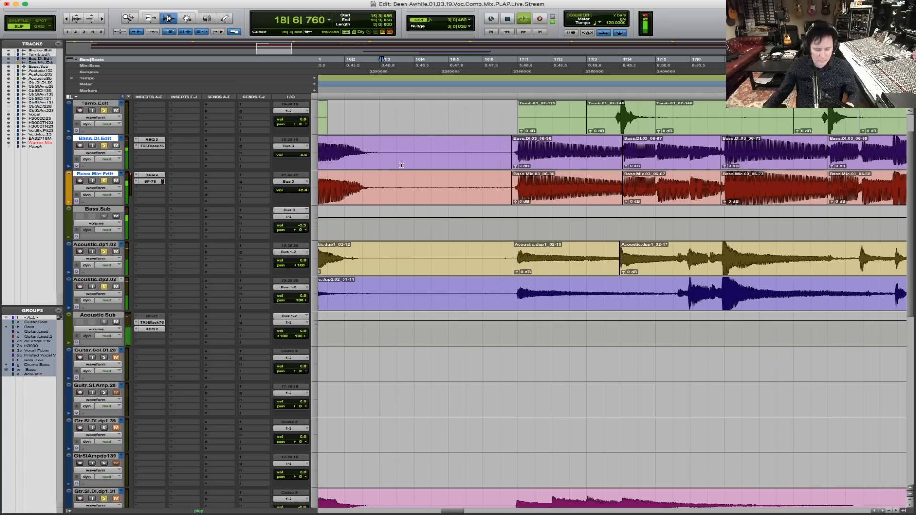
{"action": "key", "text": "super+e"}
{"action": "double_click", "coordinate": [402, 166]}
{"action": "key", "text": "super+m"}
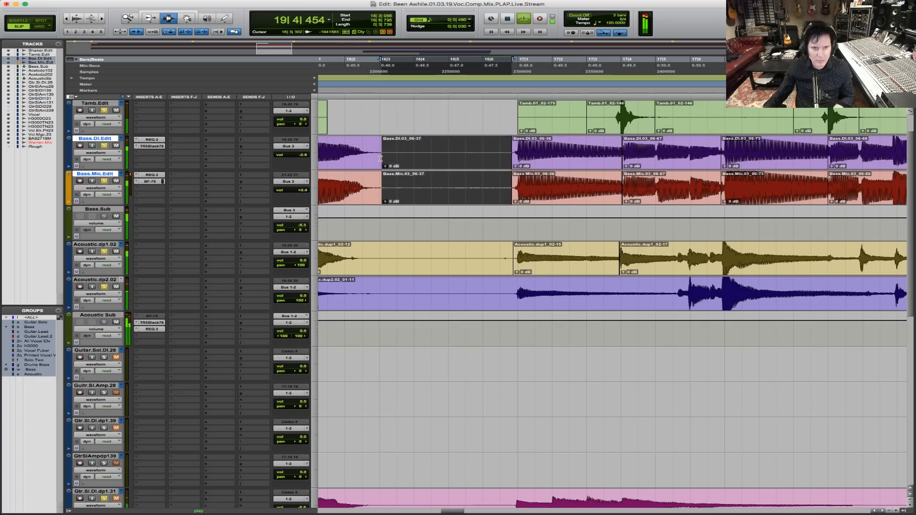
Fade out both bass clips from 16|2|692 into the muted gap before bar 17.
{"action": "left_click", "coordinate": [370, 158]}
{"action": "key", "text": "super+["}
{"action": "key", "text": "super+["}
{"action": "key", "text": "super+["}
{"action": "key", "text": "super+["}
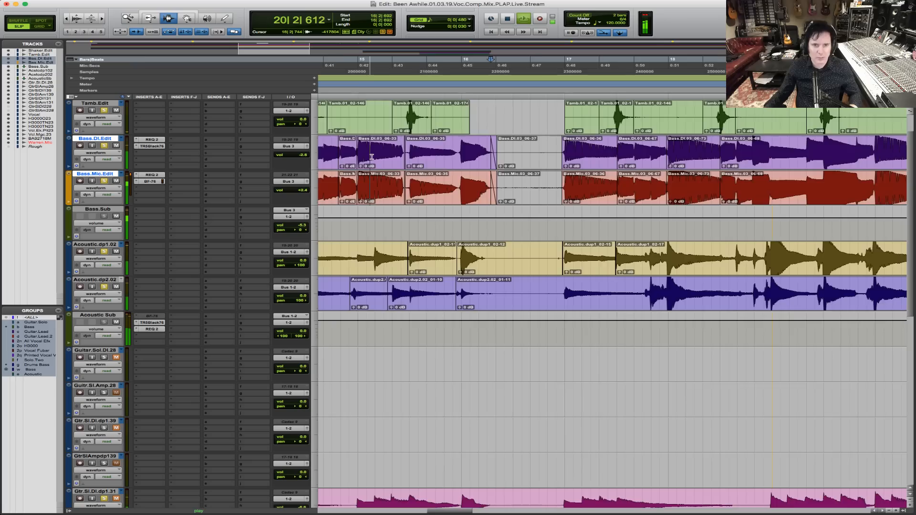
Examine the bass tracks around the Solo marker while the mix plays, and stop playback past the start of the Solo.
{"action": "key", "text": "F5"}
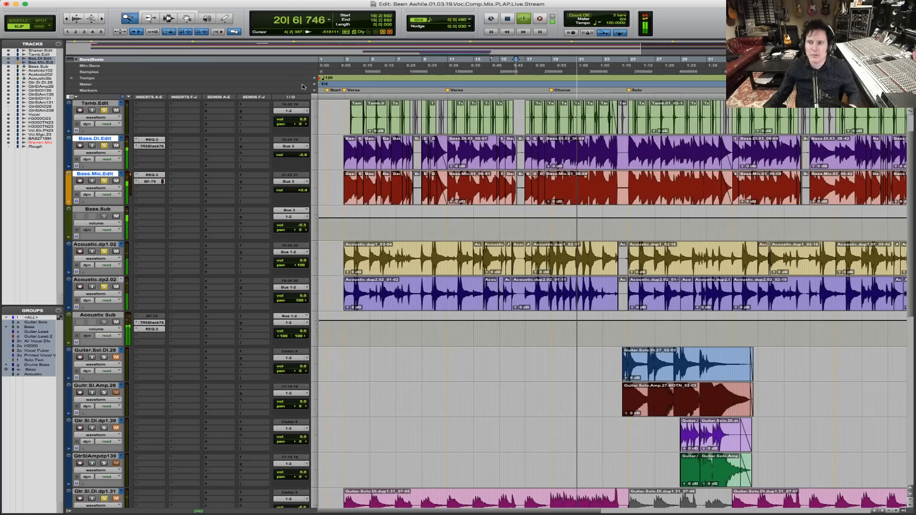
{"action": "double_click", "coordinate": [129, 18]}
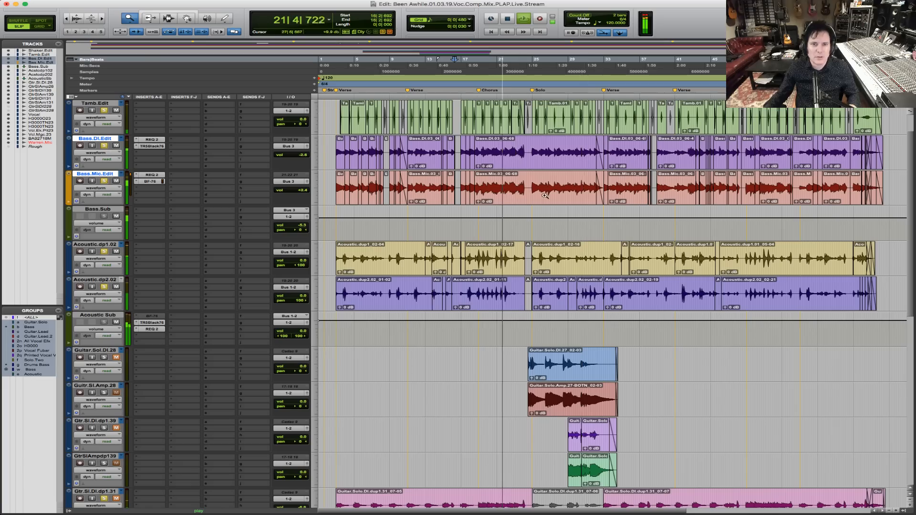
{"action": "left_click", "coordinate": [509, 156]}
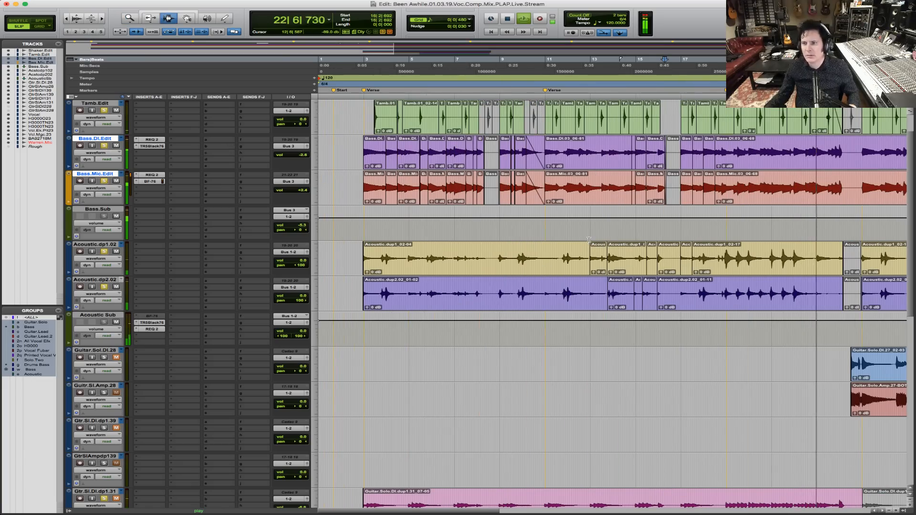
{"action": "key", "text": "r"}
{"action": "key", "text": "r"}
{"action": "key", "text": "F5"}
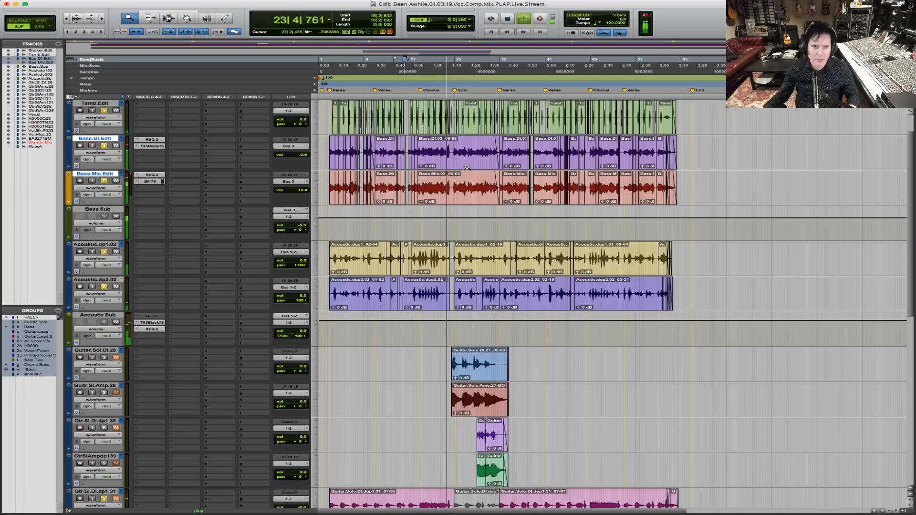
{"action": "left_click_drag", "start_coordinate": [442, 163], "coordinate": [540, 165]}
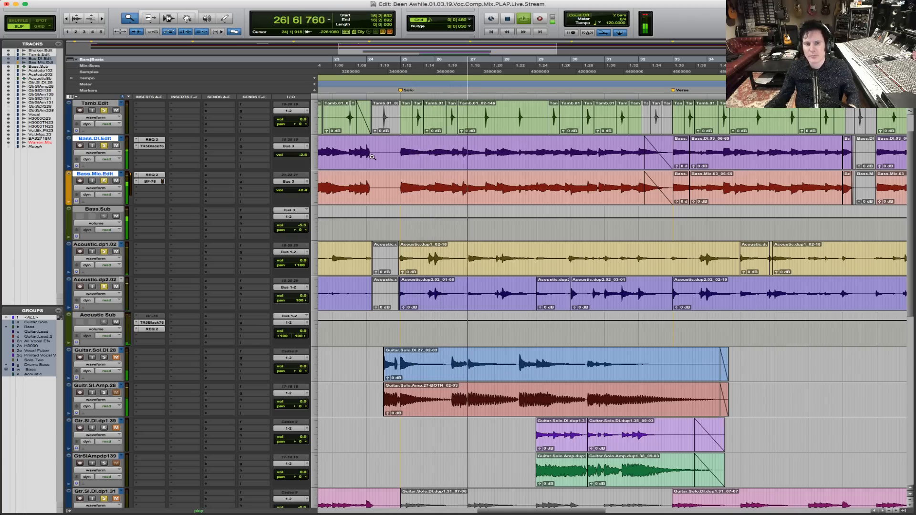
{"action": "key", "text": "space"}
{"action": "key", "text": "F7"}
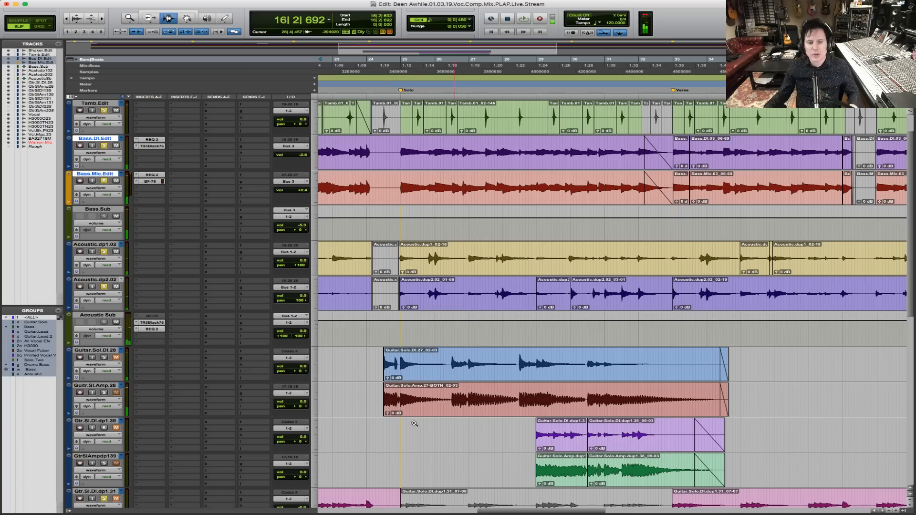
Separate the silent bass DI and mic section from 24|1|670 to 24|6|954, just before the Solo, and mute it.
{"action": "left_click", "coordinate": [377, 389]}
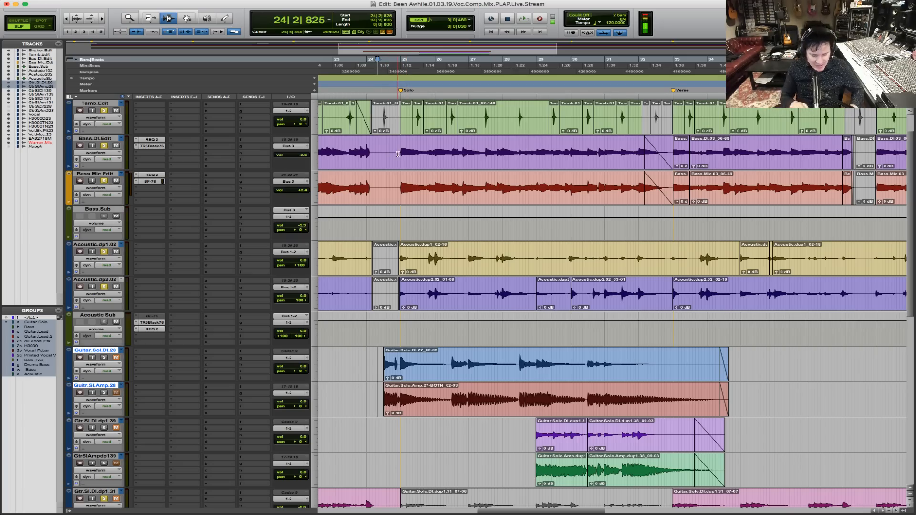
{"action": "key", "text": "super+alt+bracketright"}
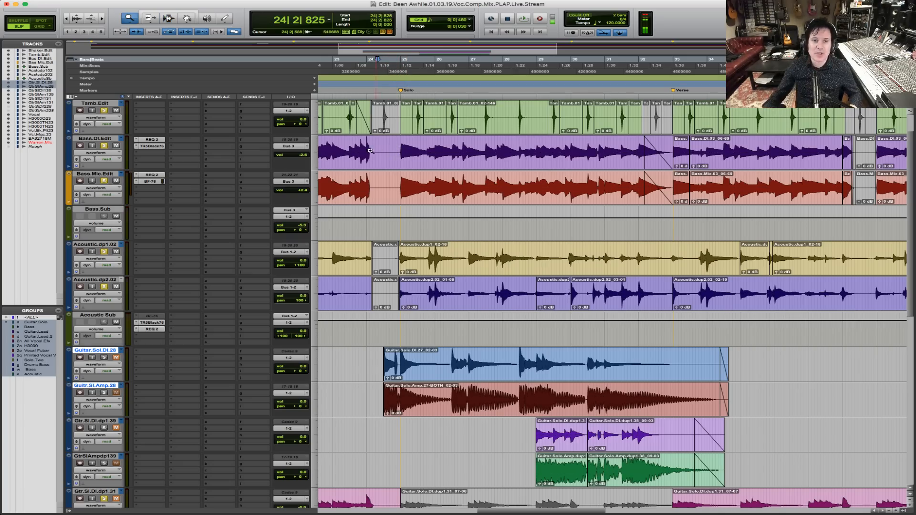
{"action": "left_click_drag", "start_coordinate": [402, 152], "coordinate": [473, 158]}
{"action": "left_click", "coordinate": [390, 156]}
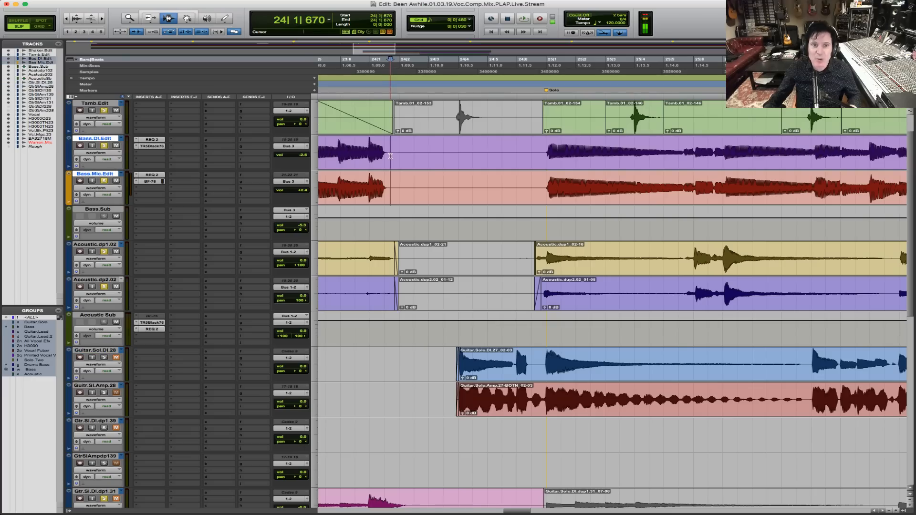
{"action": "left_click", "coordinate": [547, 164], "text": "shift"}
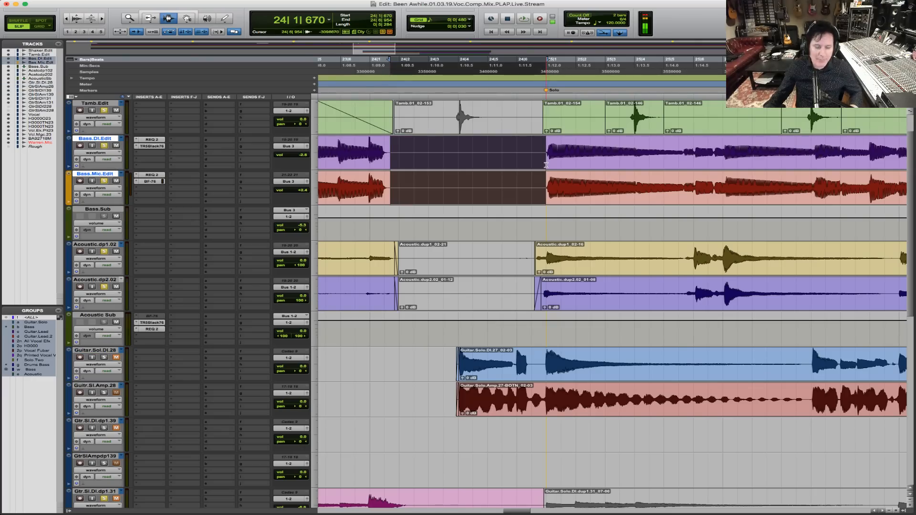
{"action": "key", "text": "super+e"}
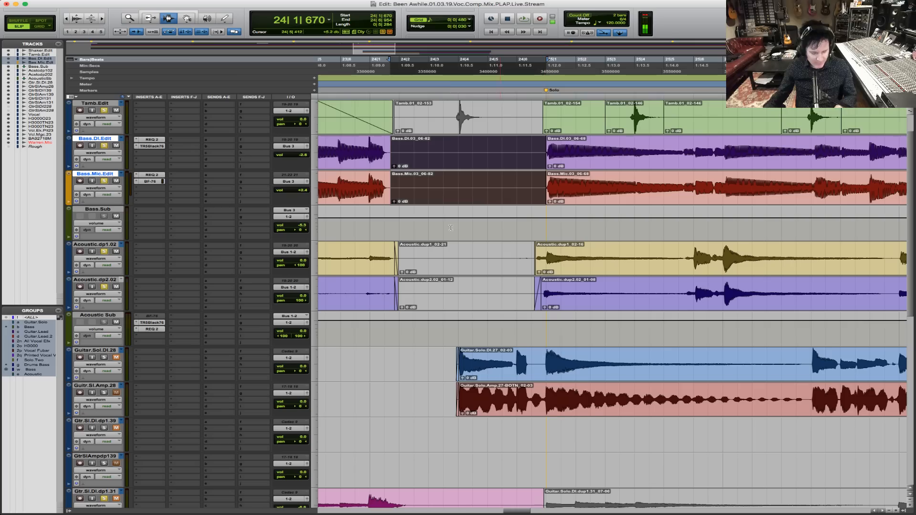
Fade out both bass clips from 24|1|564 into the muted gap, and set the edit position at 25|1|006 inside the Solo clips.
{"action": "left_click", "coordinate": [387, 167]}
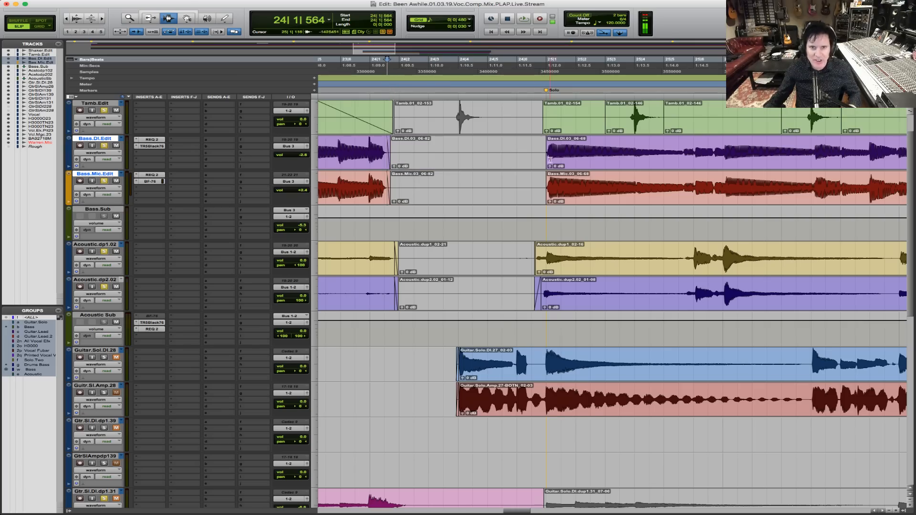
{"action": "left_click_drag", "start_coordinate": [594, 149], "coordinate": [593, 149]}
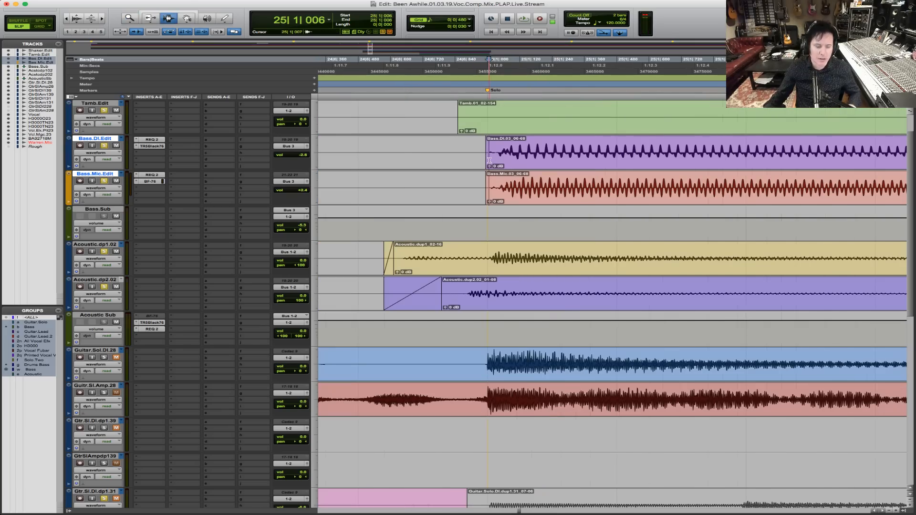
{"action": "key", "text": "super+["}
{"action": "key", "text": "super+["}
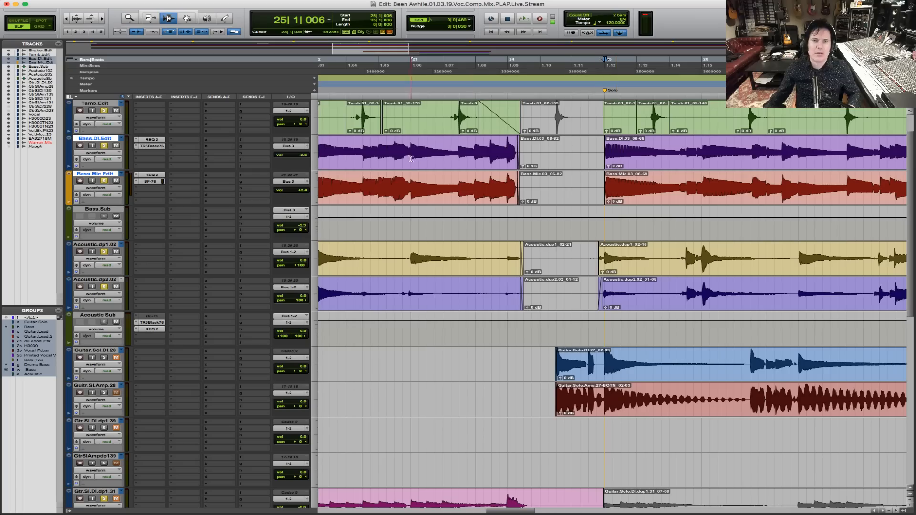
Audition the bass edit from 23|1|089, solo the four Guitar Solo DI and Amp tracks (28 and dp139), and restart playback from 24|1|654.
{"action": "left_click", "coordinate": [411, 159]}
{"action": "key", "text": "space"}
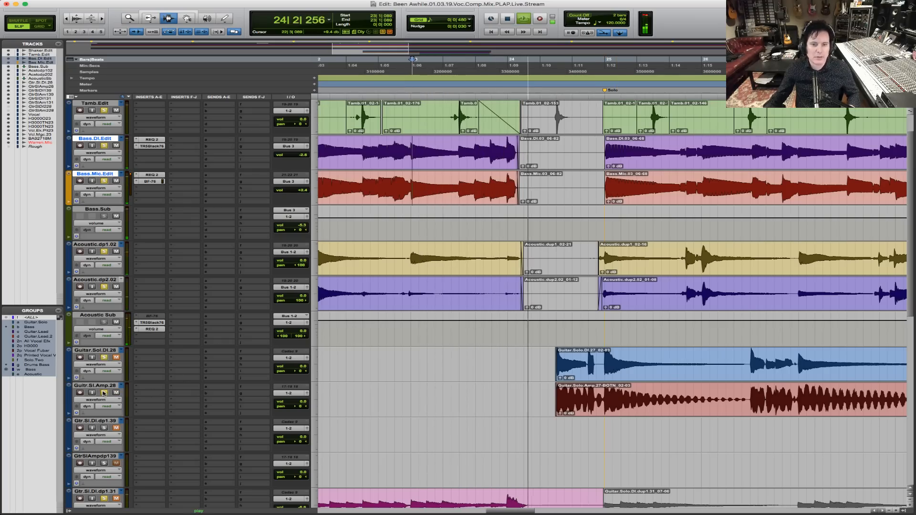
{"action": "key", "text": "space"}
{"action": "left_click", "coordinate": [518, 374]}
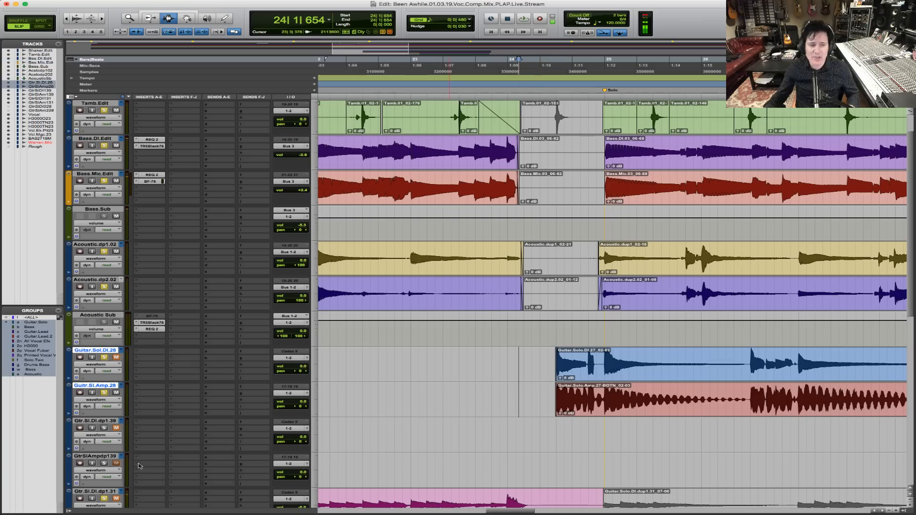
{"action": "key", "text": "space"}
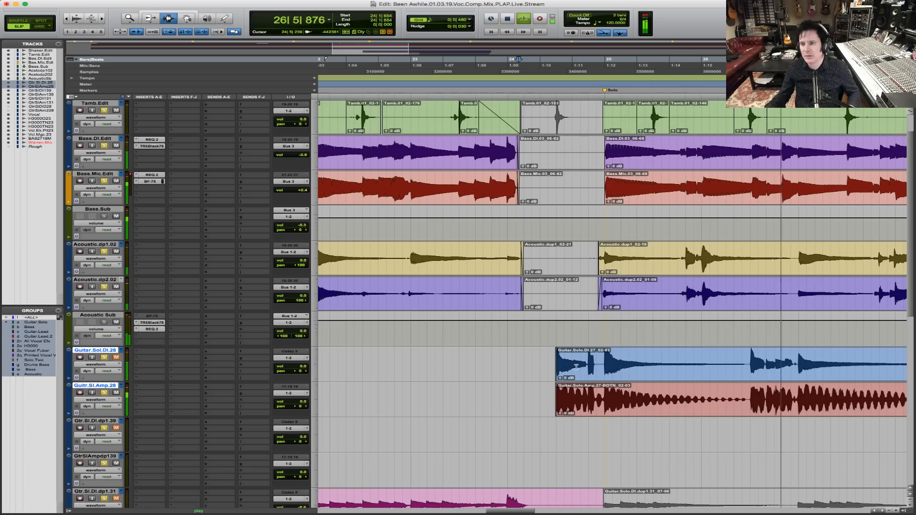
Listen through the Solo with the guitar solo, lead guitar and vocal tracks in view.
{"action": "key", "text": "super+bracketleft"}
{"action": "key", "text": "super+bracketleft"}
{"action": "key", "text": "super+bracketleft"}
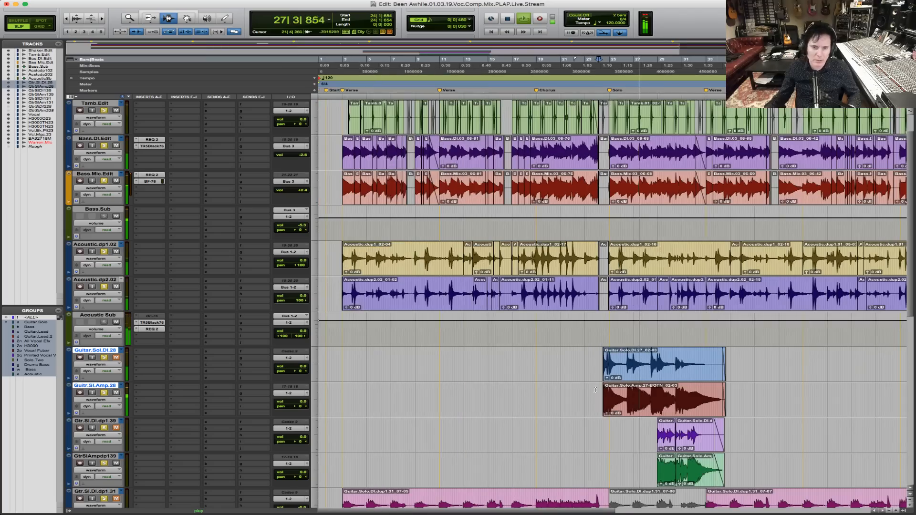
{"action": "key", "text": "F5"}
{"action": "left_click_drag", "start_coordinate": [568, 395], "coordinate": [781, 397]}
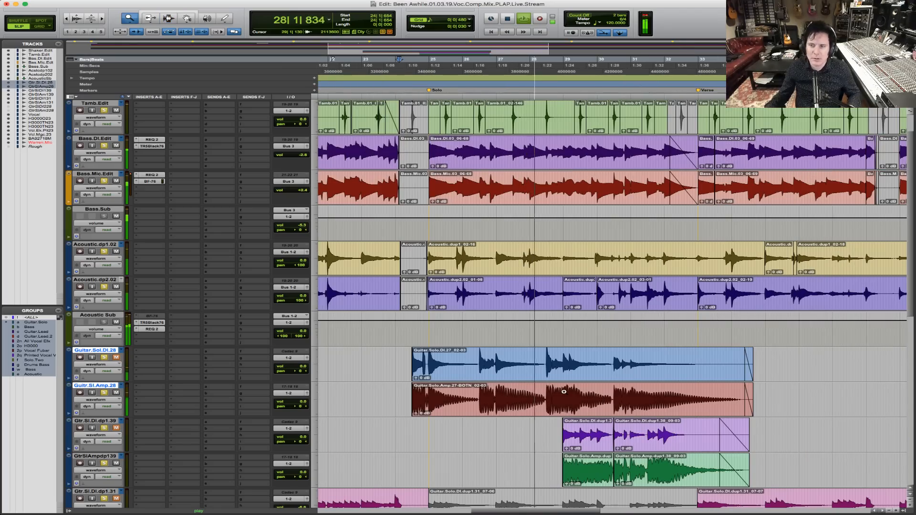
{"action": "scroll", "coordinate": [564, 392], "scroll_direction": "down", "scroll_amount": 1}
{"action": "scroll", "coordinate": [565, 392], "scroll_direction": "down", "scroll_amount": 3}
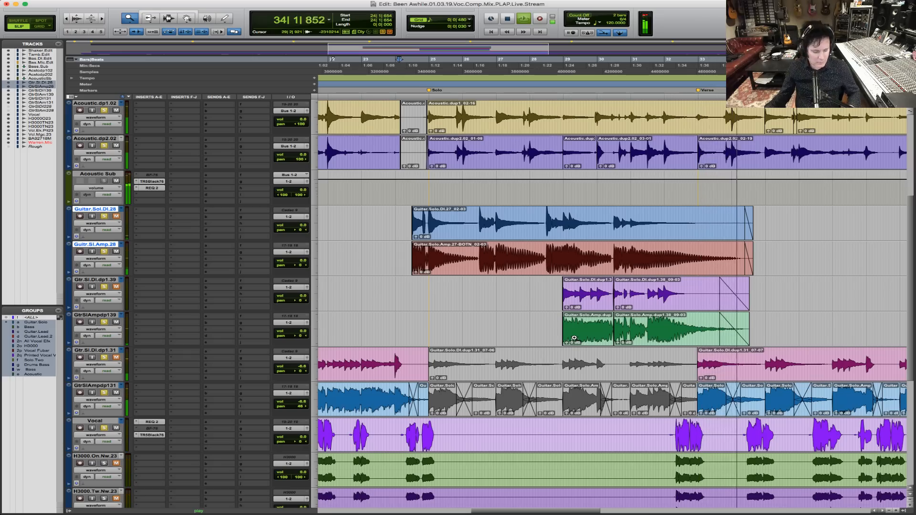
Listen through the Verse after the Solo and into the following Verse at bar 41, following the arrangement, and stop playback.
{"action": "key", "text": "r"}
{"action": "key", "text": "r"}
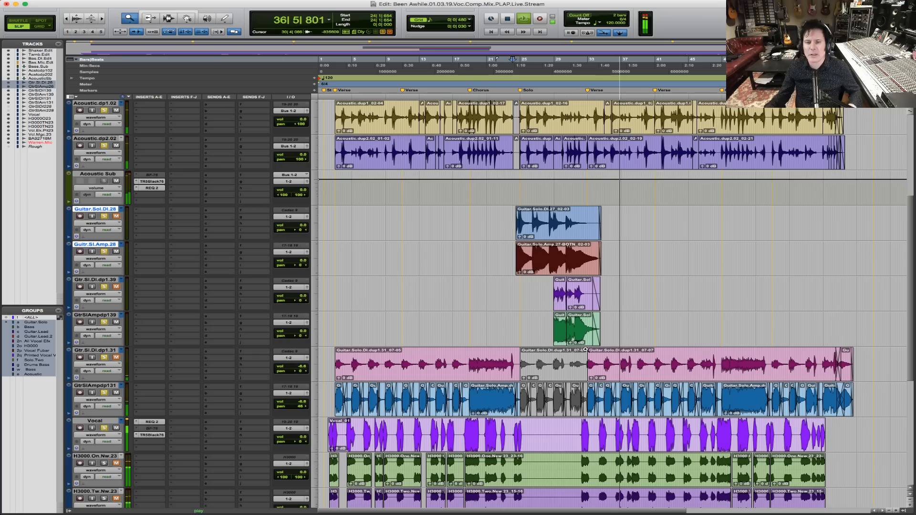
{"action": "key", "text": "F7"}
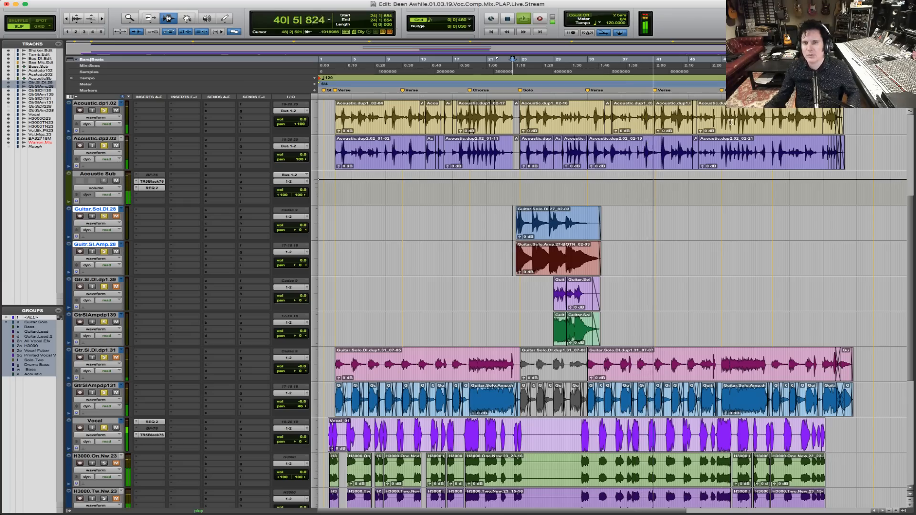
{"action": "scroll", "coordinate": [646, 156], "scroll_direction": "up", "scroll_amount": 3}
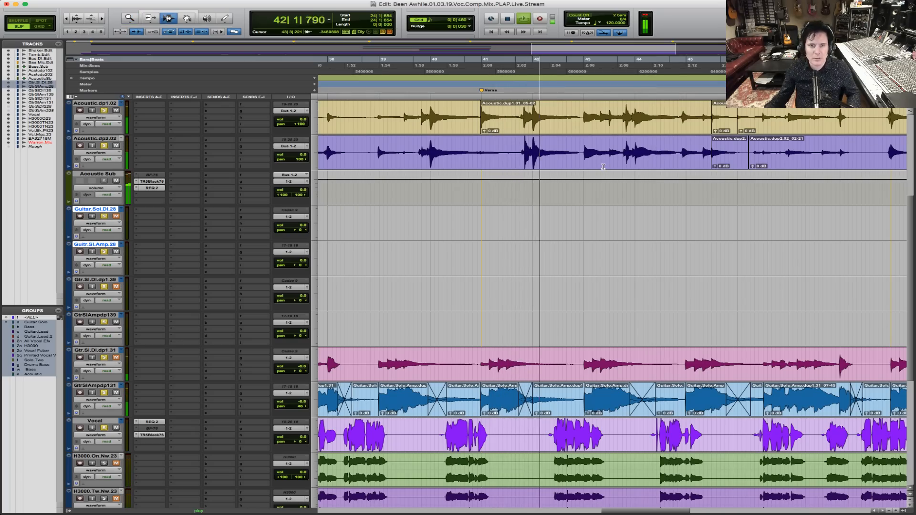
{"action": "scroll", "coordinate": [603, 166], "scroll_direction": "down", "scroll_amount": 4}
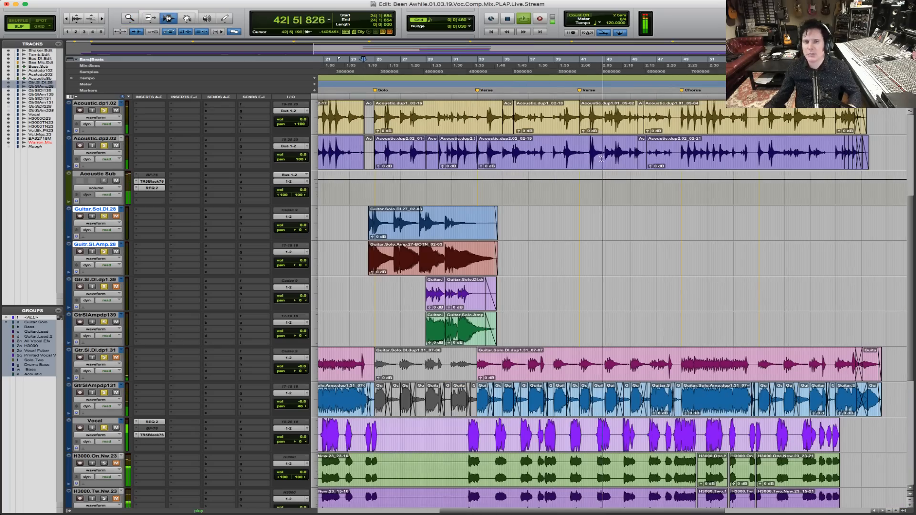
{"action": "key", "text": "F5"}
{"action": "left_click_drag", "start_coordinate": [568, 153], "coordinate": [681, 144]}
{"action": "key", "text": "F6"}
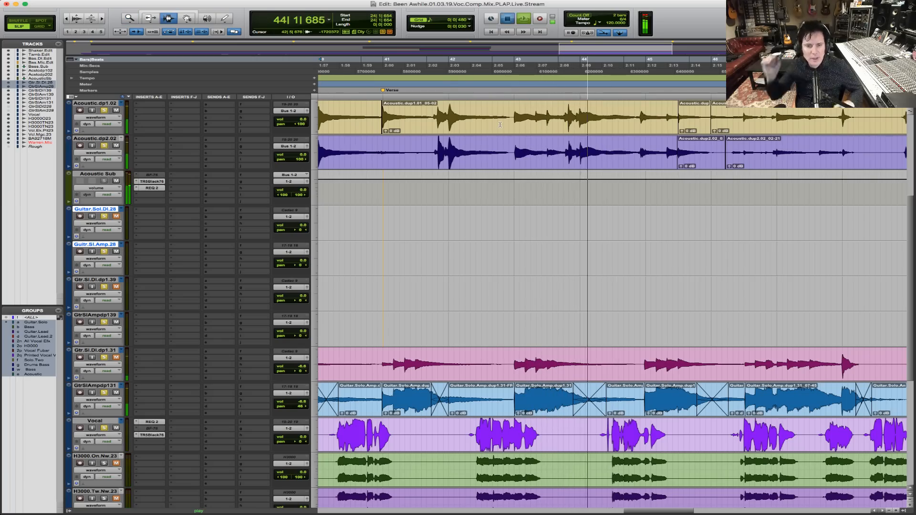
{"action": "key", "text": "space"}
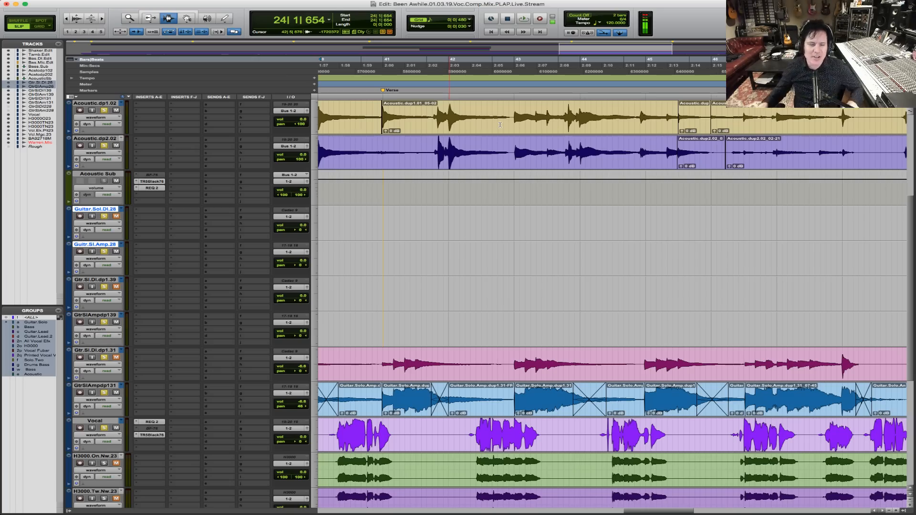
Set the playback start at 32|6|005 on Gtr.Sl.DI.dp1.31 and GtrSlAmpdp131, just before the Verse that follows the Solo.
{"action": "left_click", "coordinate": [367, 118]}
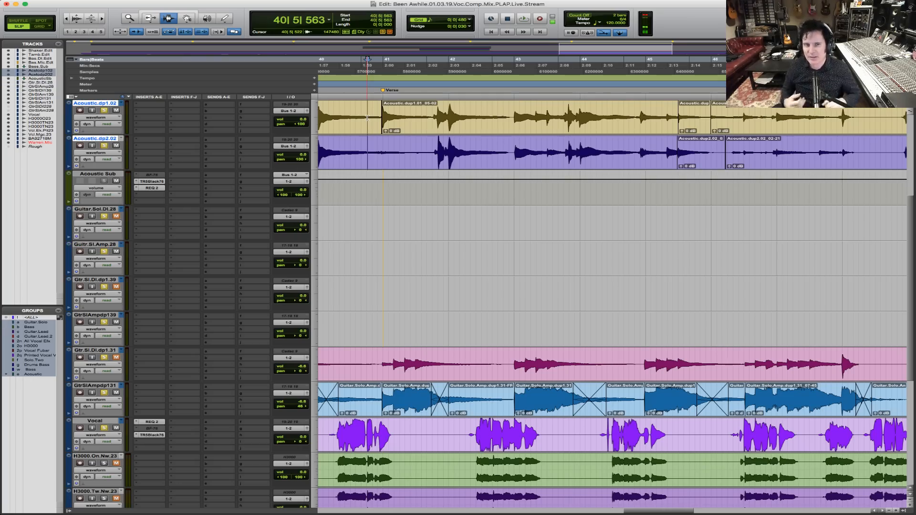
{"action": "key", "text": "r"}
{"action": "key", "text": "r"}
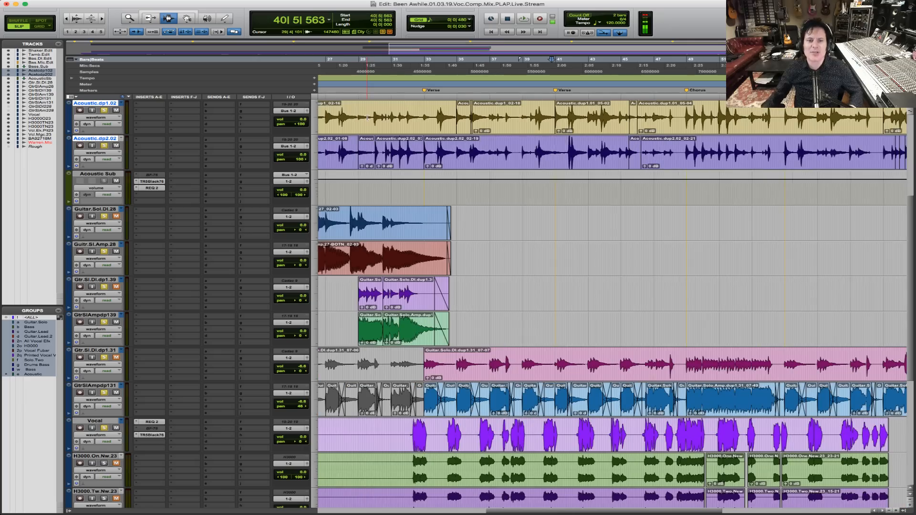
{"action": "left_click", "coordinate": [421, 391]}
{"action": "left_click", "coordinate": [421, 390]}
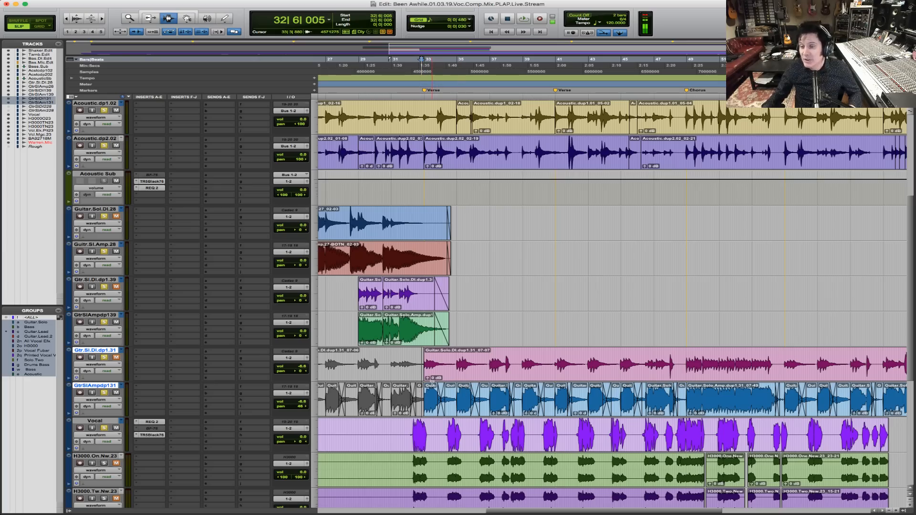
Create a new audio track directly below GtrSlAmpdp131 and set its input to Bus 5-6 (Stereo).
{"action": "left_click", "coordinate": [110, 387]}
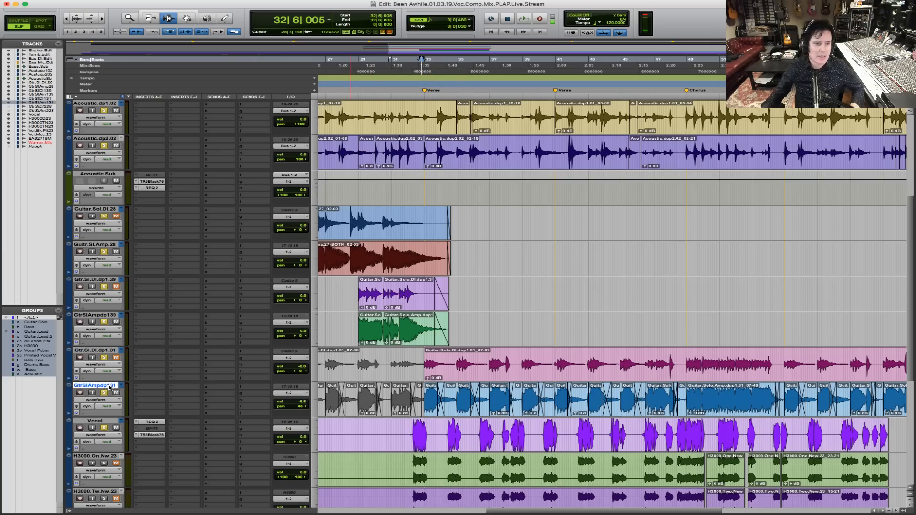
{"action": "key", "text": "shift+super+n"}
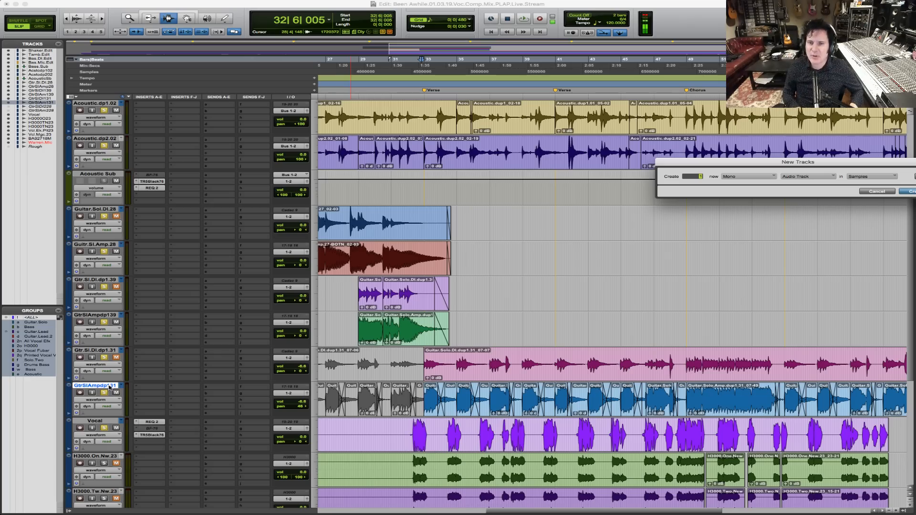
{"action": "key", "text": "Return"}
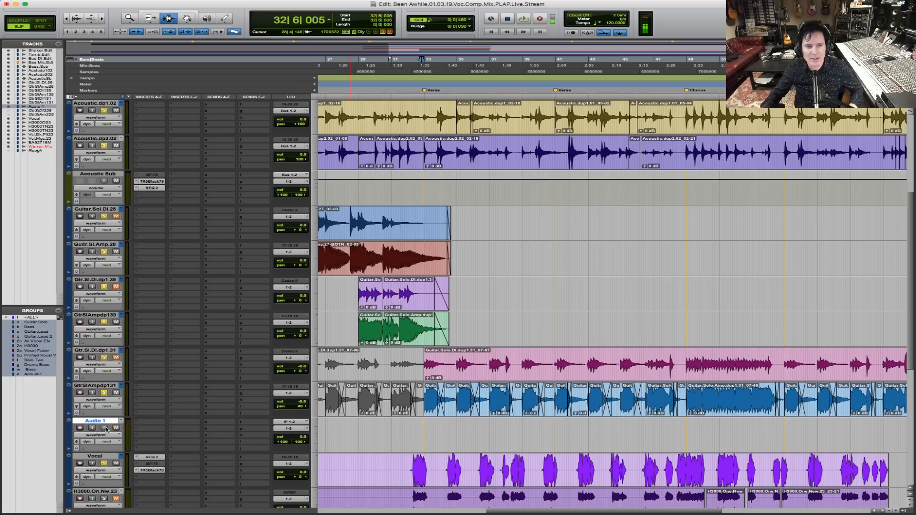
{"action": "left_click", "coordinate": [292, 423]}
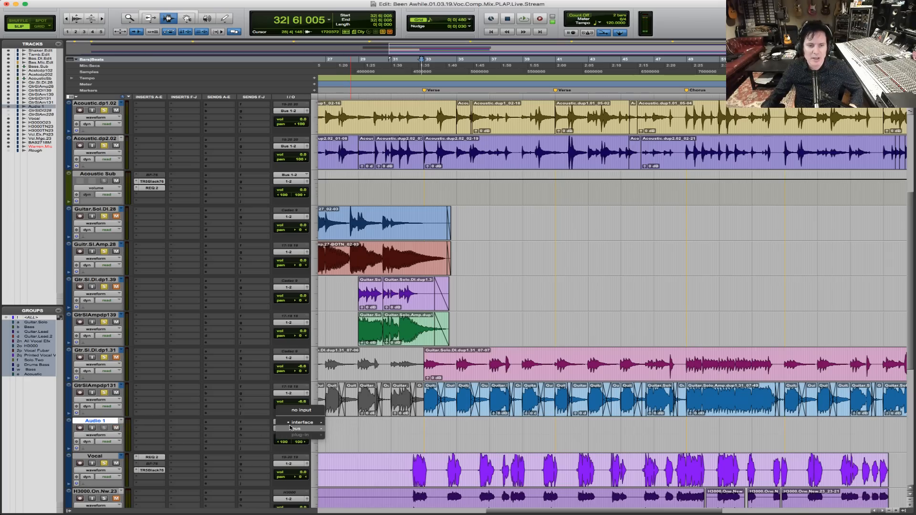
{"action": "mouse_move", "coordinate": [296, 429]}
{"action": "mouse_move", "coordinate": [356, 430]}
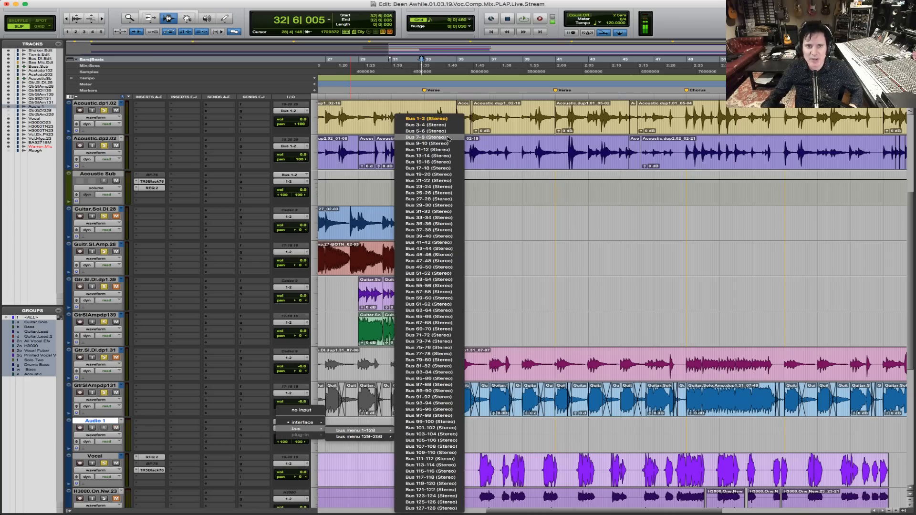
{"action": "left_click", "coordinate": [446, 131]}
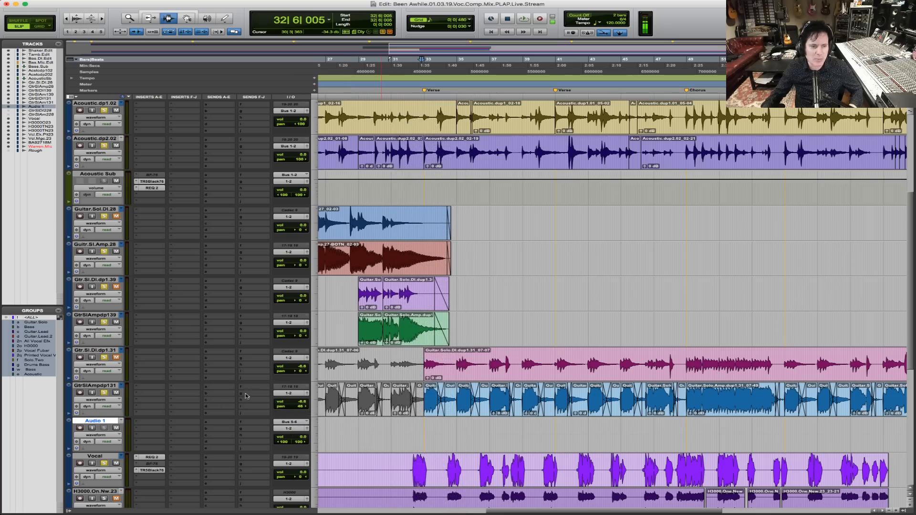
Rename the new Audio 1 track as Gtr.Verb.
{"action": "double_click", "coordinate": [94, 422]}
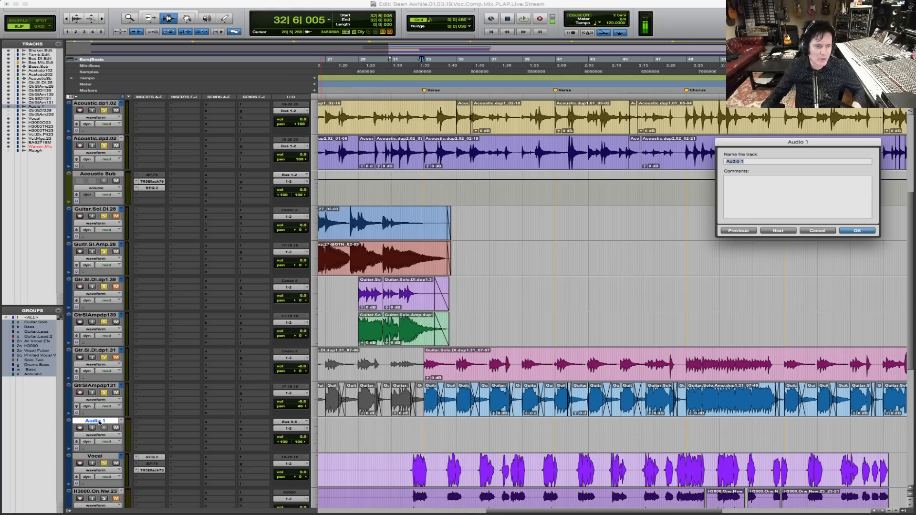
{"action": "type", "text": "Gtr.Verb"}
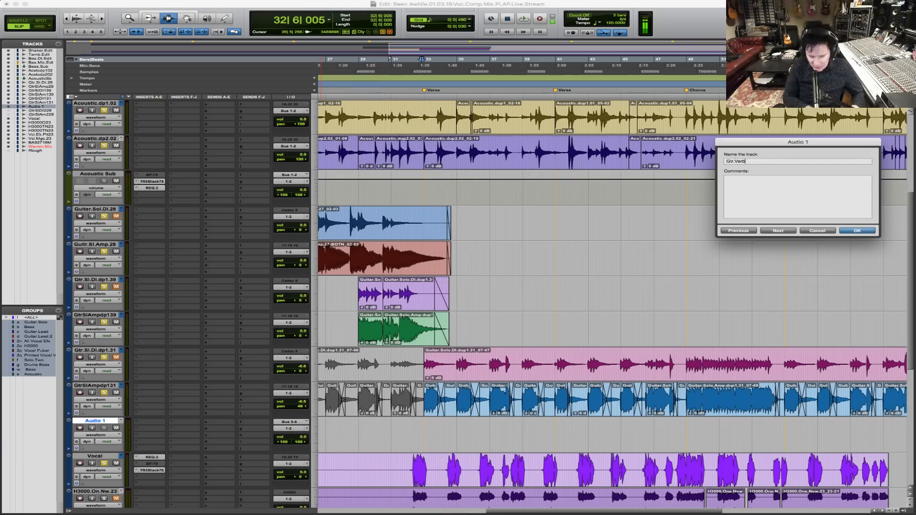
{"action": "key", "text": "Return"}
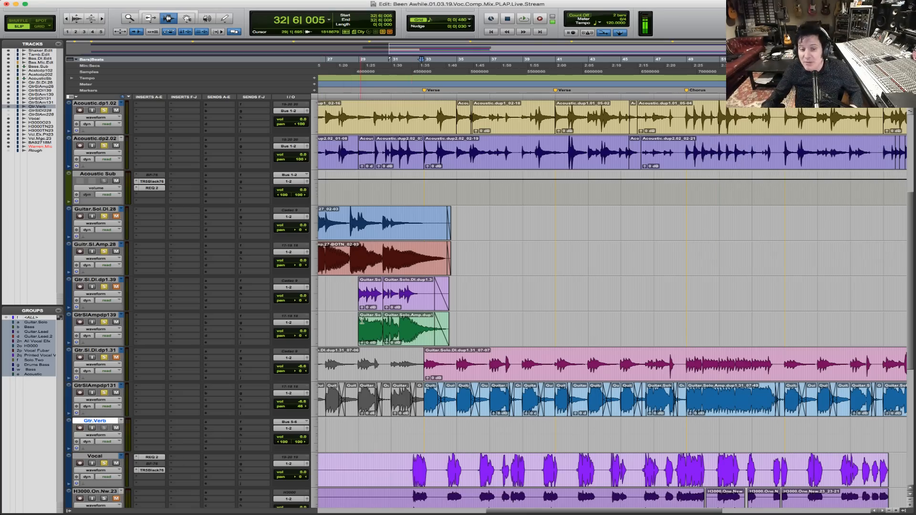
Switch to Grid mode and place the edit cursor at 23|1|000 on the Guitar Solo dp1.39 tracks, just before the Solo.
{"action": "key", "text": "r"}
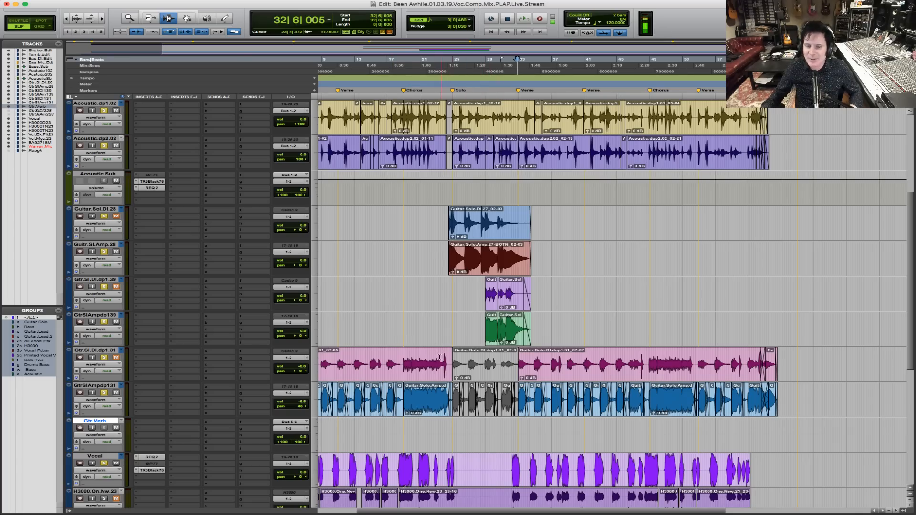
{"action": "key", "text": "F5"}
{"action": "left_click_drag", "start_coordinate": [418, 362], "coordinate": [640, 363]}
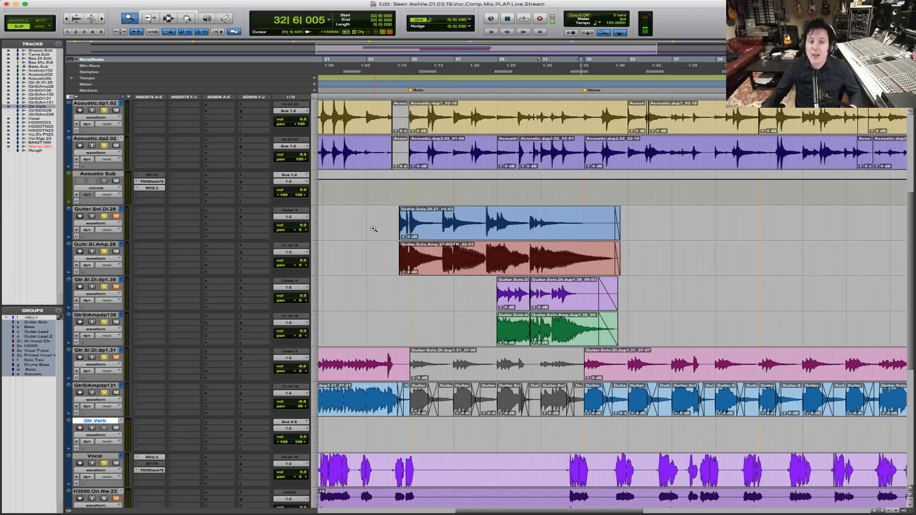
{"action": "key", "text": "F7"}
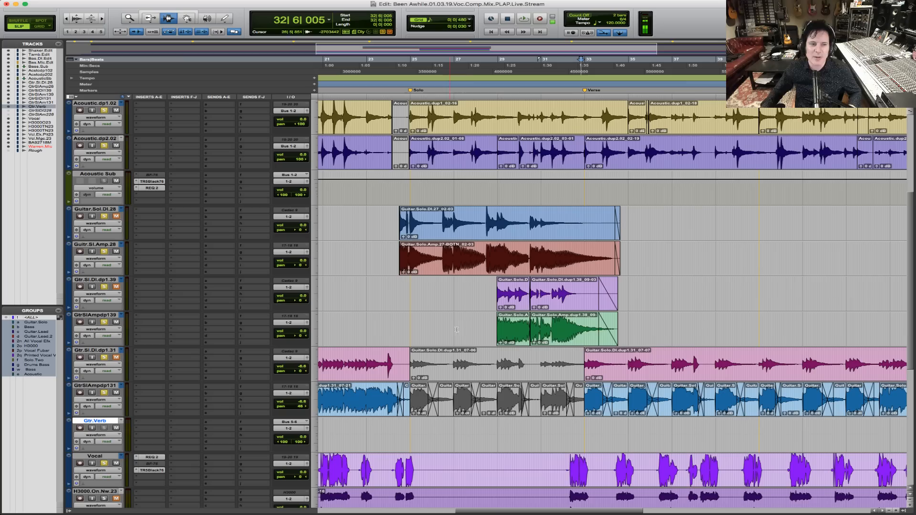
{"action": "left_click", "coordinate": [378, 317]}
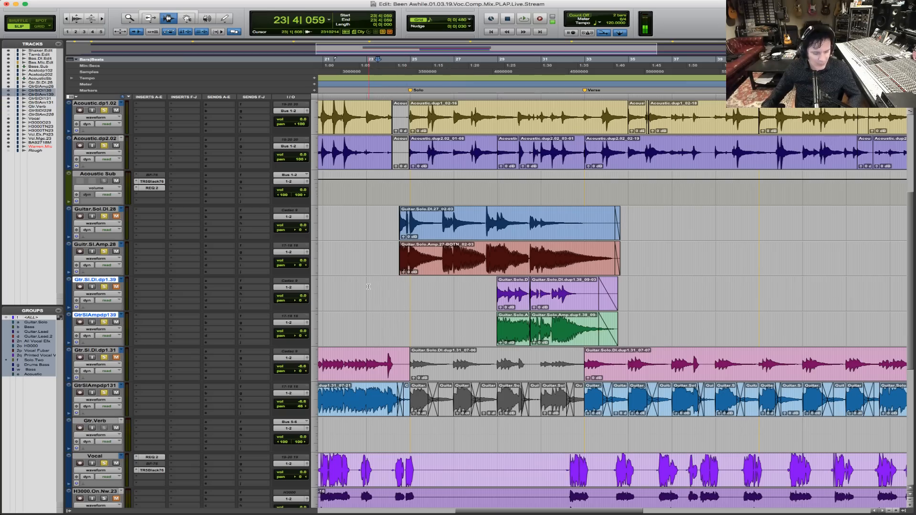
{"action": "key", "text": "F4"}
{"action": "left_click", "coordinate": [366, 297]}
{"action": "key", "text": "F5"}
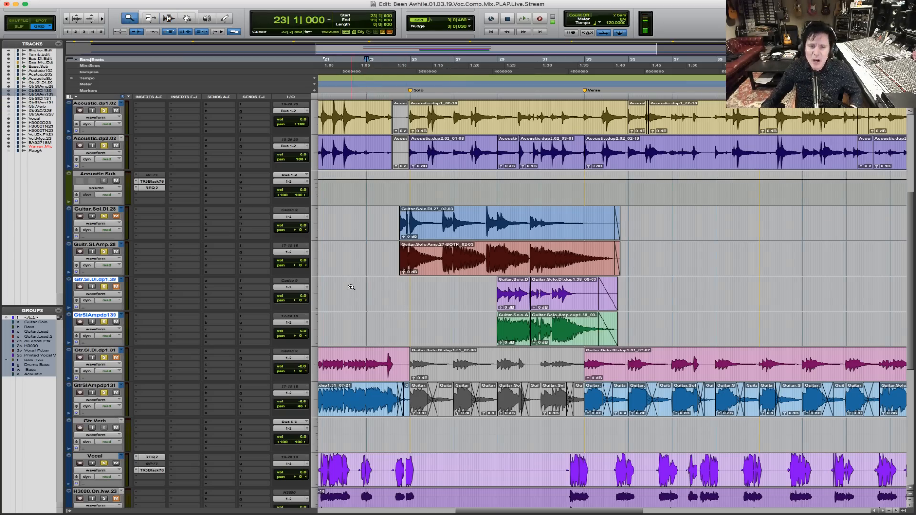
{"action": "left_click_drag", "start_coordinate": [352, 286], "coordinate": [687, 288]}
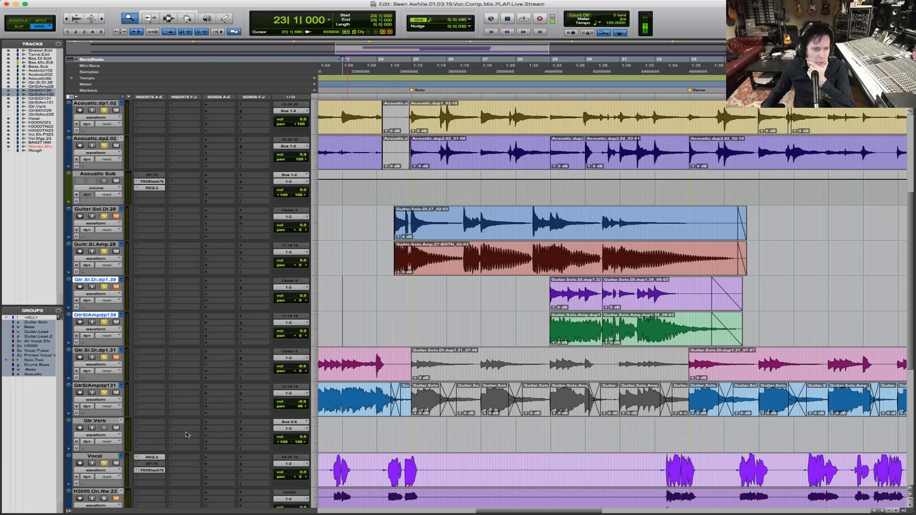
Insert the stereo D-Verb reverb on the Gtr.Verb track and move its window clear of the track controls.
{"action": "left_click", "coordinate": [157, 425]}
{"action": "mouse_move", "coordinate": [164, 436]}
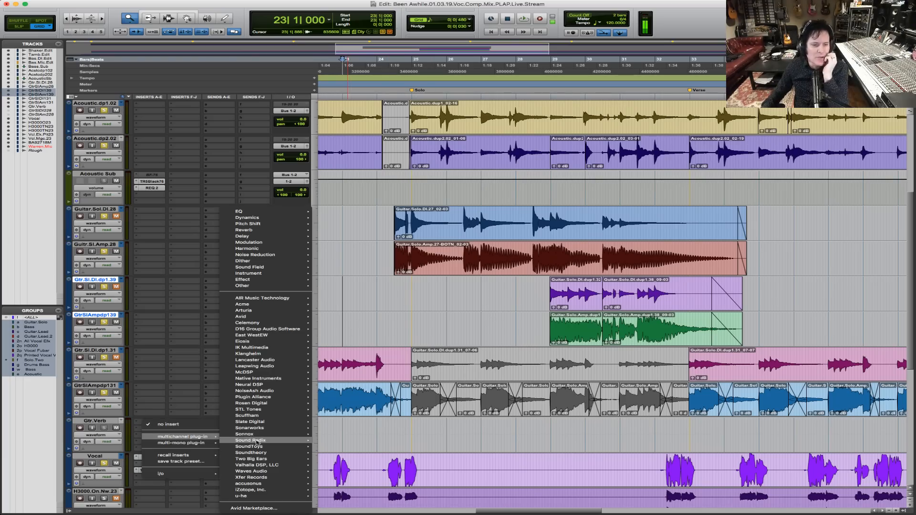
{"action": "mouse_move", "coordinate": [274, 268]}
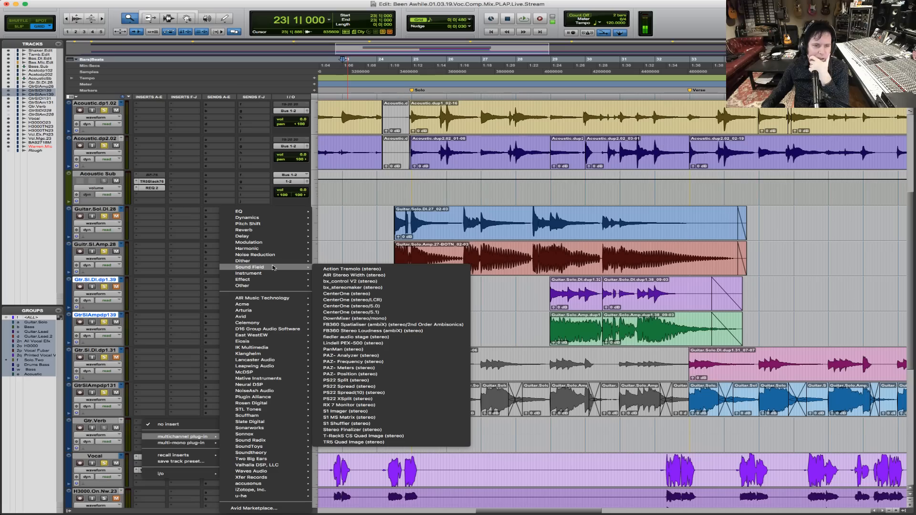
{"action": "mouse_move", "coordinate": [274, 230]}
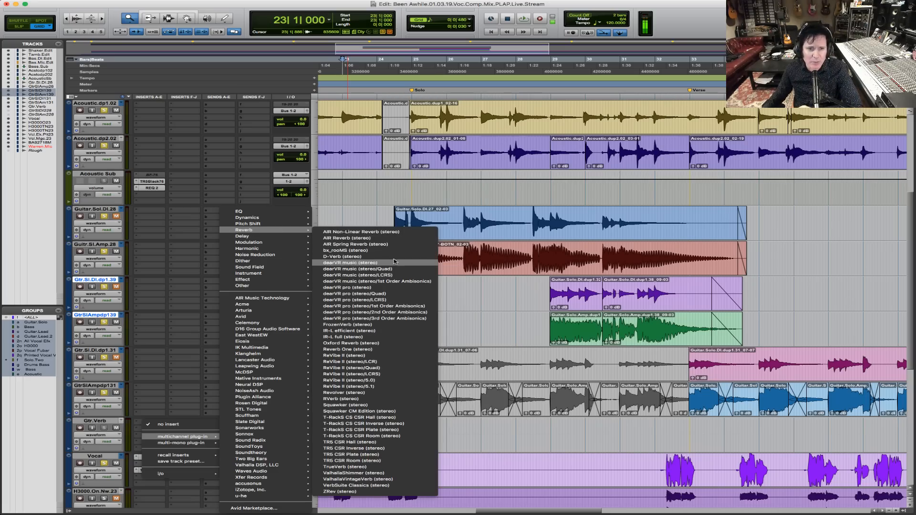
{"action": "left_click", "coordinate": [399, 257]}
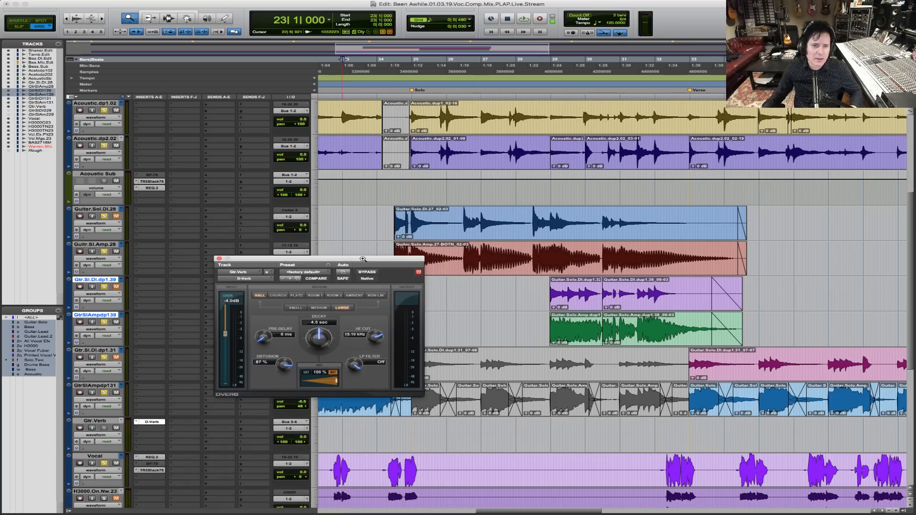
{"action": "left_click_drag", "start_coordinate": [363, 259], "coordinate": [599, 124]}
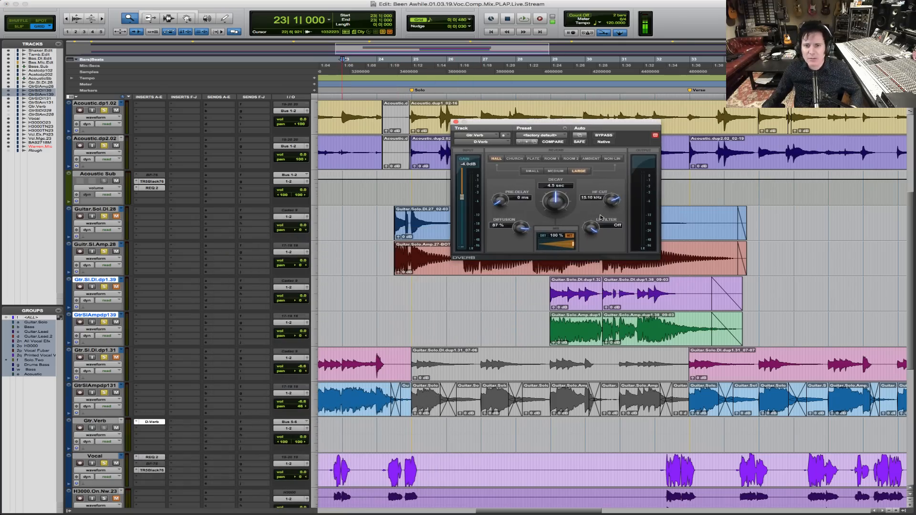
Add a send from GtrSlAmpdp131 to Bus 5-6 (Stereo) in send slot F and set its level to 0.0 dB.
{"action": "key", "text": "r"}
{"action": "key", "text": "F7"}
{"action": "left_click", "coordinate": [479, 366]}
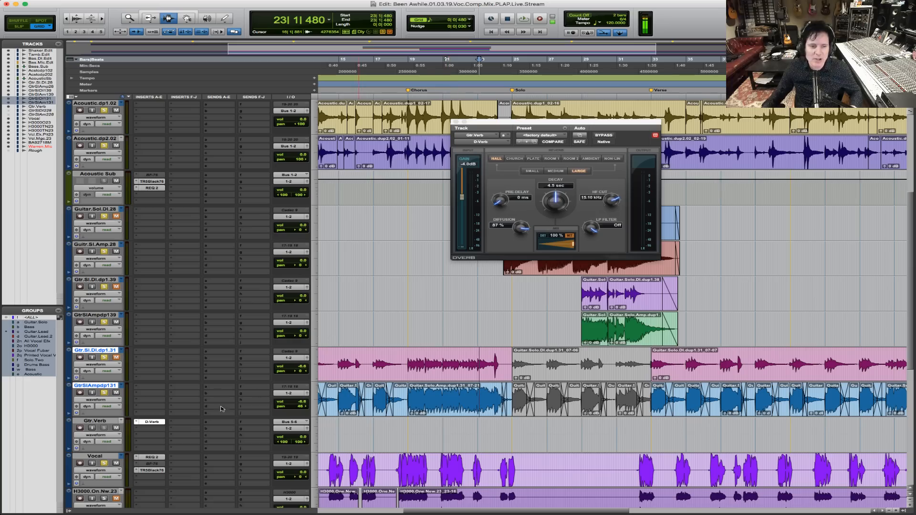
{"action": "left_click", "coordinate": [252, 392]}
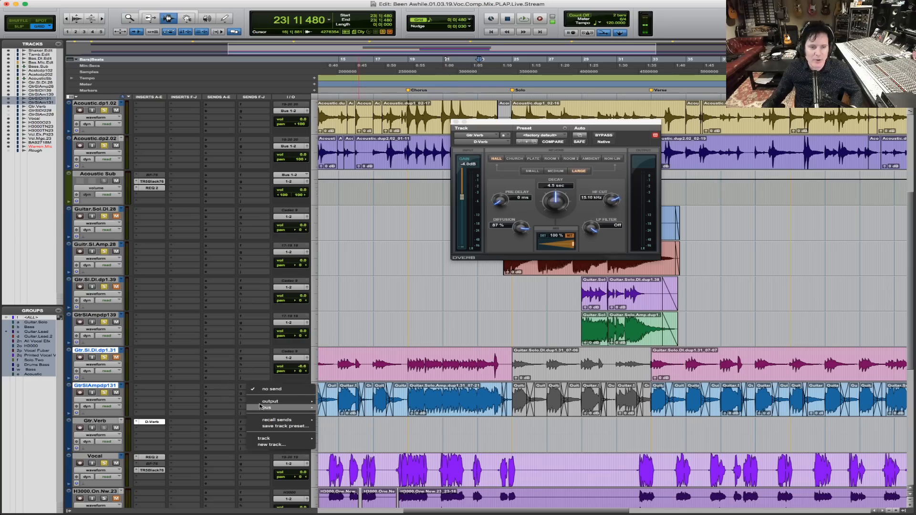
{"action": "mouse_move", "coordinate": [266, 408]}
{"action": "mouse_move", "coordinate": [351, 409]}
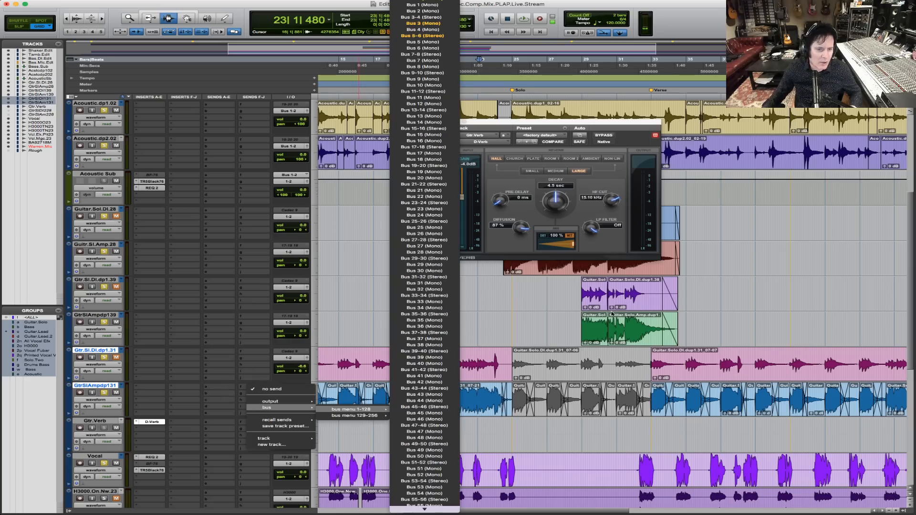
{"action": "left_click", "coordinate": [631, 351]}
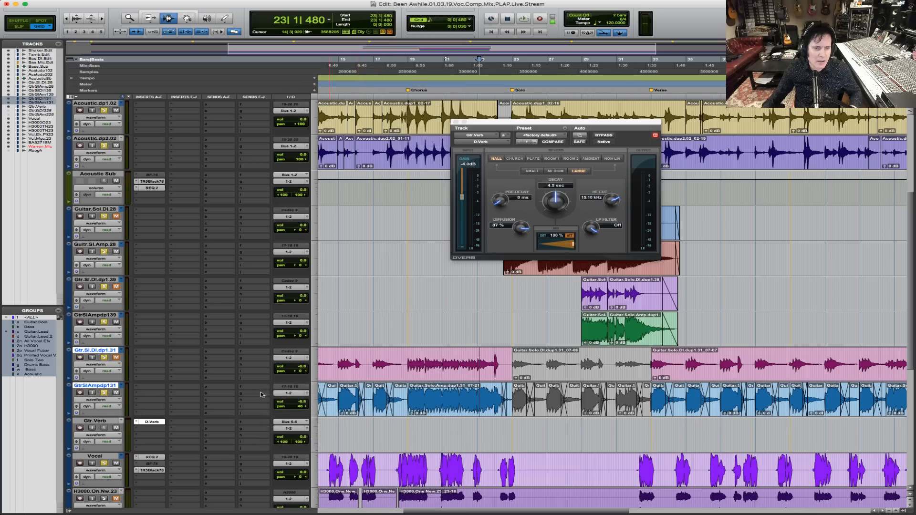
{"action": "left_click", "coordinate": [261, 394]}
{"action": "mouse_move", "coordinate": [267, 408]}
{"action": "mouse_move", "coordinate": [352, 409]}
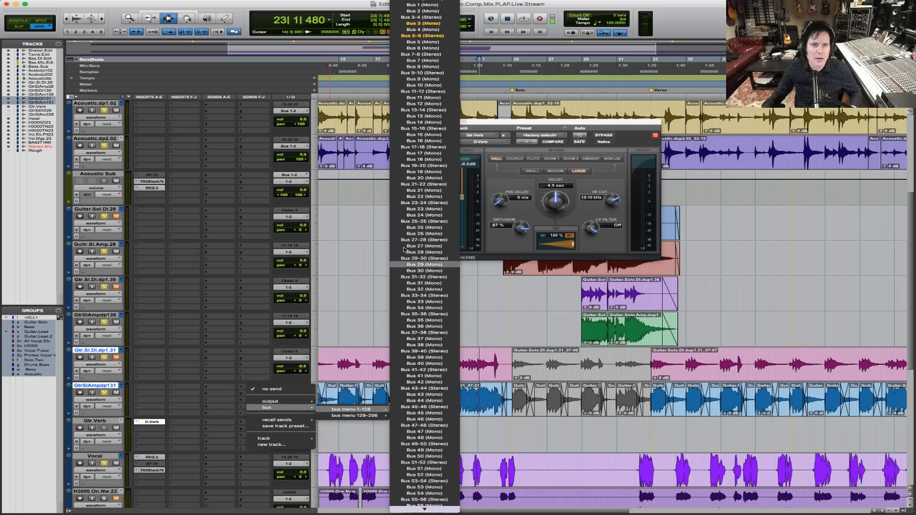
{"action": "left_click", "coordinate": [423, 35]}
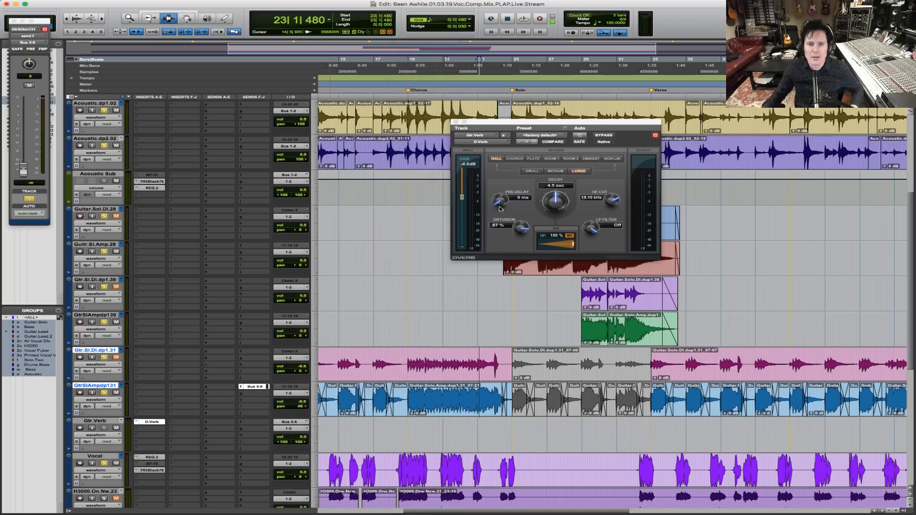
{"action": "left_click", "coordinate": [24, 174], "text": "alt"}
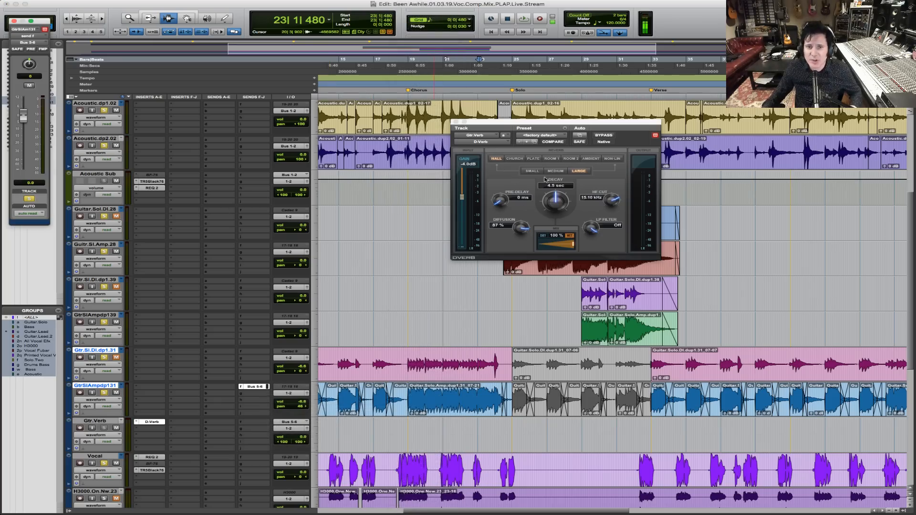
Set the D-Verb hall size to Medium and audition the lead guitar reverb from 18|6|000 at the Chorus.
{"action": "left_click", "coordinate": [552, 170]}
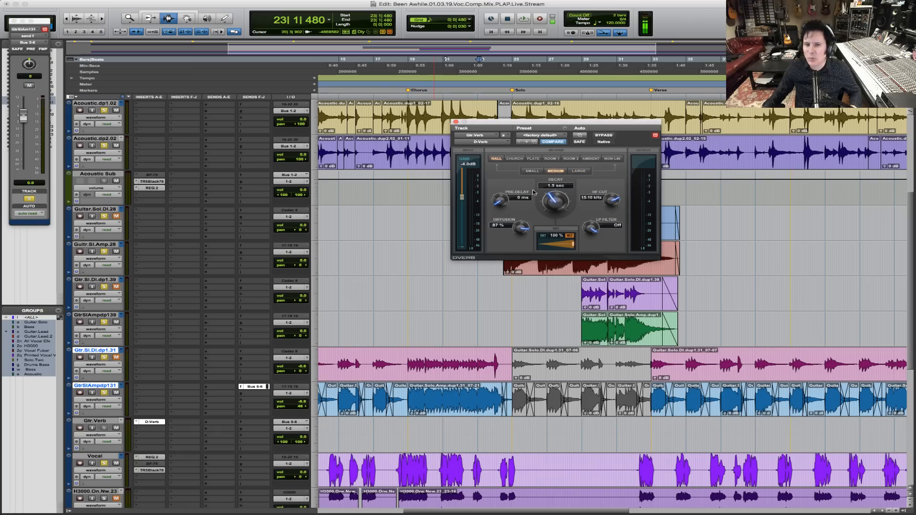
{"action": "left_click", "coordinate": [405, 395]}
{"action": "key", "text": "space"}
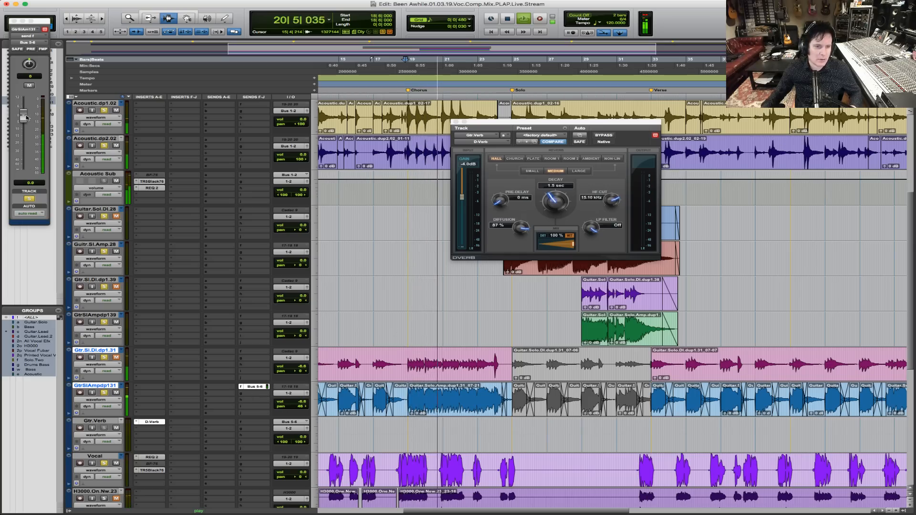
{"action": "key", "text": "space"}
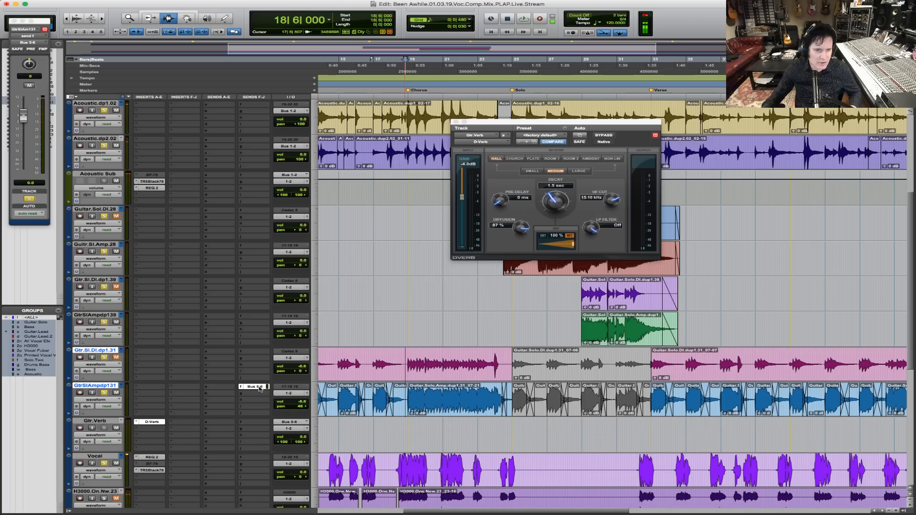
Select the long Chorus clip on GtrSlAmpdp131 and play it back to check the reverb send.
{"action": "double_click", "coordinate": [429, 408]}
{"action": "key", "text": "space"}
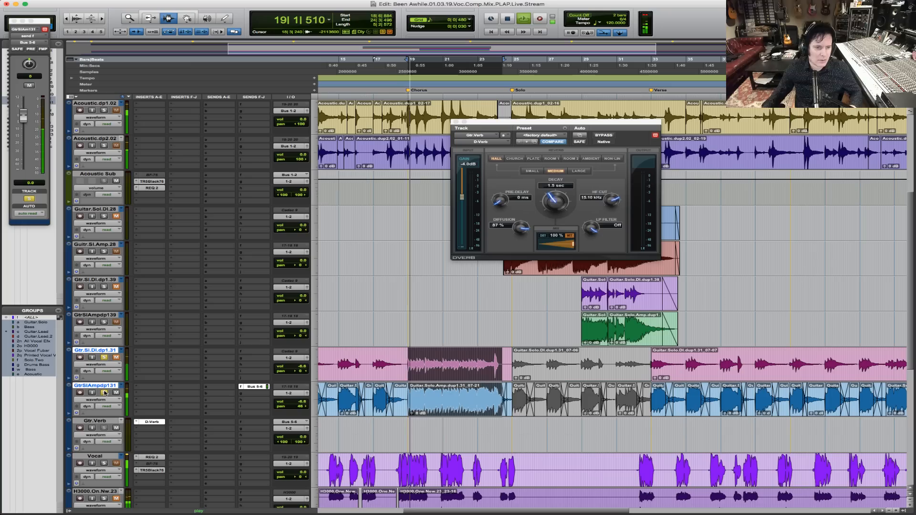
{"action": "key", "text": "space"}
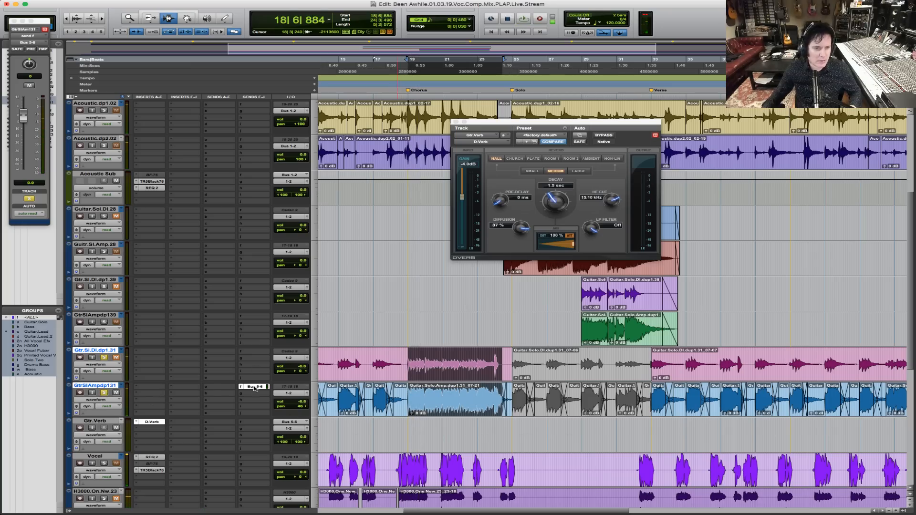
Reassign send F on GtrSlAmpdp131 from Bus 5-6 to Bus 15-16 (Stereo).
{"action": "left_click_drag", "start_coordinate": [41, 21], "coordinate": [277, 96]}
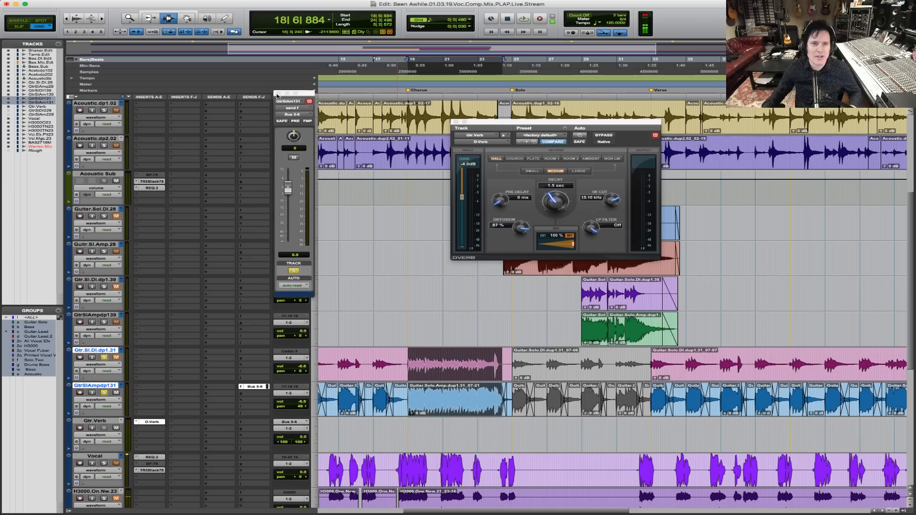
{"action": "left_click", "coordinate": [279, 94]}
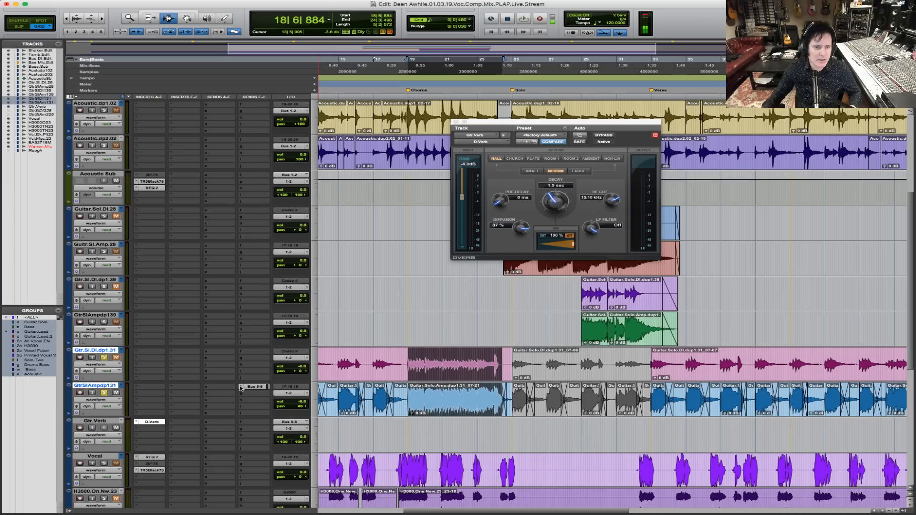
{"action": "left_click", "coordinate": [241, 388]}
{"action": "left_click", "coordinate": [257, 377]}
{"action": "left_click", "coordinate": [241, 390]}
{"action": "mouse_move", "coordinate": [260, 408]}
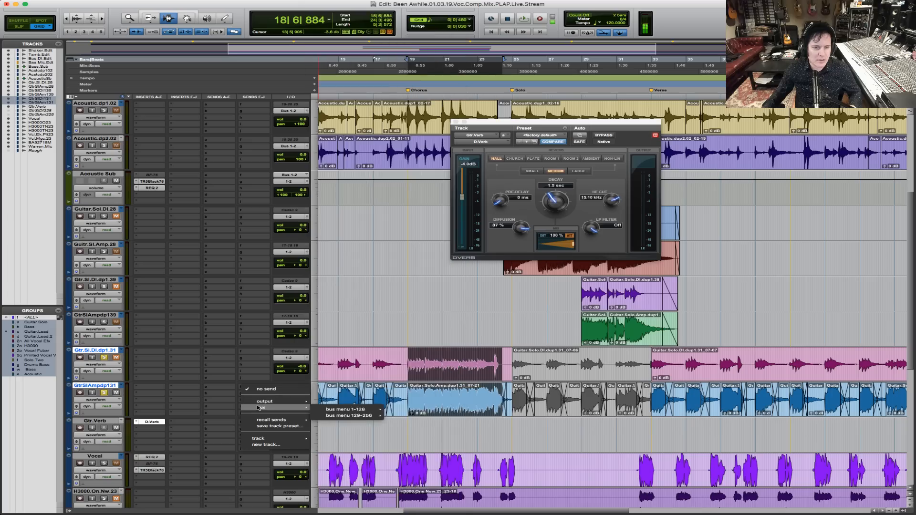
{"action": "mouse_move", "coordinate": [368, 409]}
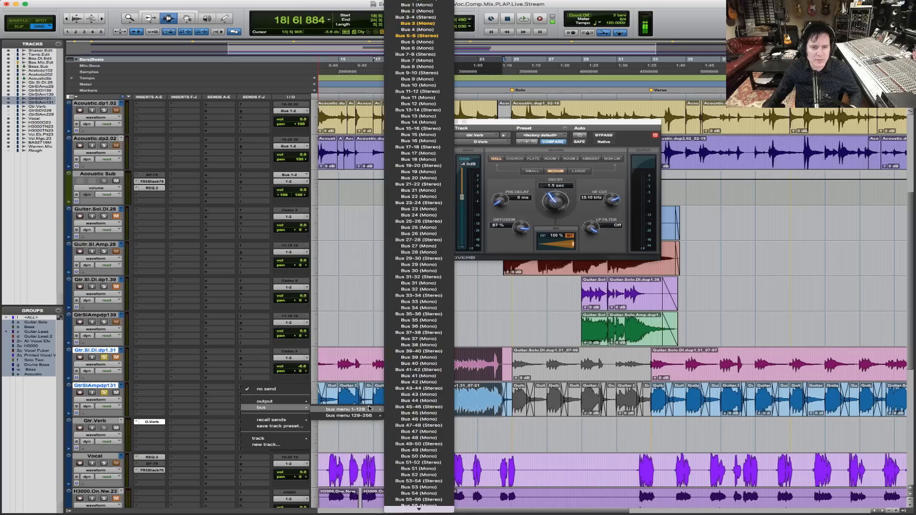
{"action": "left_click", "coordinate": [420, 128]}
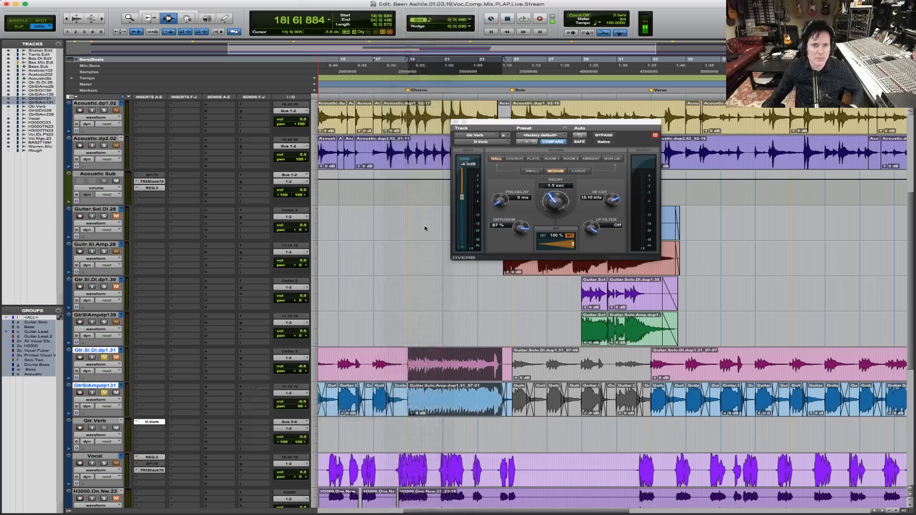
Replace the Gtr.Verb track with a new stereo Aux Input track below GtrSlAmpdp131 carrying the D-Verb, and hide the old track.
{"action": "left_click", "coordinate": [294, 424]}
{"action": "left_click", "coordinate": [293, 430]}
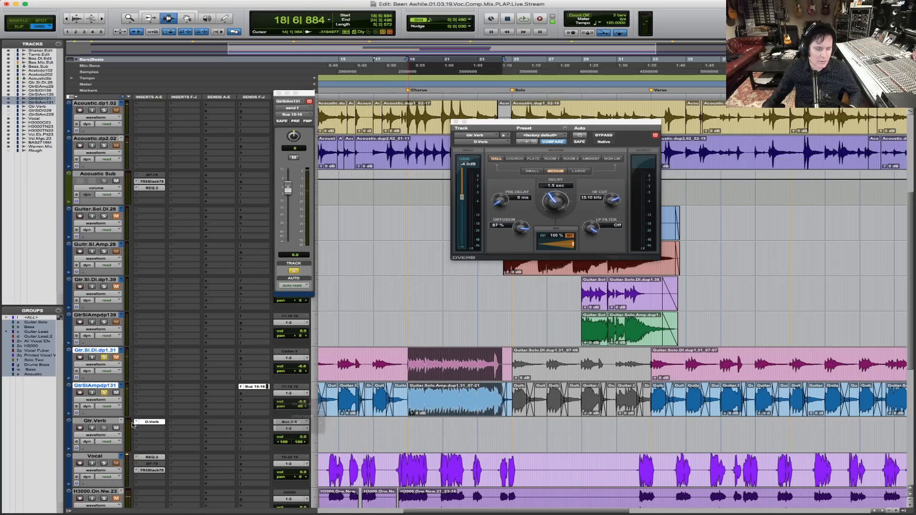
{"action": "left_click", "coordinate": [103, 422]}
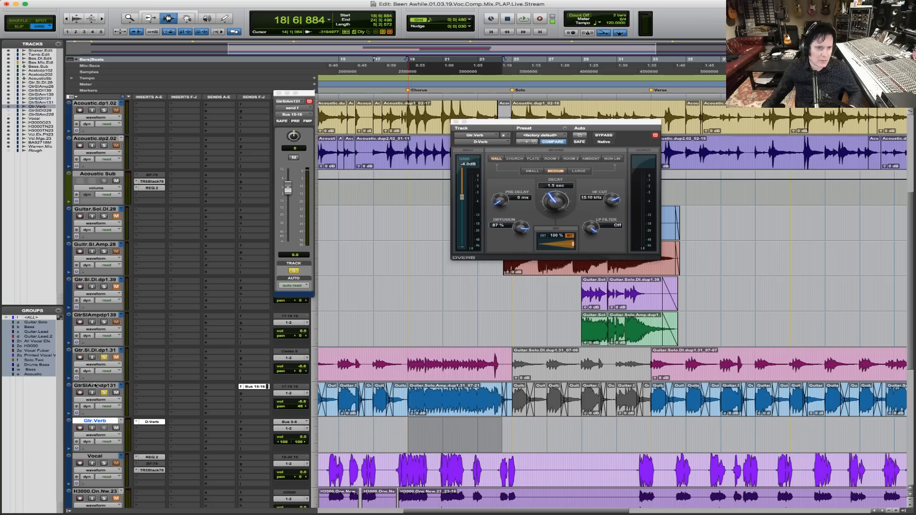
{"action": "left_click", "coordinate": [99, 386]}
{"action": "key", "text": "shift+super+n"}
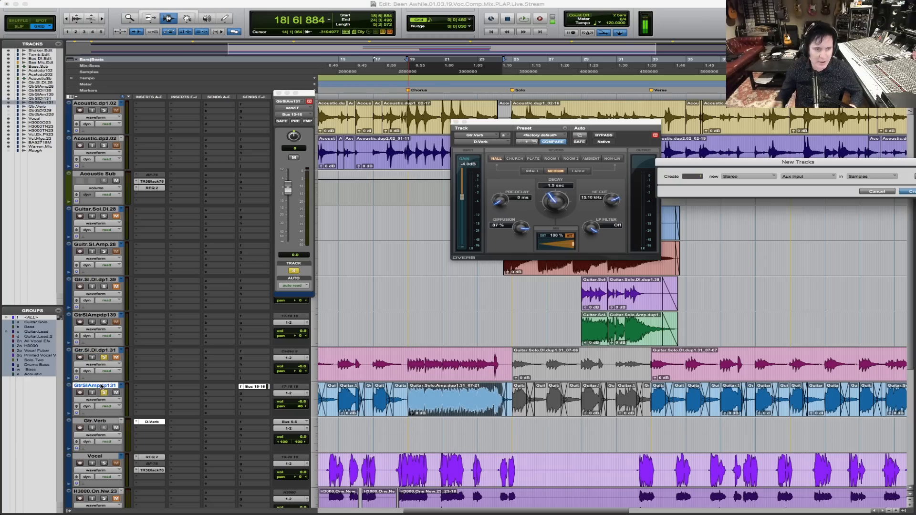
{"action": "key", "text": "Return"}
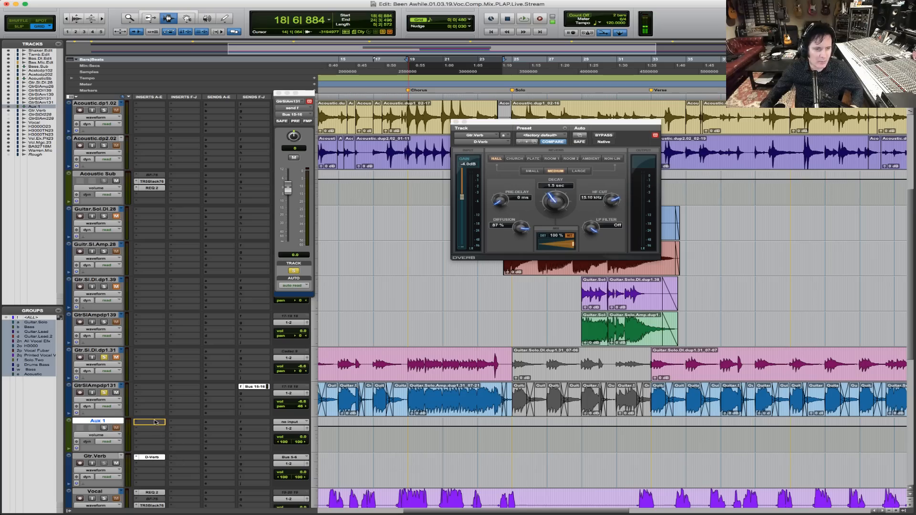
{"action": "right_click", "coordinate": [105, 459]}
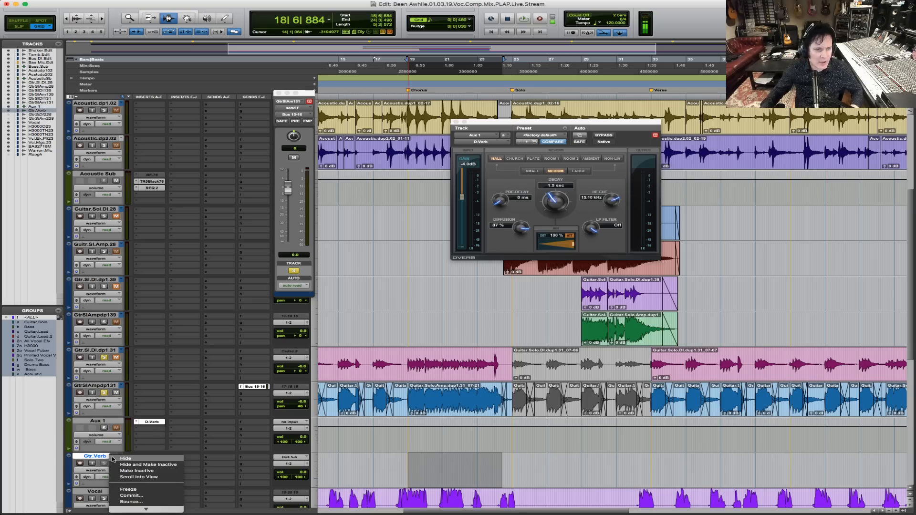
{"action": "left_click", "coordinate": [122, 459]}
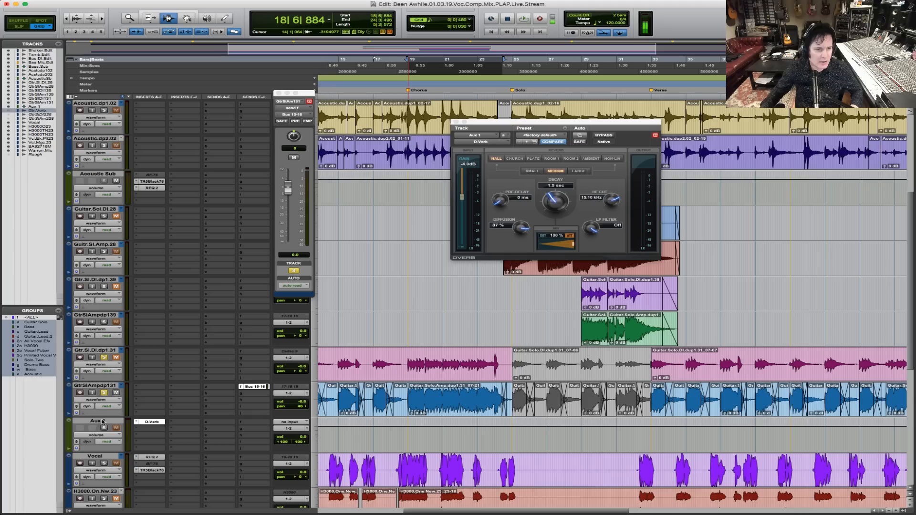
Rename the Aux 1 track as Gtr.ReVerb.
{"action": "double_click", "coordinate": [102, 422]}
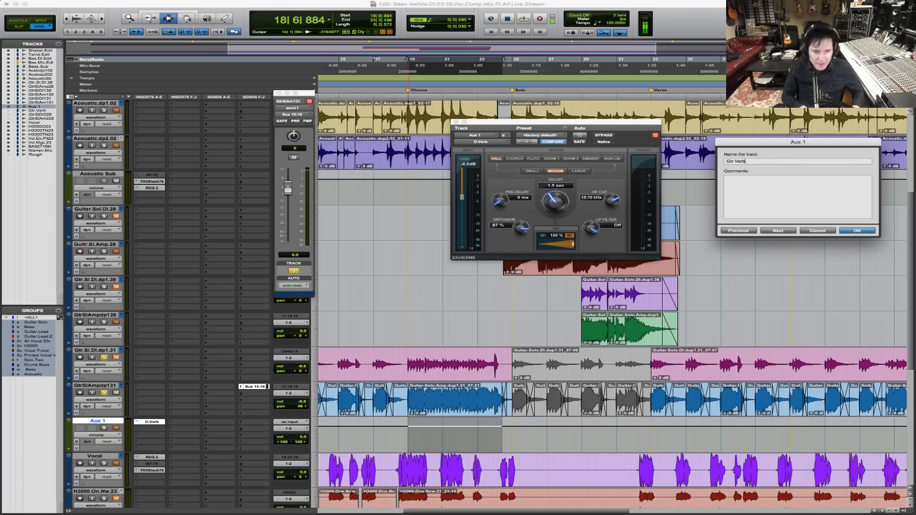
{"action": "key", "text": "Return"}
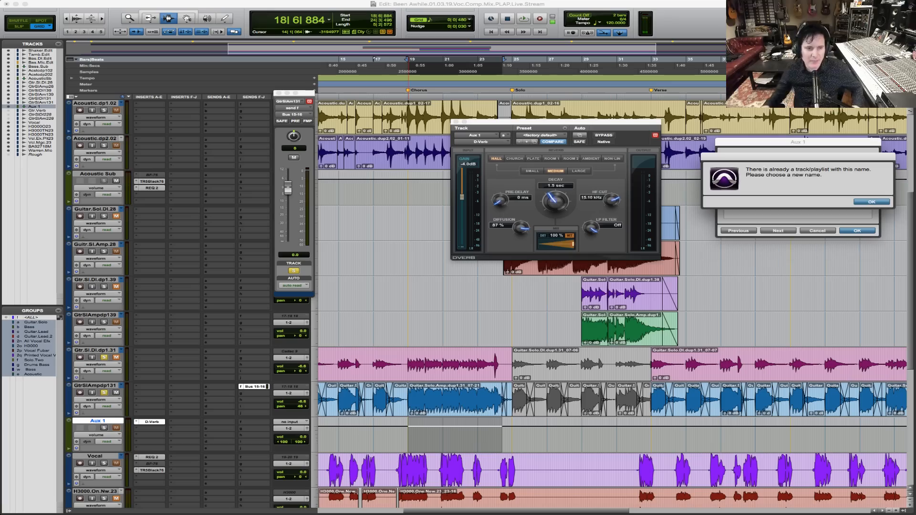
{"action": "left_click", "coordinate": [871, 201]}
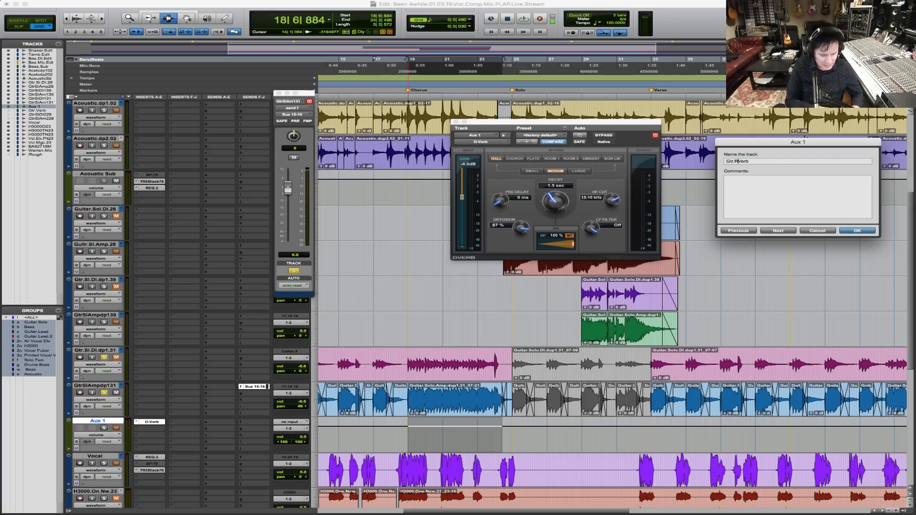
{"action": "key", "text": "Return"}
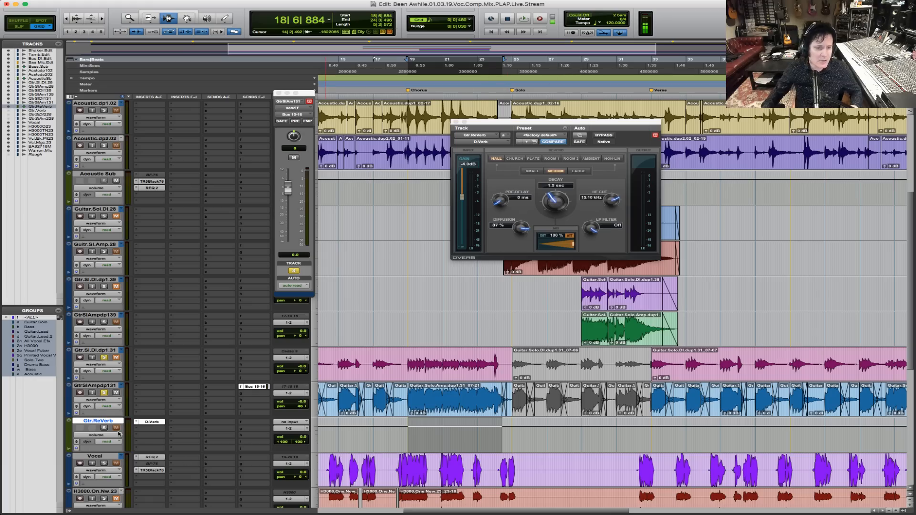
Set the input of the Gtr.ReVerb aux track to Bus 15-16 (Stereo).
{"action": "left_click", "coordinate": [300, 423]}
{"action": "mouse_move", "coordinate": [299, 443]}
{"action": "mouse_move", "coordinate": [389, 443]}
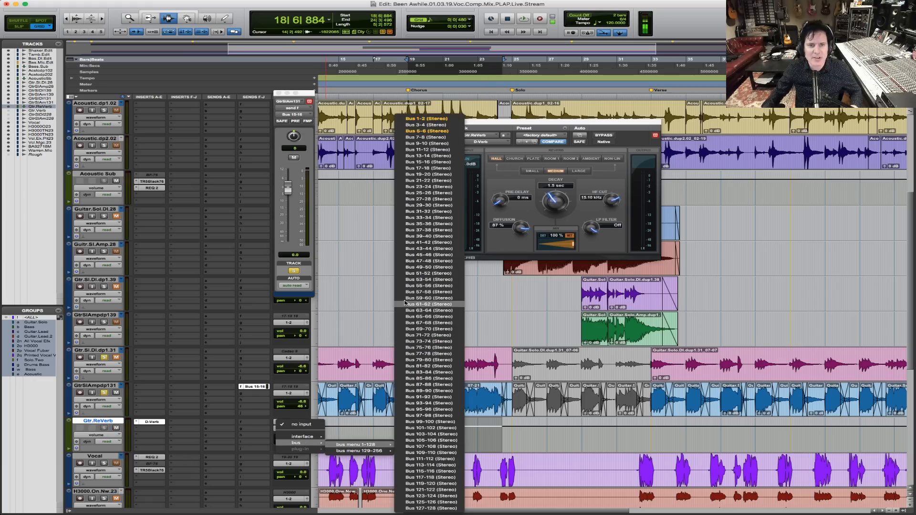
{"action": "left_click", "coordinate": [442, 164]}
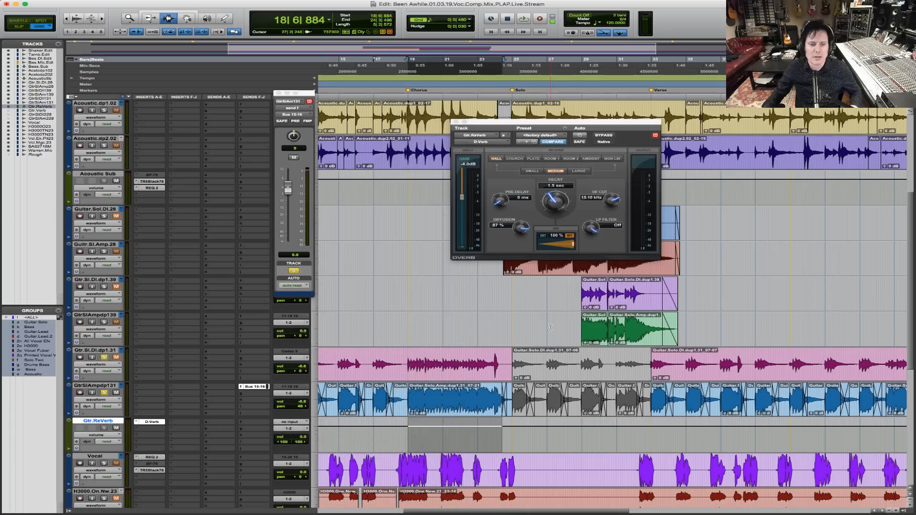
Audition the soloed lead guitar with its reverb at the Chorus and lower the Gtr.ReVerb volume to -3.3 dB.
{"action": "key", "text": "space"}
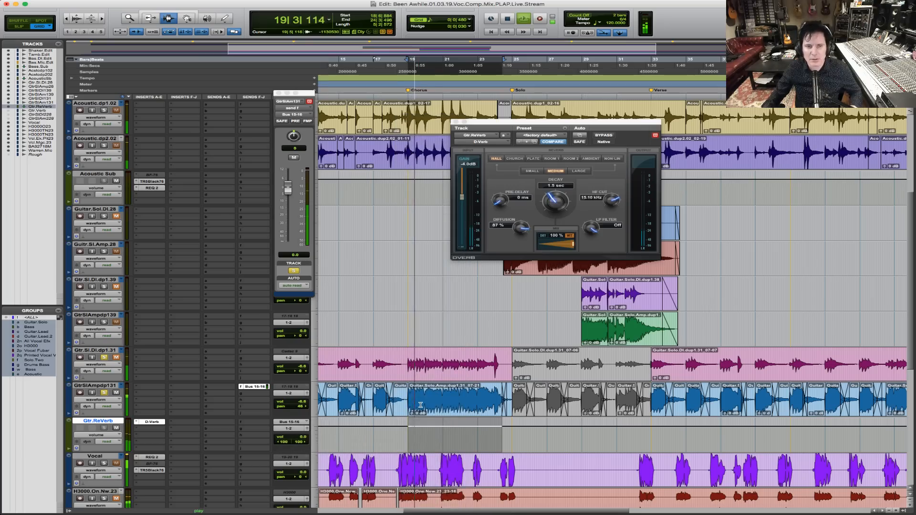
{"action": "key", "text": "space"}
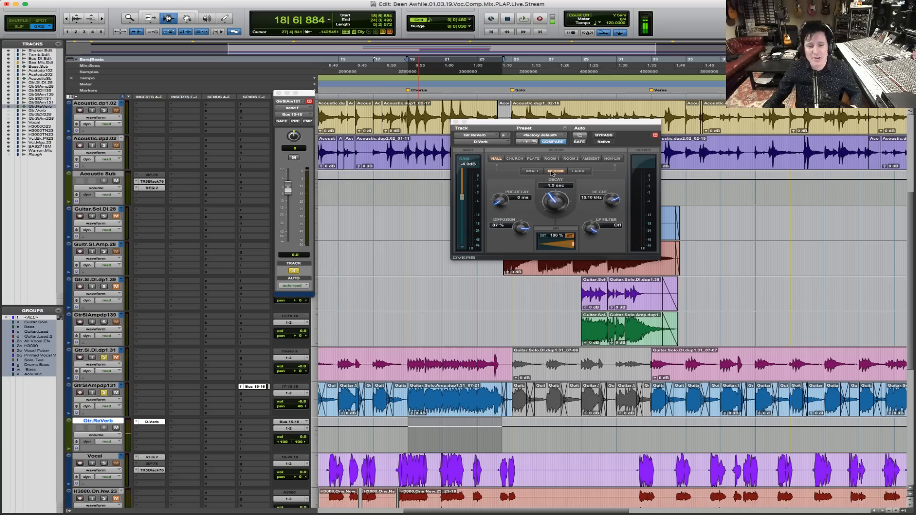
{"action": "key", "text": "space"}
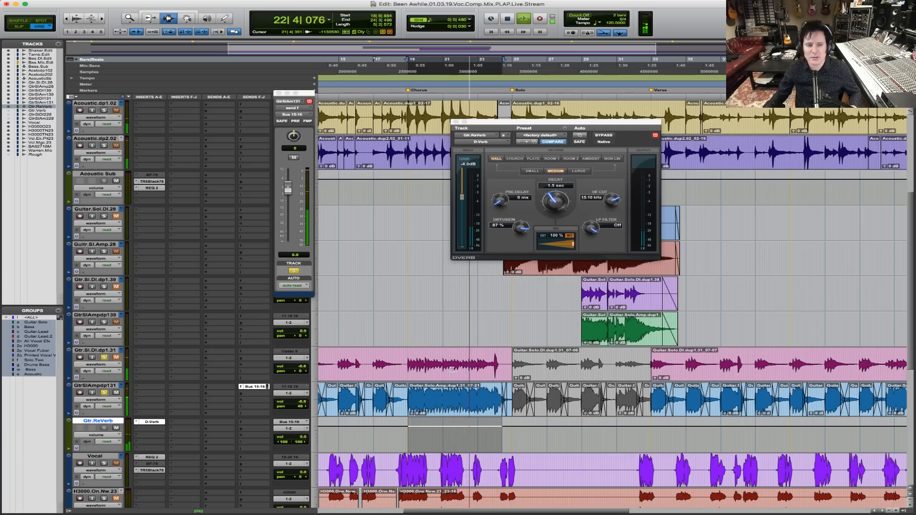
{"action": "key", "text": "space"}
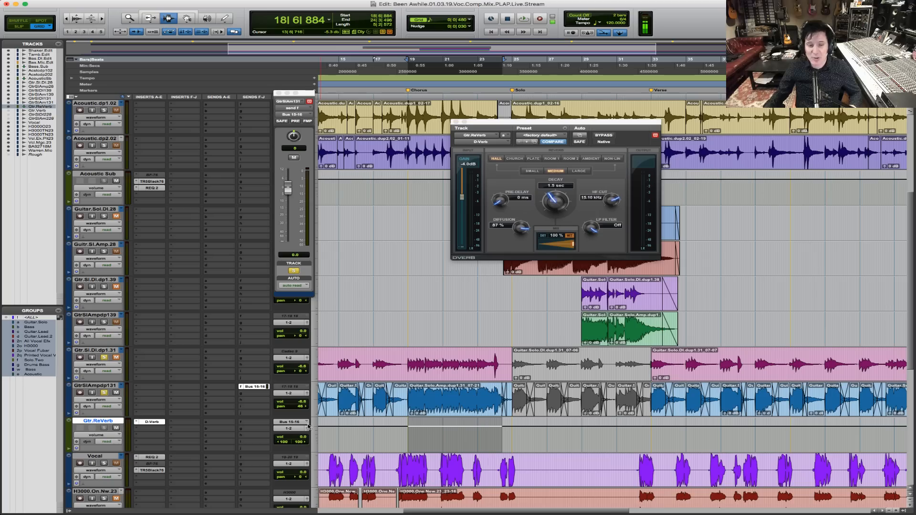
{"action": "left_click", "coordinate": [302, 438]}
{"action": "left_click_drag", "start_coordinate": [301, 438], "coordinate": [301, 439]}
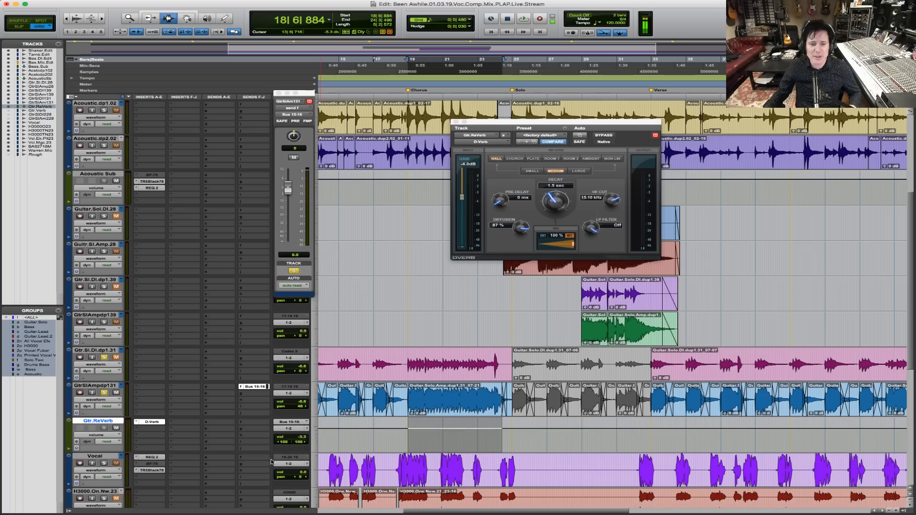
Play the unsoloed mix from 18|3|000, close the D-Verb window, and copy the Bus 15-16 send to Guitr.Sl.Amp.28 and GtrSlAmpdp139.
{"action": "left_click", "coordinate": [406, 475]}
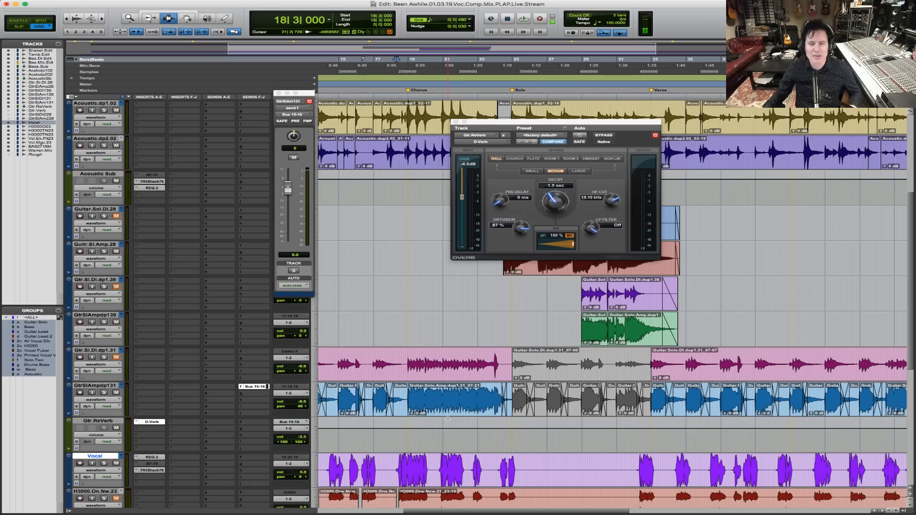
{"action": "key", "text": "space"}
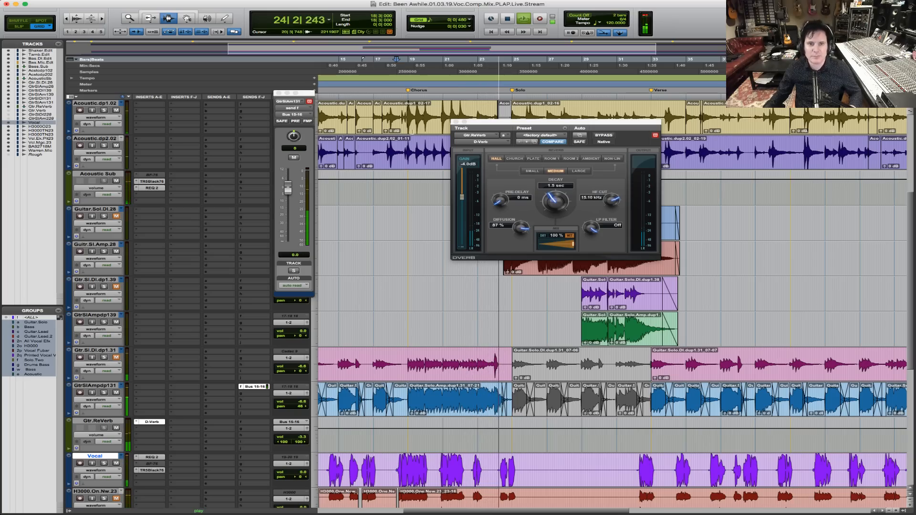
{"action": "left_click", "coordinate": [456, 122]}
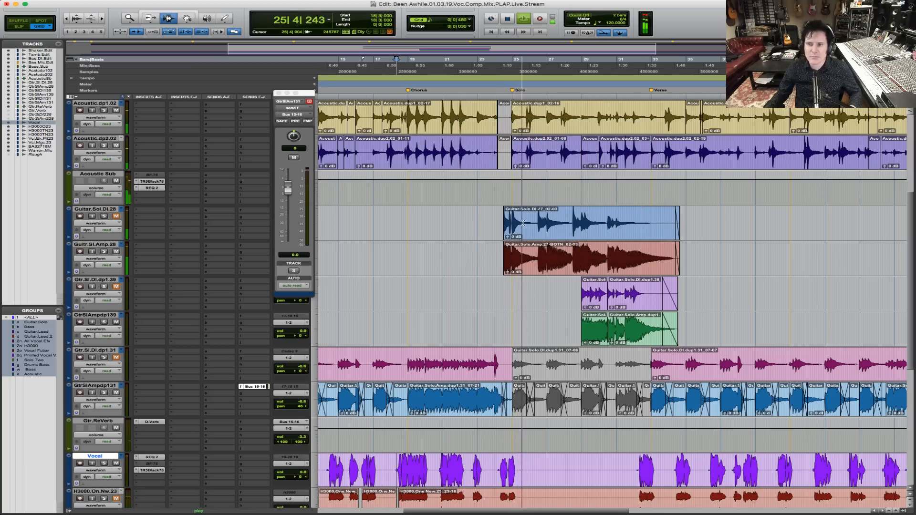
{"action": "key", "text": "space"}
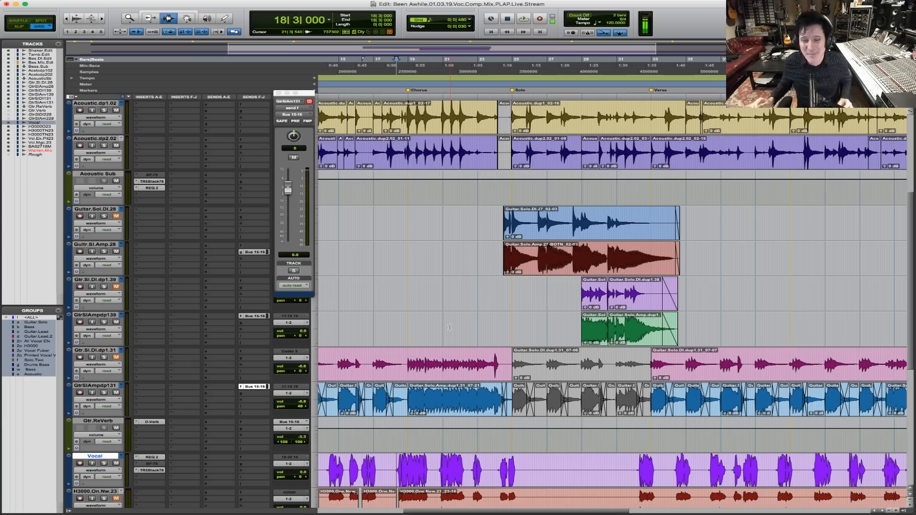
Play the mix from 22|2|480 through the Solo and raise the Vocal track's volume slightly above 0 dB.
{"action": "left_click", "coordinate": [464, 363]}
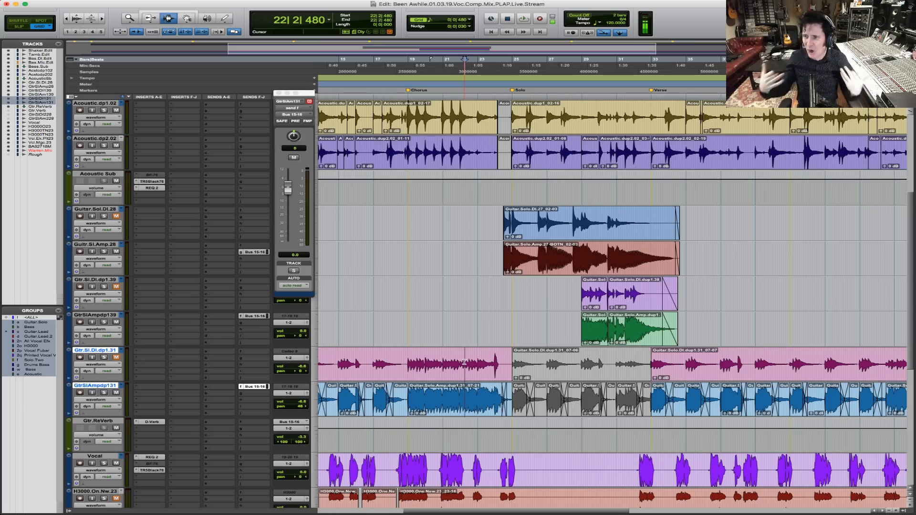
{"action": "key", "text": "space"}
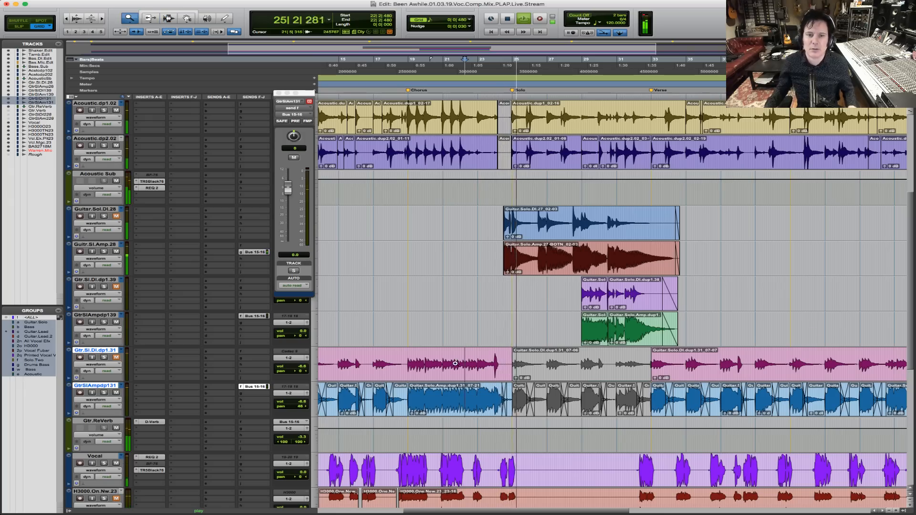
{"action": "key", "text": "F5"}
{"action": "left_click_drag", "start_coordinate": [454, 264], "coordinate": [707, 257]}
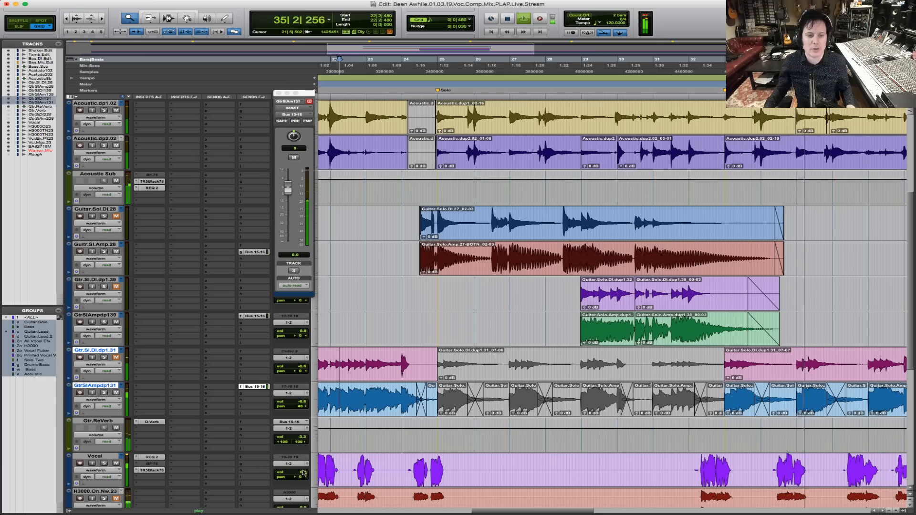
{"action": "left_click", "coordinate": [302, 472]}
{"action": "left_click_drag", "start_coordinate": [303, 473], "coordinate": [302, 471]}
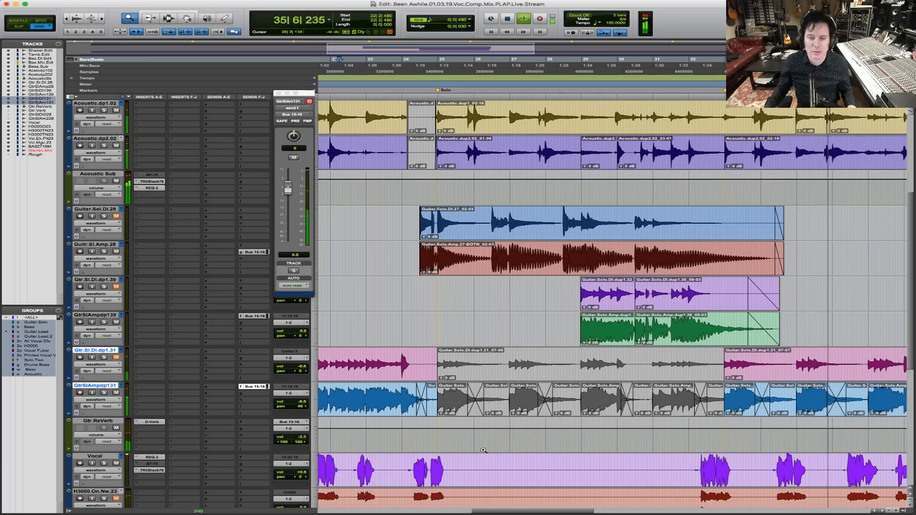
Listen on past the Solo with the whole song and the vocal and H3000 tracks in view, and stop playback.
{"action": "key", "text": "r"}
{"action": "key", "text": "r"}
{"action": "key", "text": "r"}
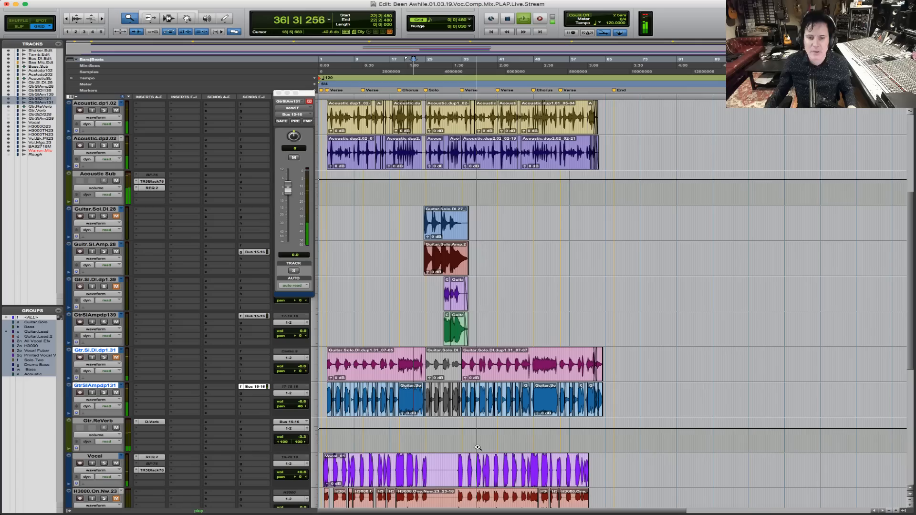
{"action": "left_click", "coordinate": [626, 478]}
{"action": "scroll", "coordinate": [609, 464], "scroll_direction": "down", "scroll_amount": 2}
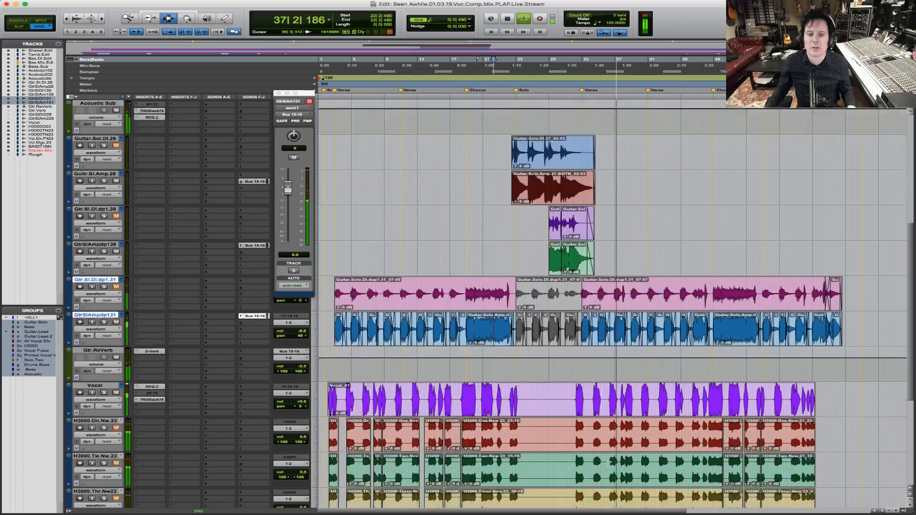
{"action": "scroll", "coordinate": [609, 464], "scroll_direction": "down", "scroll_amount": 2}
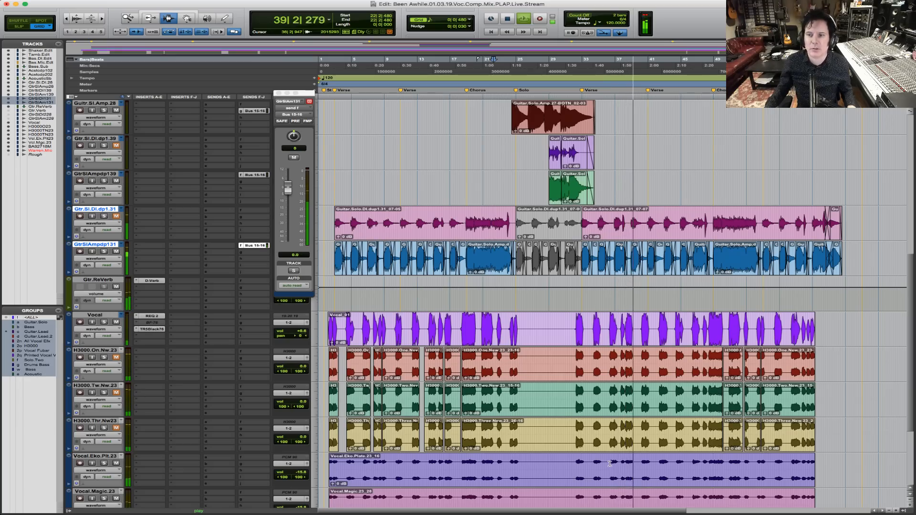
{"action": "key", "text": "space"}
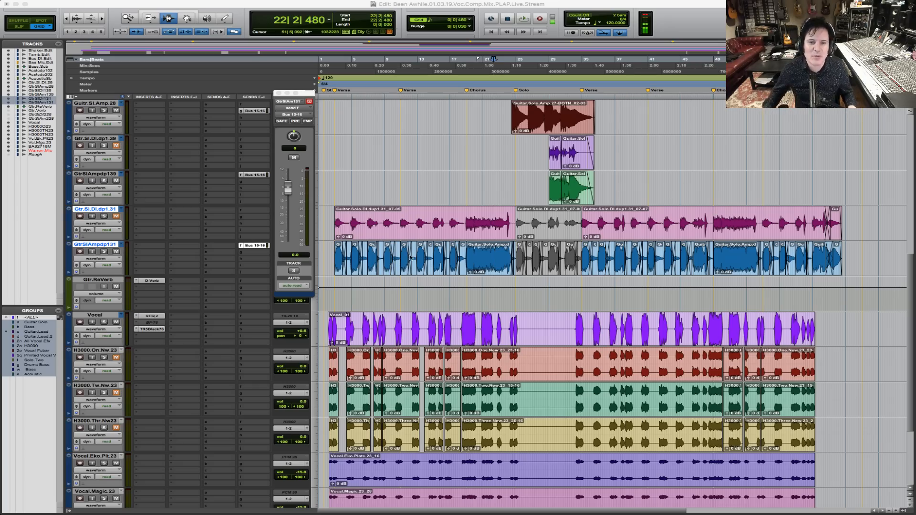
Play the mix from 18|5|000 at the start of the Chorus.
{"action": "left_click", "coordinate": [453, 254]}
{"action": "left_click", "coordinate": [464, 251]}
{"action": "key", "text": "space"}
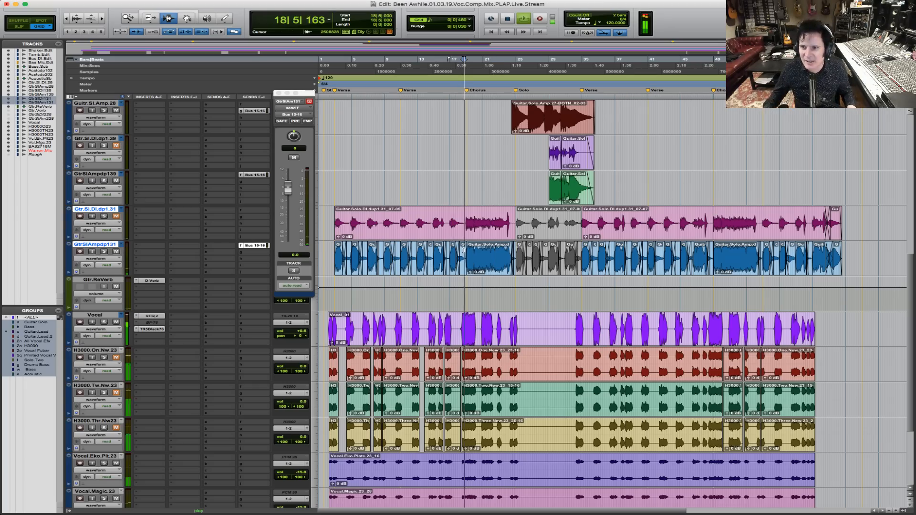
Listen to the mix from the Chorus into the Solo with the guitar clips in close view, set the edit cursor to 18|1|000, and stop playback.
{"action": "left_click_drag", "start_coordinate": [442, 228], "coordinate": [633, 285]}
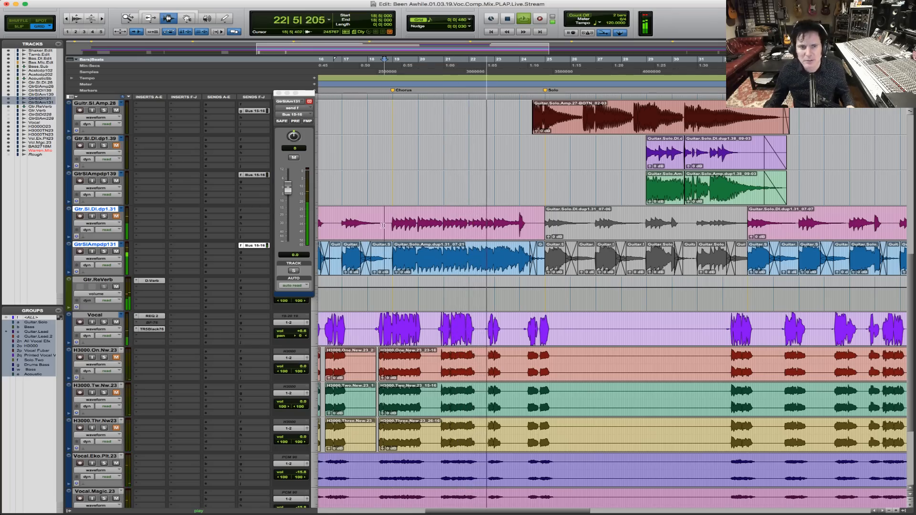
{"action": "left_click", "coordinate": [369, 213]}
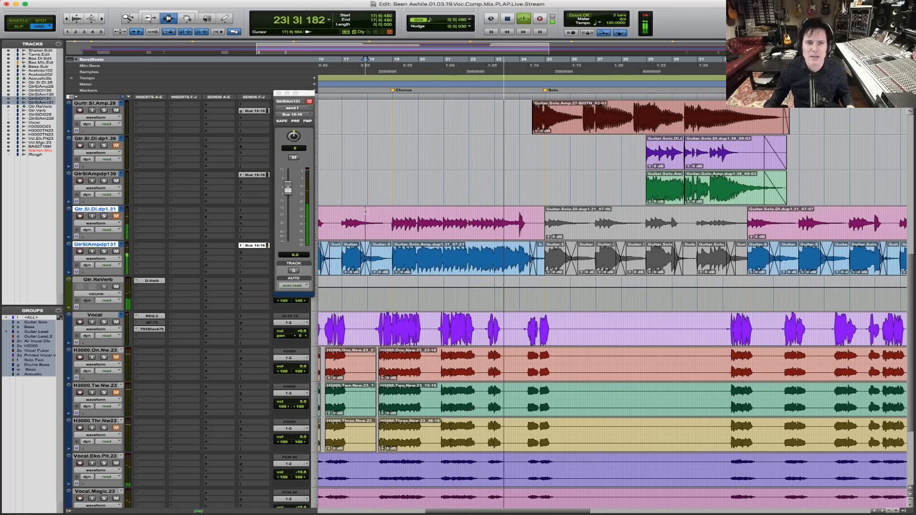
{"action": "double_click", "coordinate": [366, 211]}
{"action": "left_click", "coordinate": [368, 213]}
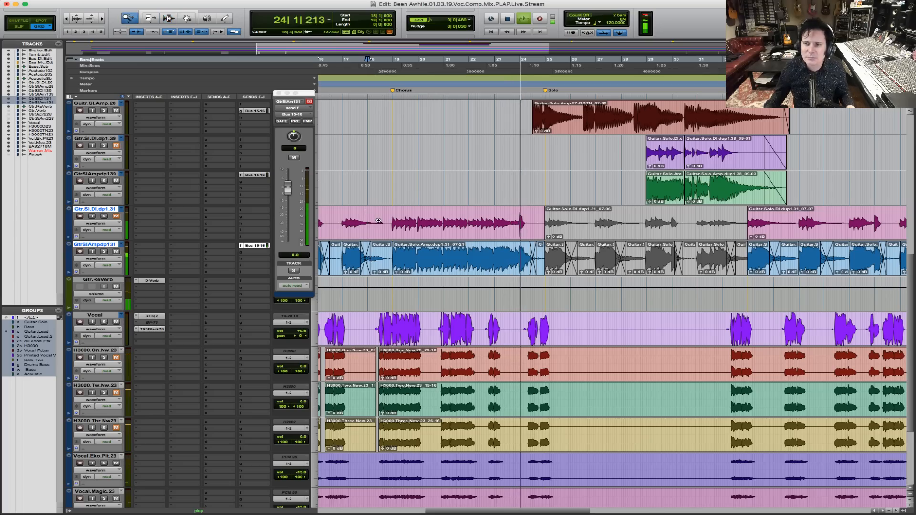
{"action": "key", "text": "F5"}
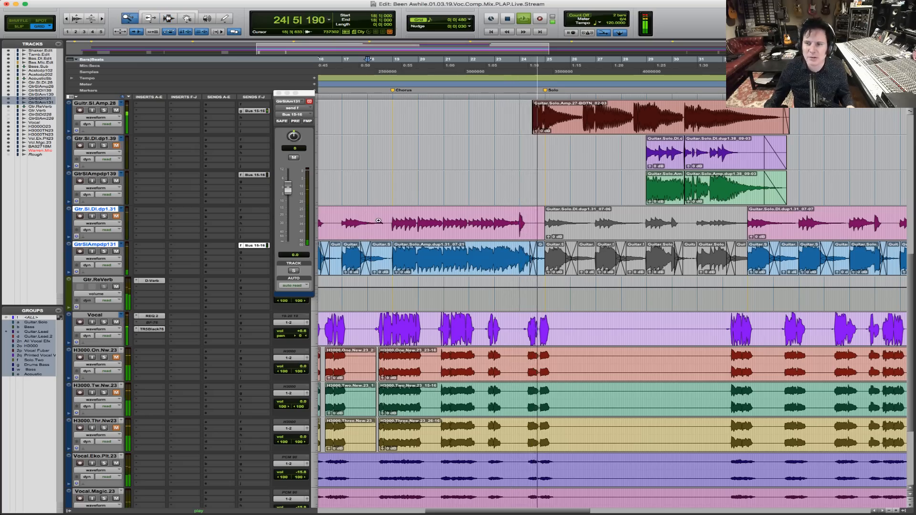
{"action": "key", "text": "F7"}
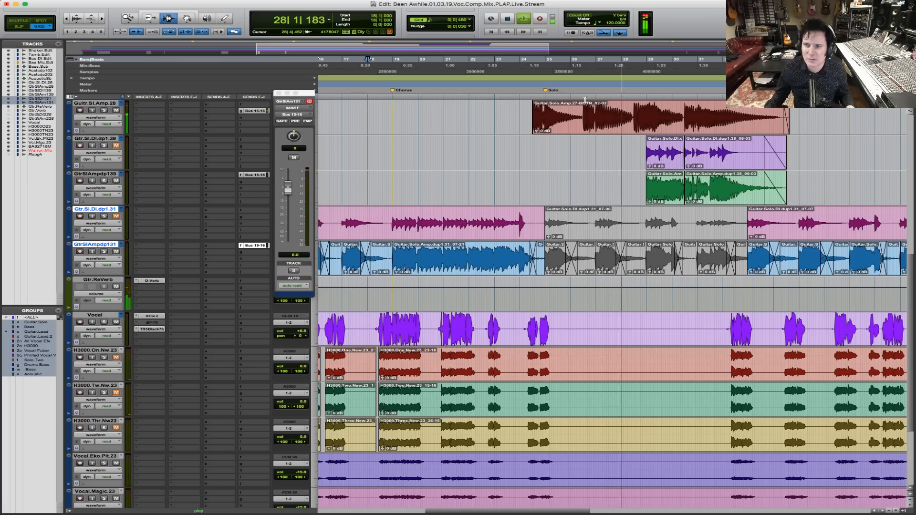
{"action": "key", "text": "space"}
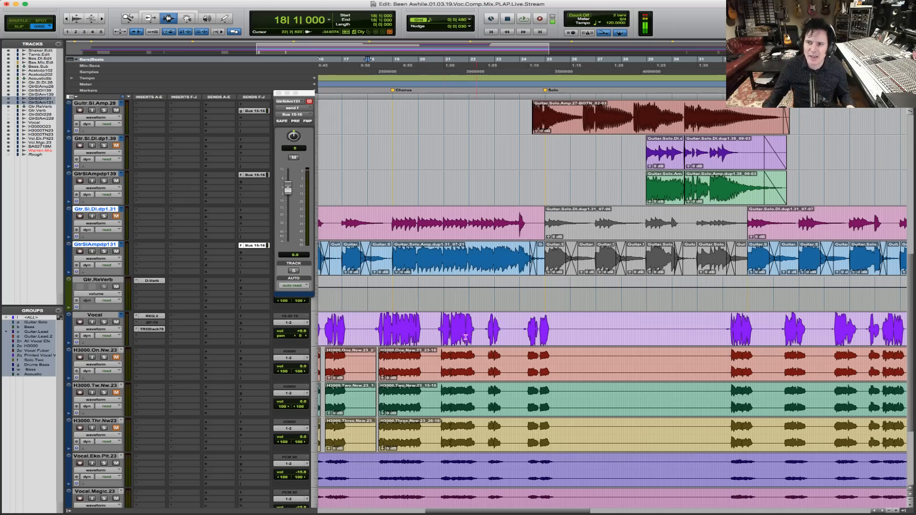
Select the three H3000 vocal effect tracks and lower their grouped volume to about -20 dB.
{"action": "left_click", "coordinate": [375, 364]}
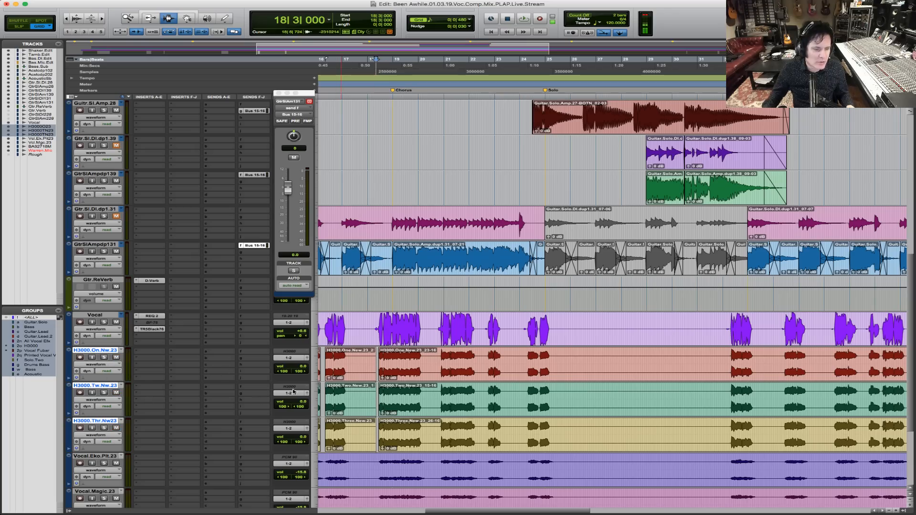
{"action": "left_click", "coordinate": [303, 369]}
{"action": "left_click_drag", "start_coordinate": [303, 368], "coordinate": [304, 380]}
Play from 18|3|480 with the three H3000 tracks soloed, unsolo them, and stop playback.
{"action": "left_click", "coordinate": [378, 358]}
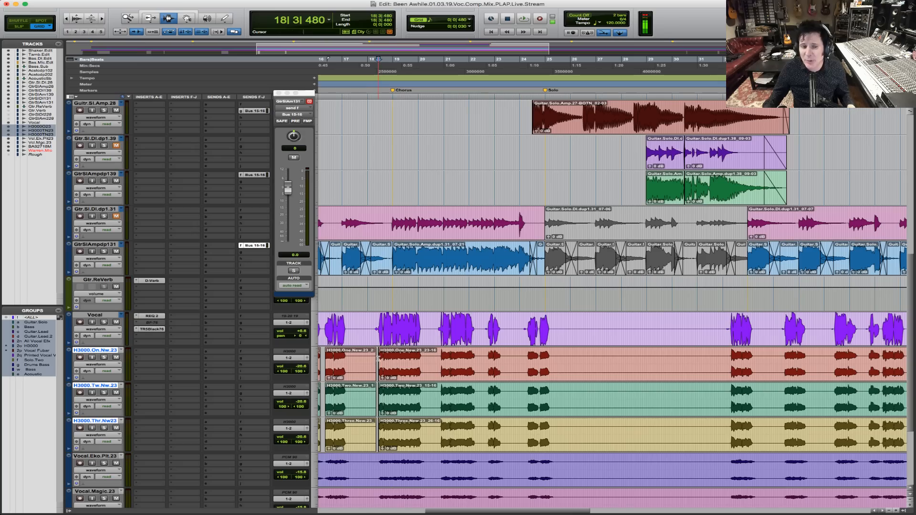
{"action": "left_click", "coordinate": [105, 357]}
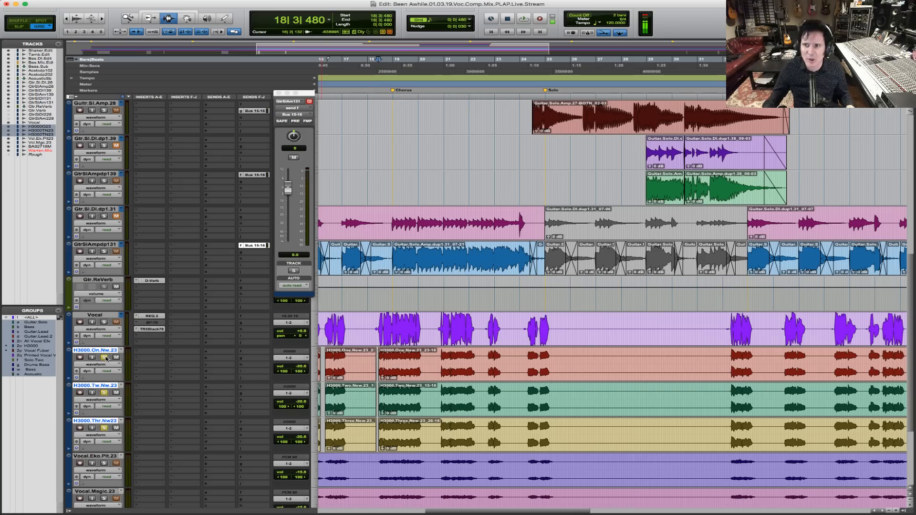
{"action": "key", "text": "space"}
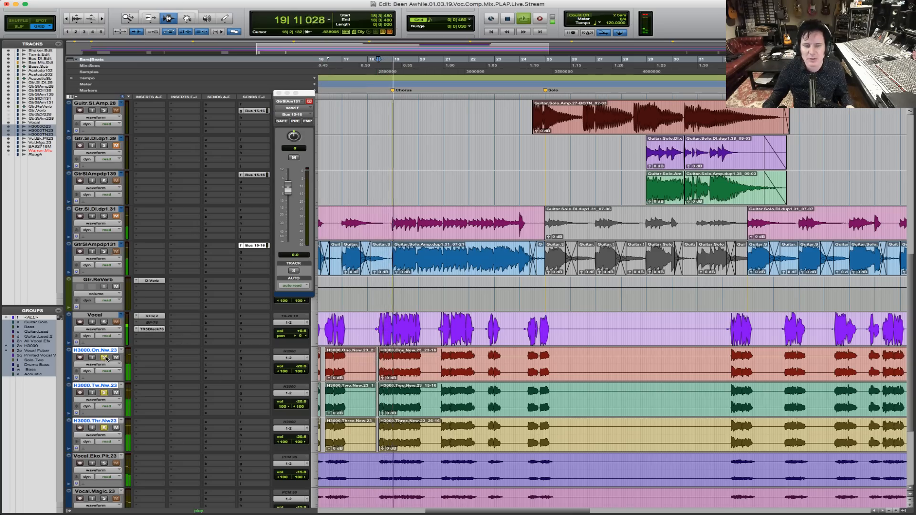
{"action": "left_click", "coordinate": [104, 357]}
{"action": "key", "text": "space"}
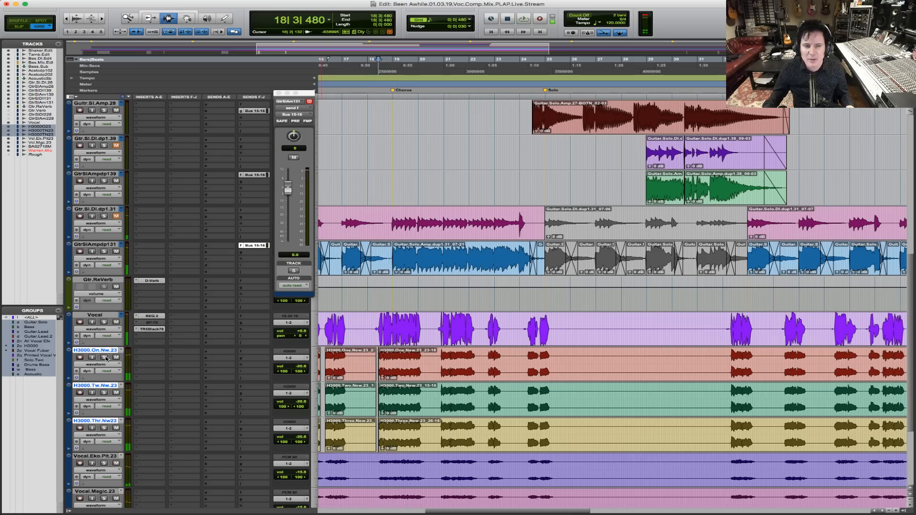
Play the mix from 18|2|000 through the Chorus, viewing the vocal and H3000 clips up close and the wider song.
{"action": "left_click", "coordinate": [372, 326]}
{"action": "key", "text": "space"}
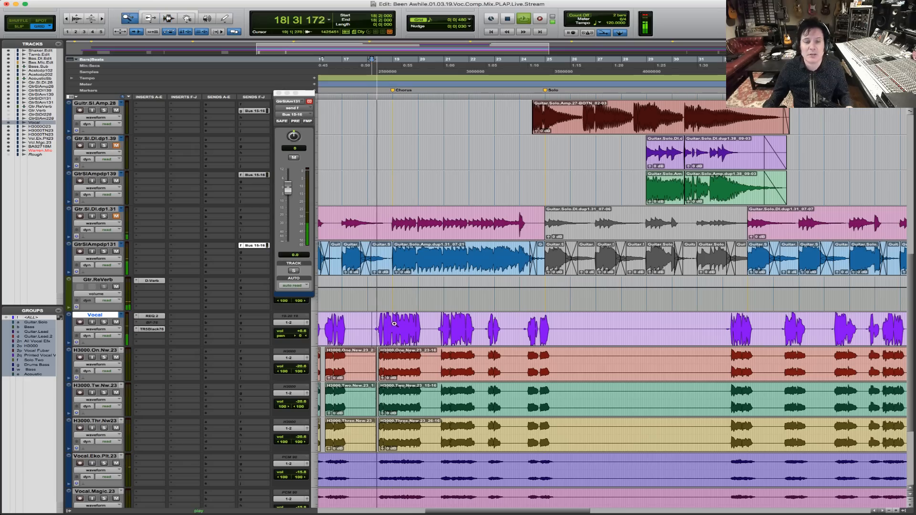
{"action": "key", "text": "super+bracketright"}
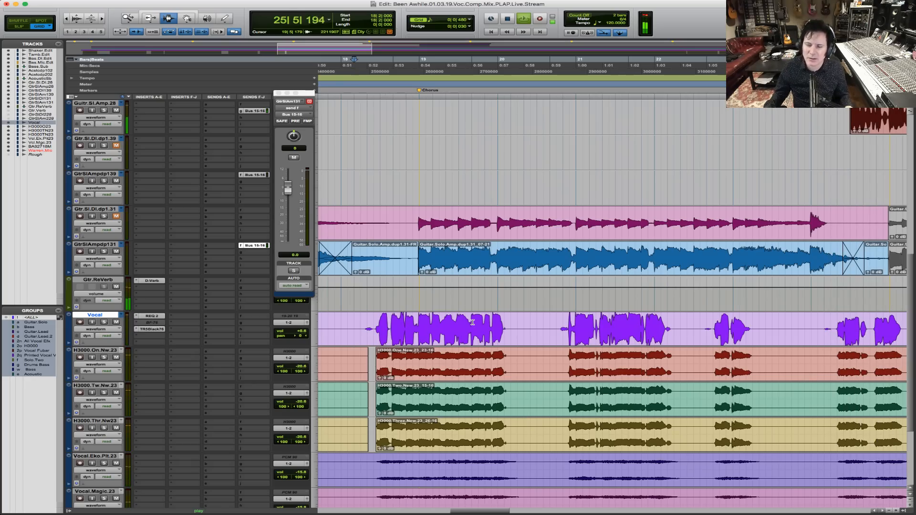
{"action": "key", "text": "r"}
{"action": "key", "text": "r"}
{"action": "key", "text": "r"}
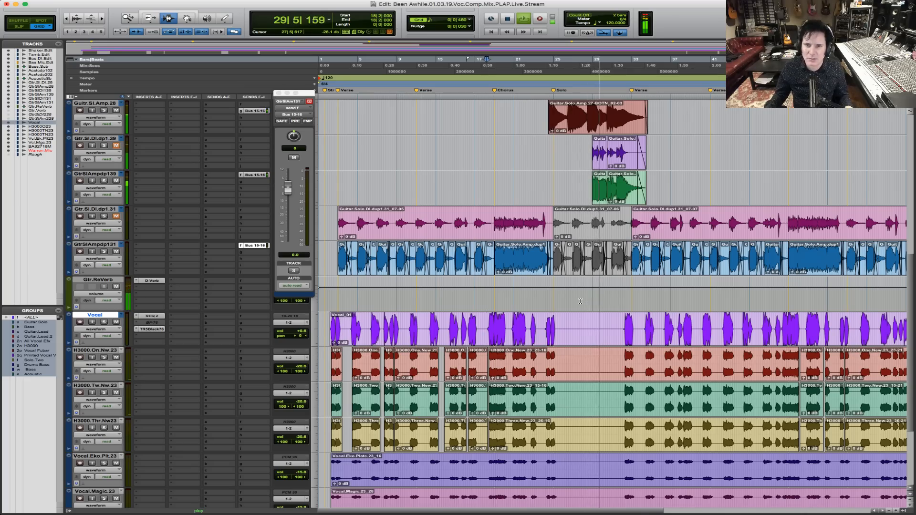
Examine the second solo guitar's DI and amp clips up close while the Solo plays.
{"action": "key", "text": "F5"}
{"action": "left_click_drag", "start_coordinate": [568, 173], "coordinate": [750, 173]}
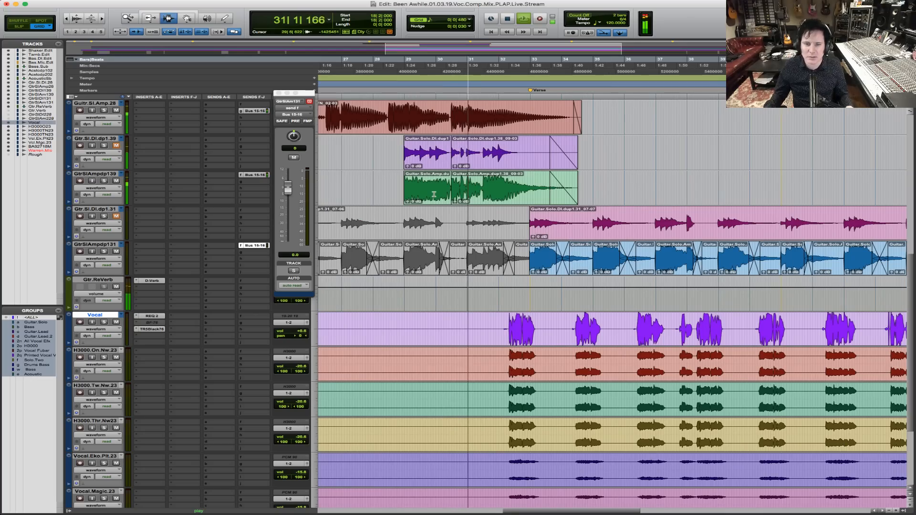
{"action": "key", "text": "F5"}
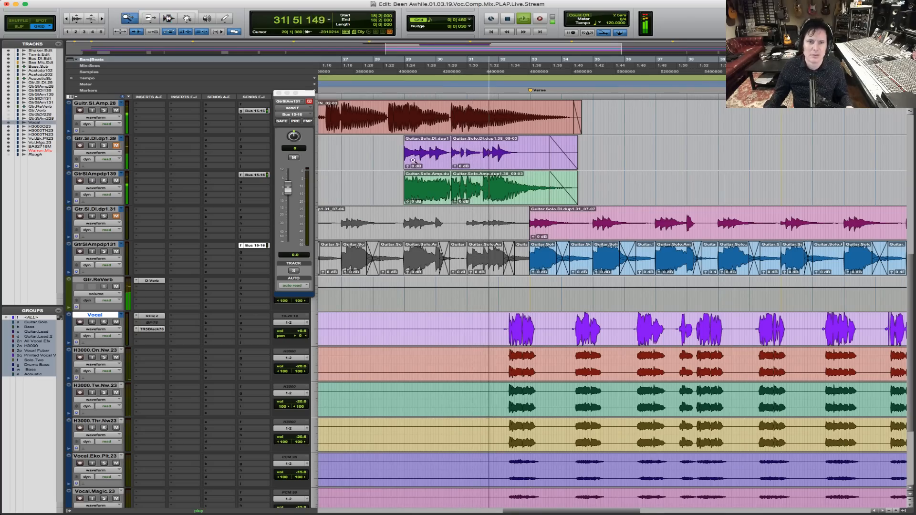
{"action": "left_click_drag", "start_coordinate": [410, 156], "coordinate": [620, 155]}
{"action": "key", "text": "F5"}
{"action": "left_click_drag", "start_coordinate": [495, 155], "coordinate": [667, 155]}
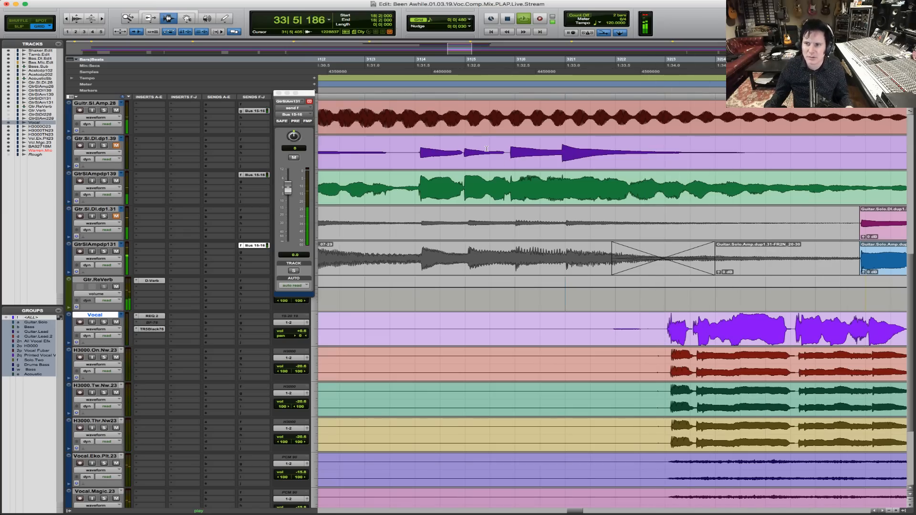
Listen on past the end of the Solo into the Verse with the solo guitar clips in view, and stop playback.
{"action": "key", "text": "r"}
{"action": "key", "text": "r"}
{"action": "key", "text": "r"}
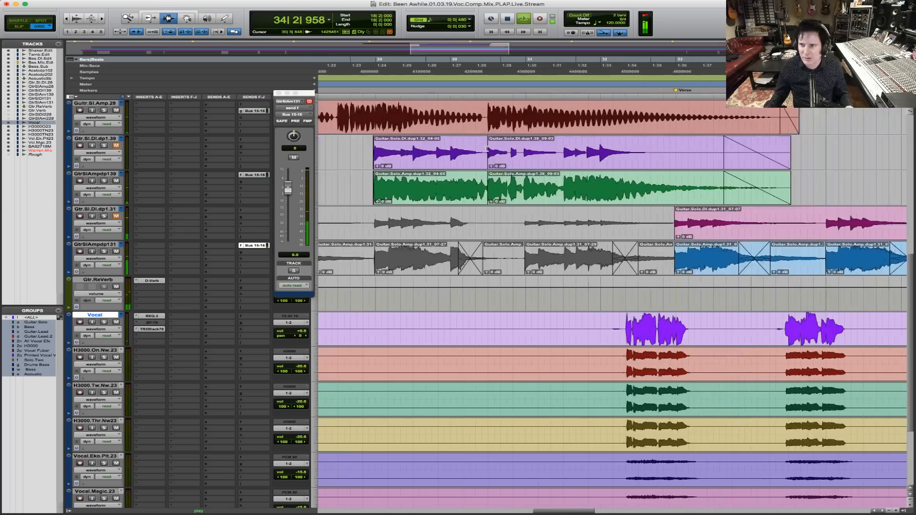
{"action": "key", "text": "F5"}
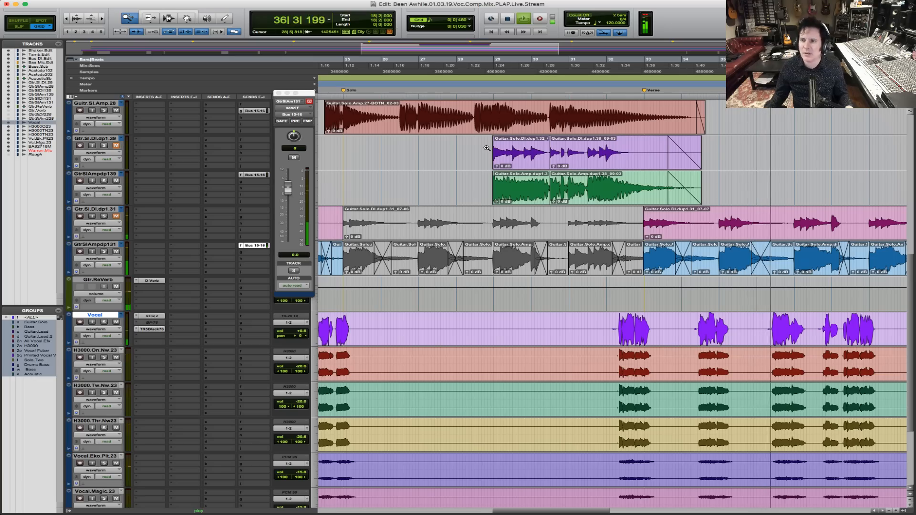
{"action": "key", "text": "F6"}
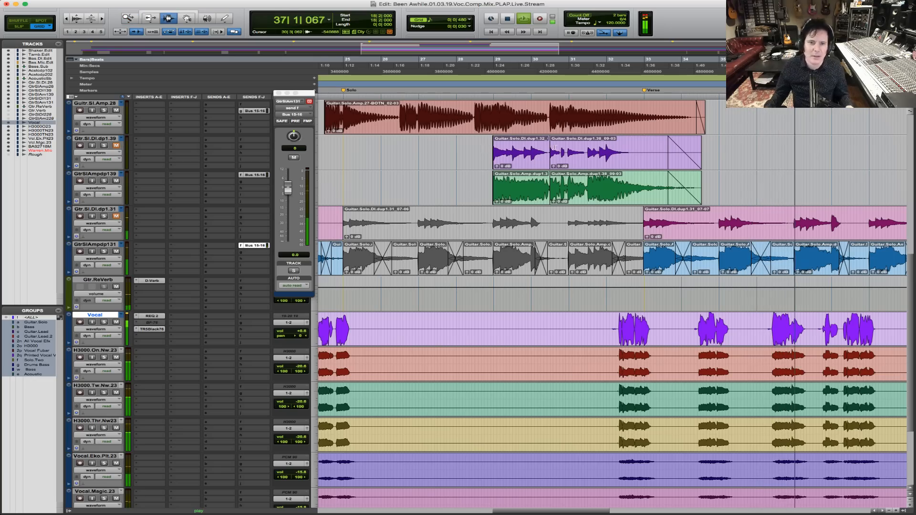
{"action": "key", "text": "space"}
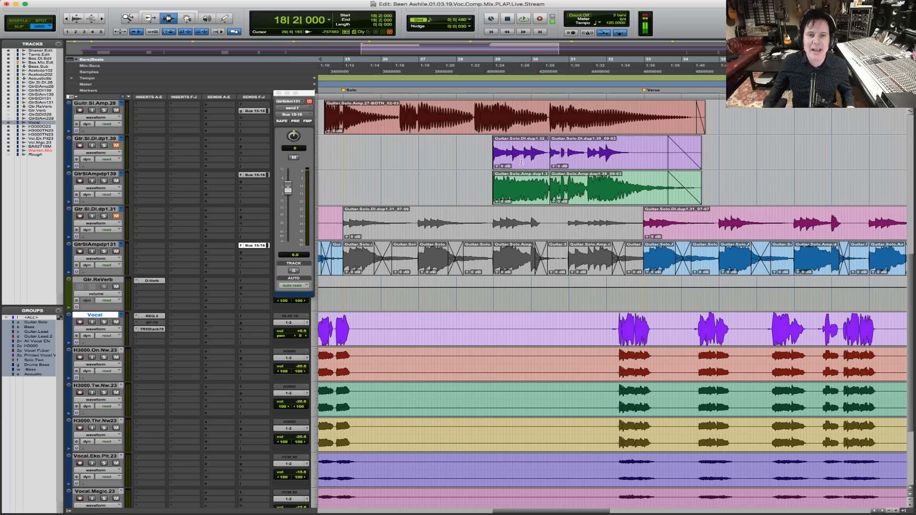
Select the clips on Bass.DI.Edit and Bass.Mic.Edit from 2|6|901 through the end of the song.
{"action": "left_click", "coordinate": [488, 149]}
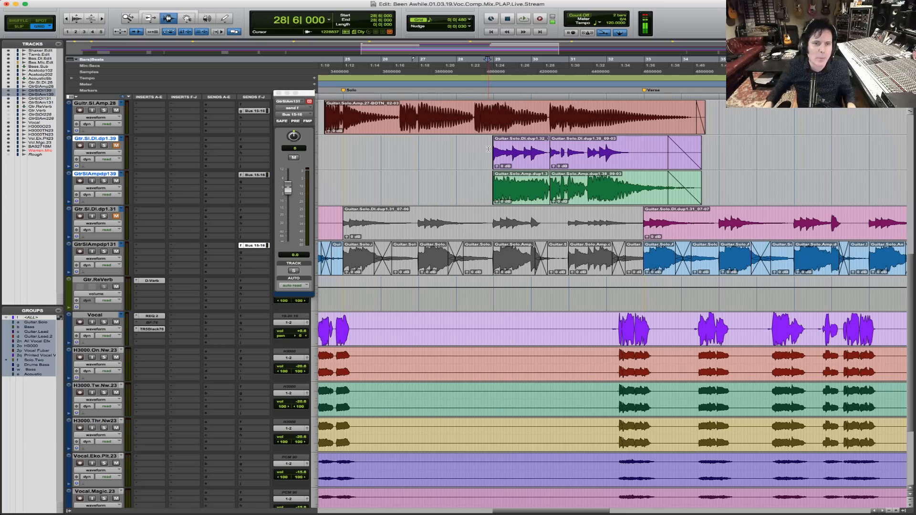
{"action": "scroll", "coordinate": [411, 192], "scroll_direction": "up", "scroll_amount": 6}
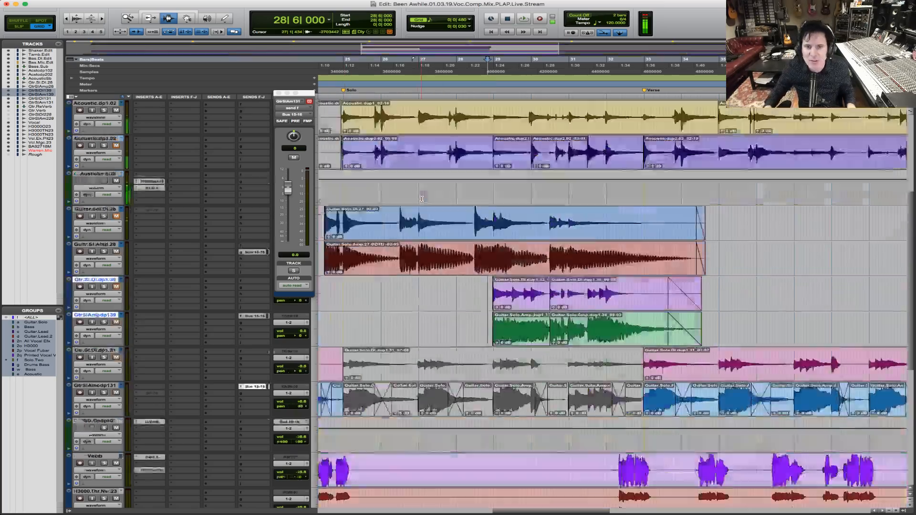
{"action": "key", "text": "r"}
{"action": "key", "text": "r"}
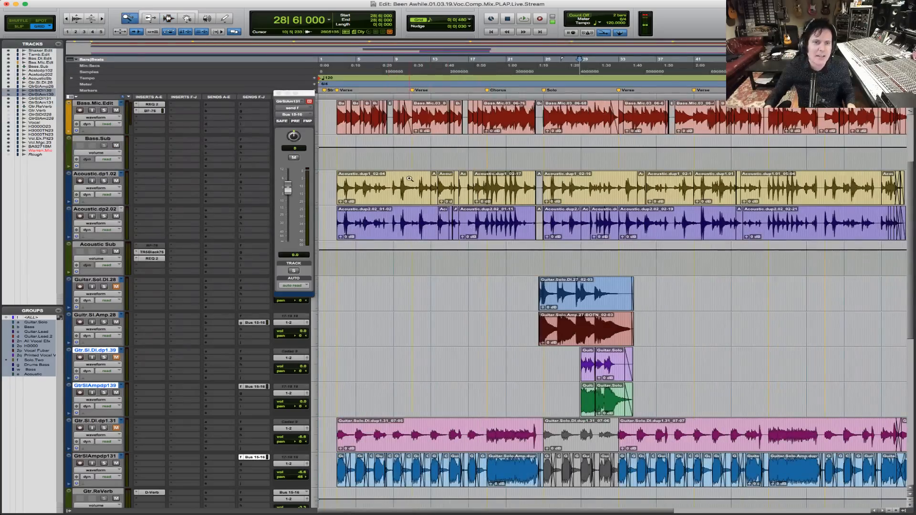
{"action": "scroll", "coordinate": [410, 178], "scroll_direction": "up", "scroll_amount": 1}
{"action": "left_click", "coordinate": [337, 143]}
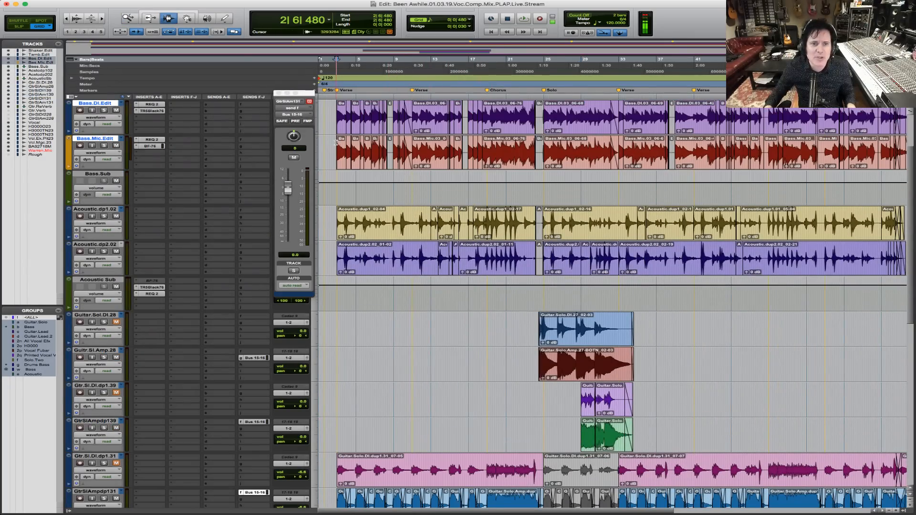
{"action": "key", "text": "F5"}
{"action": "left_click_drag", "start_coordinate": [332, 133], "coordinate": [392, 125]}
{"action": "double_click", "coordinate": [396, 120]}
{"action": "key", "text": "alt+shift+Return"}
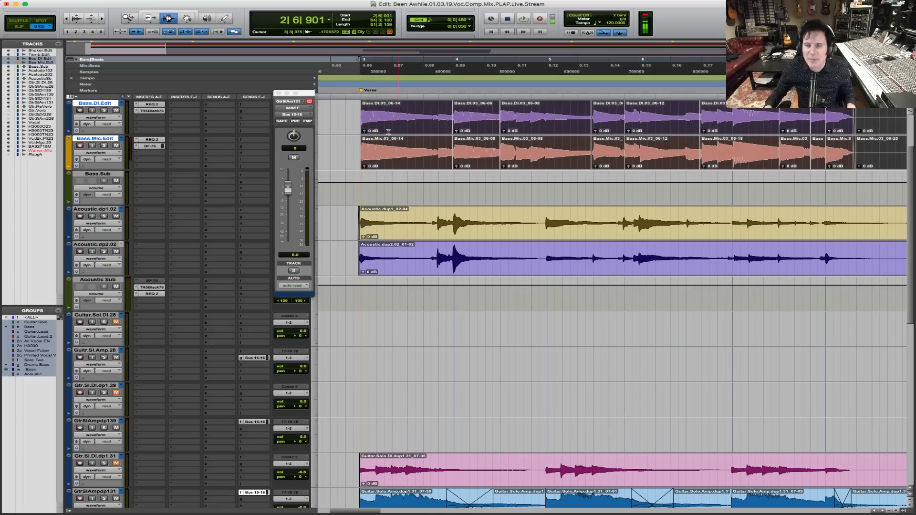
Solo the two bass tracks and insert Waves Tune LT (mono) on Bass.Sub.
{"action": "left_click", "coordinate": [105, 145]}
{"action": "left_click", "coordinate": [153, 179]}
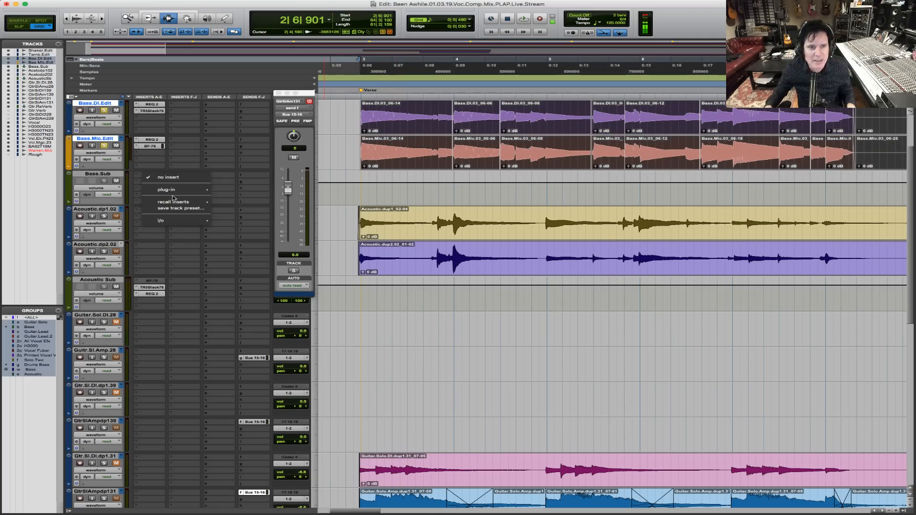
{"action": "mouse_move", "coordinate": [174, 190]}
{"action": "mouse_move", "coordinate": [285, 192]}
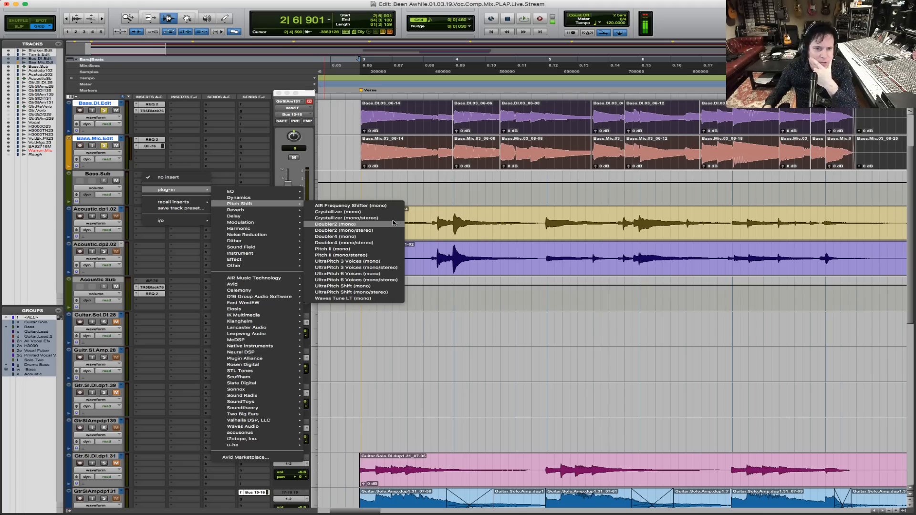
{"action": "left_click", "coordinate": [375, 299]}
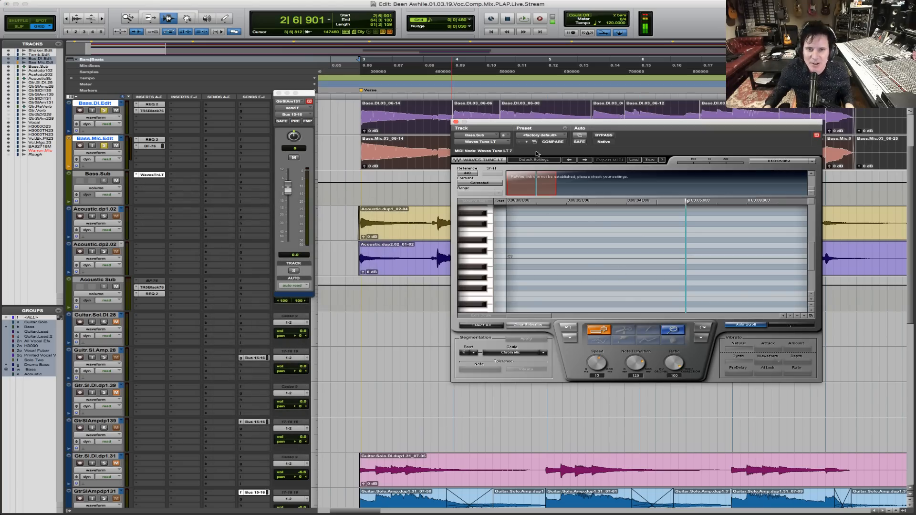
Play the opening bass notes from 2|6|901 to scan them into Waves Tune LT, and show the detected notes in its pitch grid.
{"action": "key", "text": "space"}
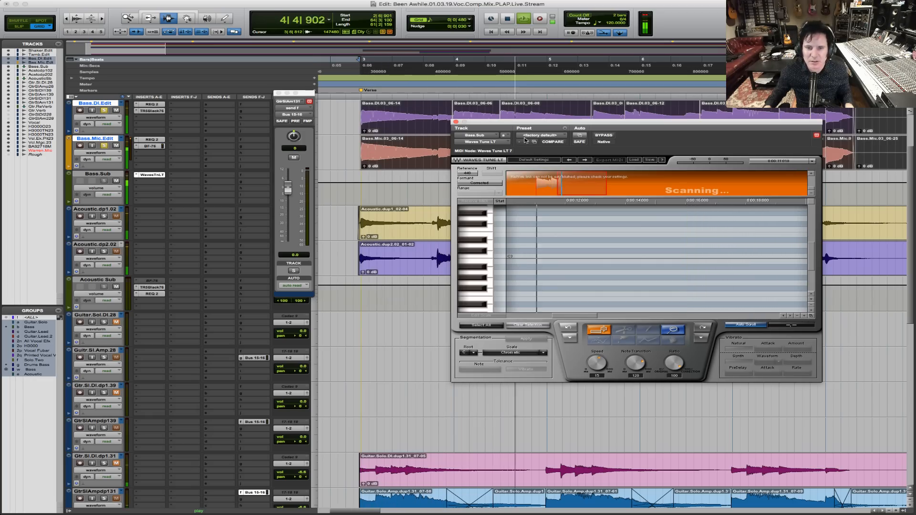
{"action": "key", "text": "space"}
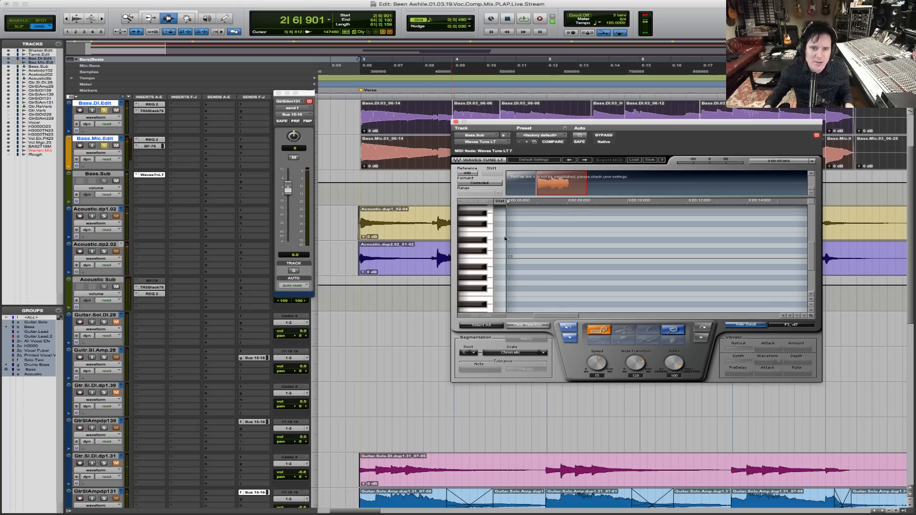
{"action": "left_click_drag", "start_coordinate": [812, 253], "coordinate": [822, 280]}
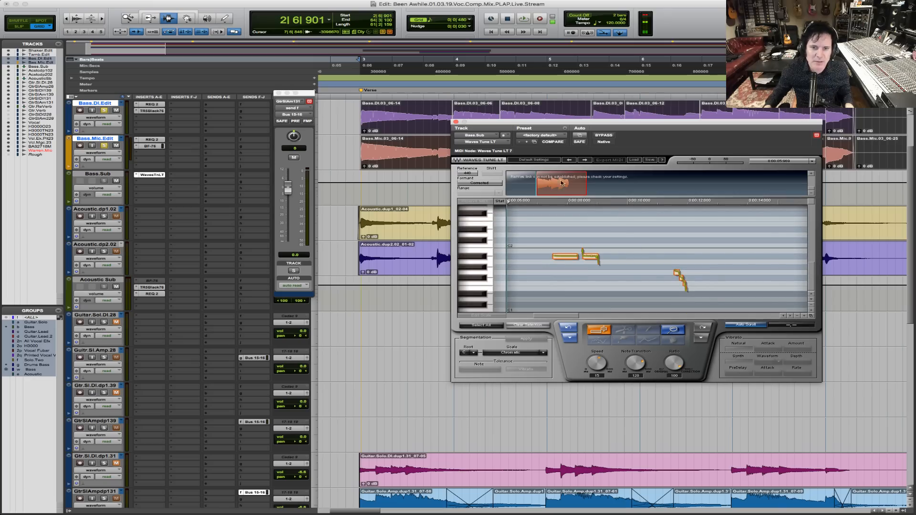
Play the scanned bass from 2|6|901, toggle the Waves Tune LT bypass on and off to compare, and stop playback.
{"action": "key", "text": "space"}
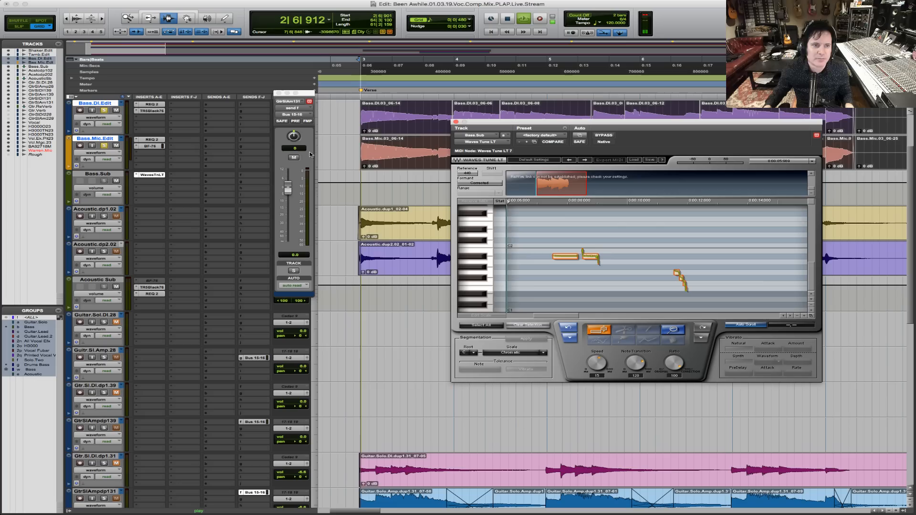
{"action": "left_click", "coordinate": [610, 136]}
{"action": "left_click", "coordinate": [603, 137]}
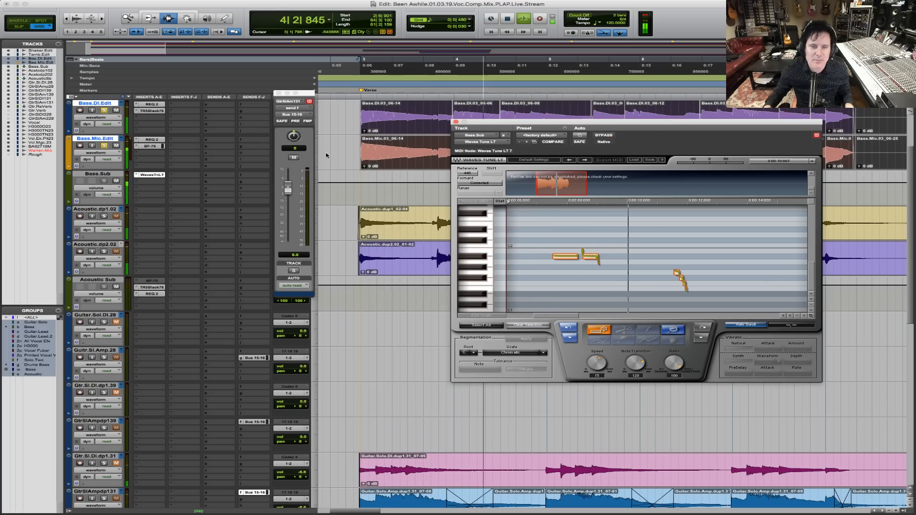
{"action": "key", "text": "space"}
Replace Waves Tune LT on Bass.Sub with Pitch II (mono) and set its fine pitch shift to -4 cents.
{"action": "left_click", "coordinate": [136, 176]}
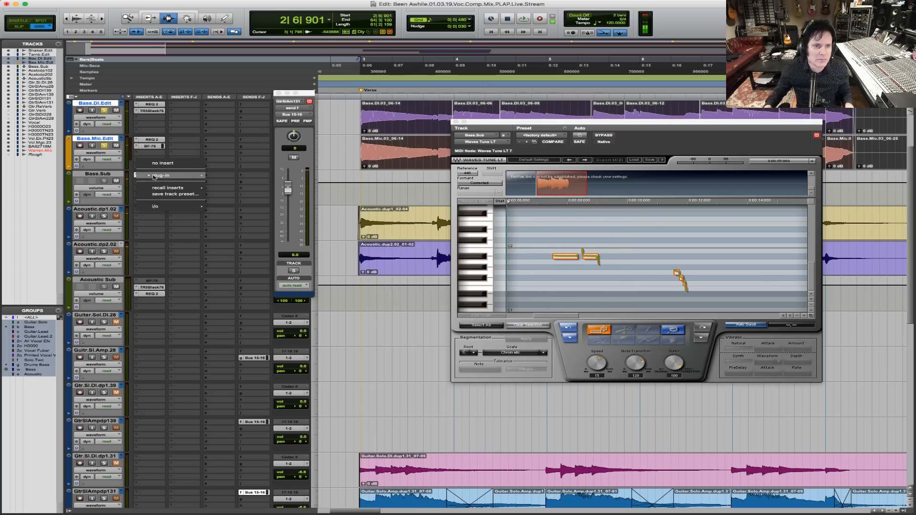
{"action": "mouse_move", "coordinate": [195, 176]}
{"action": "mouse_move", "coordinate": [247, 190]}
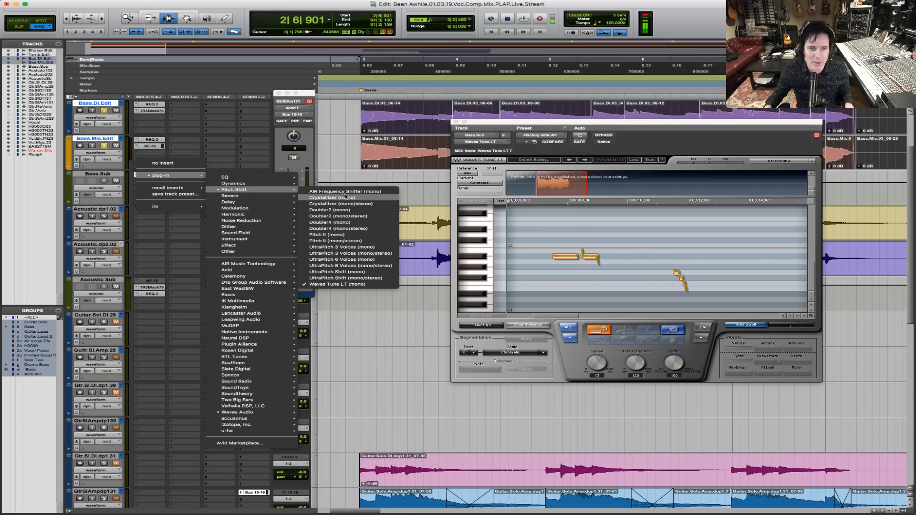
{"action": "left_click", "coordinate": [353, 233]}
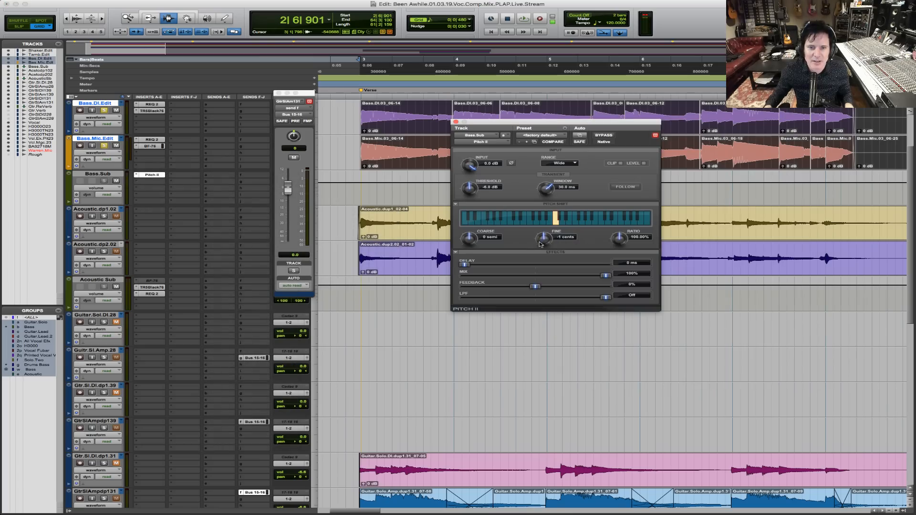
{"action": "left_click_drag", "start_coordinate": [540, 245], "coordinate": [541, 246]}
Play the pitch-shifted bass from 2|6|901, solo the two acoustic tracks along with it to compare tuning, and stop playback.
{"action": "key", "text": "space"}
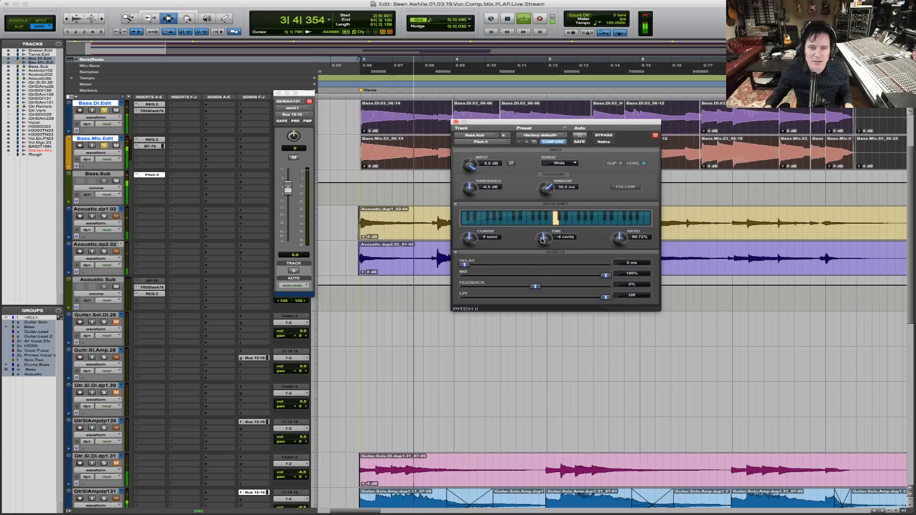
{"action": "left_click", "coordinate": [105, 216]}
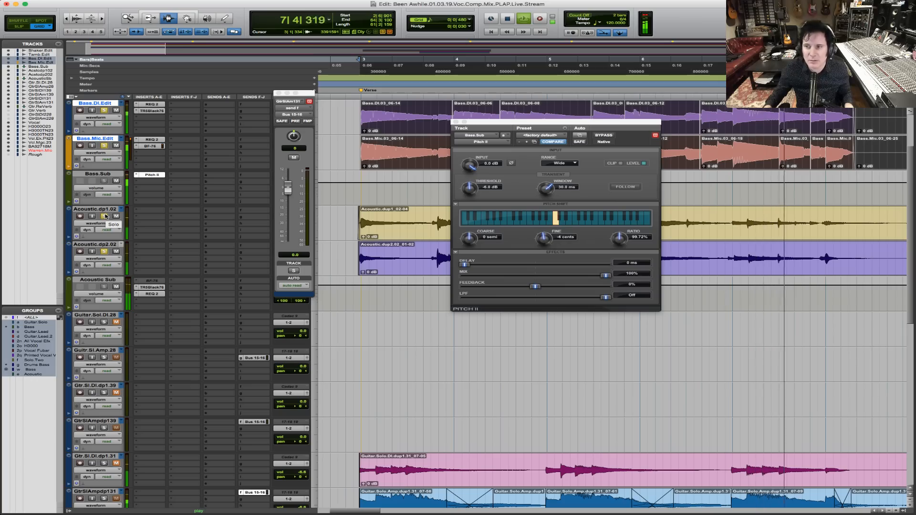
{"action": "key", "text": "space"}
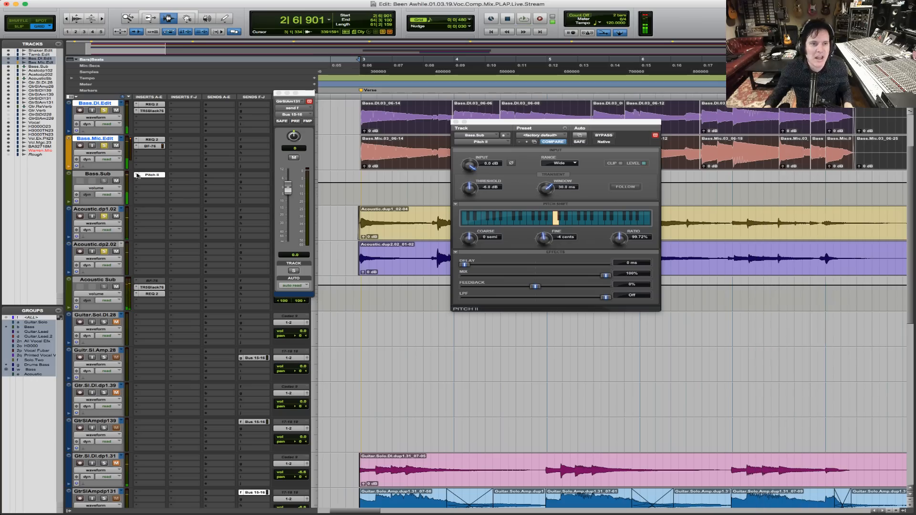
Make Pitch II on Bass.Sub inactive, clear the solos on the bass and acoustic tracks, and close the plug-in window.
{"action": "left_click", "coordinate": [148, 175], "text": "ctrl+super"}
{"action": "left_click", "coordinate": [105, 147], "text": "alt"}
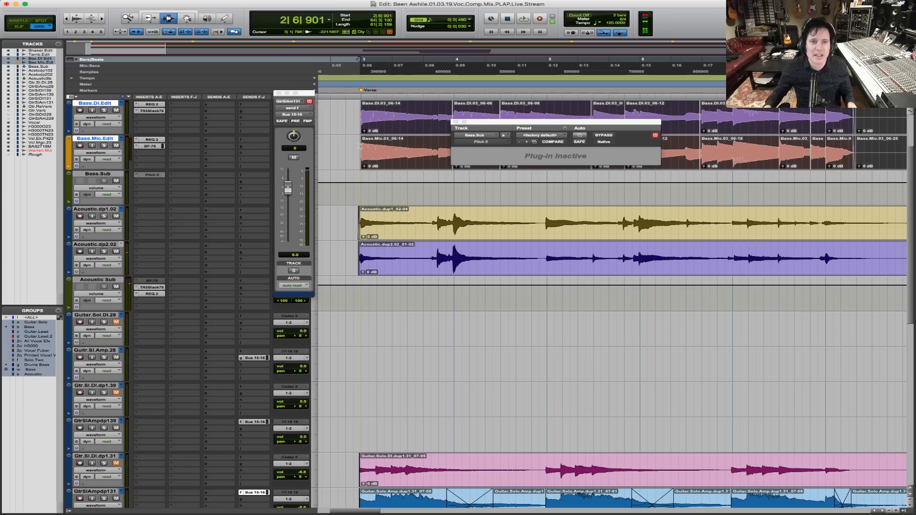
{"action": "left_click", "coordinate": [346, 141]}
{"action": "left_click", "coordinate": [456, 123]}
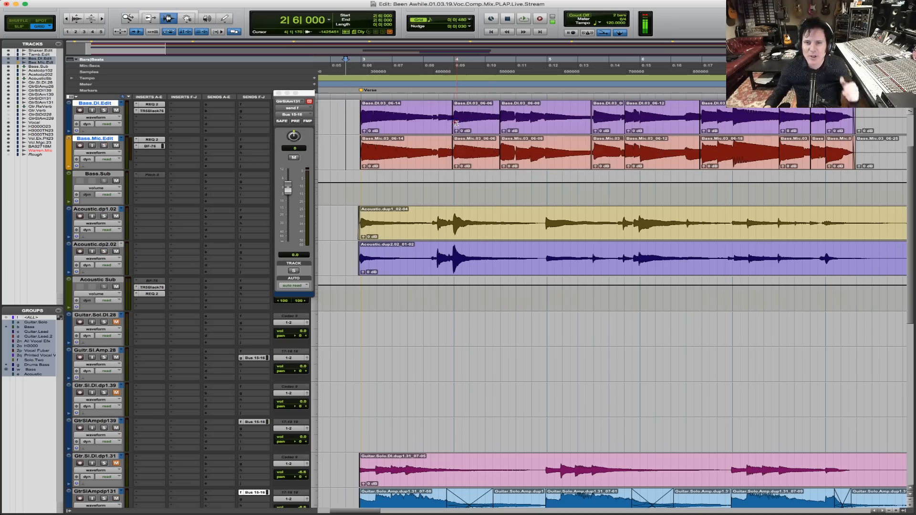
Look over the clip arrangement of the entire song, from the first verse to the End marker.
{"action": "left_click", "coordinate": [128, 19]}
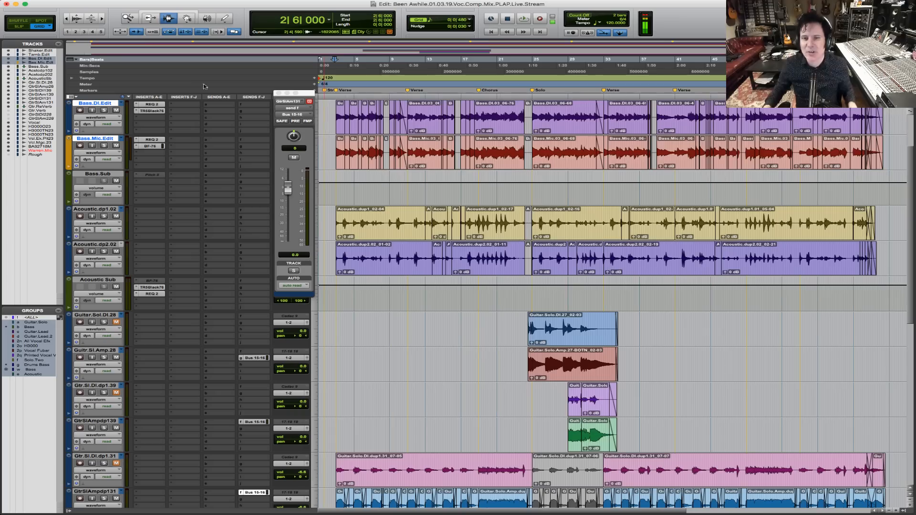
{"action": "double_click", "coordinate": [128, 18]}
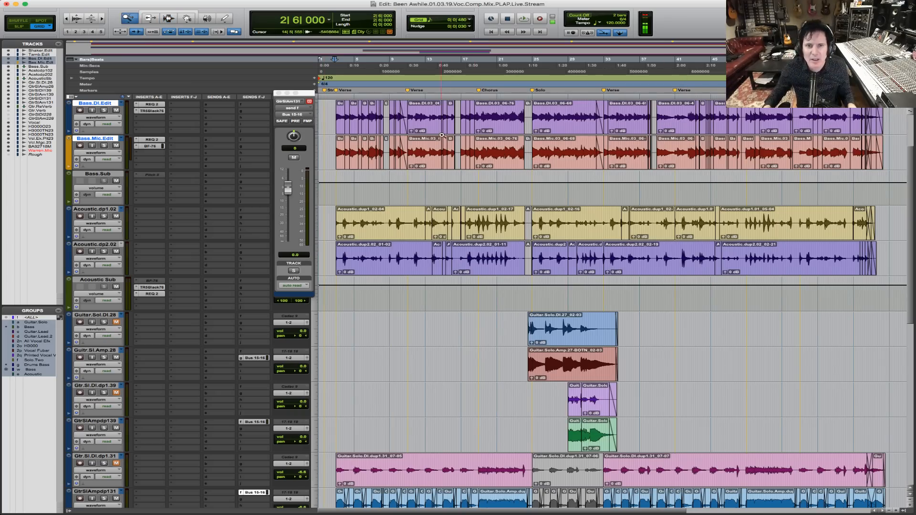
{"action": "left_click", "coordinate": [598, 124]}
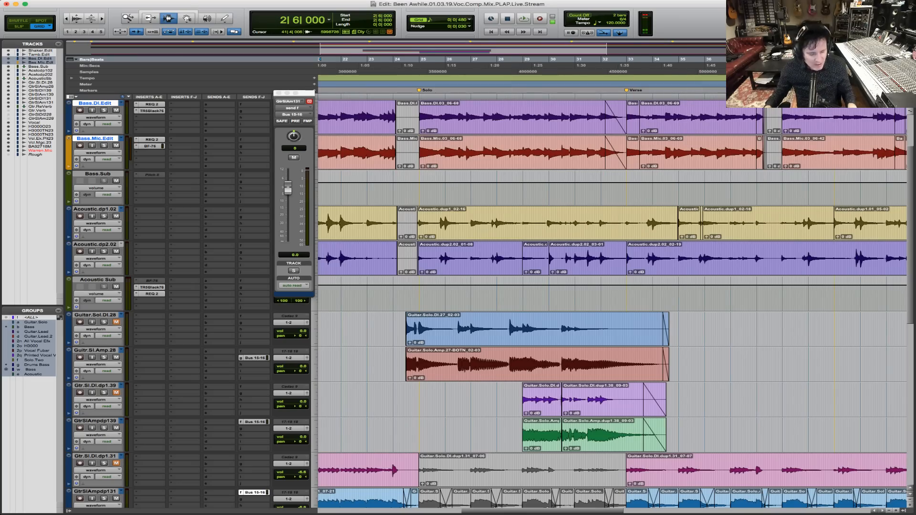
{"action": "key", "text": "r"}
{"action": "key", "text": "r"}
{"action": "key", "text": "r"}
{"action": "key", "text": "F5"}
{"action": "left_click_drag", "start_coordinate": [527, 159], "coordinate": [206, 159]}
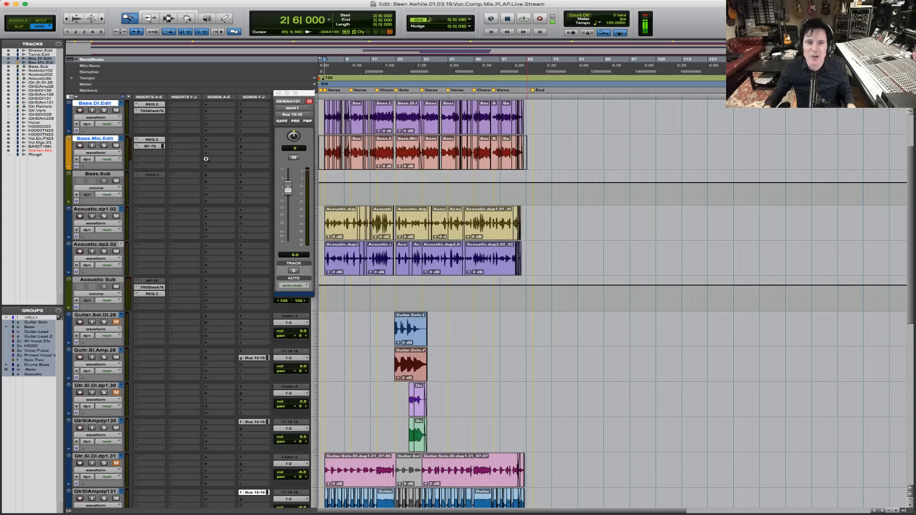
Solo Shaker.Edit and start playback from 2|5|480, just before its first clip.
{"action": "left_click", "coordinate": [332, 210]}
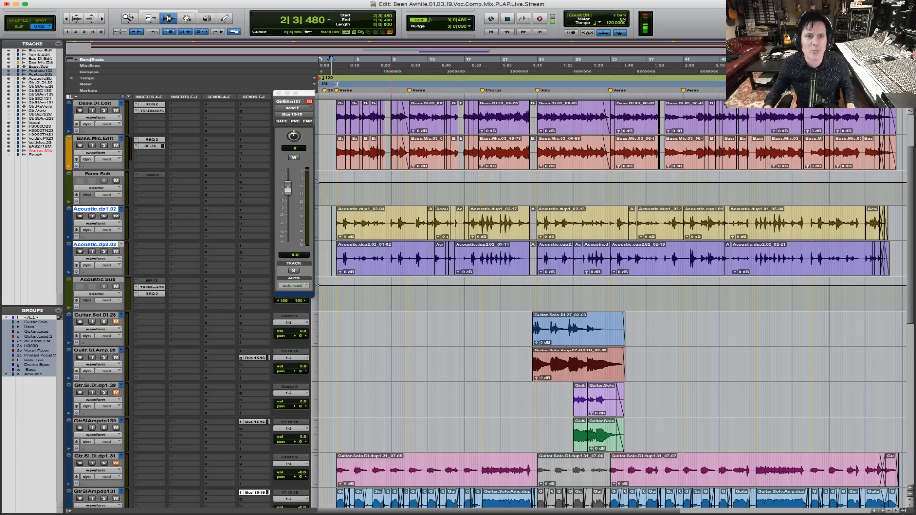
{"action": "left_click", "coordinate": [332, 132]}
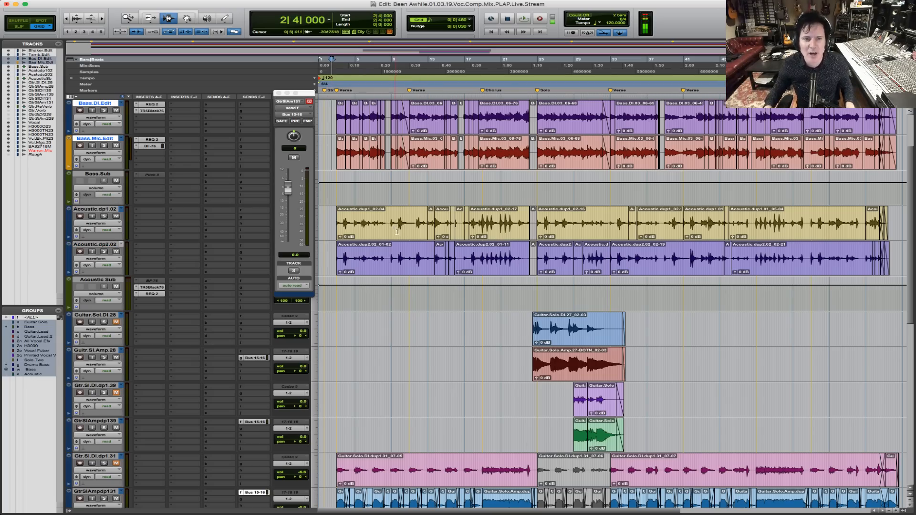
{"action": "scroll", "coordinate": [401, 232], "scroll_direction": "up", "scroll_amount": 3}
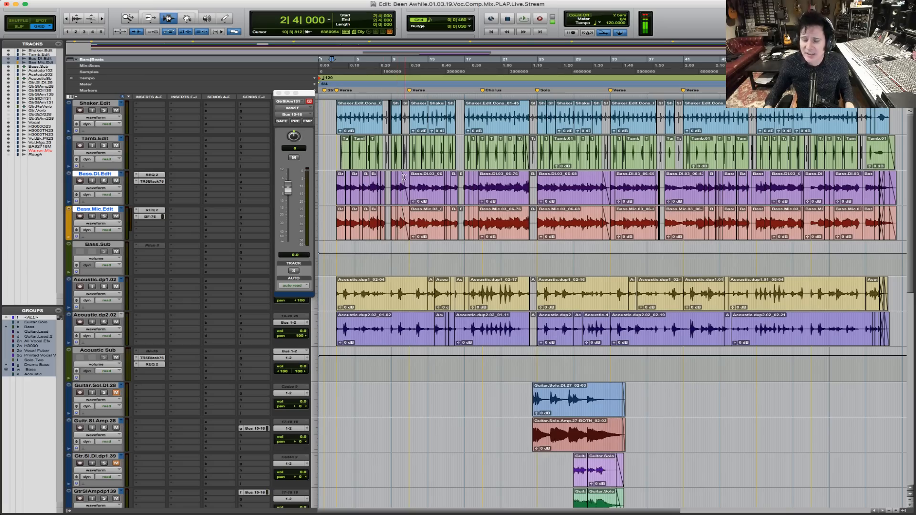
{"action": "left_click", "coordinate": [336, 112]}
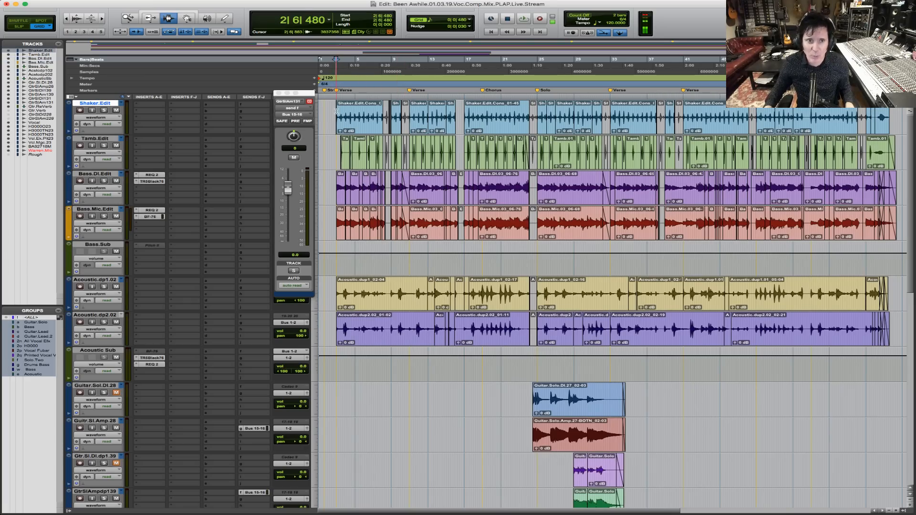
{"action": "left_click", "coordinate": [334, 112]}
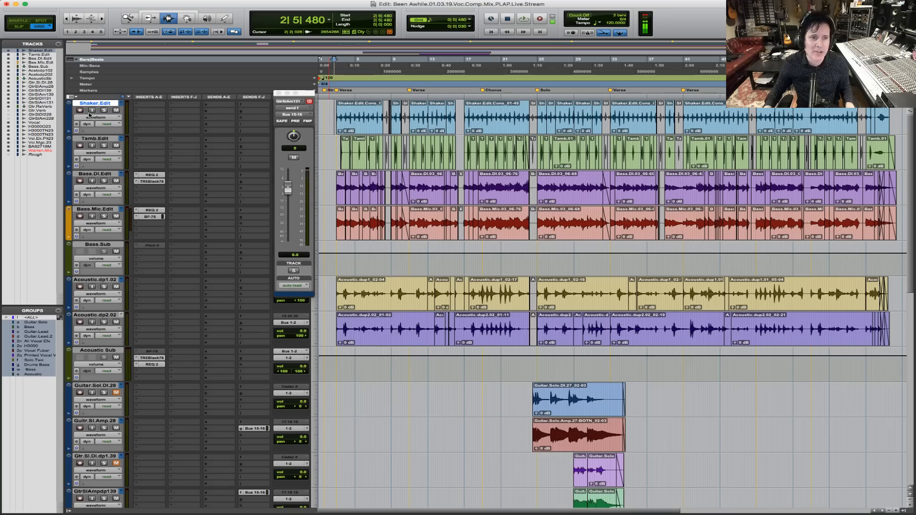
{"action": "left_click", "coordinate": [105, 111]}
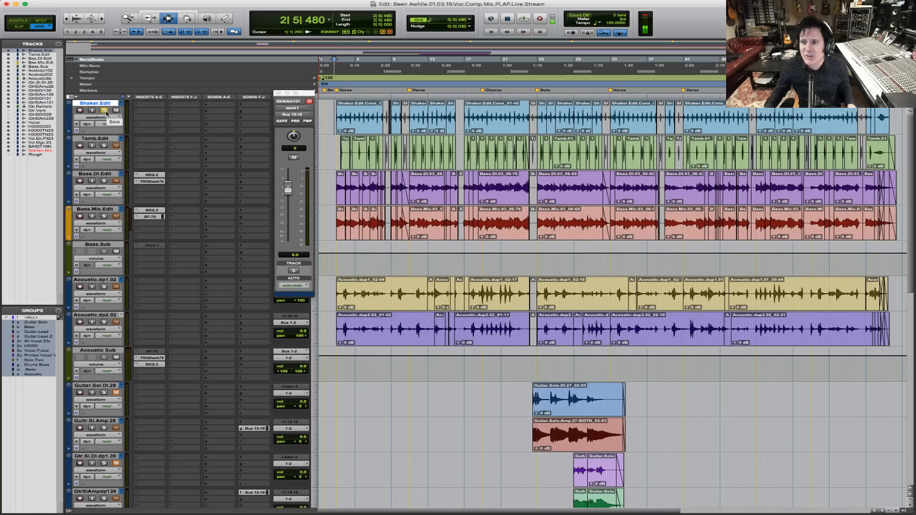
{"action": "key", "text": "space"}
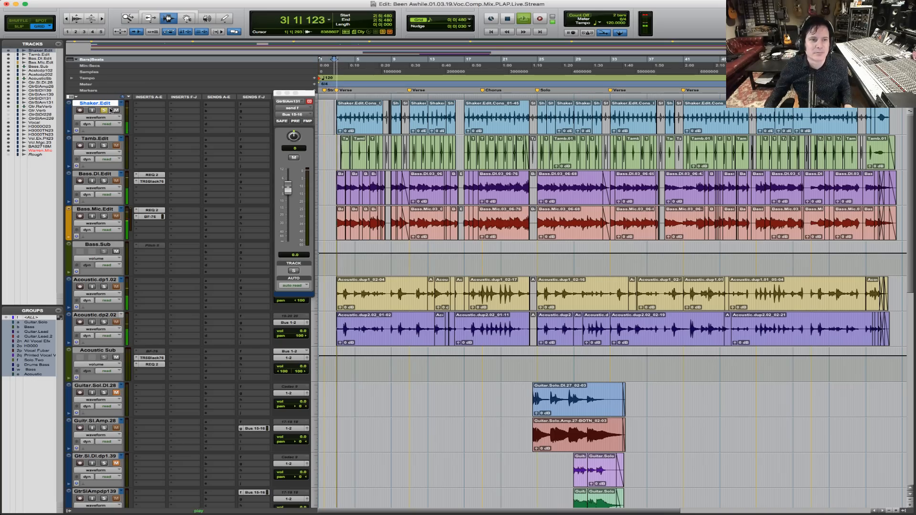
Stop playback and insert the Lo-Fi (mono) plug-in in the first insert slot of the Shaker.Edit track.
{"action": "key", "text": "space"}
{"action": "left_click", "coordinate": [150, 105]}
{"action": "mouse_move", "coordinate": [191, 119]}
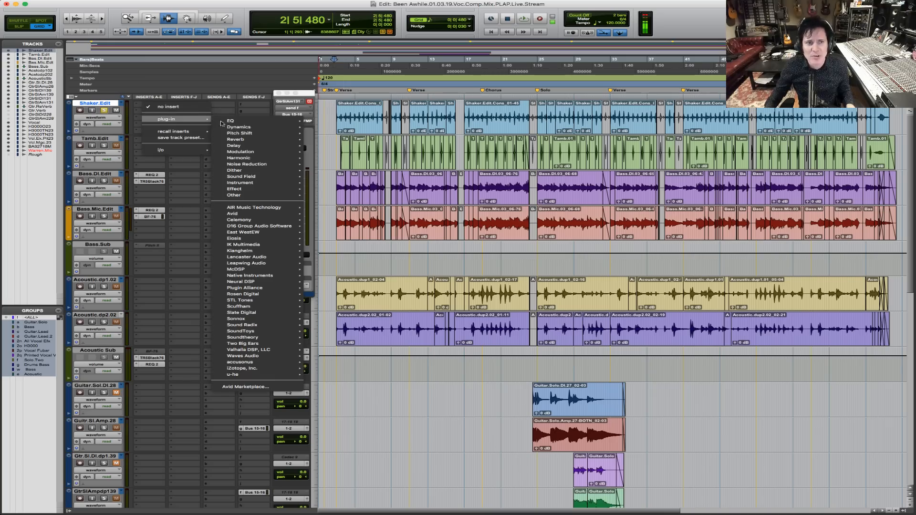
{"action": "mouse_move", "coordinate": [265, 127]}
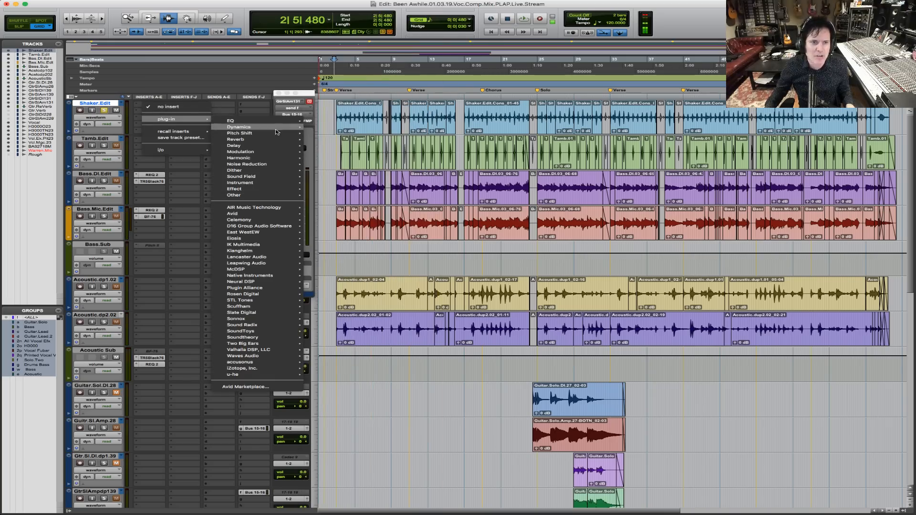
{"action": "mouse_move", "coordinate": [271, 178]}
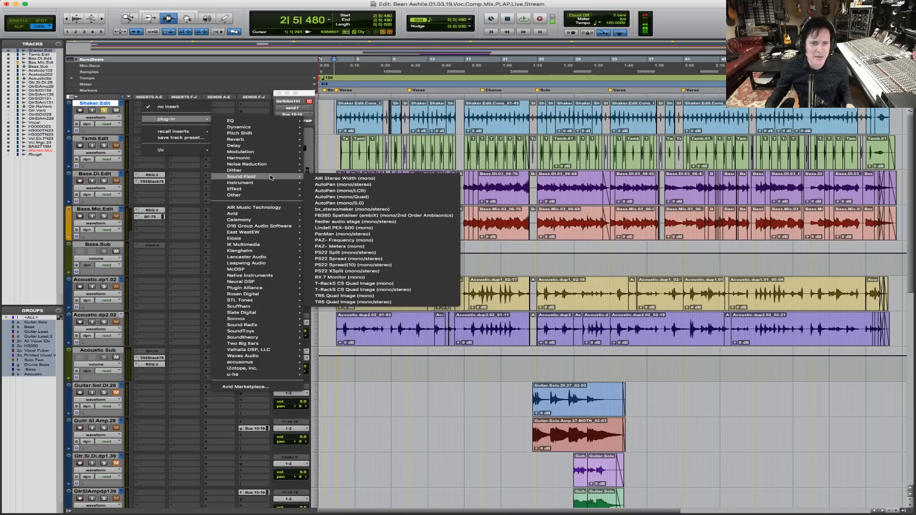
{"action": "mouse_move", "coordinate": [268, 195]}
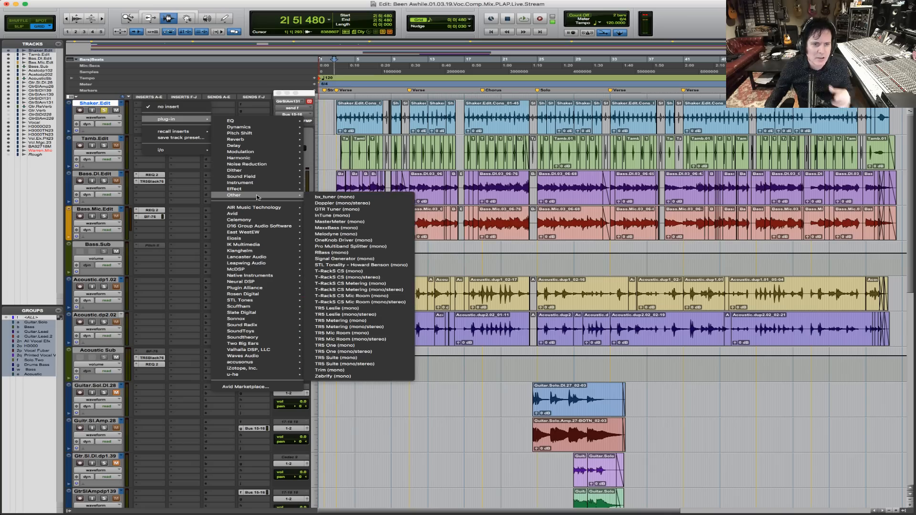
{"action": "mouse_move", "coordinate": [254, 161]}
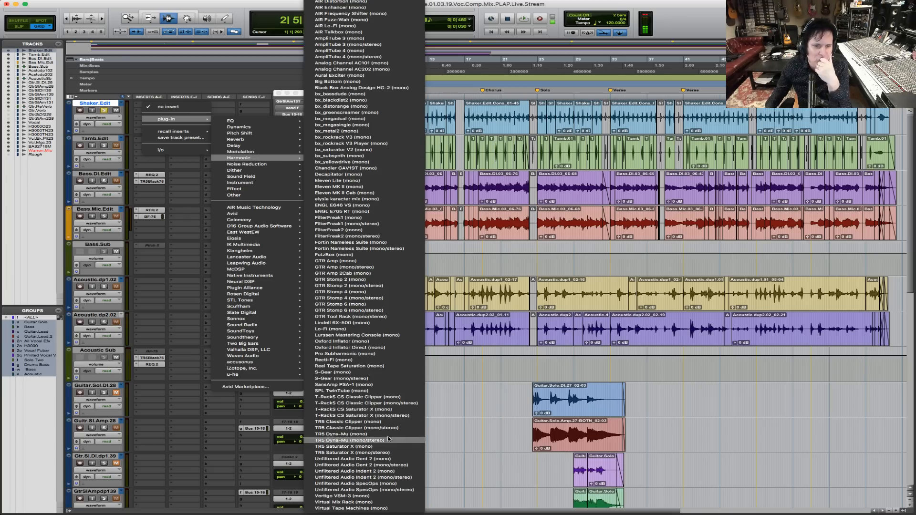
{"action": "left_click", "coordinate": [388, 329]}
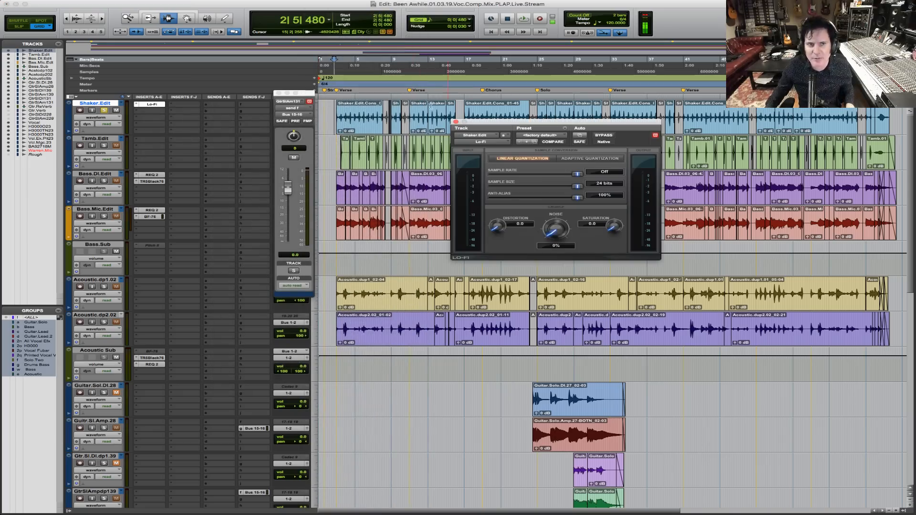
Try Lo-Fi's saturation on the shaker, return it to 0.0, set distortion to 1.9 and compare with bypass during playback.
{"action": "key", "text": "space"}
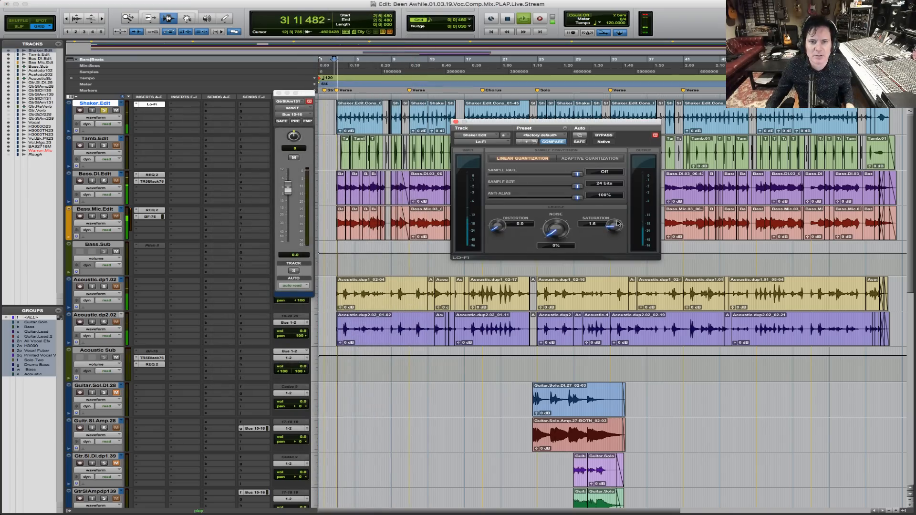
{"action": "left_click_drag", "start_coordinate": [614, 235], "coordinate": [612, 236]}
{"action": "left_click_drag", "start_coordinate": [502, 227], "coordinate": [501, 222]}
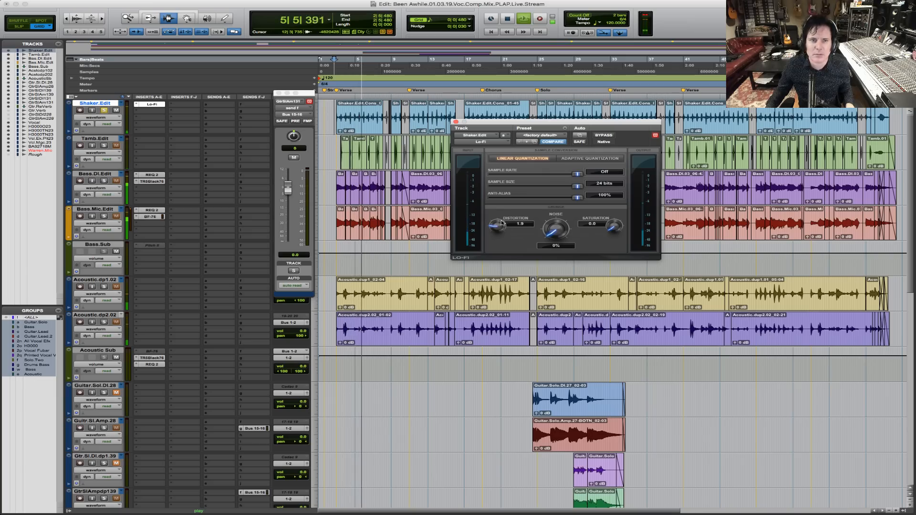
{"action": "left_click", "coordinate": [608, 136]}
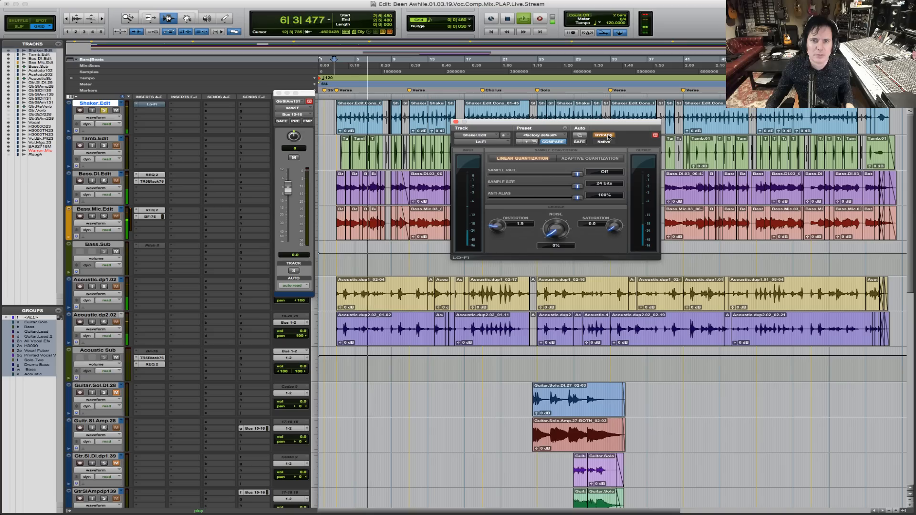
{"action": "left_click", "coordinate": [603, 136]}
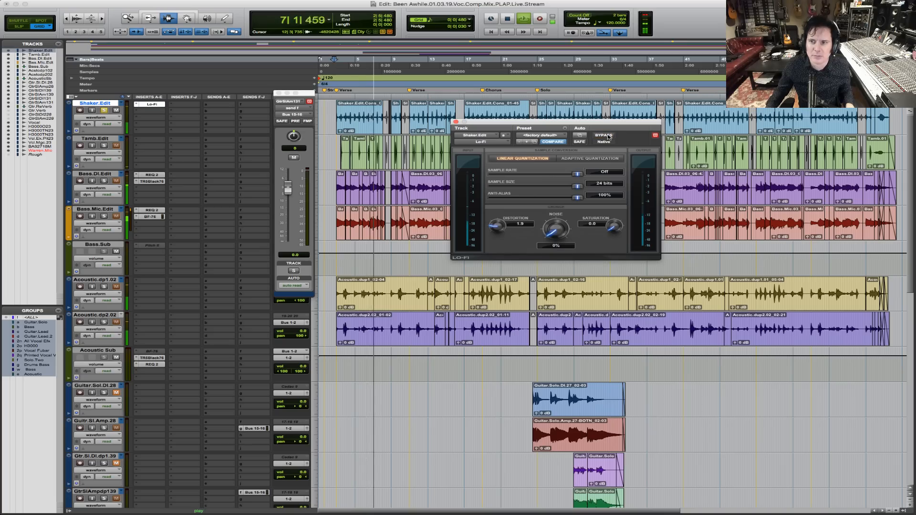
{"action": "key", "text": "space"}
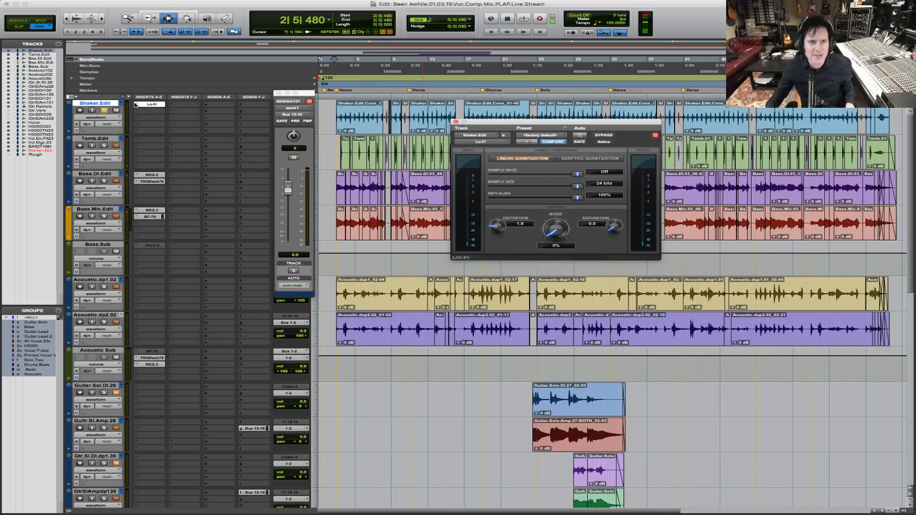
Replace Lo-Fi on the Shaker.Edit track with Decapitator and adjust its Drive during playback.
{"action": "left_click", "coordinate": [136, 104]}
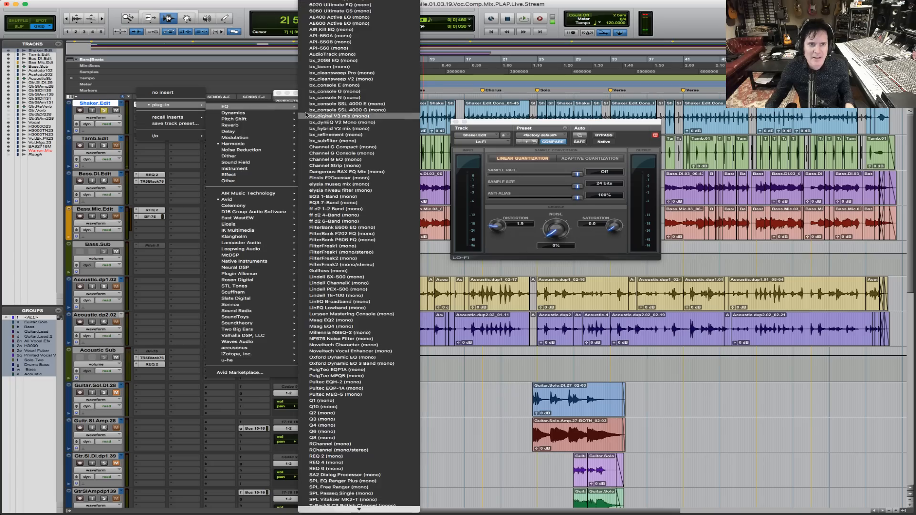
{"action": "mouse_move", "coordinate": [244, 145]}
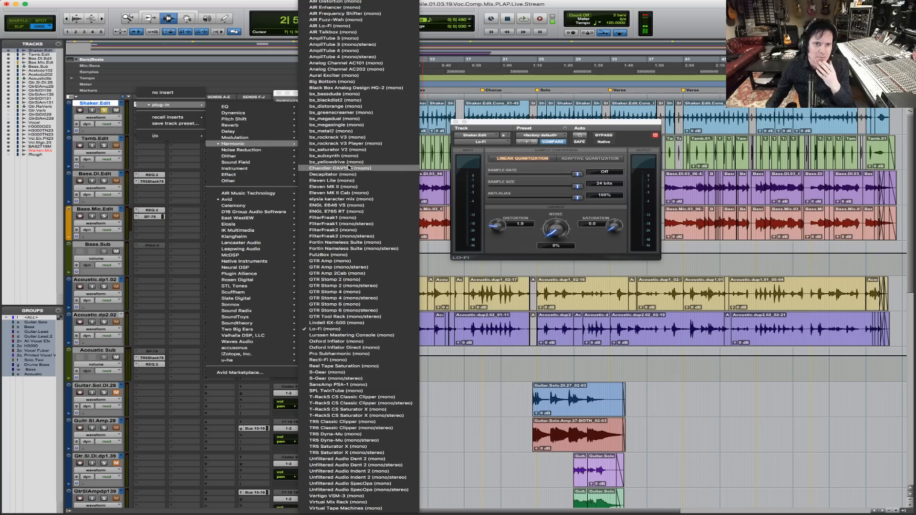
{"action": "left_click", "coordinate": [359, 175]}
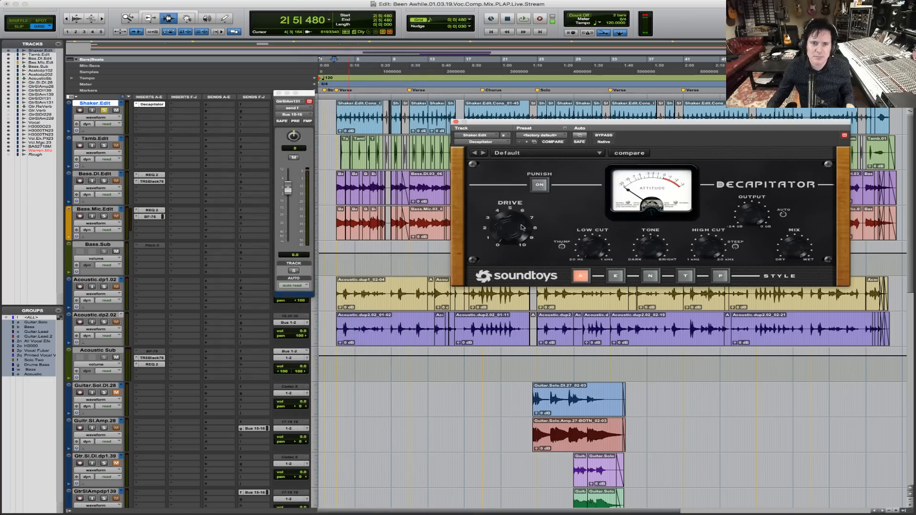
{"action": "key", "text": "space"}
{"action": "left_click_drag", "start_coordinate": [504, 229], "coordinate": [505, 176]}
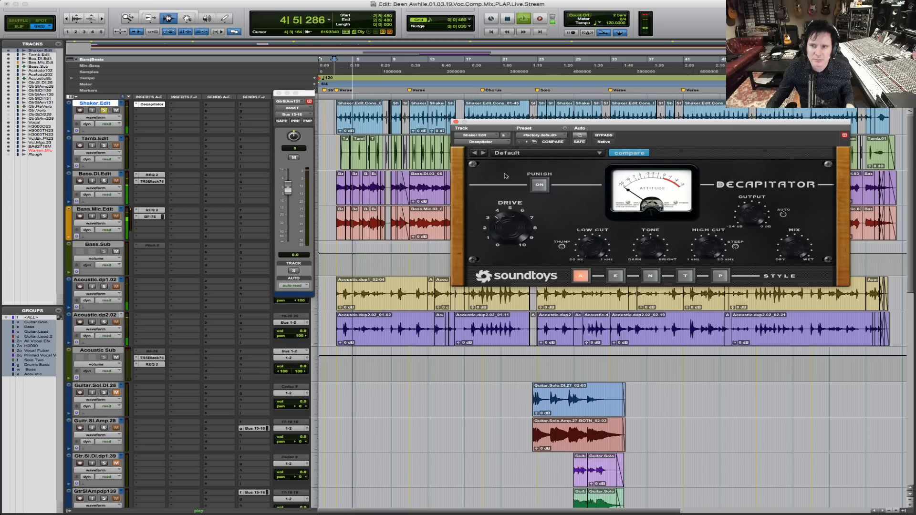
{"action": "key", "text": "space"}
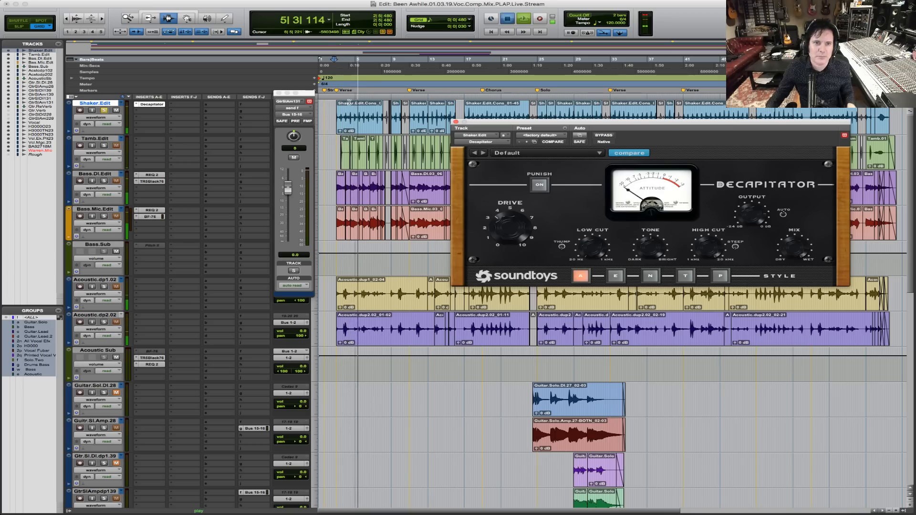
Insert D-Verb (mono) after Decapitator on the Shaker.Edit track and choose its Room 1 algorithm.
{"action": "left_click", "coordinate": [335, 115]}
{"action": "key", "text": "t"}
{"action": "key", "text": "t"}
{"action": "key", "text": "t"}
{"action": "left_click_drag", "start_coordinate": [580, 123], "coordinate": [558, 203]}
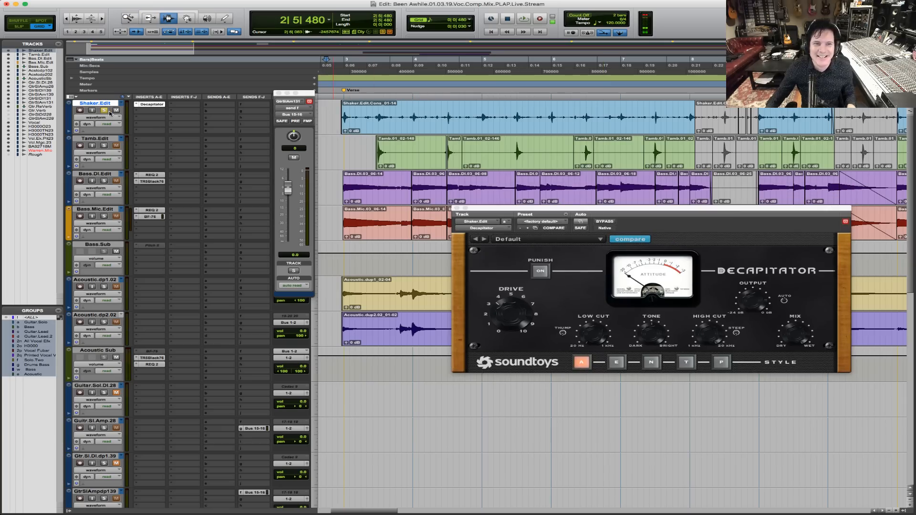
{"action": "left_click", "coordinate": [153, 112]}
{"action": "mouse_move", "coordinate": [177, 126]}
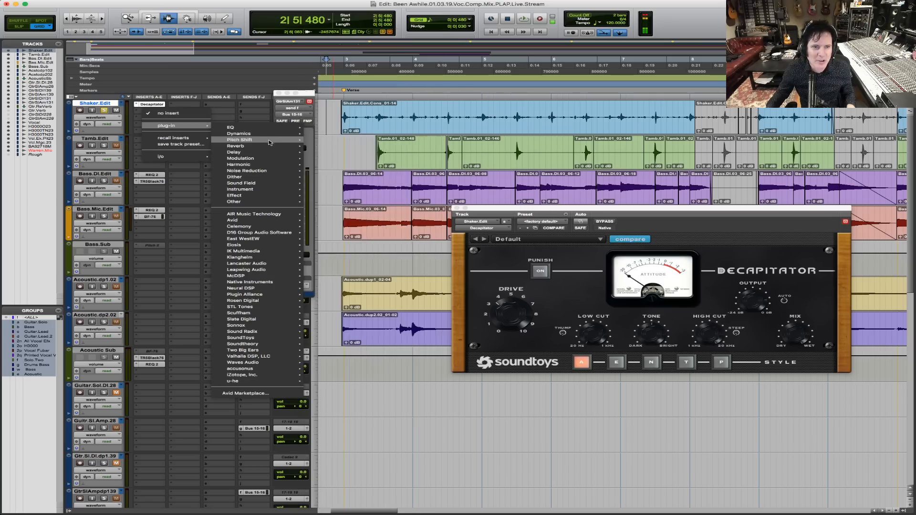
{"action": "mouse_move", "coordinate": [268, 146]}
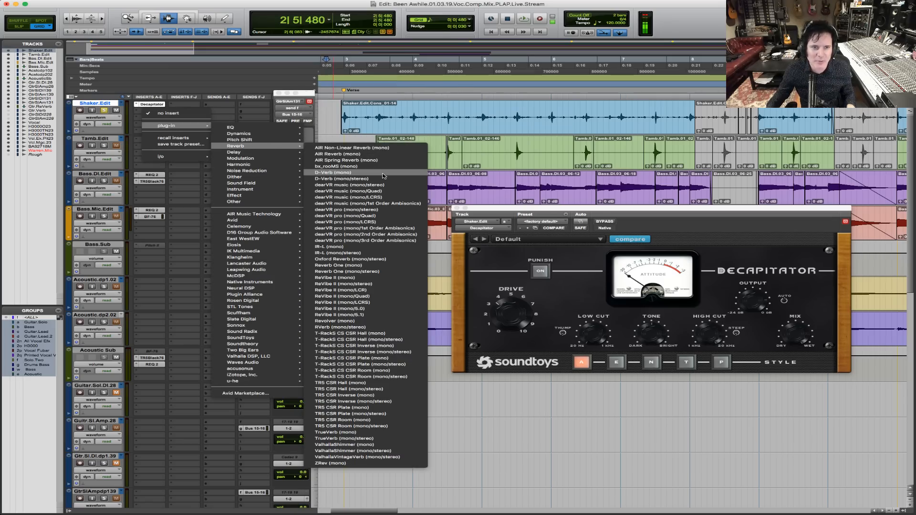
{"action": "left_click", "coordinate": [479, 184]}
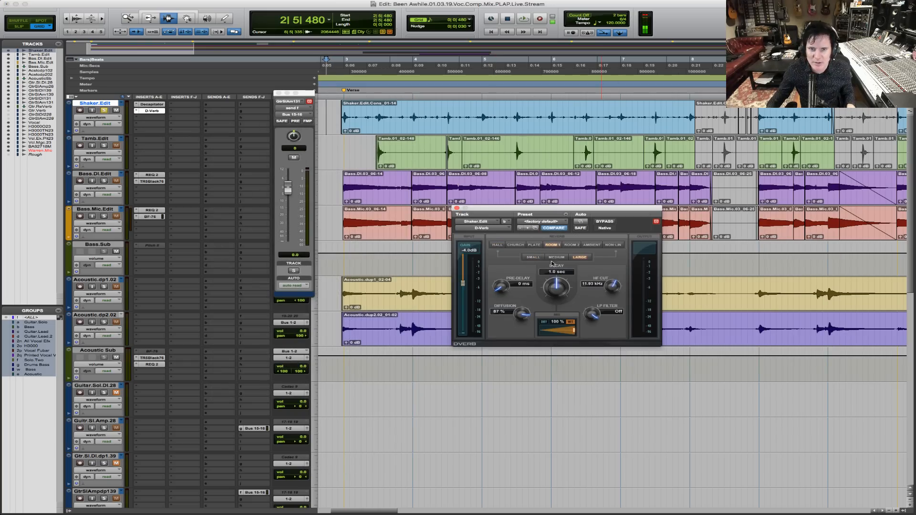
Set the shaker's D-Verb to the Small size and its mix to 42% while auditioning it.
{"action": "key", "text": "space"}
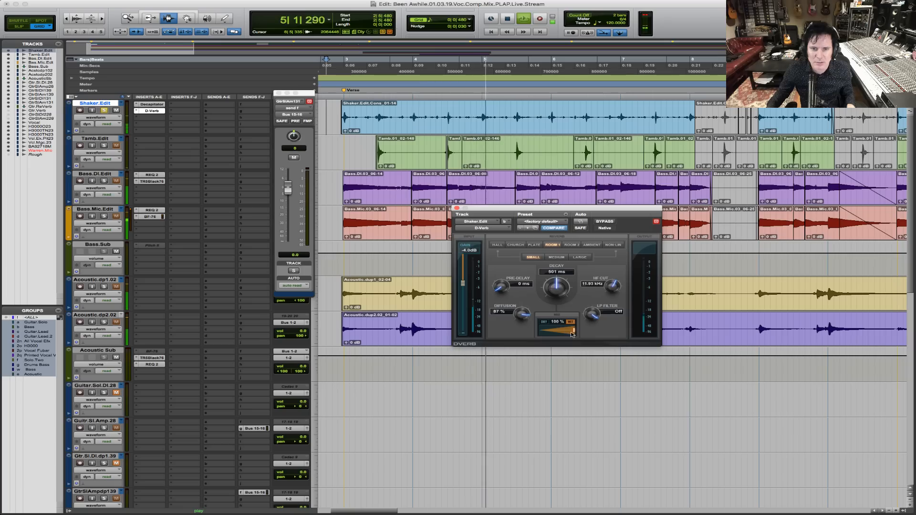
{"action": "left_click_drag", "start_coordinate": [574, 330], "coordinate": [553, 330]}
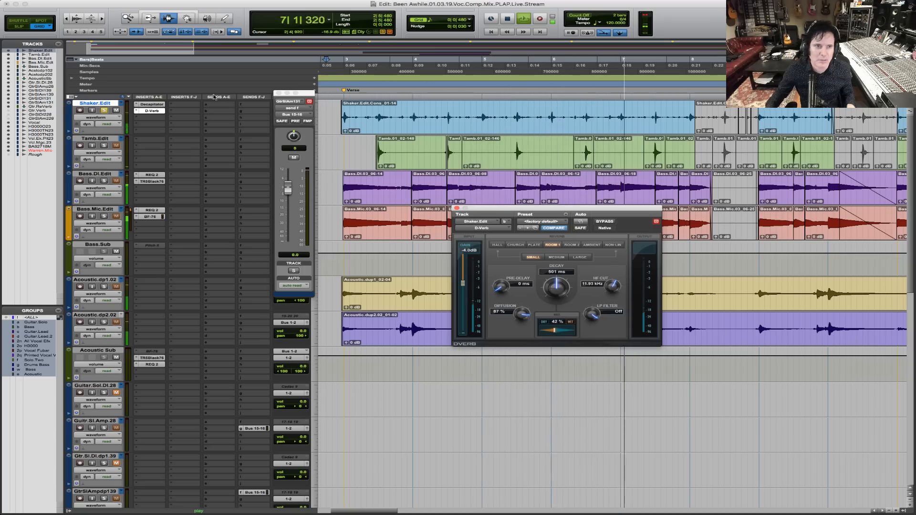
Close the floating send window and raise the Shaker.Edit track's volume to +4.8 dB during playback.
{"action": "left_click", "coordinate": [279, 93]}
{"action": "key", "text": "space"}
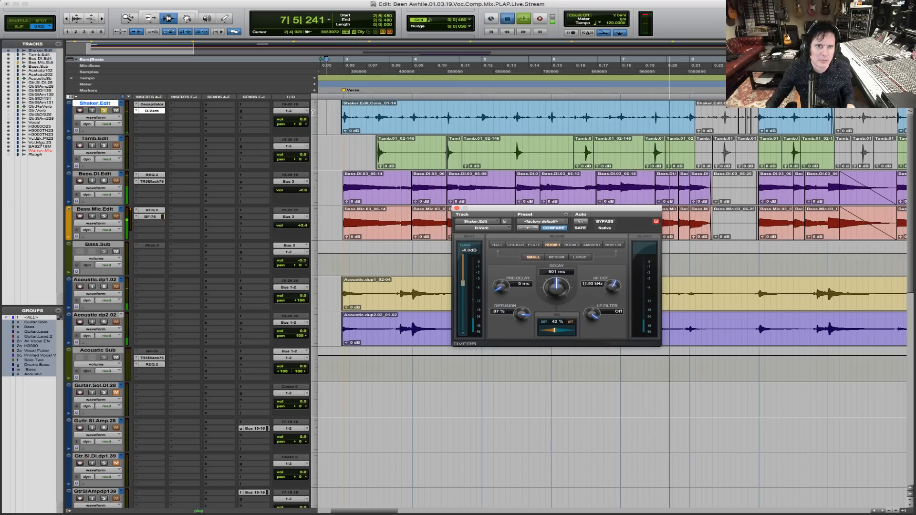
{"action": "key", "text": "space"}
{"action": "left_click_drag", "start_coordinate": [301, 120], "coordinate": [302, 117]}
Audition the shaker hit at 4|1|000 and play the mix without the shaker solo from 2|6|480, just before the first verse.
{"action": "left_click_drag", "start_coordinate": [374, 117], "coordinate": [700, 123]}
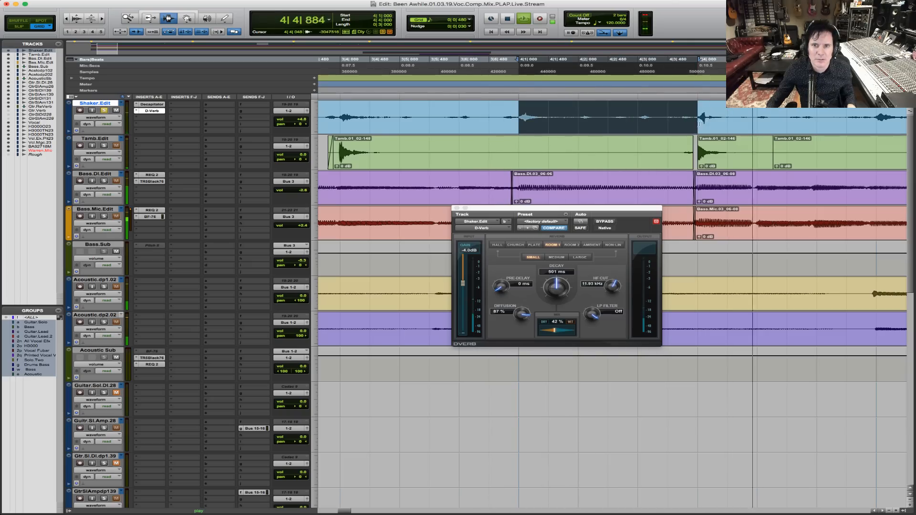
{"action": "key", "text": "space"}
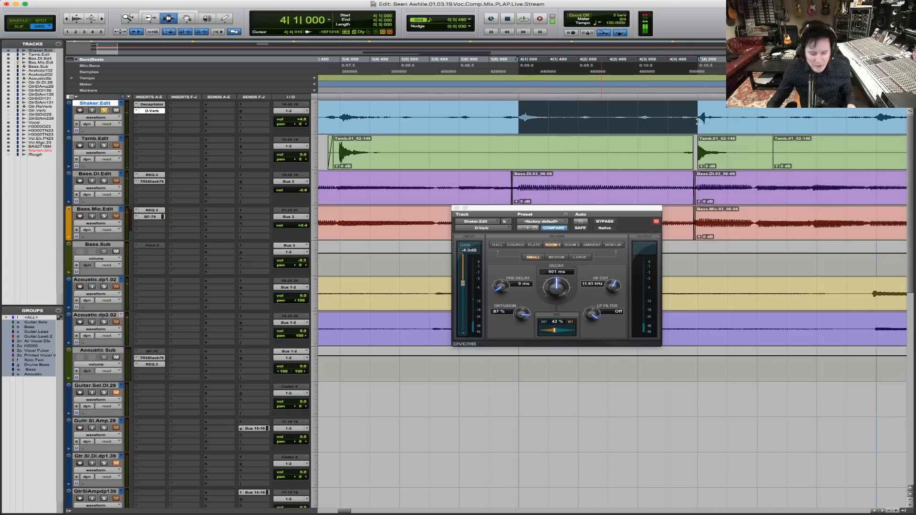
{"action": "key", "text": "r"}
{"action": "key", "text": "r"}
{"action": "left_click", "coordinate": [490, 118]}
{"action": "key", "text": "space"}
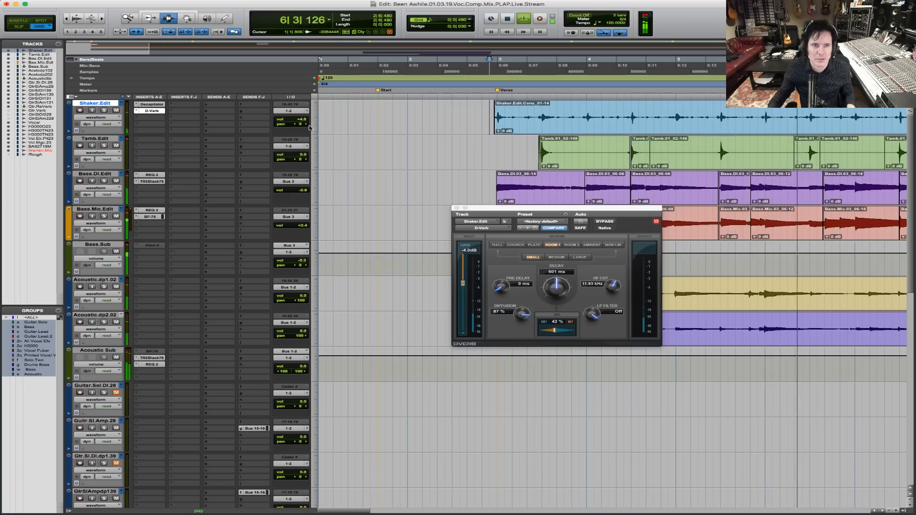
Copy Decapitator and D-Verb from Shaker.Edit to the Tamb.Edit track and audition the tambourine in solo from 3|2|480.
{"action": "key", "text": "space"}
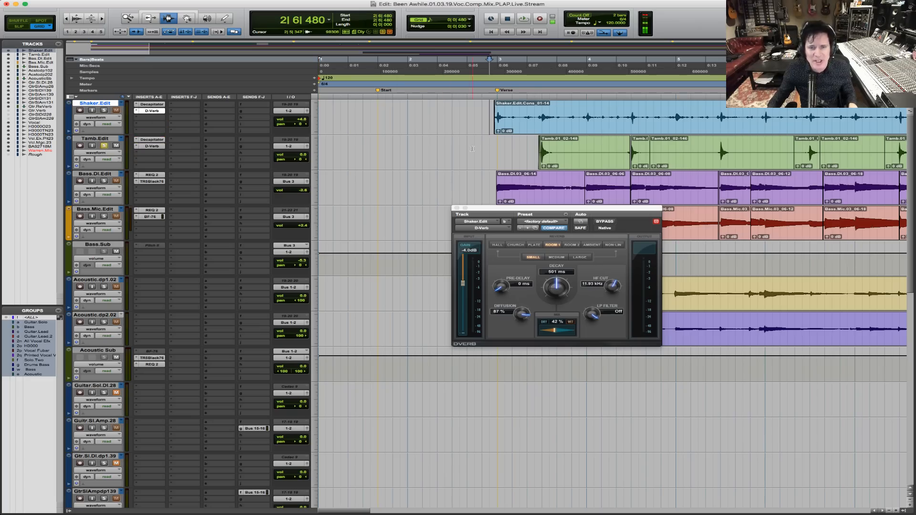
{"action": "left_click", "coordinate": [521, 144]}
{"action": "key", "text": "space"}
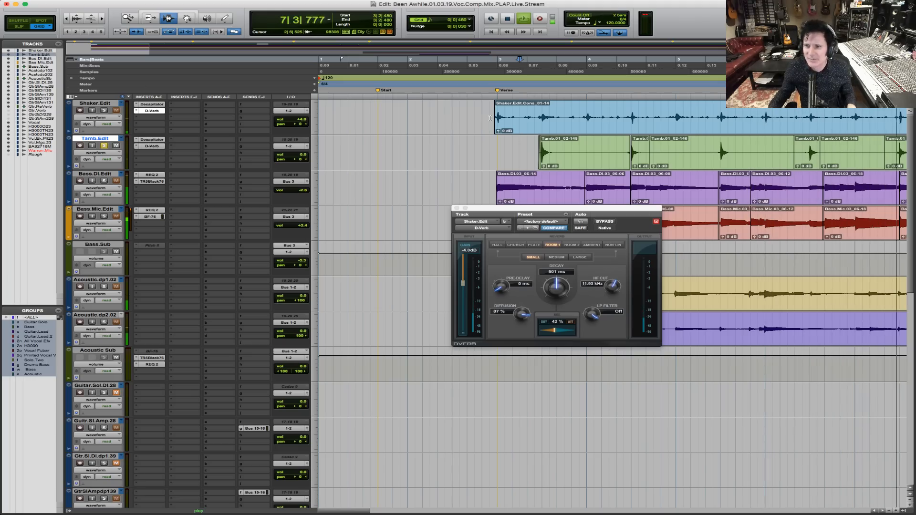
{"action": "key", "text": "space"}
Place the edit cursor in bar 18 of the Tamb.Edit track, shortly before the Chorus marker.
{"action": "key", "text": "r"}
{"action": "key", "text": "r"}
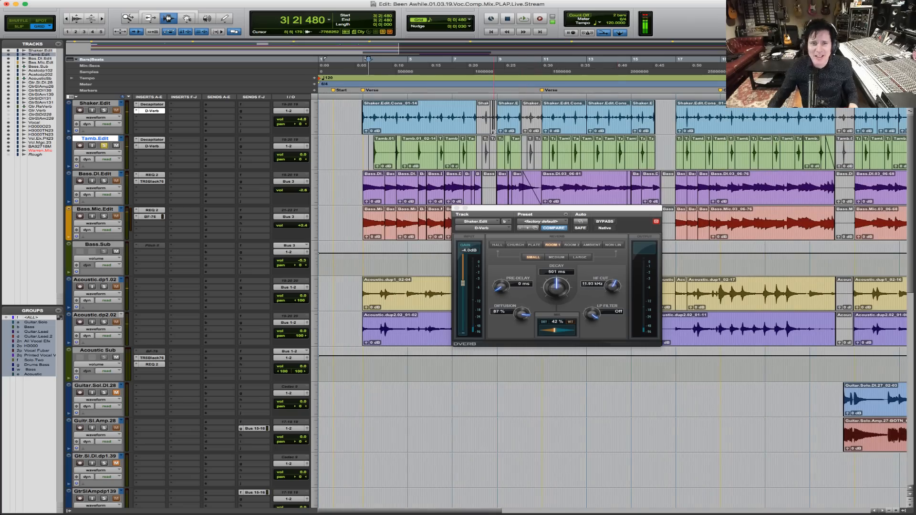
{"action": "left_click", "coordinate": [536, 151]}
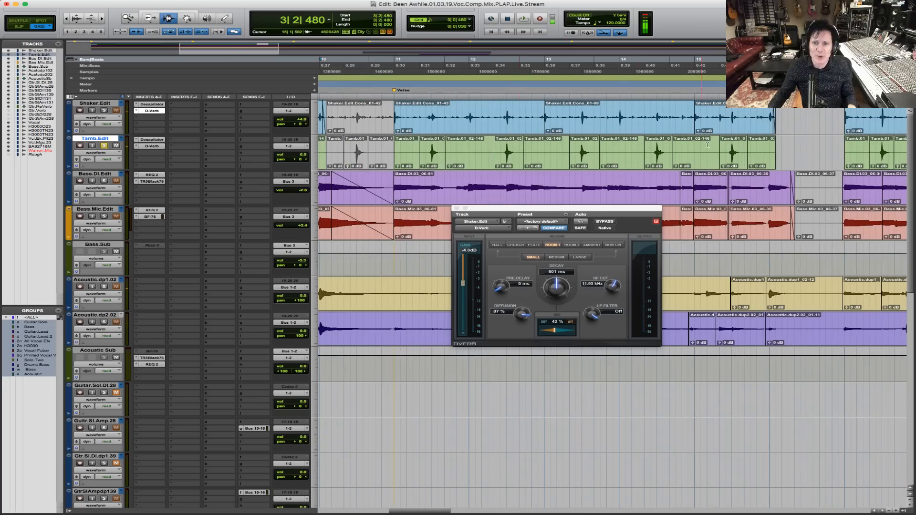
{"action": "key", "text": "r"}
{"action": "key", "text": "r"}
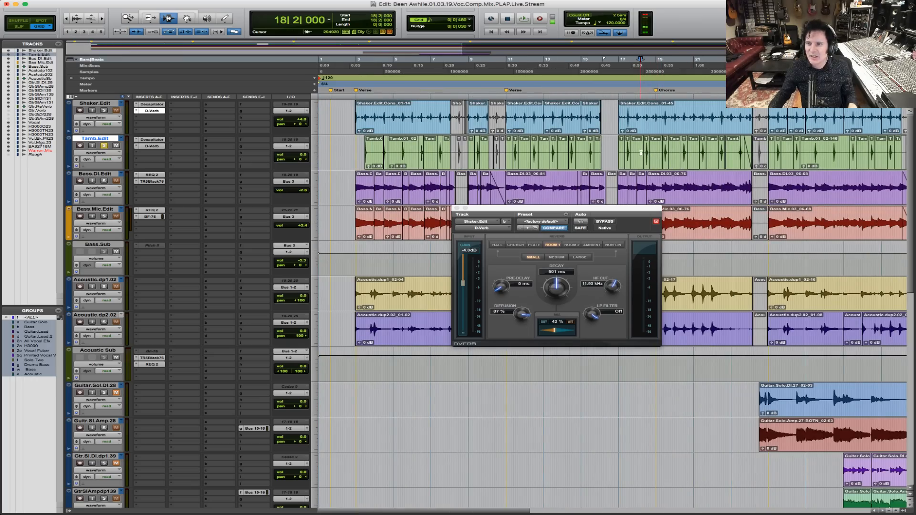
{"action": "left_click", "coordinate": [744, 149]}
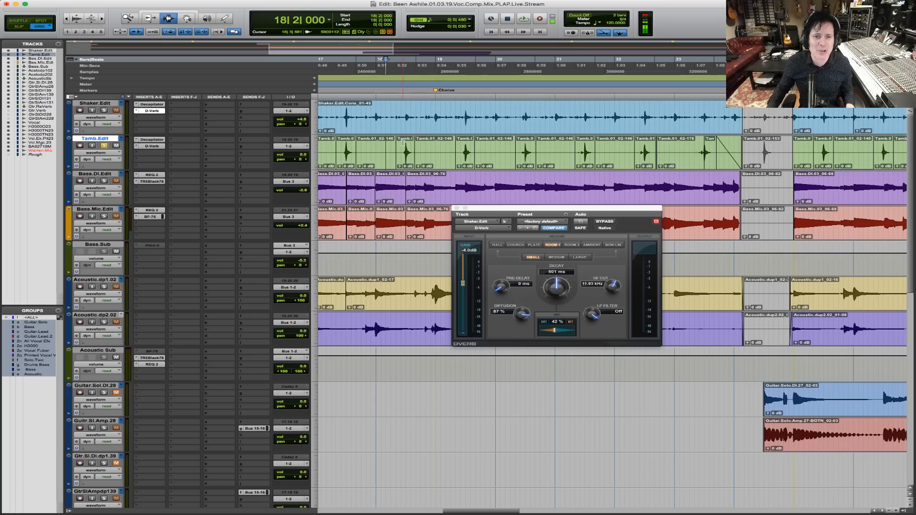
Play from 18|3|480 and add the Shaker.Edit track, both bass tracks and both acoustic guitar tracks to the tambourine solo.
{"action": "key", "text": "space"}
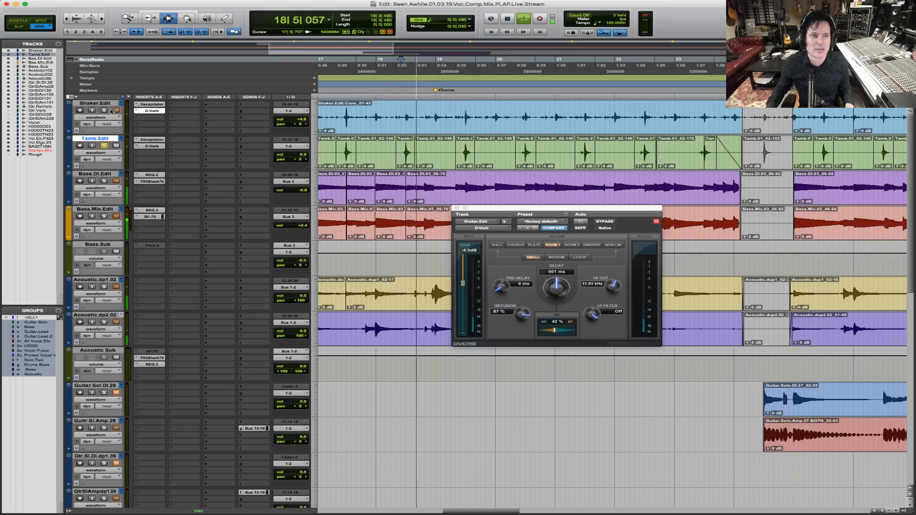
{"action": "left_click", "coordinate": [104, 181]}
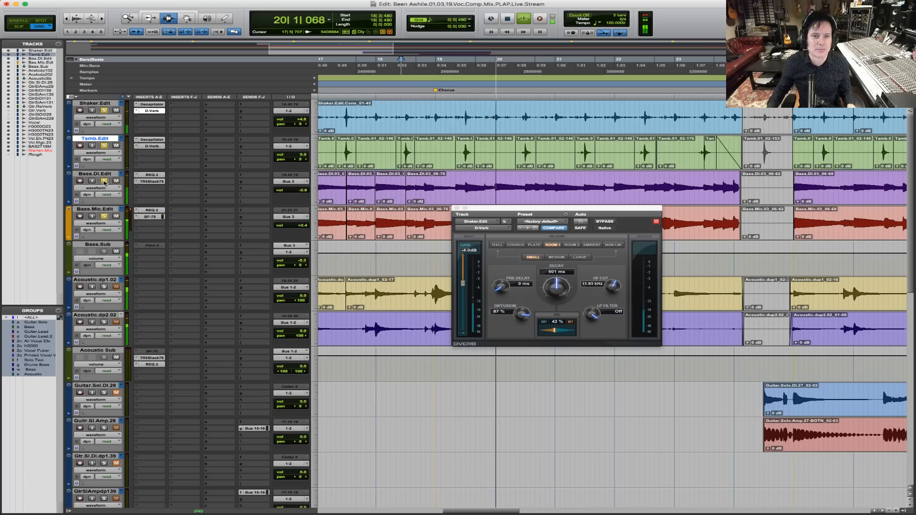
{"action": "left_click", "coordinate": [104, 286]}
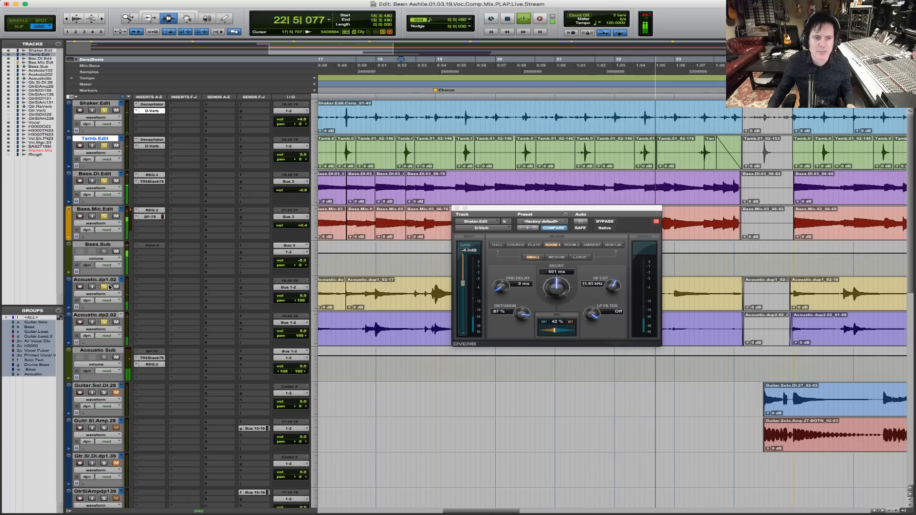
Stop playback, clear the track solos and close Shaker.Edit's D-Verb.
{"action": "key", "text": "space"}
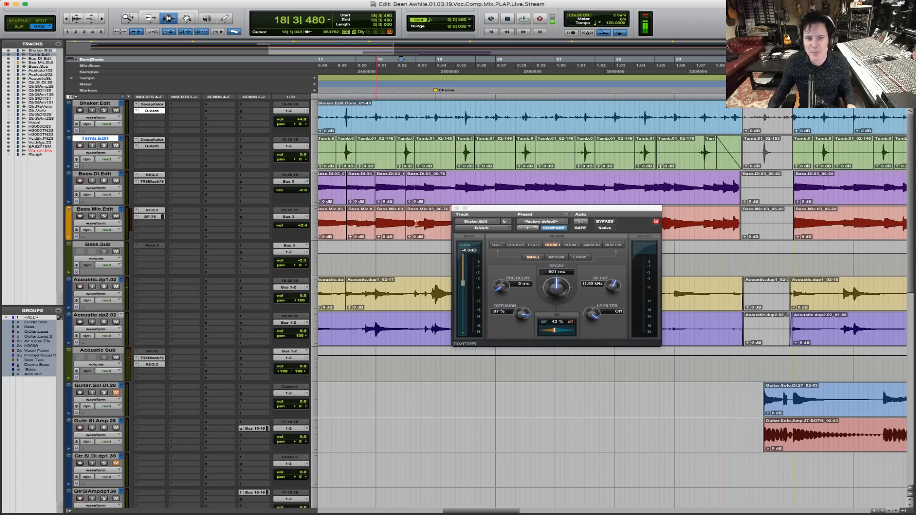
{"action": "left_click", "coordinate": [457, 209]}
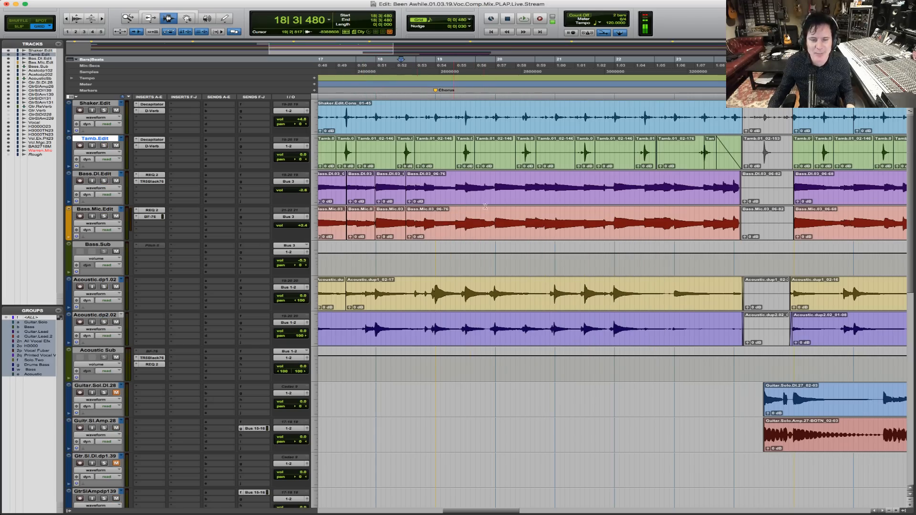
Place the edit cursor at 2|1|000 at the start of the Vocal track.
{"action": "scroll", "coordinate": [485, 226], "scroll_direction": "down", "scroll_amount": 6}
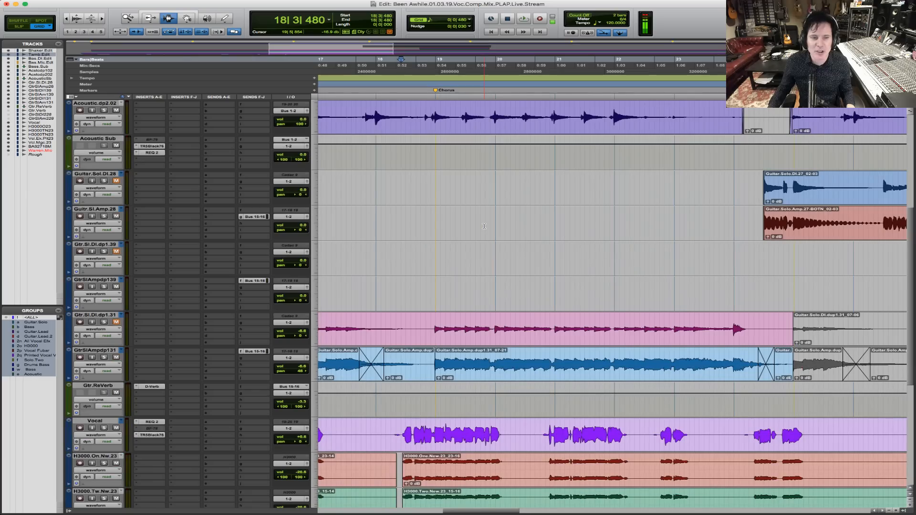
{"action": "scroll", "coordinate": [484, 227], "scroll_direction": "down", "scroll_amount": 4}
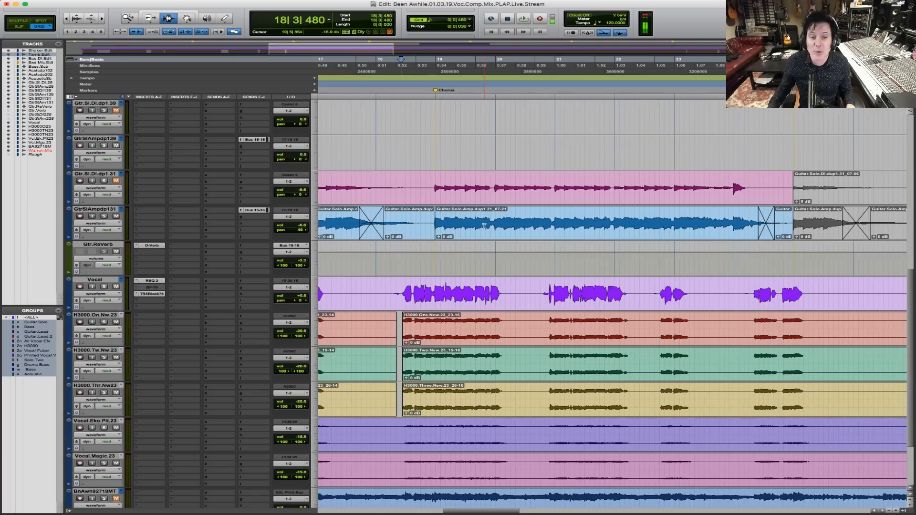
{"action": "scroll", "coordinate": [484, 226], "scroll_direction": "down", "scroll_amount": 3}
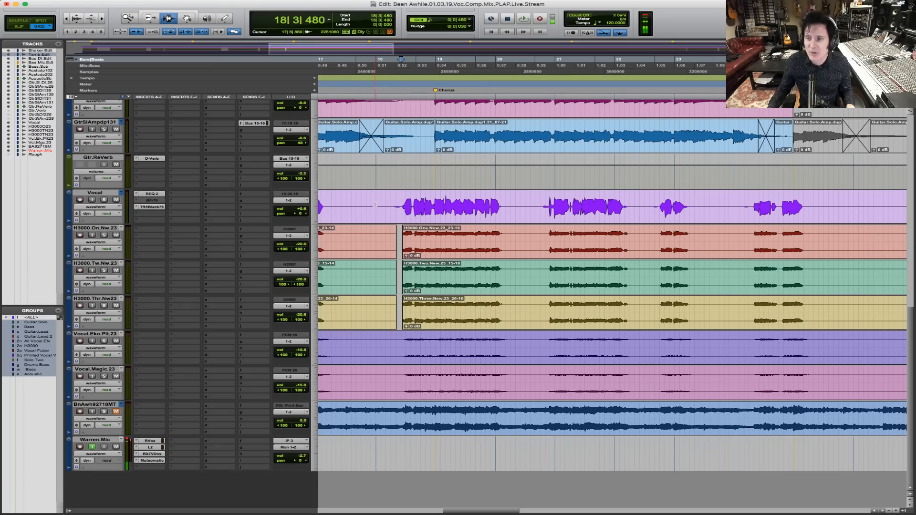
{"action": "key", "text": "r"}
{"action": "key", "text": "r"}
{"action": "key", "text": "r"}
{"action": "key", "text": "r"}
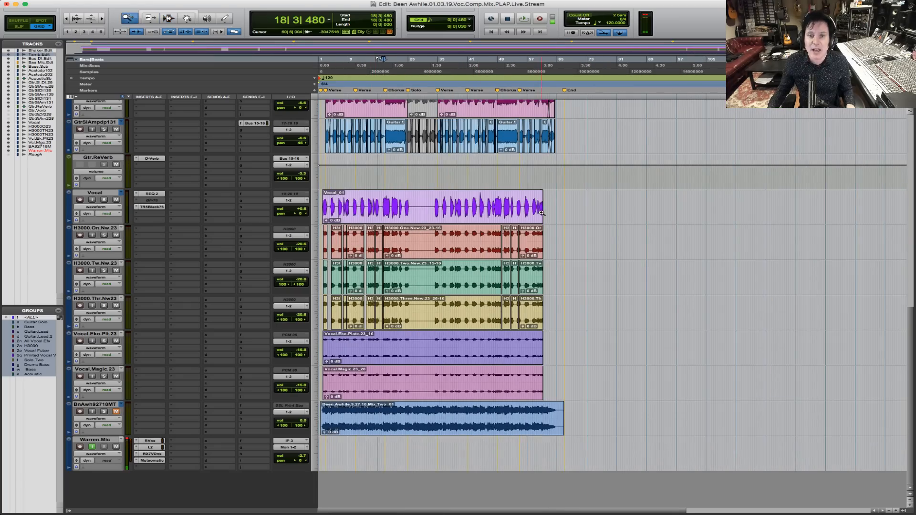
{"action": "left_click", "coordinate": [330, 205]}
{"action": "left_click", "coordinate": [329, 207]}
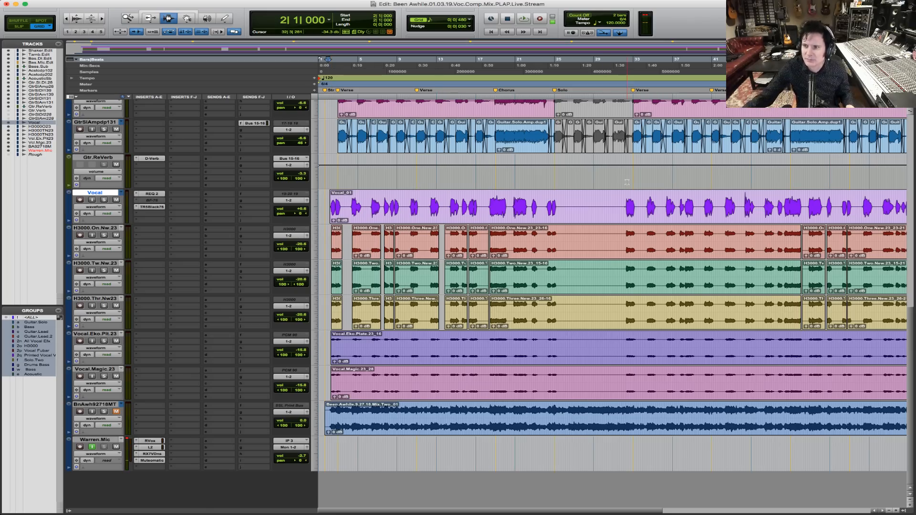
Play the full mix from 2|1|000 through the verses to judge the percussion against the vocal and guitars.
{"action": "key", "text": "space"}
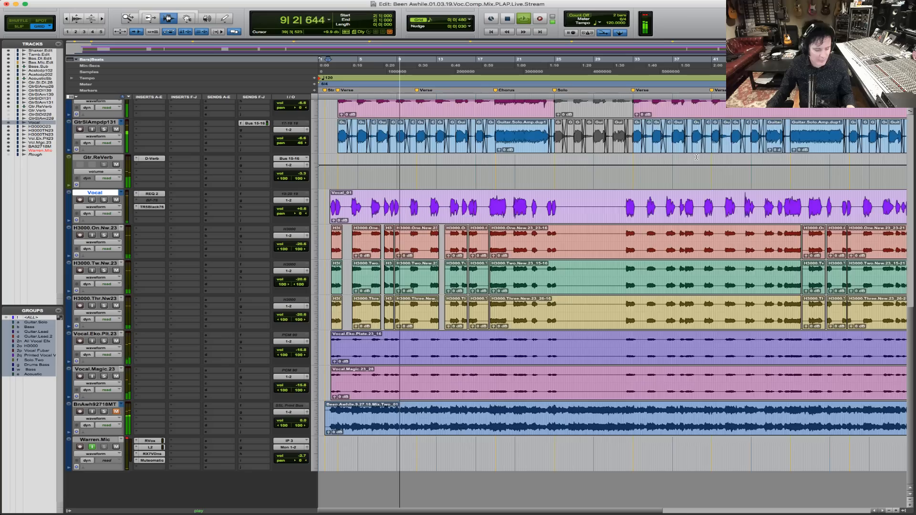
{"action": "key", "text": "super+bracketleft"}
{"action": "key", "text": "space"}
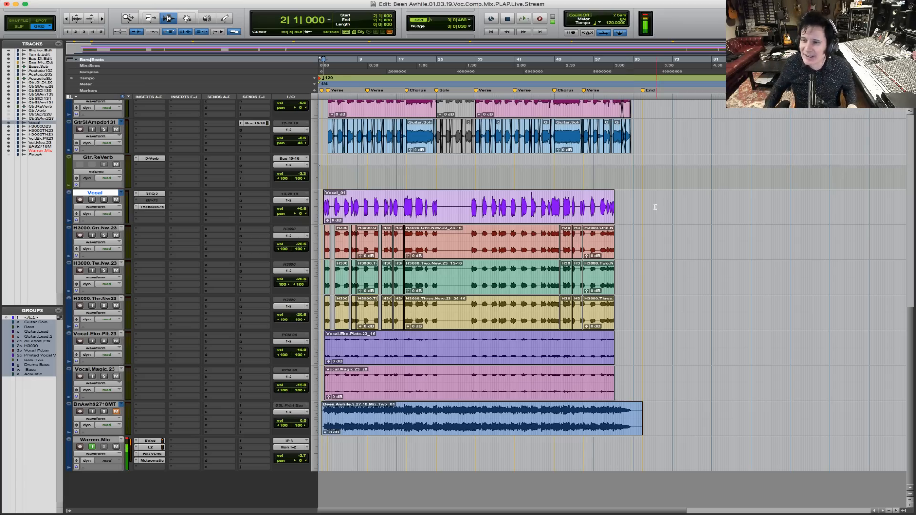
{"action": "key", "text": "F5"}
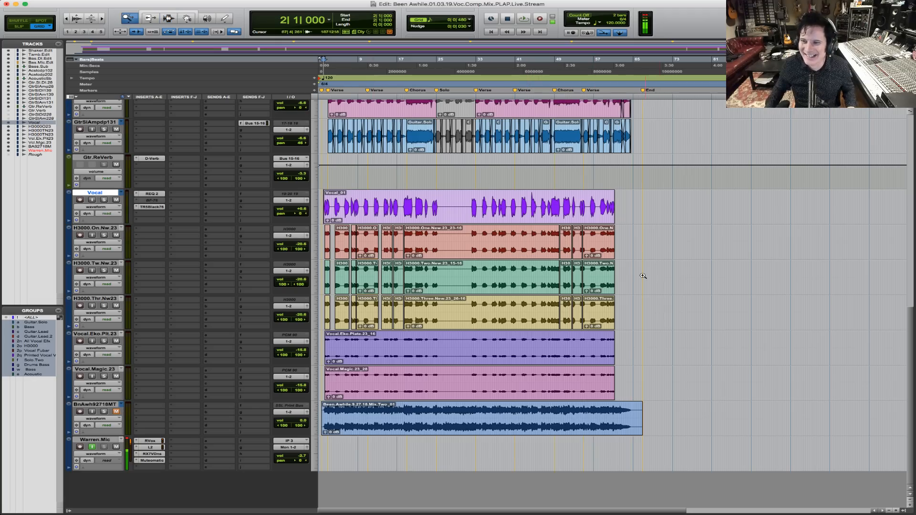
{"action": "left_click_drag", "start_coordinate": [692, 294], "coordinate": [318, 260]}
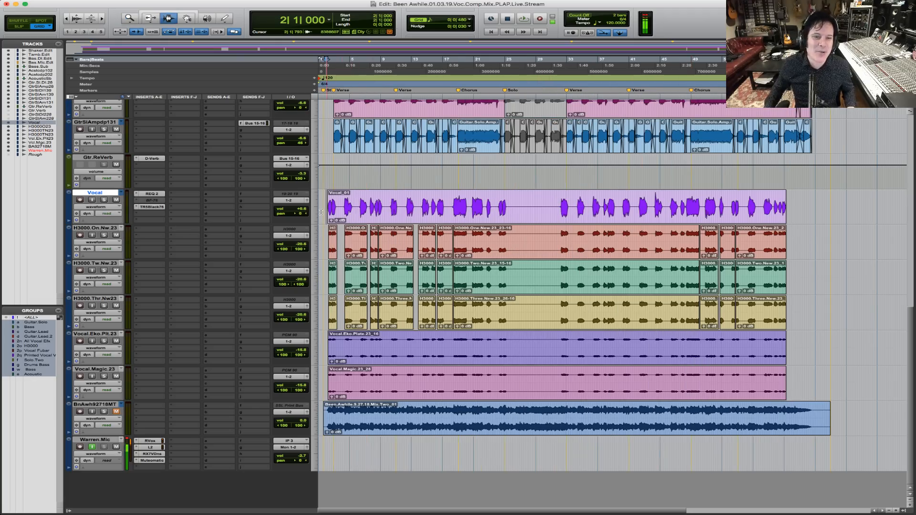
Replay the opening bars of the full mix twice from 2|1|000.
{"action": "key", "text": "space"}
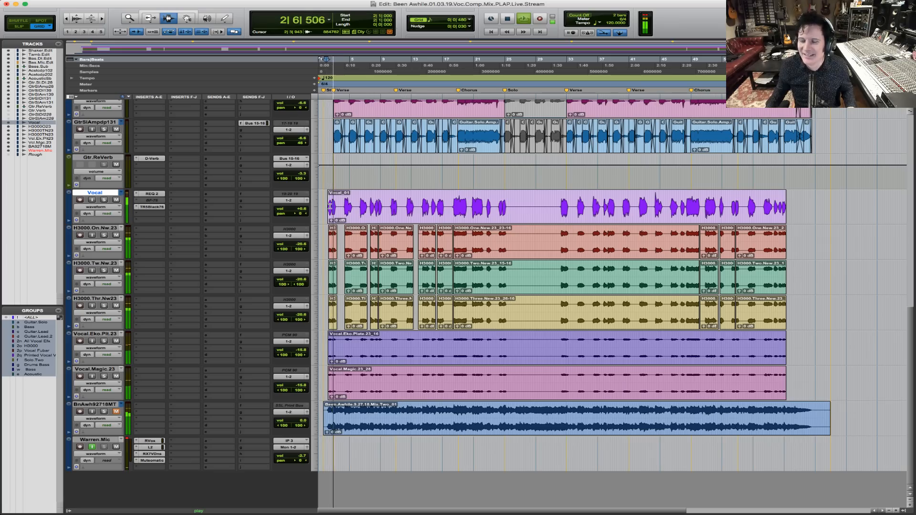
{"action": "key", "text": "space"}
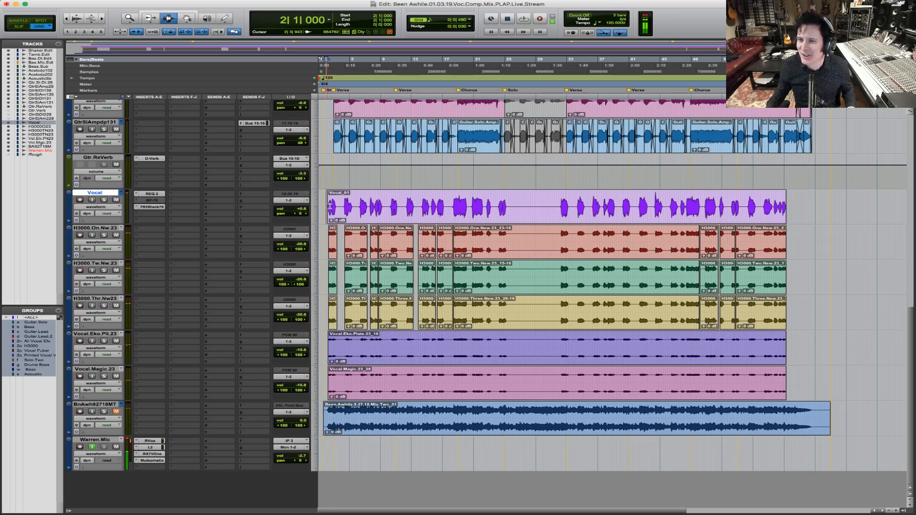
{"action": "key", "text": "space"}
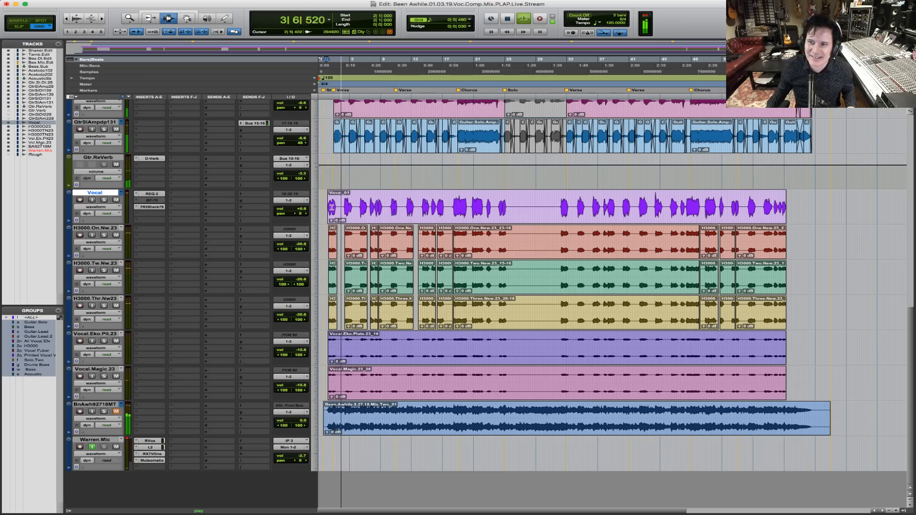
{"action": "key", "text": "space"}
Open the D-Verb on Tamb.Edit and play the full mix from 2|1|000 into the first verse.
{"action": "scroll", "coordinate": [456, 230], "scroll_direction": "up", "scroll_amount": 5}
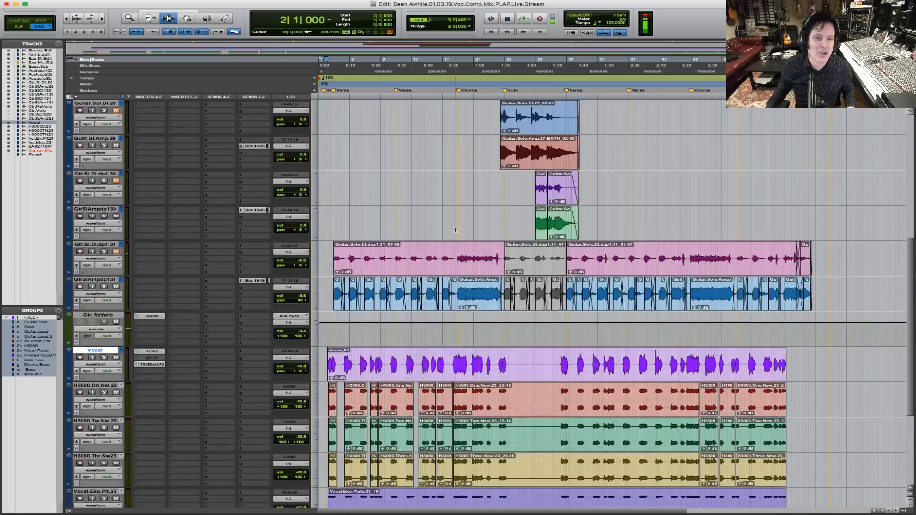
{"action": "scroll", "coordinate": [455, 230], "scroll_direction": "up", "scroll_amount": 6}
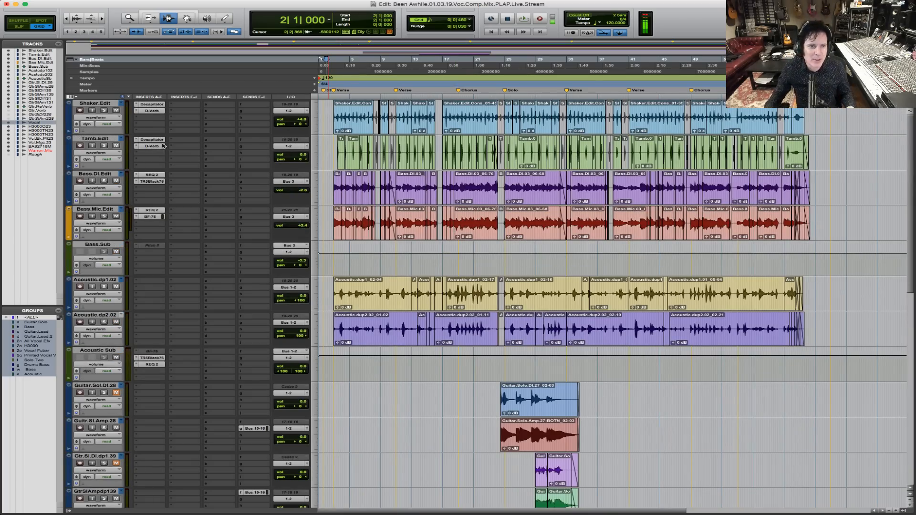
{"action": "left_click", "coordinate": [151, 146]}
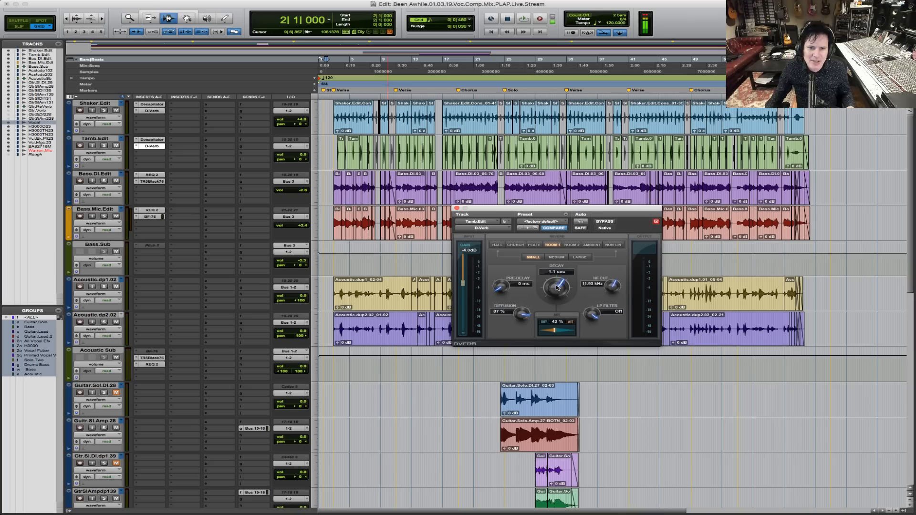
{"action": "key", "text": "space"}
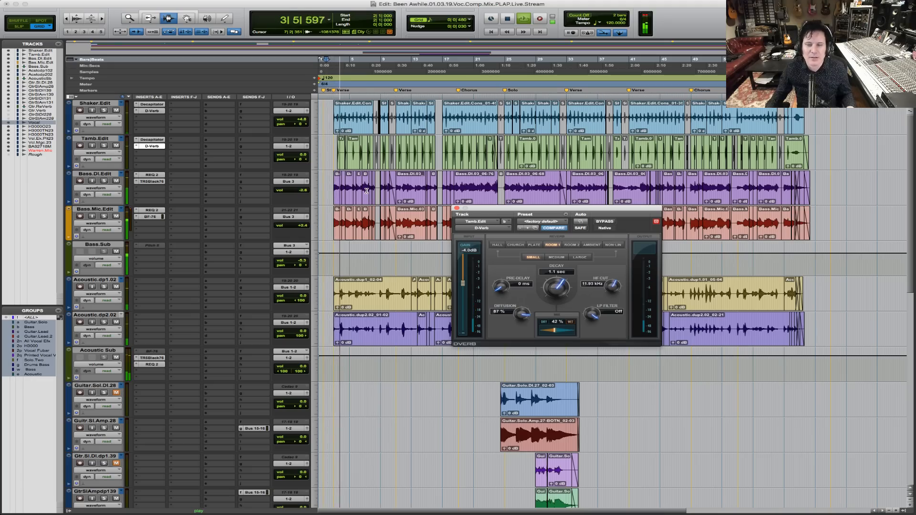
{"action": "key", "text": "space"}
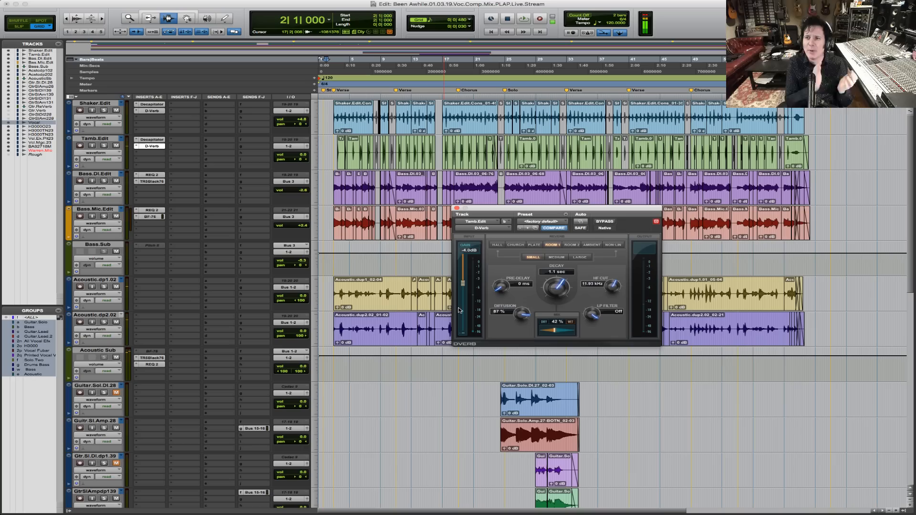
Close Tamb.Edit's D-Verb, place the edit cursor at 2|1|000 on the bass tracks and start playing the mix.
{"action": "key", "text": "F5"}
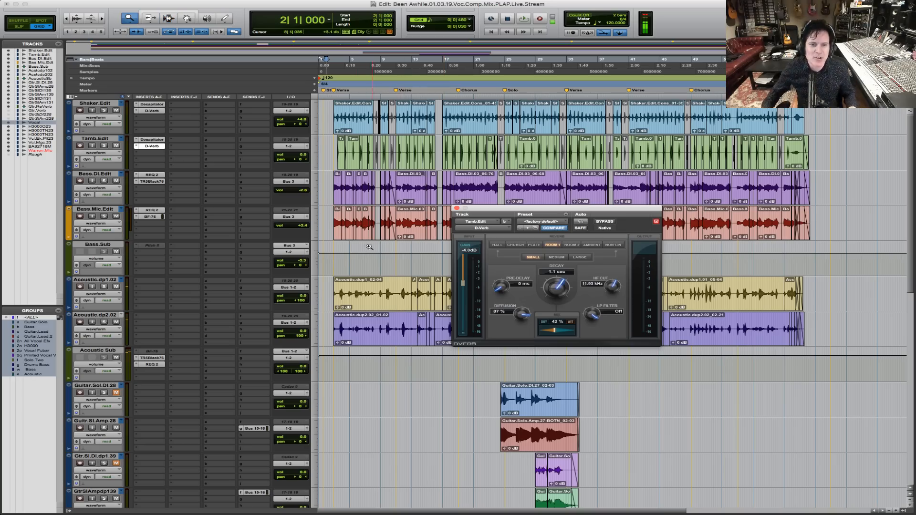
{"action": "left_click_drag", "start_coordinate": [376, 235], "coordinate": [313, 217]}
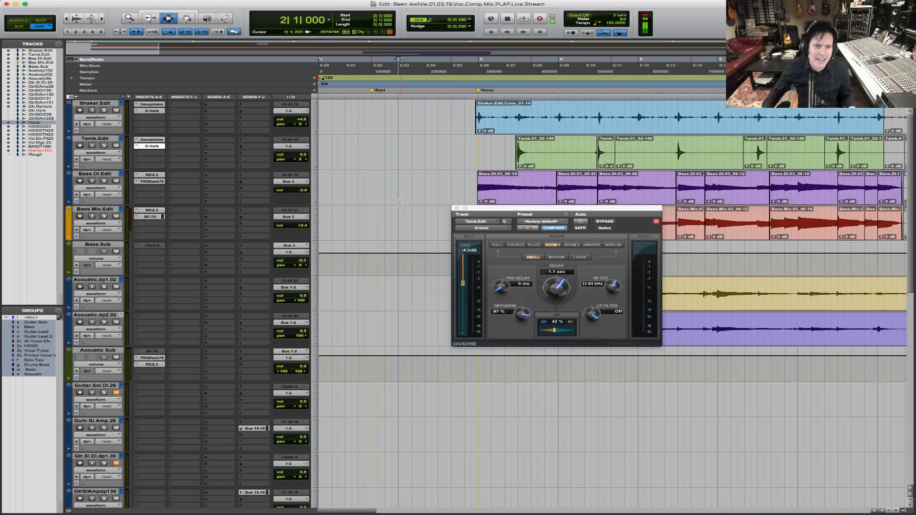
{"action": "left_click", "coordinate": [400, 203]}
{"action": "left_click", "coordinate": [456, 208]}
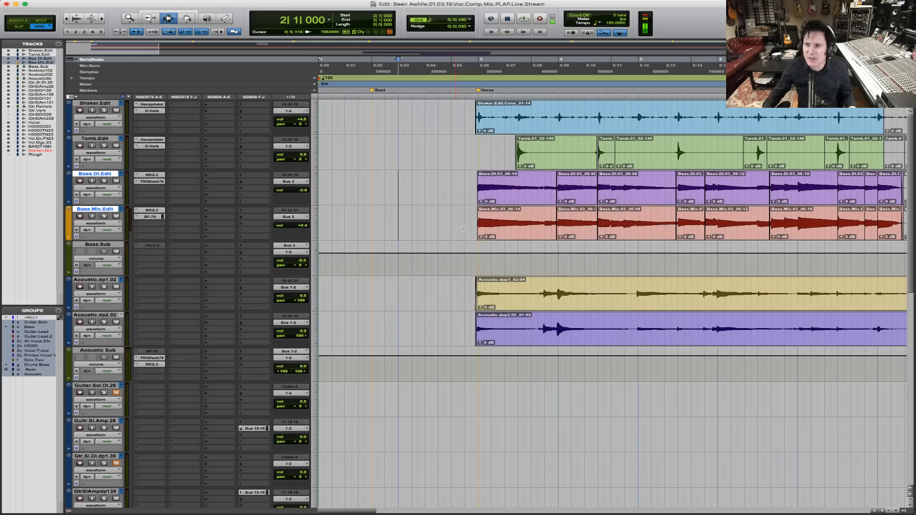
{"action": "key", "text": "space"}
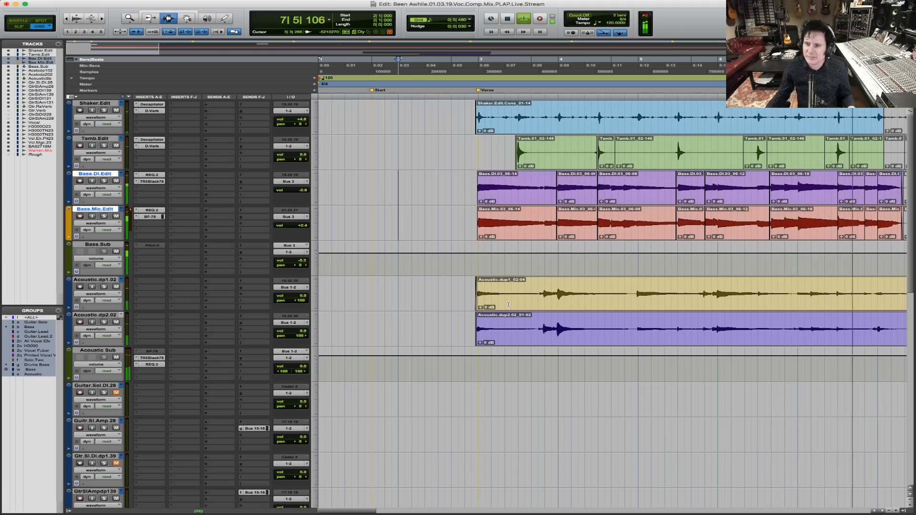
Examine the shaker, tambourine and bass edits between bars 9 and 16 while the full mix keeps playing.
{"action": "key", "text": "super+bracketleft"}
{"action": "key", "text": "super+bracketleft"}
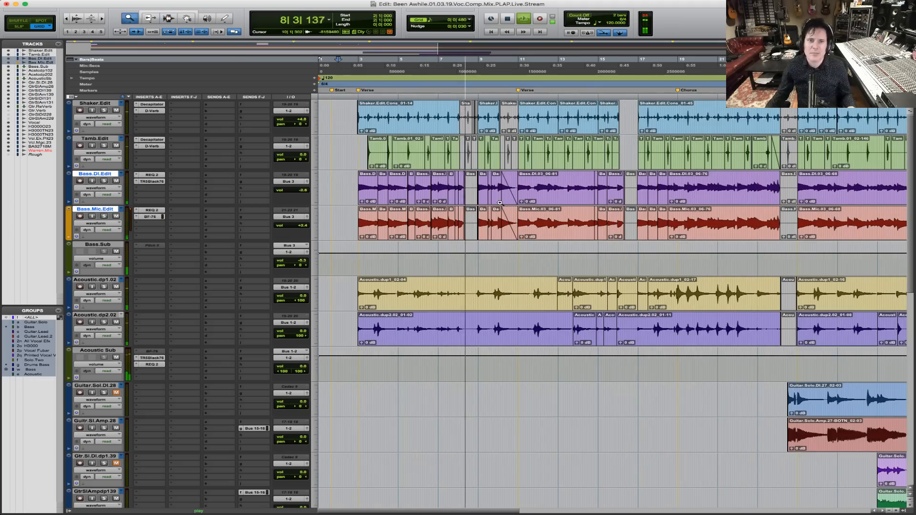
{"action": "key", "text": "F5"}
{"action": "left_click", "coordinate": [530, 215]}
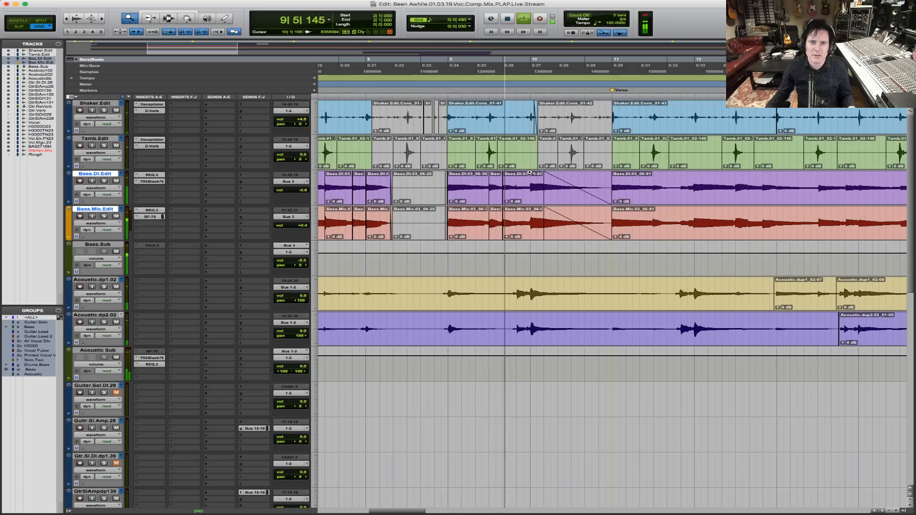
{"action": "left_click", "coordinate": [475, 138]}
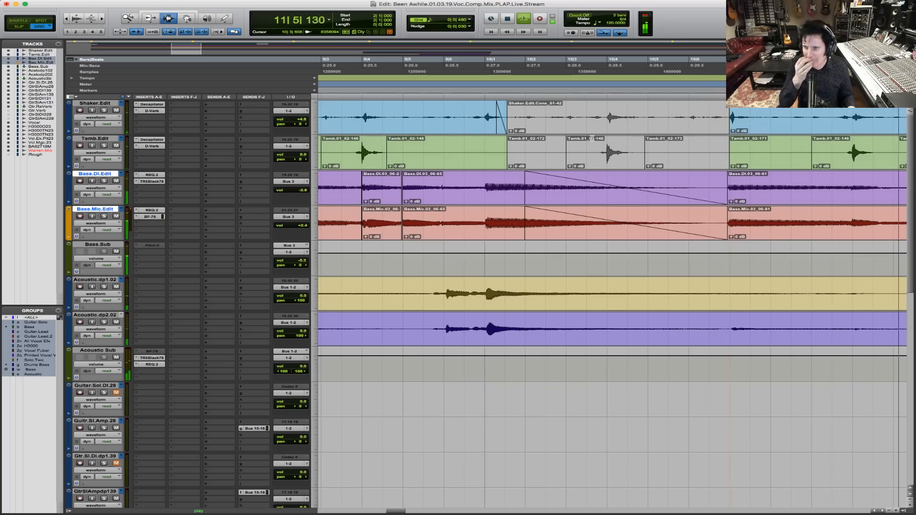
{"action": "key", "text": "r"}
{"action": "key", "text": "r"}
{"action": "key", "text": "r"}
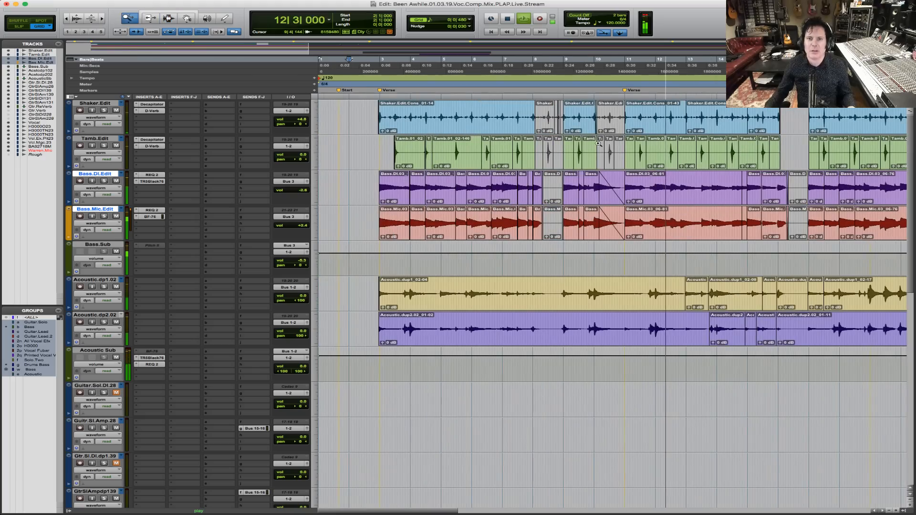
{"action": "key", "text": "F5"}
{"action": "left_click", "coordinate": [881, 139]}
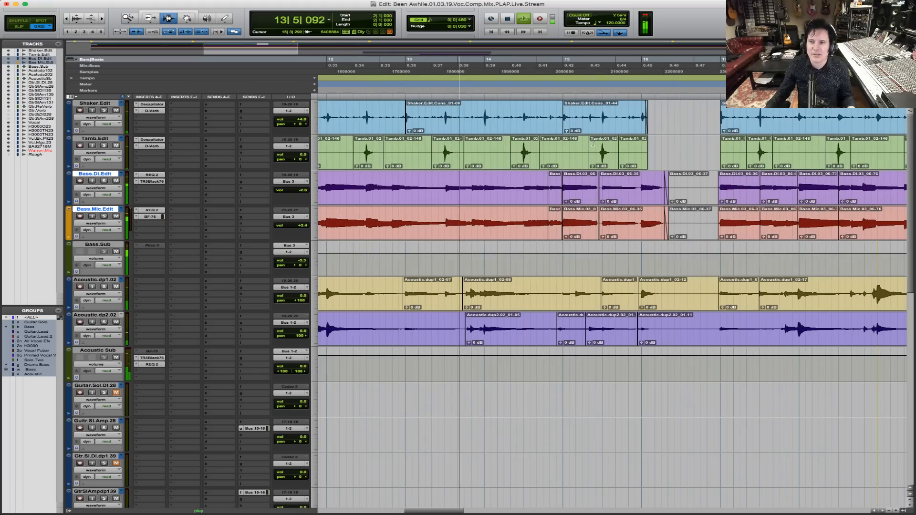
{"action": "key", "text": "space"}
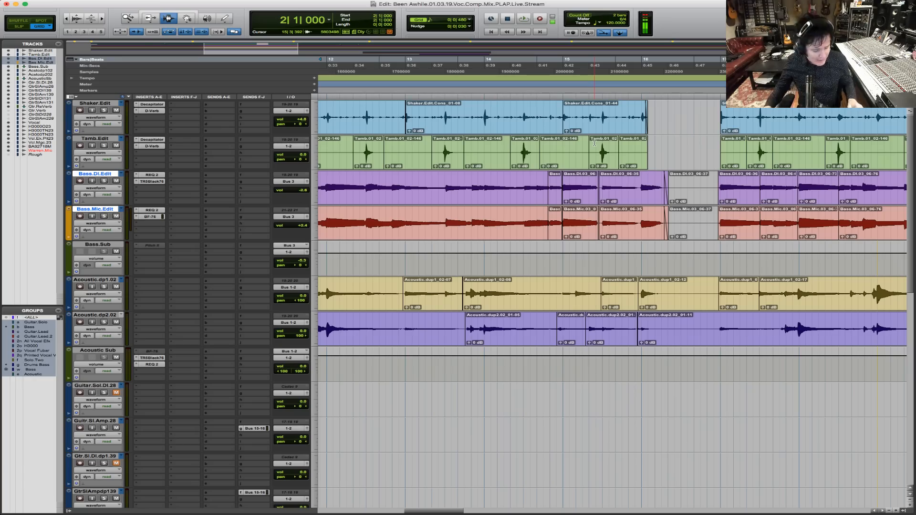
Place the edit cursor at 12|6|000 on Shaker.Edit and play the mix from there into bar 14.
{"action": "left_click", "coordinate": [398, 110]}
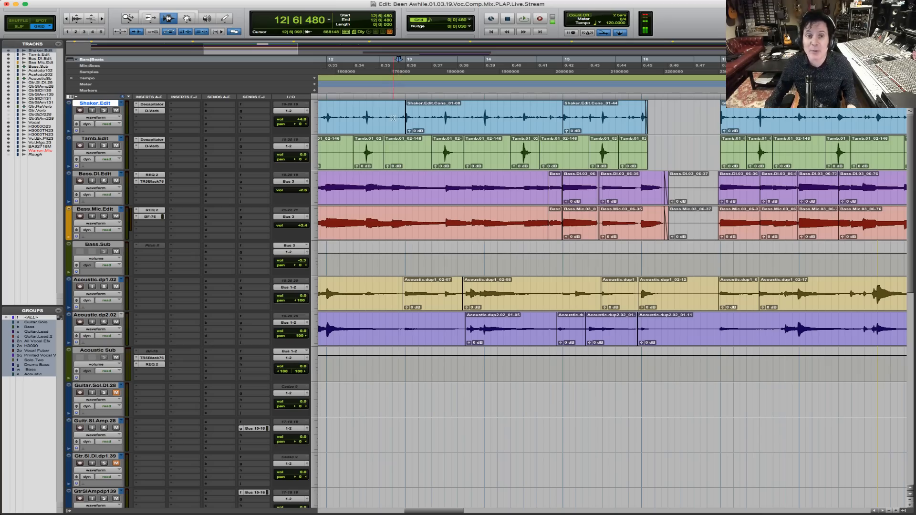
{"action": "left_click", "coordinate": [392, 116]}
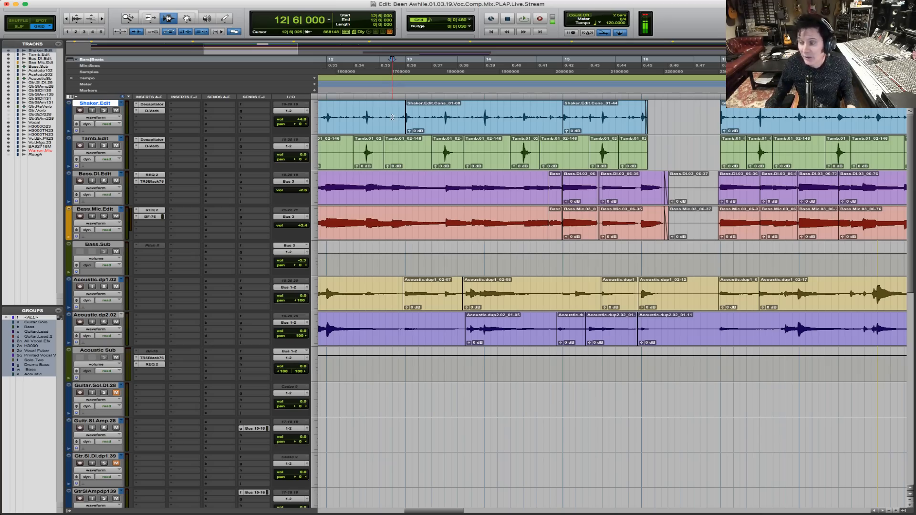
{"action": "key", "text": "space"}
{"action": "key", "text": "super+bracketright"}
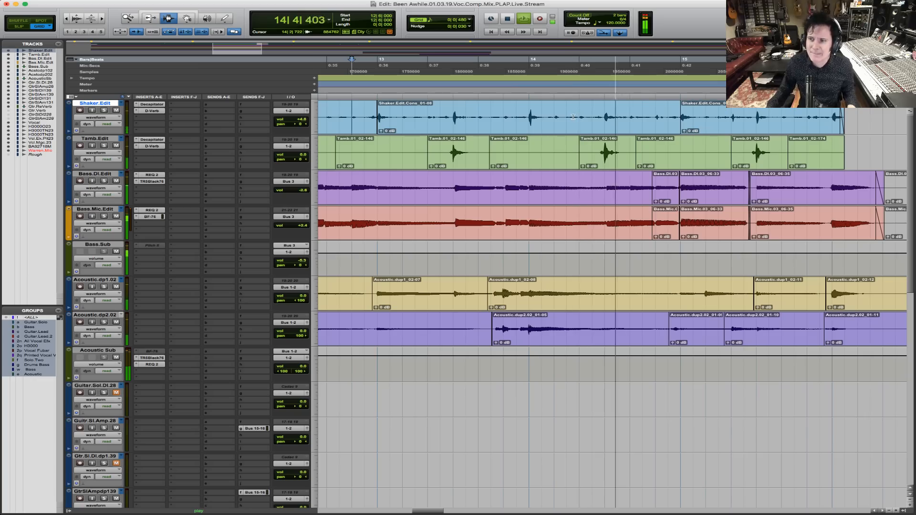
{"action": "key", "text": "space"}
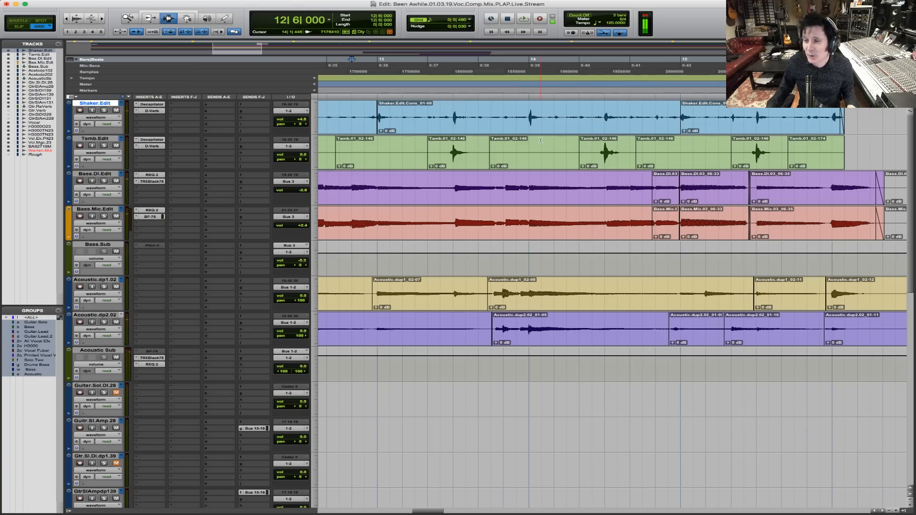
Place the edit cursor at 18|5|480 on Shaker.Edit before the chorus and play the mix from there.
{"action": "key", "text": "r"}
{"action": "key", "text": "r"}
{"action": "key", "text": "r"}
{"action": "key", "text": "r"}
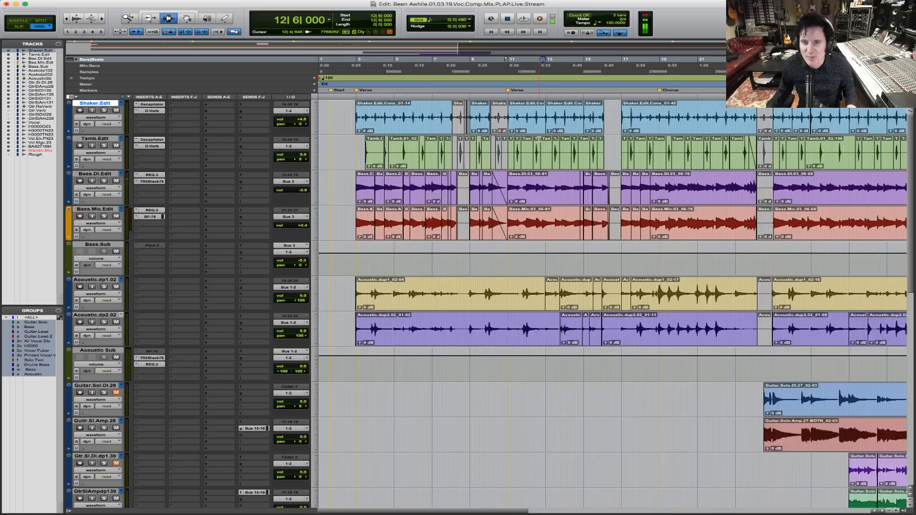
{"action": "key", "text": "F5"}
{"action": "left_click_drag", "start_coordinate": [454, 104], "coordinate": [628, 104]}
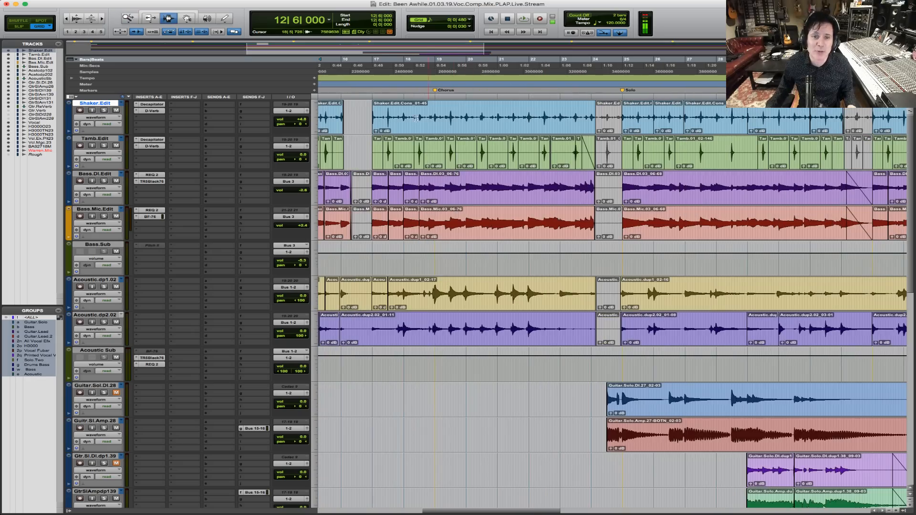
{"action": "left_click_drag", "start_coordinate": [403, 112], "coordinate": [596, 112]}
{"action": "left_click", "coordinate": [388, 112]}
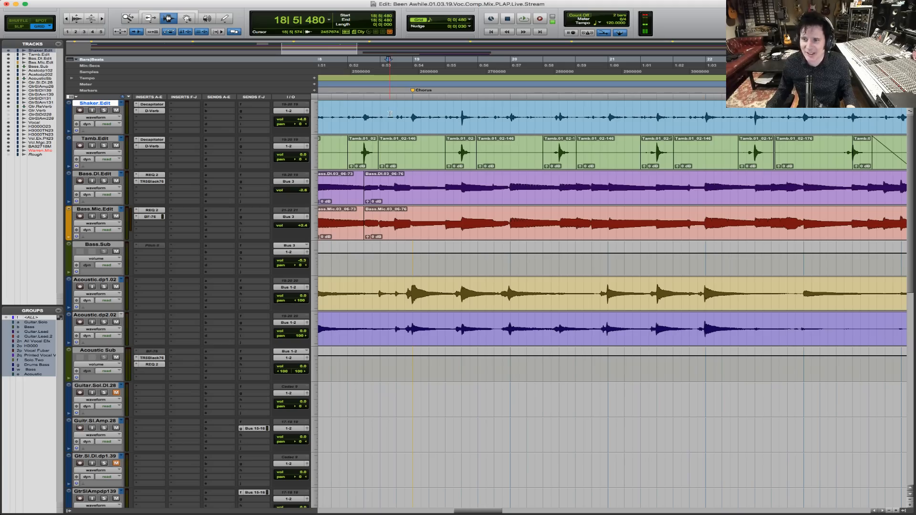
{"action": "key", "text": "space"}
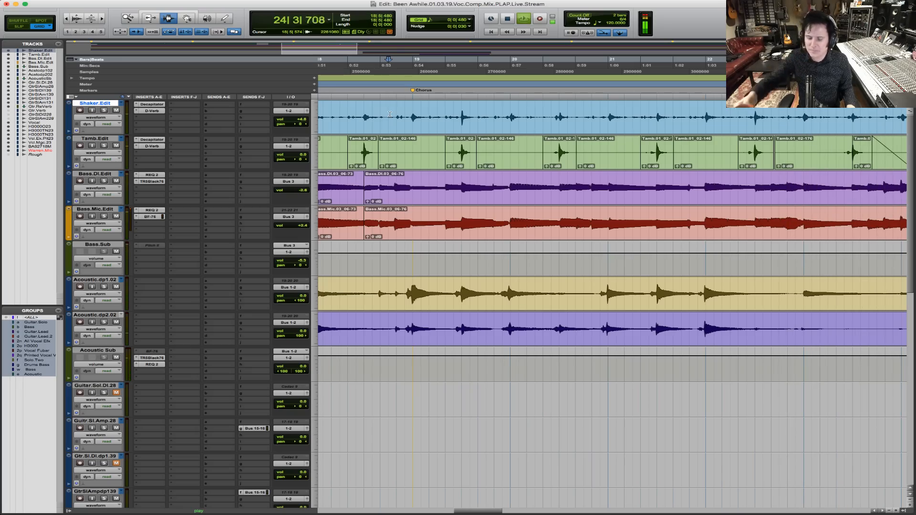
Examine the guitar solo DI and amp clips between bars 24 and 33 while the mix plays, and stop playback.
{"action": "key", "text": "r"}
{"action": "key", "text": "r"}
{"action": "key", "text": "r"}
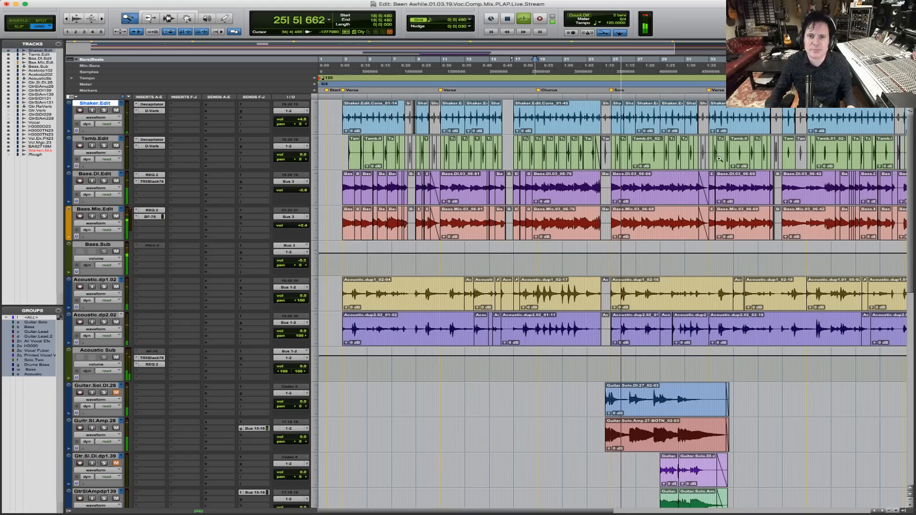
{"action": "key", "text": "F5"}
{"action": "left_click_drag", "start_coordinate": [604, 142], "coordinate": [730, 136]}
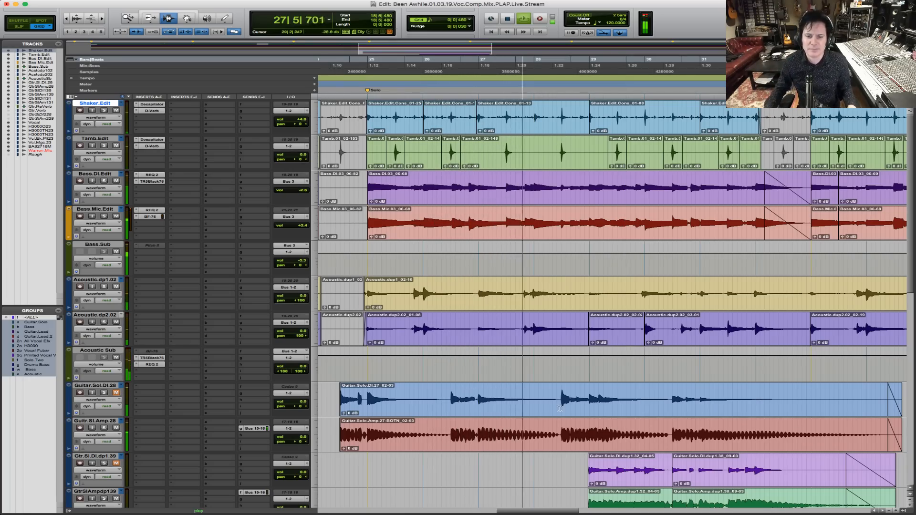
{"action": "key", "text": "F5"}
{"action": "left_click_drag", "start_coordinate": [625, 404], "coordinate": [626, 404]}
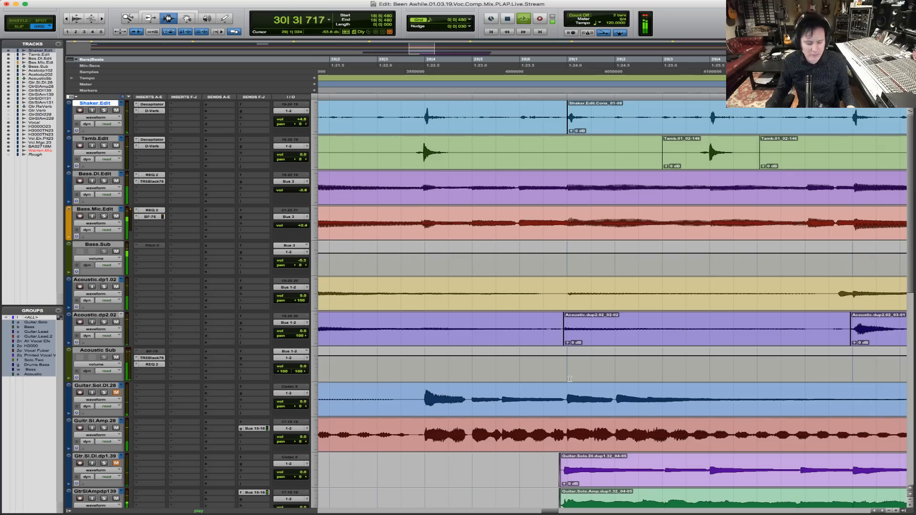
{"action": "key", "text": "r"}
{"action": "key", "text": "r"}
{"action": "key", "text": "r"}
{"action": "key", "text": "F5"}
{"action": "left_click_drag", "start_coordinate": [571, 472], "coordinate": [820, 471]}
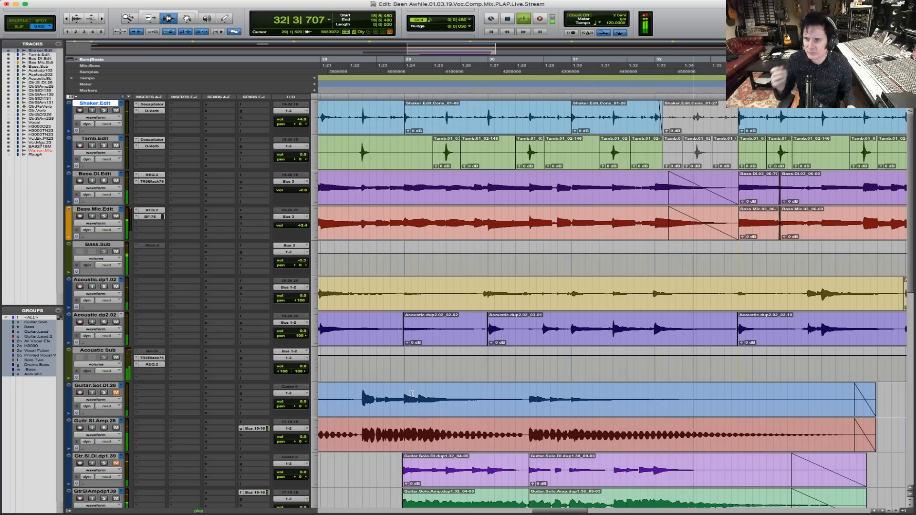
{"action": "key", "text": "space"}
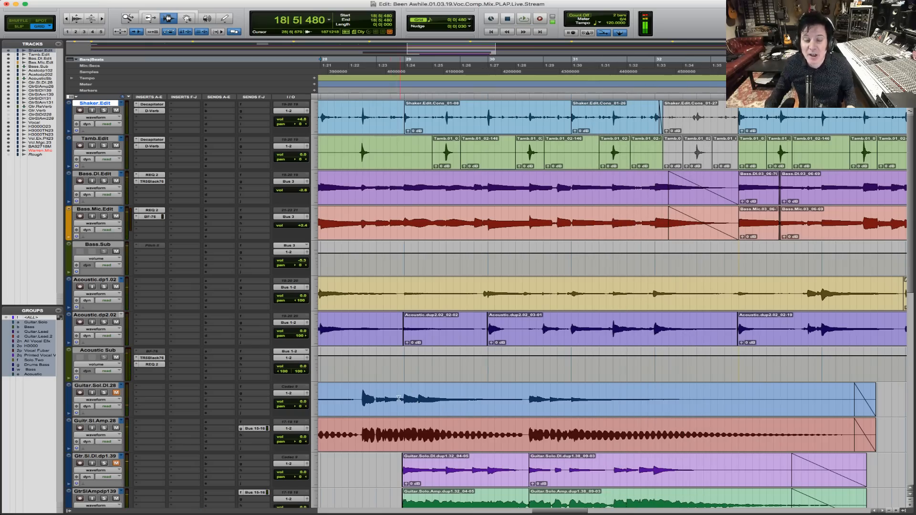
Place the edit cursor at 28|4|000 on the first guitar solo tracks and play that phrase in the mix.
{"action": "left_click", "coordinate": [363, 396]}
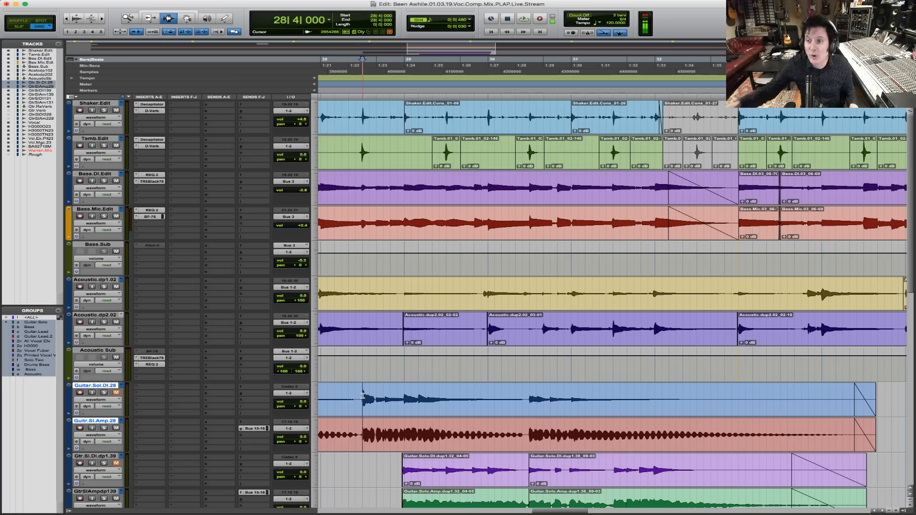
{"action": "key", "text": "space"}
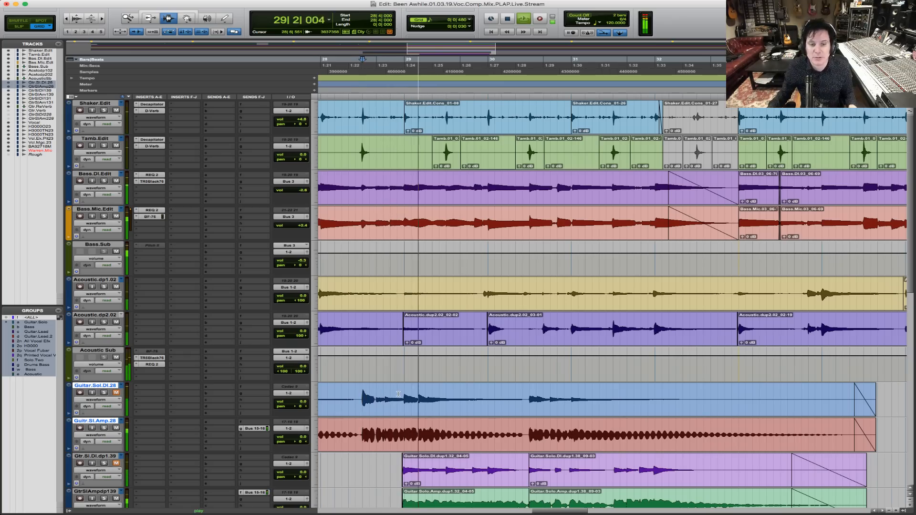
{"action": "left_click_drag", "start_coordinate": [354, 396], "coordinate": [574, 394]}
{"action": "key", "text": "space"}
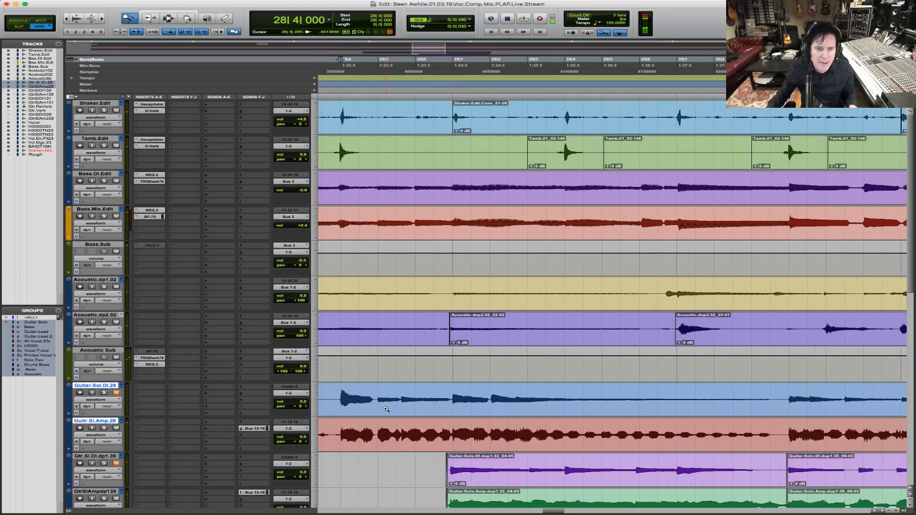
{"action": "key", "text": "space"}
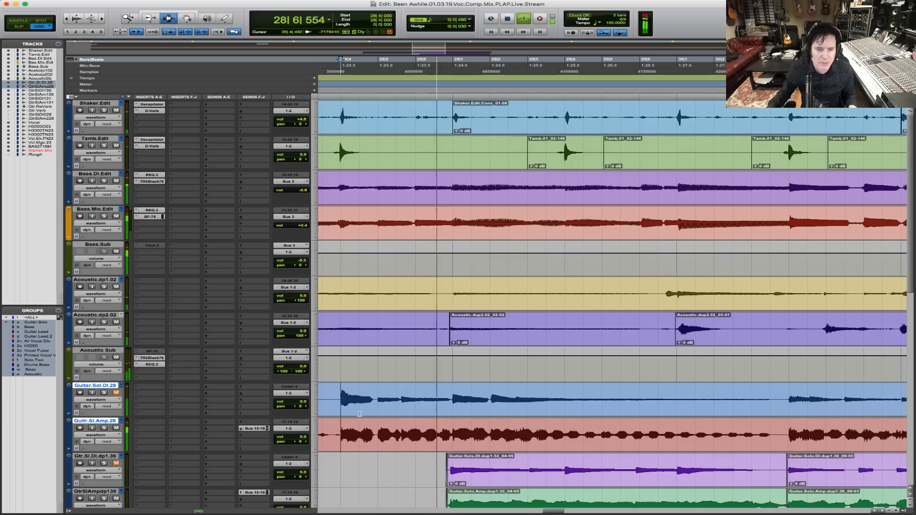
{"action": "key", "text": "space"}
In Slip mode, separate the guitar solo DI and amp phrase from 28|5|597 to just before bar 29 and quantize it to 28|5|480.
{"action": "left_click_drag", "start_coordinate": [359, 414], "coordinate": [606, 432]}
{"action": "key", "text": "F2"}
{"action": "left_click", "coordinate": [433, 410]}
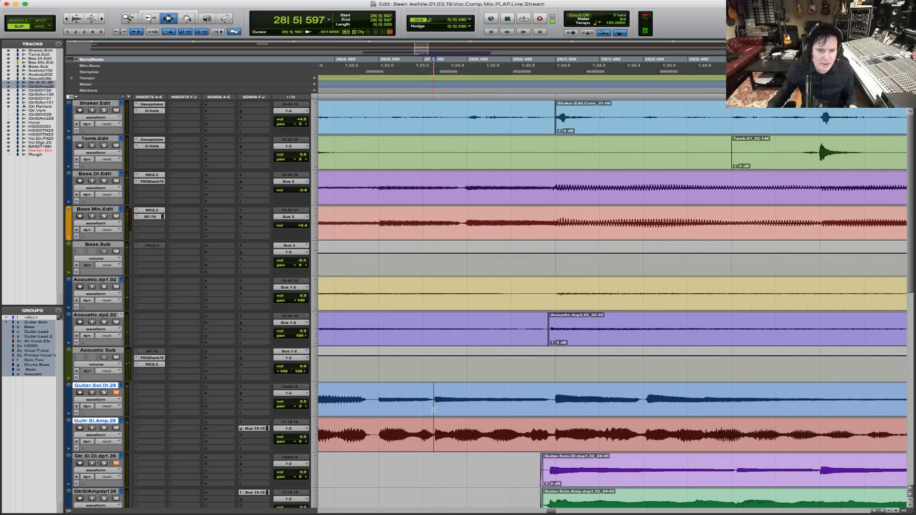
{"action": "left_click", "coordinate": [434, 406]}
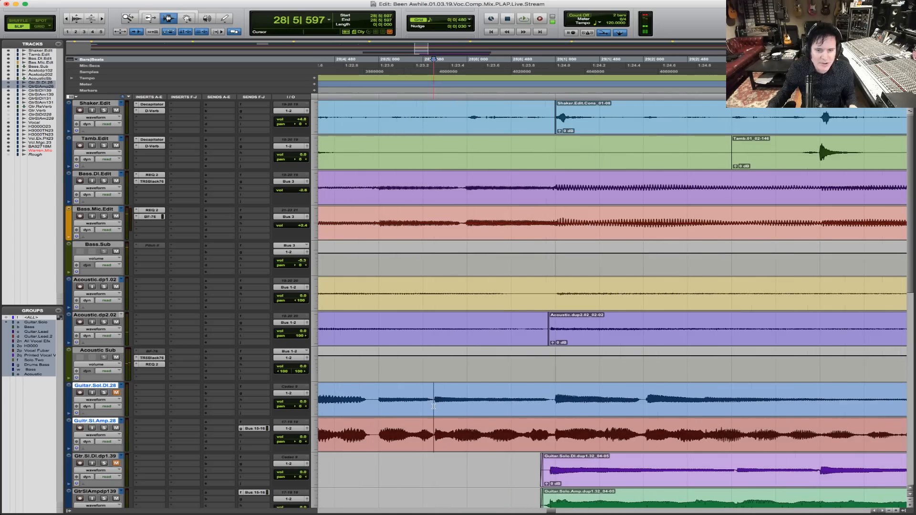
{"action": "left_click", "coordinate": [554, 424], "text": "shift"}
{"action": "key", "text": "b"}
{"action": "key", "text": "super+0"}
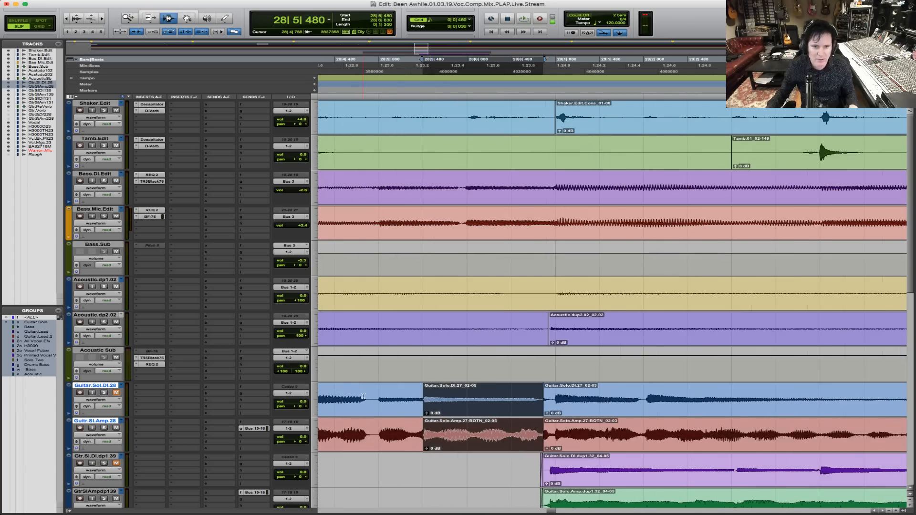
Play the mix from 28|3|342 on the guitar solo tracks to check the moved phrase.
{"action": "key", "text": "t"}
{"action": "left_click", "coordinate": [424, 421]}
{"action": "key", "text": "space"}
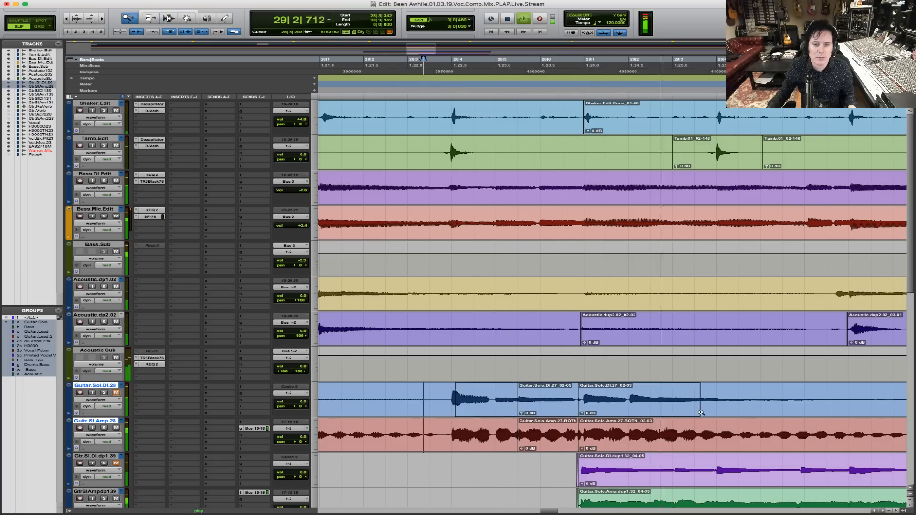
{"action": "key", "text": "t"}
{"action": "key", "text": "space"}
Crossfade the moved guitar clips' end before bar 29, and trim and crossfade their start near 28|5|480.
{"action": "mouse_move", "coordinate": [606, 424]}
{"action": "left_mouse_down"}
{"action": "mouse_move", "coordinate": [618, 423]}
{"action": "mouse_move", "coordinate": [603, 423]}
{"action": "left_mouse_up"}
{"action": "key", "text": "f"}
{"action": "key", "text": "F5"}
{"action": "left_click_drag", "start_coordinate": [433, 400], "coordinate": [521, 402]}
{"action": "key", "text": "F6"}
{"action": "left_click_drag", "start_coordinate": [559, 434], "coordinate": [580, 435]}
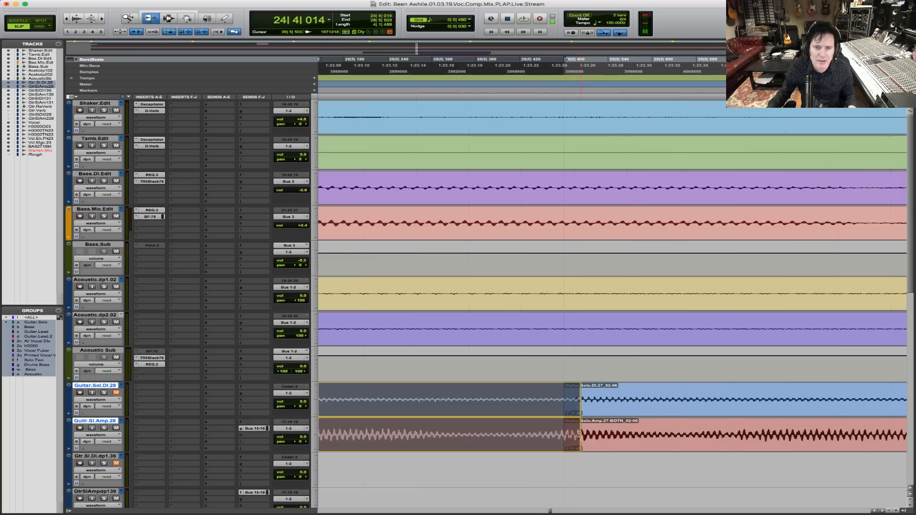
{"action": "left_click_drag", "start_coordinate": [585, 434], "coordinate": [575, 432]}
{"action": "key", "text": "F7"}
{"action": "key", "text": "f"}
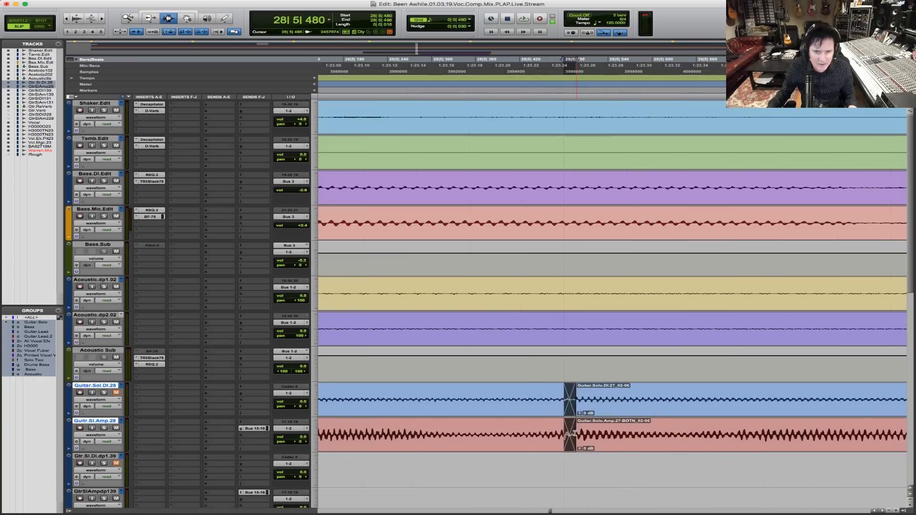
Play the edited guitar solo phrase in the mix from 28|3|955 and again from 28|2|676.
{"action": "key", "text": "r"}
{"action": "key", "text": "r"}
{"action": "left_click", "coordinate": [334, 415]}
{"action": "key", "text": "space"}
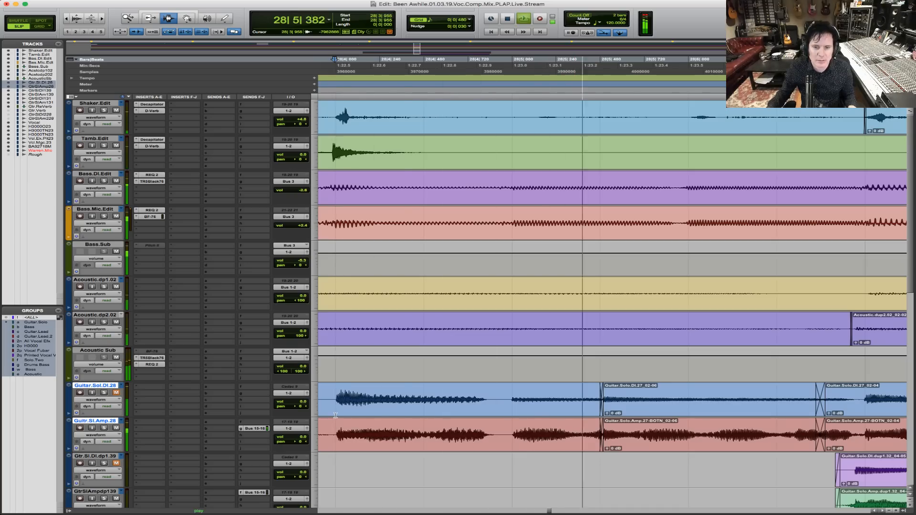
{"action": "key", "text": "r"}
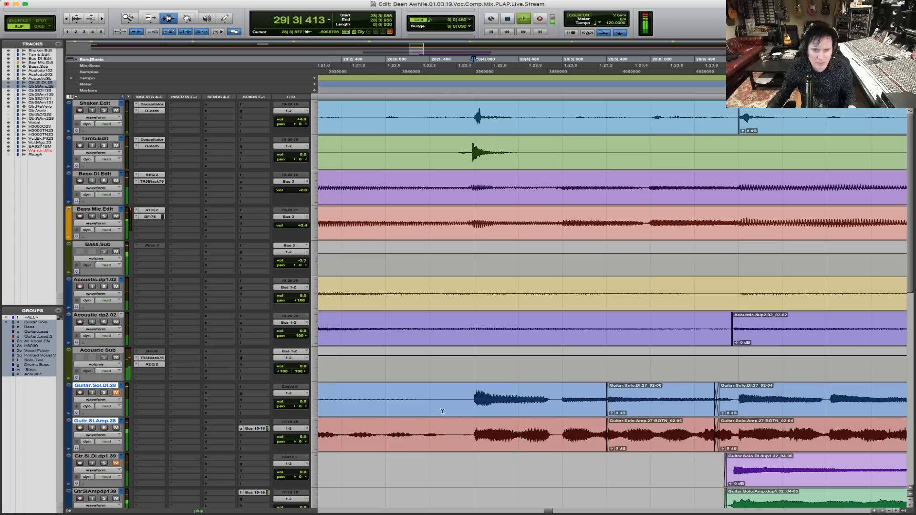
{"action": "left_click", "coordinate": [360, 421]}
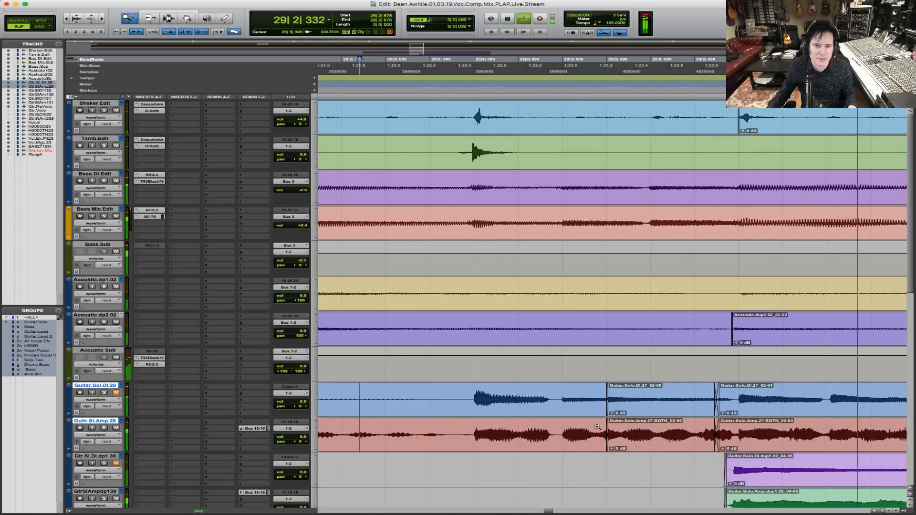
{"action": "key", "text": "t"}
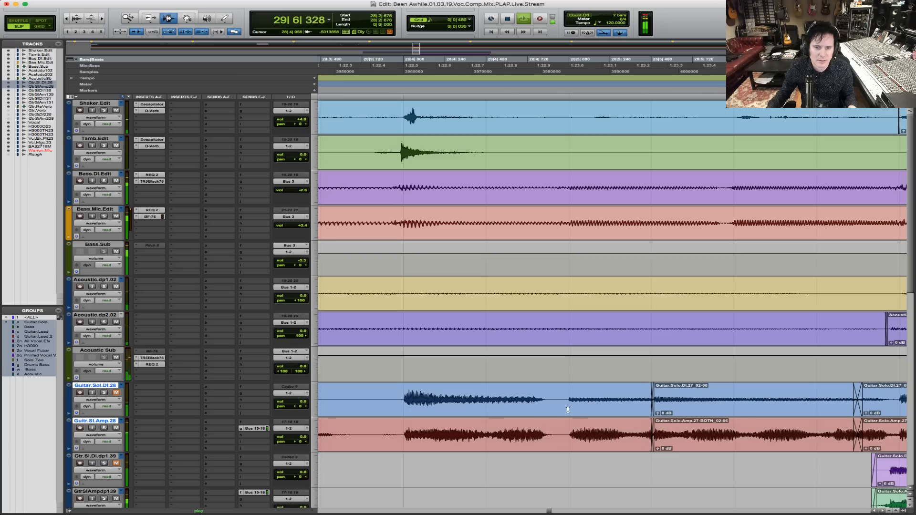
{"action": "key", "text": "space"}
Separate the guitar solo DI and amp clips just before 28|5|000 and quantize the new short clips to 28|5|000.
{"action": "left_click", "coordinate": [568, 410]}
{"action": "key", "text": "b"}
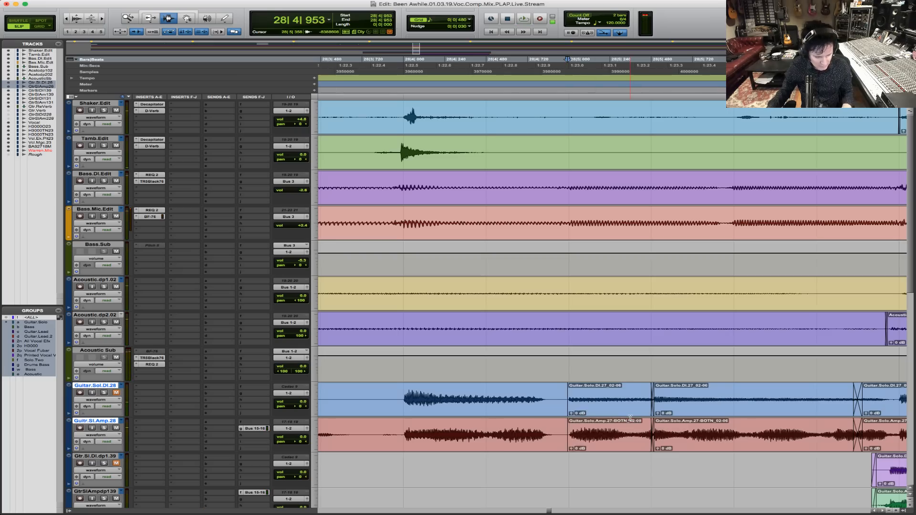
{"action": "double_click", "coordinate": [630, 418]}
{"action": "key", "text": "F5"}
{"action": "left_click_drag", "start_coordinate": [542, 411], "coordinate": [783, 411]}
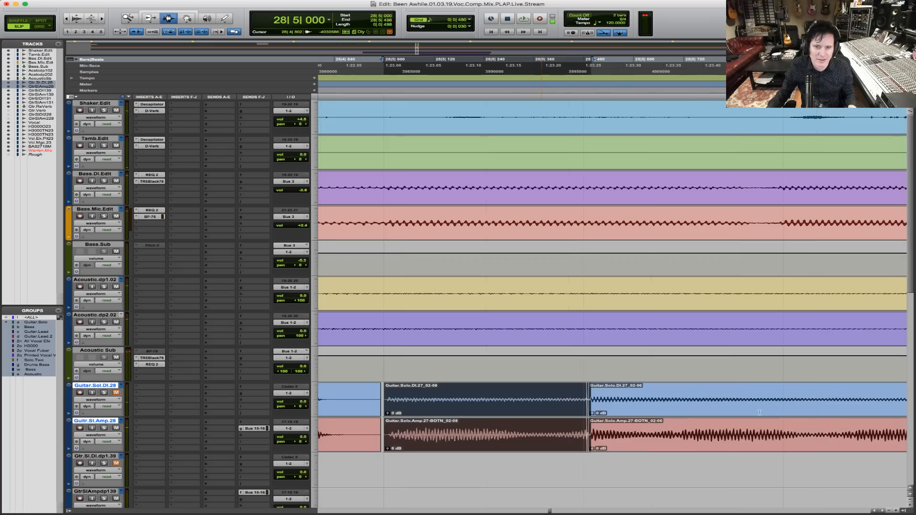
Trim the short guitar solo clips' edges and crossfade them with their neighbours at 28|5|459 and 28|4|891.
{"action": "key", "text": "F6"}
{"action": "left_click_drag", "start_coordinate": [586, 411], "coordinate": [600, 412]}
{"action": "left_click_drag", "start_coordinate": [602, 412], "coordinate": [551, 422]}
{"action": "key", "text": "F7"}
{"action": "key", "text": "f"}
{"action": "key", "text": "r"}
{"action": "key", "text": "r"}
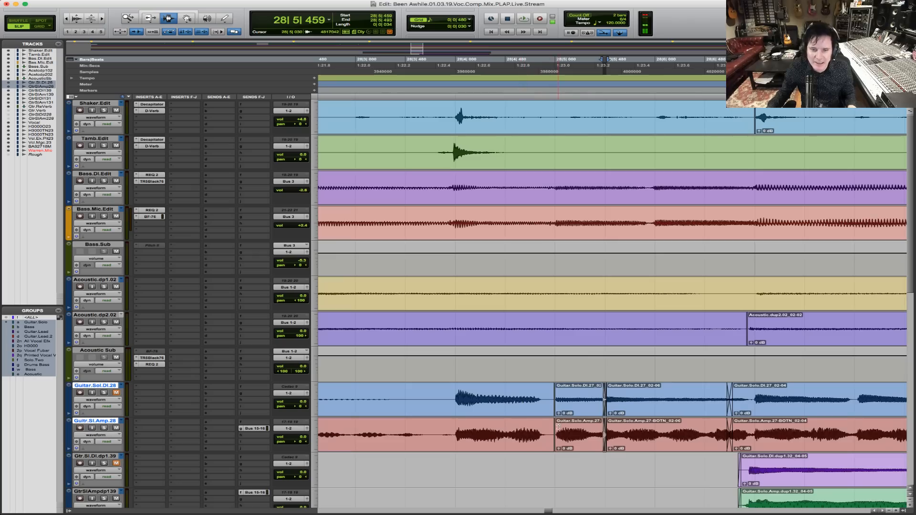
{"action": "key", "text": "F6"}
{"action": "key", "text": "F7"}
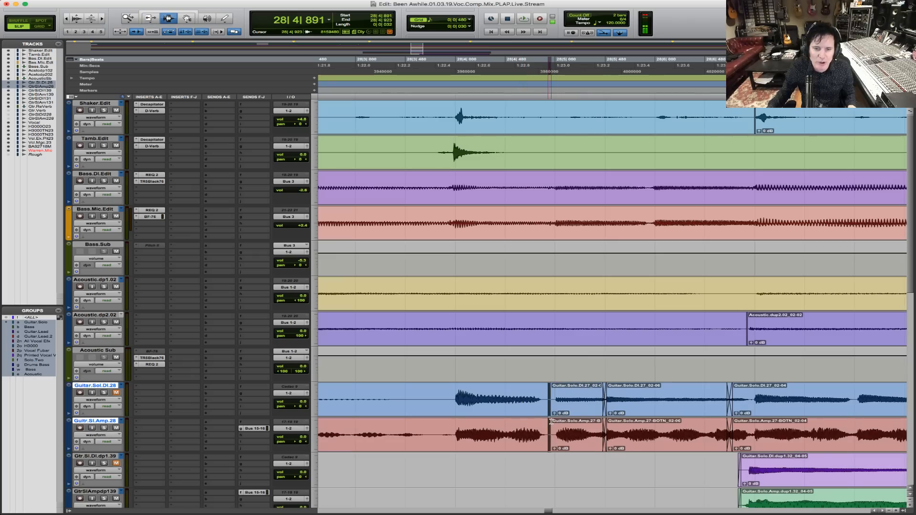
Play the mix from 28|3|268 on the guitar solo tracks to check the crossfades.
{"action": "left_click", "coordinate": [383, 414]}
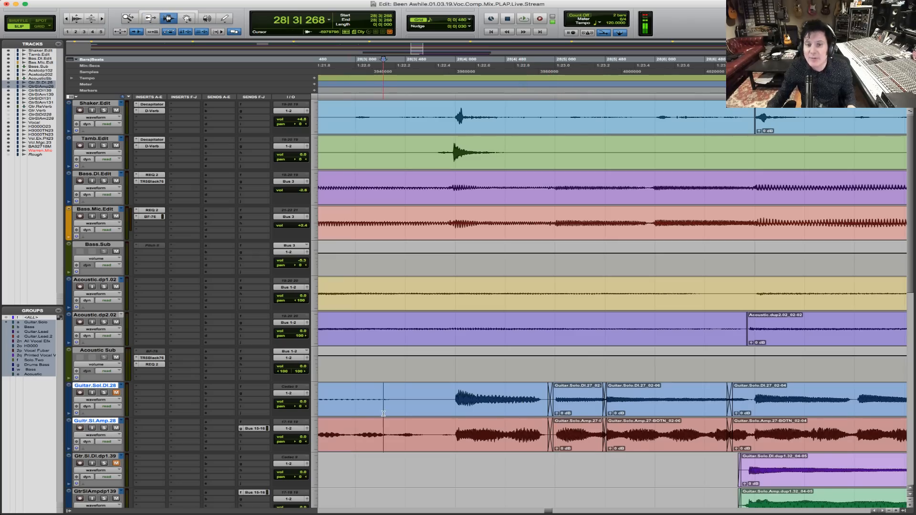
{"action": "key", "text": "space"}
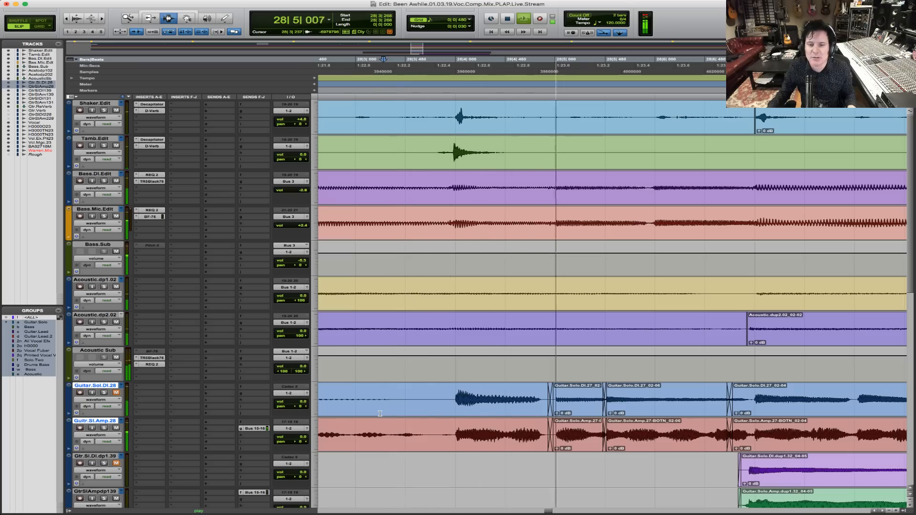
{"action": "key", "text": "space"}
Lengthen the guitar solo crossfade that starts at 28|5|459 to 0|0|066 by extending its end.
{"action": "key", "text": "F5"}
{"action": "left_click_drag", "start_coordinate": [544, 406], "coordinate": [721, 408]}
{"action": "key", "text": "F6"}
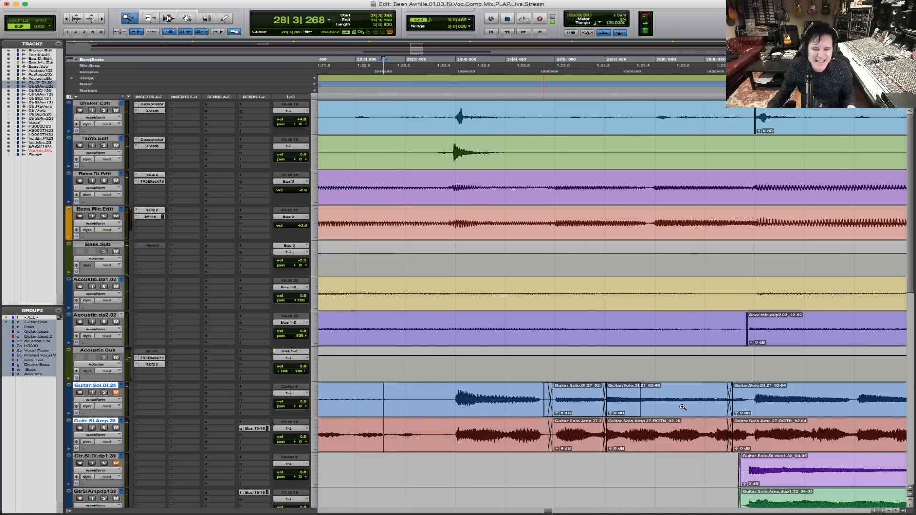
{"action": "left_click_drag", "start_coordinate": [523, 411], "coordinate": [537, 413]}
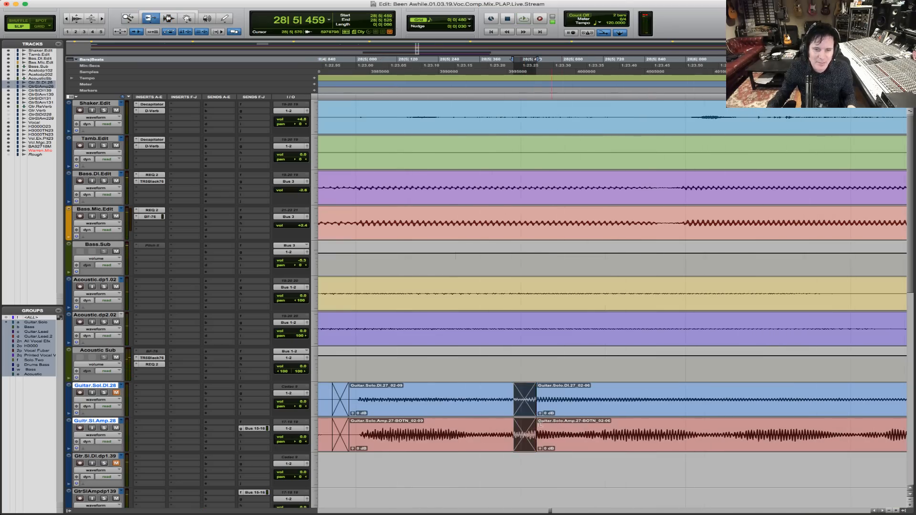
{"action": "key", "text": "super+["}
{"action": "key", "text": "super+["}
{"action": "key", "text": "F7"}
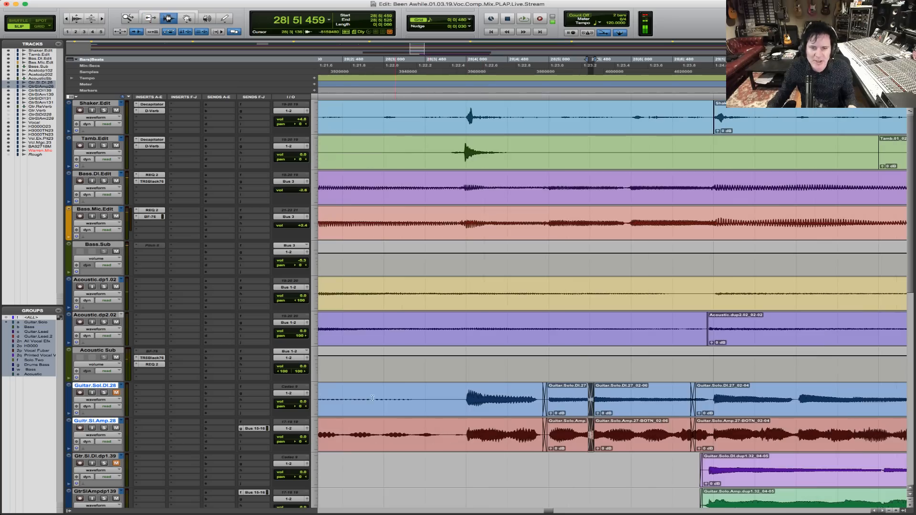
Play the mix from 28|2|690 through the lengthened guitar solo crossfade.
{"action": "left_click", "coordinate": [363, 399]}
{"action": "key", "text": "space"}
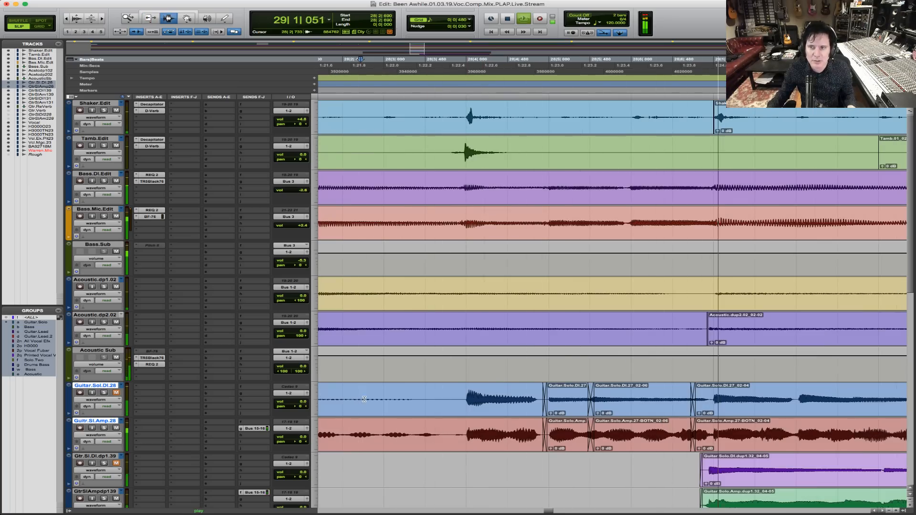
{"action": "key", "text": "space"}
Extend the crossfade between the second and third guitar solo clips so that it starts at 28|5|450.
{"action": "key", "text": "super+]"}
{"action": "key", "text": "super+]"}
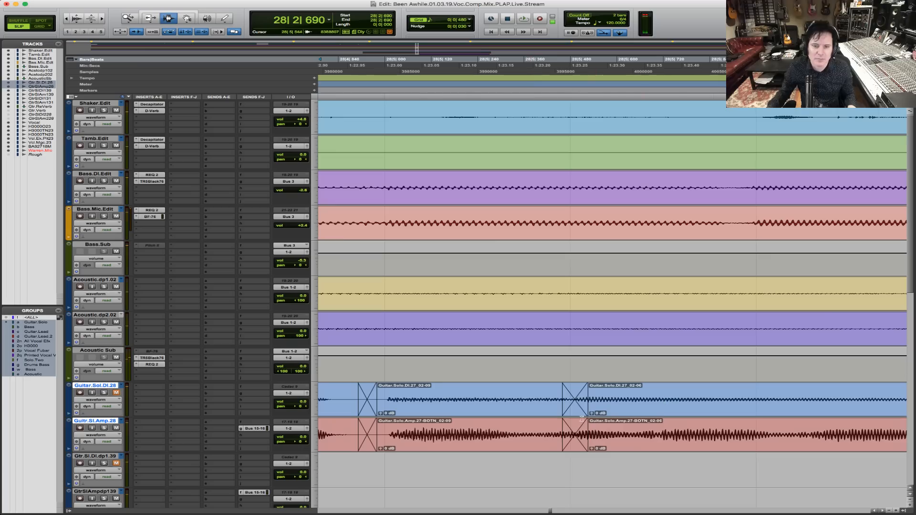
{"action": "key", "text": "F6"}
{"action": "left_click", "coordinate": [561, 414]}
{"action": "left_click_drag", "start_coordinate": [591, 414], "coordinate": [596, 423]}
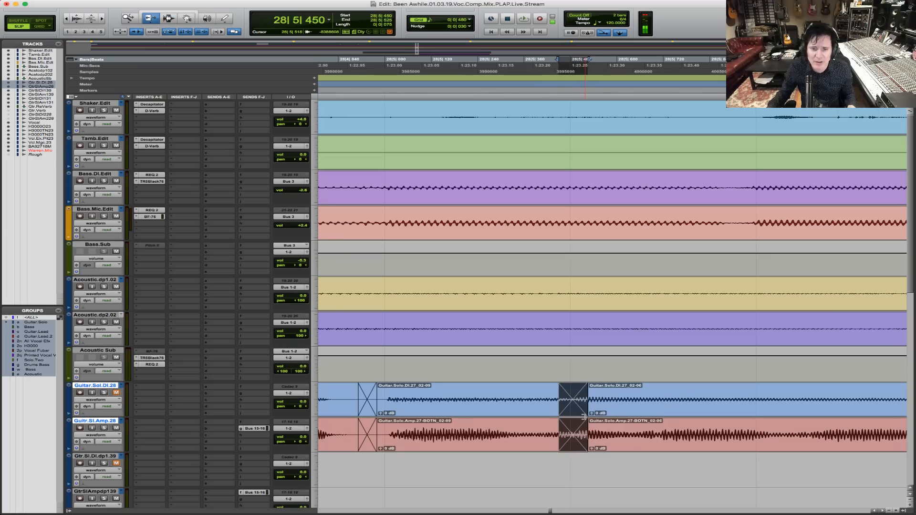
Separate the tambourine hit at 28|3|945 into its own clip and quantize it to 28|4|000.
{"action": "key", "text": "super+["}
{"action": "key", "text": "super+["}
{"action": "key", "text": "F7"}
{"action": "left_click", "coordinate": [379, 398]}
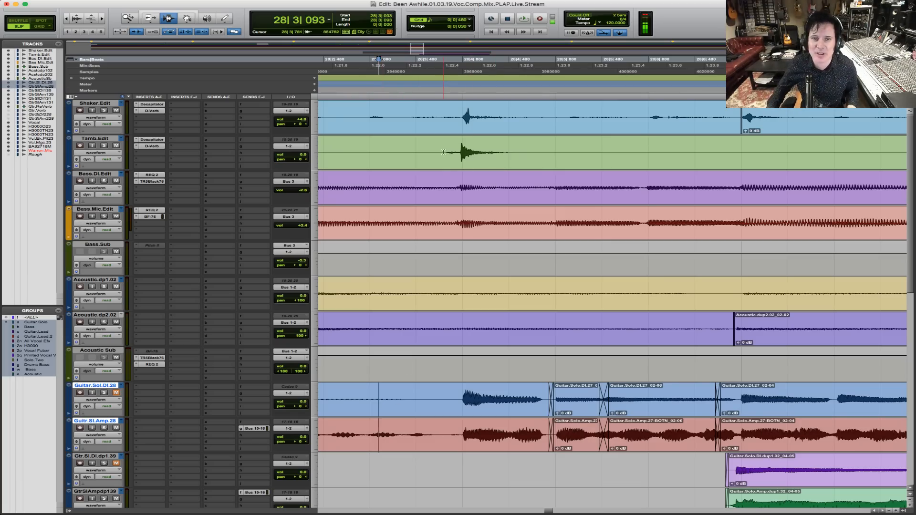
{"action": "left_click", "coordinate": [441, 151]}
{"action": "left_click", "coordinate": [754, 155], "text": "shift"}
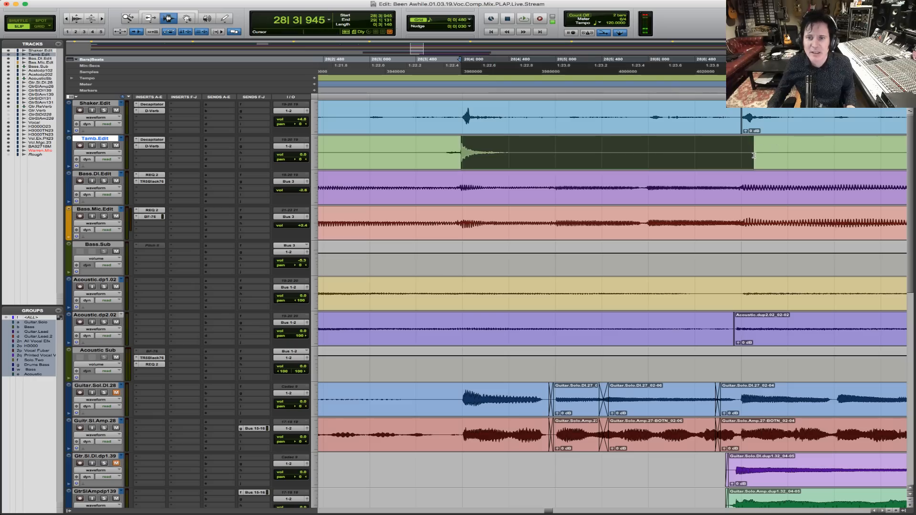
{"action": "key", "text": "b"}
Extend the start of the quantized tambourine clip back to 28|3|732.
{"action": "key", "text": "F6"}
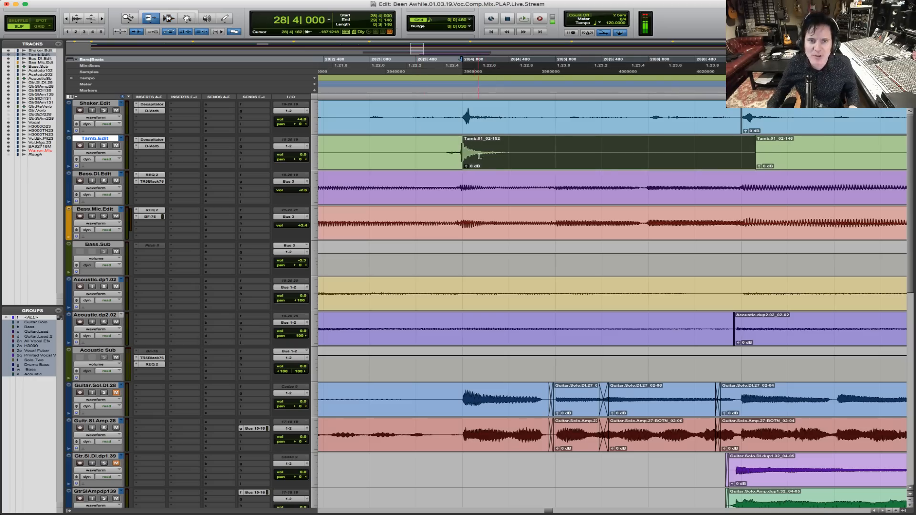
{"action": "left_click_drag", "start_coordinate": [461, 155], "coordinate": [441, 155]}
{"action": "key", "text": "F7"}
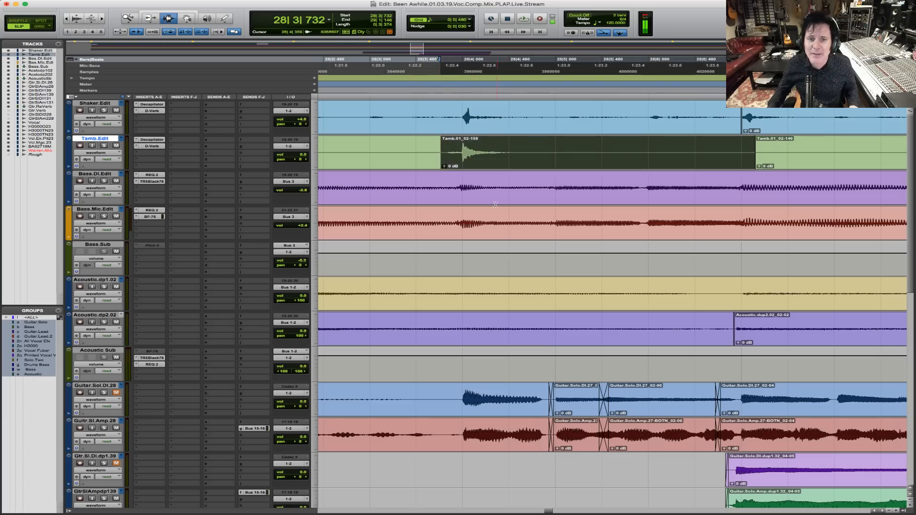
Separate the bass note starting at 28|3|912 on both bass tracks and quantize it to the grid.
{"action": "left_click", "coordinate": [455, 187]}
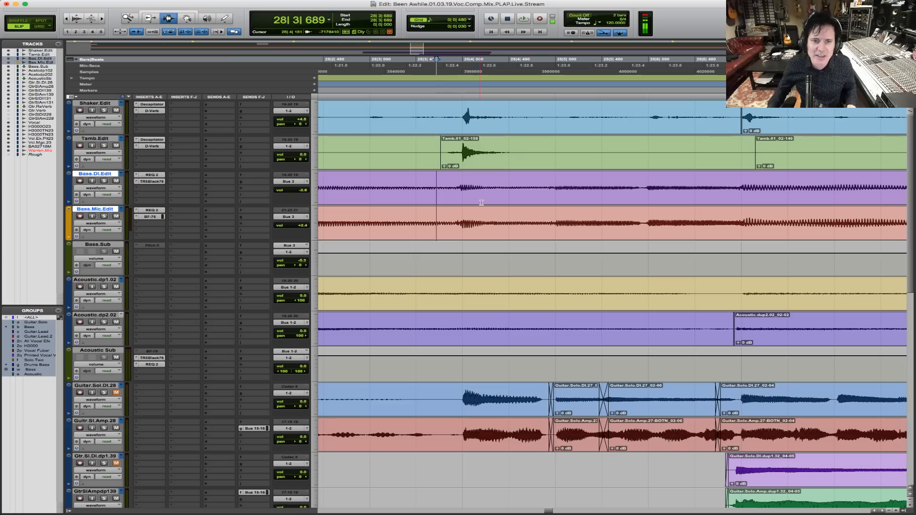
{"action": "left_click", "coordinate": [554, 201], "text": "shift"}
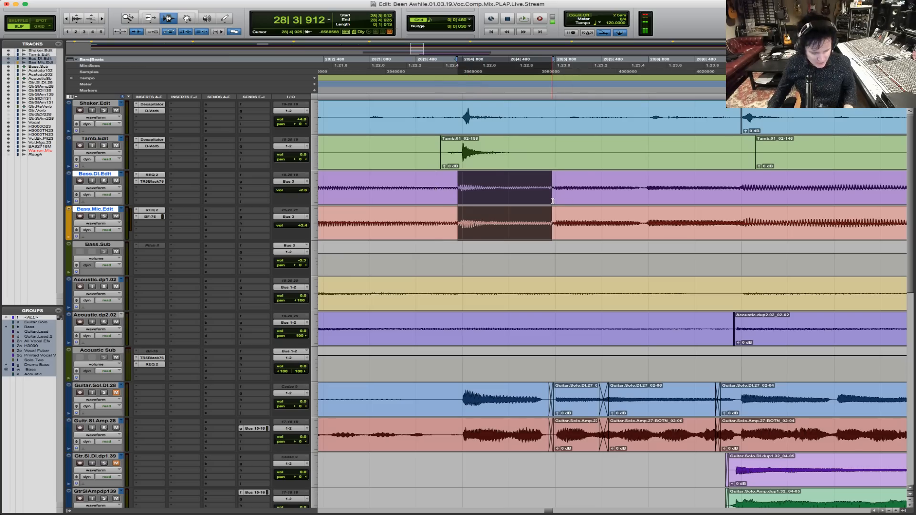
{"action": "key", "text": "b"}
{"action": "key", "text": "super+0"}
Trim the quantized bass clips' edges, and smooth both bass tracks from 28|3|377 across the edits using Beat Detective's Fill And Crossfade.
{"action": "key", "text": "F6"}
{"action": "left_click_drag", "start_coordinate": [558, 197], "coordinate": [553, 197]}
{"action": "left_click_drag", "start_coordinate": [465, 193], "coordinate": [682, 193]}
{"action": "key", "text": "F7"}
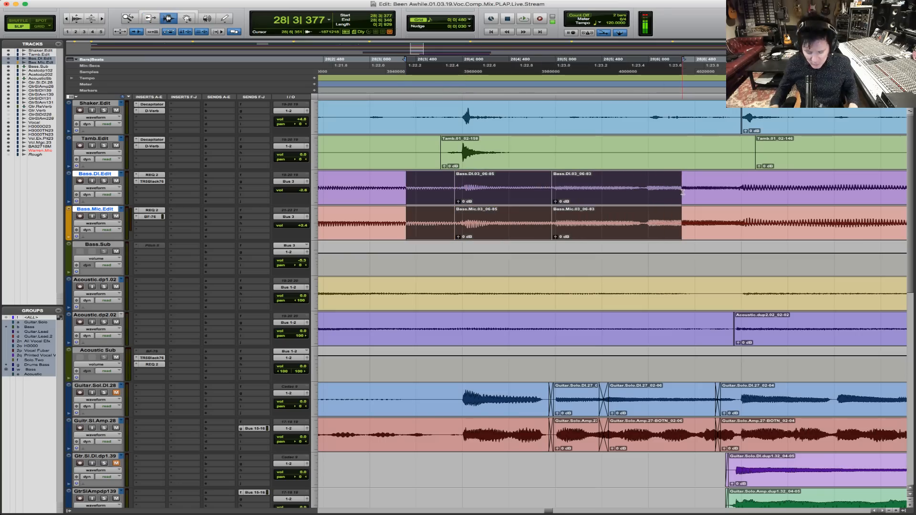
{"action": "key", "text": "super+8"}
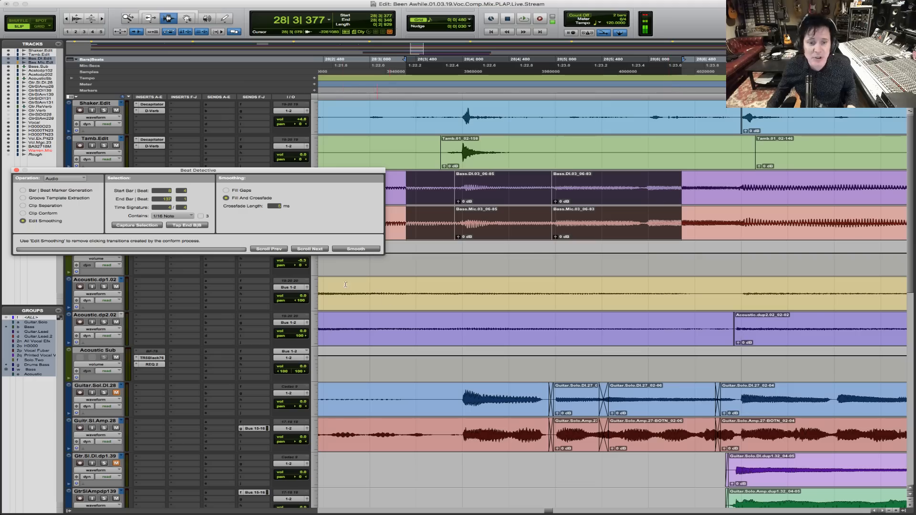
Smooth the tambourine edits in a selection starting at 28|3|334 with Beat Detective's Fill And Crossfade.
{"action": "left_click_drag", "start_coordinate": [404, 146], "coordinate": [792, 149]}
{"action": "left_click", "coordinate": [358, 249]}
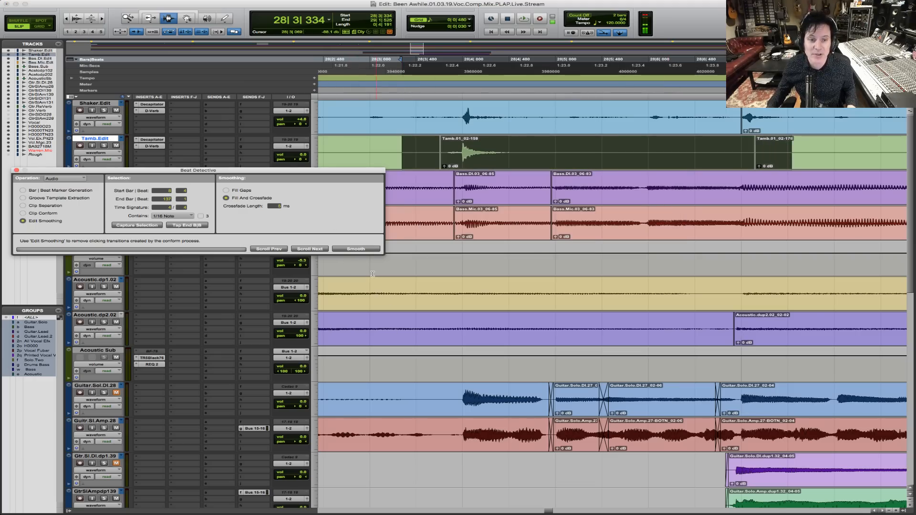
{"action": "left_click", "coordinate": [355, 249]}
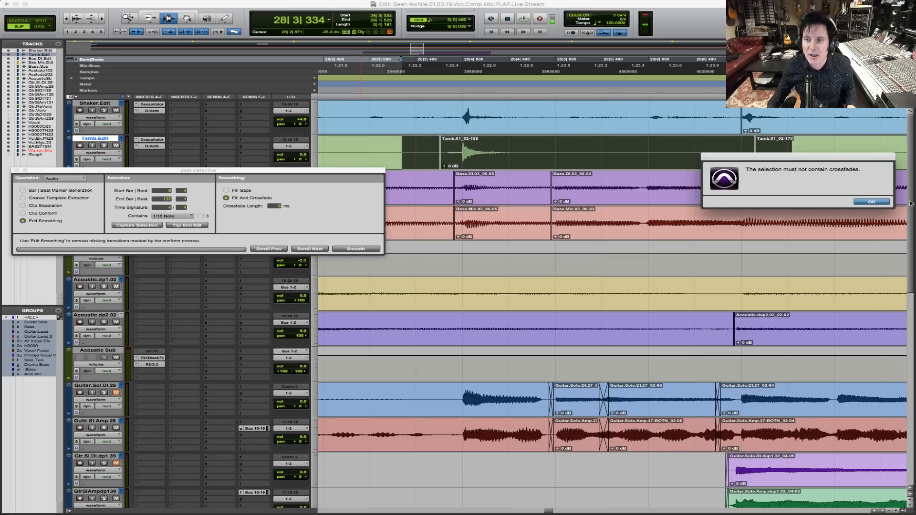
{"action": "left_click", "coordinate": [888, 202]}
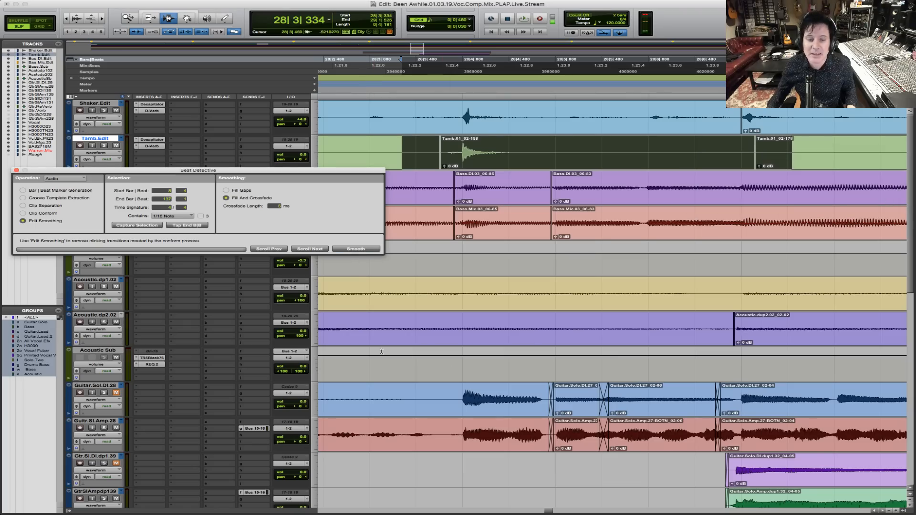
Play the mix from 27|5|651 through the tambourine, bass and guitar solo edits in bar 28.
{"action": "left_click", "coordinate": [324, 368]}
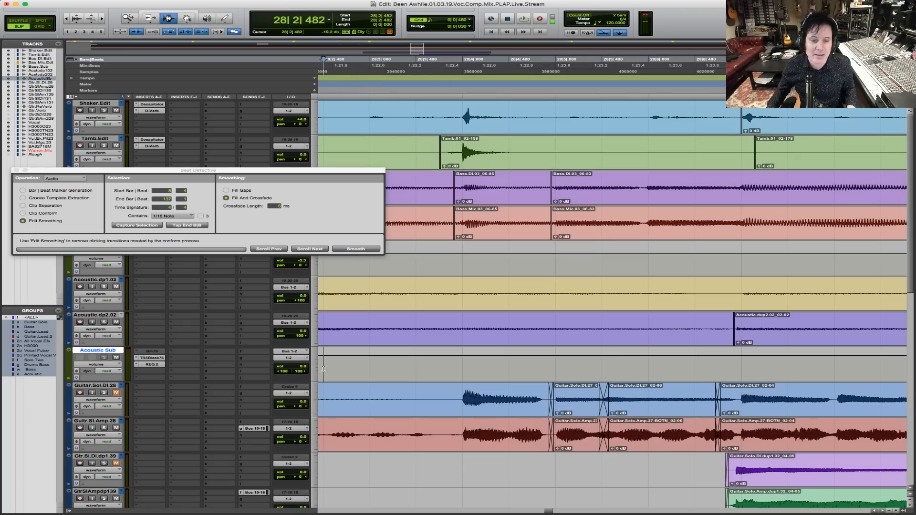
{"action": "left_click", "coordinate": [339, 397]}
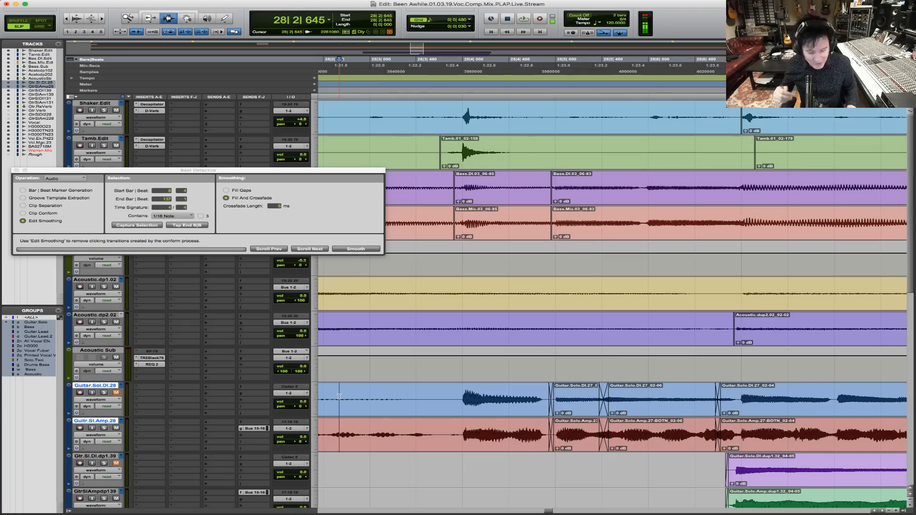
{"action": "key", "text": "r"}
{"action": "key", "text": "r"}
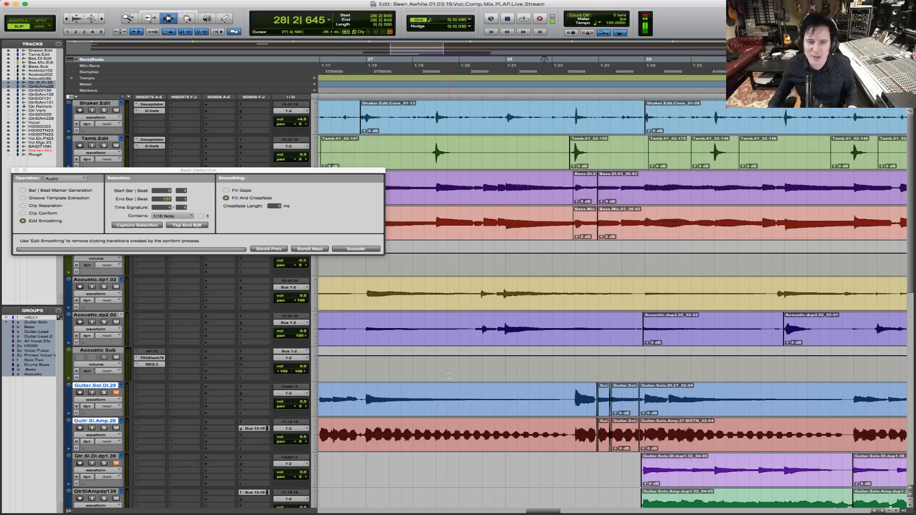
{"action": "key", "text": "t"}
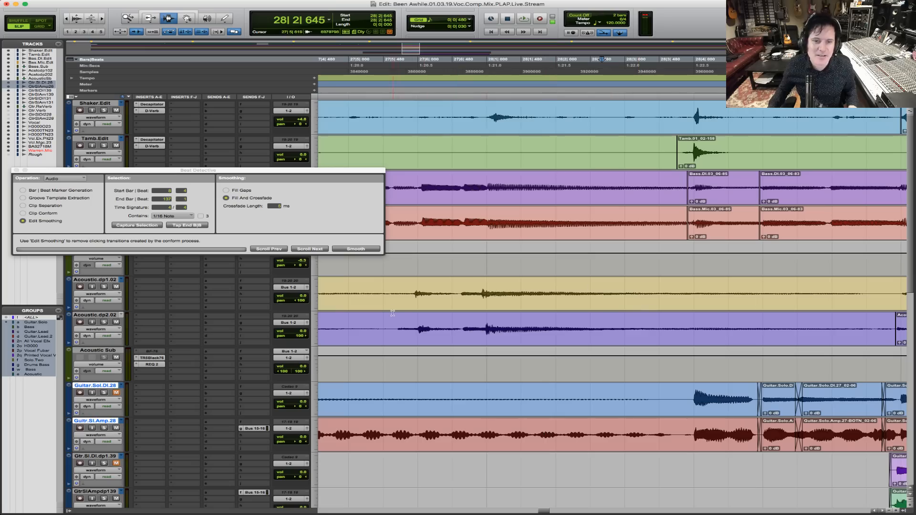
{"action": "left_click", "coordinate": [396, 308]}
{"action": "key", "text": "space"}
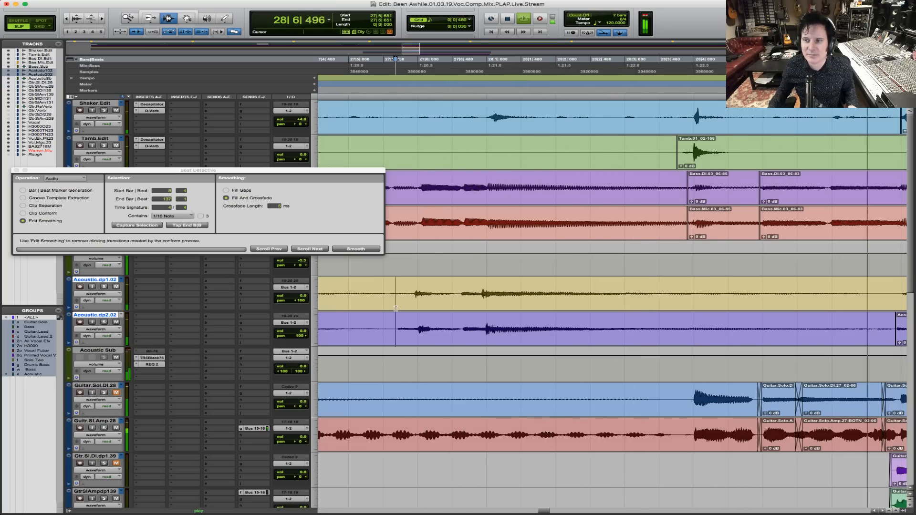
{"action": "key", "text": "r"}
{"action": "key", "text": "r"}
{"action": "key", "text": "r"}
{"action": "key", "text": "r"}
{"action": "key", "text": "r"}
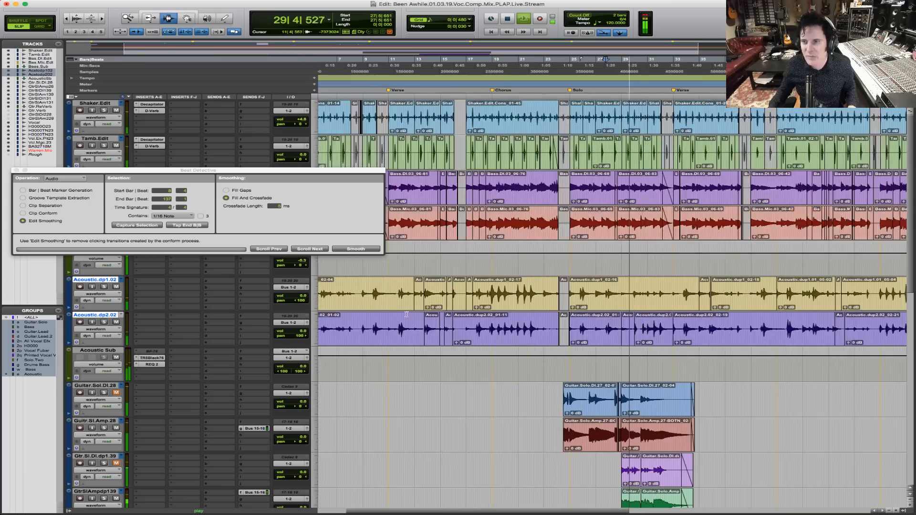
{"action": "key", "text": "space"}
Play the mix from 24|3|507 to check the whole guitar solo.
{"action": "key", "text": "F5"}
{"action": "key", "text": "F7"}
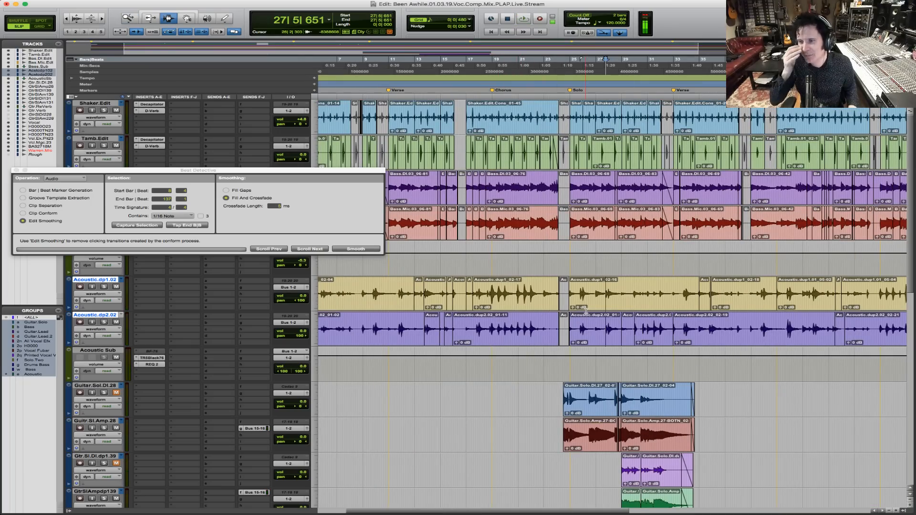
{"action": "key", "text": "F5"}
{"action": "left_click_drag", "start_coordinate": [528, 381], "coordinate": [745, 418]}
{"action": "left_click", "coordinate": [405, 388]}
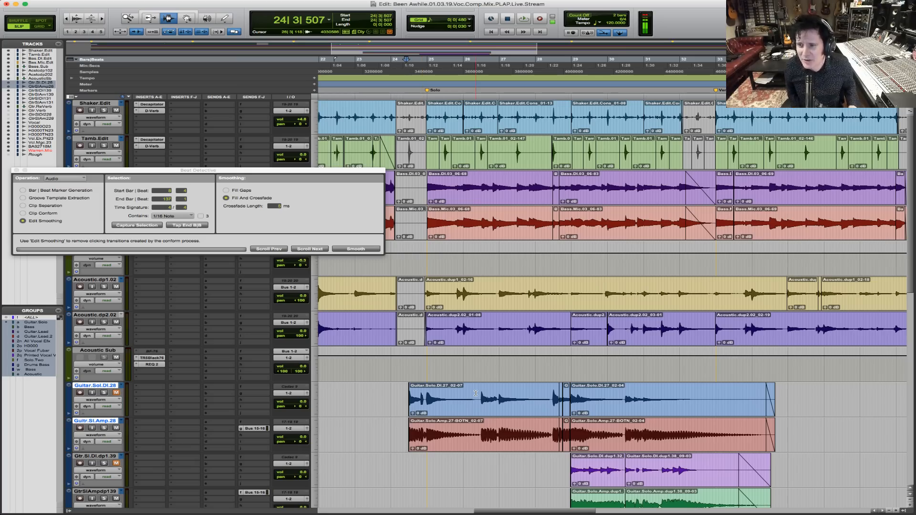
{"action": "key", "text": "space"}
{"action": "key", "text": "space"}
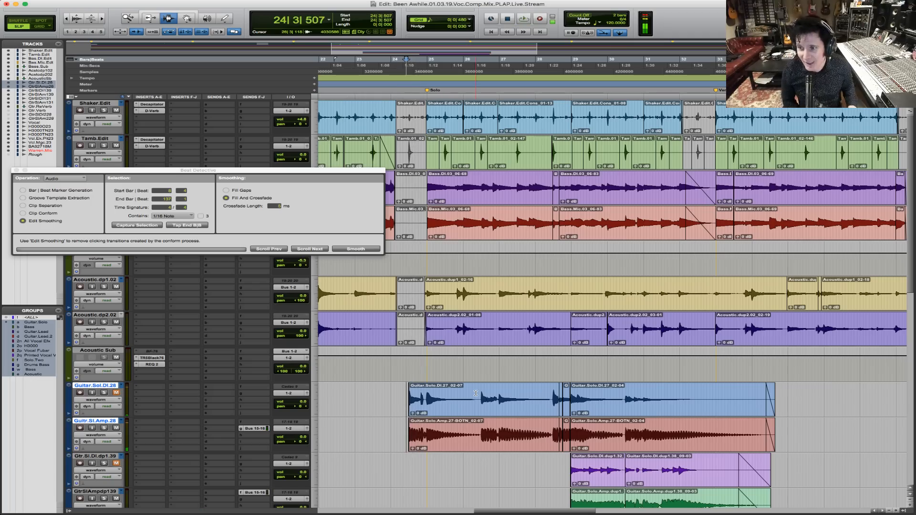
{"action": "key", "text": "space"}
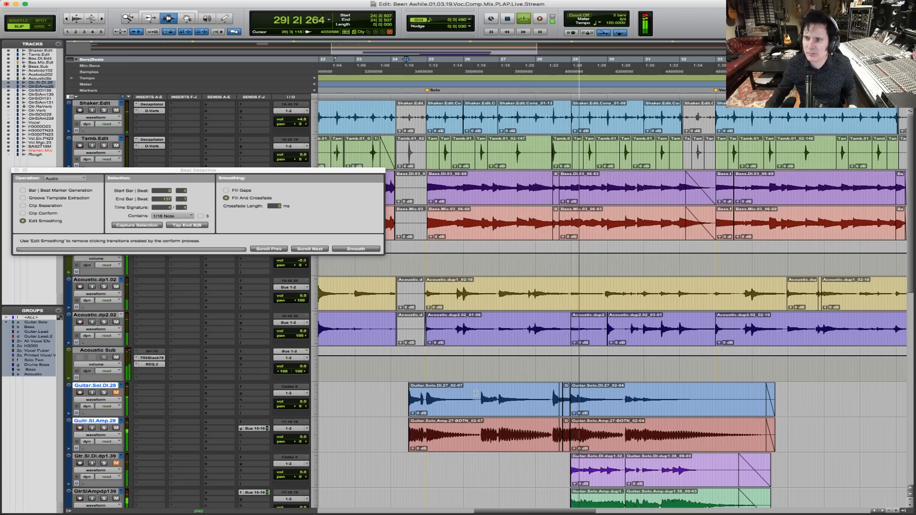
{"action": "key", "text": "space"}
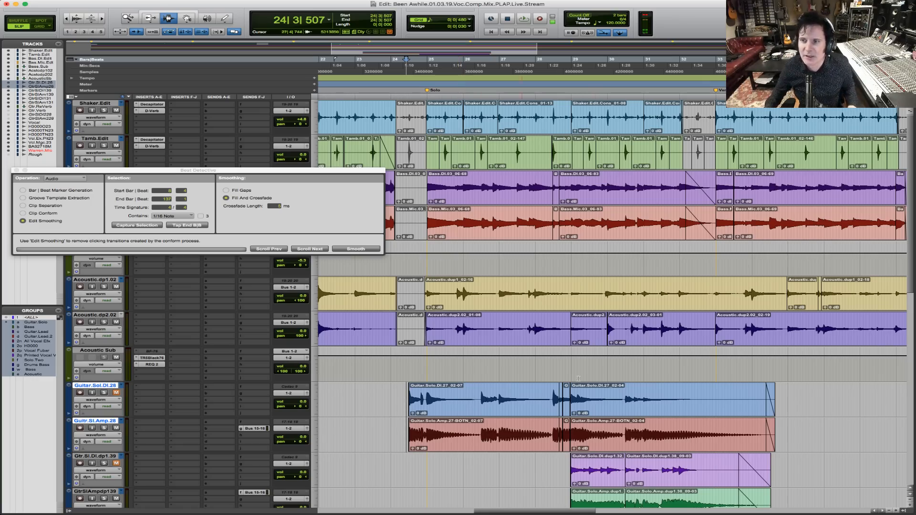
Replay the mix from 24|3|507 through the solo into the following verse while reviewing the guitar and vocal tracks.
{"action": "key", "text": "space"}
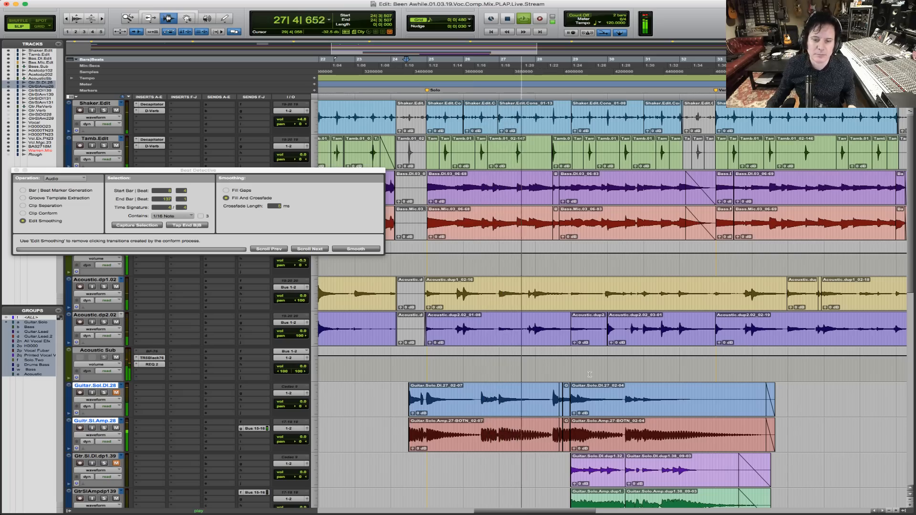
{"action": "scroll", "coordinate": [656, 399], "scroll_direction": "down", "scroll_amount": 3}
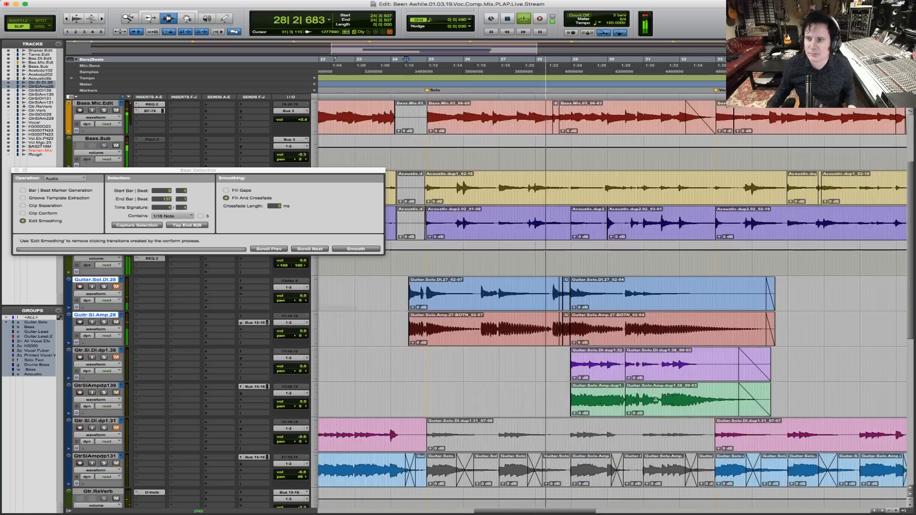
{"action": "scroll", "coordinate": [657, 399], "scroll_direction": "down", "scroll_amount": 5}
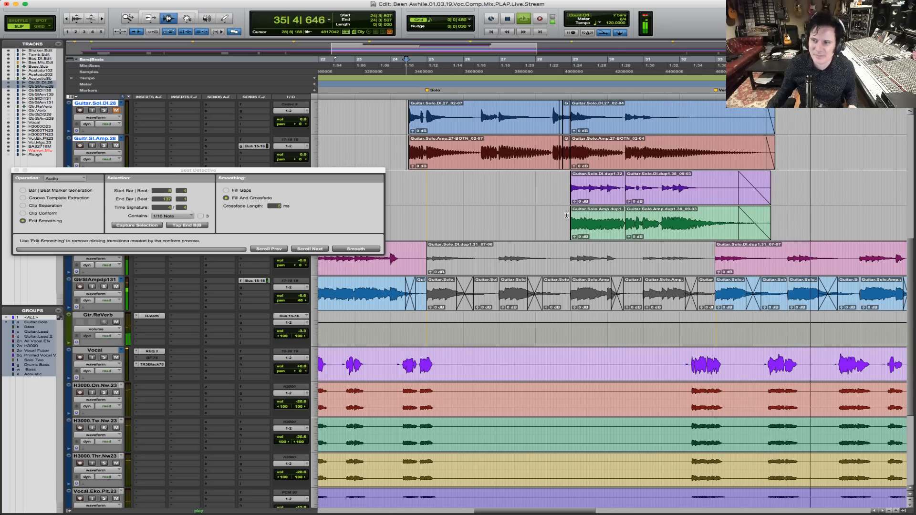
{"action": "key", "text": "r"}
{"action": "key", "text": "r"}
{"action": "key", "text": "F5"}
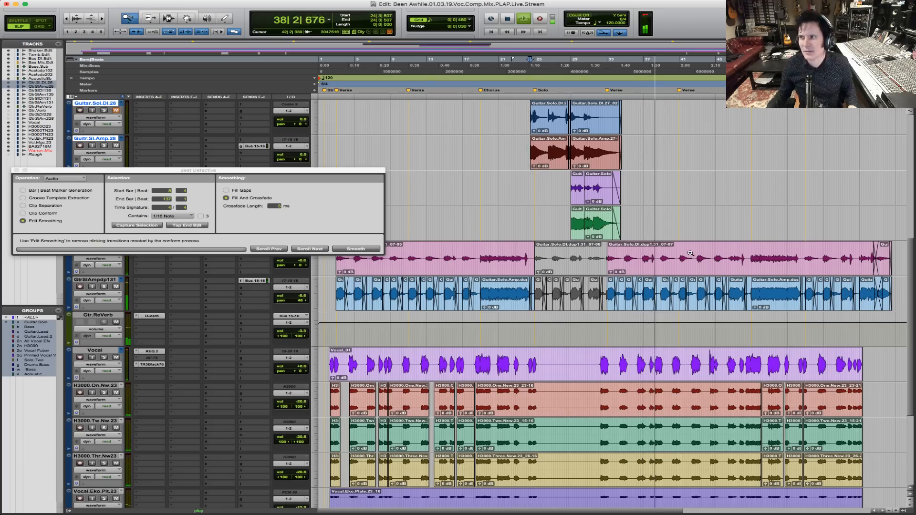
{"action": "key", "text": "F7"}
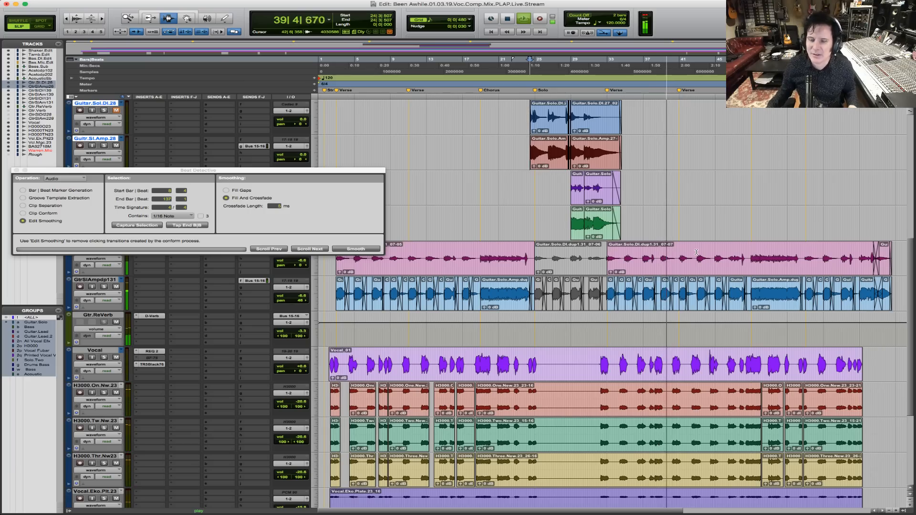
{"action": "key", "text": "space"}
Play the mix from 48|3|843 into the second chorus to check the lead guitar's entry.
{"action": "left_click", "coordinate": [747, 297]}
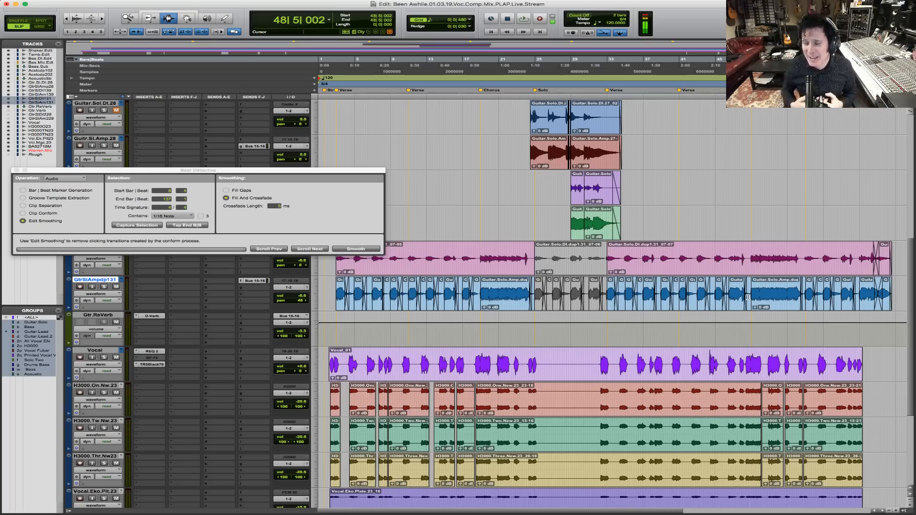
{"action": "key", "text": "F5"}
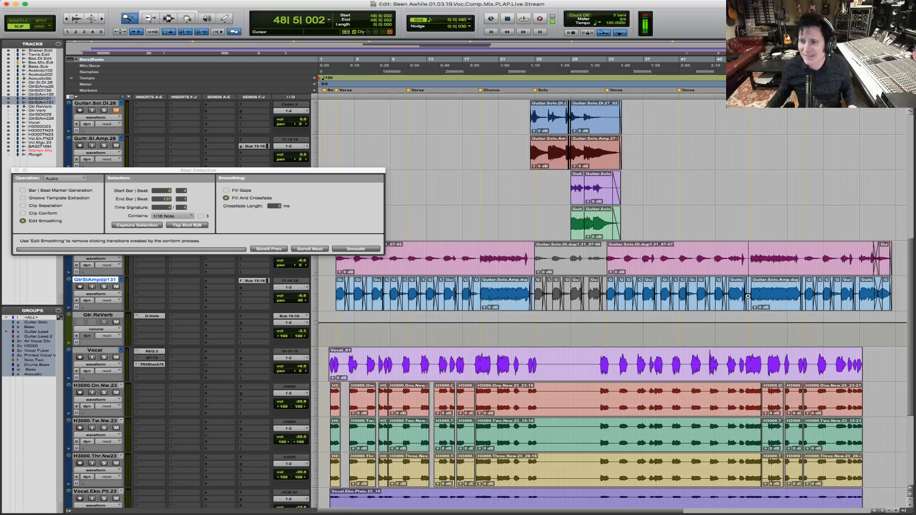
{"action": "left_click_drag", "start_coordinate": [692, 290], "coordinate": [839, 293]}
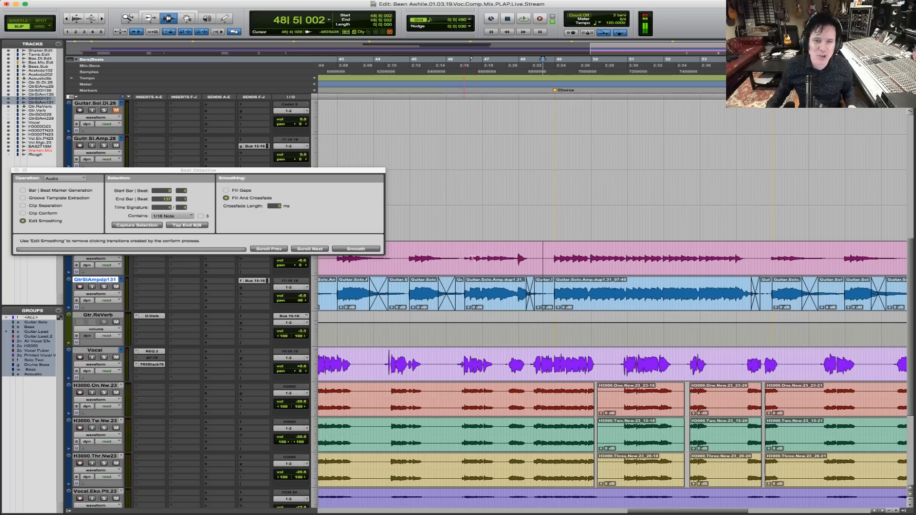
{"action": "left_click", "coordinate": [536, 264]}
{"action": "key", "text": "space"}
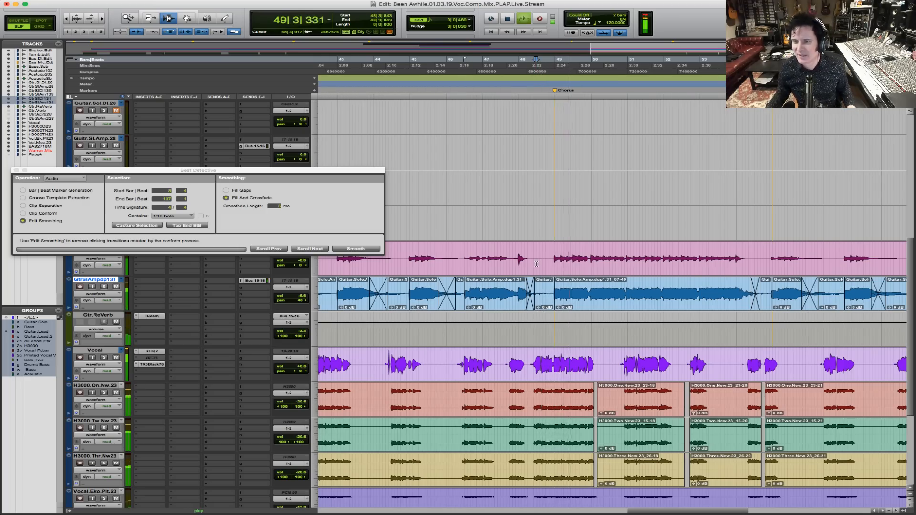
{"action": "key", "text": "space"}
Play the mix from 48|4|875 into the second chorus to recheck the lead guitar's entry.
{"action": "left_click", "coordinate": [549, 266]}
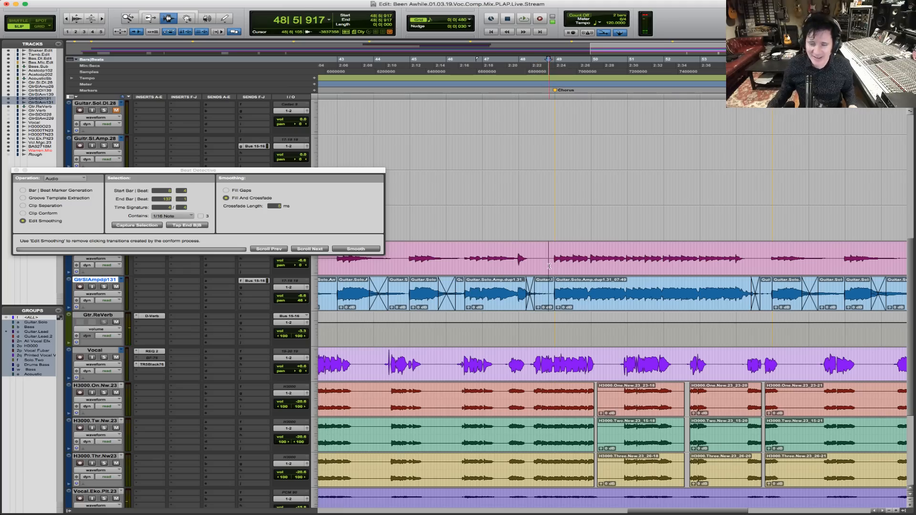
{"action": "key", "text": "F5"}
{"action": "left_click_drag", "start_coordinate": [532, 267], "coordinate": [631, 265]}
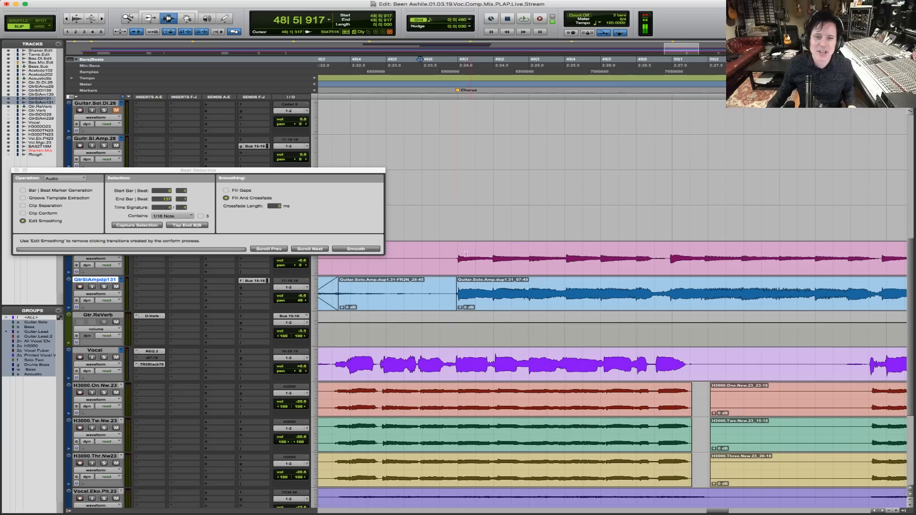
{"action": "left_click", "coordinate": [415, 263]}
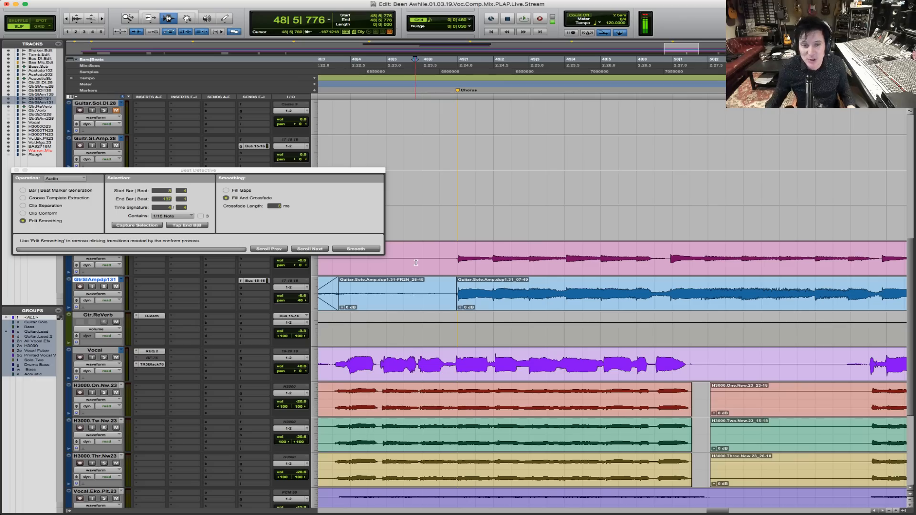
{"action": "left_click", "coordinate": [383, 274]}
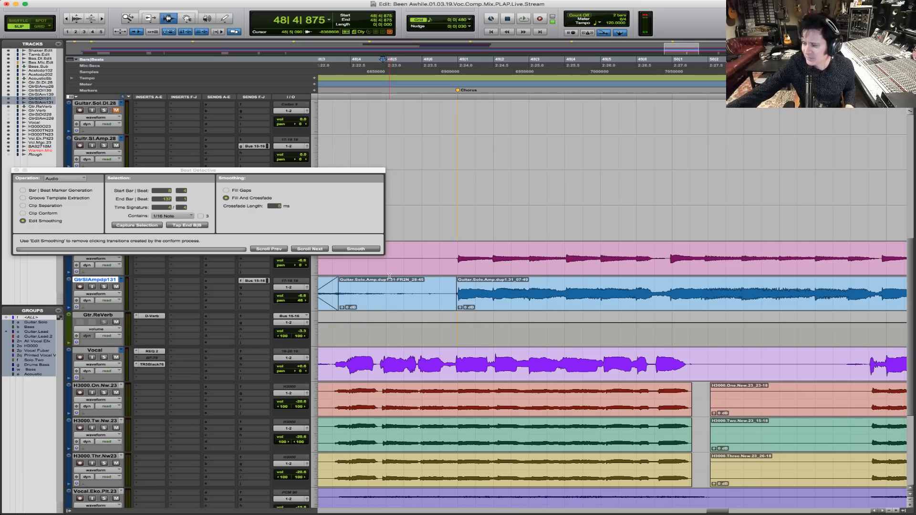
{"action": "key", "text": "space"}
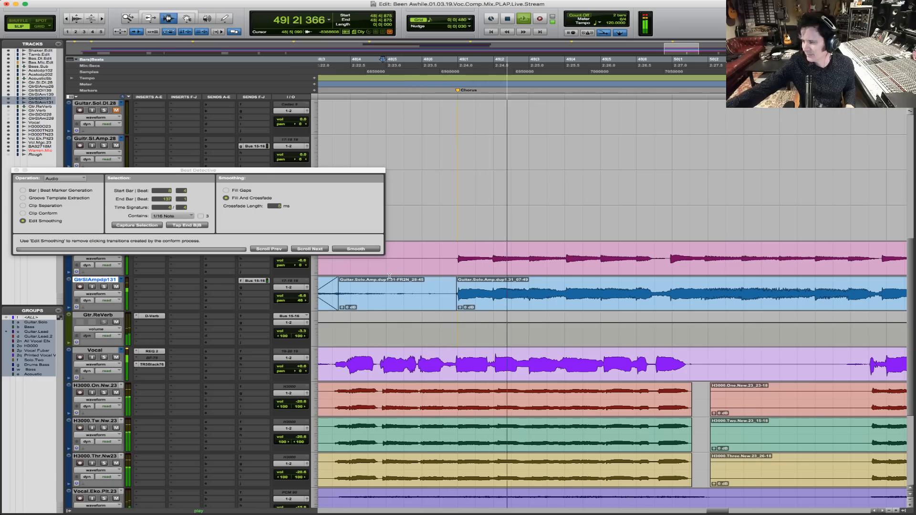
{"action": "key", "text": "space"}
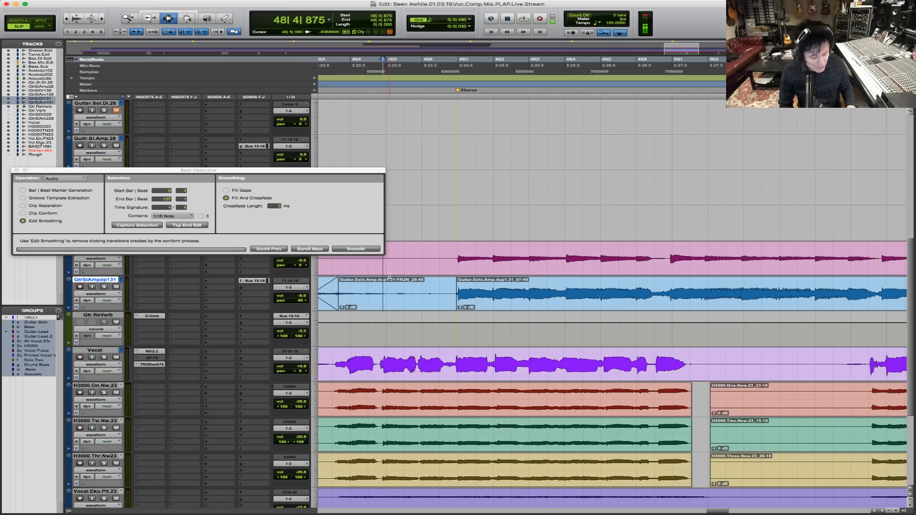
Play the mix from 48|1|000 through the second chorus and past bar 61 to check the remaining lead guitar parts.
{"action": "key", "text": "super+bracketleft"}
{"action": "key", "text": "super+bracketleft"}
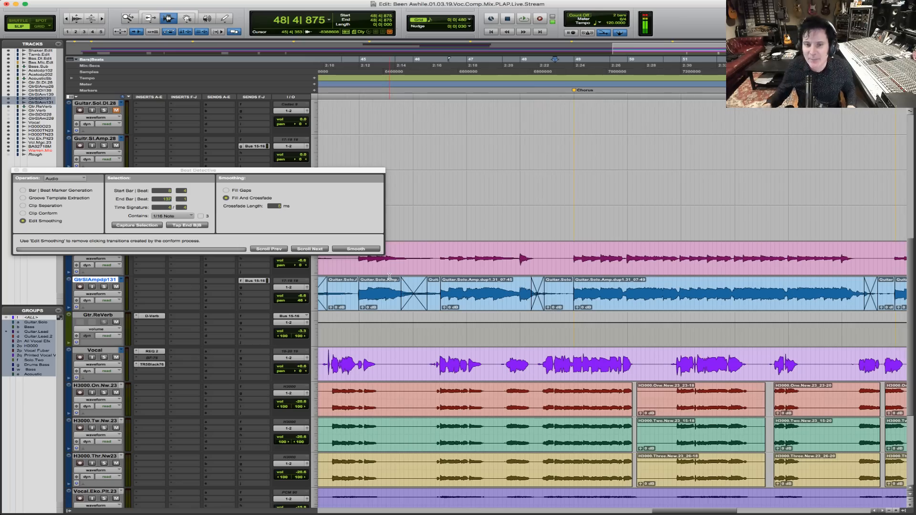
{"action": "key", "text": "F5"}
{"action": "left_click_drag", "start_coordinate": [467, 269], "coordinate": [807, 277]}
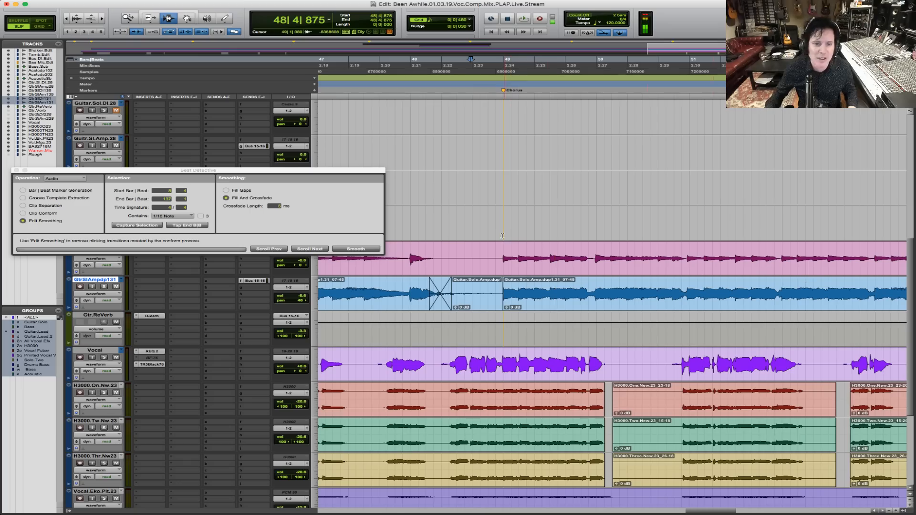
{"action": "left_click", "coordinate": [410, 255]}
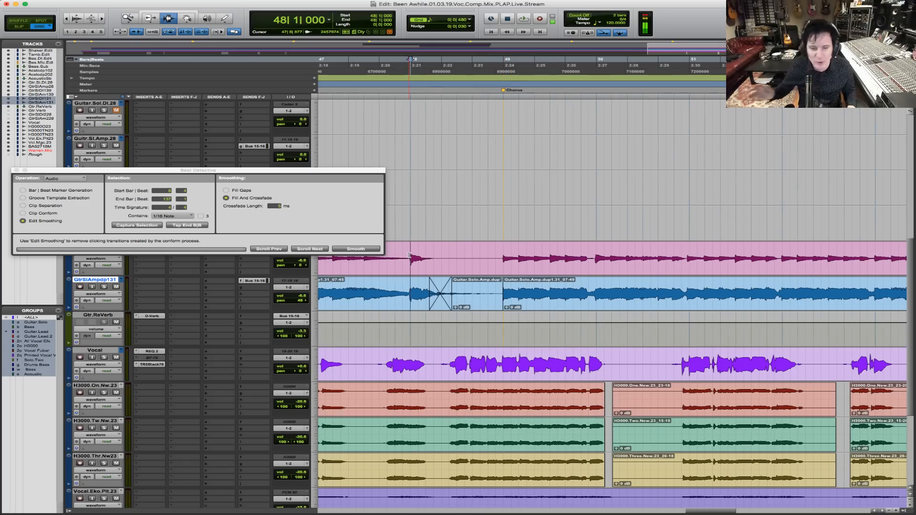
{"action": "key", "text": "space"}
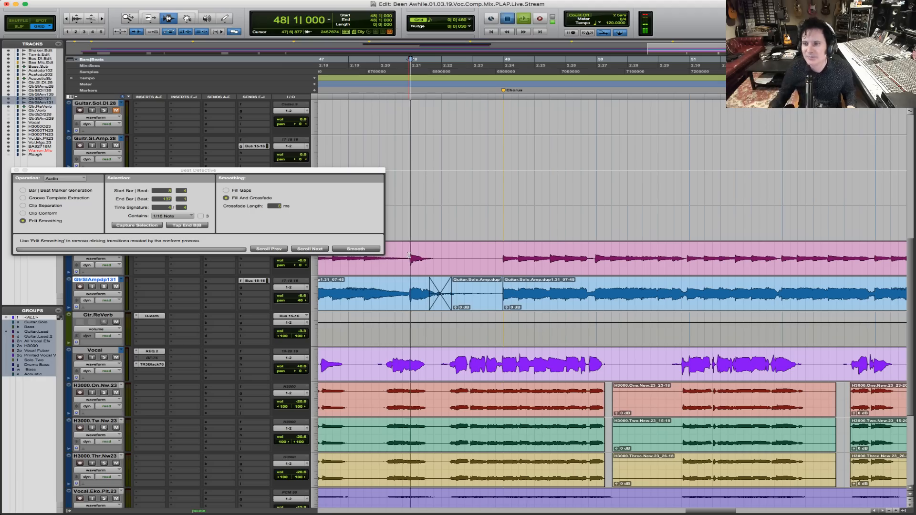
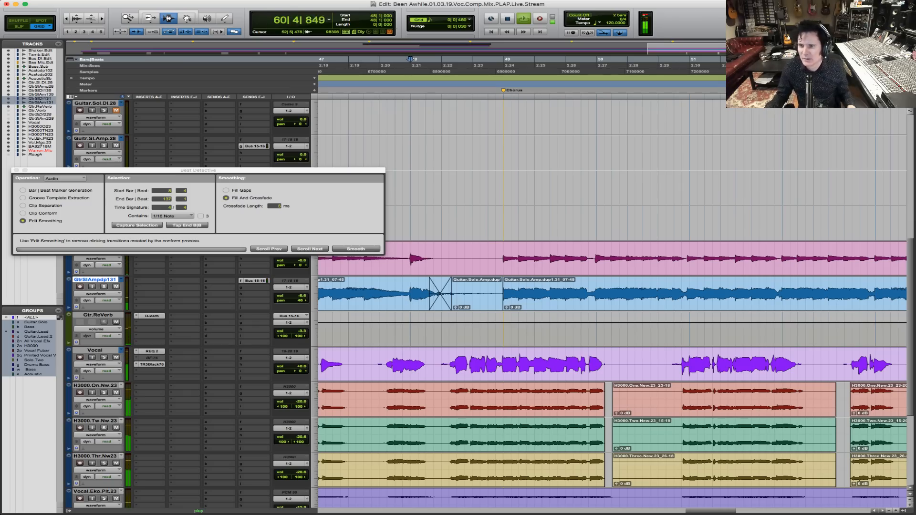
{"action": "key", "text": "r"}
{"action": "key", "text": "r"}
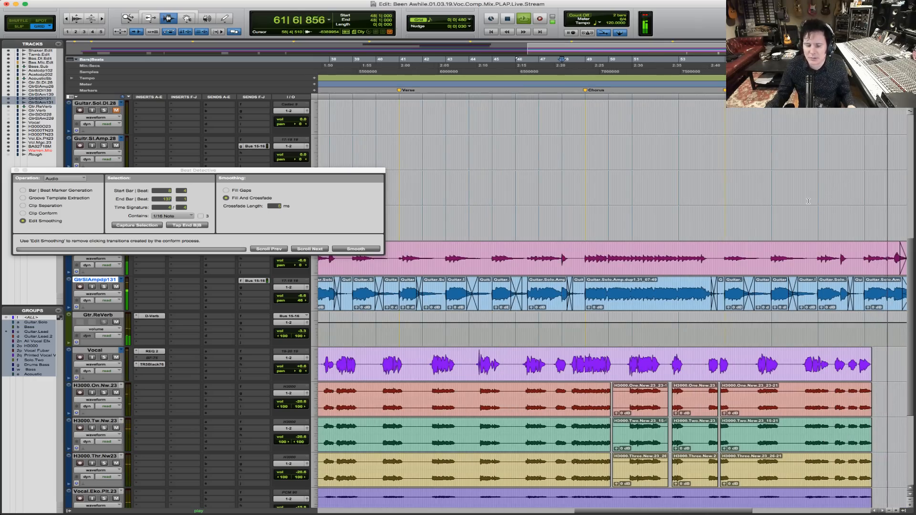
{"action": "key", "text": "r"}
{"action": "key", "text": "r"}
{"action": "key", "text": "F5"}
{"action": "left_click_drag", "start_coordinate": [721, 285], "coordinate": [330, 265]}
{"action": "key", "text": "space"}
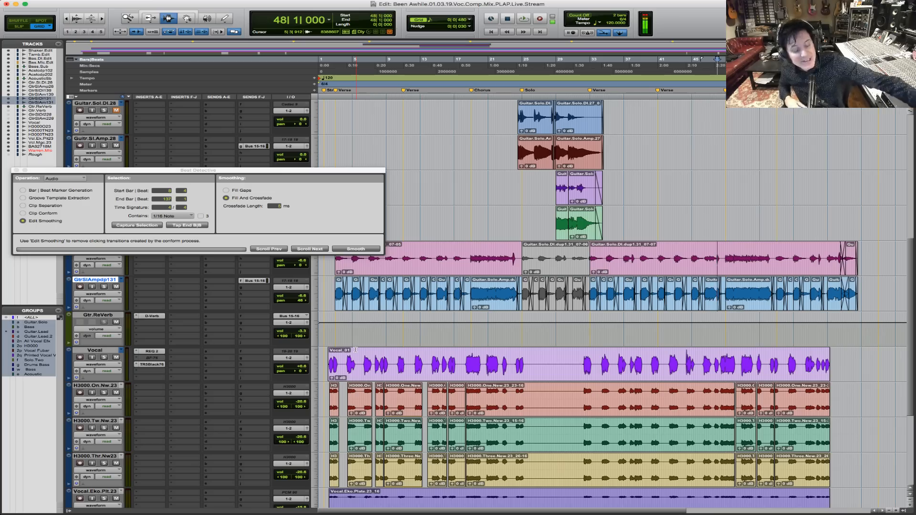
Close Beat Detective and examine the TR5 Black 76 and REQ 2 settings on the Vocal track.
{"action": "left_click", "coordinate": [155, 364]}
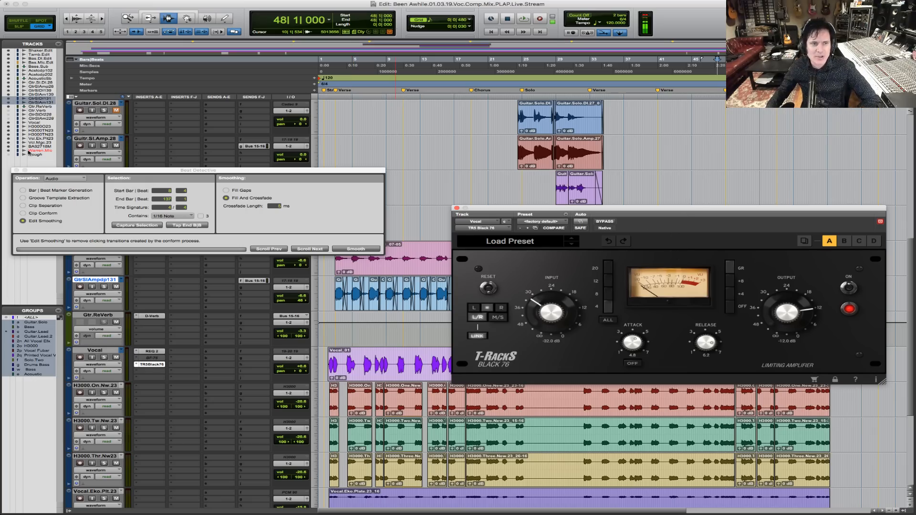
{"action": "left_click", "coordinate": [17, 171]}
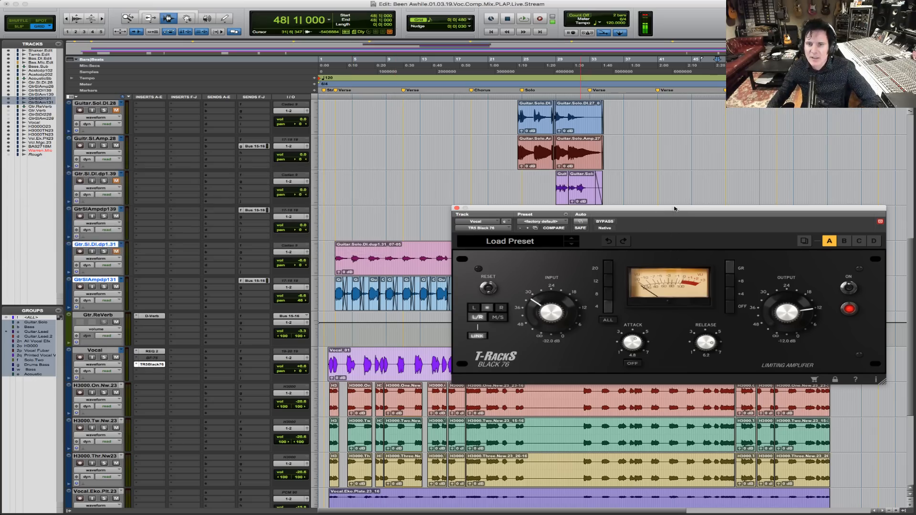
{"action": "left_click_drag", "start_coordinate": [675, 209], "coordinate": [557, 195]}
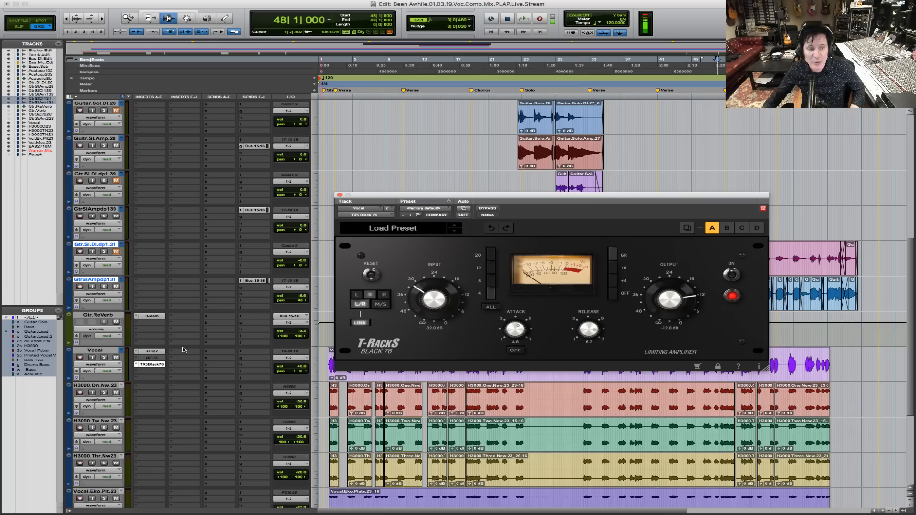
{"action": "left_click", "coordinate": [152, 351]}
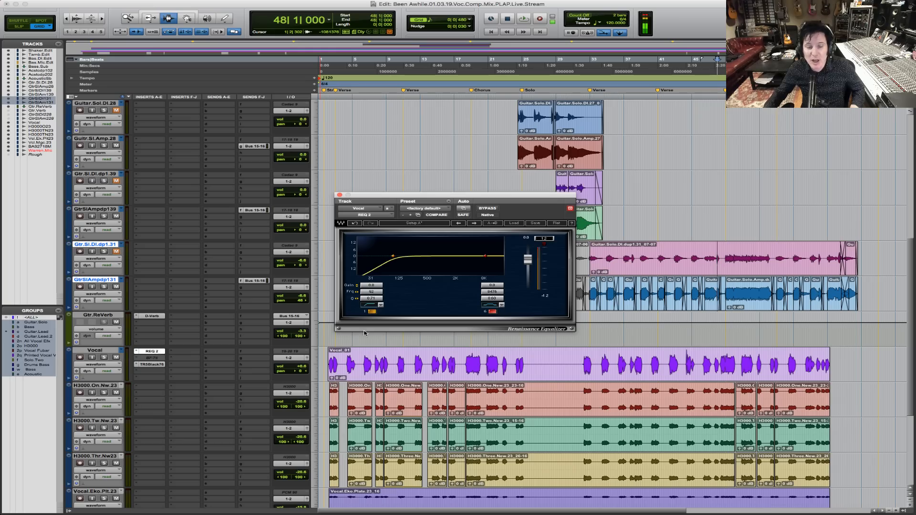
Play the vocal from 2|3|000, and from 18|2|000 into the first chorus, with its REQ 2 equalizer open.
{"action": "left_click", "coordinate": [329, 360]}
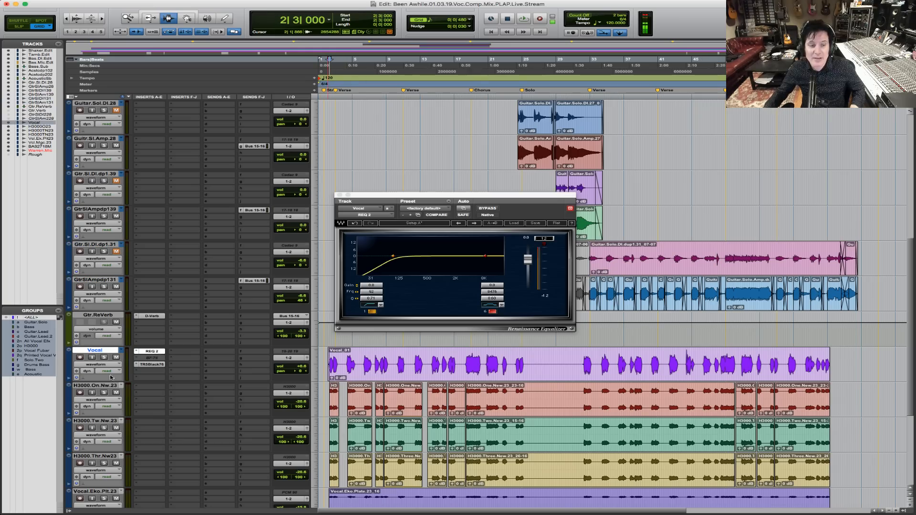
{"action": "key", "text": "space"}
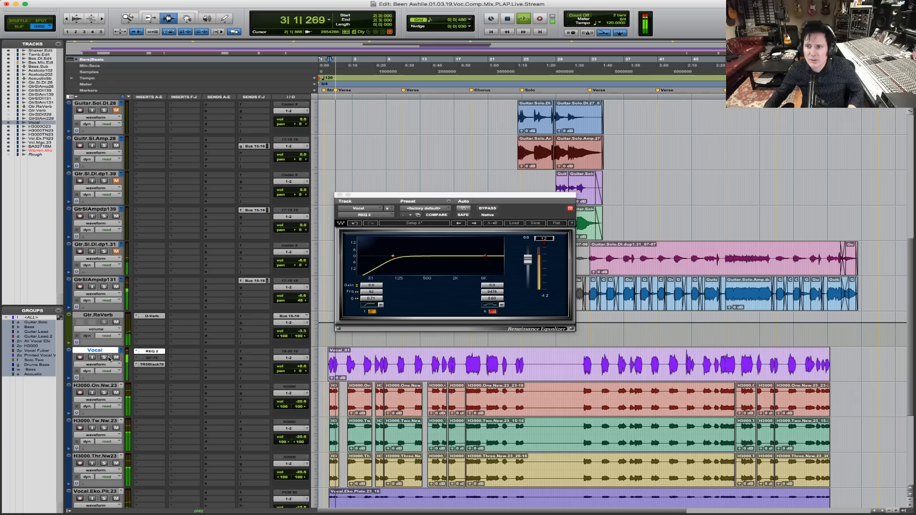
{"action": "key", "text": "space"}
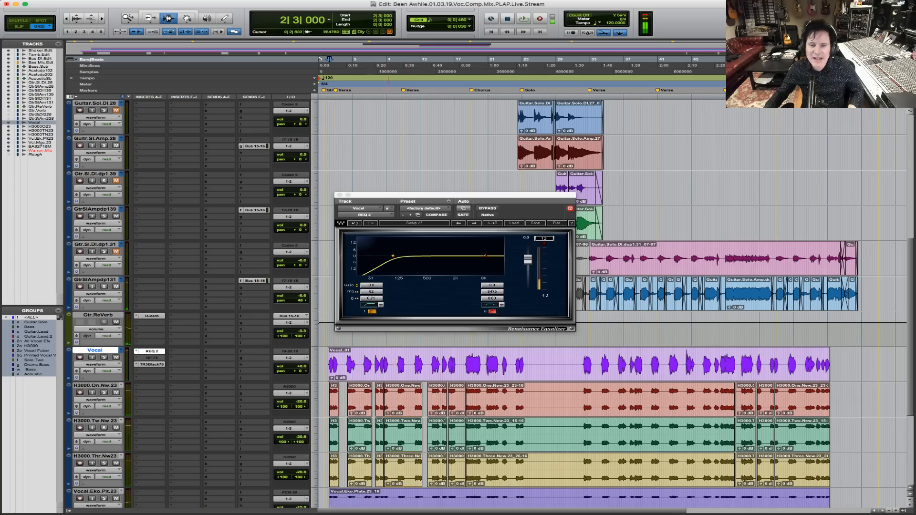
{"action": "left_click", "coordinate": [465, 362]}
{"action": "key", "text": "F5"}
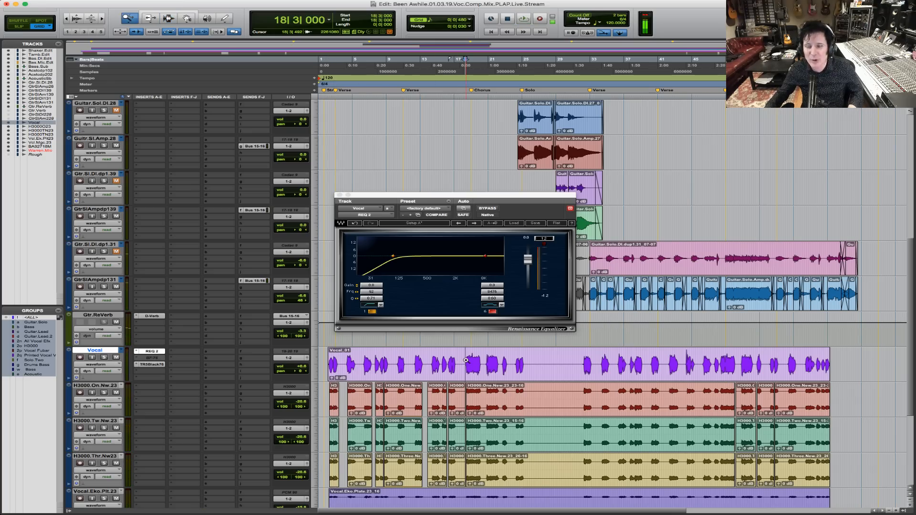
{"action": "left_click_drag", "start_coordinate": [433, 363], "coordinate": [560, 360]}
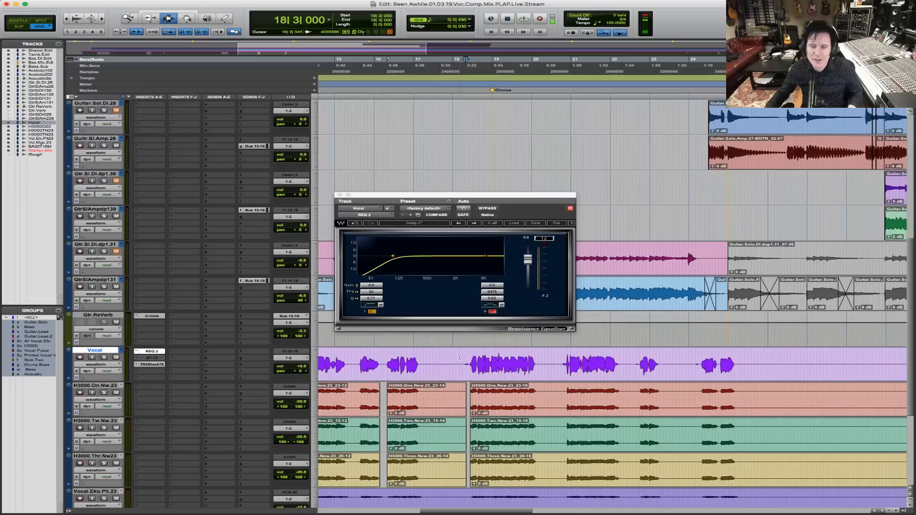
{"action": "left_click", "coordinate": [458, 363]}
{"action": "key", "text": "space"}
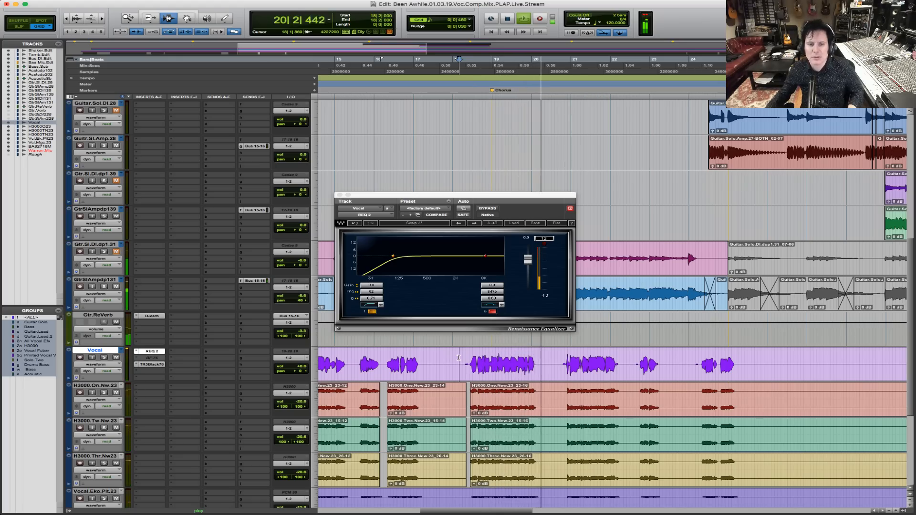
{"action": "key", "text": "space"}
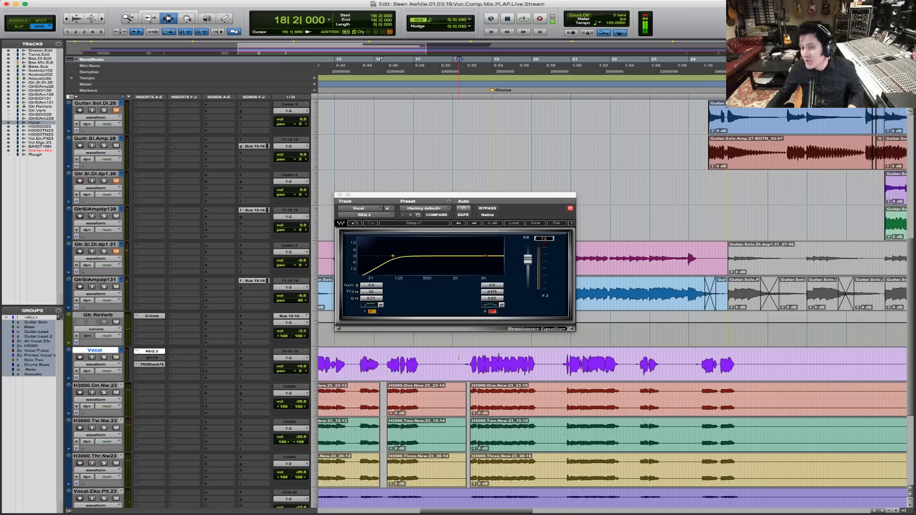
Select the Bass.DI.Edit and Bass.Mic.Edit clips starting at 18|4|000 and solo the Bass.DI.Edit track.
{"action": "scroll", "coordinate": [497, 369], "scroll_direction": "up", "scroll_amount": 5}
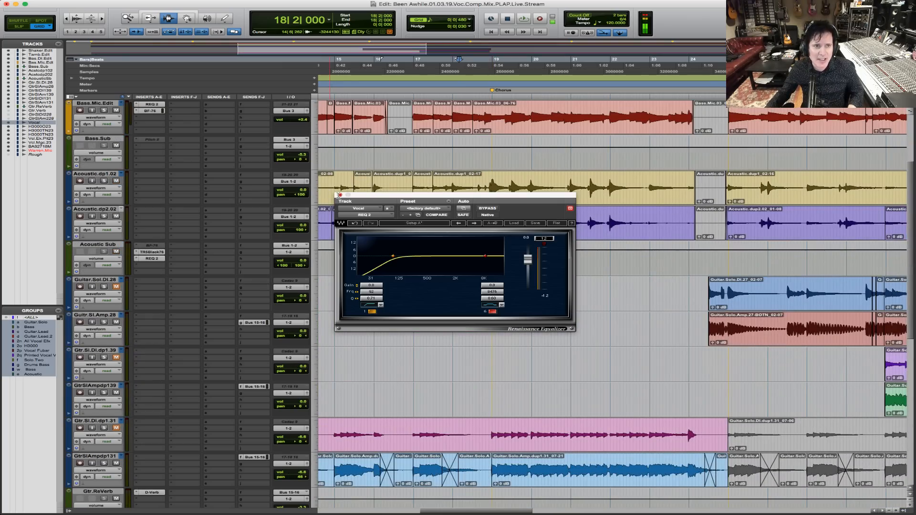
{"action": "left_click", "coordinate": [340, 196]}
{"action": "scroll", "coordinate": [433, 192], "scroll_direction": "up", "scroll_amount": 3}
{"action": "left_click", "coordinate": [544, 200]}
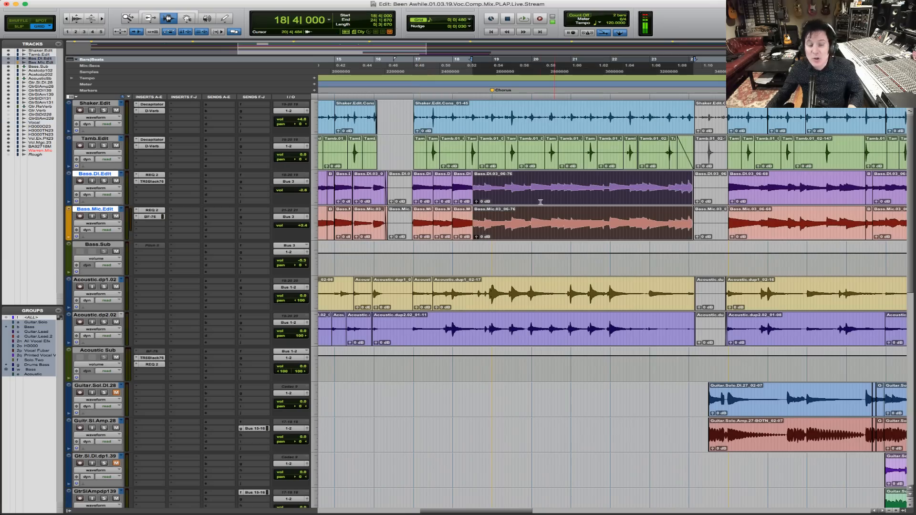
{"action": "left_click", "coordinate": [104, 180]}
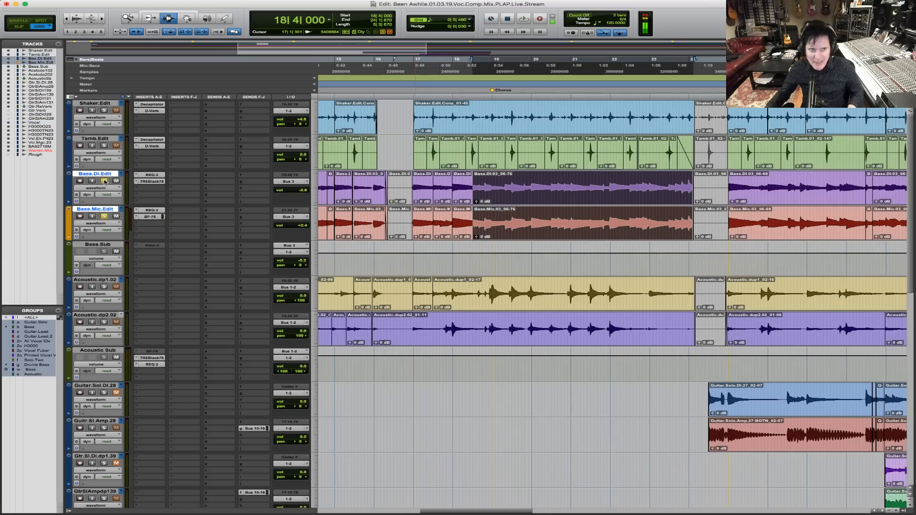
{"action": "left_click", "coordinate": [105, 181]}
{"action": "left_click", "coordinate": [105, 181]}
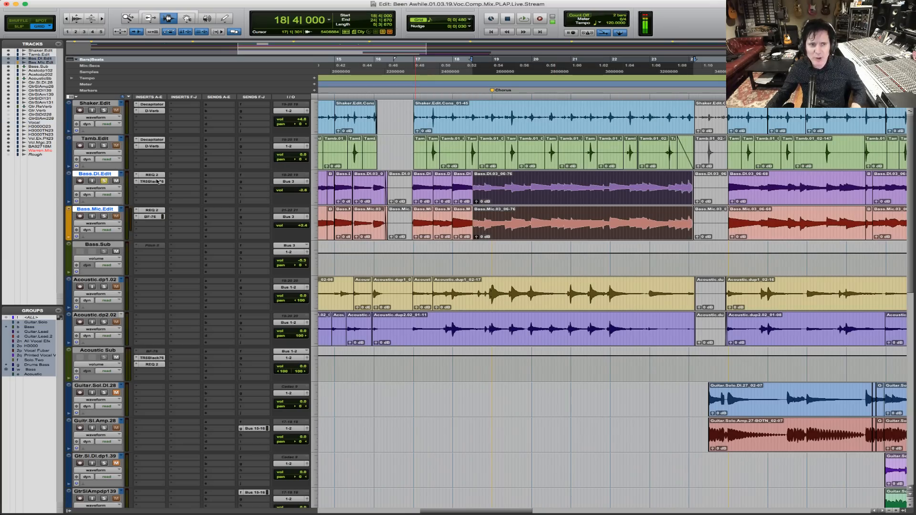
Play the bass from 18|4|000 while examining the TR5 Black 76 compressor on Bass.DI.Edit.
{"action": "left_click", "coordinate": [151, 181]}
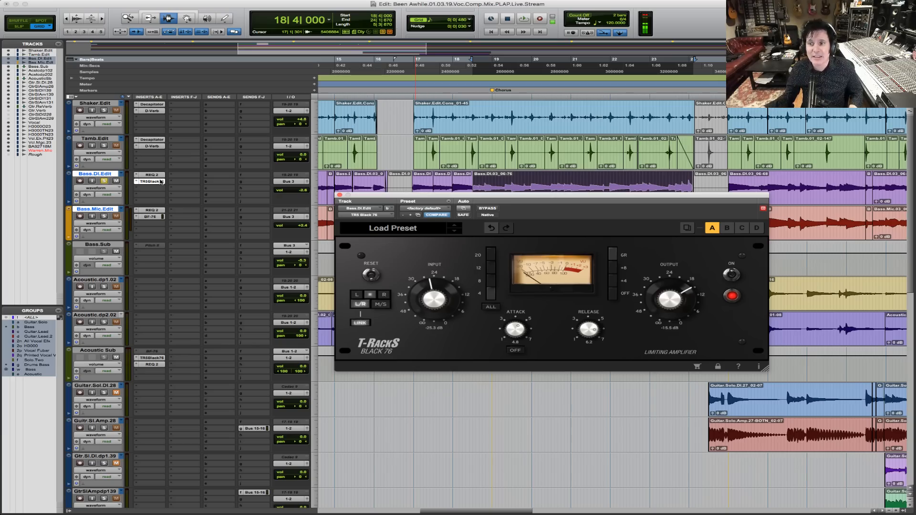
{"action": "key", "text": "space"}
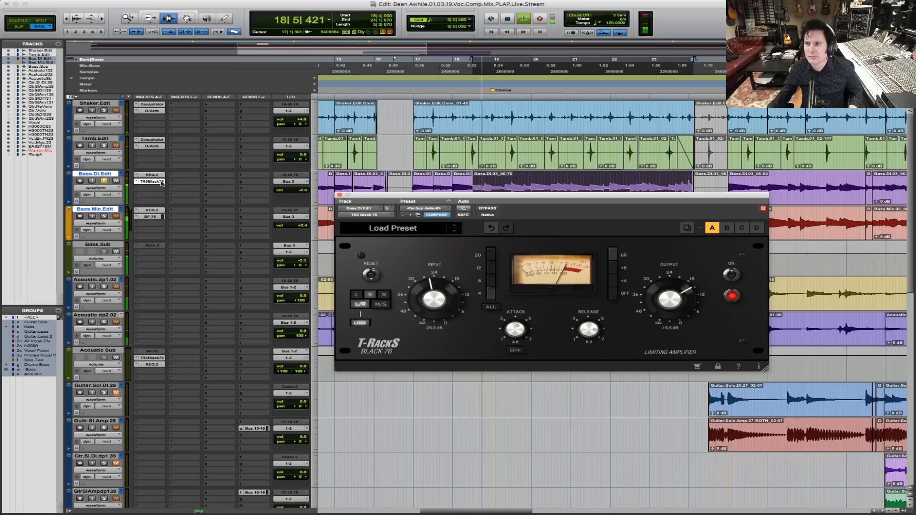
{"action": "key", "text": "space"}
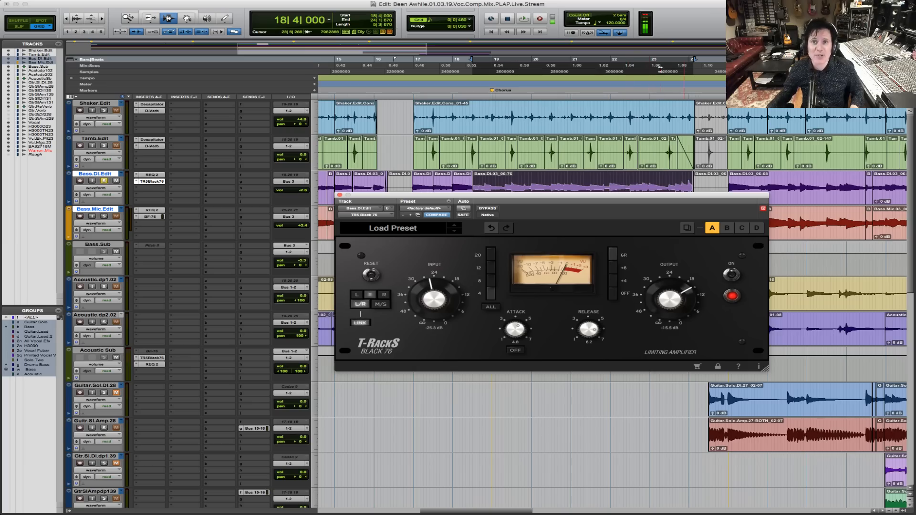
{"action": "left_click", "coordinate": [647, 19]}
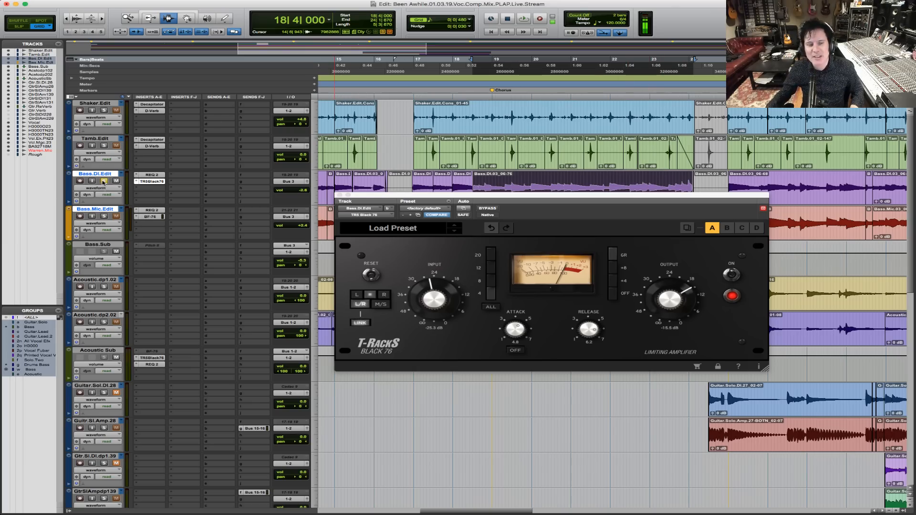
Add one stereo Master Fader track at the end of the session and place it directly above the BnAwh92718MT track.
{"action": "left_click", "coordinate": [409, 177]}
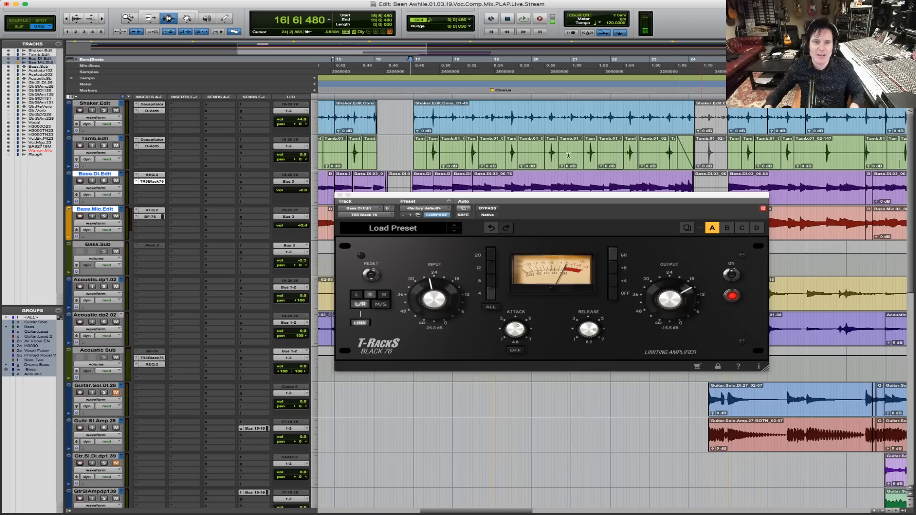
{"action": "left_click", "coordinate": [403, 114]}
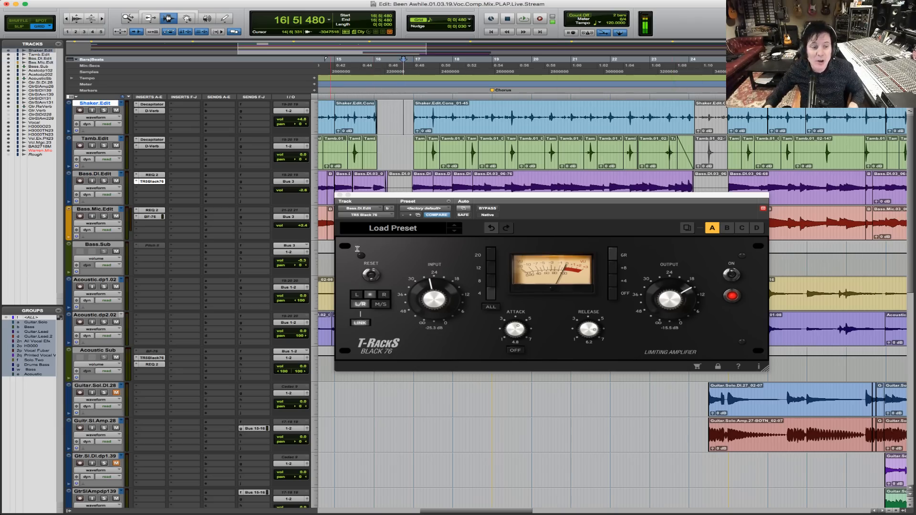
{"action": "scroll", "coordinate": [240, 386], "scroll_direction": "down", "scroll_amount": 10}
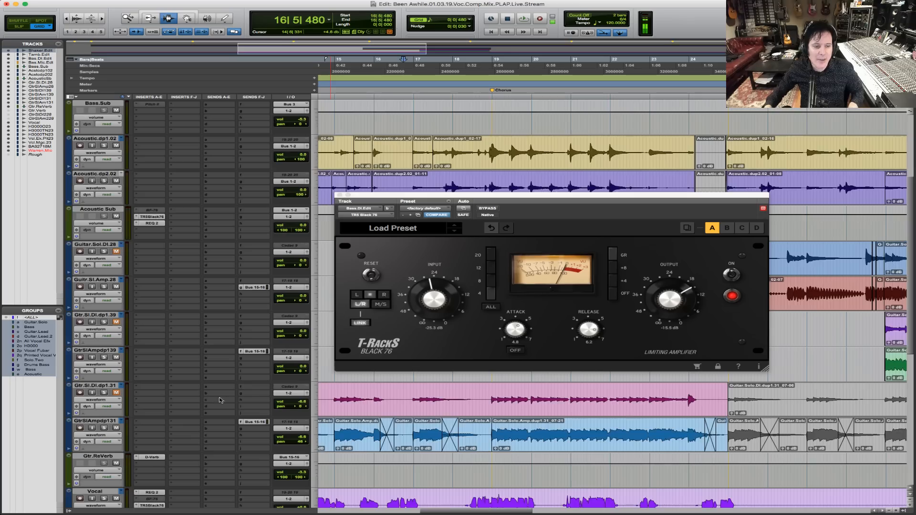
{"action": "scroll", "coordinate": [214, 416], "scroll_direction": "down", "scroll_amount": 4}
{"action": "left_click", "coordinate": [95, 404]}
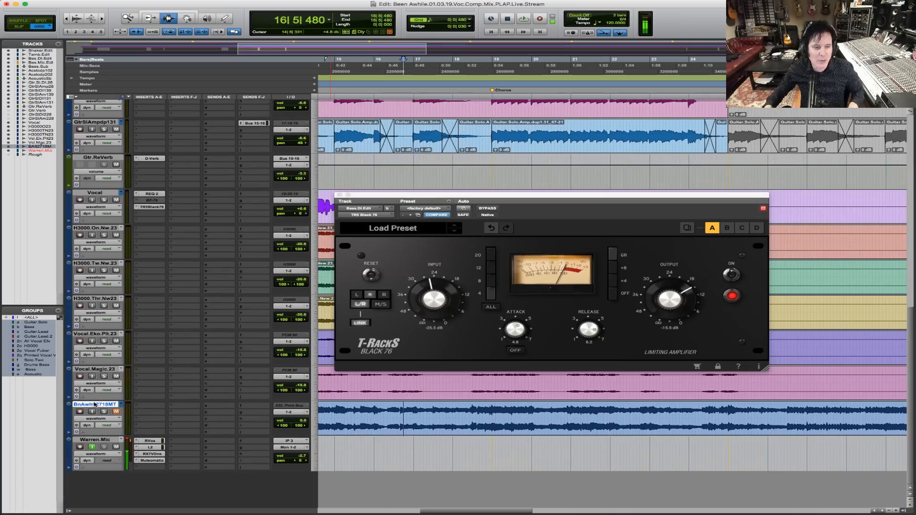
{"action": "key", "text": "shift+super+n"}
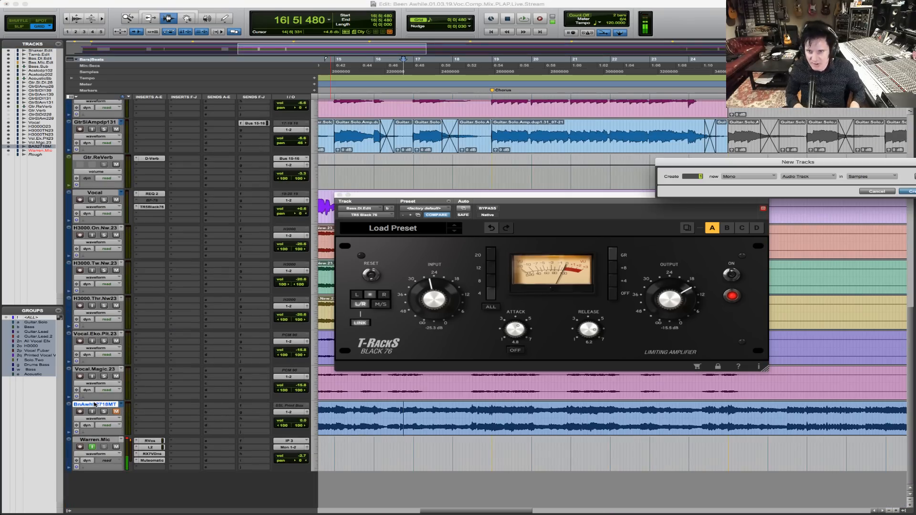
{"action": "key", "text": "super+Down"}
{"action": "key", "text": "super+Down"}
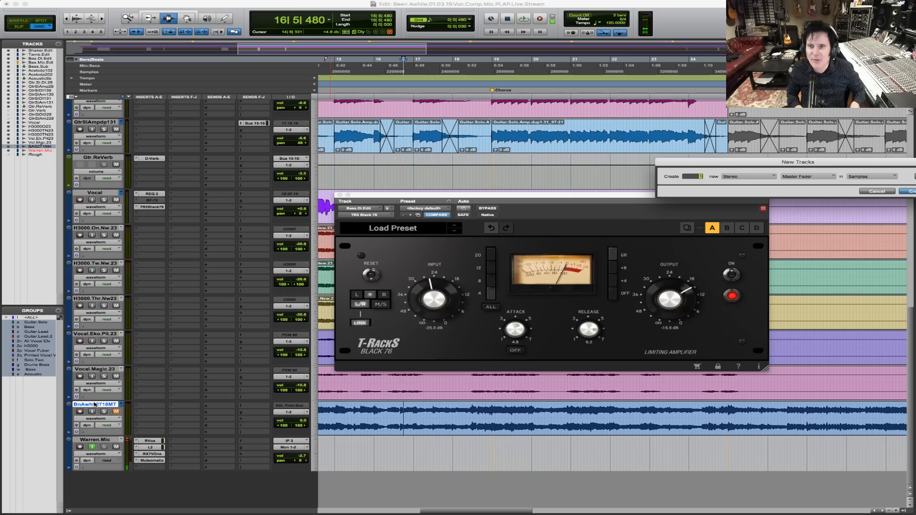
{"action": "key", "text": "Return"}
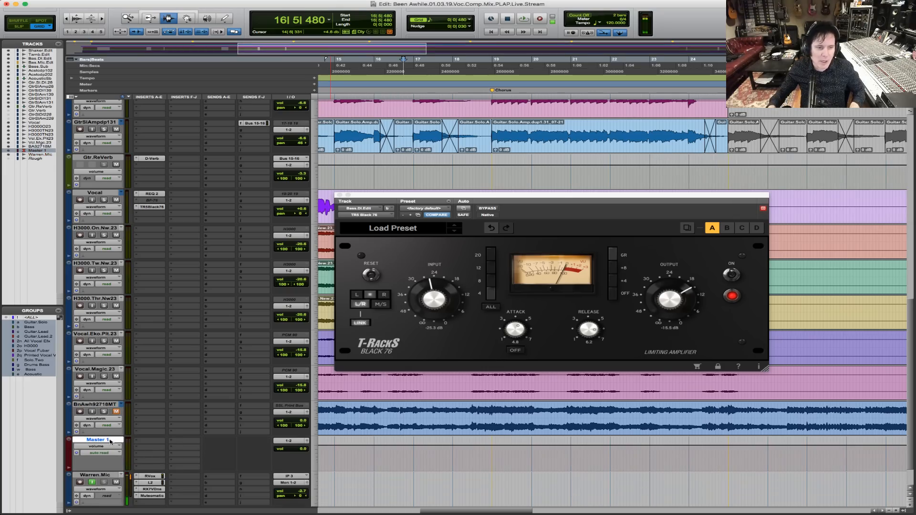
{"action": "left_click_drag", "start_coordinate": [110, 442], "coordinate": [103, 403]}
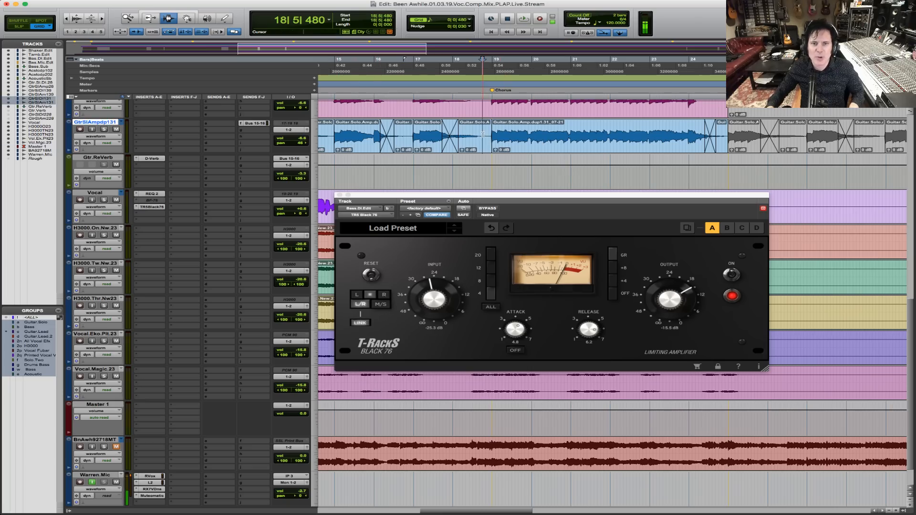
While playing the mix from 18|5|480 with the compressor closed, raise the Vocal.Eko.Plt.23 volume and set Vocal.Magic.23 to -13.2 dB.
{"action": "key", "text": "space"}
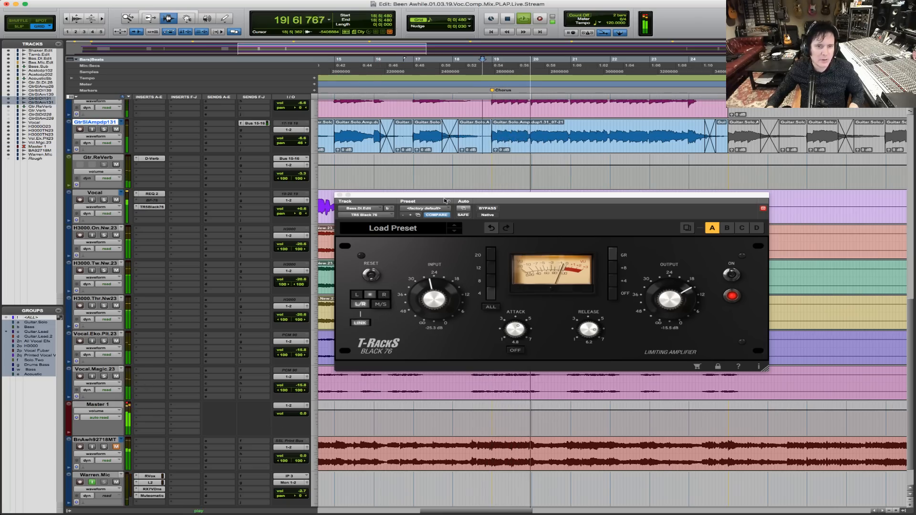
{"action": "left_click", "coordinate": [340, 195]}
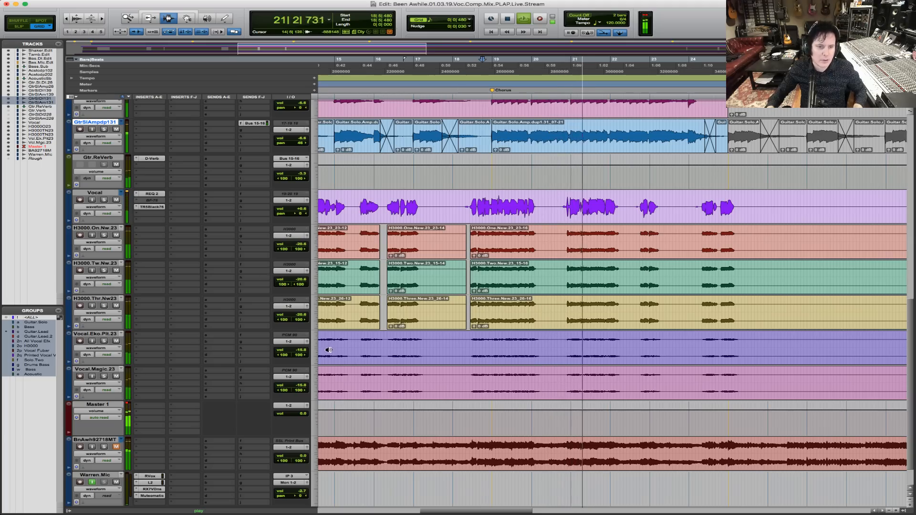
{"action": "left_click", "coordinate": [300, 350]}
{"action": "left_click_drag", "start_coordinate": [300, 351], "coordinate": [300, 349]}
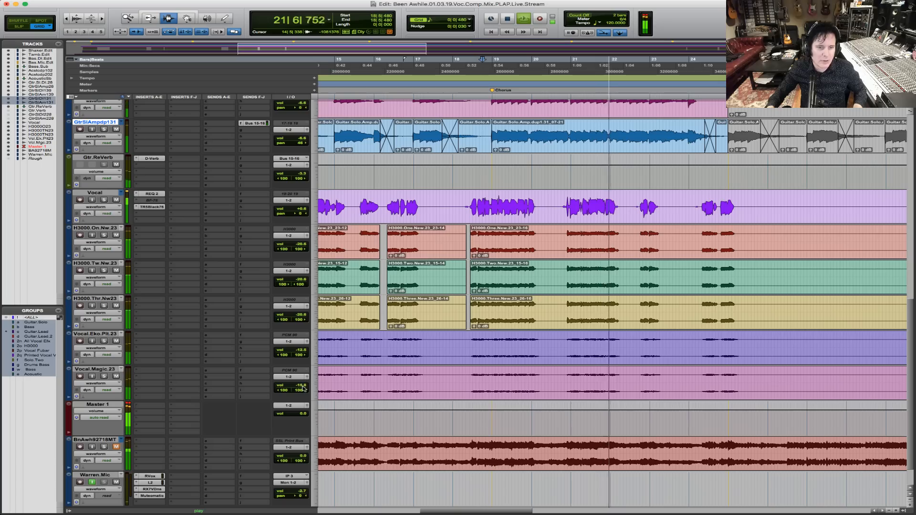
{"action": "left_click", "coordinate": [301, 386]}
{"action": "left_click_drag", "start_coordinate": [301, 386], "coordinate": [301, 384]}
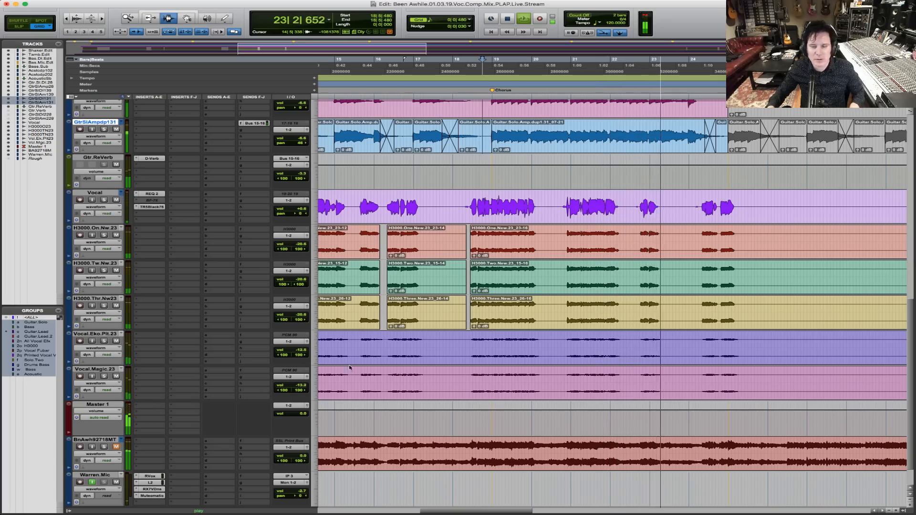
{"action": "key", "text": "space"}
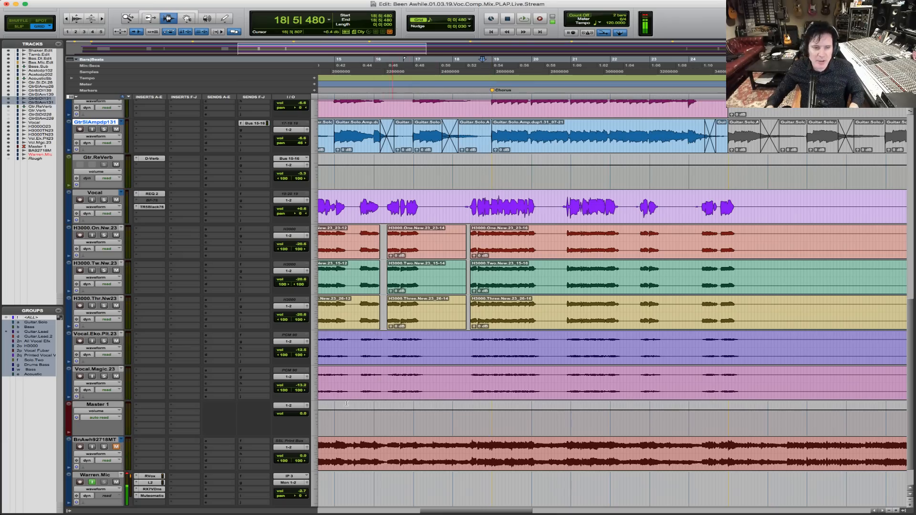
Insert the multichannel MJUC compressor on the Master 1 track and expand its extra controls for timbre, drive, sidechain filter and mix.
{"action": "left_click", "coordinate": [157, 407]}
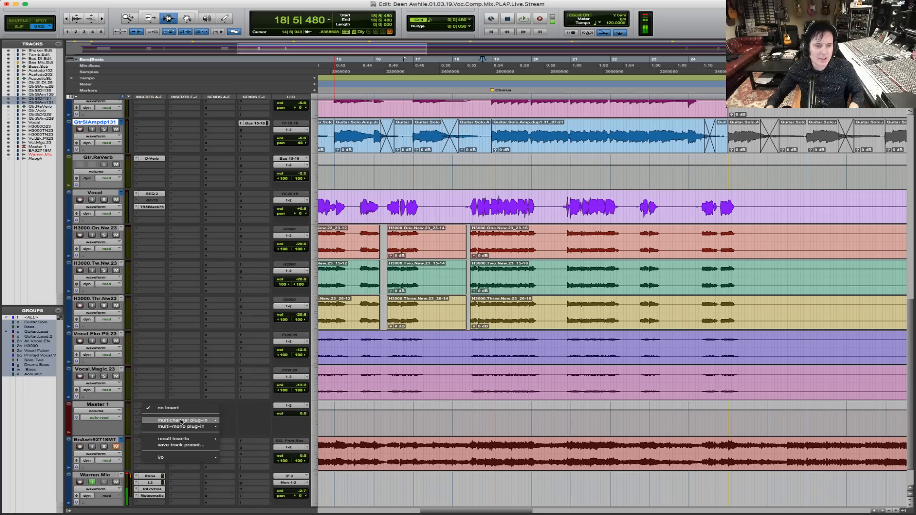
{"action": "mouse_move", "coordinate": [182, 422]}
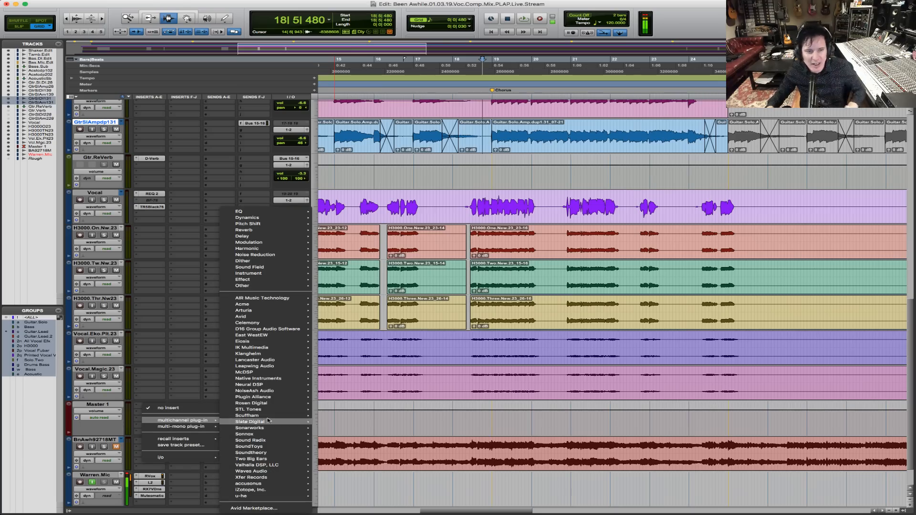
{"action": "mouse_move", "coordinate": [277, 224]}
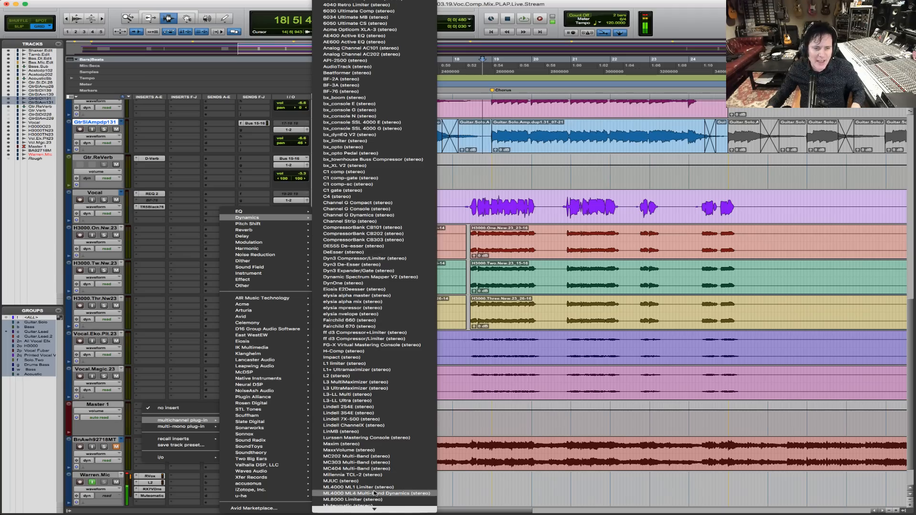
{"action": "left_click", "coordinate": [506, 254]}
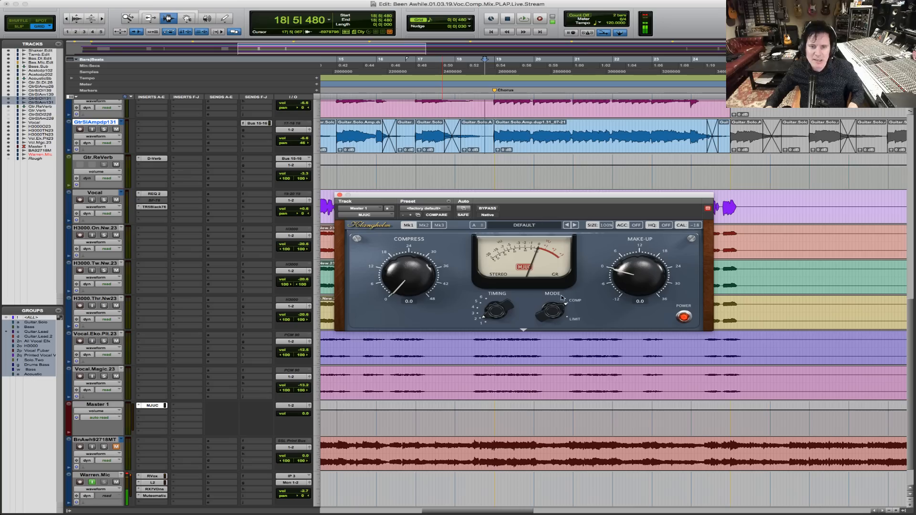
{"action": "left_click", "coordinate": [524, 330]}
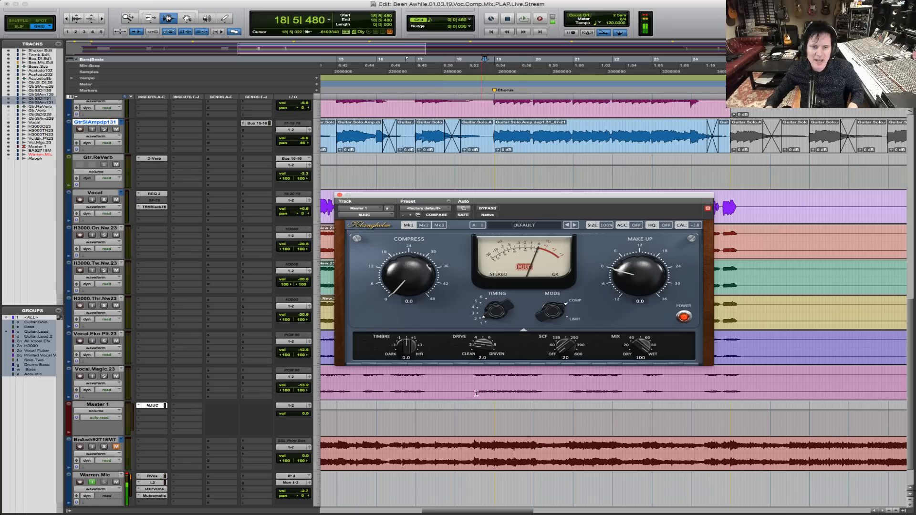
Set the MJUC Compress amount to 8.6 while playing the mix from 17|6|480, and turn on AGC.
{"action": "left_click", "coordinate": [451, 390]}
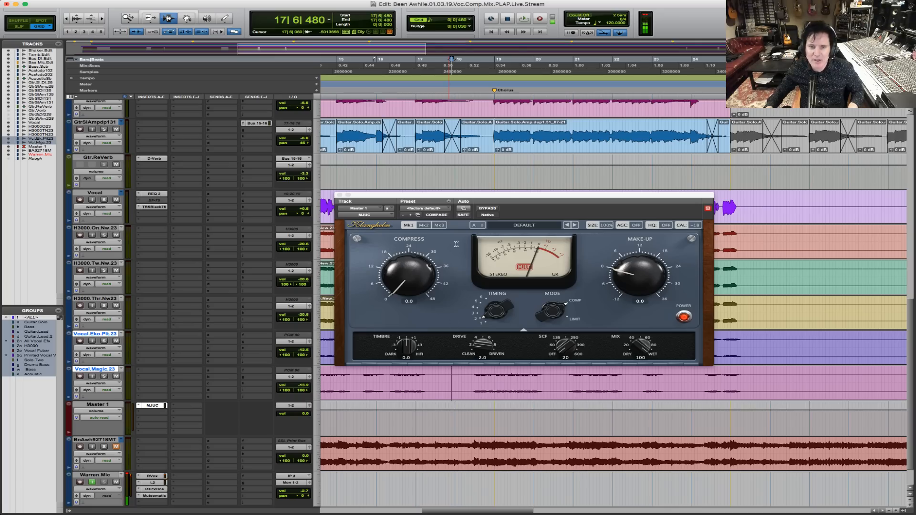
{"action": "key", "text": "space"}
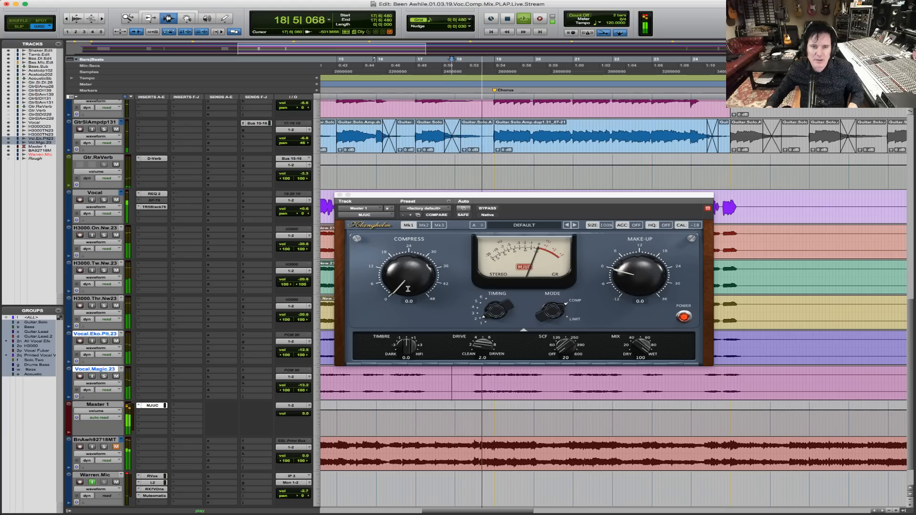
{"action": "left_click_drag", "start_coordinate": [408, 289], "coordinate": [408, 271]}
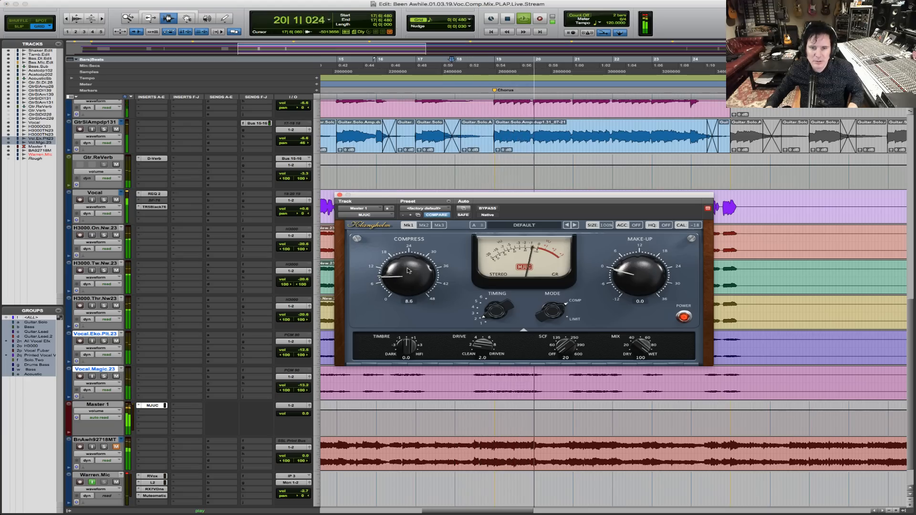
{"action": "key", "text": "space"}
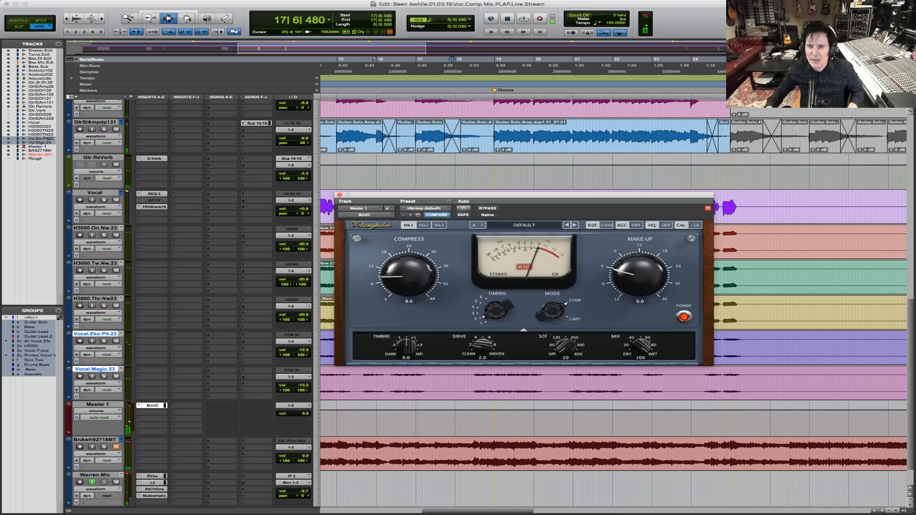
{"action": "left_click", "coordinate": [637, 225]}
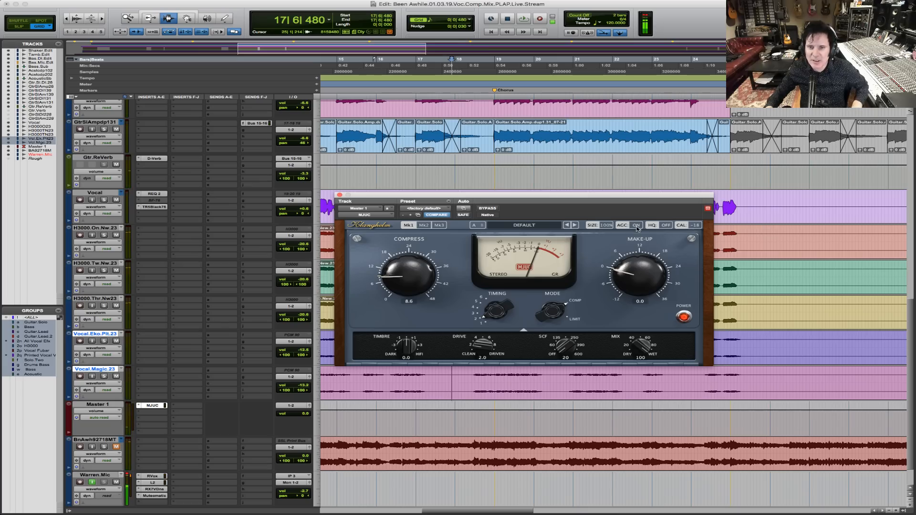
Set the MJUC Compress amount to 7.6 and Drive to 5.2, listening to the mix from 17|6|480.
{"action": "key", "text": "space"}
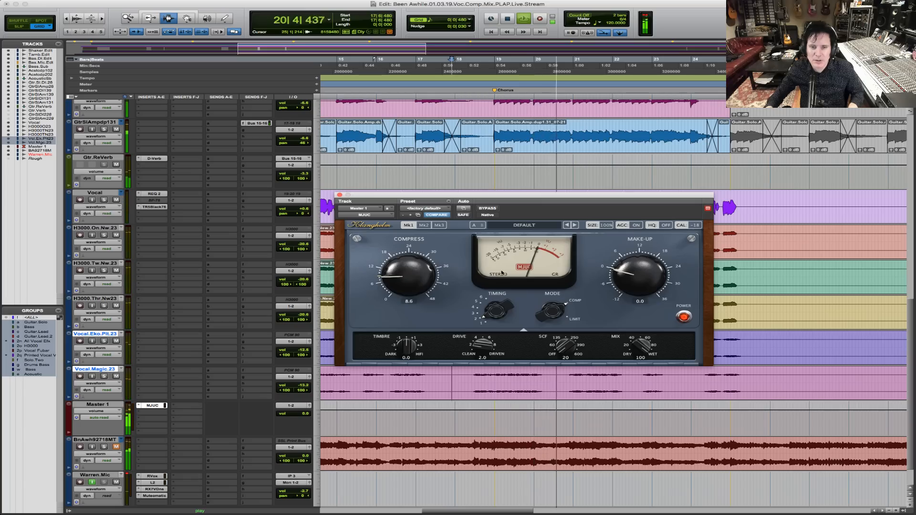
{"action": "key", "text": "space"}
{"action": "left_click_drag", "start_coordinate": [377, 280], "coordinate": [378, 285]}
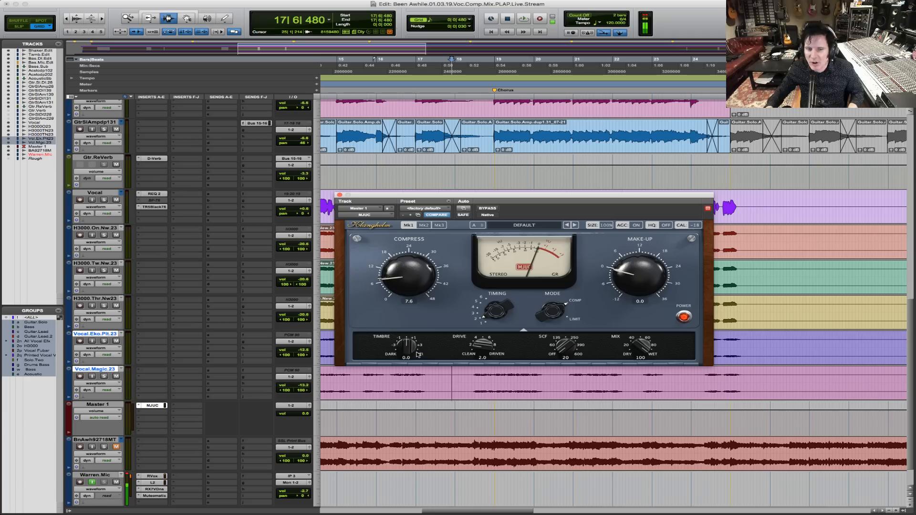
{"action": "left_click_drag", "start_coordinate": [477, 348], "coordinate": [492, 324]}
{"action": "key", "text": "space"}
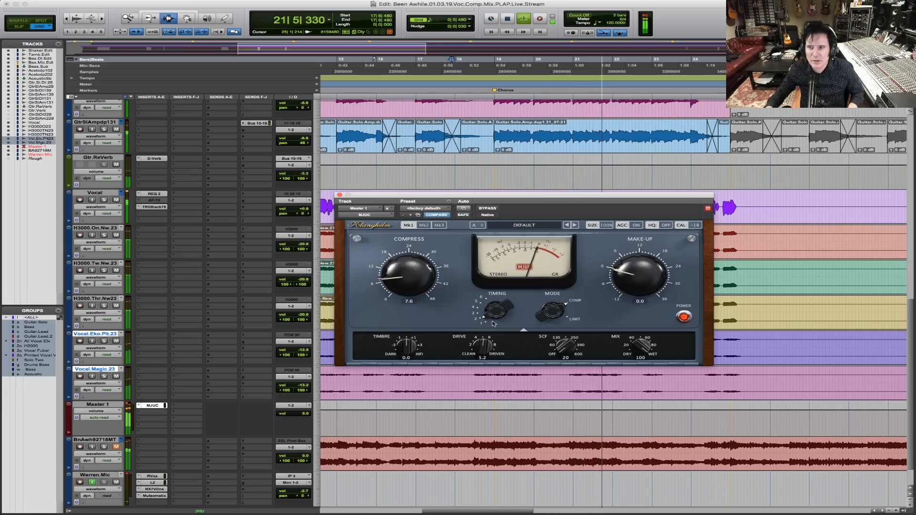
{"action": "key", "text": "space"}
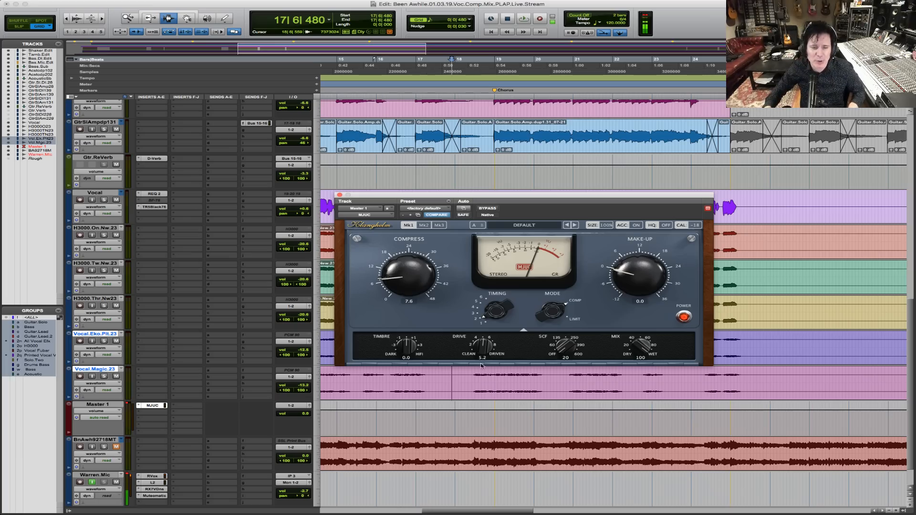
Compare the mix from 17|6|480 with MJUC bypassed and active, clearing the Master 1 clip indicator, and set Make-Up to 1.6.
{"action": "key", "text": "space"}
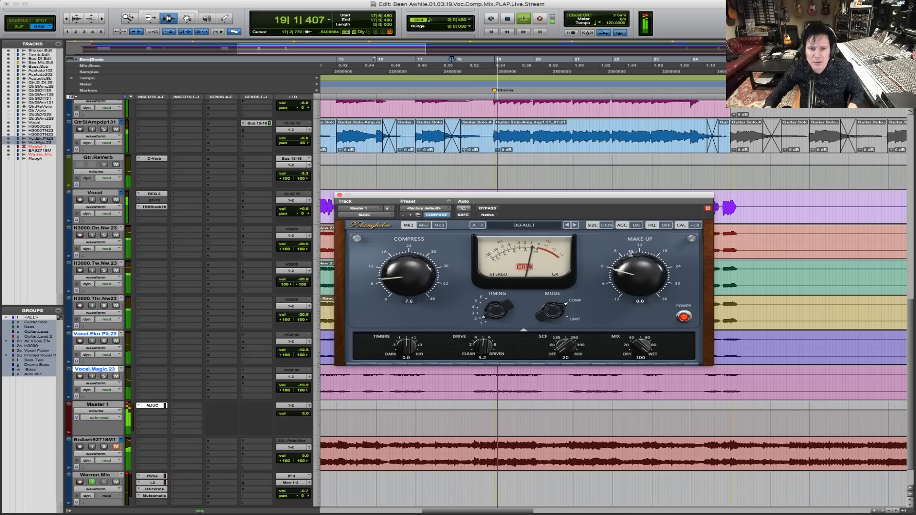
{"action": "left_click", "coordinate": [128, 416]}
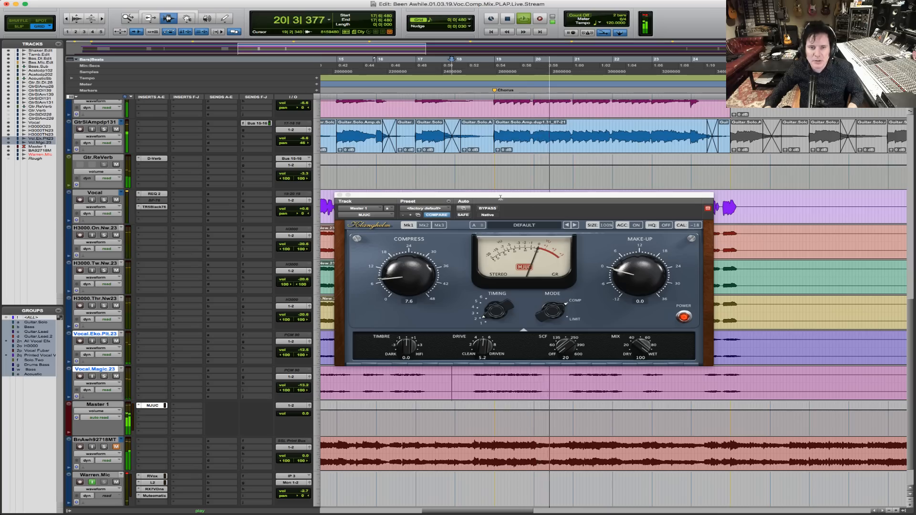
{"action": "left_click", "coordinate": [491, 209]}
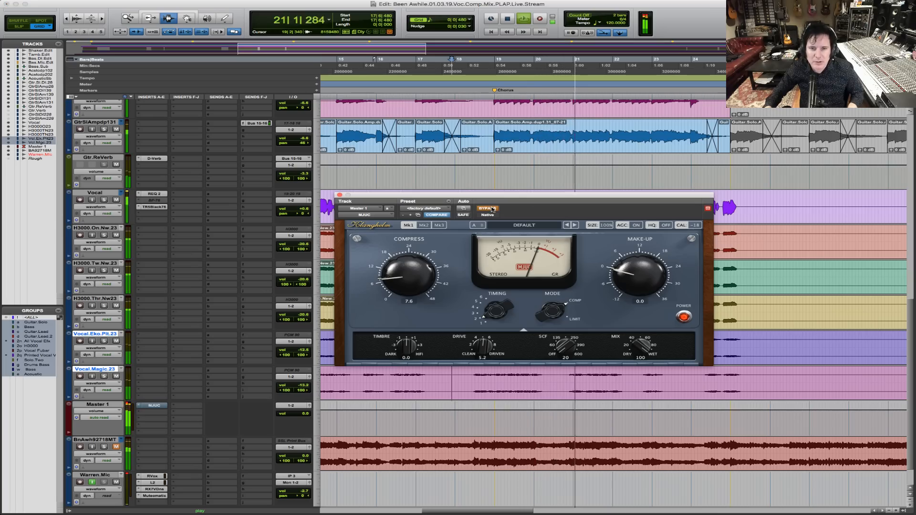
{"action": "left_click", "coordinate": [492, 209]}
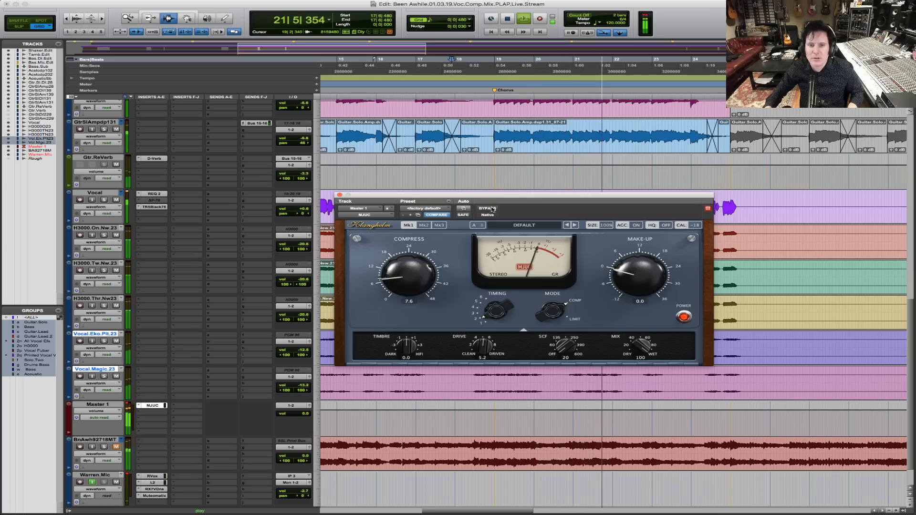
{"action": "key", "text": "space"}
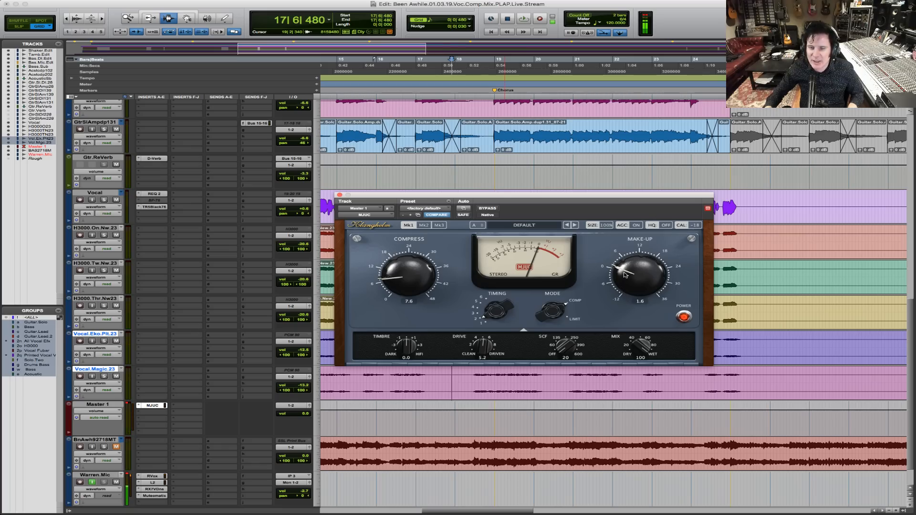
Compare the mix from 17|6|480 with MJUC active and bypassed, clearing the Master 1 clip indicator.
{"action": "key", "text": "space"}
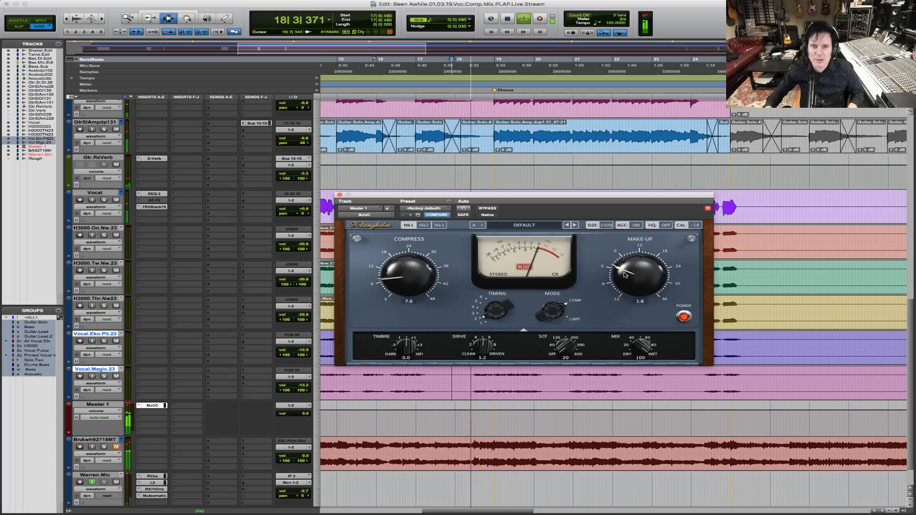
{"action": "left_click", "coordinate": [127, 407]}
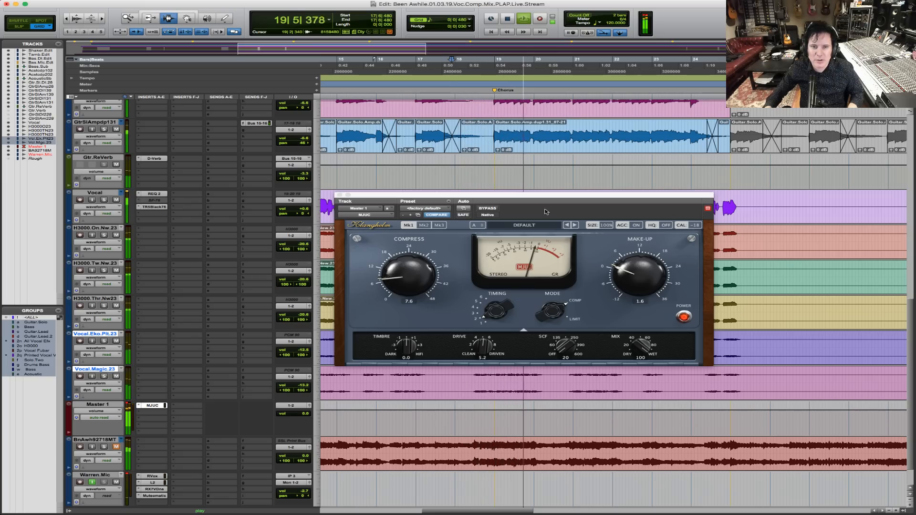
{"action": "key", "text": "space"}
{"action": "left_click", "coordinate": [489, 208]}
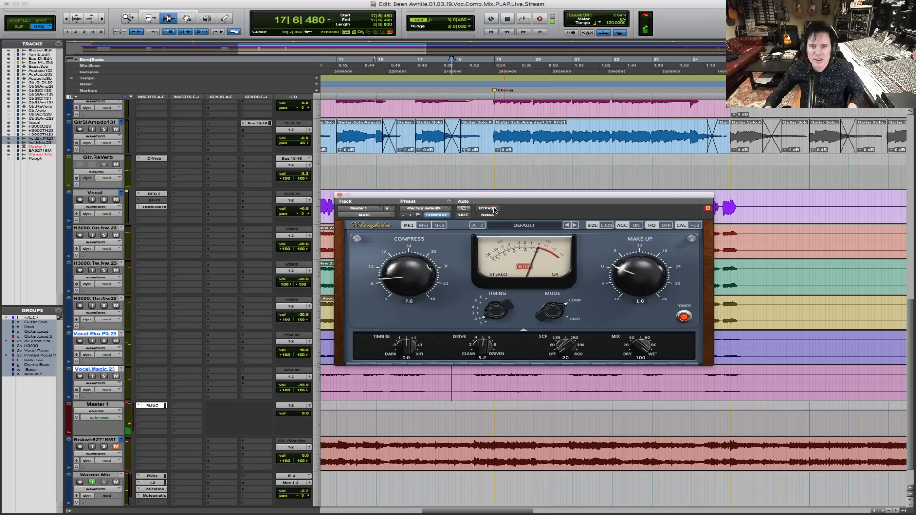
{"action": "left_click", "coordinate": [493, 210]}
{"action": "key", "text": "space"}
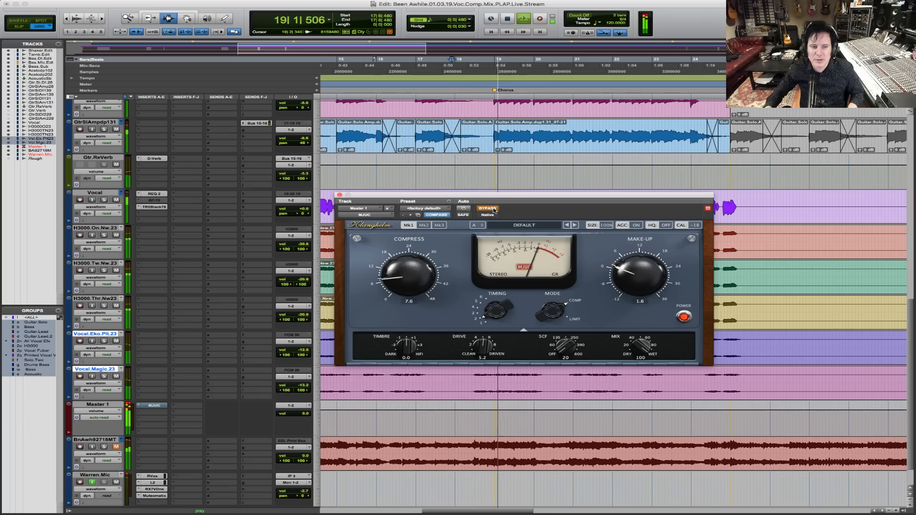
{"action": "left_click", "coordinate": [495, 210]}
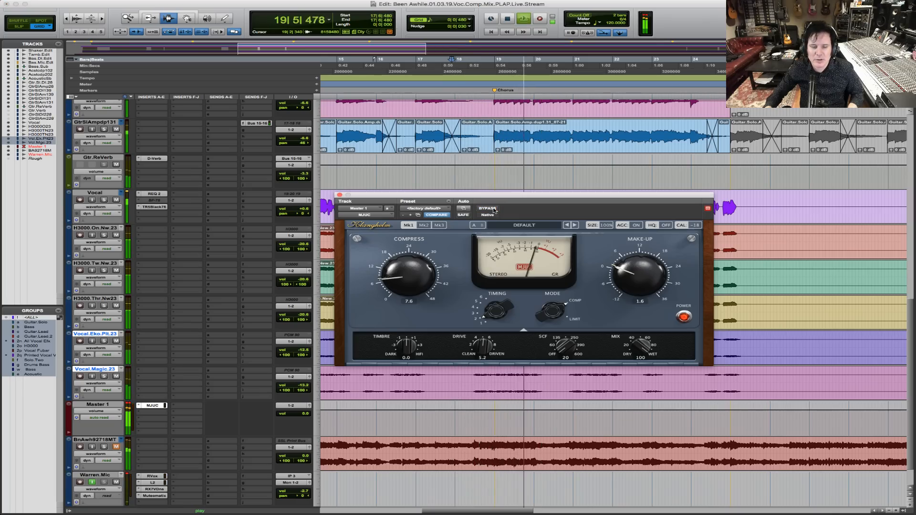
Audition the MJUC Drive at 10.0 from 17|6|480, and settle on a Drive of 2.0.
{"action": "key", "text": "space"}
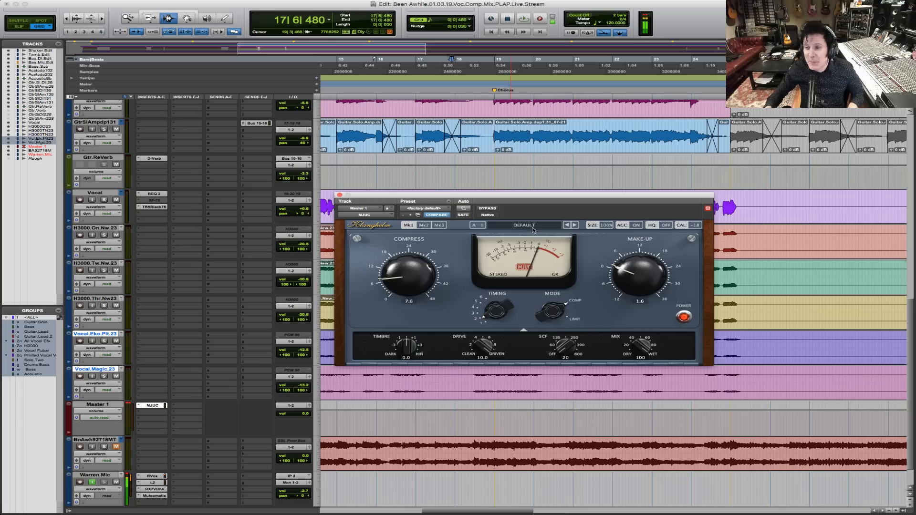
{"action": "key", "text": "space"}
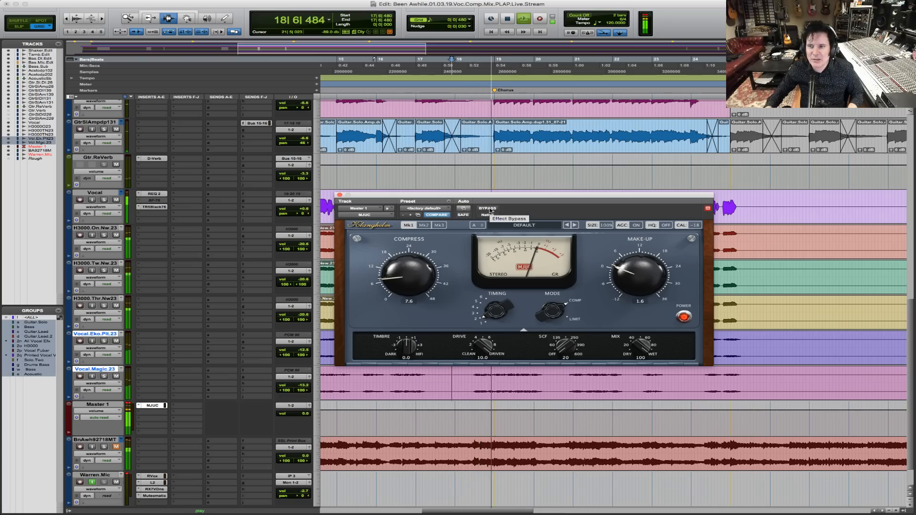
{"action": "key", "text": "space"}
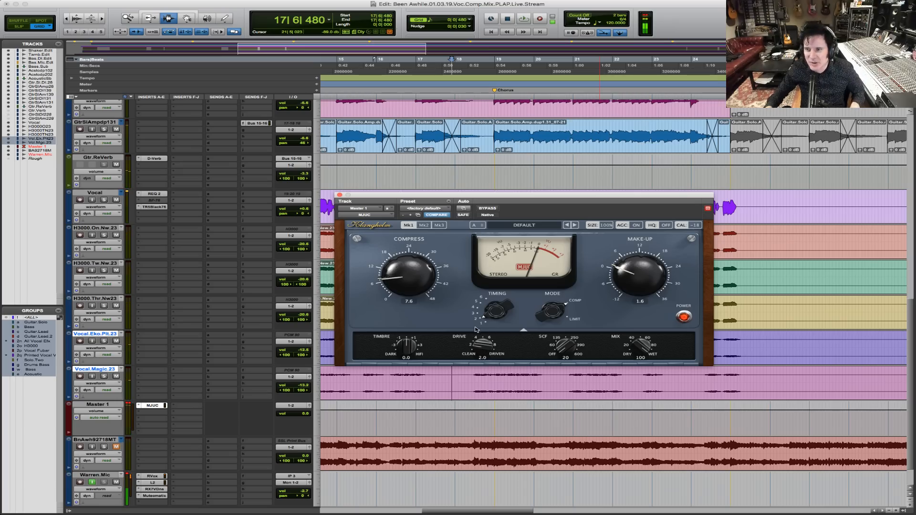
{"action": "key", "text": "space"}
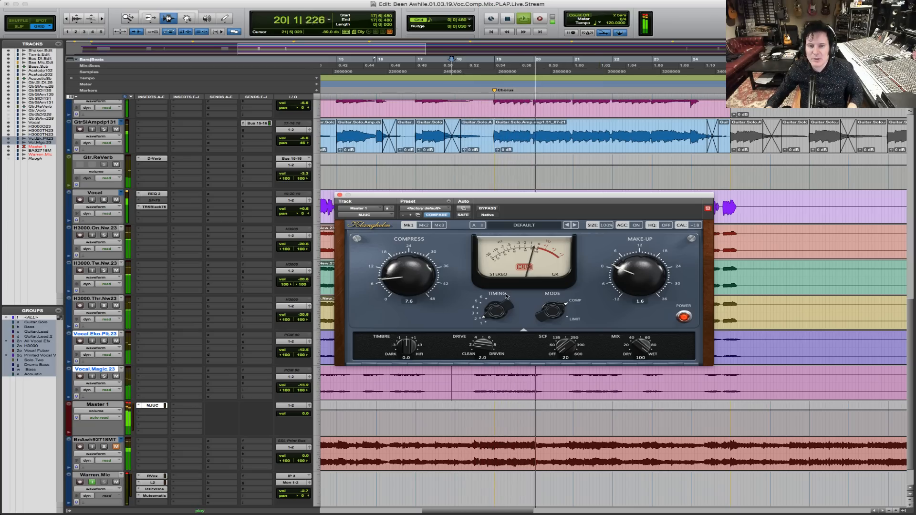
{"action": "key", "text": "space"}
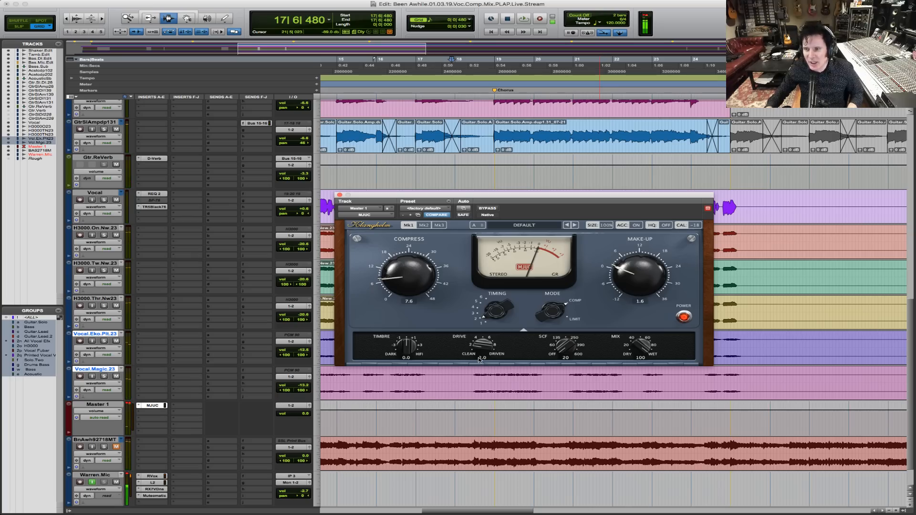
With Drive at 2.0, compare the mix from 17|6|480 with MJUC bypassed and active.
{"action": "key", "text": "space"}
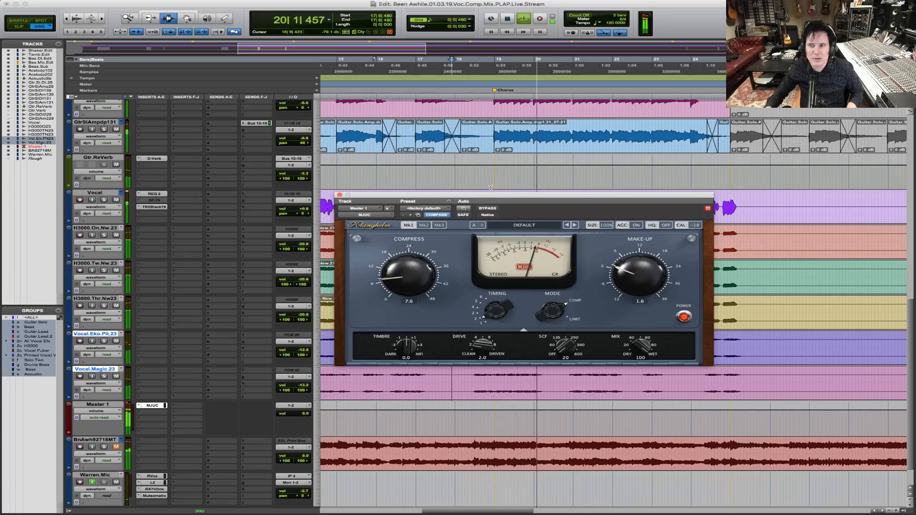
{"action": "key", "text": "space"}
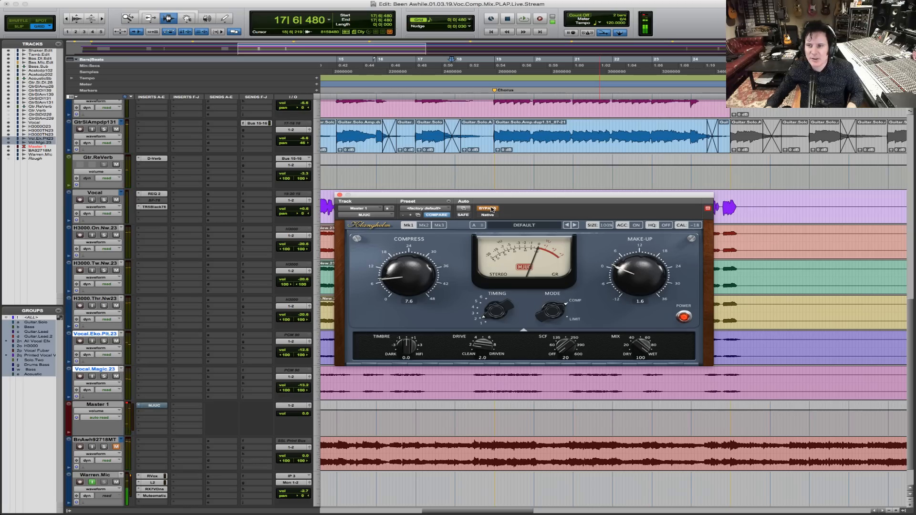
{"action": "key", "text": "space"}
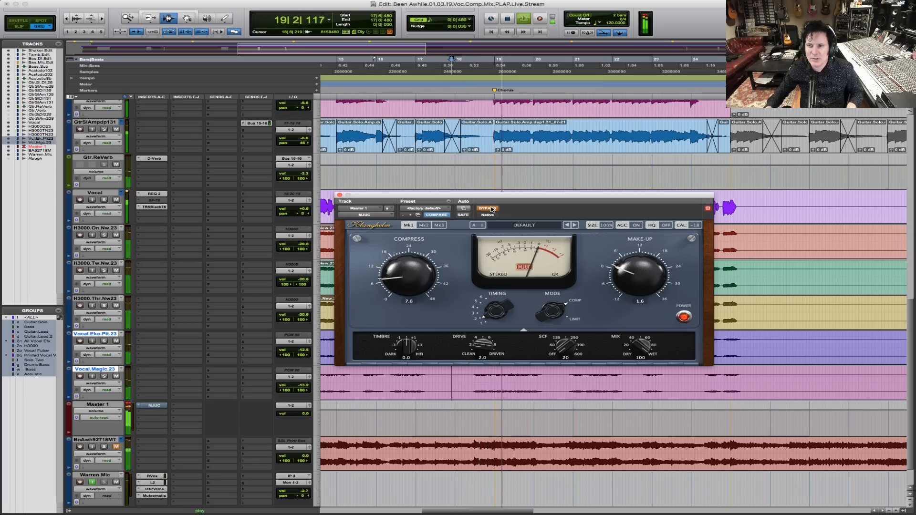
{"action": "left_click", "coordinate": [491, 210]}
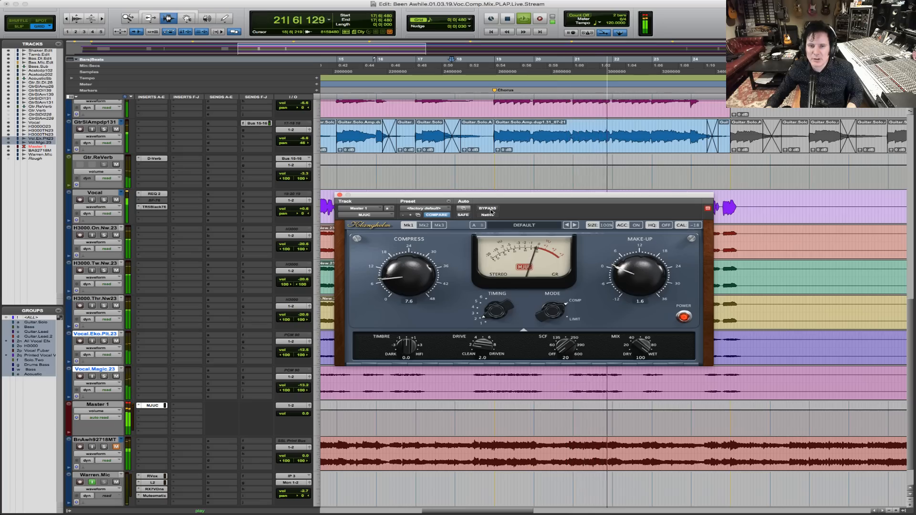
{"action": "key", "text": "space"}
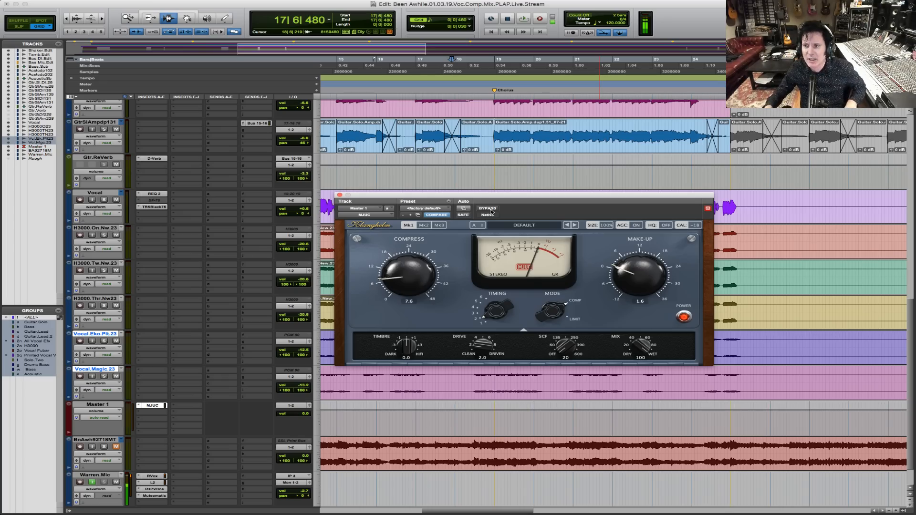
{"action": "key", "text": "space"}
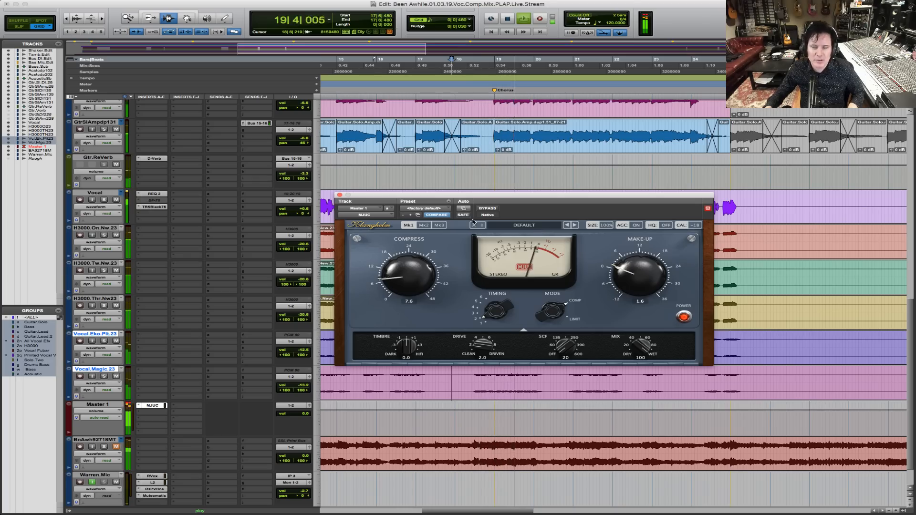
{"action": "key", "text": "space"}
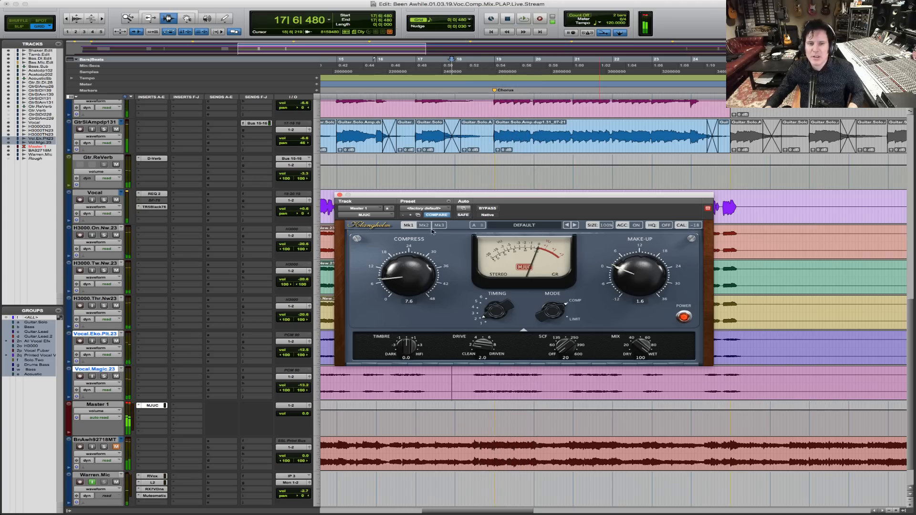
Audition the MJUC's Mk2 and Mk3 models on the mix from 17|6|480, and return to Mk2 for another listen.
{"action": "left_click", "coordinate": [424, 225]}
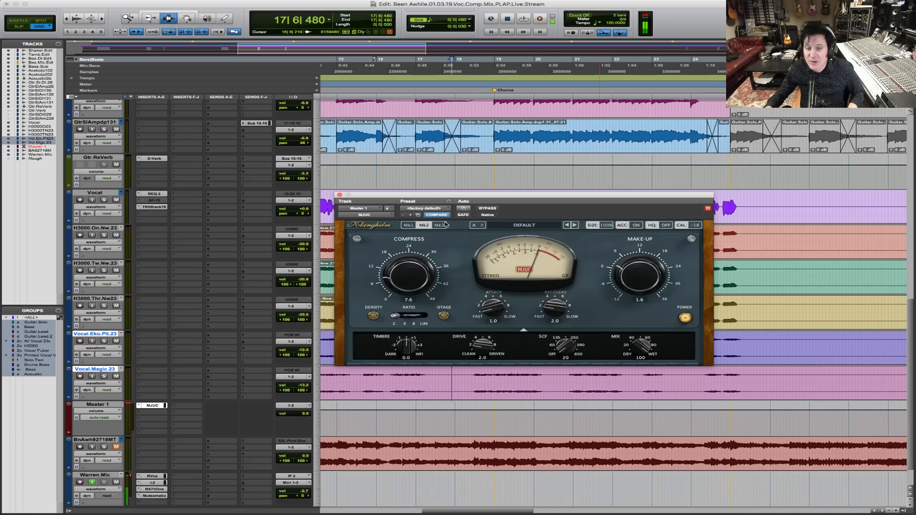
{"action": "key", "text": "space"}
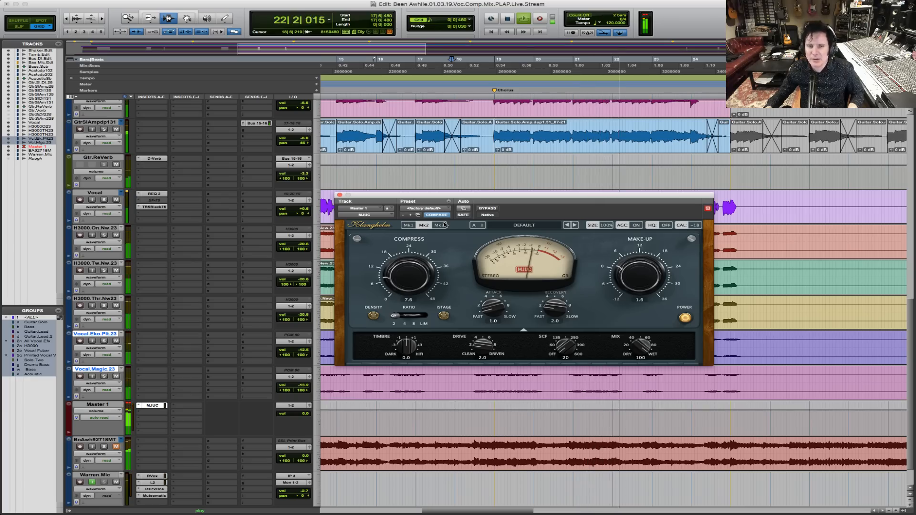
{"action": "key", "text": "space"}
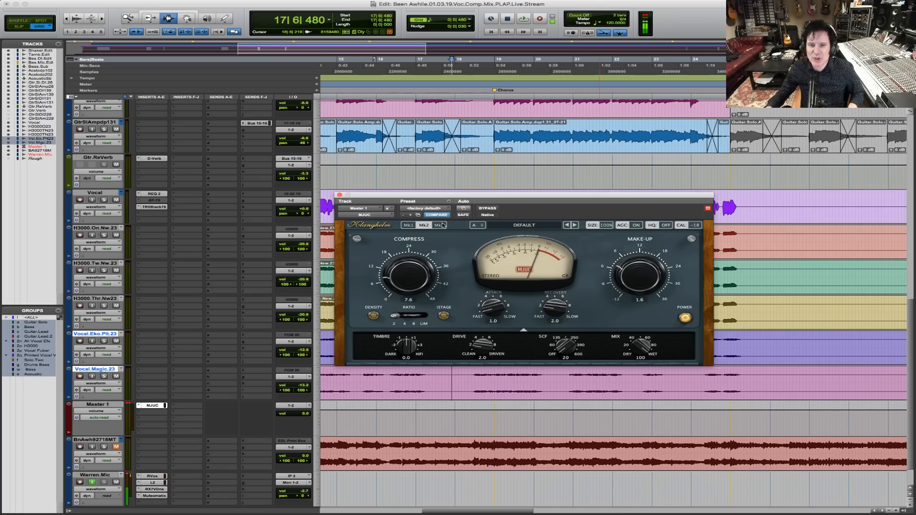
{"action": "left_click", "coordinate": [439, 225]}
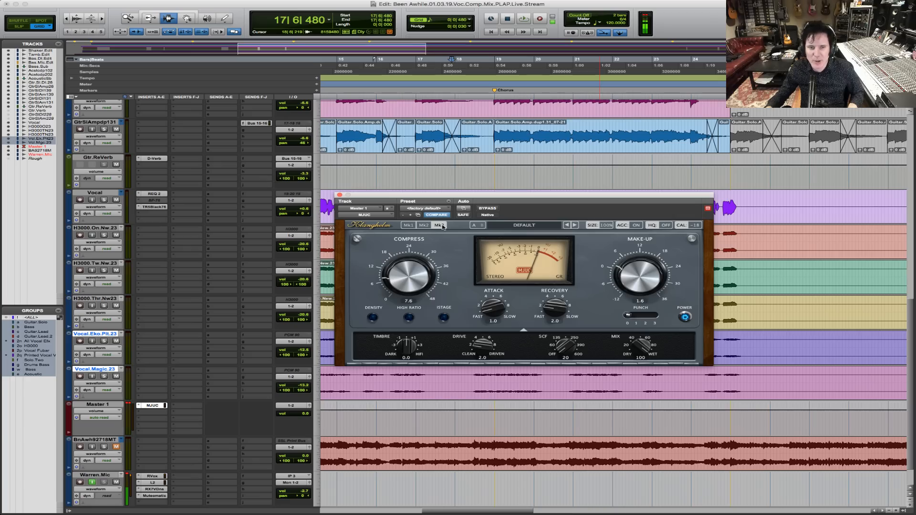
{"action": "key", "text": "space"}
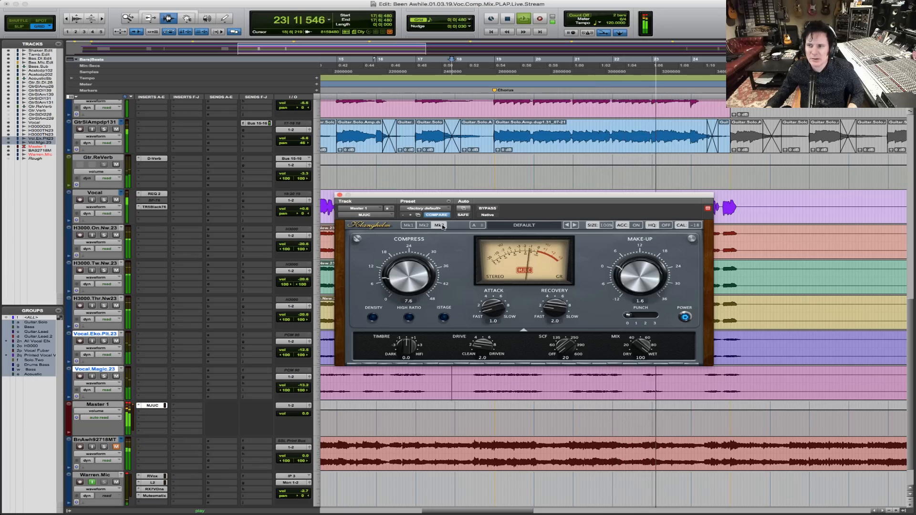
{"action": "key", "text": "space"}
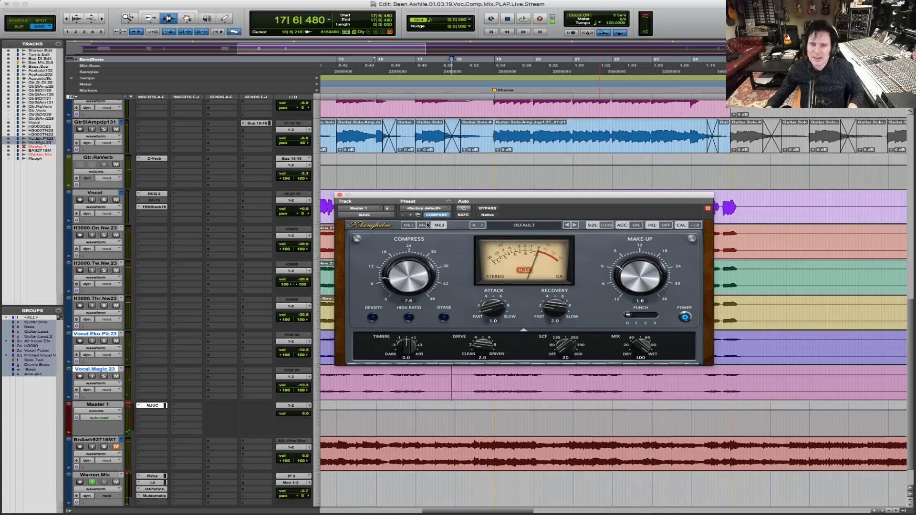
{"action": "left_click", "coordinate": [424, 224]}
{"action": "key", "text": "space"}
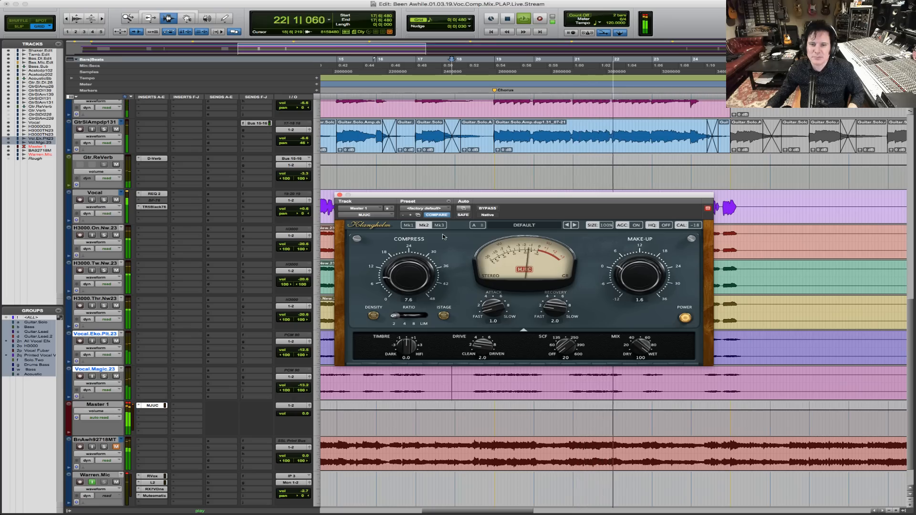
{"action": "key", "text": "space"}
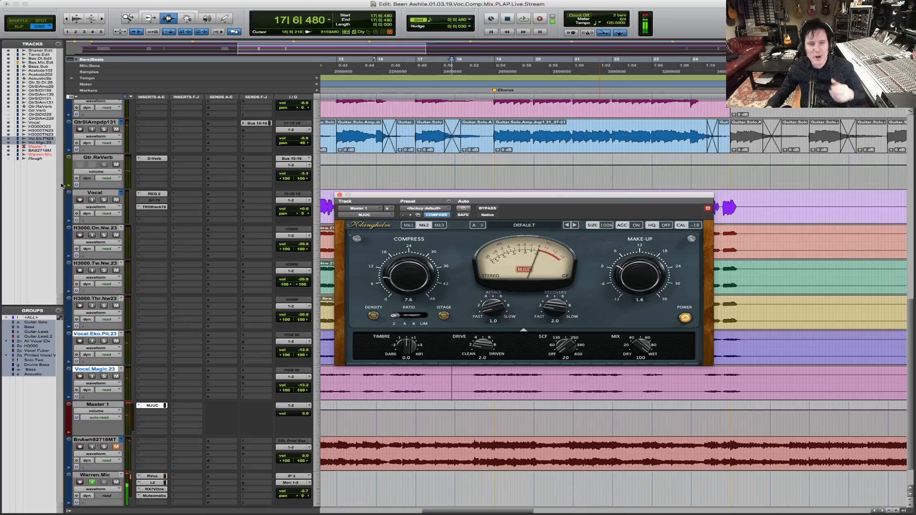
Set the low band frequency of the Vocal track's REQ 2 equalizer to 105 Hz during playback, and clear the Master 1 clip indicator.
{"action": "left_click", "coordinate": [153, 193]}
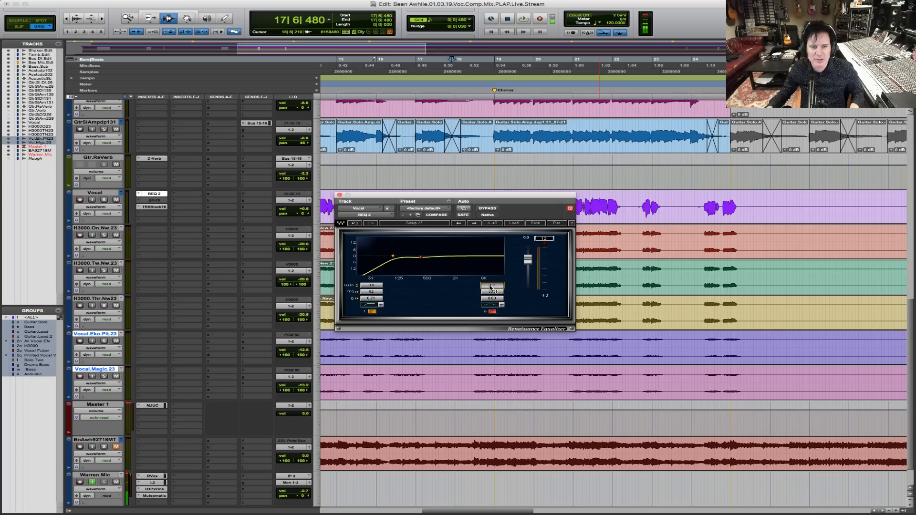
{"action": "key", "text": "space"}
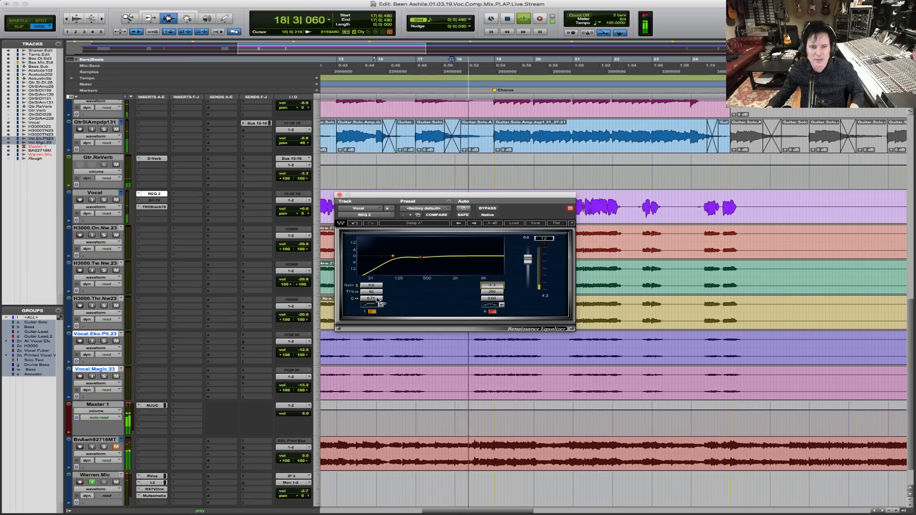
{"action": "left_click_drag", "start_coordinate": [375, 293], "coordinate": [381, 293]}
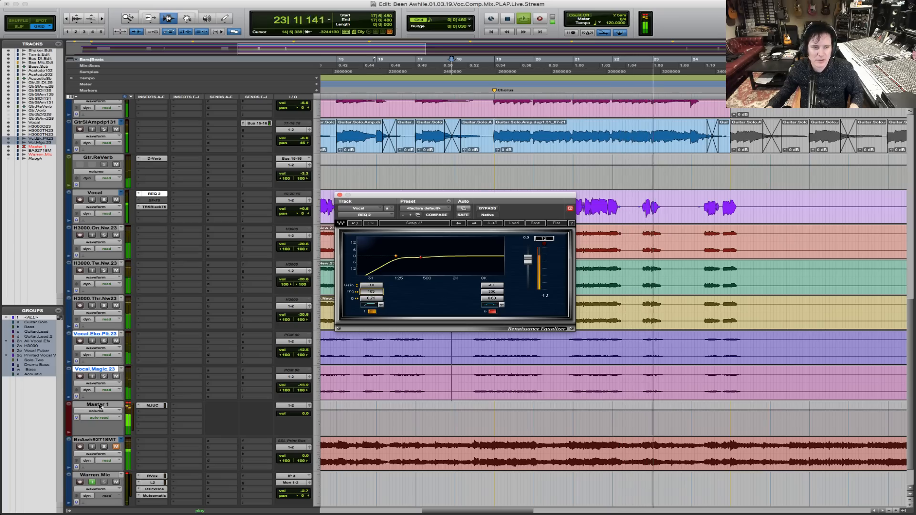
{"action": "left_click", "coordinate": [125, 409]}
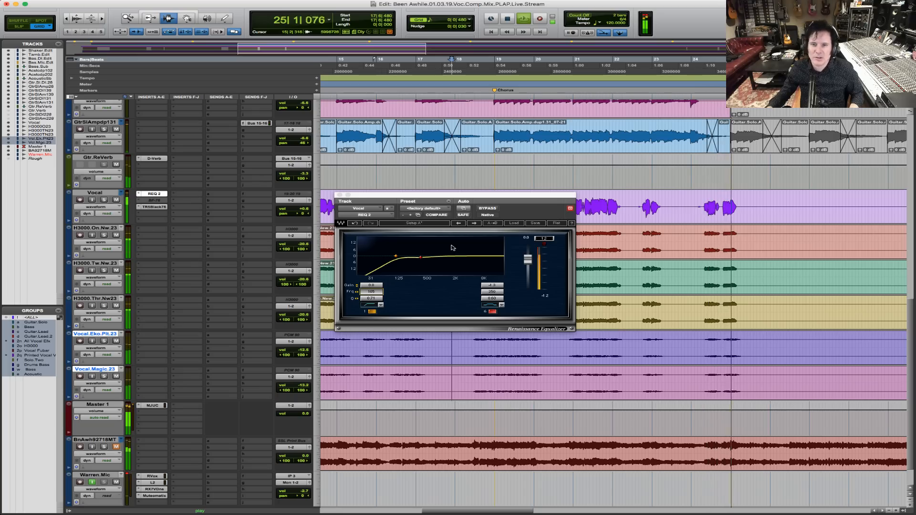
{"action": "key", "text": "space"}
{"action": "key", "text": "space"}
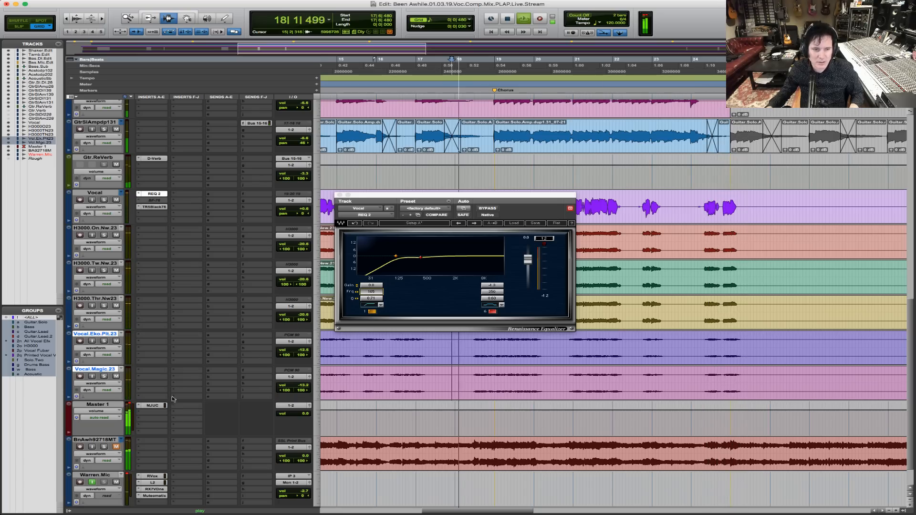
Reopen MJUC on the Master 1 track, switch it to the Mk1 model, and play the mix from 17|6|480.
{"action": "left_click", "coordinate": [154, 405]}
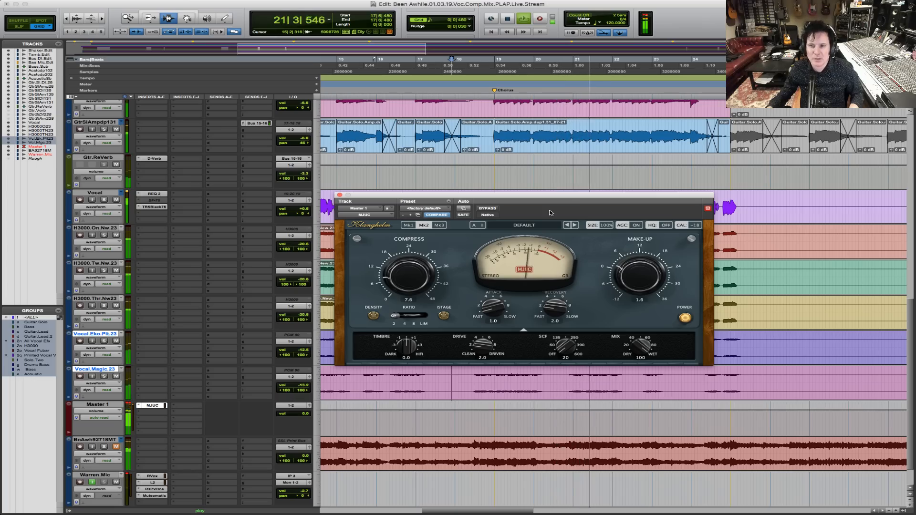
{"action": "key", "text": "space"}
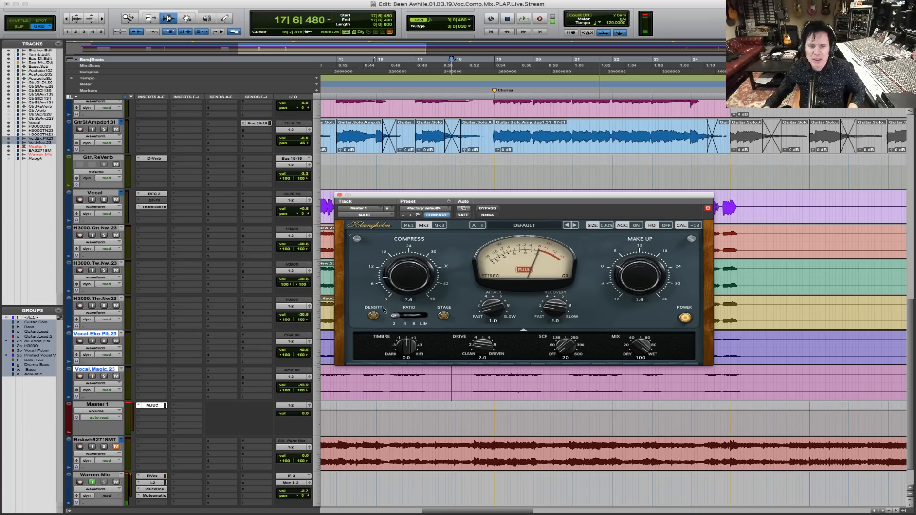
{"action": "left_click", "coordinate": [409, 227]}
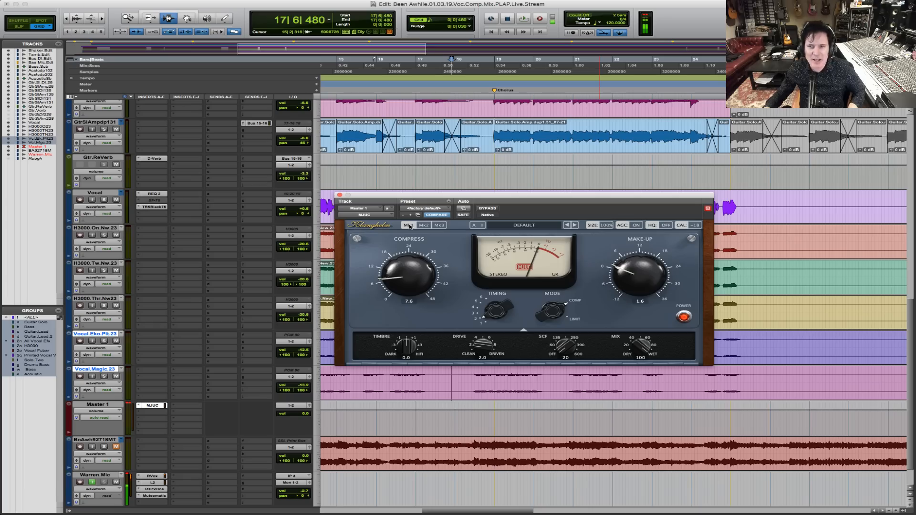
{"action": "key", "text": "space"}
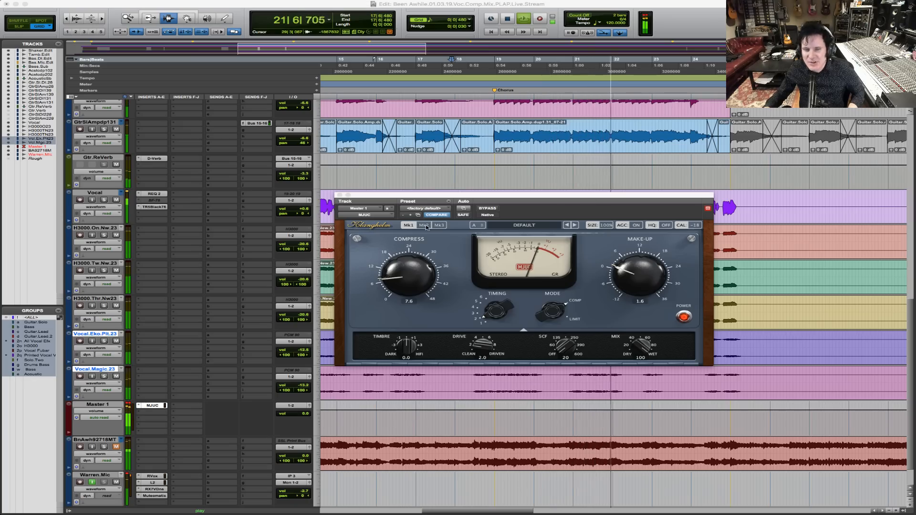
{"action": "left_click", "coordinate": [527, 172]}
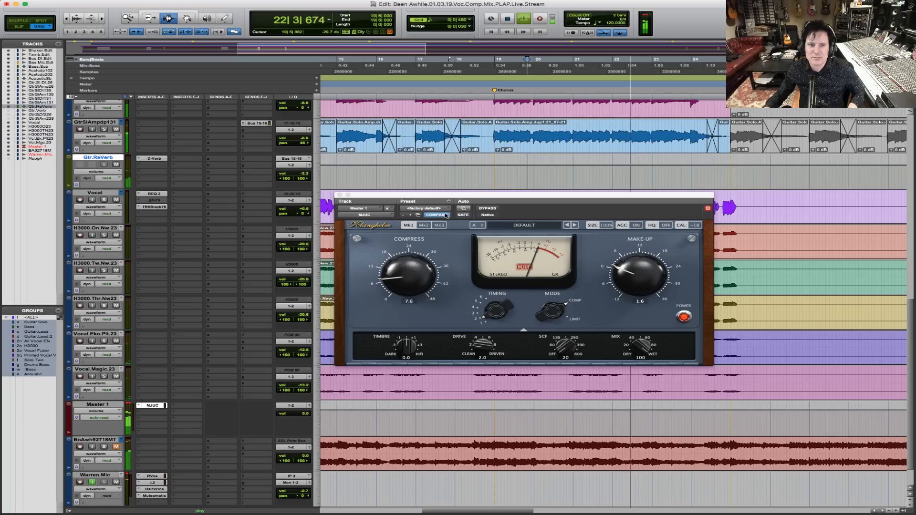
Switch the MJUC to the Mk2 model and play the mix from 19|6|000, then from 19|1|000.
{"action": "key", "text": "space"}
{"action": "left_click", "coordinate": [423, 225]}
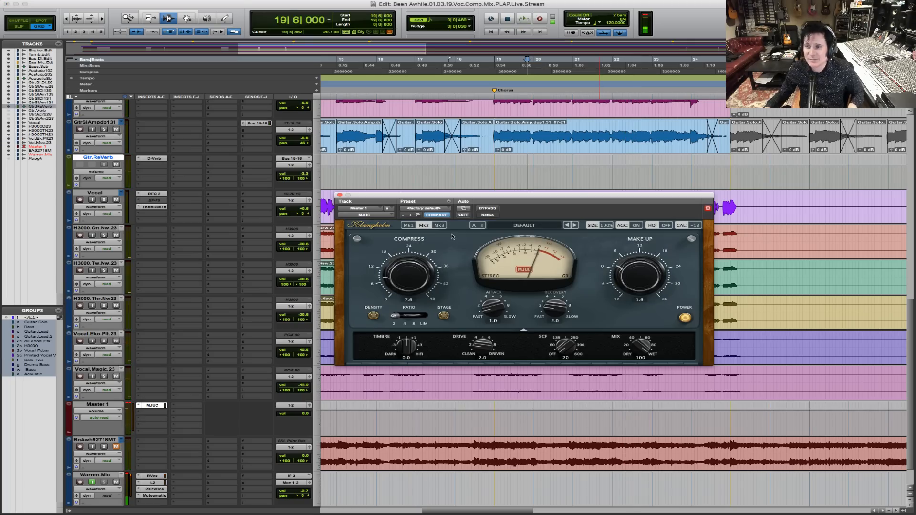
{"action": "key", "text": "space"}
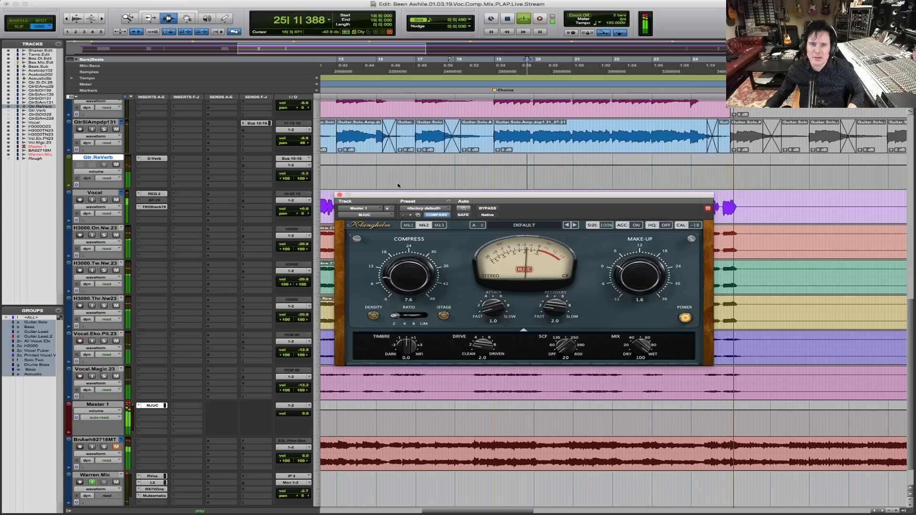
{"action": "key", "text": "space"}
{"action": "left_click", "coordinate": [493, 174]}
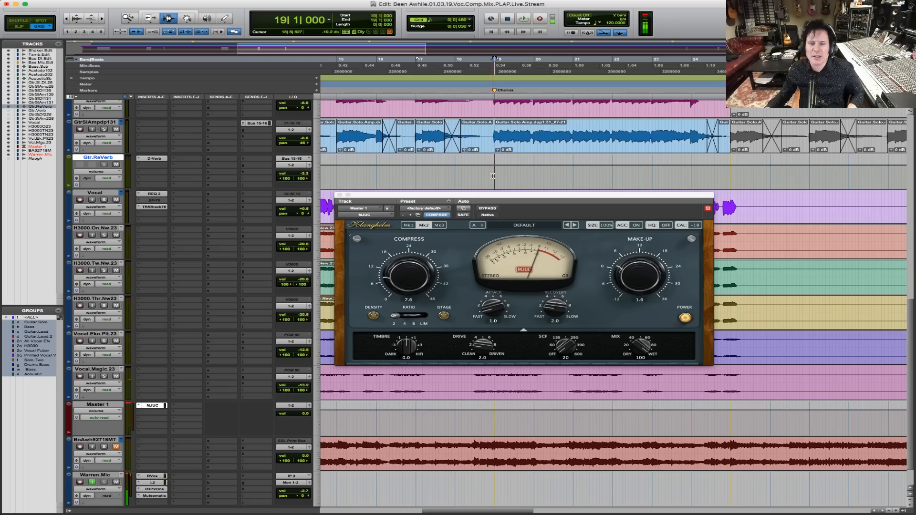
{"action": "key", "text": "space"}
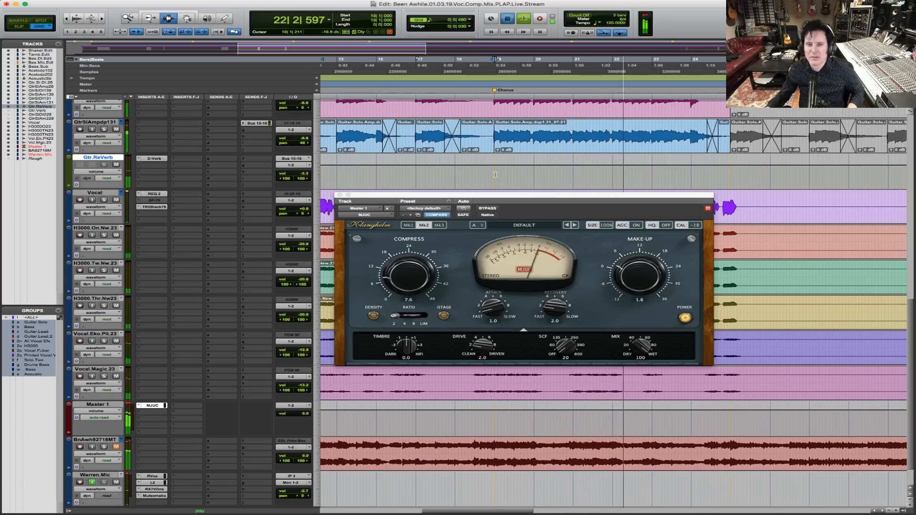
{"action": "key", "text": "space"}
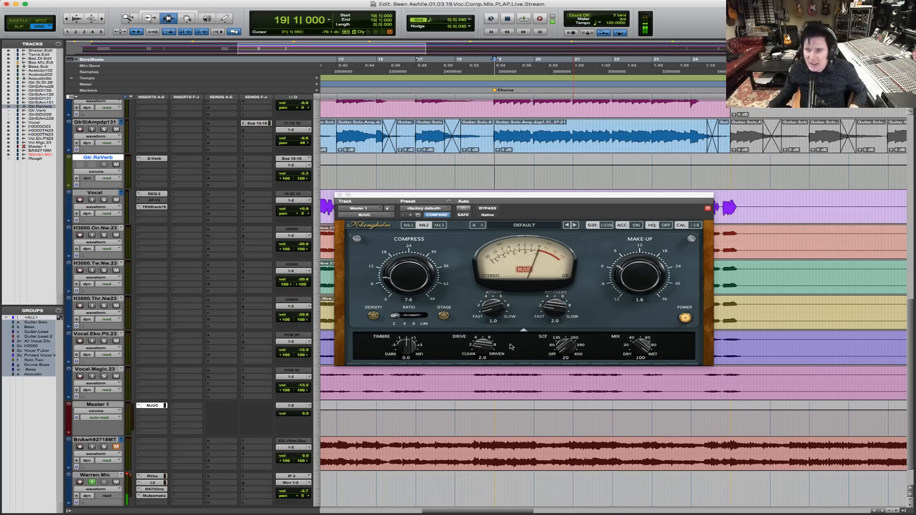
Close the MJUC window and play the opening vocal phrases from 2|2|000.
{"action": "key", "text": "r"}
{"action": "key", "text": "r"}
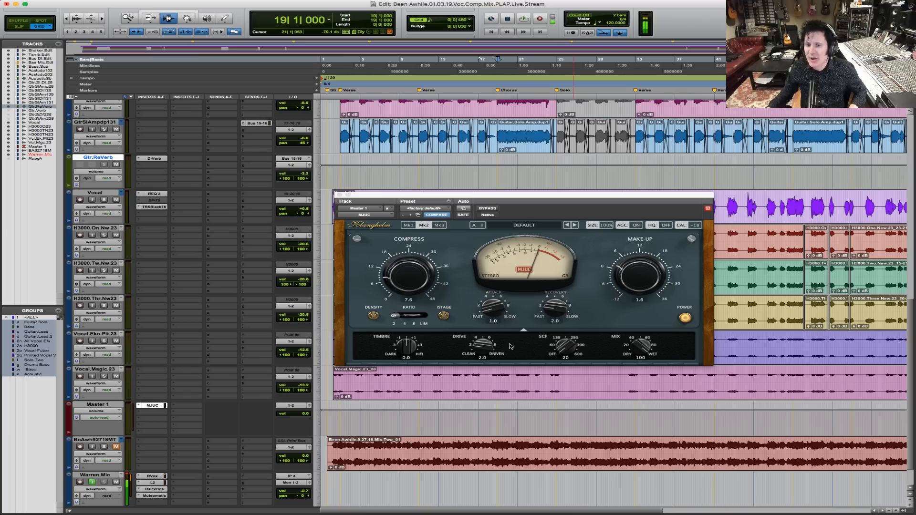
{"action": "left_click", "coordinate": [332, 448]}
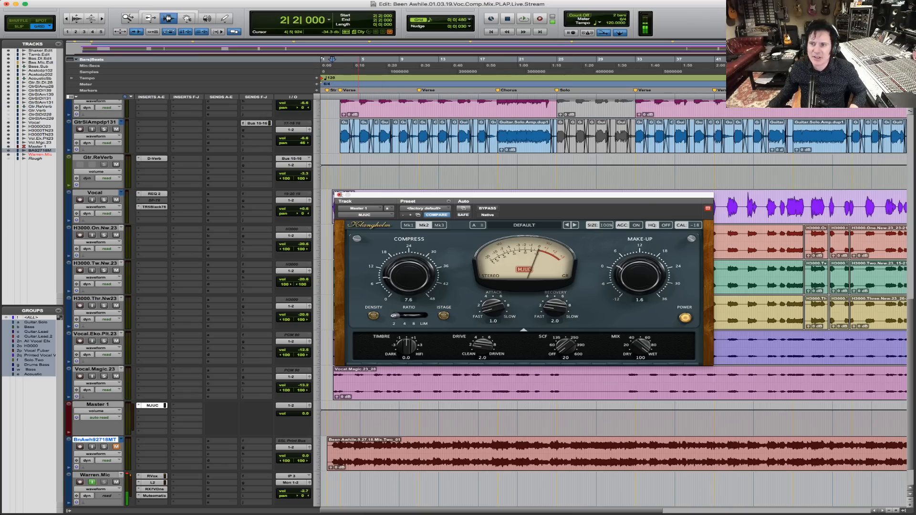
{"action": "left_click", "coordinate": [339, 194]}
{"action": "key", "text": "t"}
{"action": "key", "text": "t"}
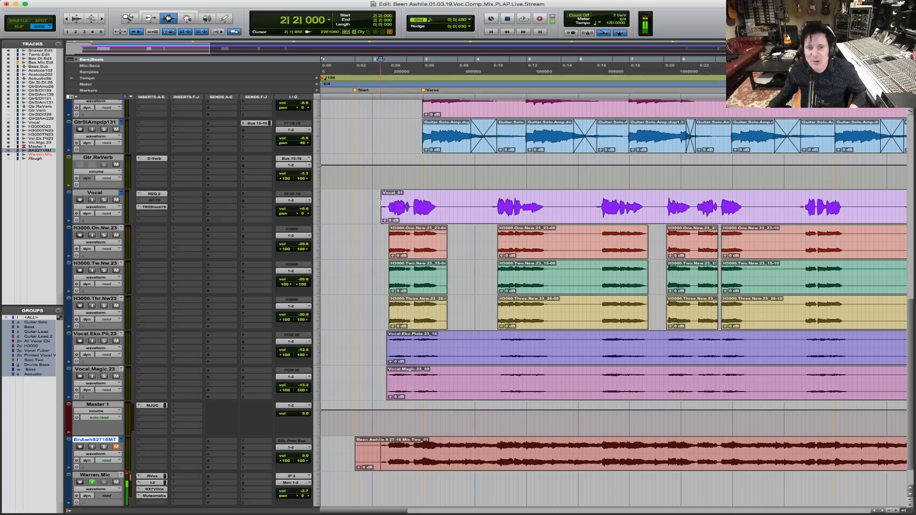
{"action": "left_click", "coordinate": [380, 202]}
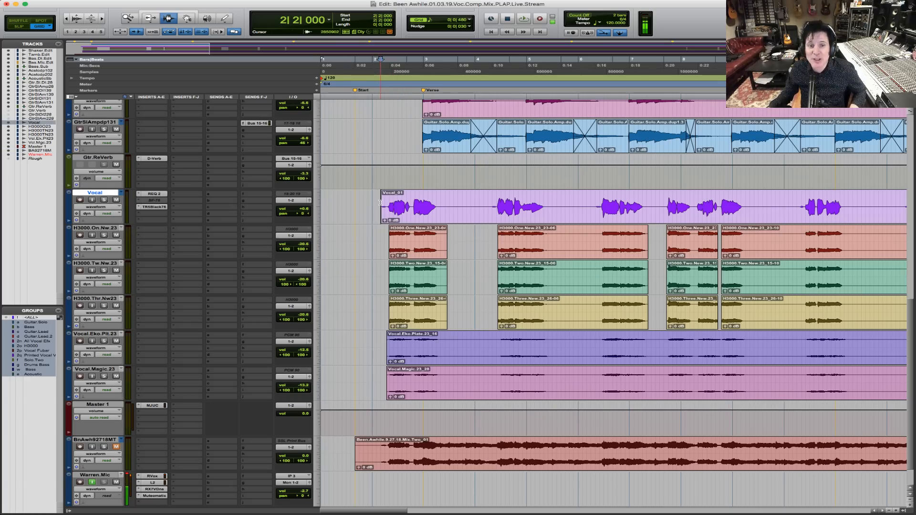
{"action": "key", "text": "F5"}
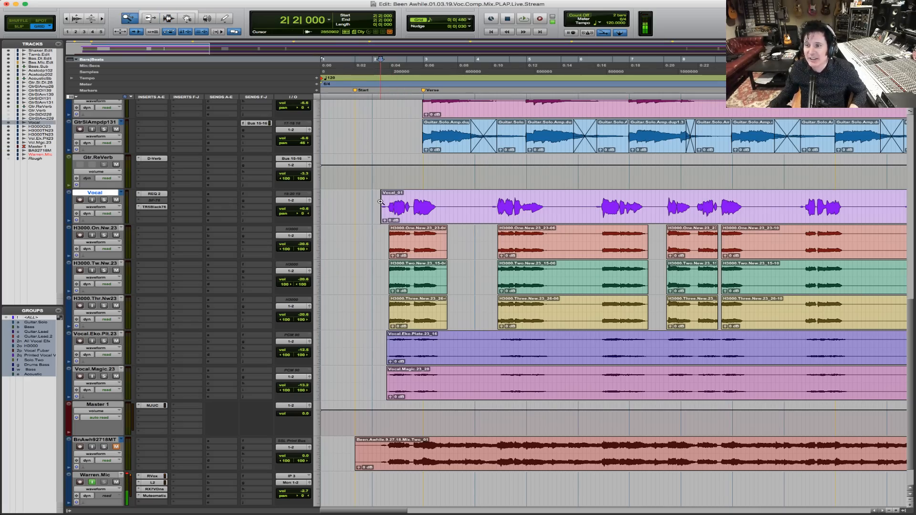
{"action": "left_click_drag", "start_coordinate": [371, 200], "coordinate": [541, 199]}
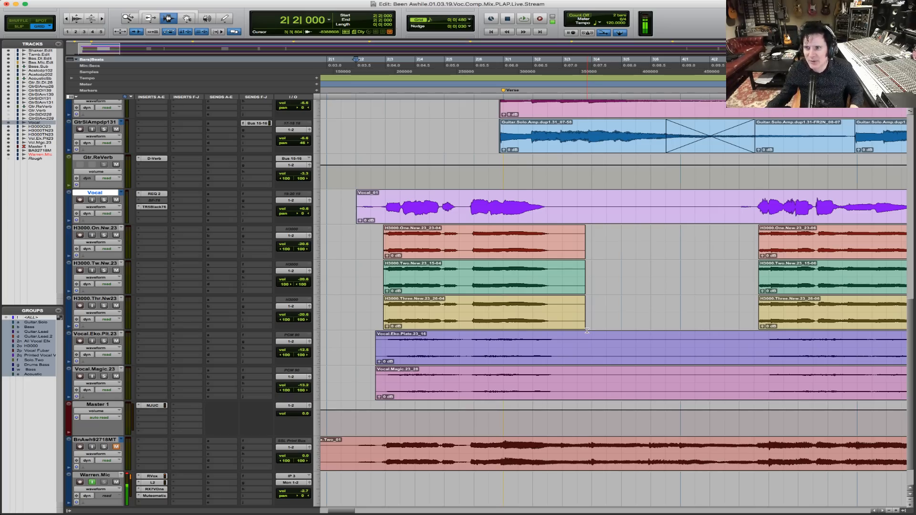
{"action": "key", "text": "space"}
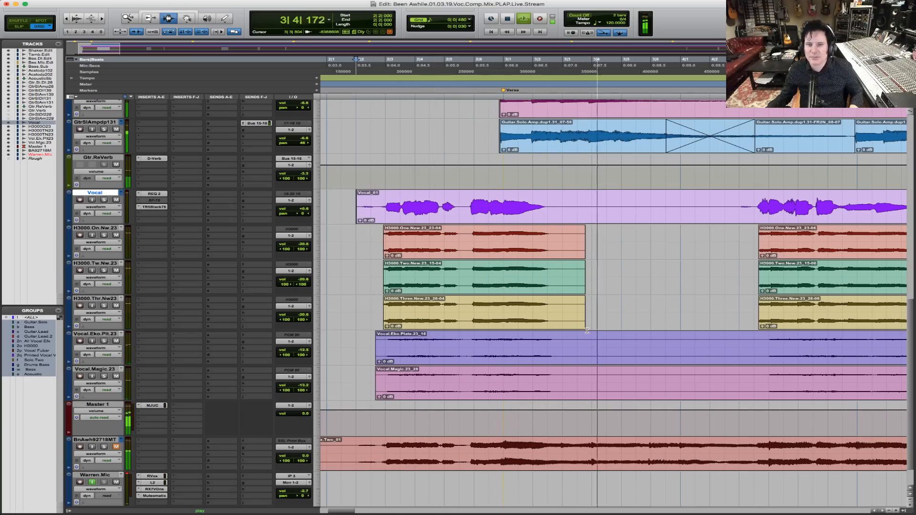
{"action": "key", "text": "r"}
{"action": "key", "text": "r"}
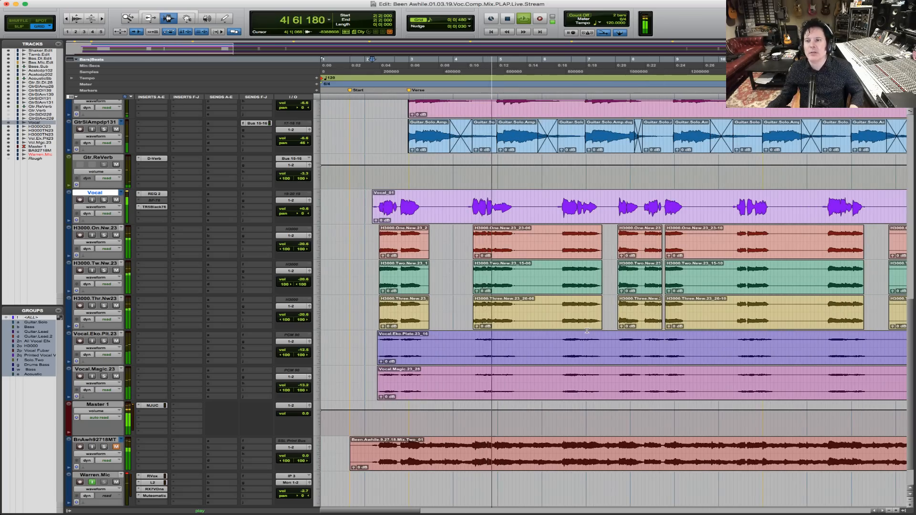
Stop playback and lower the Vocal track's volume automation over the second phrase's opening sound, from 4|3|523, to about -5.2 dB.
{"action": "key", "text": "F5"}
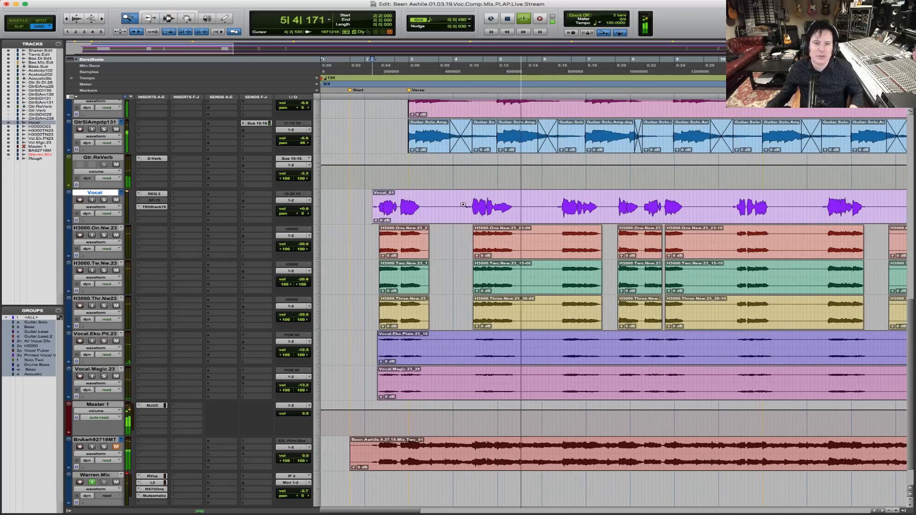
{"action": "left_click_drag", "start_coordinate": [466, 205], "coordinate": [581, 207]}
{"action": "key", "text": "space"}
{"action": "key", "text": "F5"}
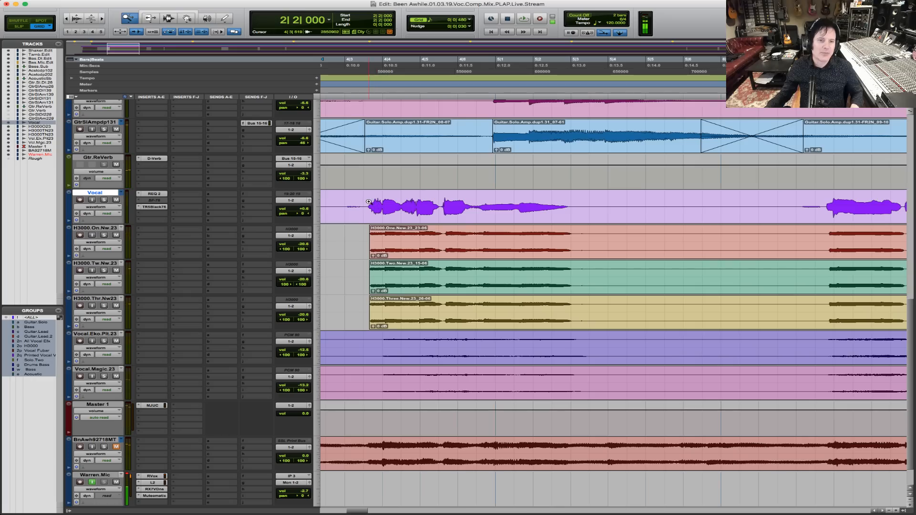
{"action": "left_click_drag", "start_coordinate": [353, 202], "coordinate": [470, 205]}
{"action": "key", "text": "F2"}
{"action": "left_click", "coordinate": [385, 208]}
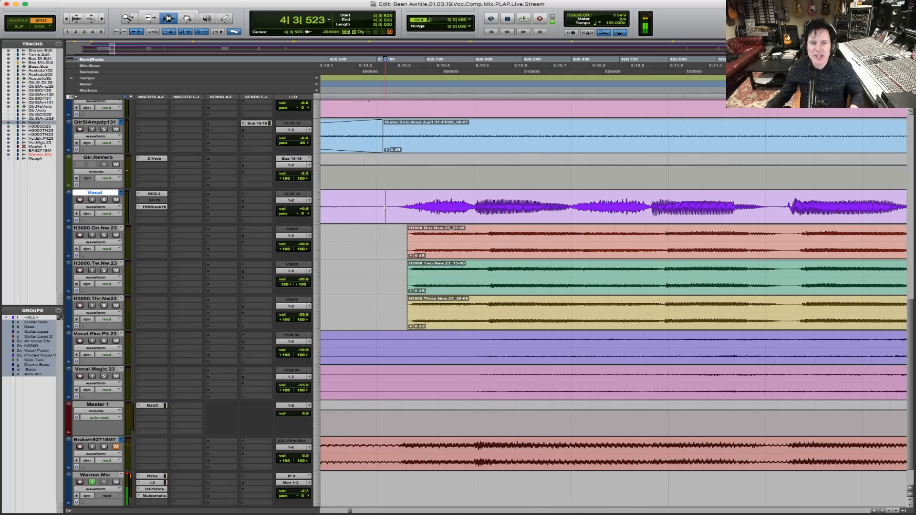
{"action": "left_click", "coordinate": [476, 212], "text": "shift"}
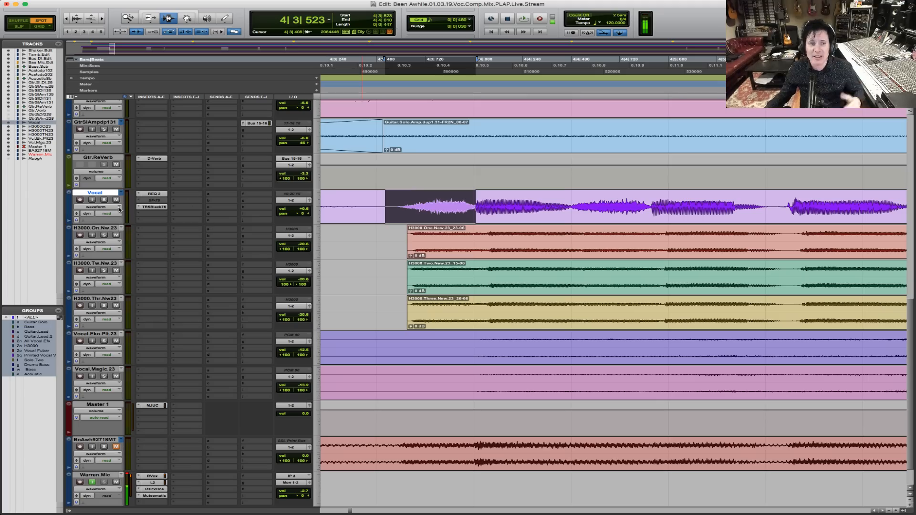
{"action": "key", "text": "F2"}
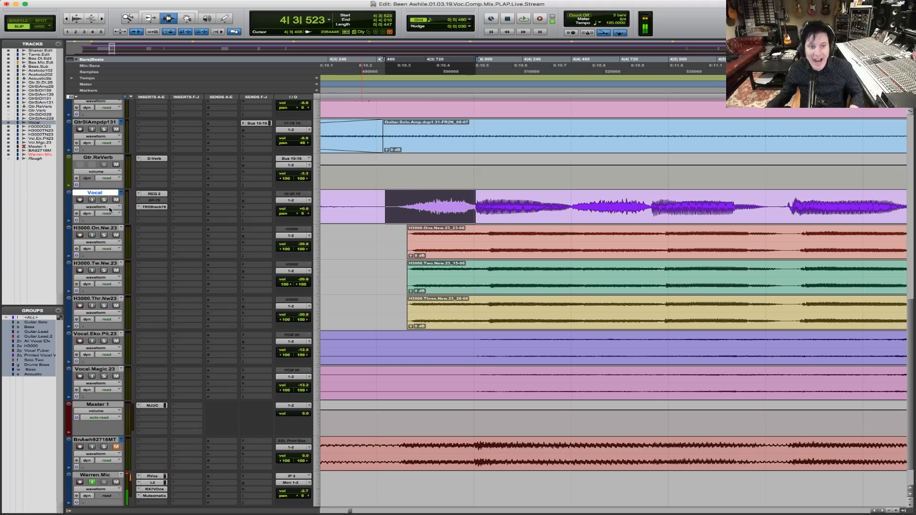
{"action": "left_click", "coordinate": [110, 210]}
{"action": "left_click", "coordinate": [96, 214]}
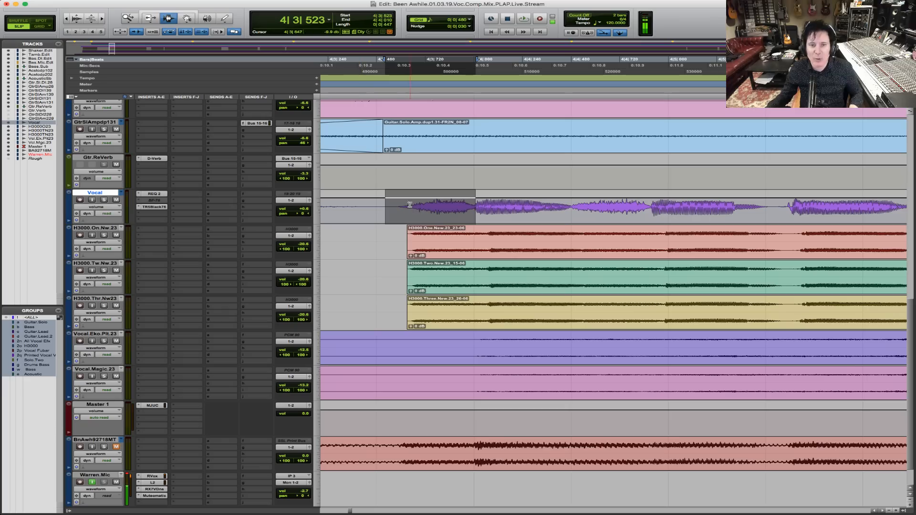
{"action": "key", "text": "F6"}
{"action": "left_click_drag", "start_coordinate": [416, 201], "coordinate": [416, 207]}
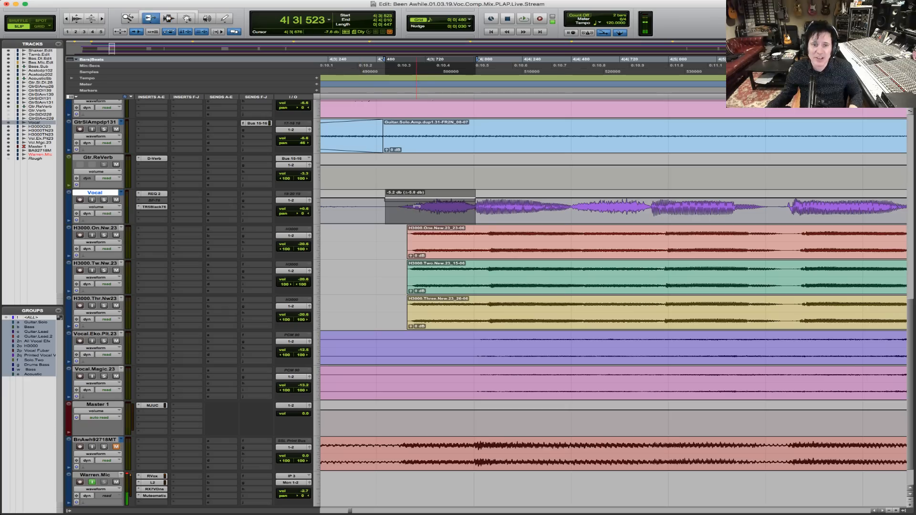
Lower the Vocal volume automation over the next loud sound of the phrase, starting at 4|4|481.
{"action": "key", "text": "F7"}
{"action": "left_click_drag", "start_coordinate": [572, 210], "coordinate": [638, 209]}
{"action": "key", "text": "F6"}
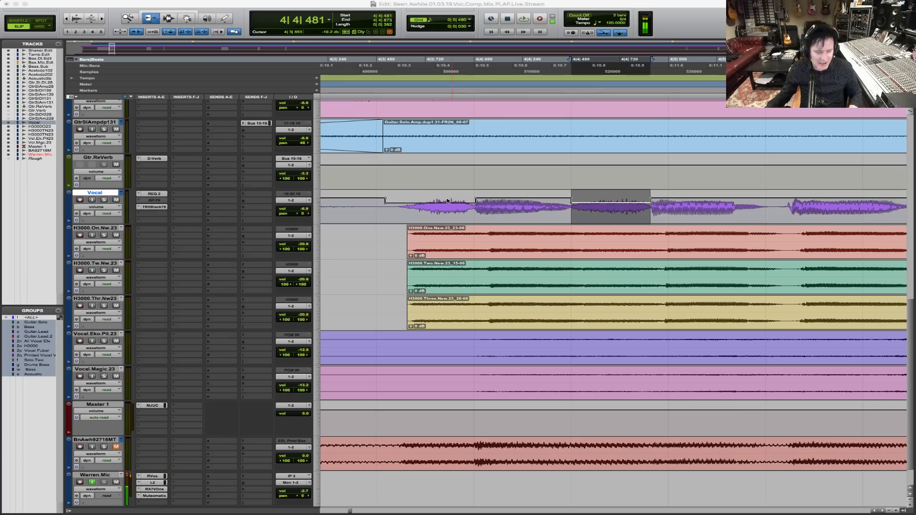
{"action": "left_click", "coordinate": [359, 204]}
{"action": "key", "text": "F7"}
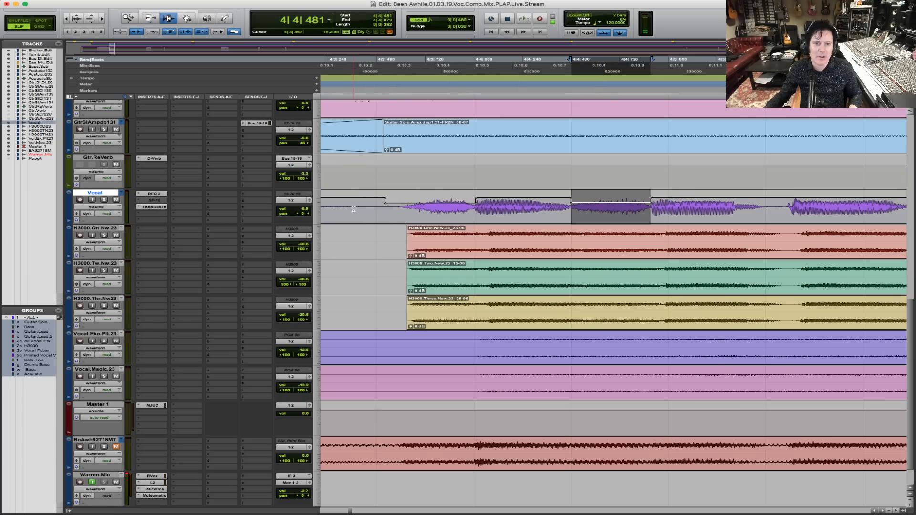
Play the mix from just before the lowered vocal sounds, and again from 2|5|498.
{"action": "left_click", "coordinate": [353, 209]}
{"action": "key", "text": "space"}
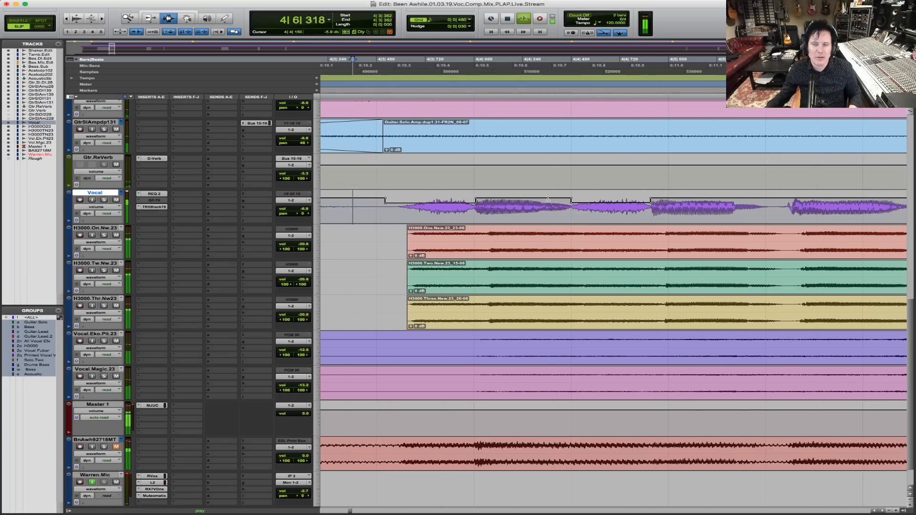
{"action": "key", "text": "r"}
{"action": "key", "text": "r"}
{"action": "key", "text": "r"}
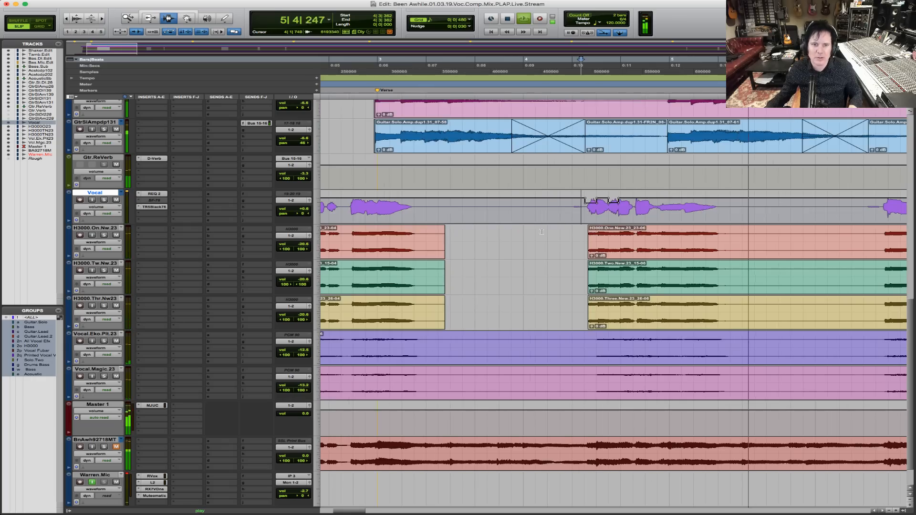
{"action": "left_click", "coordinate": [341, 213]}
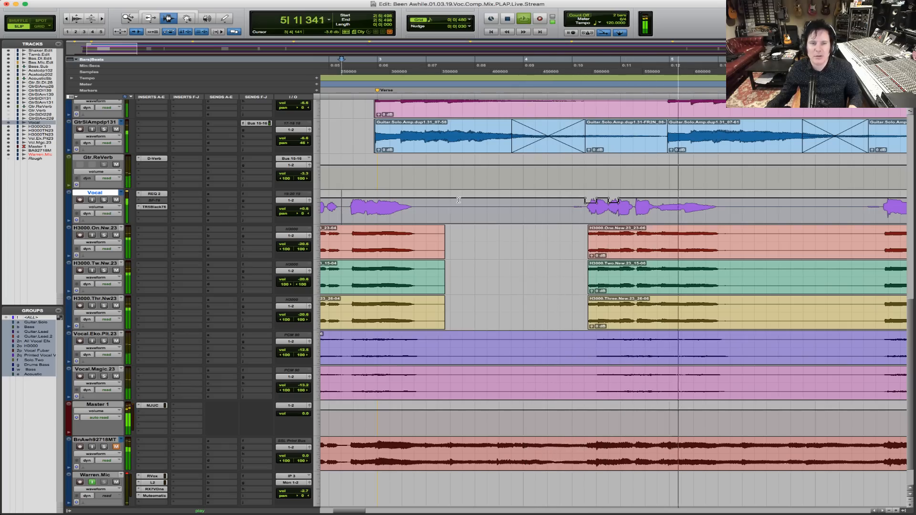
{"action": "key", "text": "space"}
In the Vocal track's waveform view, separate the first phrase's fading tail from 3|1|431 and raise its clip gain to +9.5 dB.
{"action": "key", "text": "F5"}
{"action": "left_click_drag", "start_coordinate": [375, 211], "coordinate": [512, 206]}
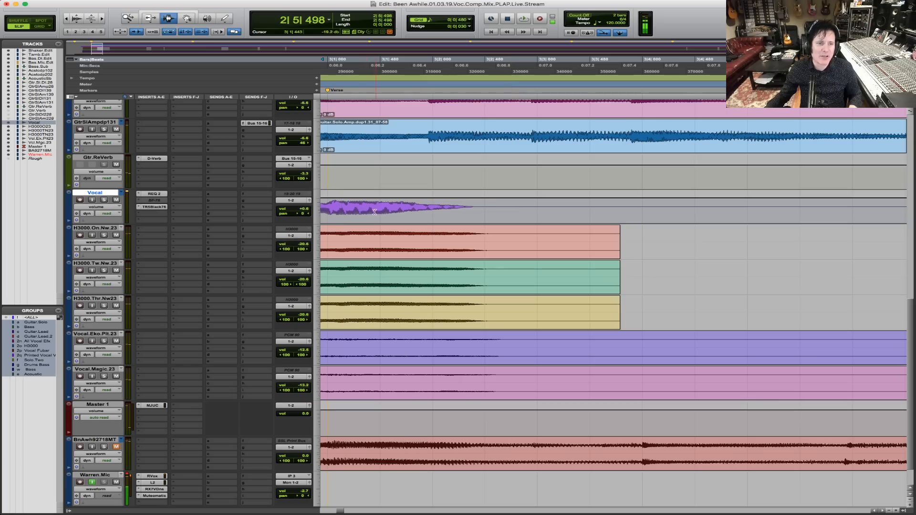
{"action": "left_click", "coordinate": [107, 209]}
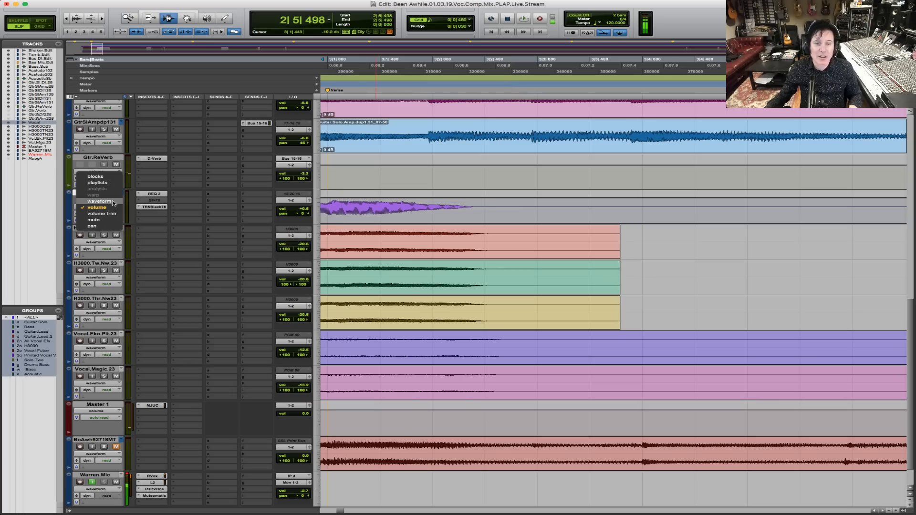
{"action": "left_click", "coordinate": [113, 203]}
{"action": "left_click_drag", "start_coordinate": [375, 206], "coordinate": [568, 215]}
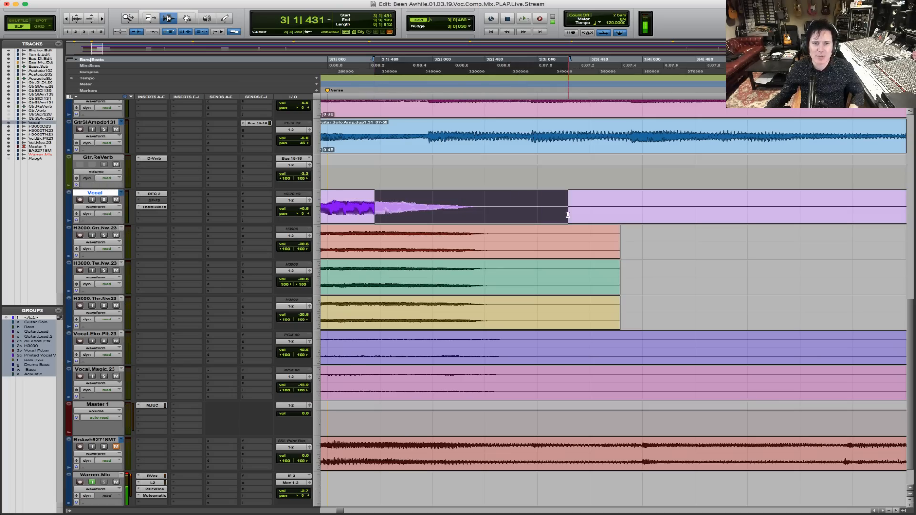
{"action": "key", "text": "super+e"}
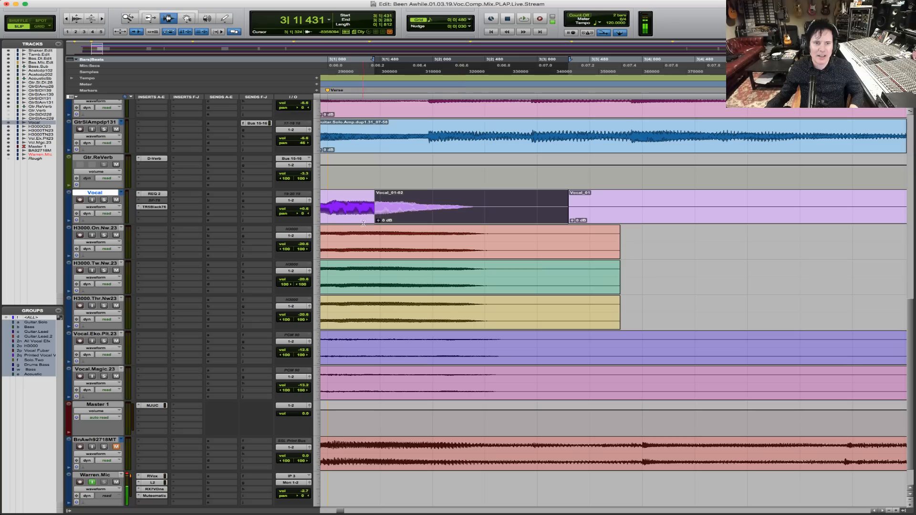
{"action": "key", "text": "F6"}
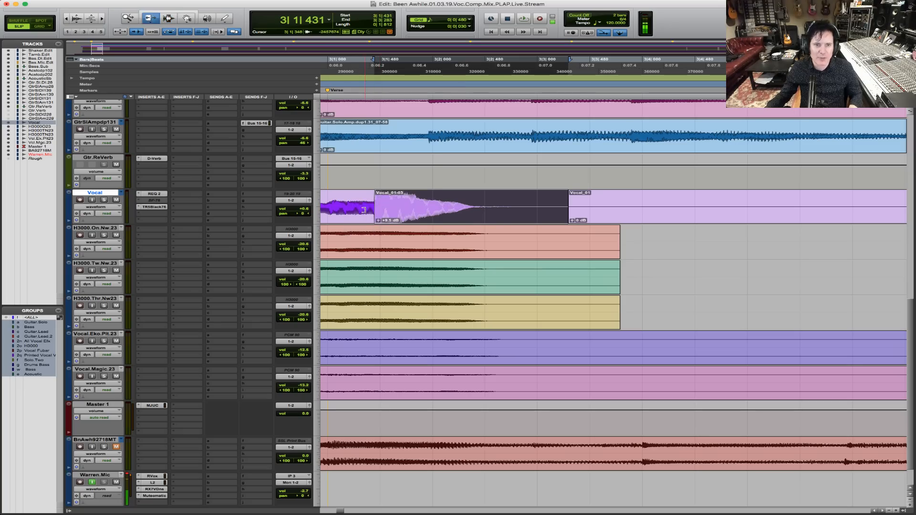
Trim the start of the boosted vocal tail clip later and crossfade it with the preceding vocal clip.
{"action": "left_click_drag", "start_coordinate": [376, 210], "coordinate": [455, 209]}
{"action": "key", "text": "F7"}
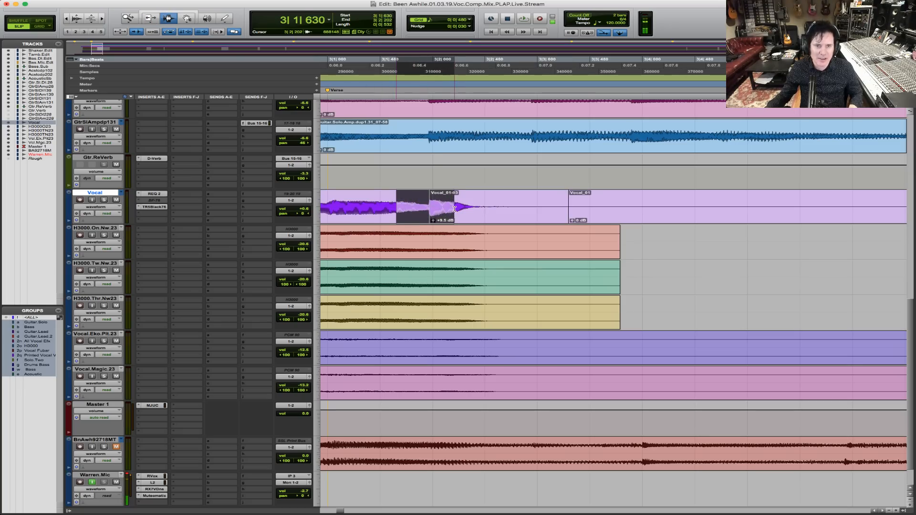
{"action": "key", "text": "f"}
Adjust the start of the crossfade into the boosted vocal tail to 3|1|520.
{"action": "key", "text": "r"}
{"action": "key", "text": "r"}
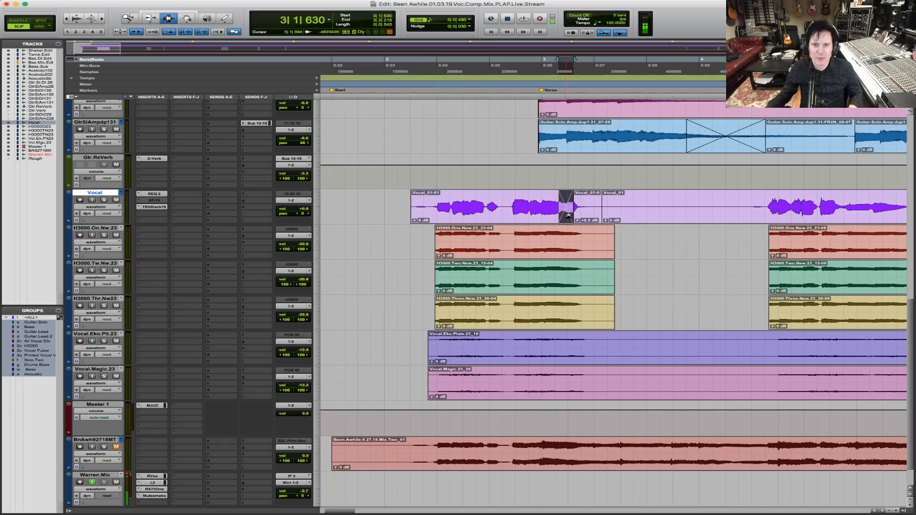
{"action": "key", "text": "F6"}
{"action": "left_click", "coordinate": [568, 214]}
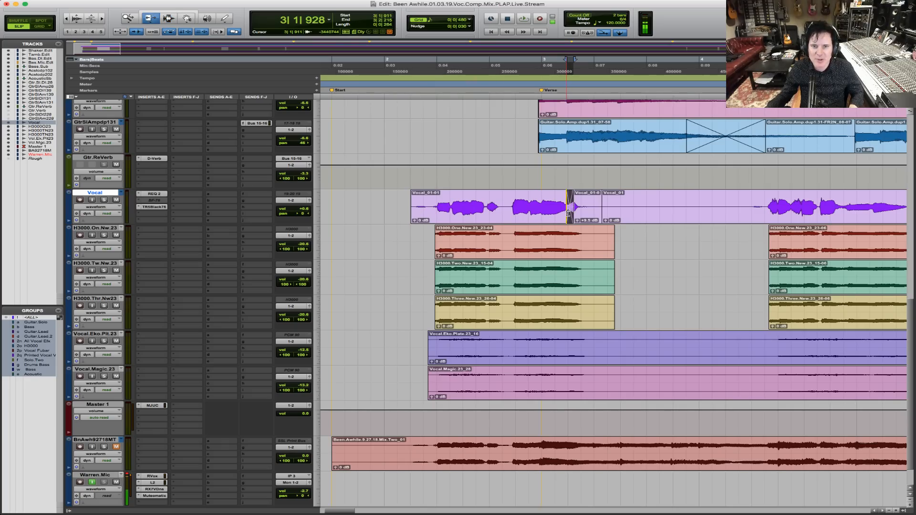
{"action": "left_click_drag", "start_coordinate": [568, 213], "coordinate": [558, 213]}
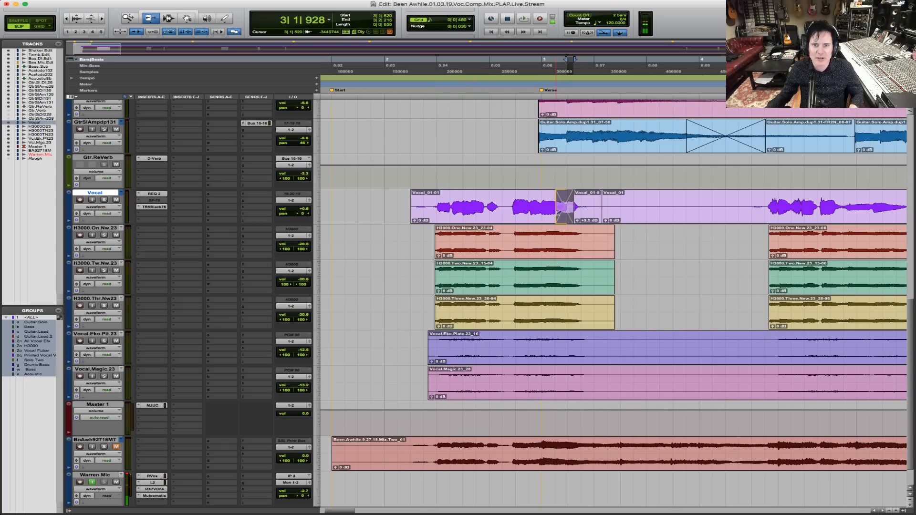
{"action": "key", "text": "F7"}
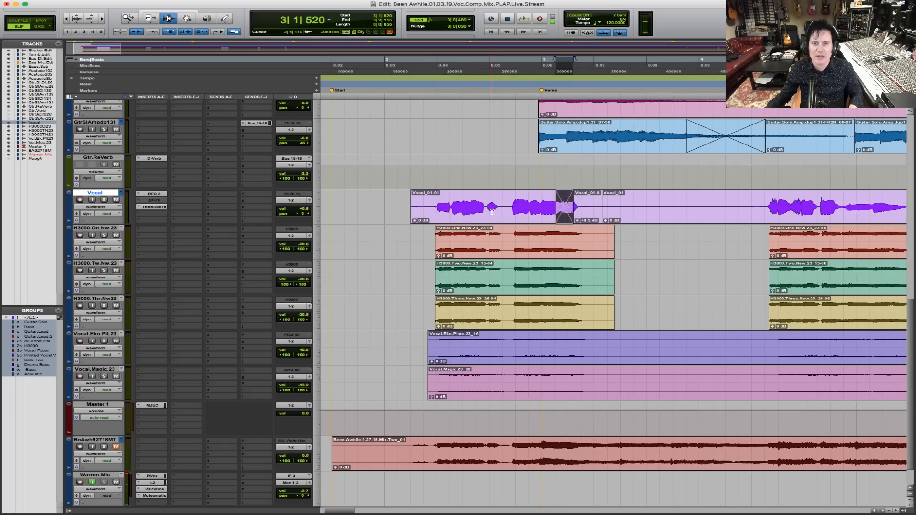
Play the mix from 2|5|110 through the crossfade at the end of the first vocal phrase.
{"action": "left_click", "coordinate": [492, 213]}
{"action": "key", "text": "space"}
{"action": "key", "text": "t"}
{"action": "key", "text": "t"}
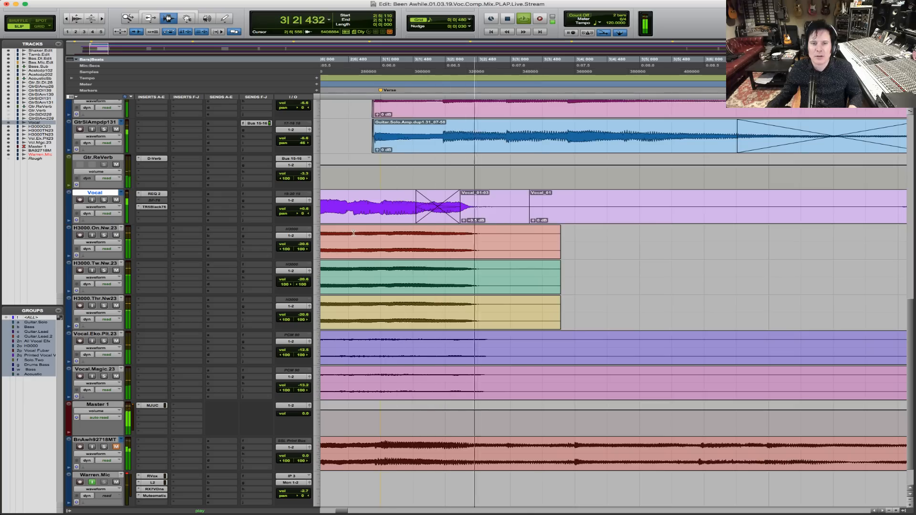
{"action": "key", "text": "space"}
Remove the first phrase's tail crossfade, trim the clip boundary later and add a shorter crossfade starting at 3|2|142.
{"action": "key", "text": "F6"}
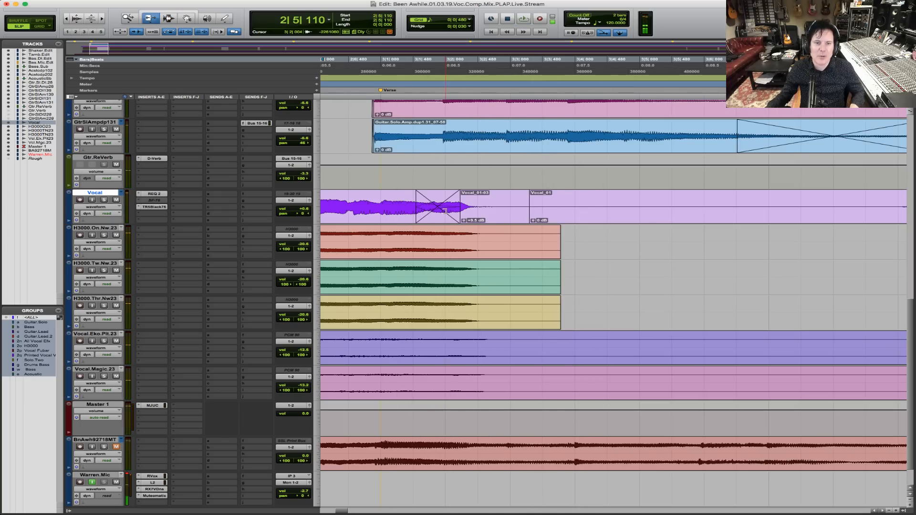
{"action": "left_click_drag", "start_coordinate": [425, 214], "coordinate": [469, 213]}
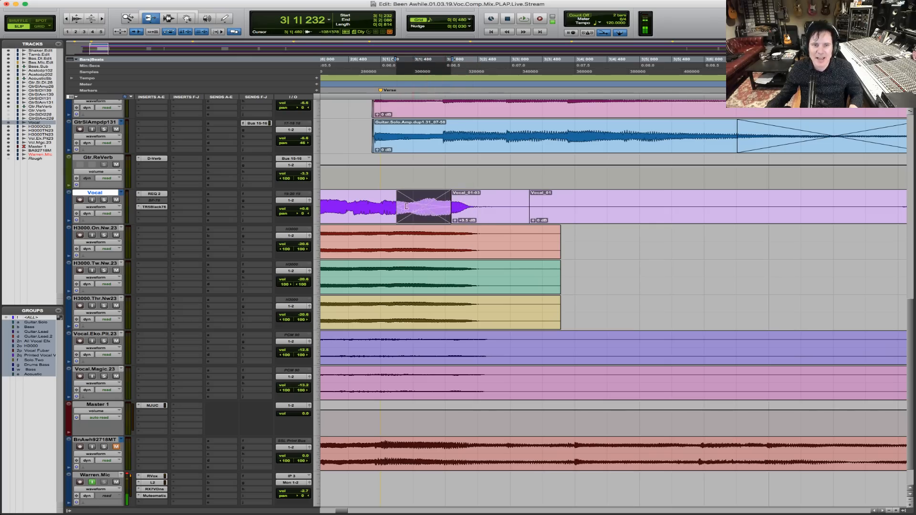
{"action": "key", "text": "F7"}
{"action": "key", "text": "Delete"}
{"action": "key", "text": "F6"}
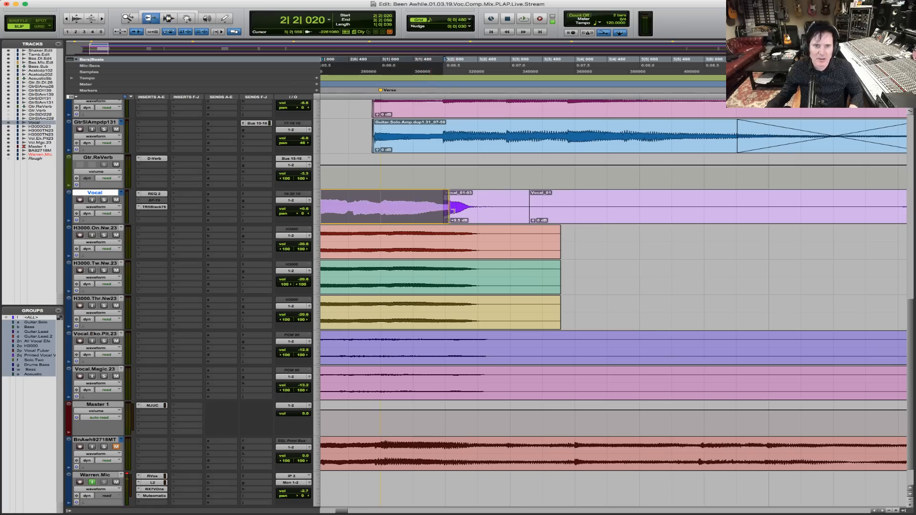
{"action": "key", "text": "F7"}
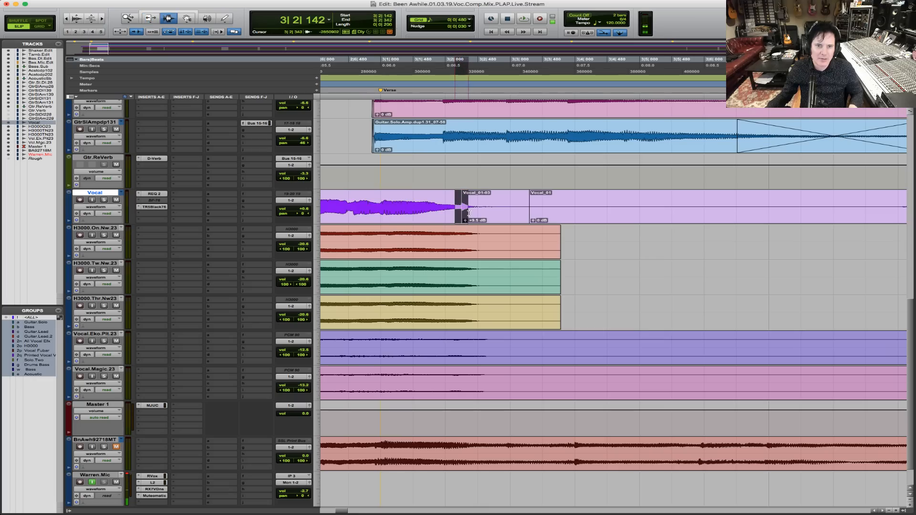
{"action": "key", "text": "ctrl+super+f"}
Play the mix from 2|6|384 through the new vocal crossfade.
{"action": "left_click", "coordinate": [343, 206]}
{"action": "key", "text": "space"}
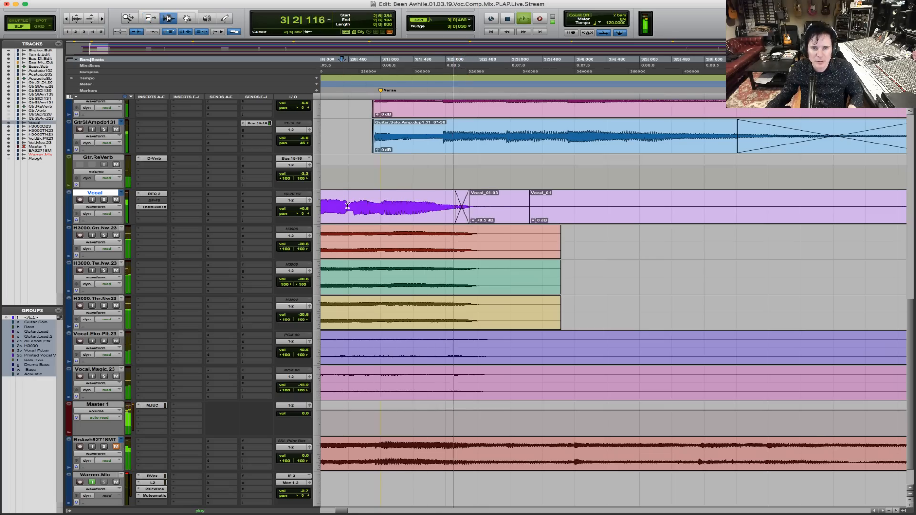
{"action": "key", "text": "space"}
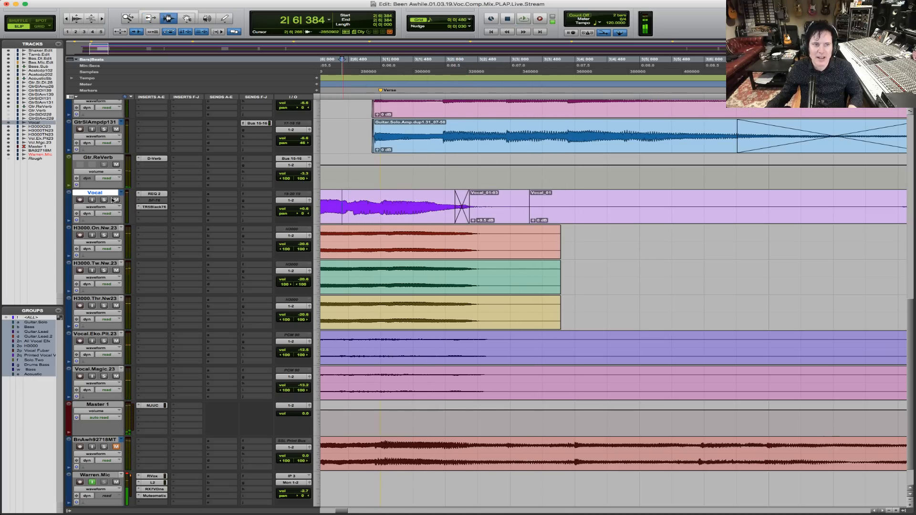
Solo the Vocal track and listen to the tail crossfade from 2|6|384 and again from 2|6|909.
{"action": "left_click", "coordinate": [107, 201]}
{"action": "key", "text": "space"}
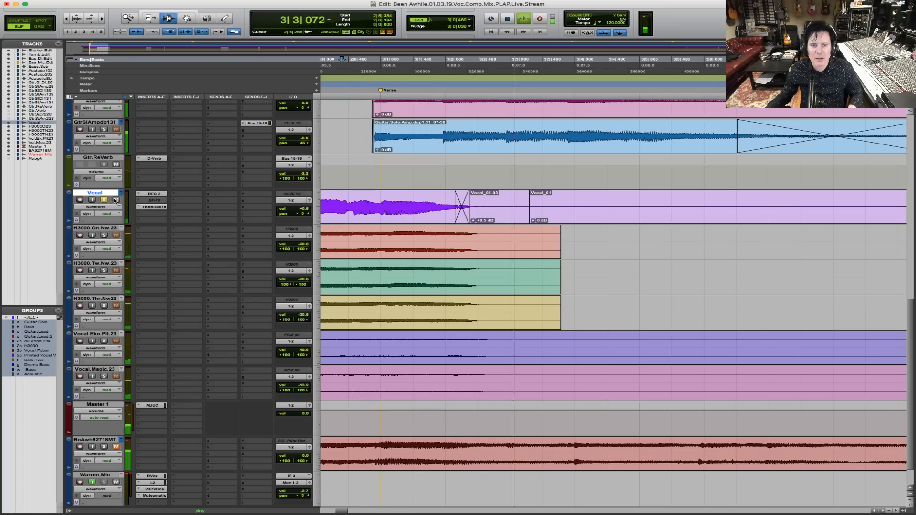
{"action": "key", "text": "space"}
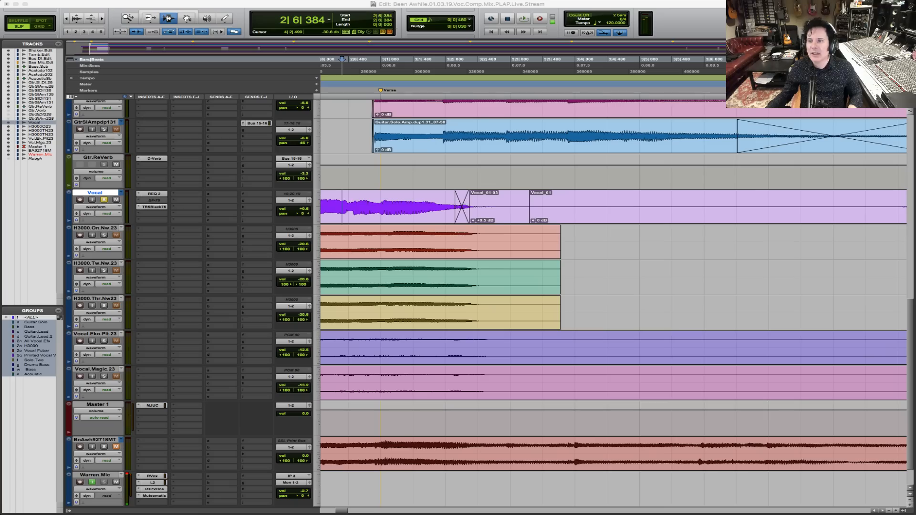
{"action": "left_click", "coordinate": [377, 209]}
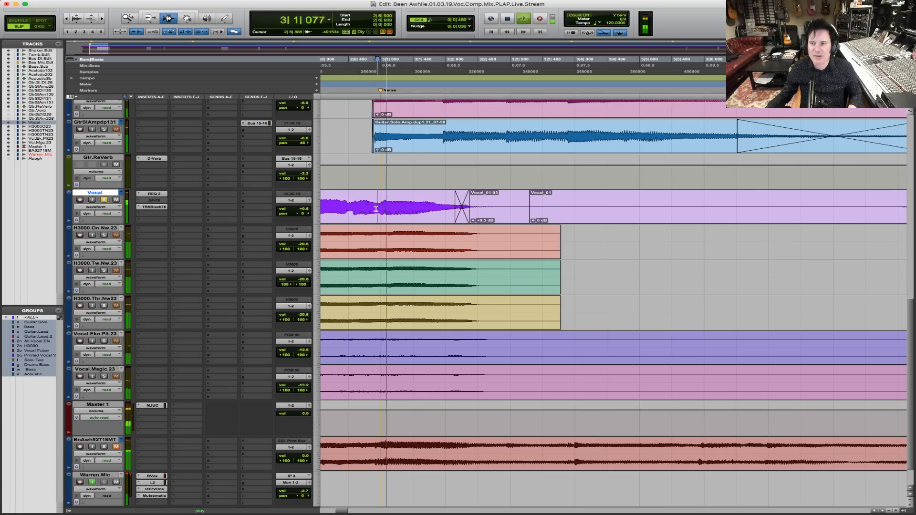
{"action": "key", "text": "space"}
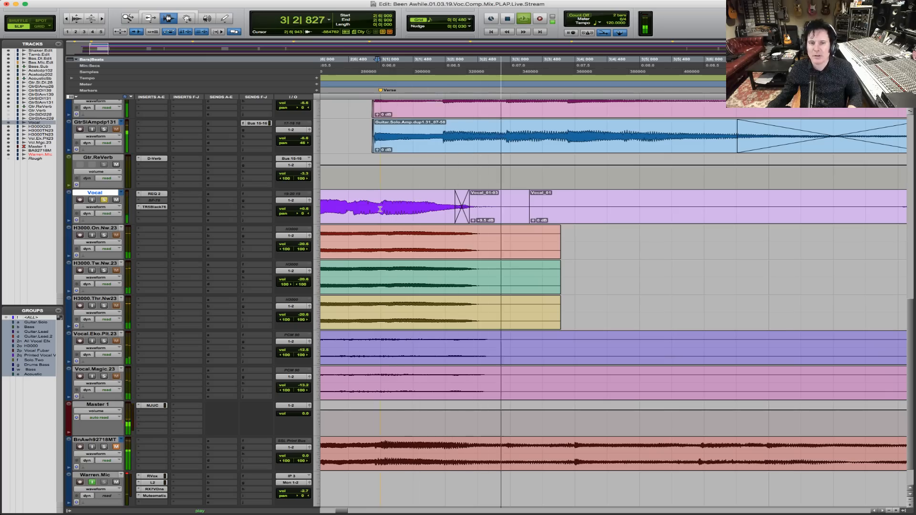
{"action": "key", "text": "space"}
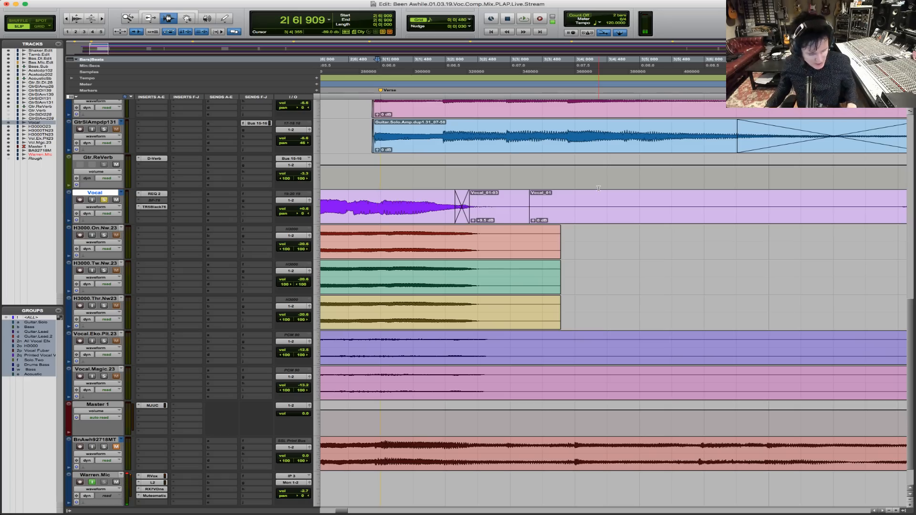
Switch to Grid mode and play the soloed vocal from 2|2|000 at the start of the first phrase.
{"action": "key", "text": "r"}
{"action": "key", "text": "r"}
{"action": "key", "text": "r"}
{"action": "key", "text": "r"}
{"action": "left_click_drag", "start_coordinate": [471, 218], "coordinate": [253, 215]}
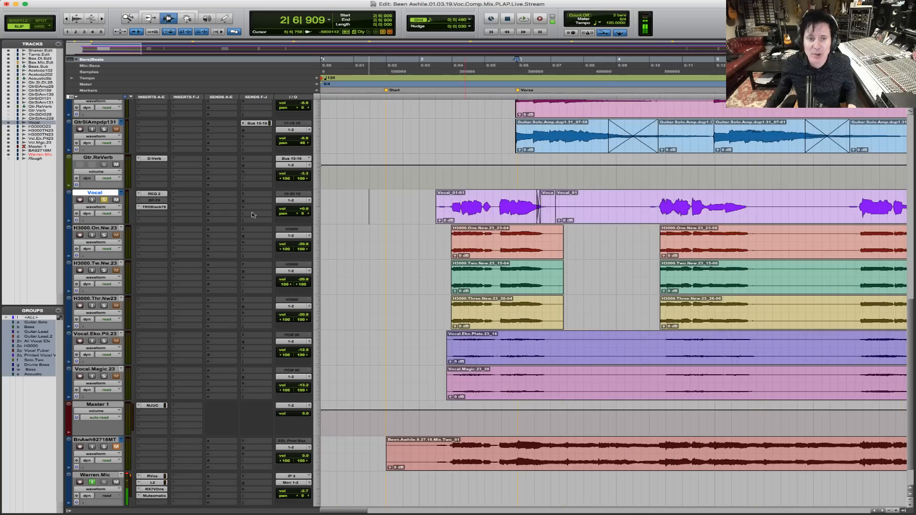
{"action": "key", "text": "F5"}
{"action": "left_click_drag", "start_coordinate": [395, 206], "coordinate": [628, 204]}
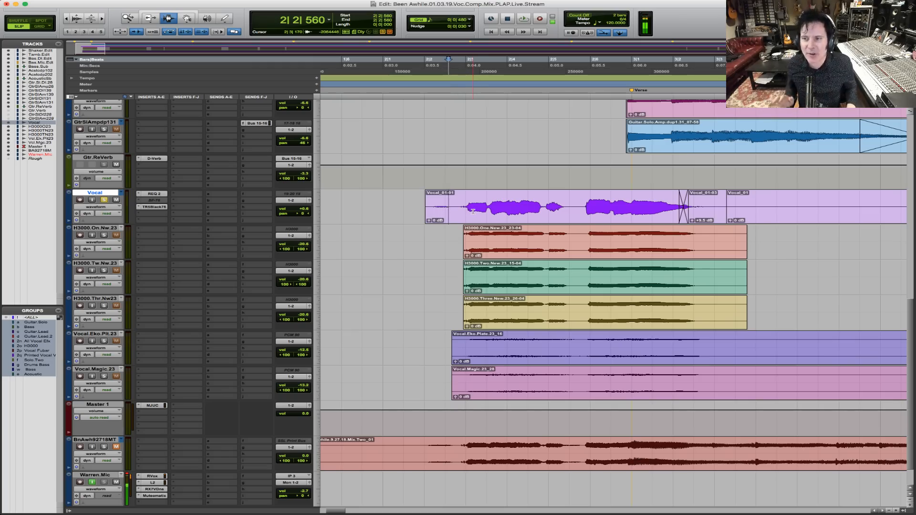
{"action": "key", "text": "F4"}
{"action": "left_click", "coordinate": [426, 208]}
{"action": "key", "text": "space"}
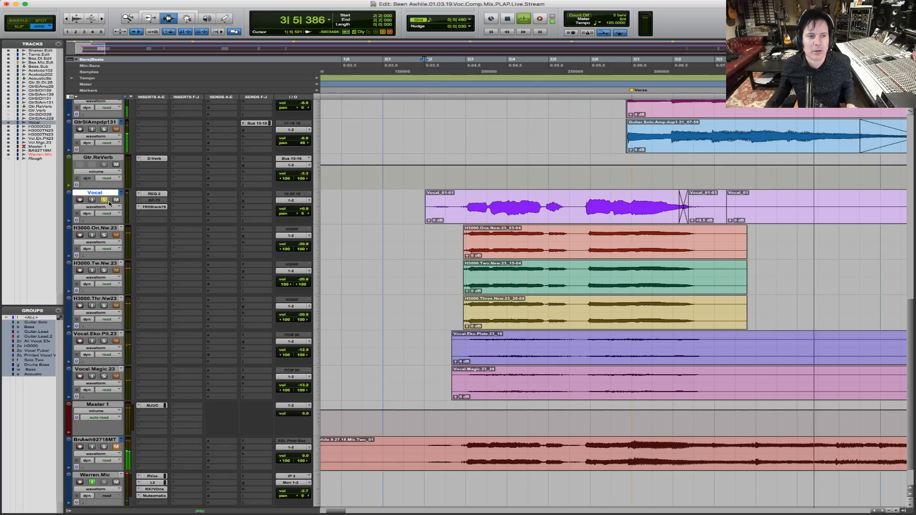
Take the Vocal track out of solo and follow its next phrases up to bar 7 with the mix playing.
{"action": "key", "text": "r"}
{"action": "key", "text": "r"}
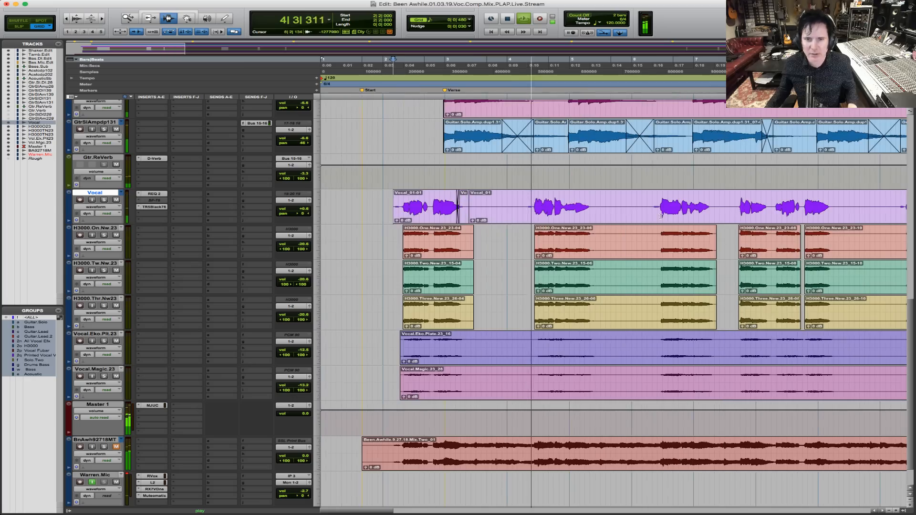
{"action": "key", "text": "F5"}
{"action": "left_click", "coordinate": [468, 218]}
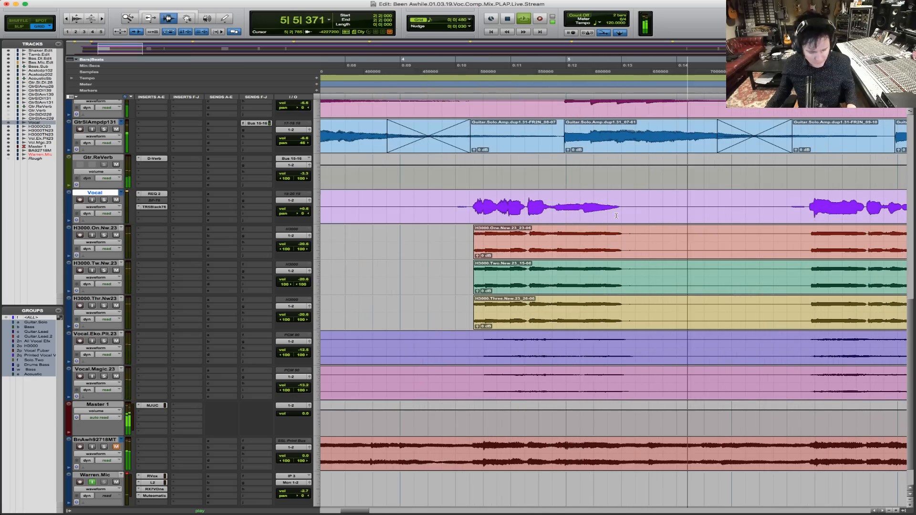
{"action": "key", "text": "r"}
{"action": "key", "text": "r"}
{"action": "key", "text": "r"}
{"action": "key", "text": "F5"}
{"action": "left_click_drag", "start_coordinate": [418, 209], "coordinate": [539, 209]}
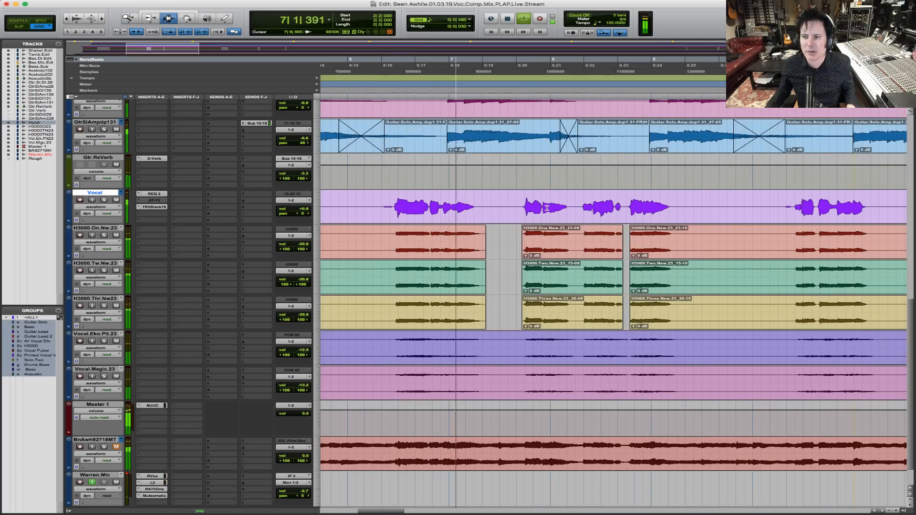
Stop playback, separate the fading vocal tail from 7|1|853 and raise its clip gain to +4.4 dB.
{"action": "key", "text": "space"}
{"action": "key", "text": "F5"}
{"action": "left_click_drag", "start_coordinate": [440, 210], "coordinate": [544, 214]}
{"action": "left_click_drag", "start_coordinate": [458, 208], "coordinate": [586, 208]}
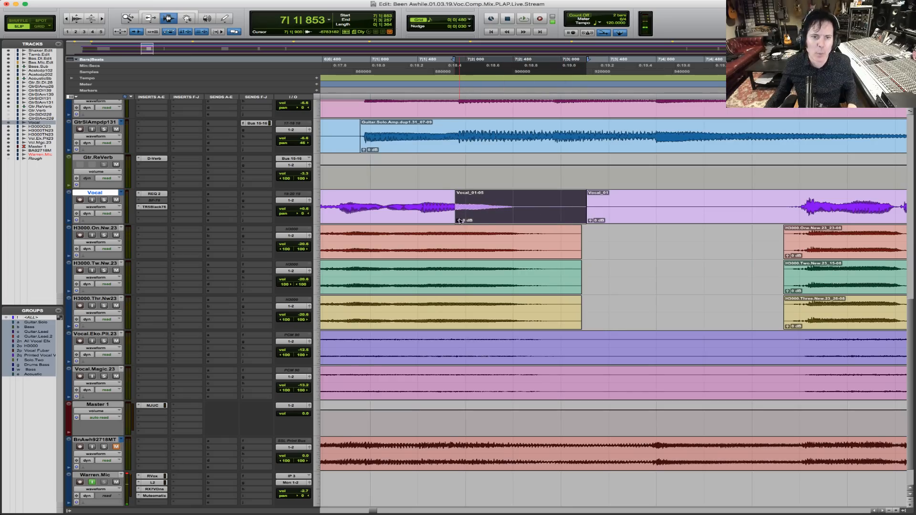
{"action": "left_click_drag", "start_coordinate": [459, 220], "coordinate": [496, 211]}
Trim the start of the bar 7 vocal tail later and crossfade it with the preceding clip from 7|2|043 to 7|2|380.
{"action": "key", "text": "F6"}
{"action": "key", "text": "F7"}
{"action": "key", "text": "ctrl+super+f"}
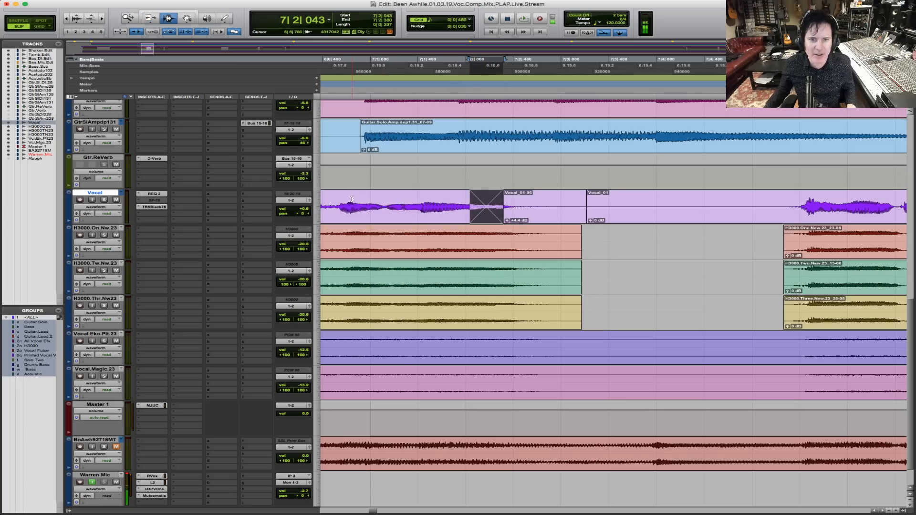
Play the mix through the bar 7 vocal crossfade from 6|6|775 and again from 6|3|708.
{"action": "left_click", "coordinate": [352, 199]}
{"action": "key", "text": "space"}
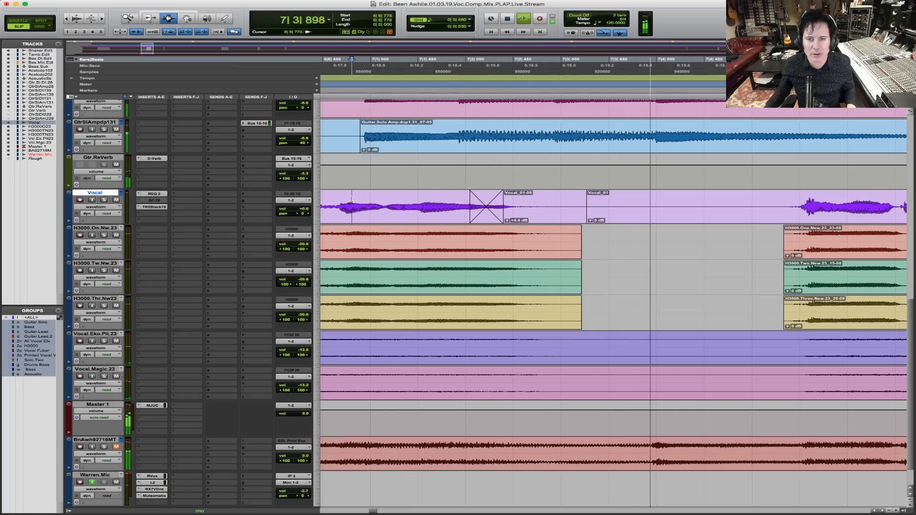
{"action": "key", "text": "super+bracketleft"}
{"action": "key", "text": "space"}
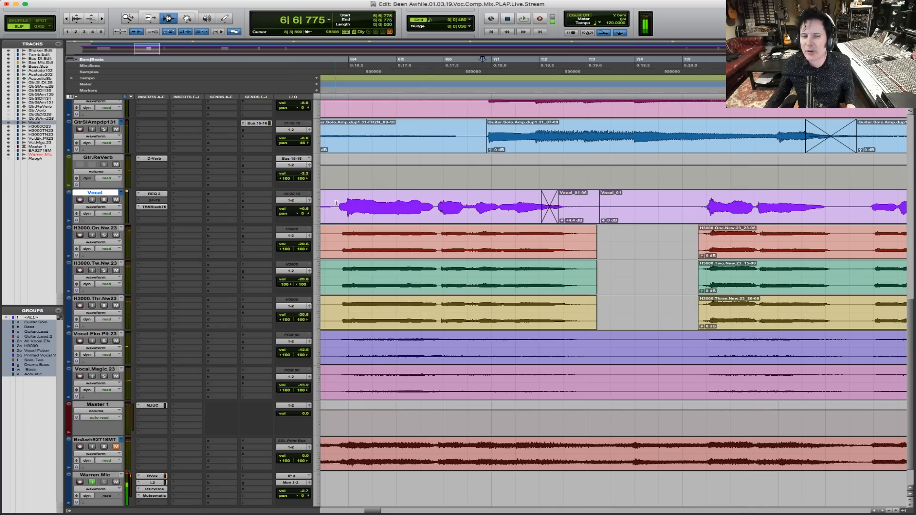
{"action": "key", "text": "space"}
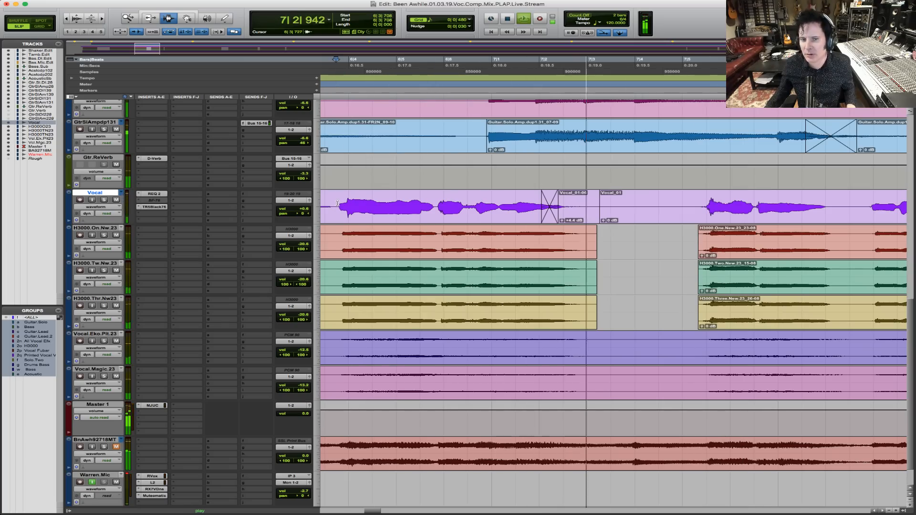
{"action": "key", "text": "space"}
Replay the phrase from 6|3|708 with the Vocal track soloed and once more in the full mix.
{"action": "key", "text": "space"}
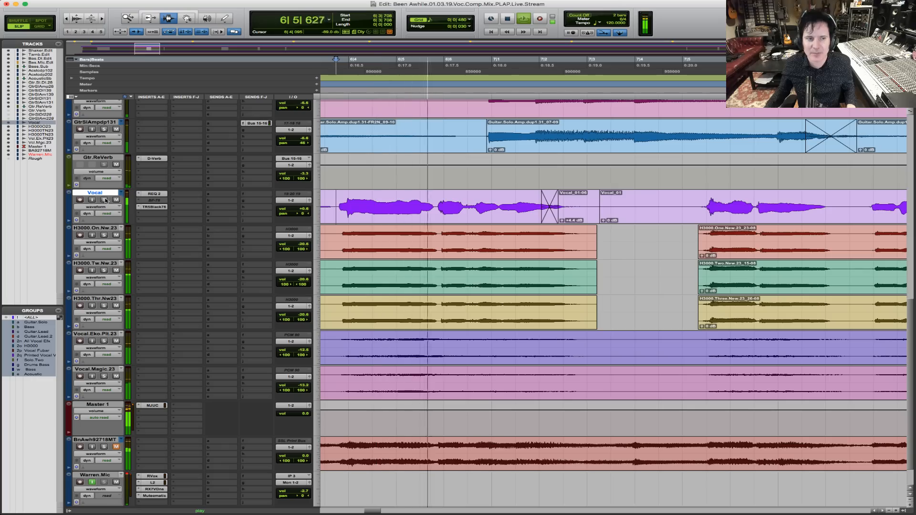
{"action": "left_click", "coordinate": [104, 200]}
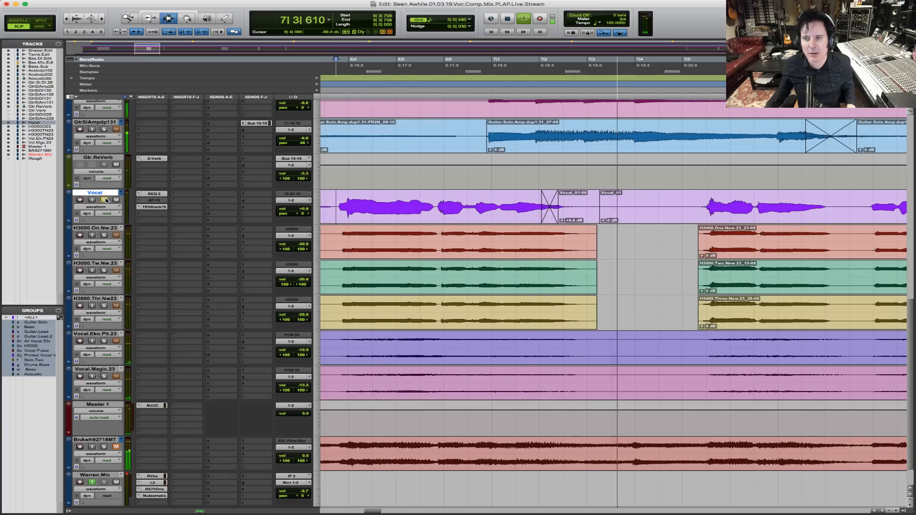
{"action": "key", "text": "space"}
{"action": "left_click", "coordinate": [105, 200]}
{"action": "key", "text": "space"}
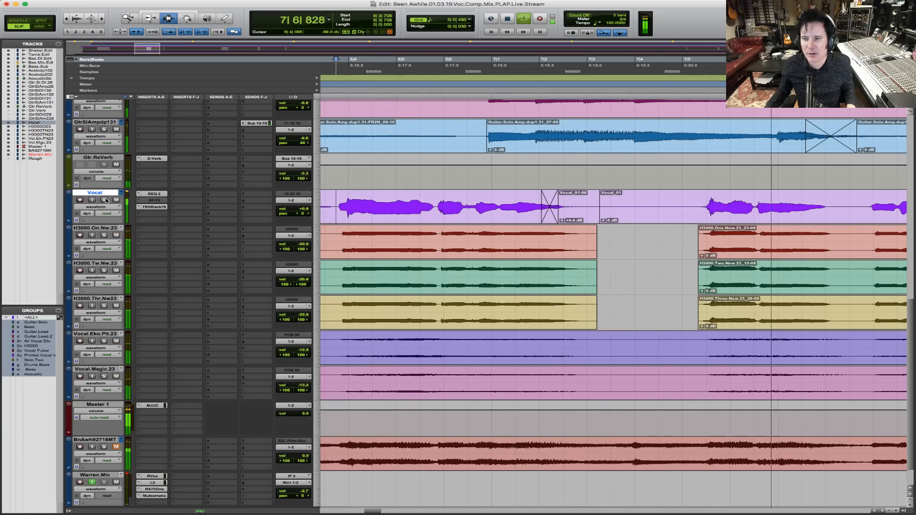
{"action": "key", "text": "space"}
Separate the fading vocal tail from 8|1|251 up to the next phrase and raise its clip gain to +2.6 dB.
{"action": "scroll", "coordinate": [860, 212], "scroll_direction": "up", "scroll_amount": 3}
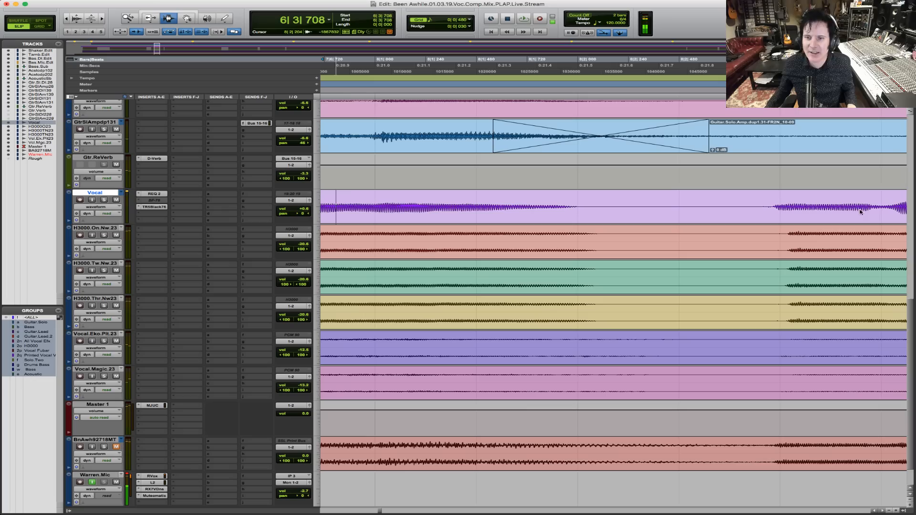
{"action": "left_click_drag", "start_coordinate": [428, 207], "coordinate": [785, 210]}
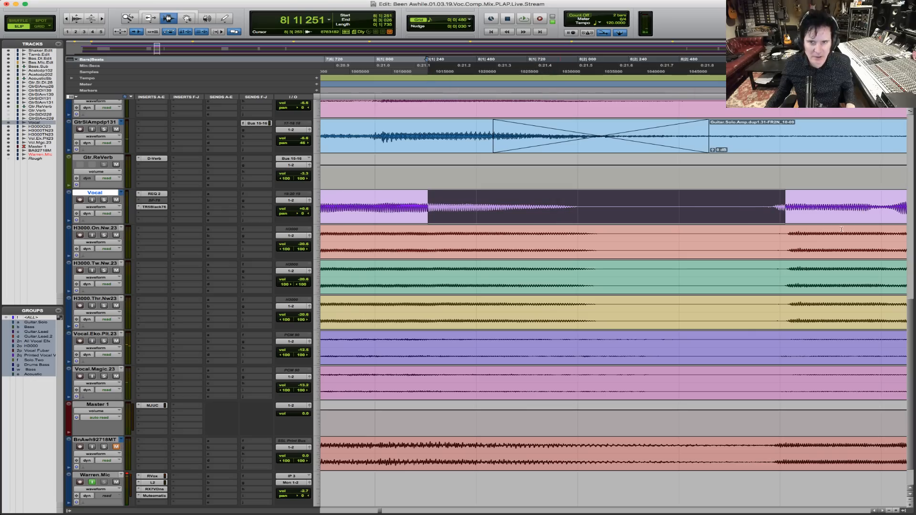
{"action": "left_click", "coordinate": [726, 214], "text": "shift"}
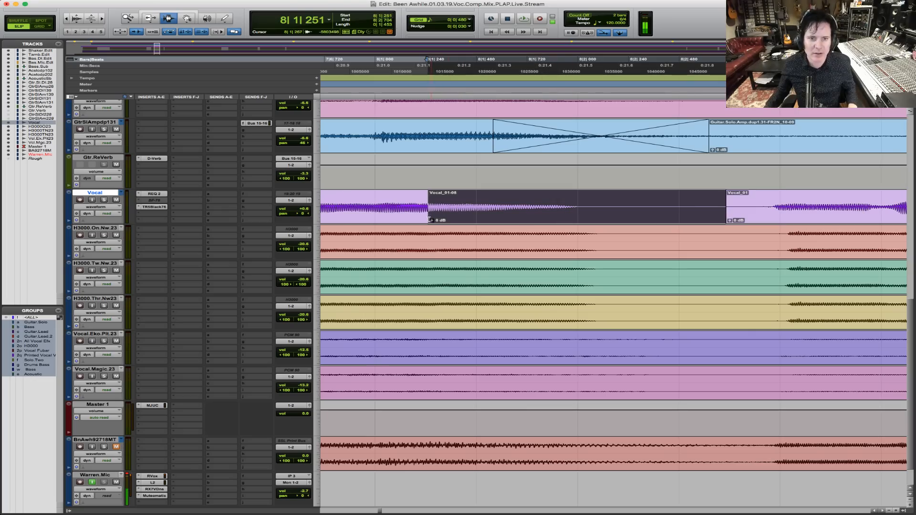
{"action": "left_click_drag", "start_coordinate": [430, 221], "coordinate": [470, 209]}
Trim the start of the bar 8 vocal tail to 8|1|450 and crossfade it with the preceding vocal clip.
{"action": "key", "text": "F6"}
{"action": "key", "text": "F7"}
{"action": "left_click_drag", "start_coordinate": [447, 210], "coordinate": [520, 210]}
{"action": "left_click", "coordinate": [534, 211]}
{"action": "double_click", "coordinate": [534, 210]}
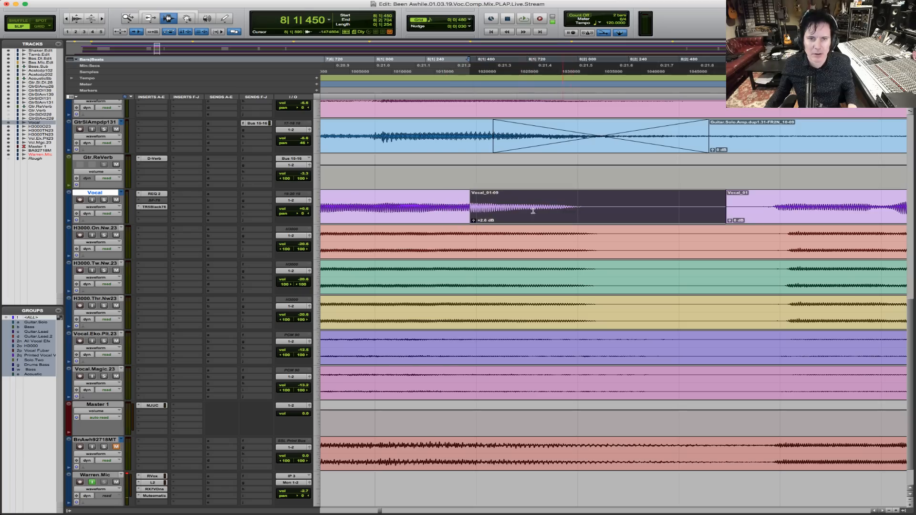
{"action": "left_click_drag", "start_coordinate": [456, 212], "coordinate": [527, 211]}
{"action": "key", "text": "f"}
Play the mix from 7|6|806 through the bar 8 vocal crossfade and on into the following phrases.
{"action": "left_click", "coordinate": [342, 202]}
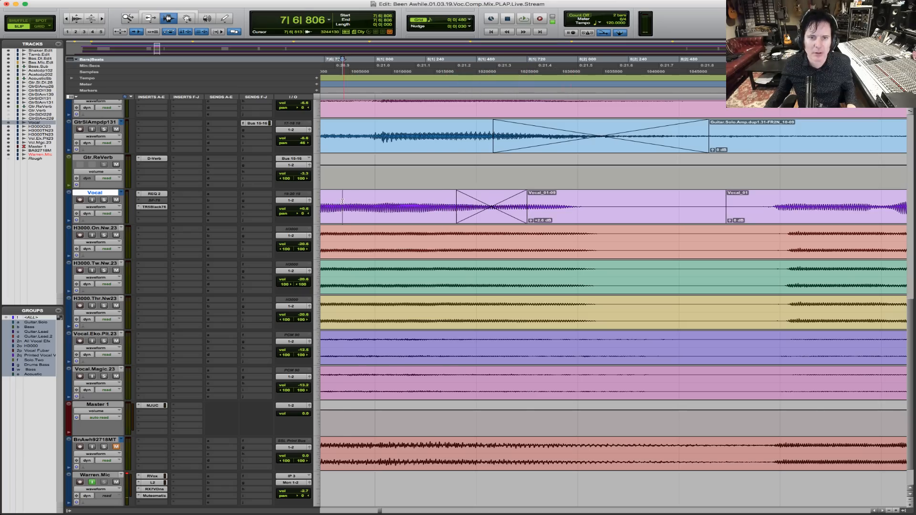
{"action": "key", "text": "space"}
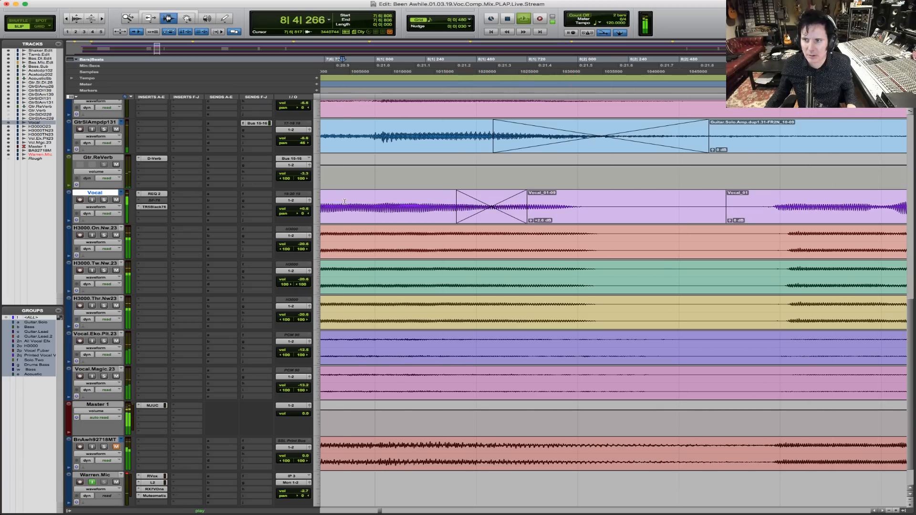
{"action": "key", "text": "r"}
{"action": "key", "text": "r"}
{"action": "key", "text": "r"}
{"action": "key", "text": "r"}
{"action": "key", "text": "r"}
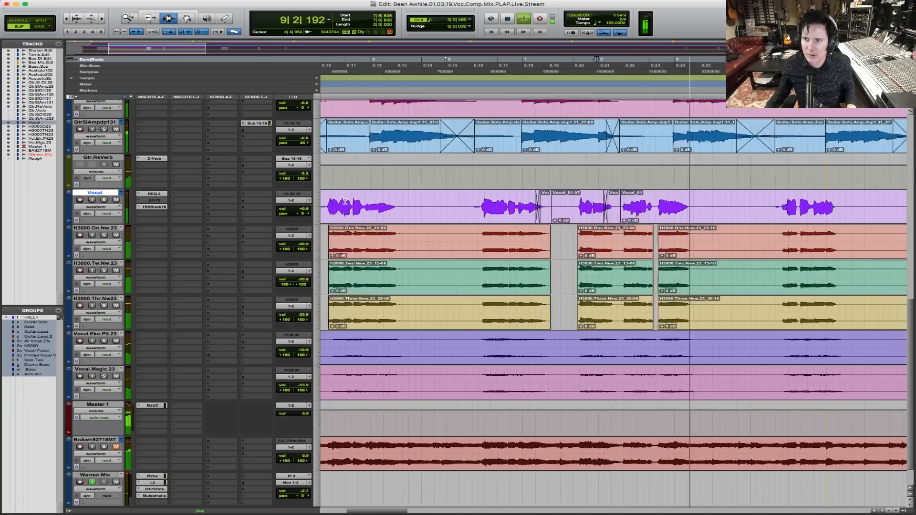
{"action": "key", "text": "space"}
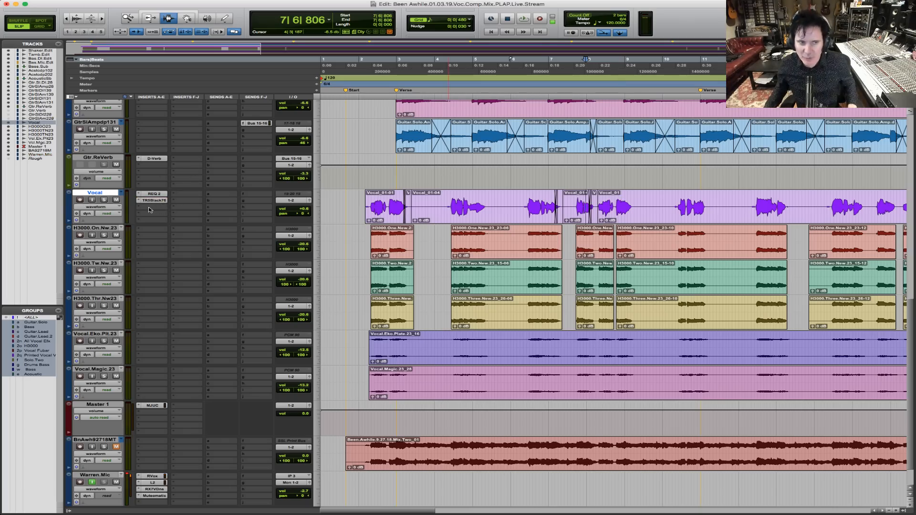
Insert a mono REQ 2 on the Vocal track's third slot with a high-band boost of about 4 dB at 8117 Hz and audition it soloed.
{"action": "left_click", "coordinate": [151, 207]}
{"action": "mouse_move", "coordinate": [166, 221]}
{"action": "mouse_move", "coordinate": [258, 224]}
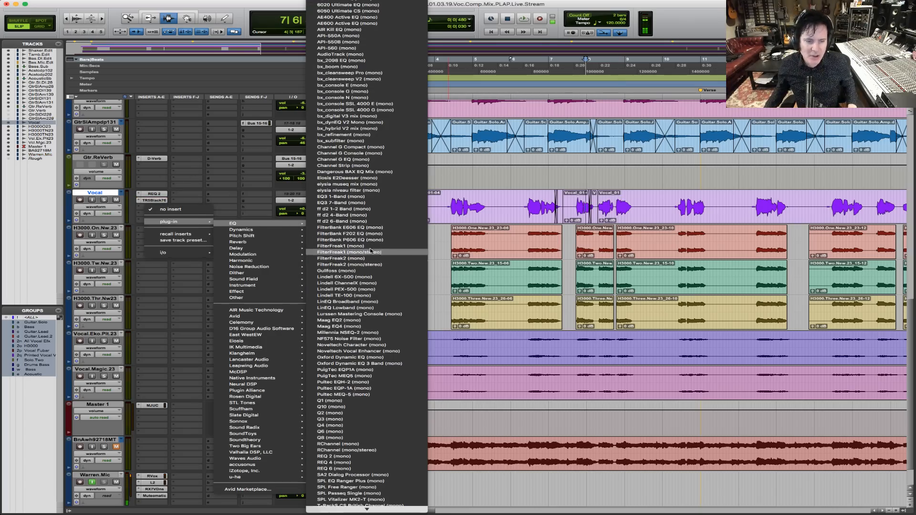
{"action": "left_click", "coordinate": [398, 459]}
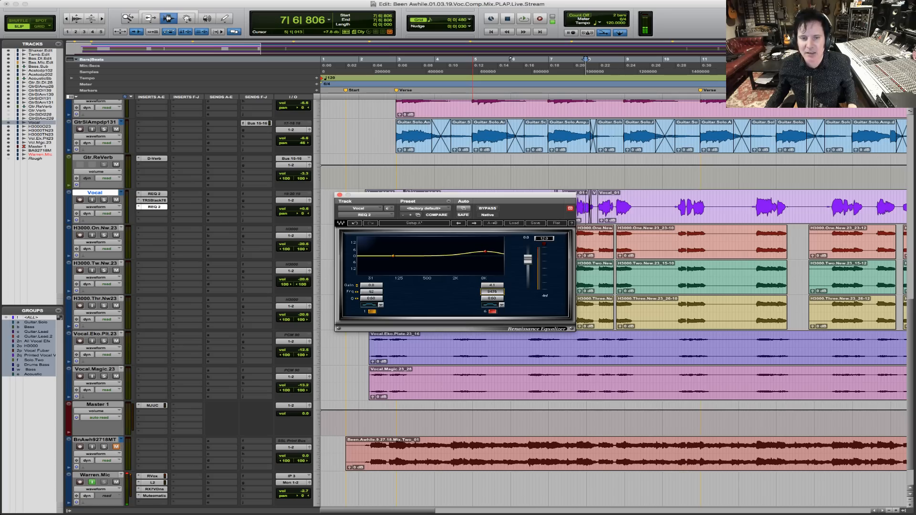
{"action": "left_click", "coordinate": [104, 200]}
{"action": "key", "text": "space"}
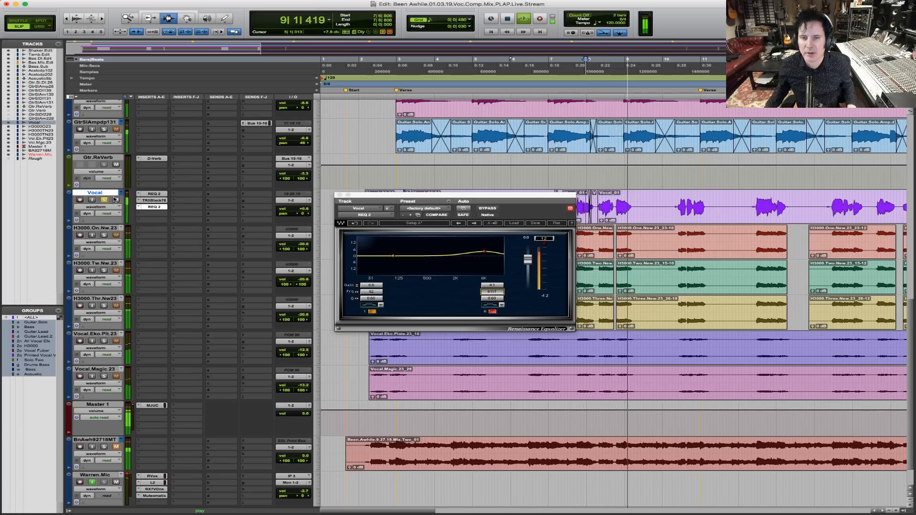
{"action": "key", "text": "space"}
Insert a mono DeEsser after the second REQ 2 on the Vocal track and move its window clear of the vocal clips.
{"action": "left_click", "coordinate": [144, 216]}
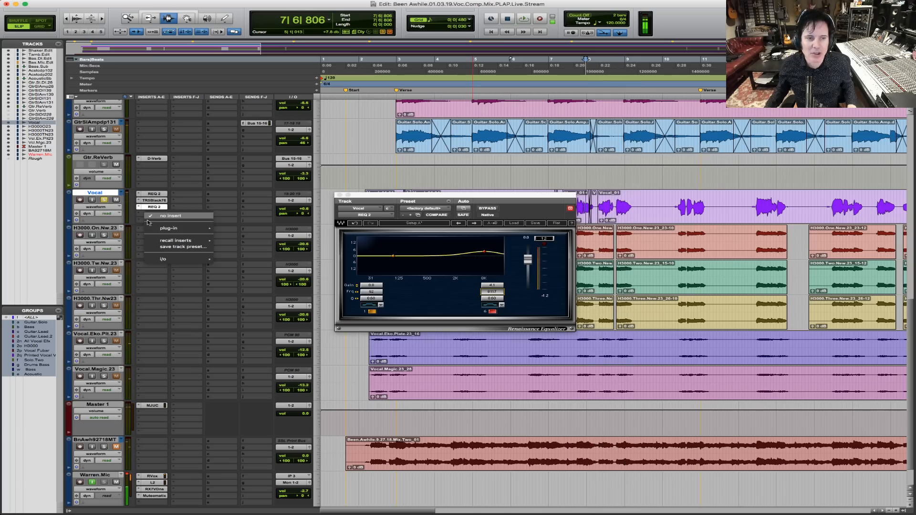
{"action": "mouse_move", "coordinate": [159, 229]}
{"action": "mouse_move", "coordinate": [241, 237]}
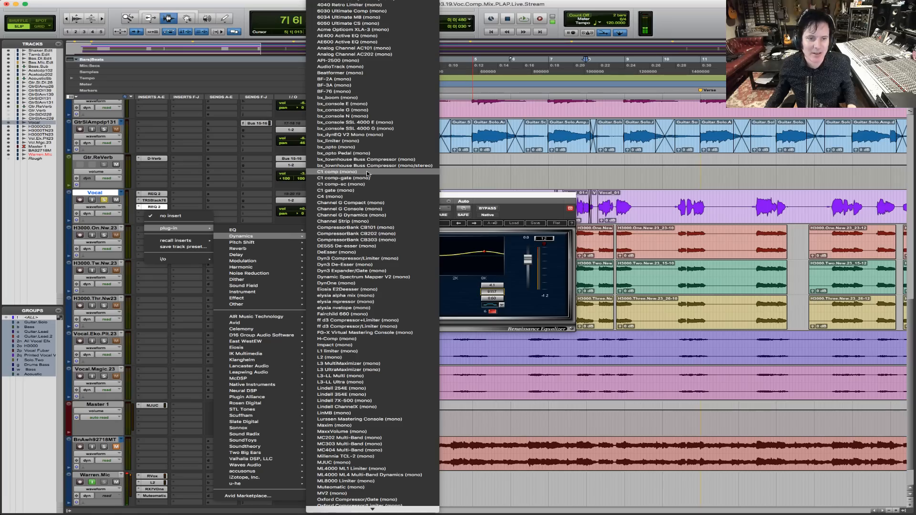
{"action": "left_click", "coordinate": [377, 252]}
{"action": "left_click_drag", "start_coordinate": [527, 198], "coordinate": [534, 236]}
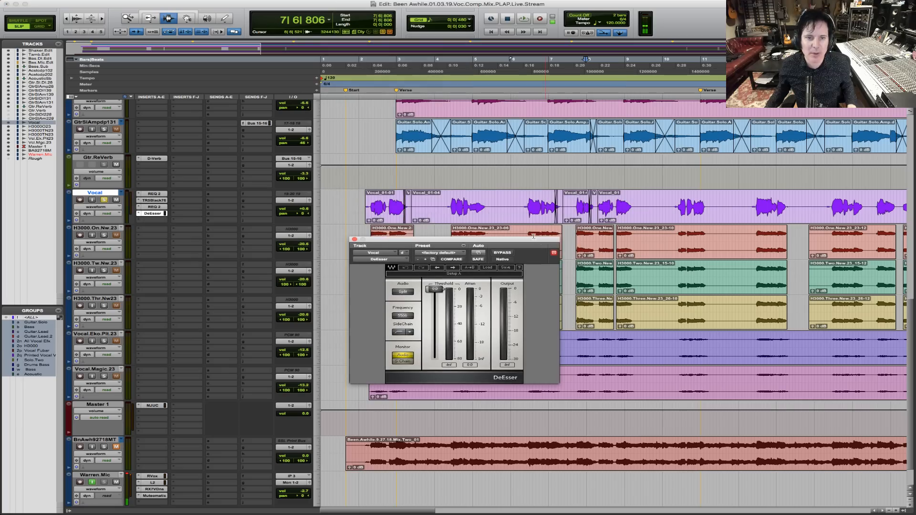
Lower the DeEsser threshold while auditioning the soloed vocal from 4|2|653.
{"action": "left_click", "coordinate": [446, 205]}
{"action": "key", "text": "space"}
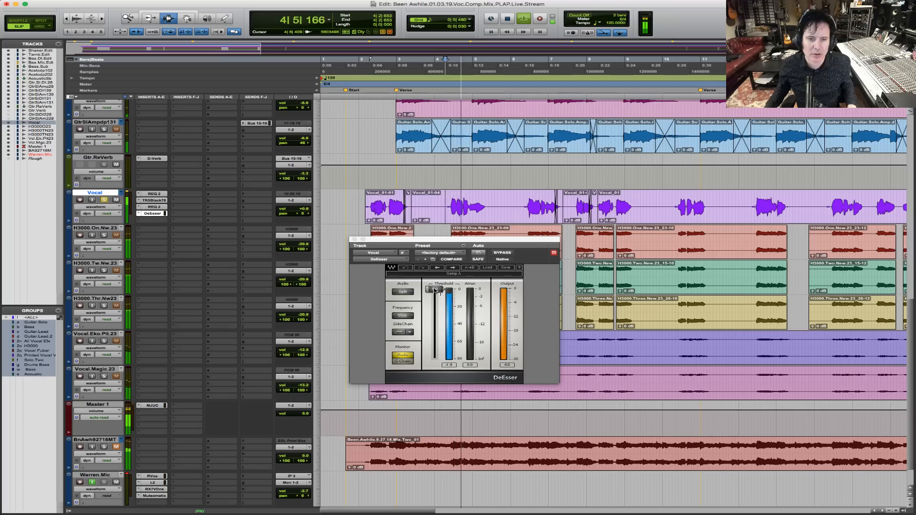
{"action": "left_click_drag", "start_coordinate": [443, 288], "coordinate": [442, 294]}
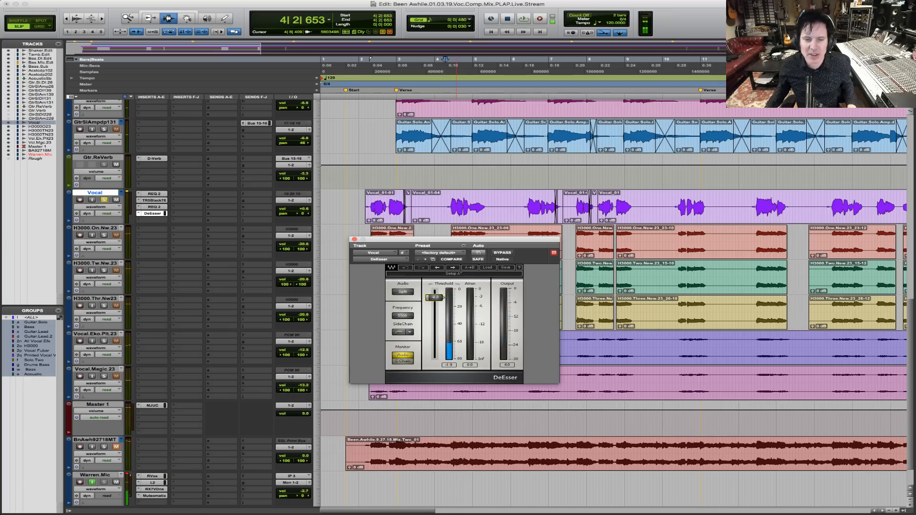
{"action": "key", "text": "space"}
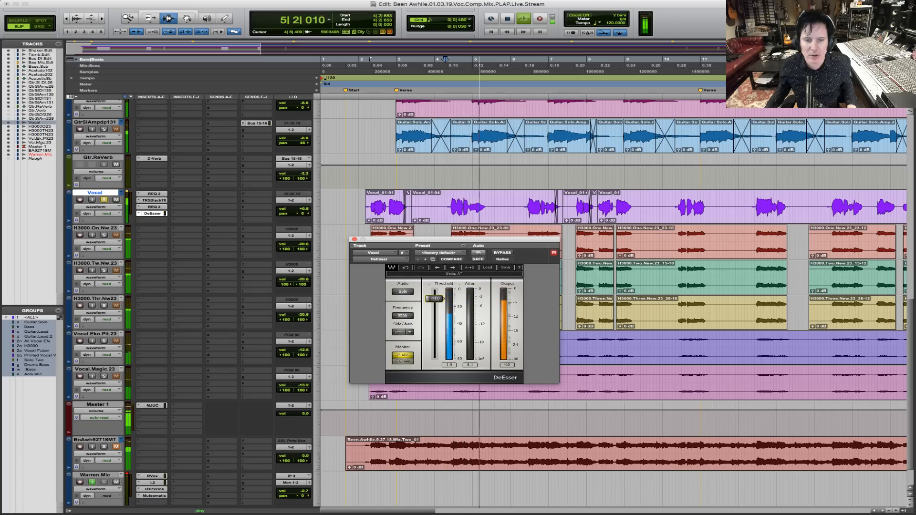
{"action": "key", "text": "space"}
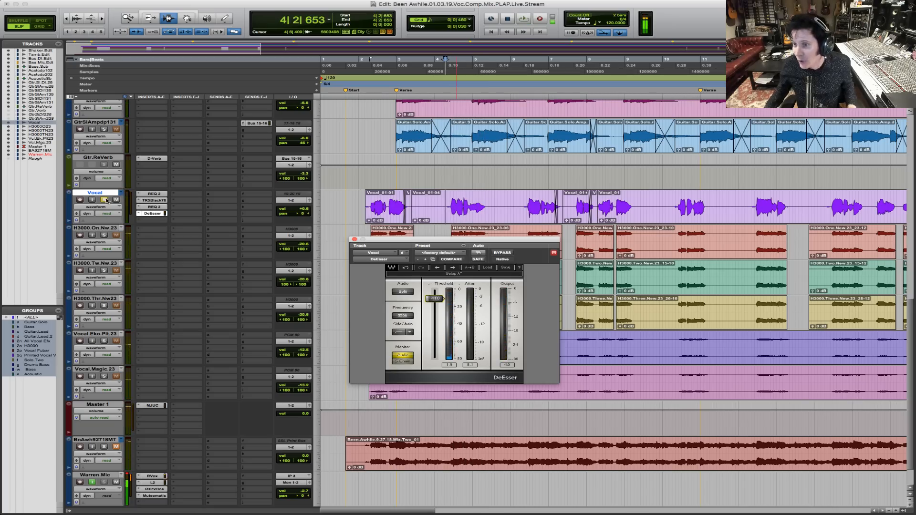
Unsolo the Vocal track and lower the DeEsser threshold slightly further while playing the full mix from 4|2|653.
{"action": "left_click", "coordinate": [106, 200]}
{"action": "key", "text": "space"}
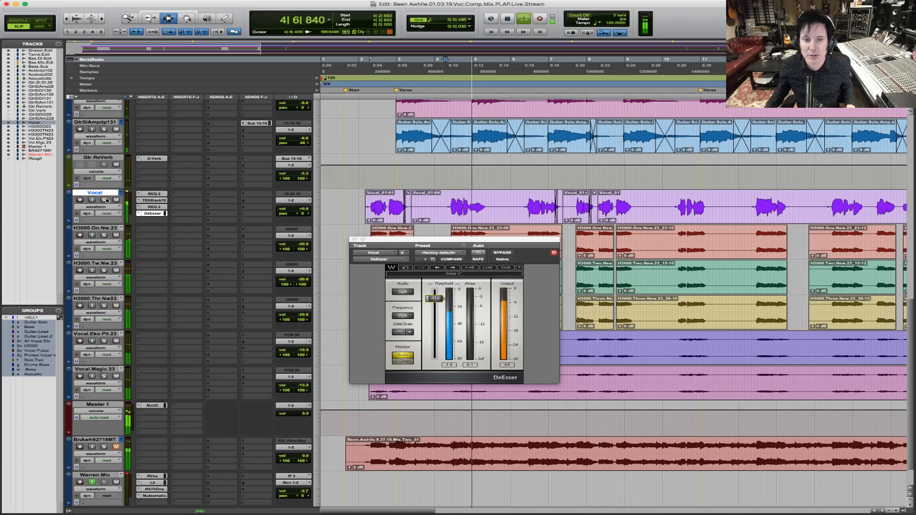
{"action": "key", "text": "space"}
{"action": "left_click", "coordinate": [434, 299]}
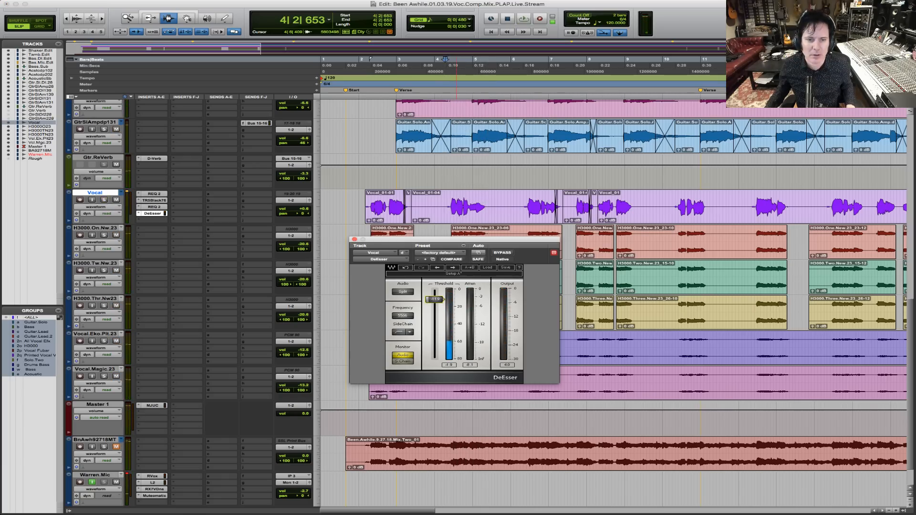
{"action": "key", "text": "space"}
{"action": "left_click_drag", "start_coordinate": [434, 300], "coordinate": [434, 301]}
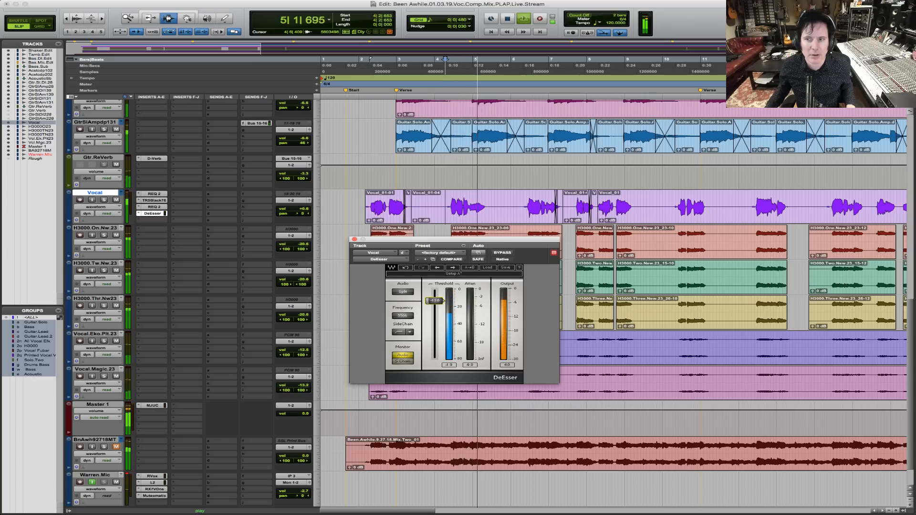
{"action": "key", "text": "space"}
Open the Vocal track's second REQ 2 and play the mix with it from 4|2|653.
{"action": "left_click", "coordinate": [154, 207]}
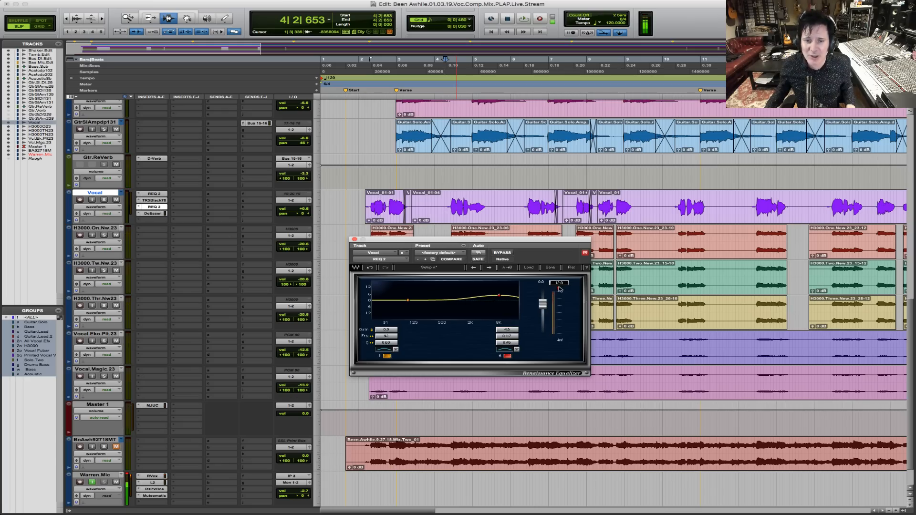
{"action": "key", "text": "space"}
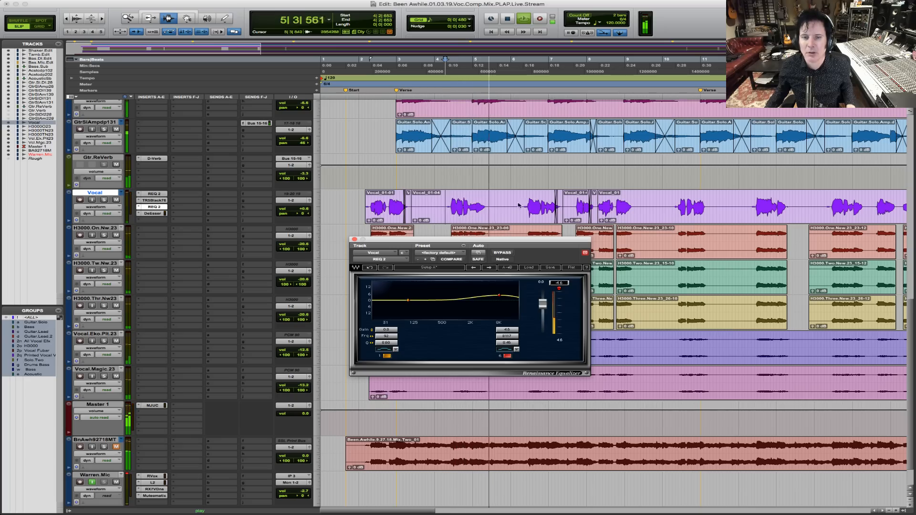
{"action": "key", "text": "space"}
Play the mix from 18|2|509 through the chorus vocals to the start of the solo.
{"action": "key", "text": "super+bracketleft"}
{"action": "left_click", "coordinate": [647, 209]}
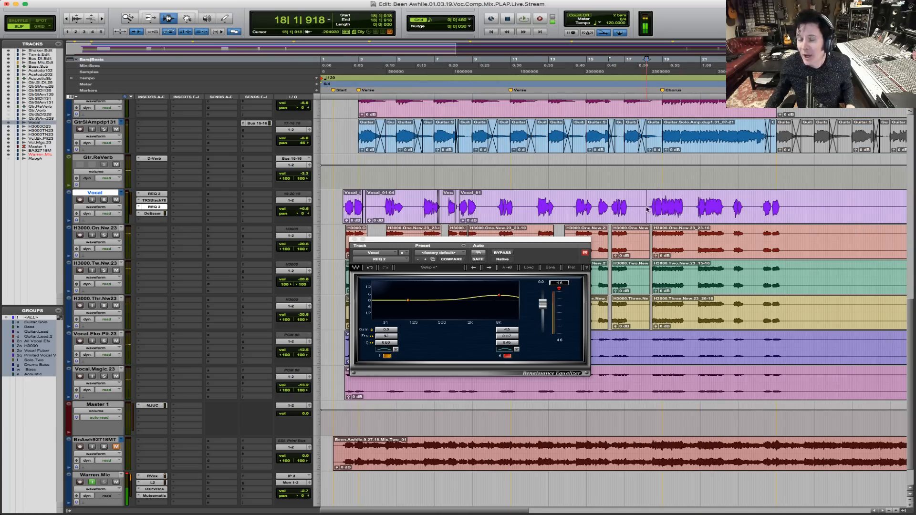
{"action": "left_click", "coordinate": [790, 206]}
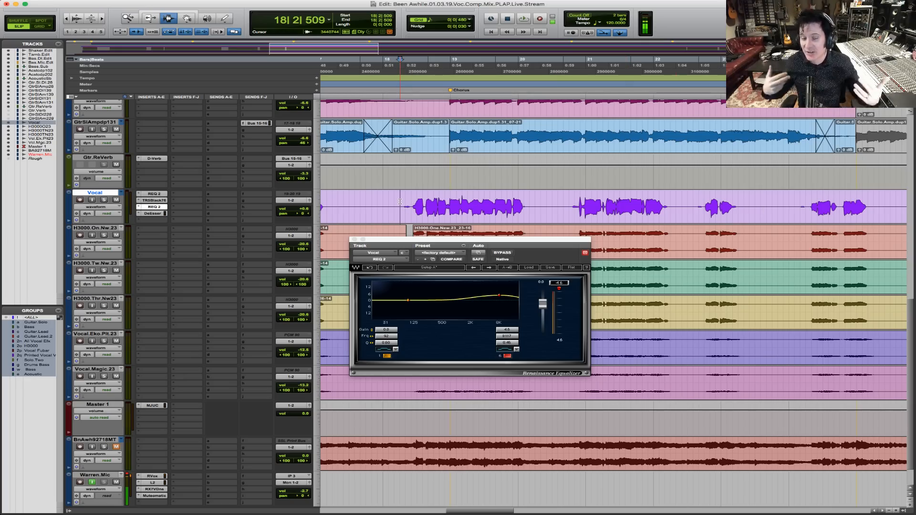
{"action": "key", "text": "space"}
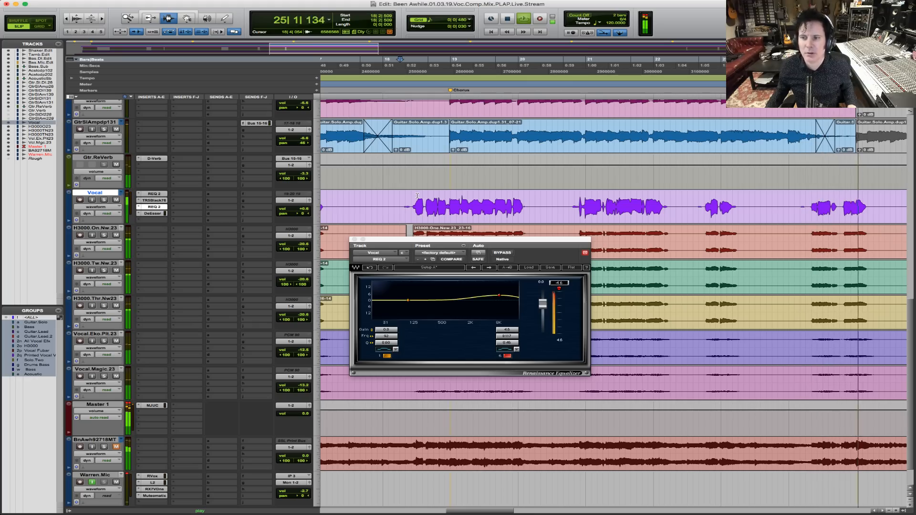
{"action": "key", "text": "r"}
{"action": "key", "text": "r"}
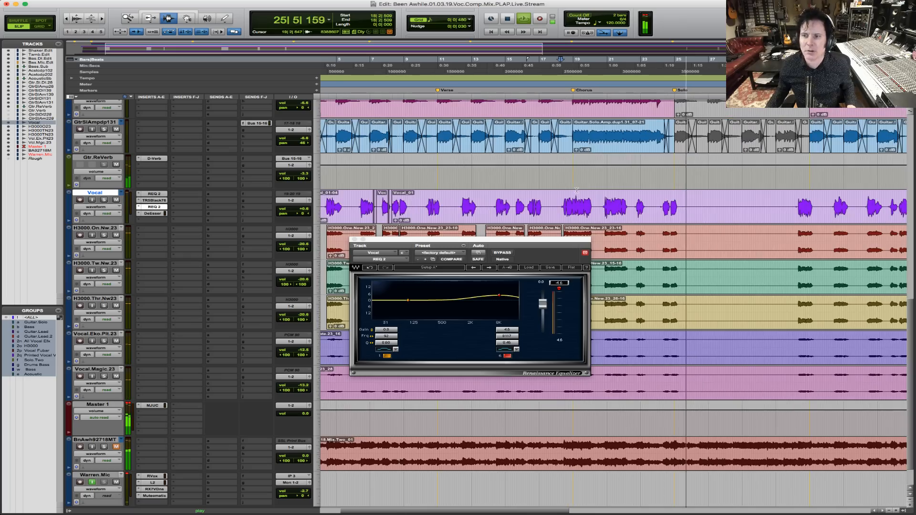
{"action": "key", "text": "space"}
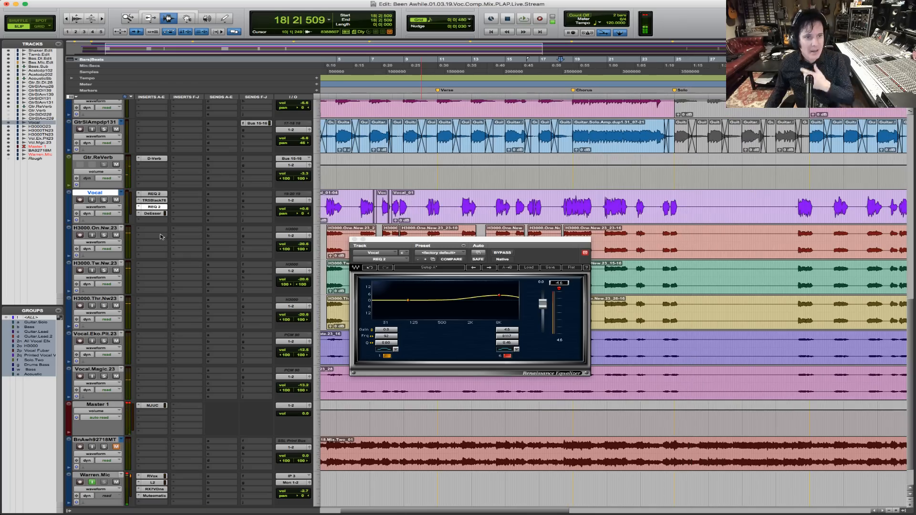
Check the Vocal track's DeEsser, close its window and display the whole session timeline.
{"action": "left_click", "coordinate": [154, 213]}
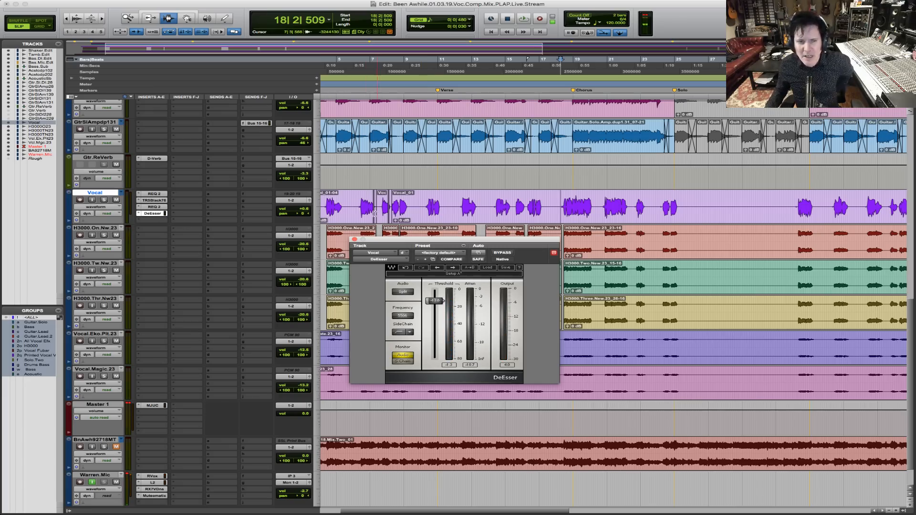
{"action": "left_click", "coordinate": [354, 238]}
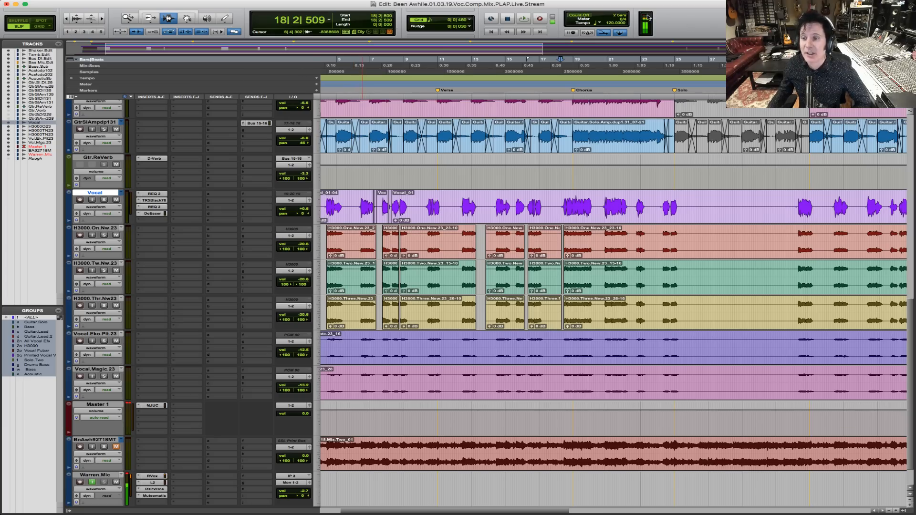
{"action": "double_click", "coordinate": [130, 18]}
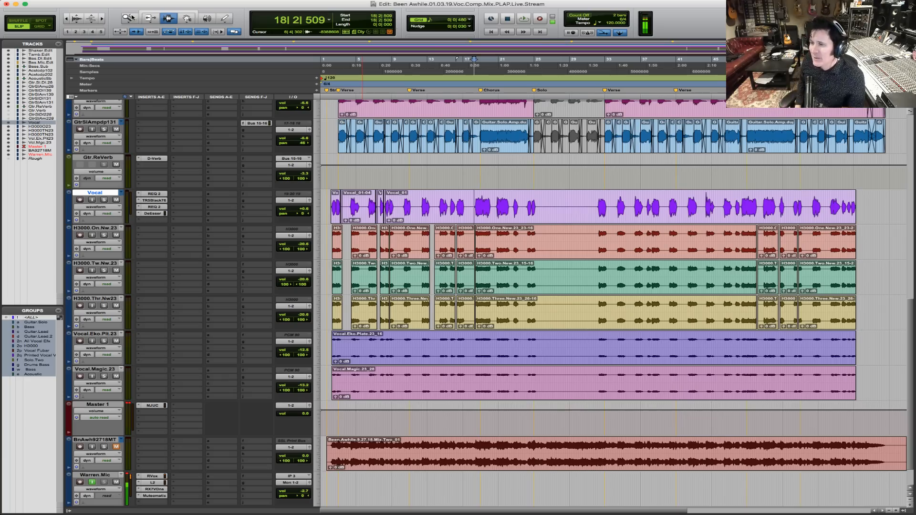